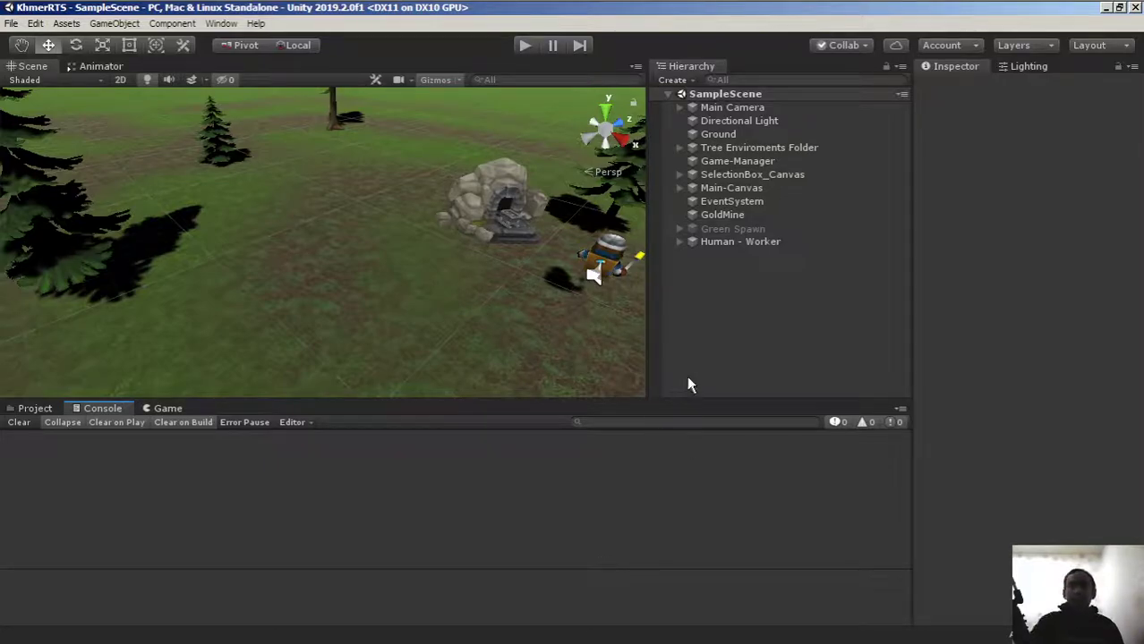
Select Human - Worker and pan its Animator graph to reveal the Idle, Work Start and Work Routine states.
left_click(736, 243)
left_click(100, 66)
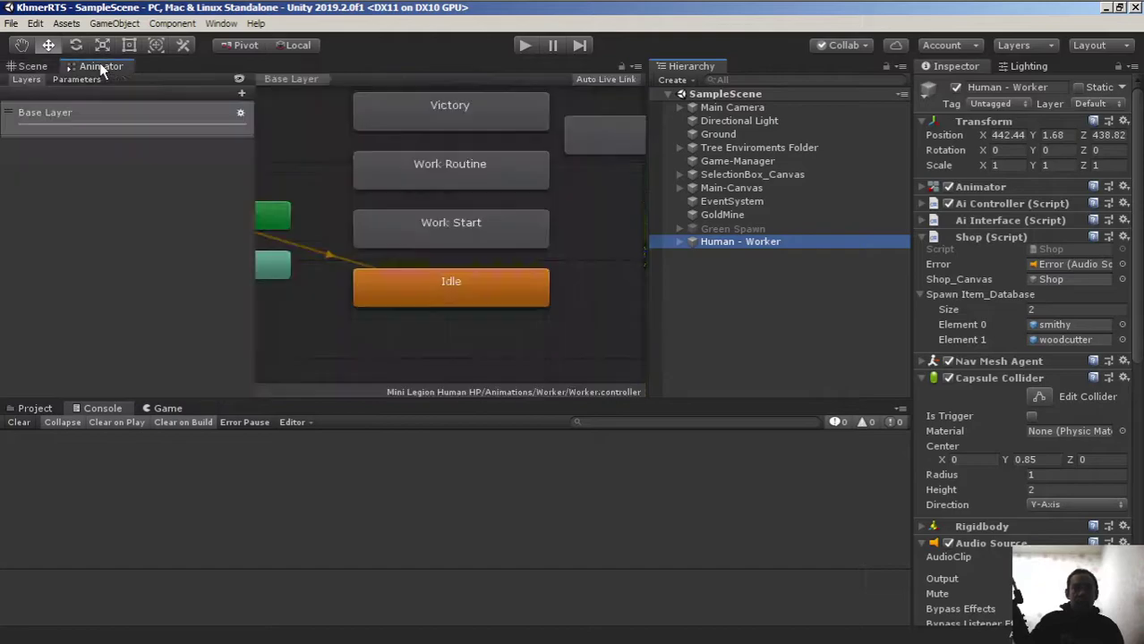
scroll(471, 219, "down", 1)
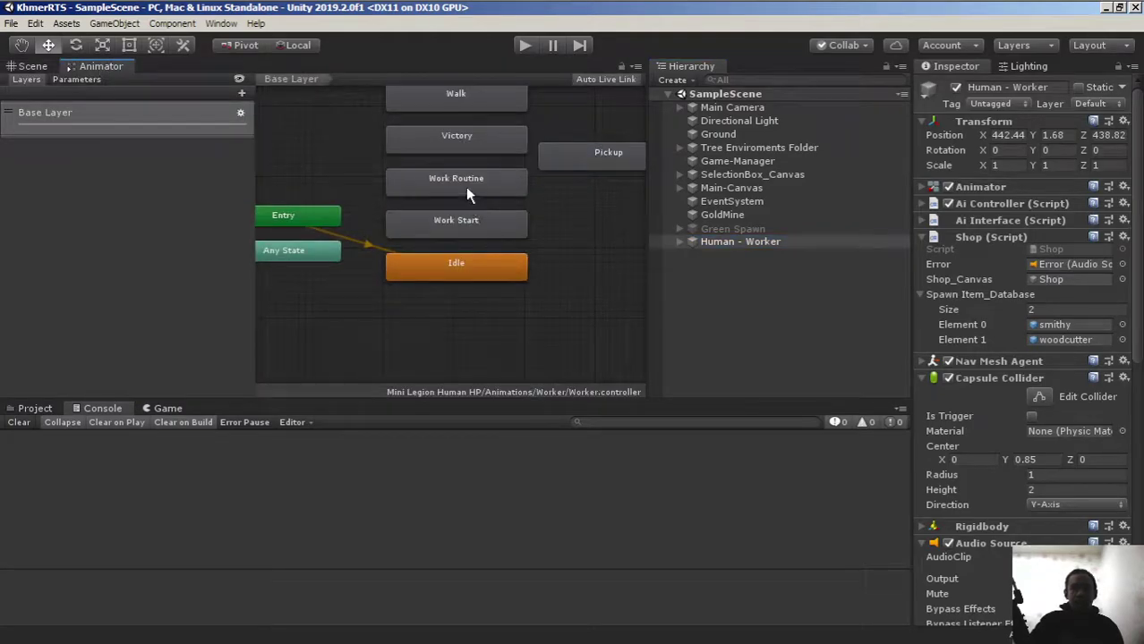
mouse_move(473, 185)
middle_mouse_down()
mouse_move(442, 354)
mouse_move(455, 265)
middle_mouse_up()
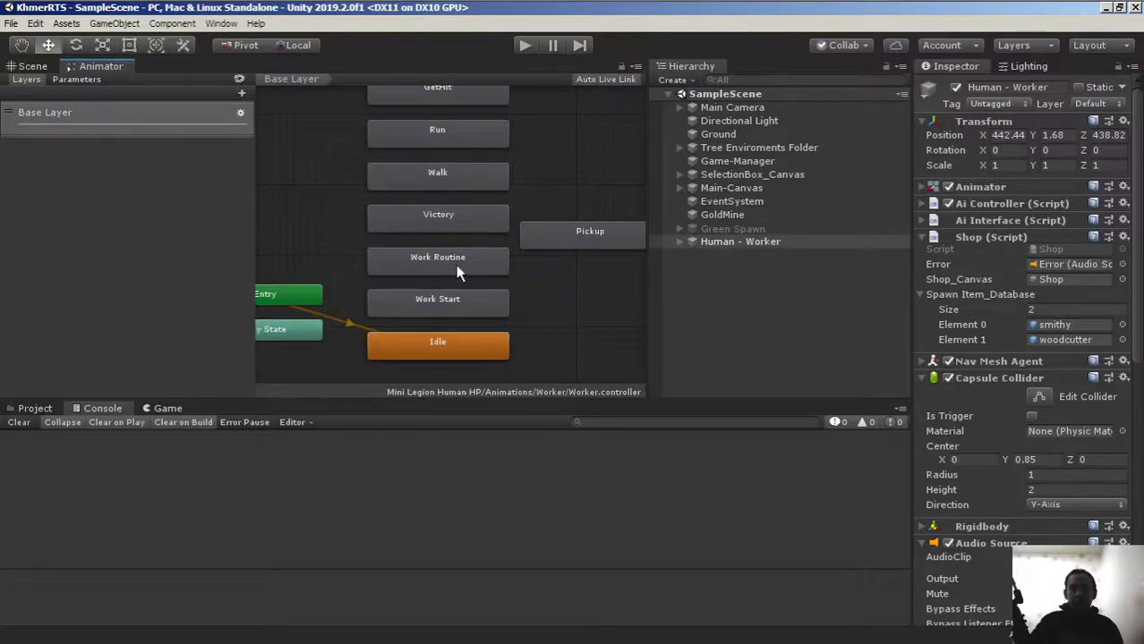
mouse_move(318, 11)
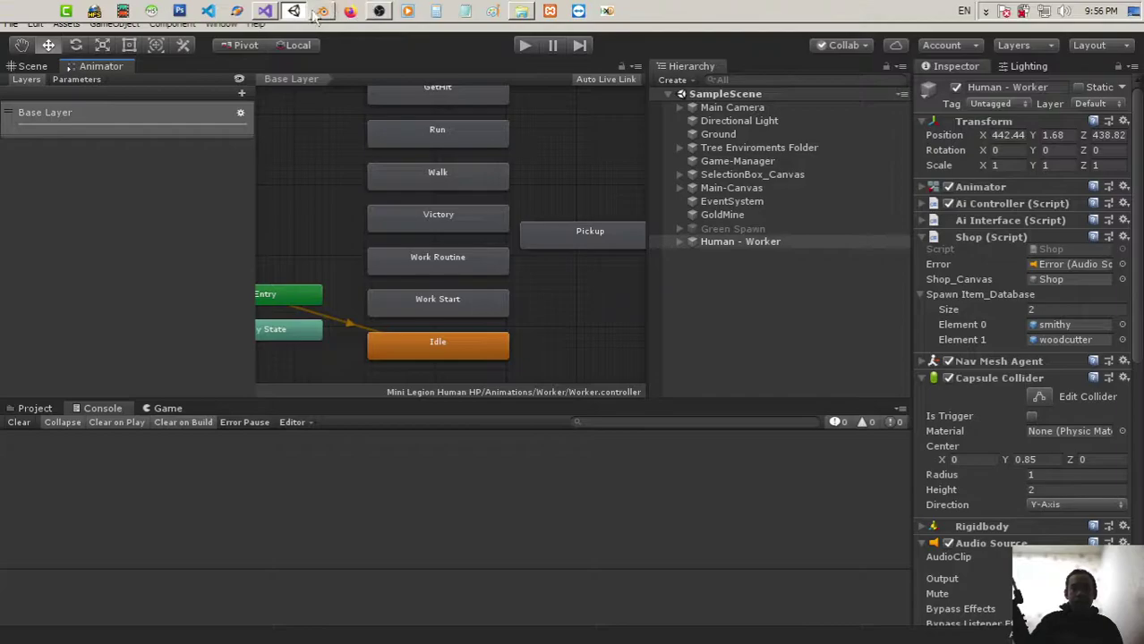
In AiController.cs, highlight the BuildController null, Building tag and IsTconBuilding checks of OnTriggerEnter.
left_click(267, 10)
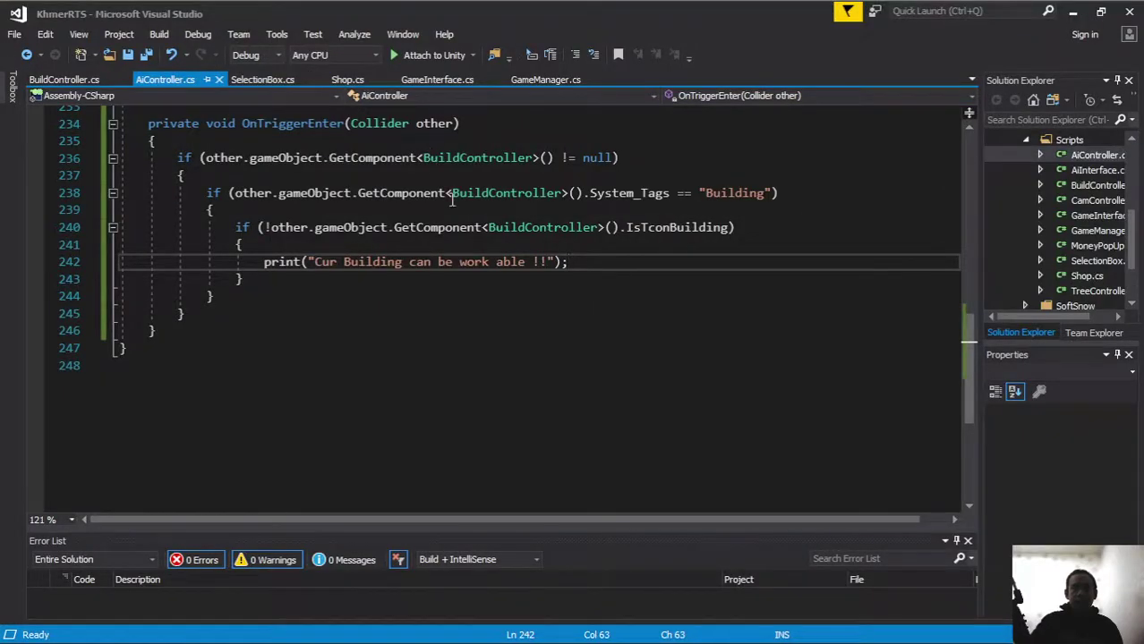
scroll(453, 206, "up", 2)
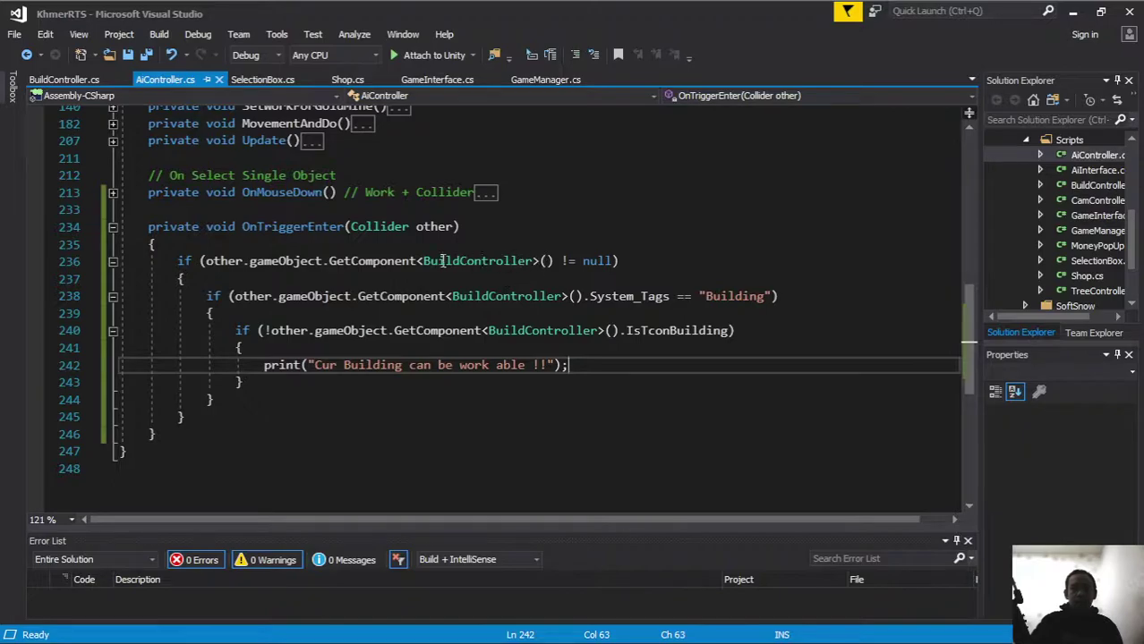
left_click_drag(412, 260, 667, 260)
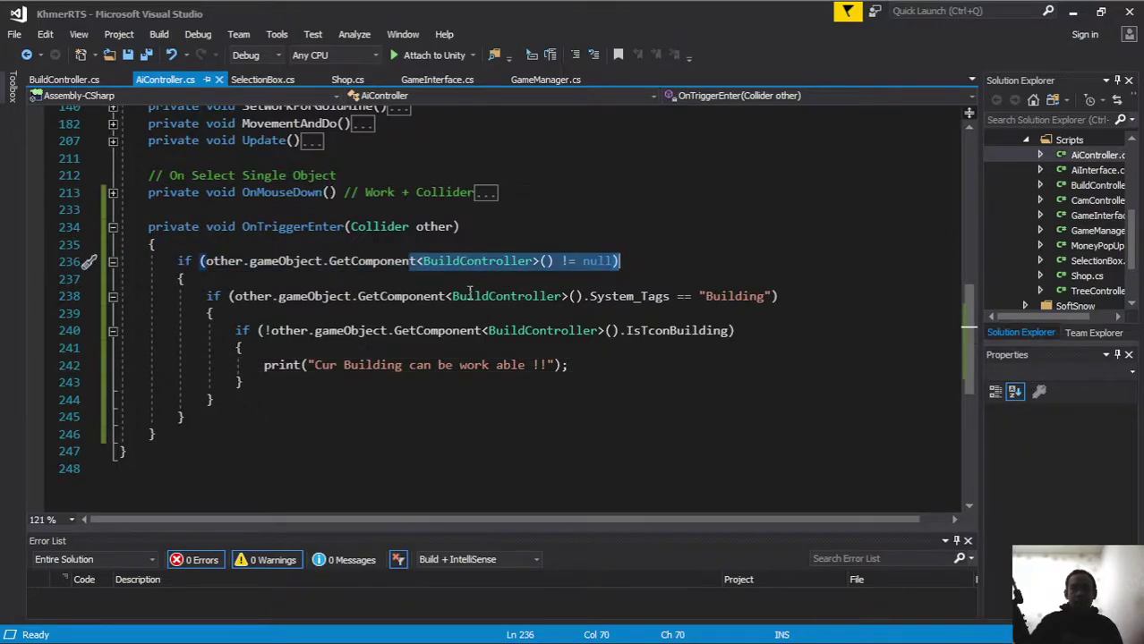
left_click_drag(453, 295, 779, 295)
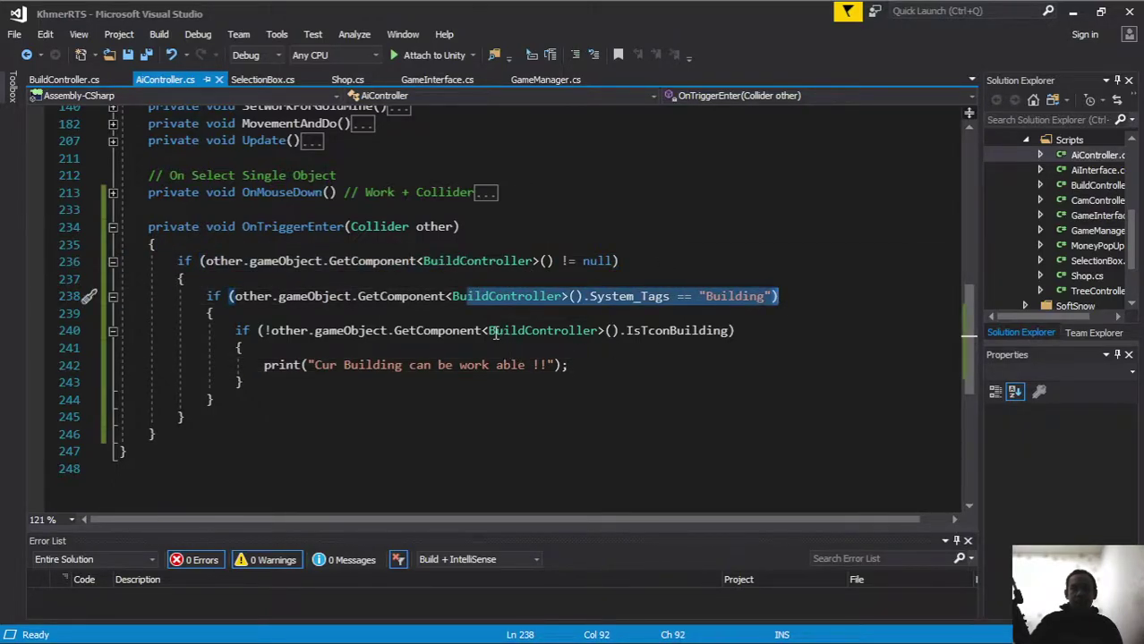
mouse_move(491, 331)
left_mouse_down()
mouse_move(764, 341)
mouse_move(761, 325)
left_mouse_up()
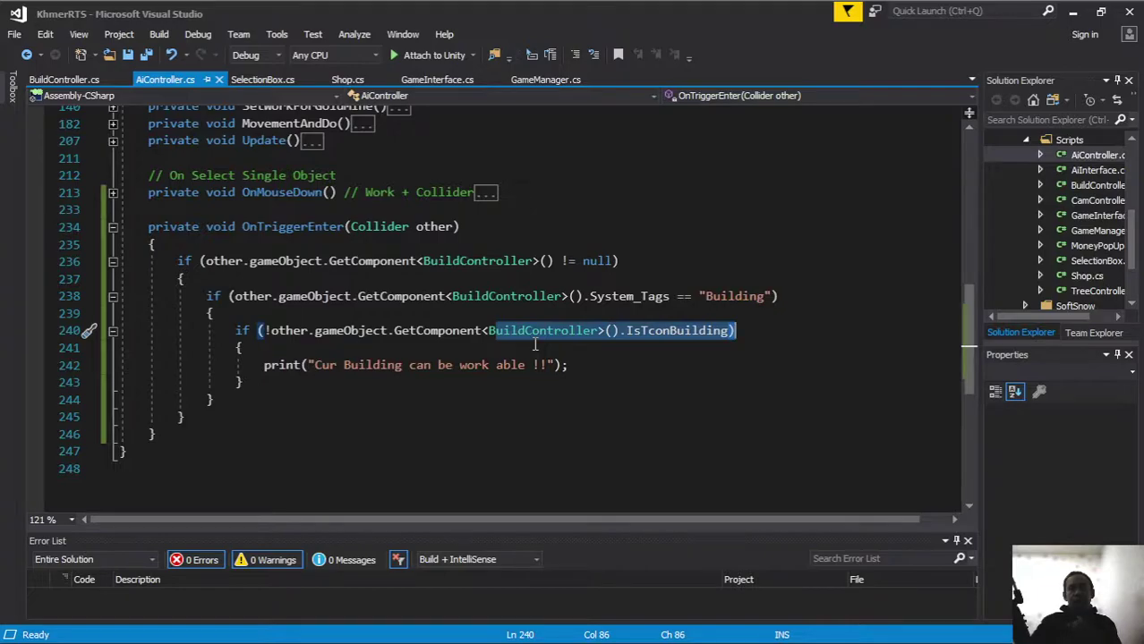
left_click(242, 243)
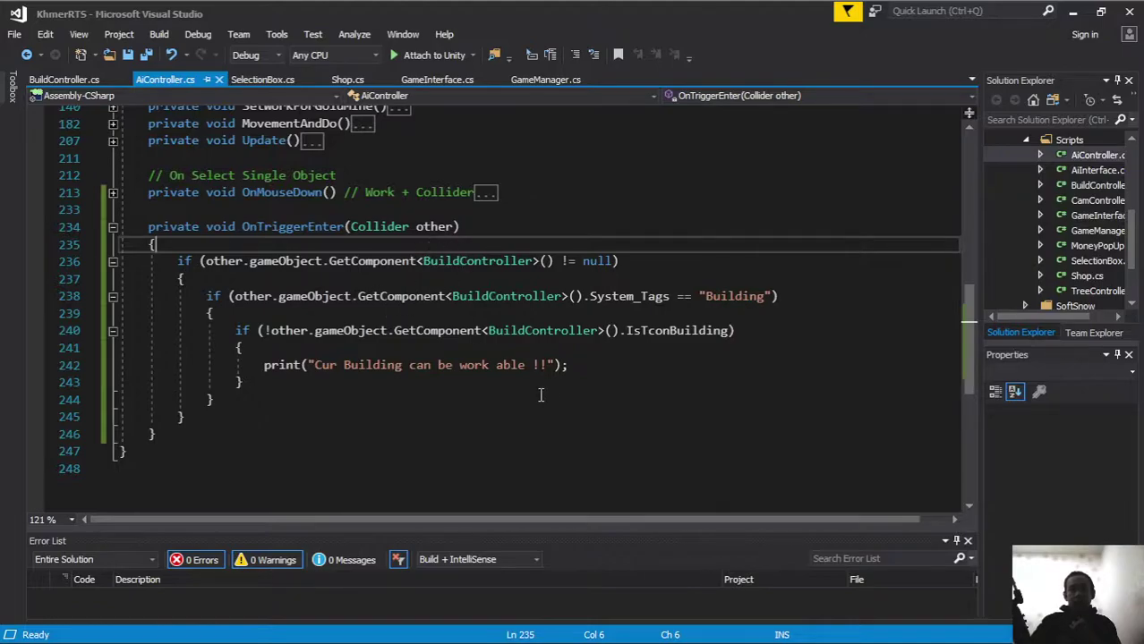
Declare var bc = other.gameObject.GetComponent<BuildController>(); at the top of OnTriggerEnter.
key("Return")
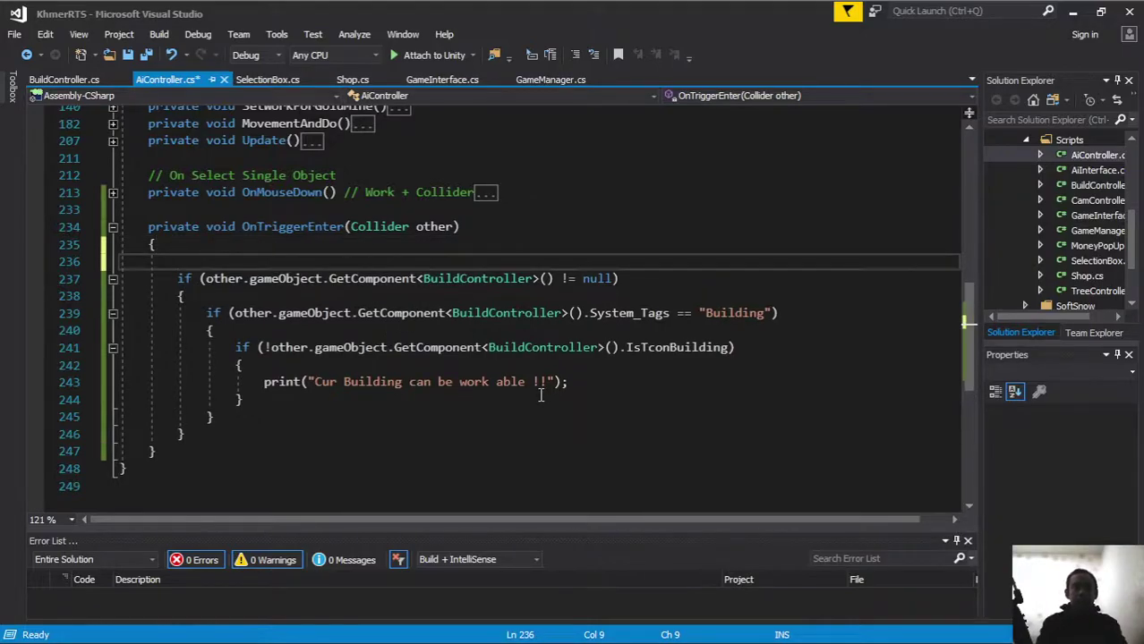
type("var bc =")
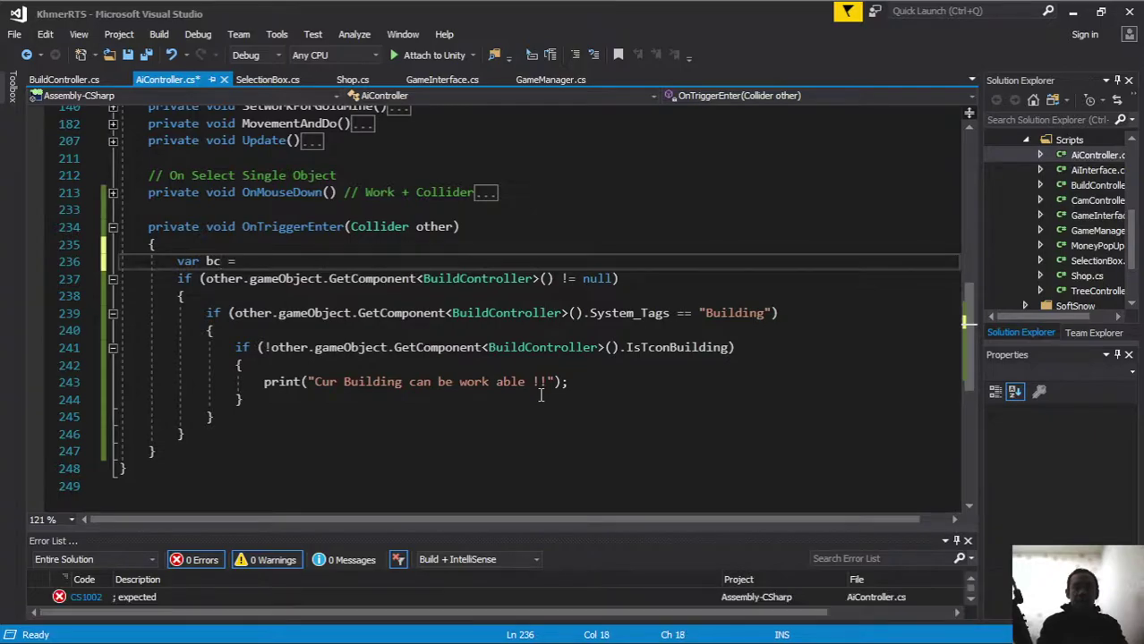
left_click_drag(204, 278, 556, 279)
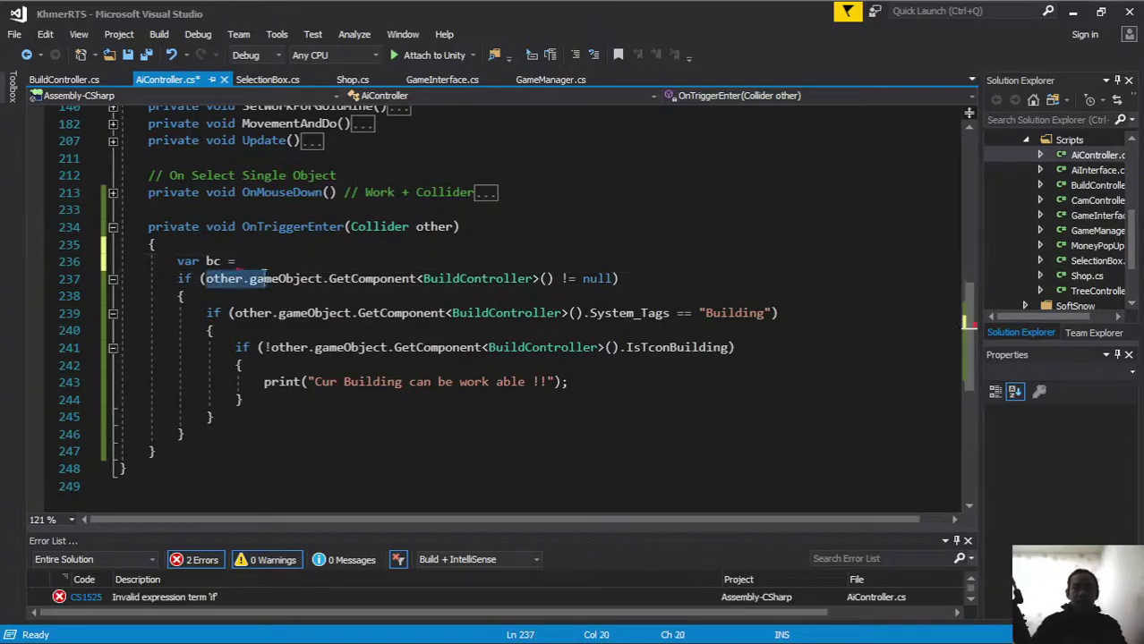
key("ctrl+c")
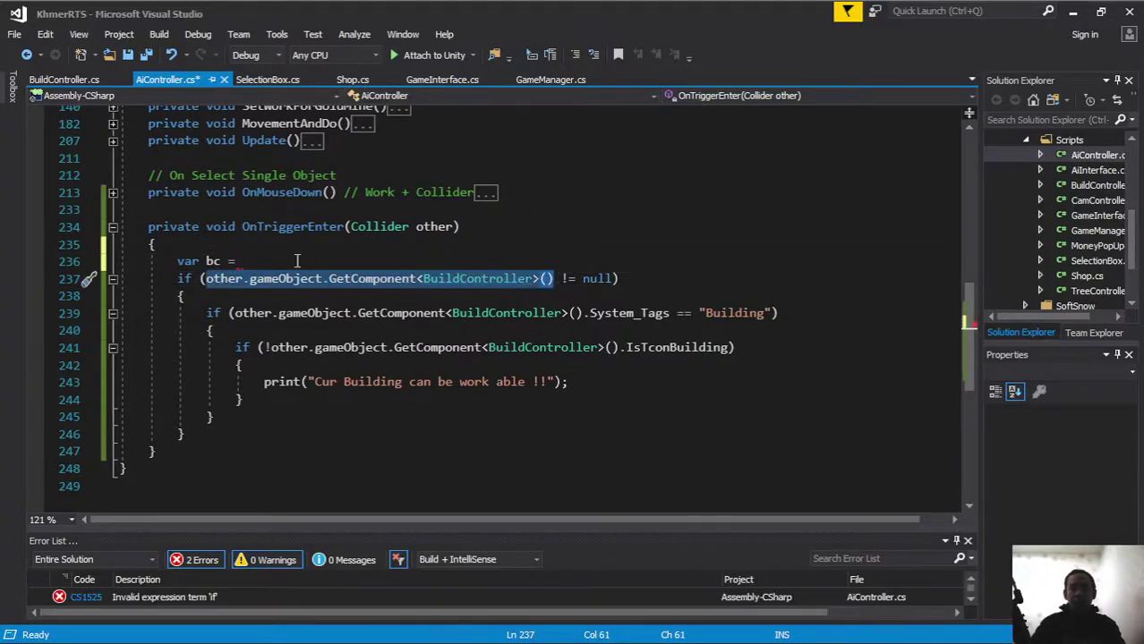
left_click(283, 261)
key("ctrl+v")
type(";")
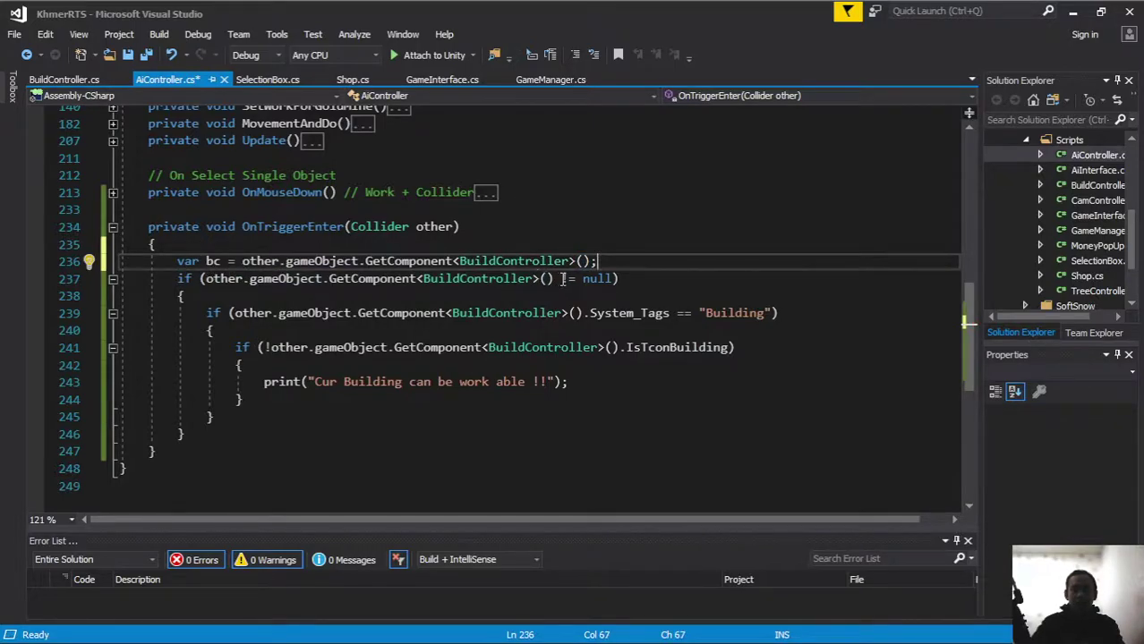
Replace the GetComponent call with bc in the null, System_Tags and IsTconBuilding checks.
left_click_drag(554, 279, 204, 277)
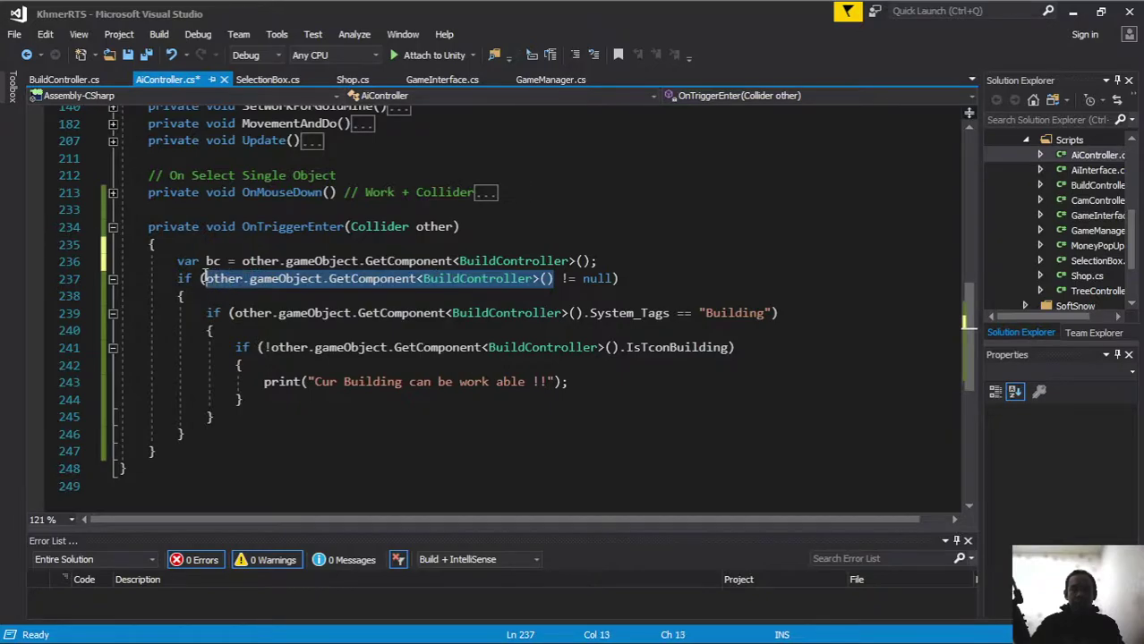
type("bc")
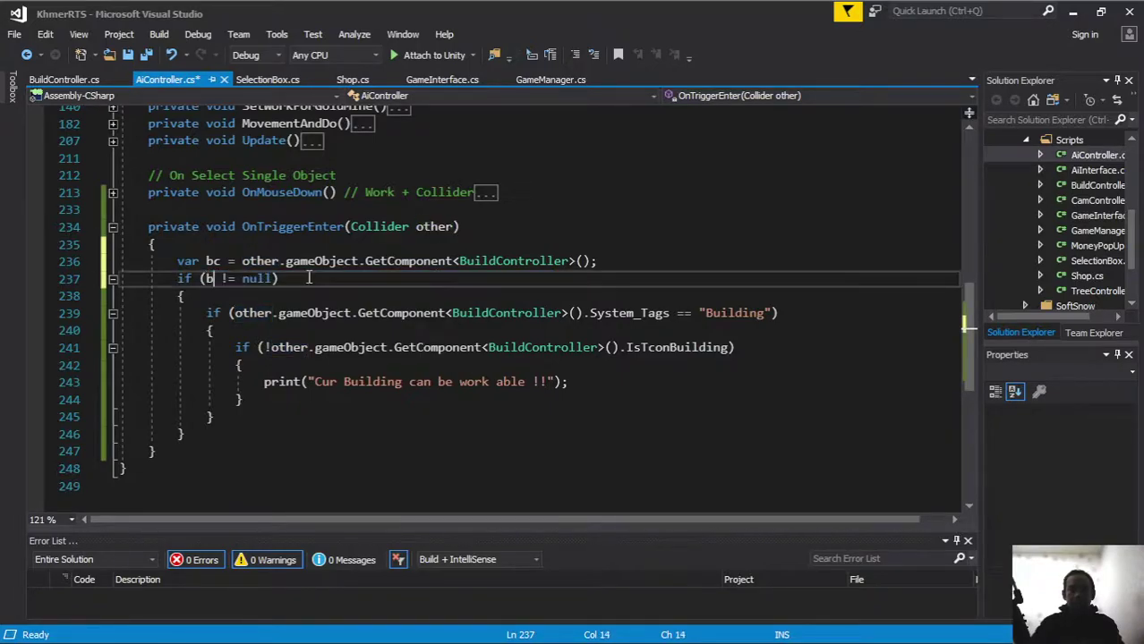
key("Up")
key("Up")
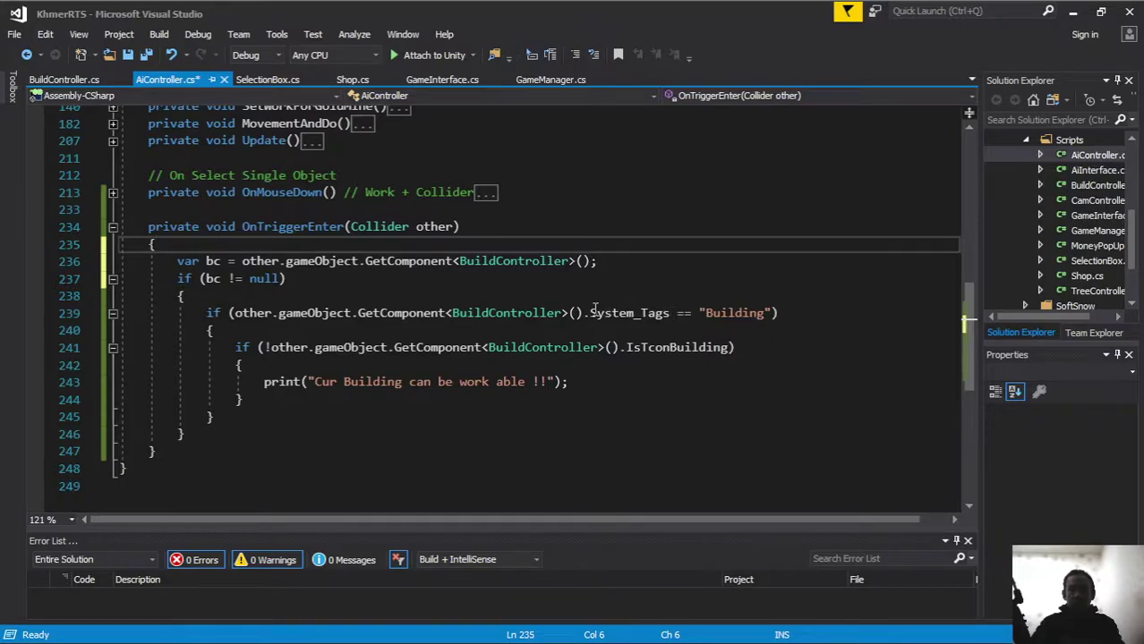
left_click_drag(584, 312, 235, 312)
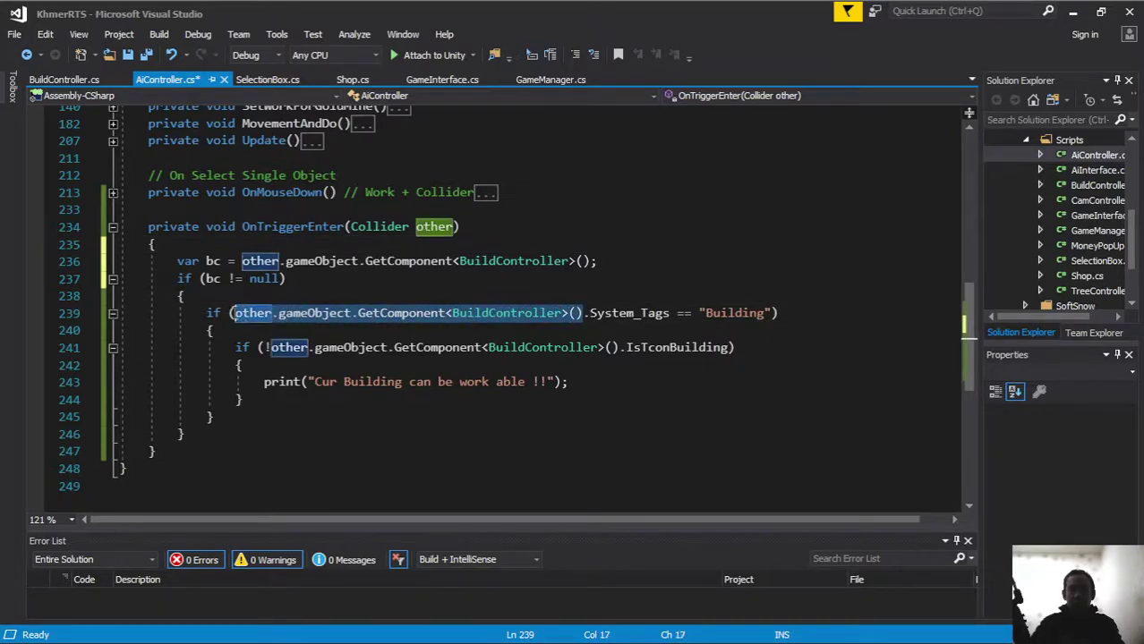
type("bc")
left_click(461, 265)
left_click_drag(623, 347, 270, 347)
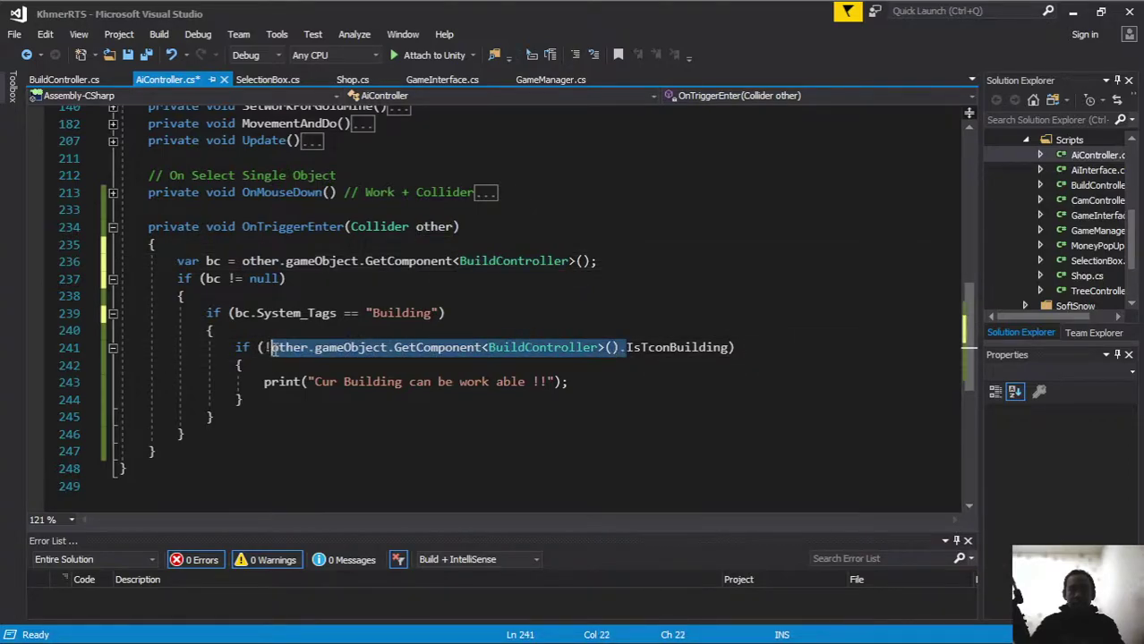
type("cb")
key("BackSpace")
key("BackSpace")
type("bc")
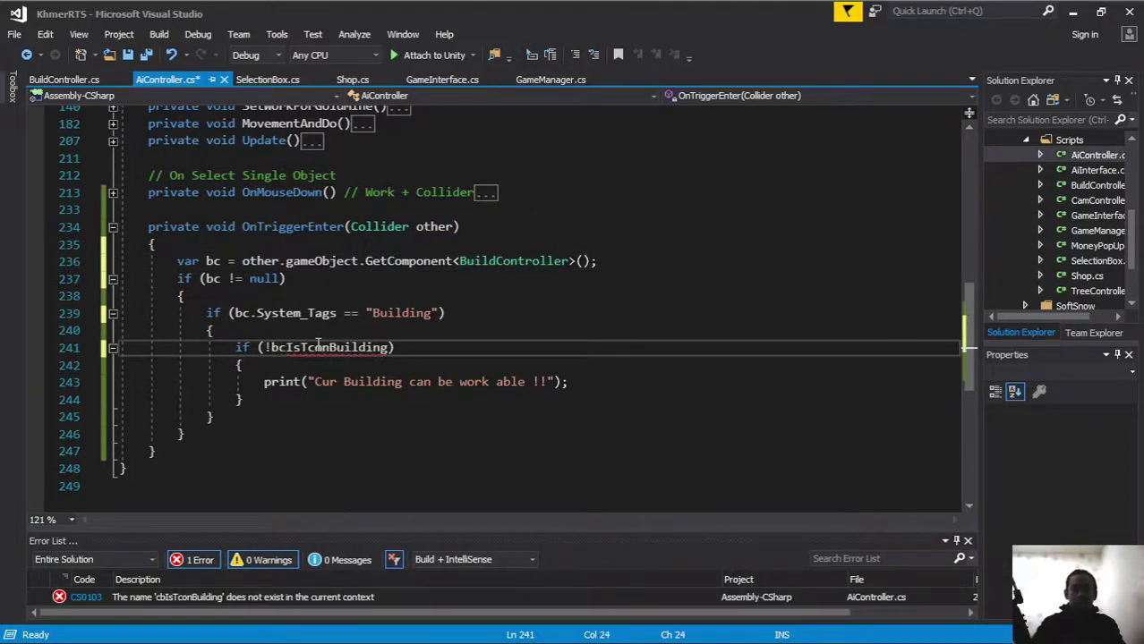
type(".")
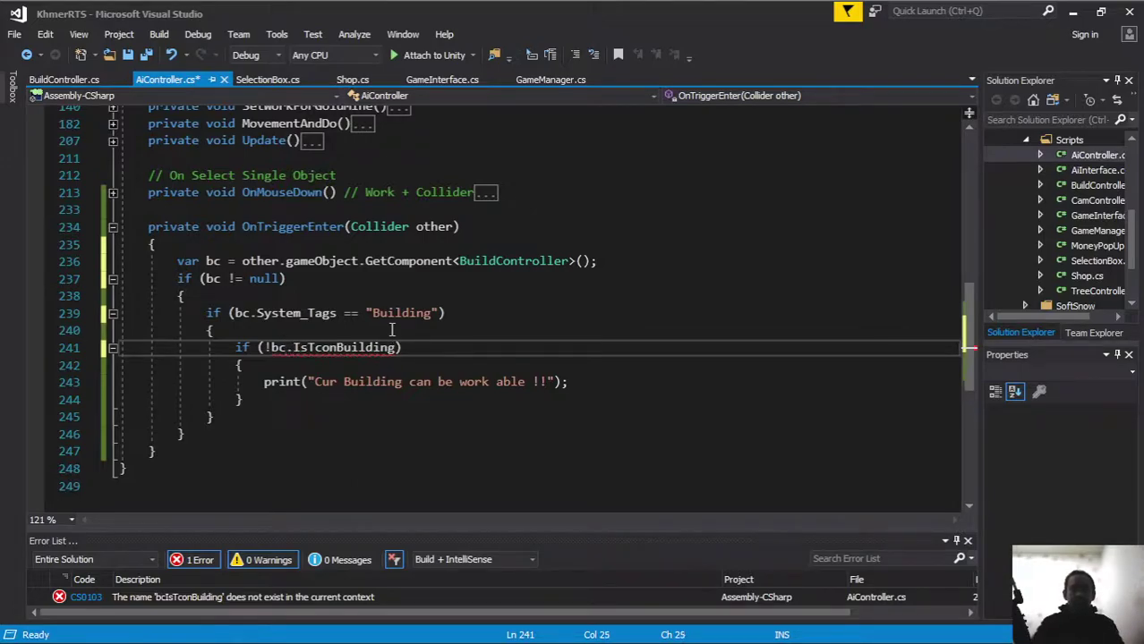
left_click(388, 313)
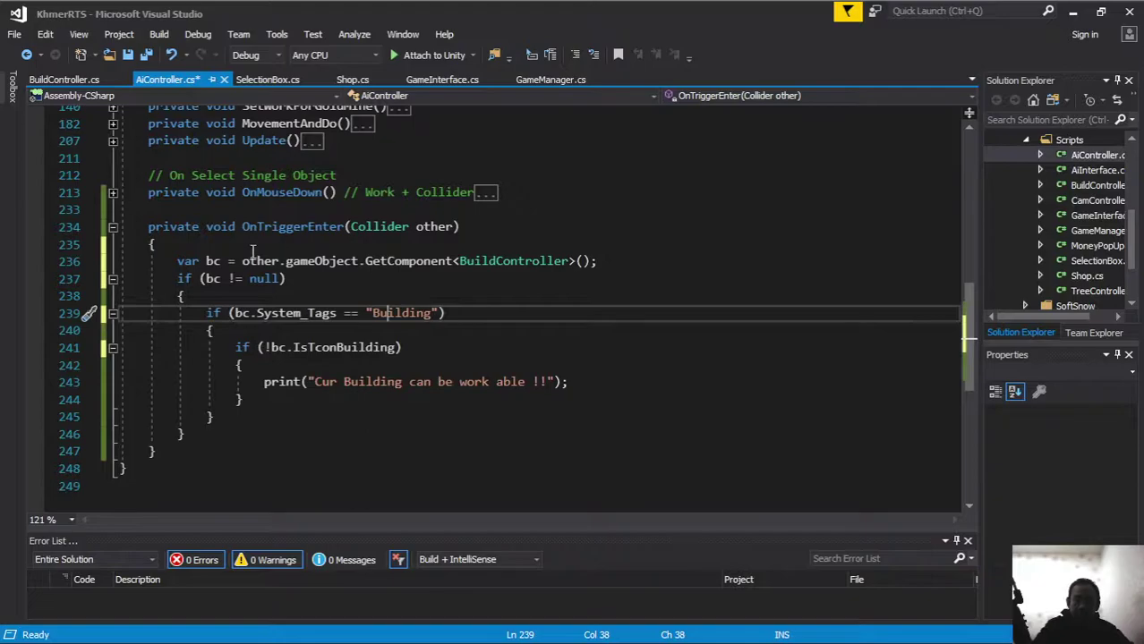
Insert a blank line after the bc declaration.
left_click_drag(243, 261, 620, 269)
key("Up")
key("Up")
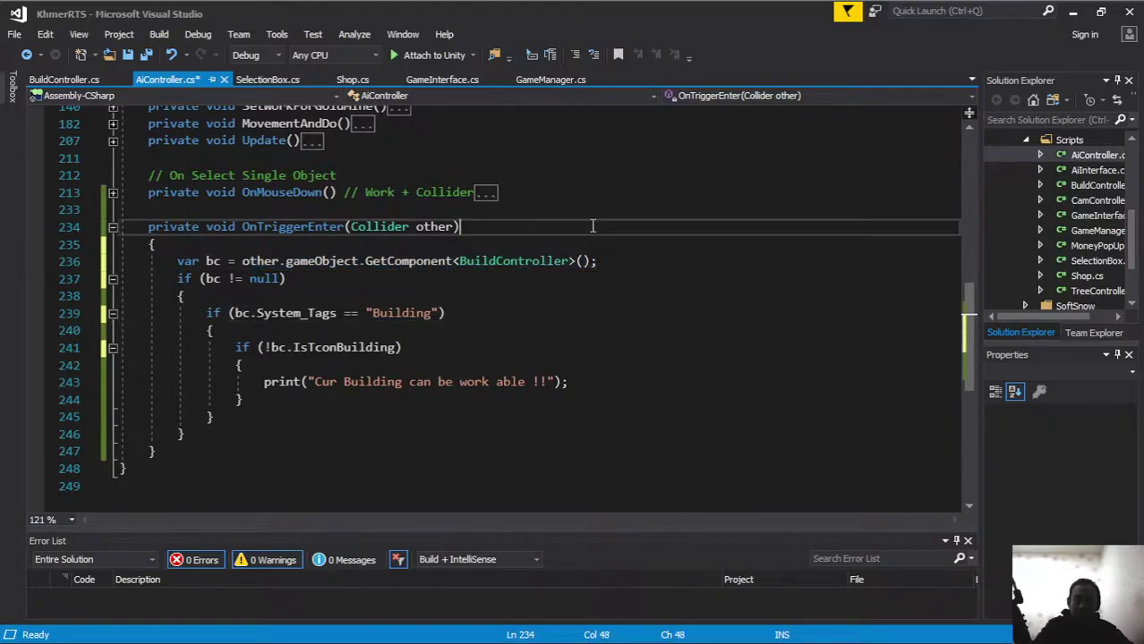
left_click(616, 261)
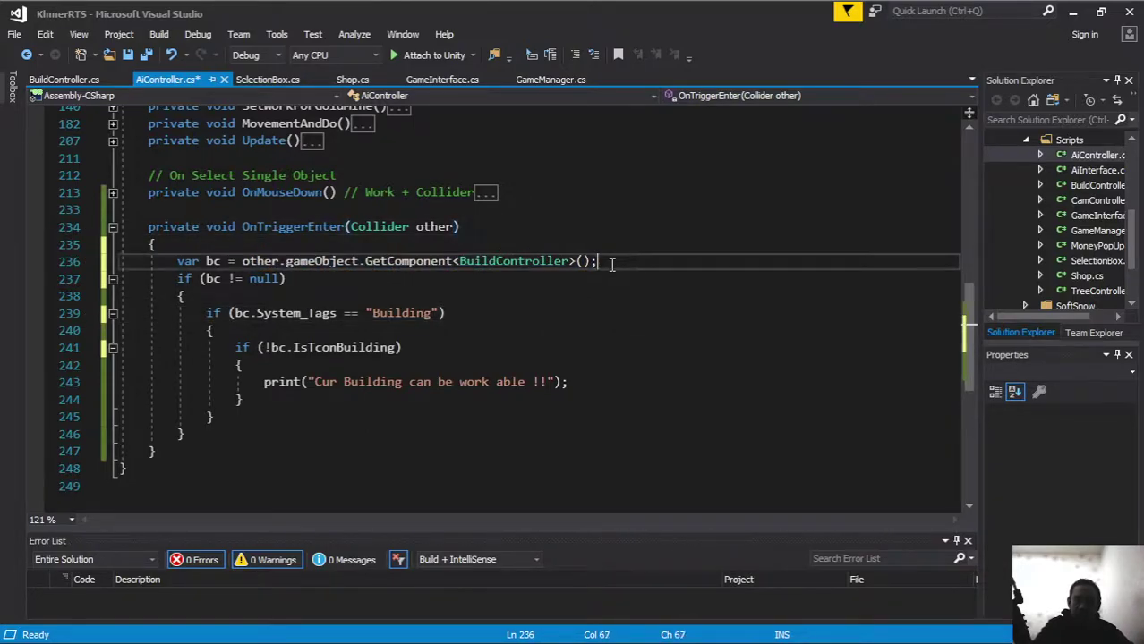
key("Return")
scroll(609, 269, "down", 4)
scroll(596, 286, "up", 3)
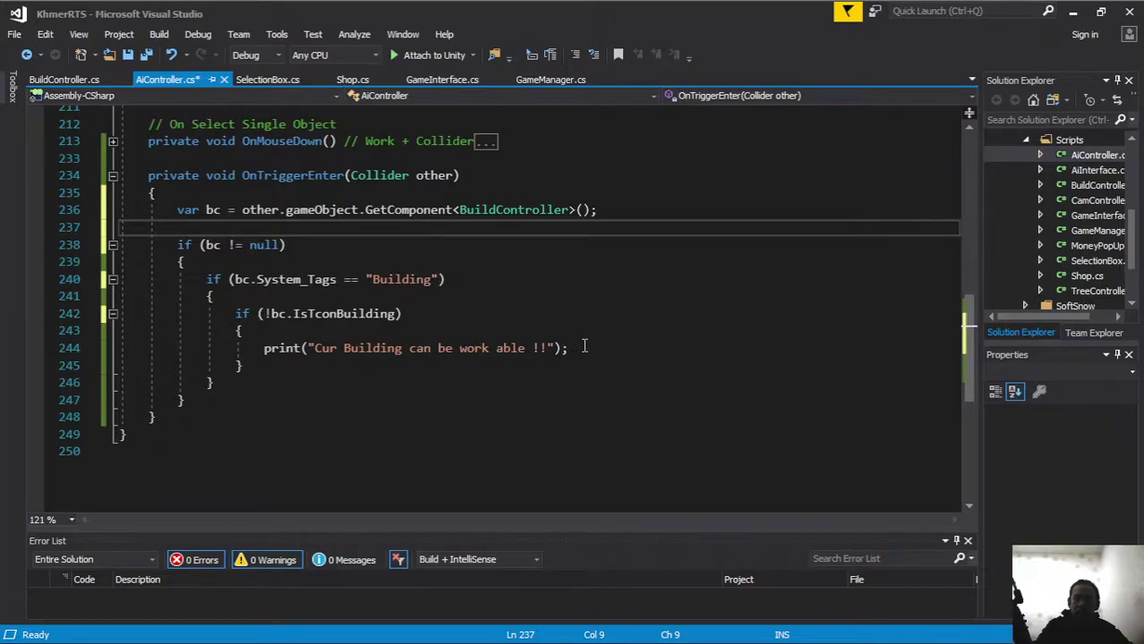
left_click_drag(577, 348, 264, 348)
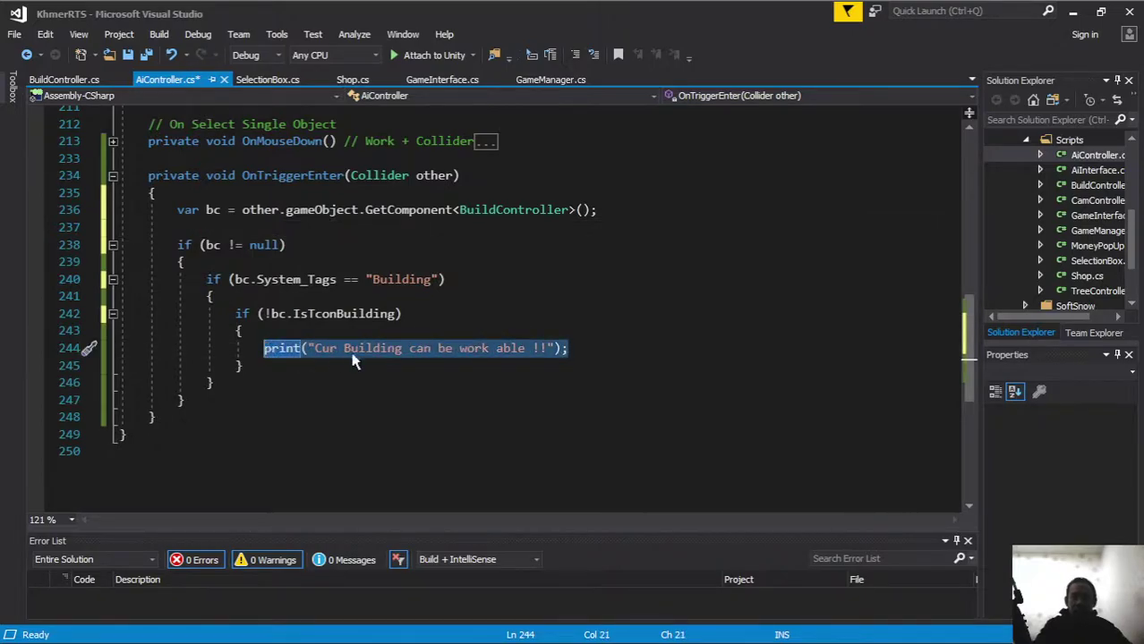
Replace the print with an if block checking bc.MaxHealth < bc.BaseHealth.
key("Delete")
type("if")
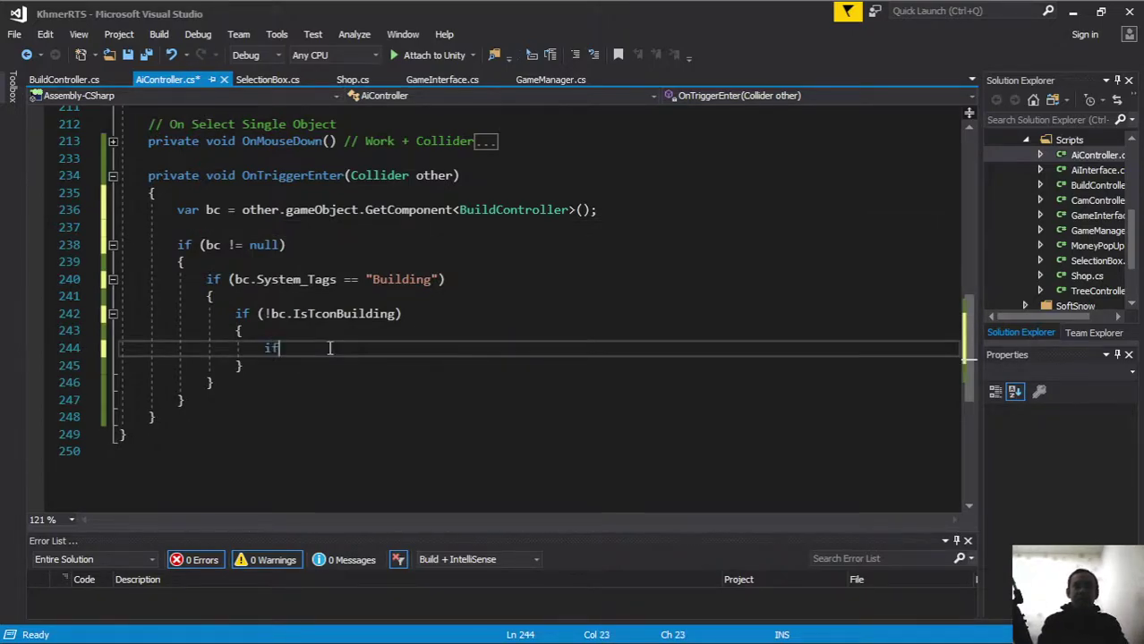
key("Tab")
key("Tab")
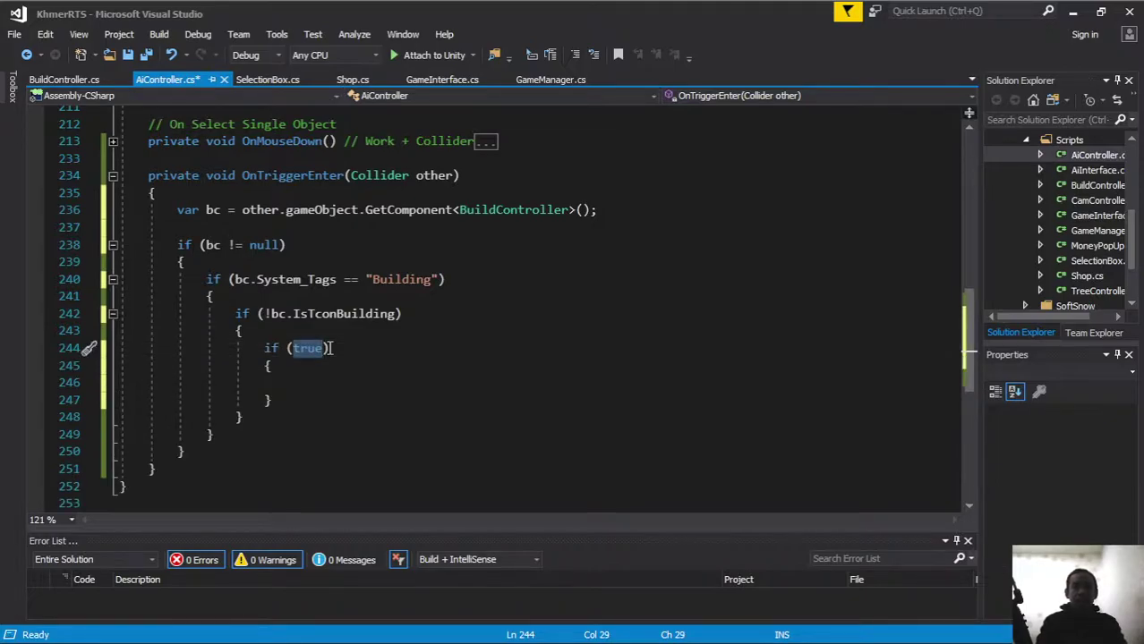
type("bc.ma")
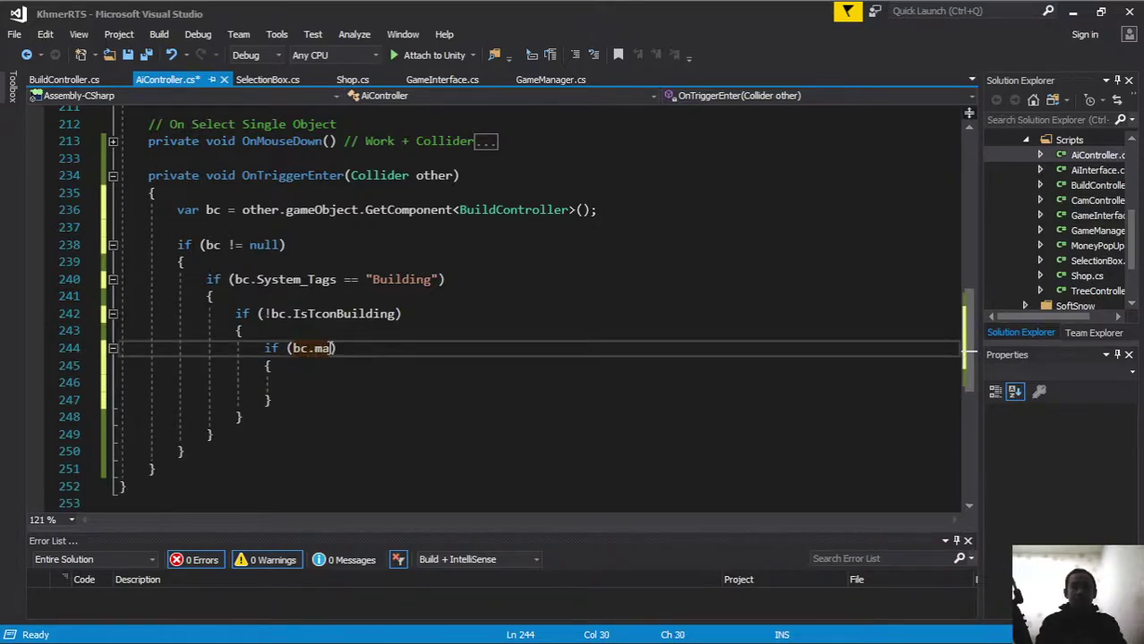
key("ctrl+space")
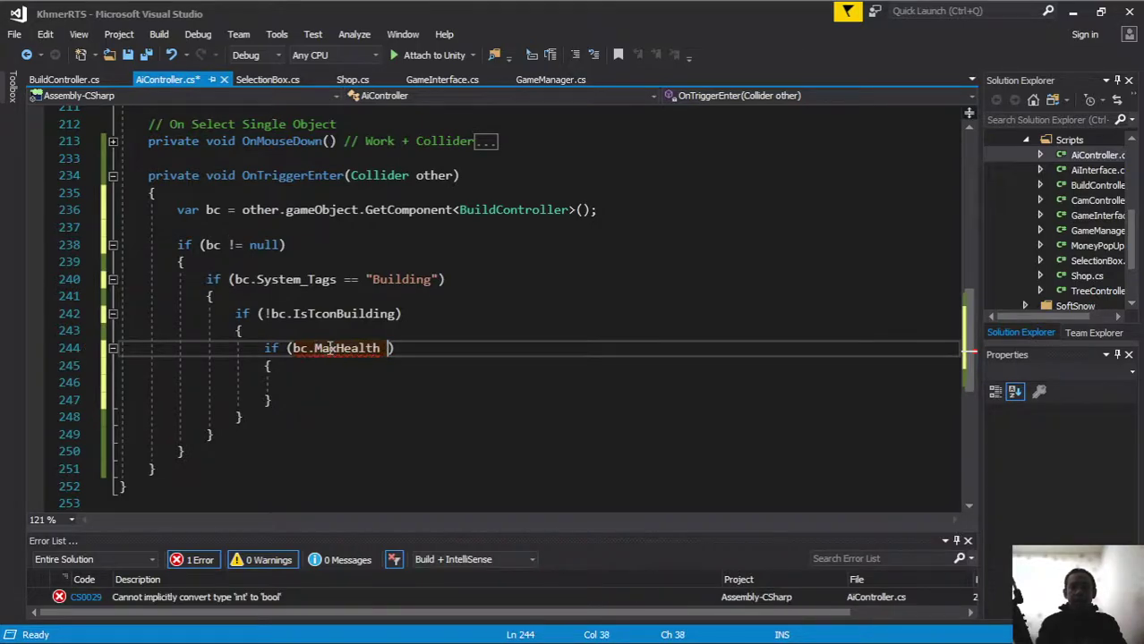
type("<")
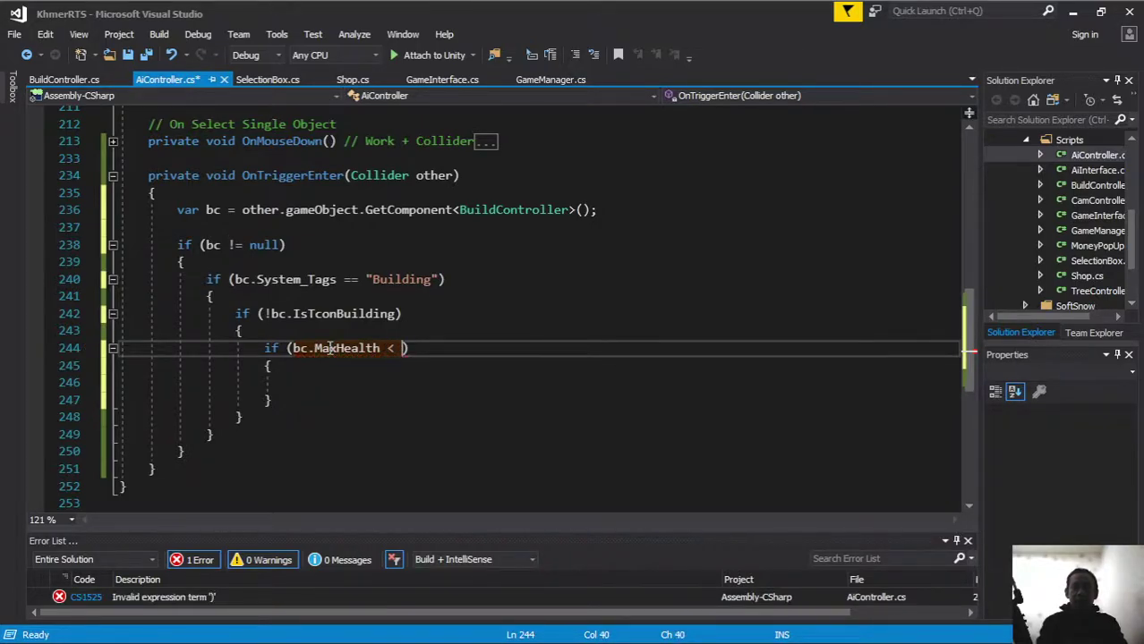
type(" bc.")
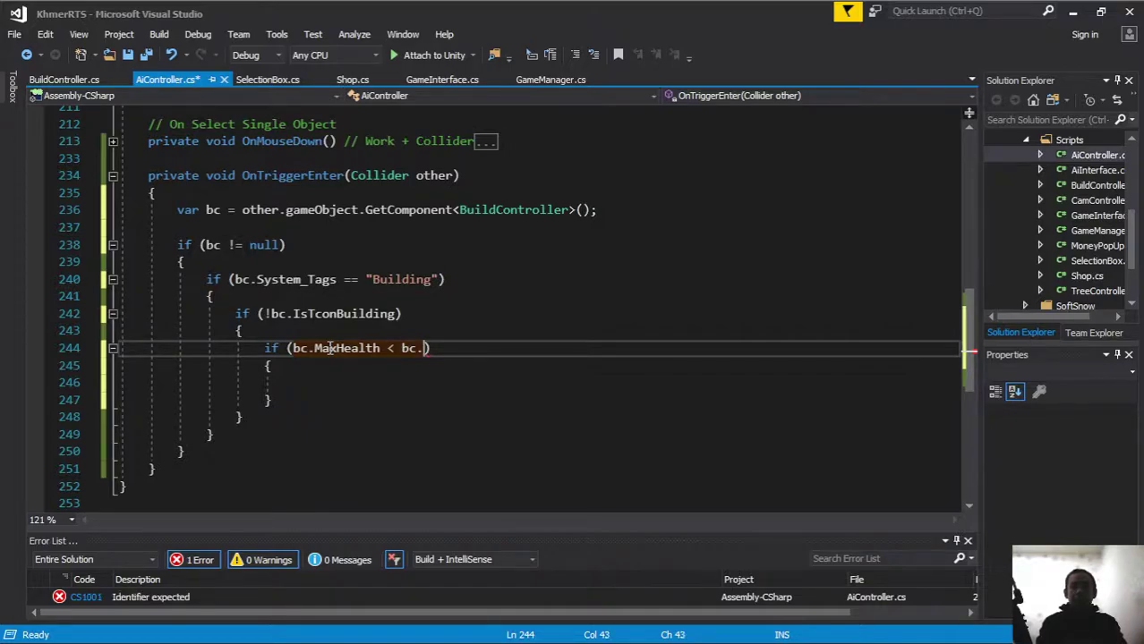
type("base")
key("Tab")
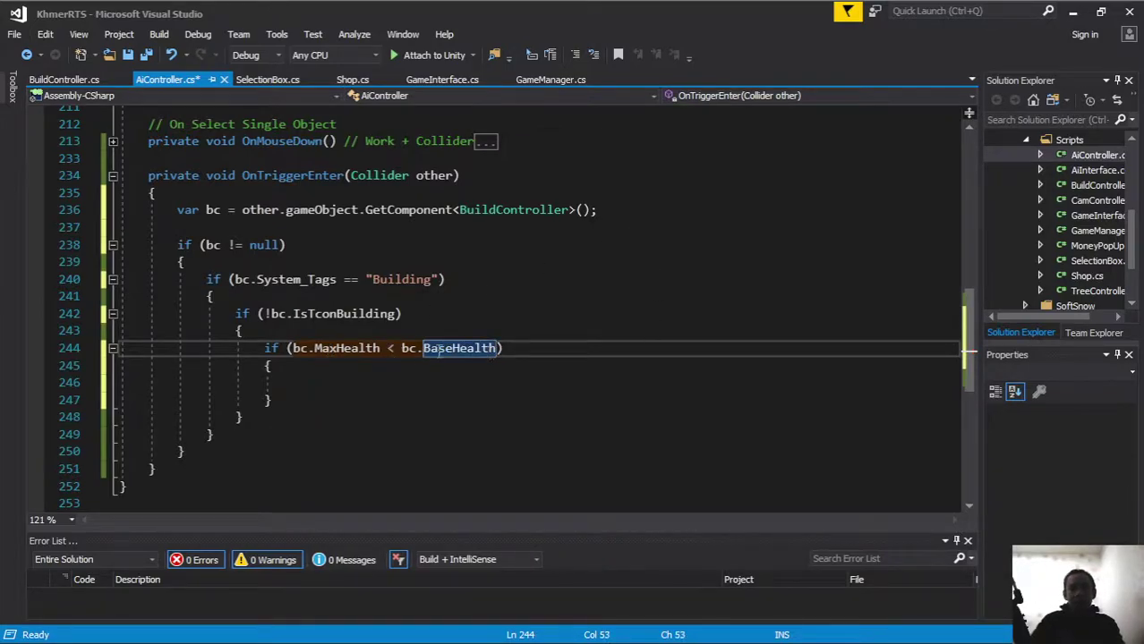
Put print("Cur Building can be work able !!"); inside the health check and save AiController.cs.
left_click(333, 384)
type("print(\"Cur Building can be work able !!\");")
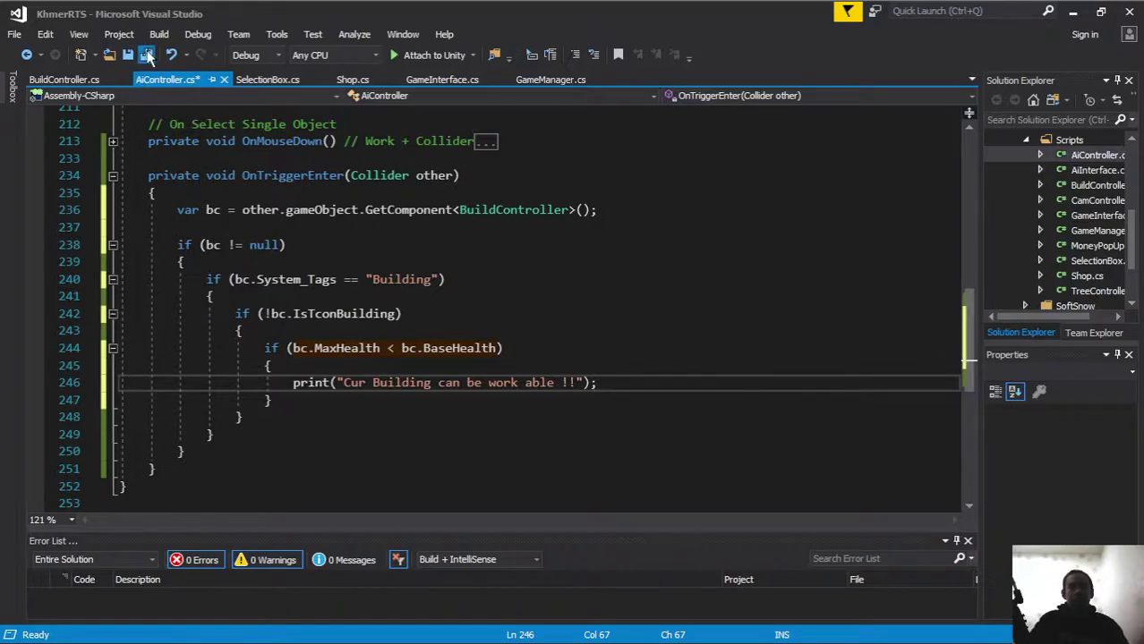
key("ctrl+s")
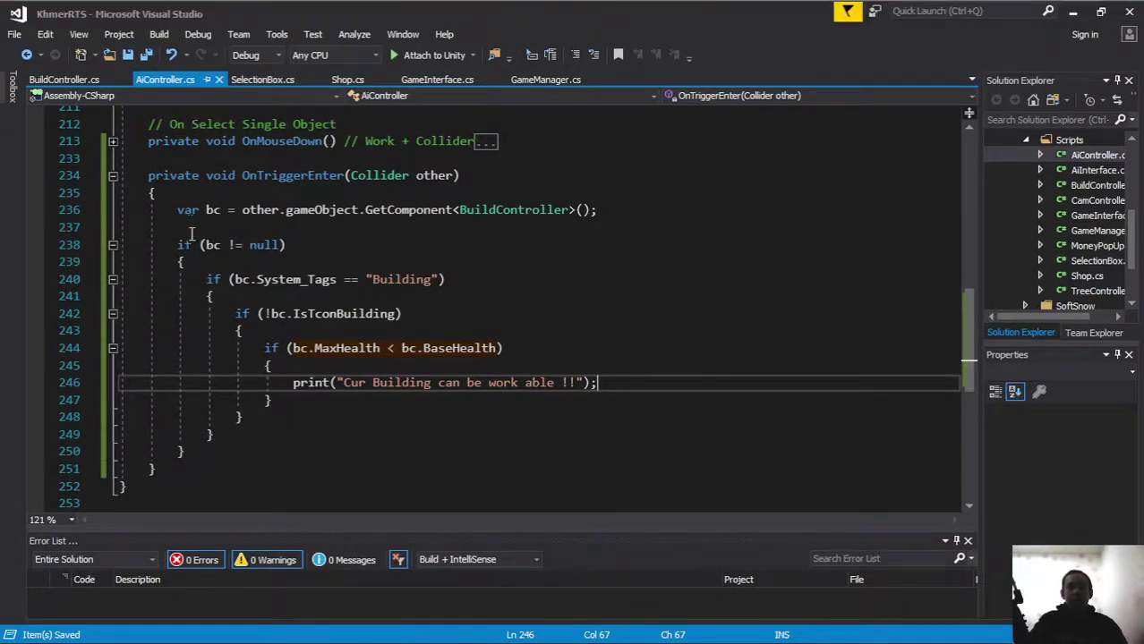
mouse_move(179, 228)
left_mouse_down()
mouse_move(480, 309)
mouse_move(555, 349)
left_mouse_up()
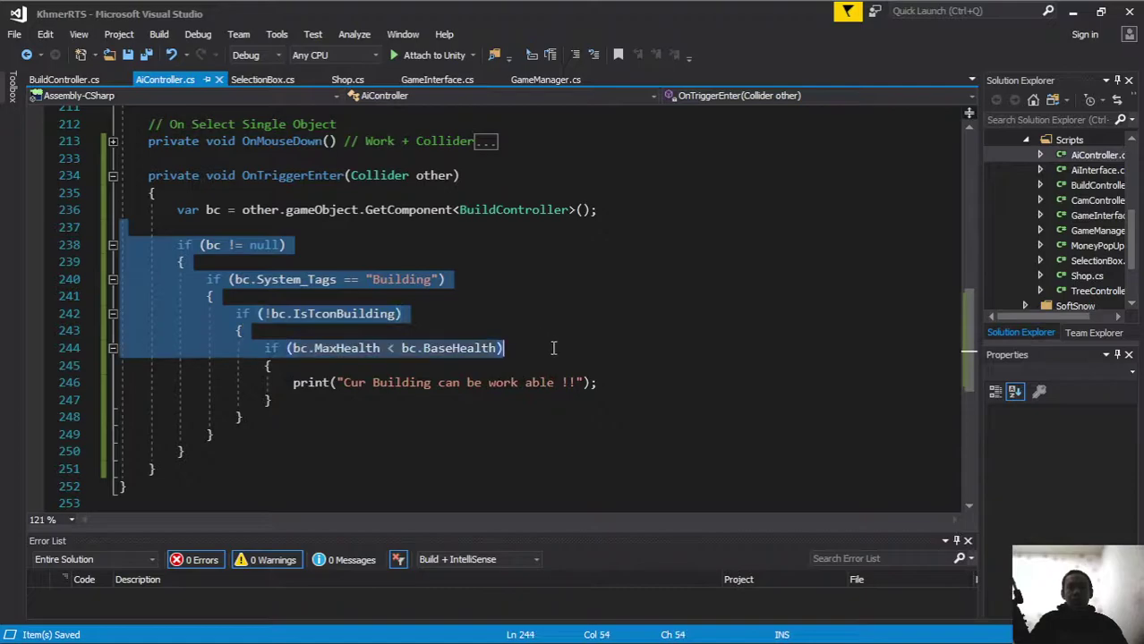
left_click(555, 349)
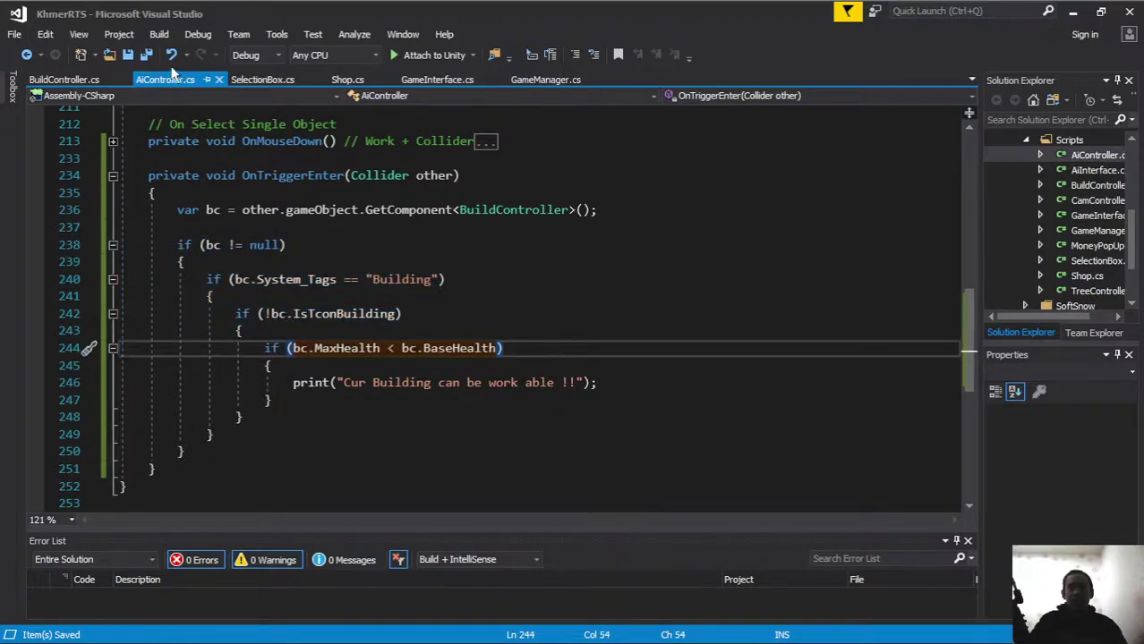
left_click(412, 7)
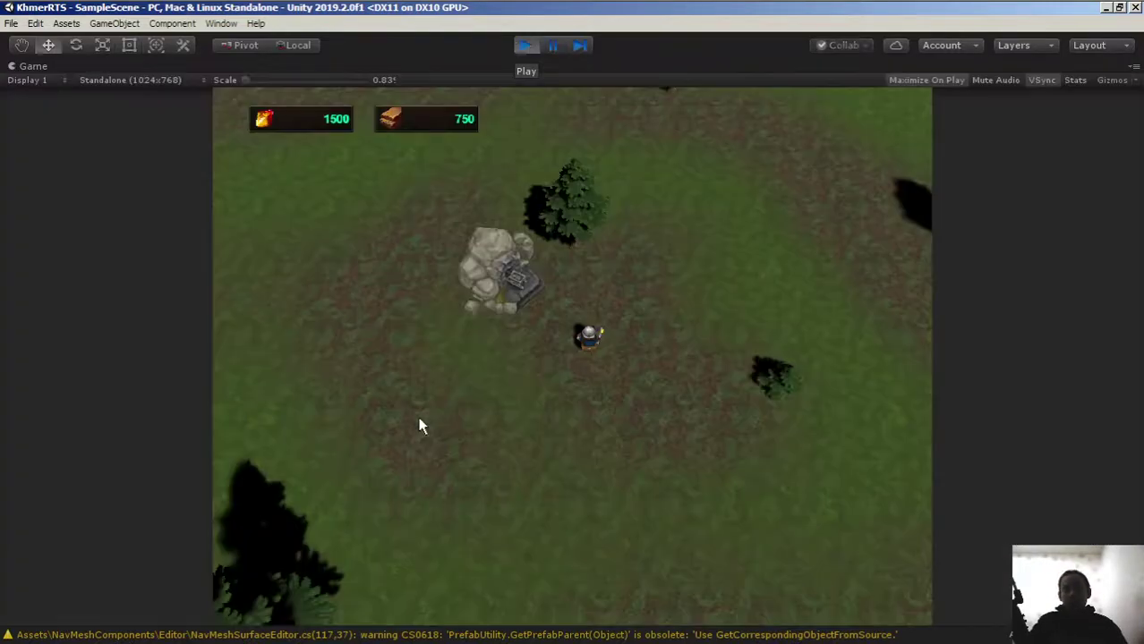
Have the worker place a Smithy, read the work-able message in the Console, then stop playing.
left_click(587, 356)
left_click(762, 434)
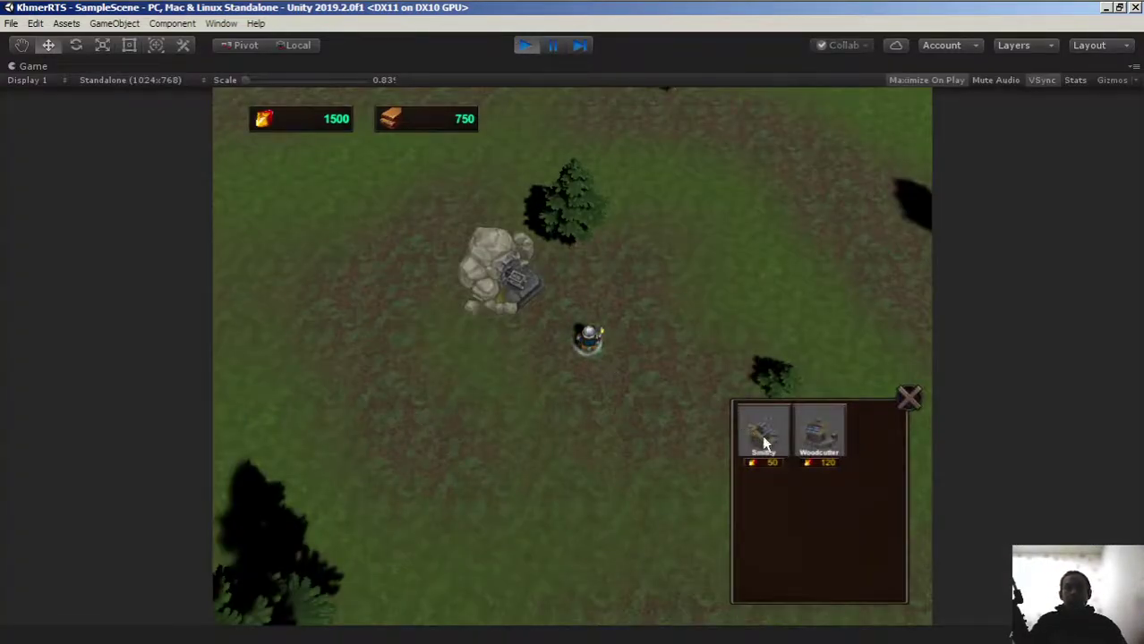
left_click(411, 401)
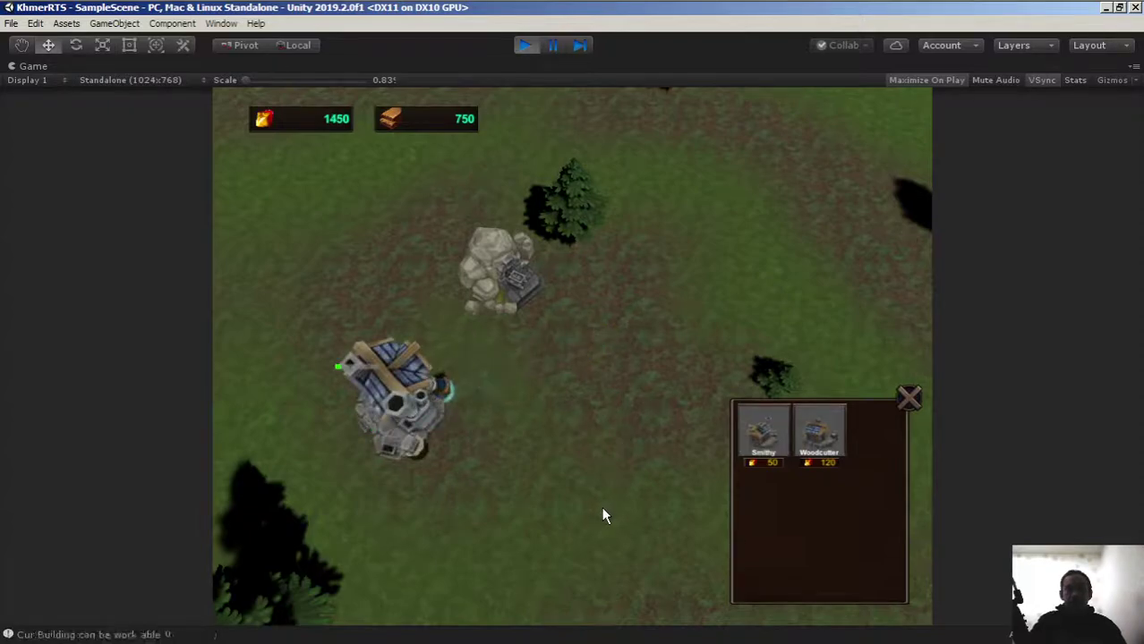
left_click(97, 635)
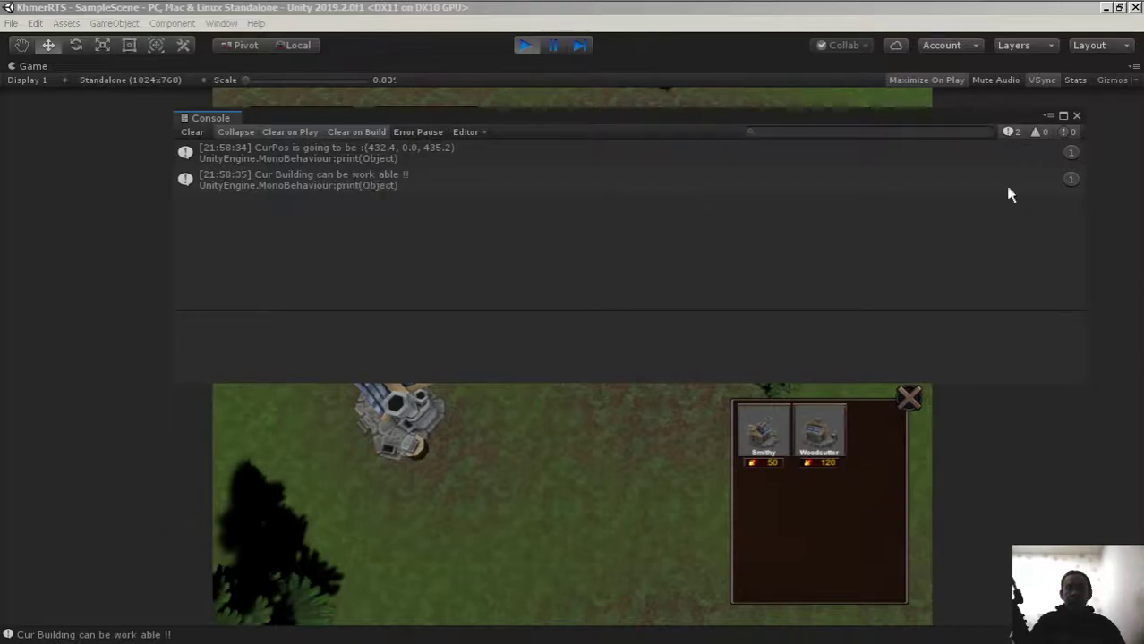
left_click(1074, 116)
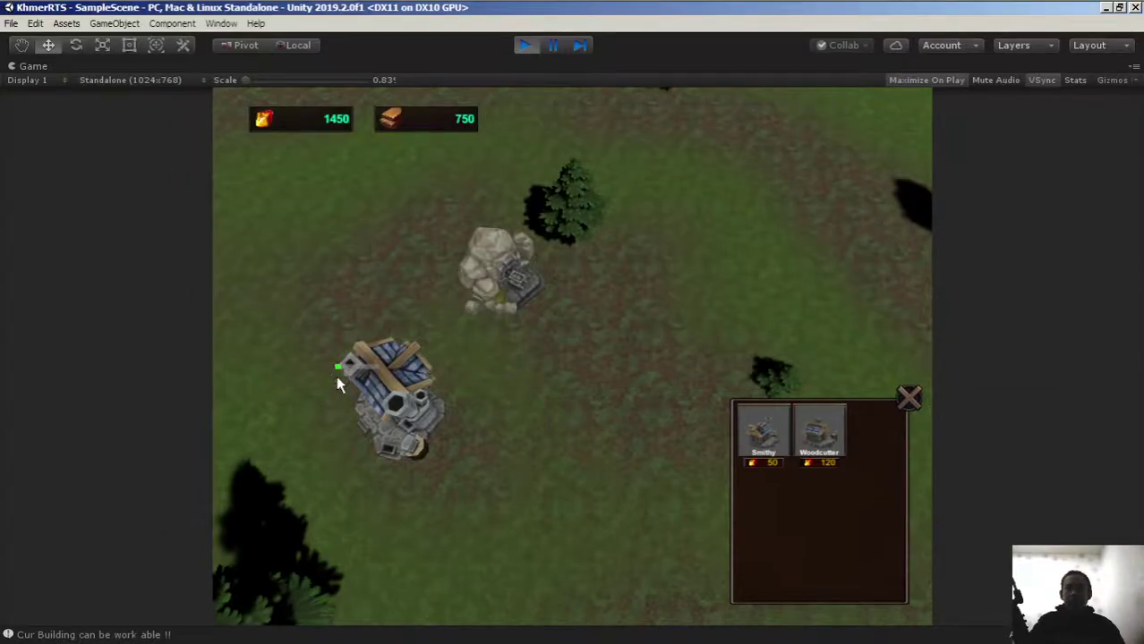
left_click(525, 46)
Delete the print statement on line 246 of AiController.cs.
key("alt+Tab")
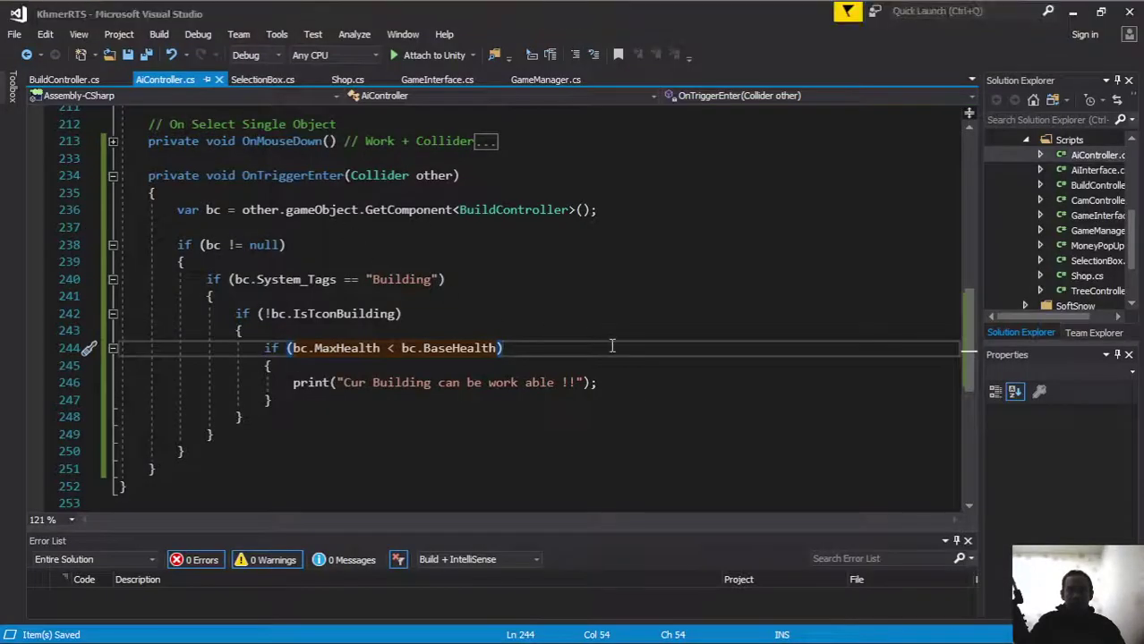
scroll(586, 325, "down", 2)
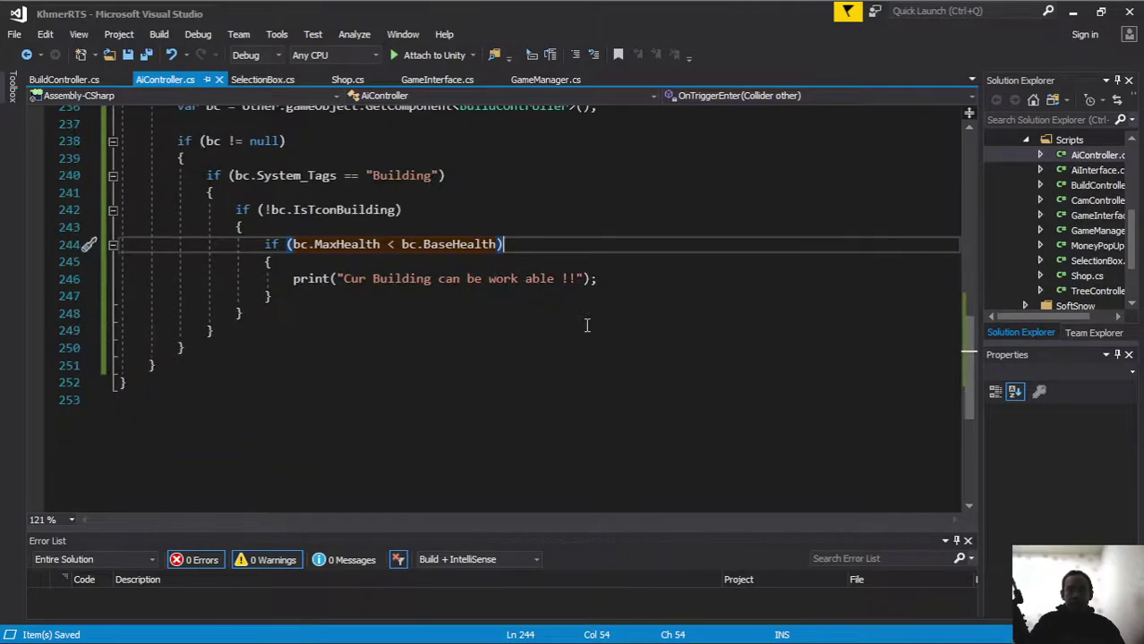
left_click_drag(619, 281, 292, 278)
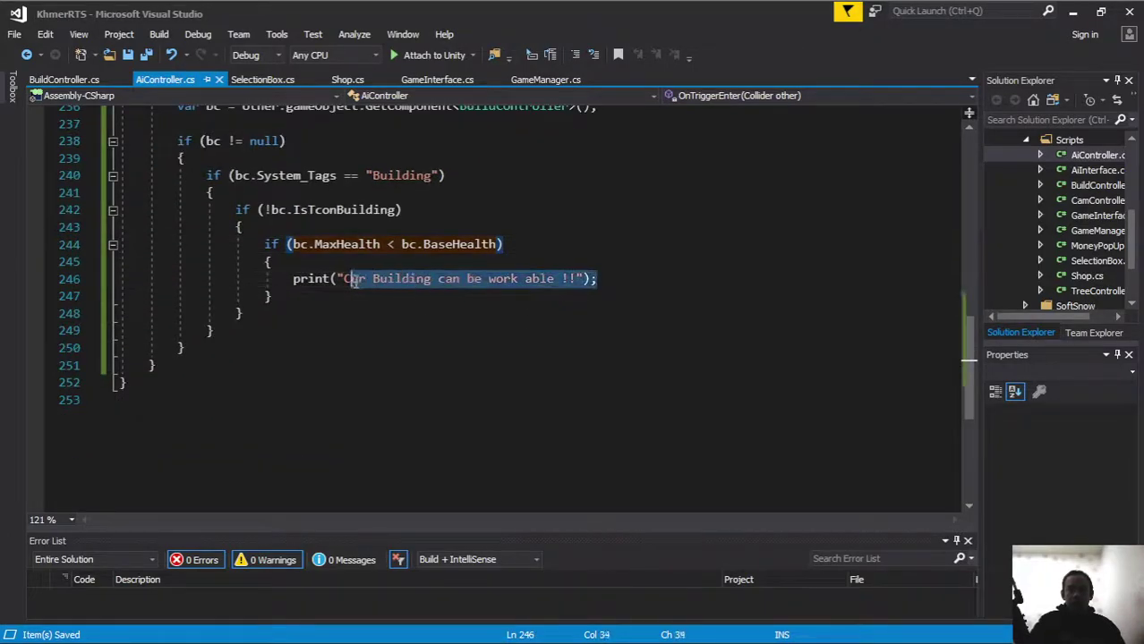
key("Delete")
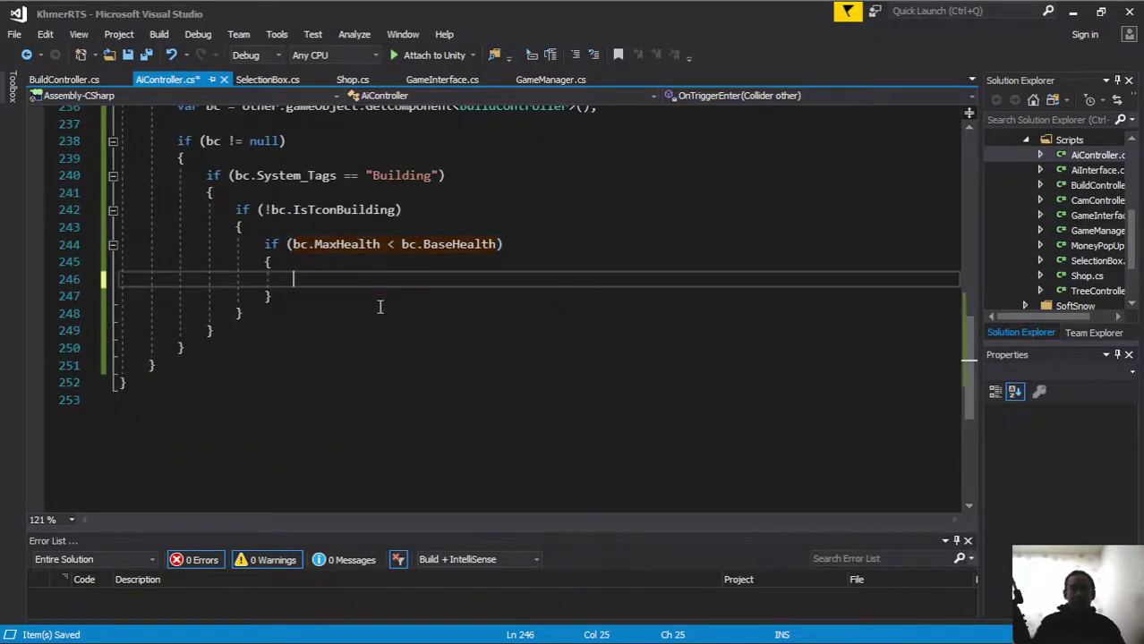
type("st")
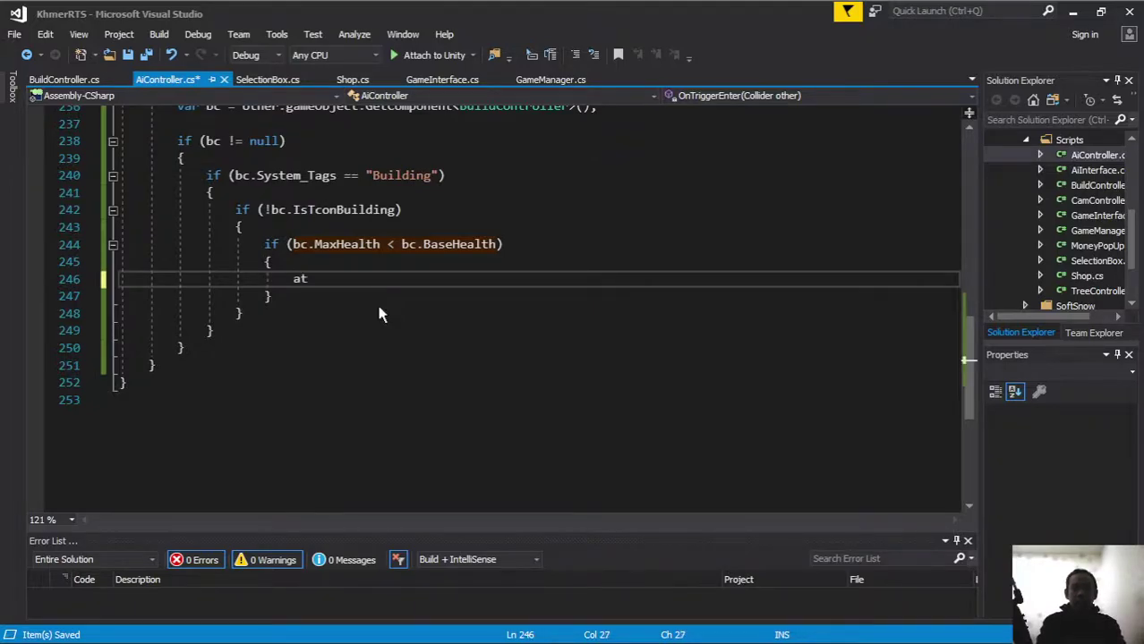
type("i")
key("BackSpace")
key("BackSpace")
key("BackSpace")
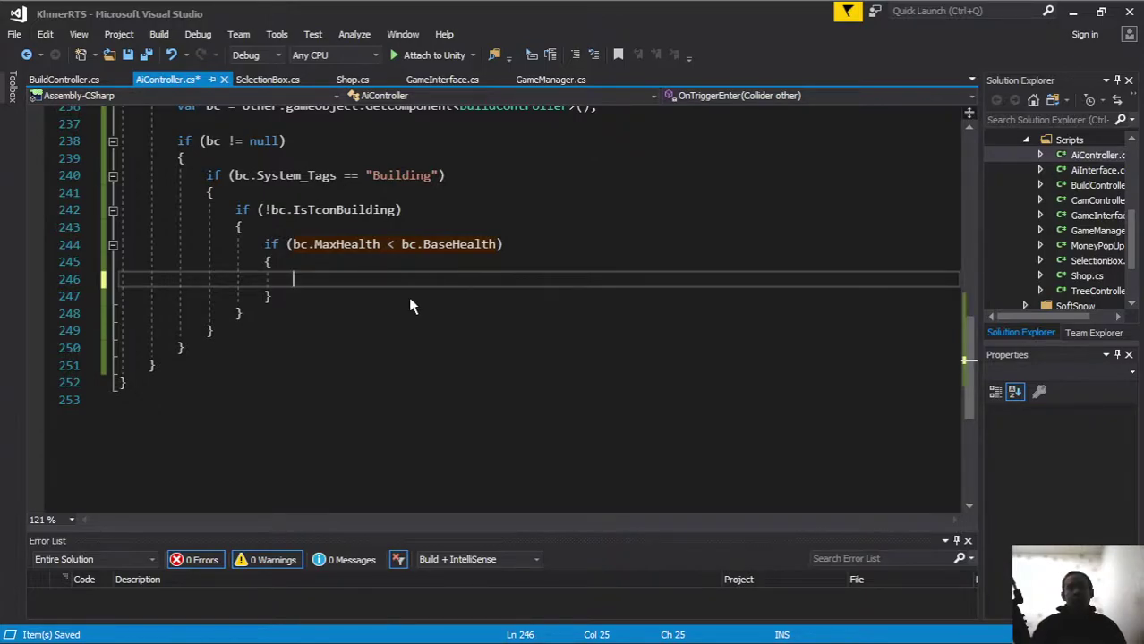
Glance at the SetWorkForGround method near the top, then return to empty line 246.
left_click(385, 261)
scroll(386, 273, "up", 8)
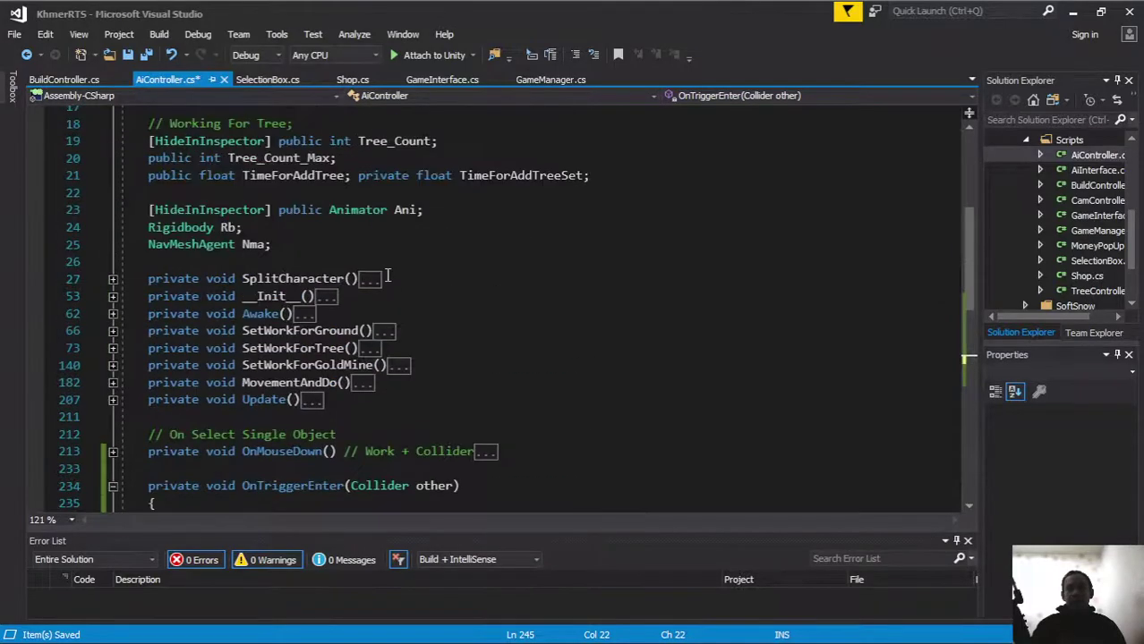
left_click_drag(243, 330, 400, 331)
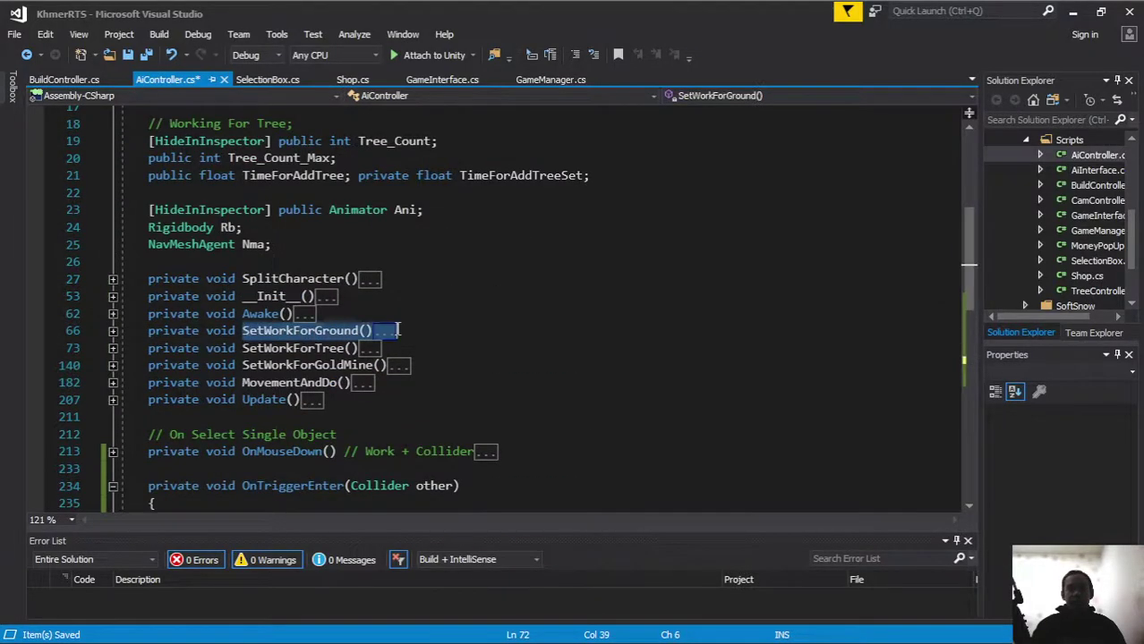
scroll(400, 330, "down", 3)
scroll(396, 319, "down", 5)
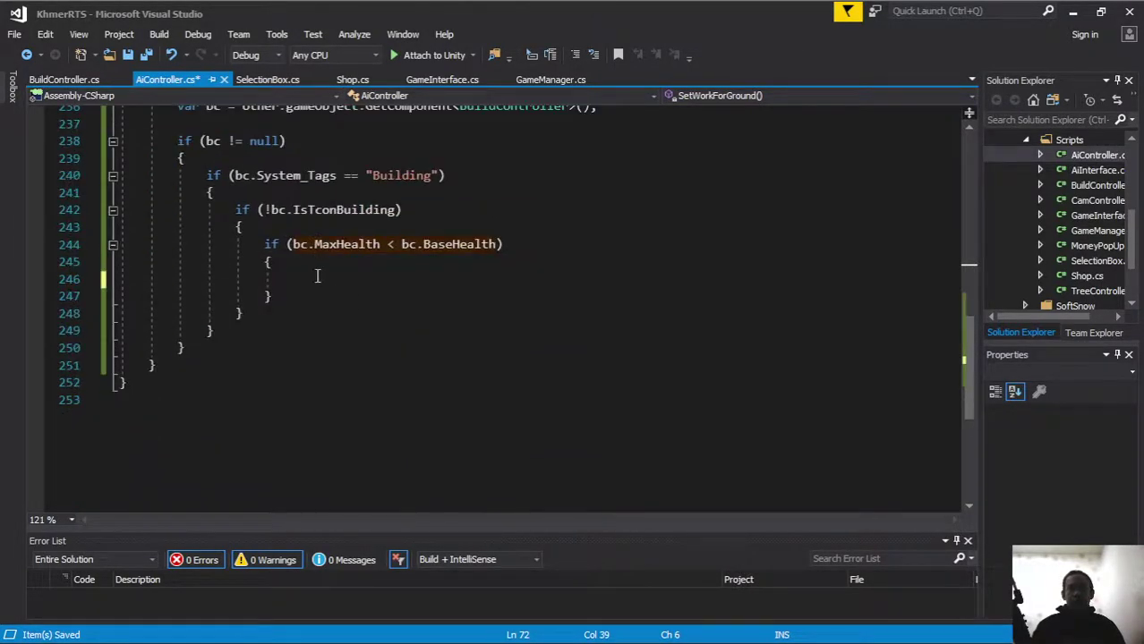
left_click(316, 278)
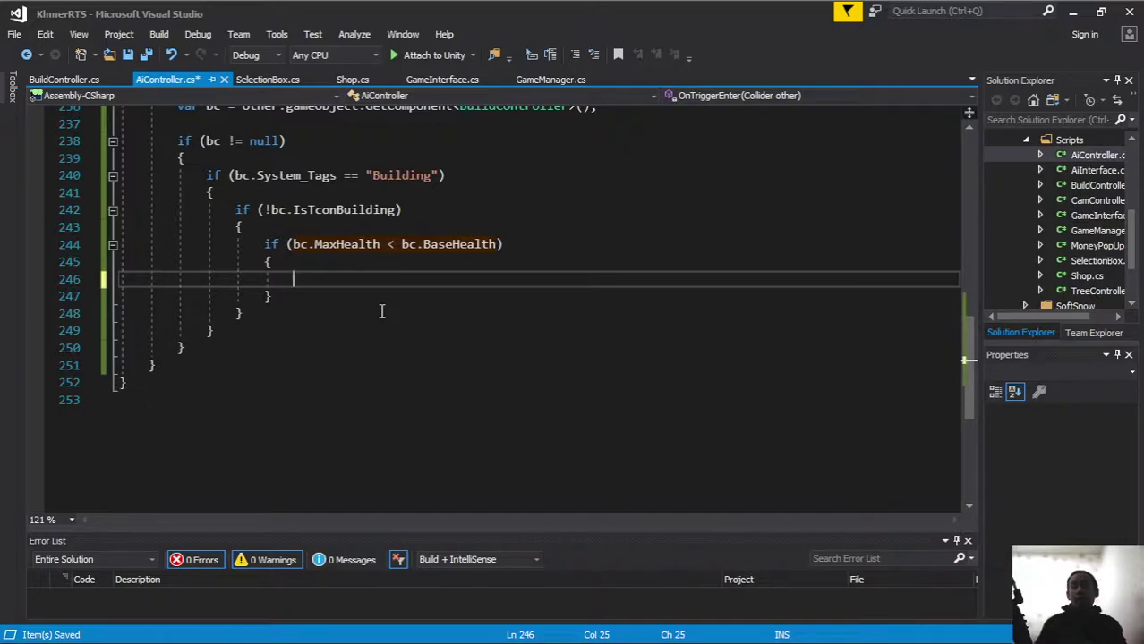
Reset the target with AttTarget = new RaycastHit(); inside the health check.
type("att")
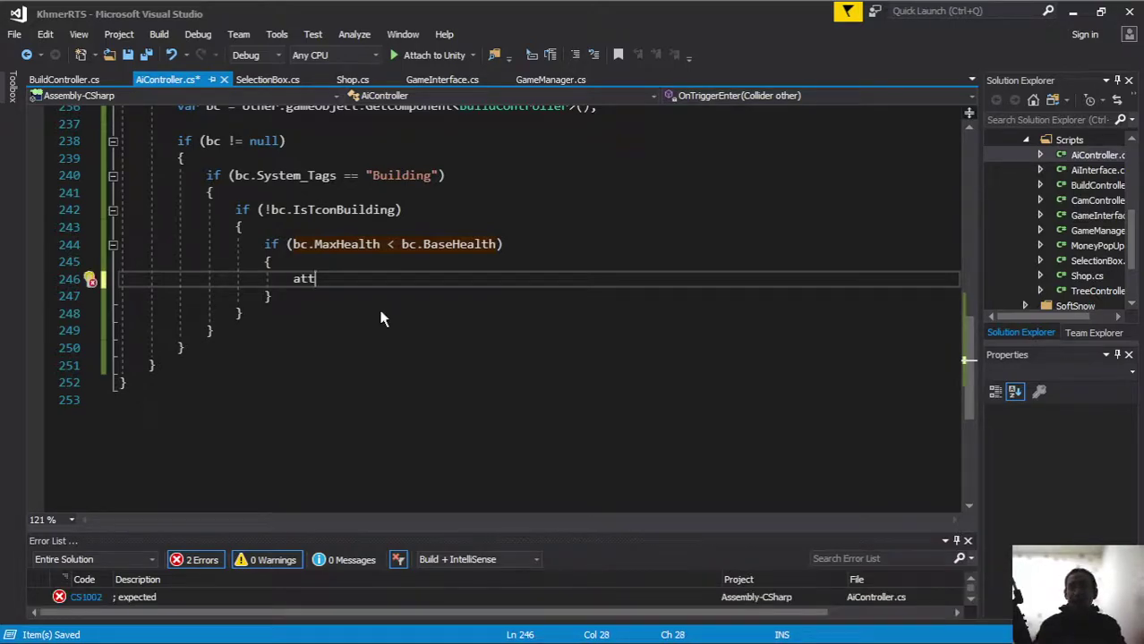
key("Tab")
type("= new ")
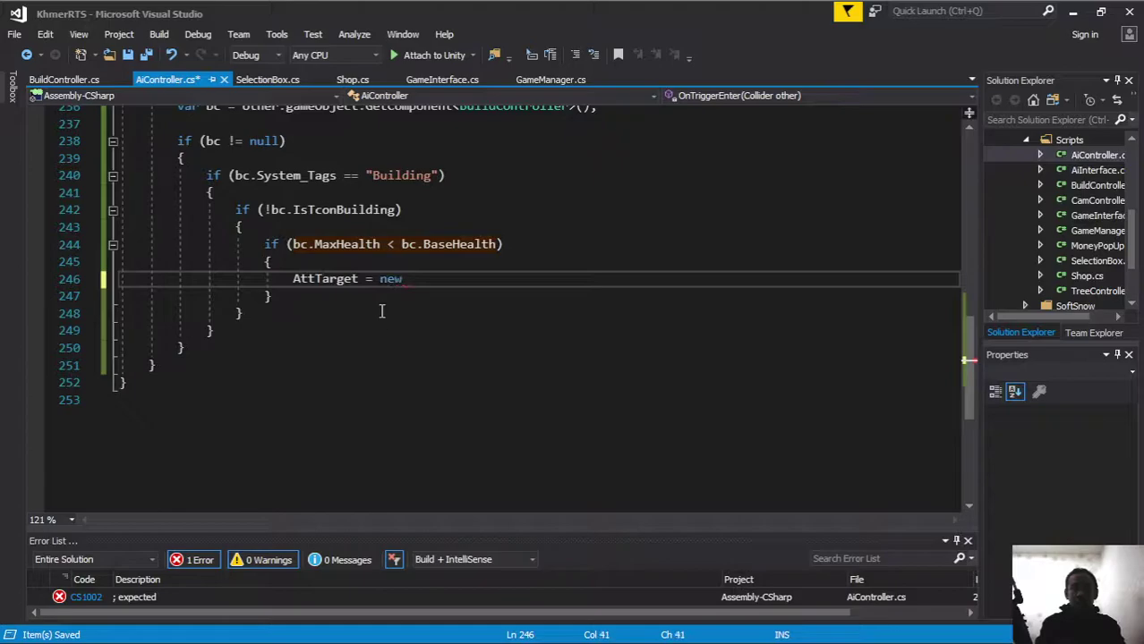
type("RaycastHit();")
key("Return")
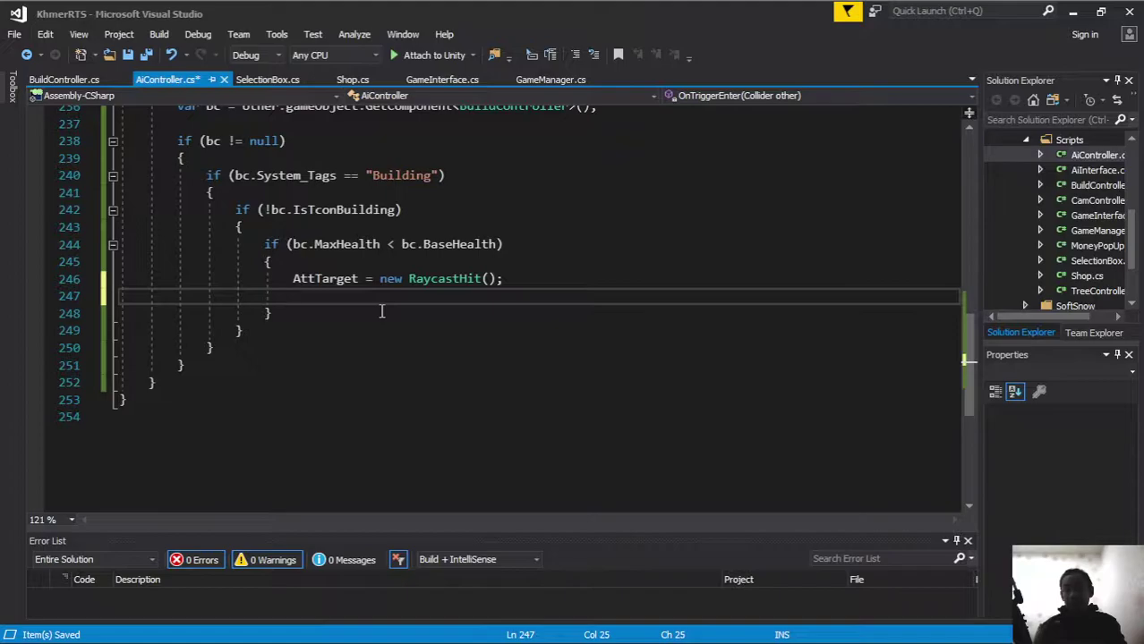
Make the worker face the building with transform.LookAt(bc.MyBasePos);.
type("tr")
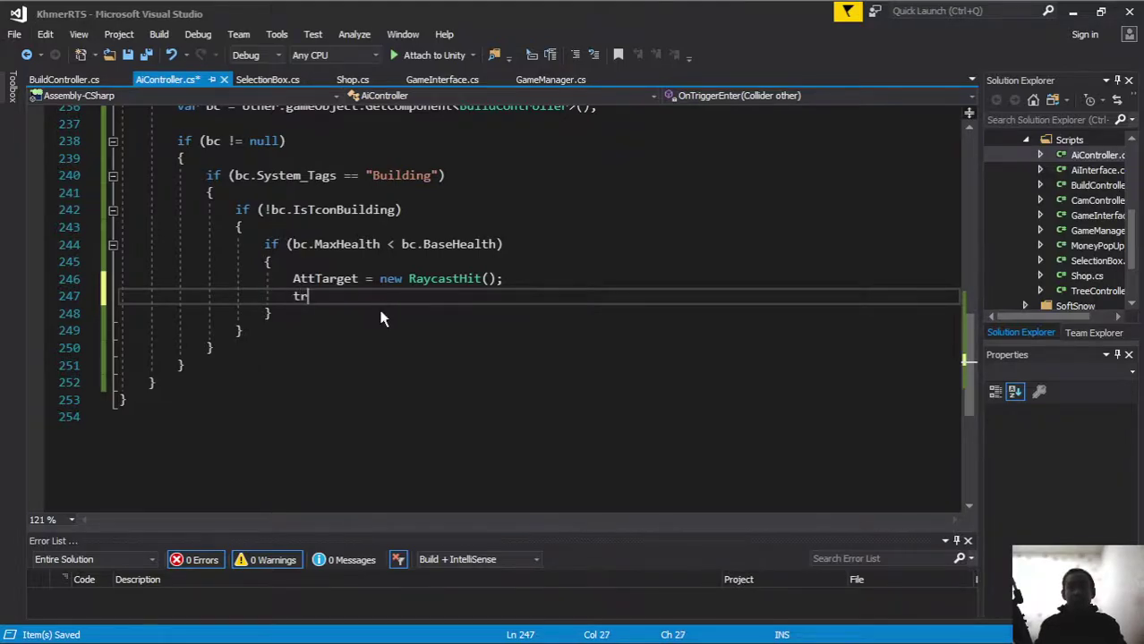
type("ansform.p(")
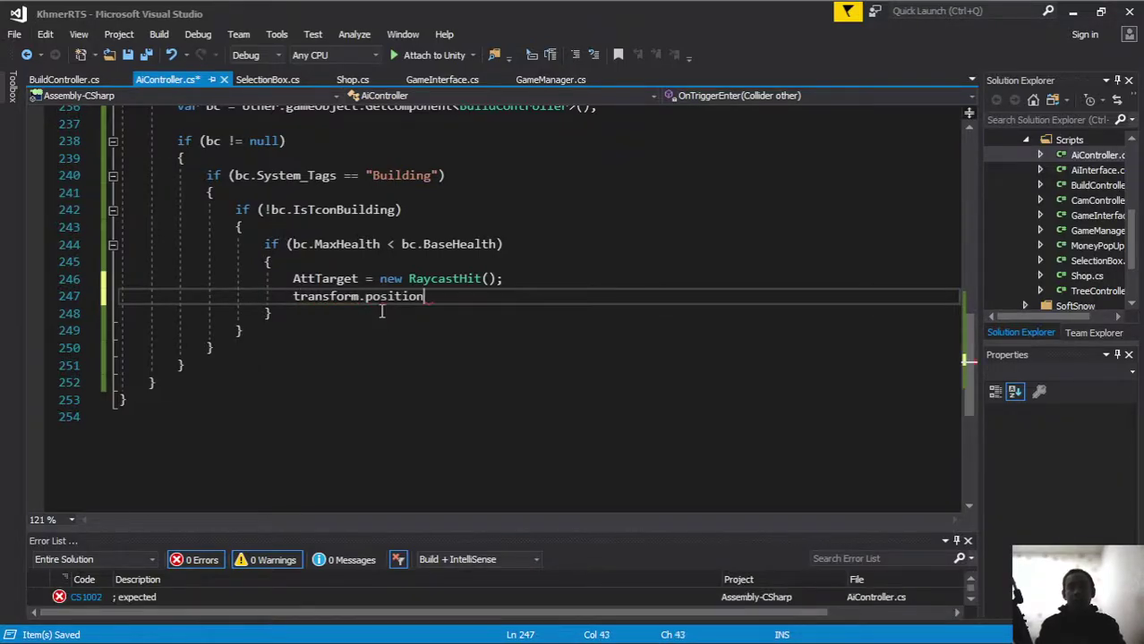
key("BackSpace")
key("BackSpace")
key("BackSpace")
key("BackSpace")
key("BackSpace")
key("BackSpace")
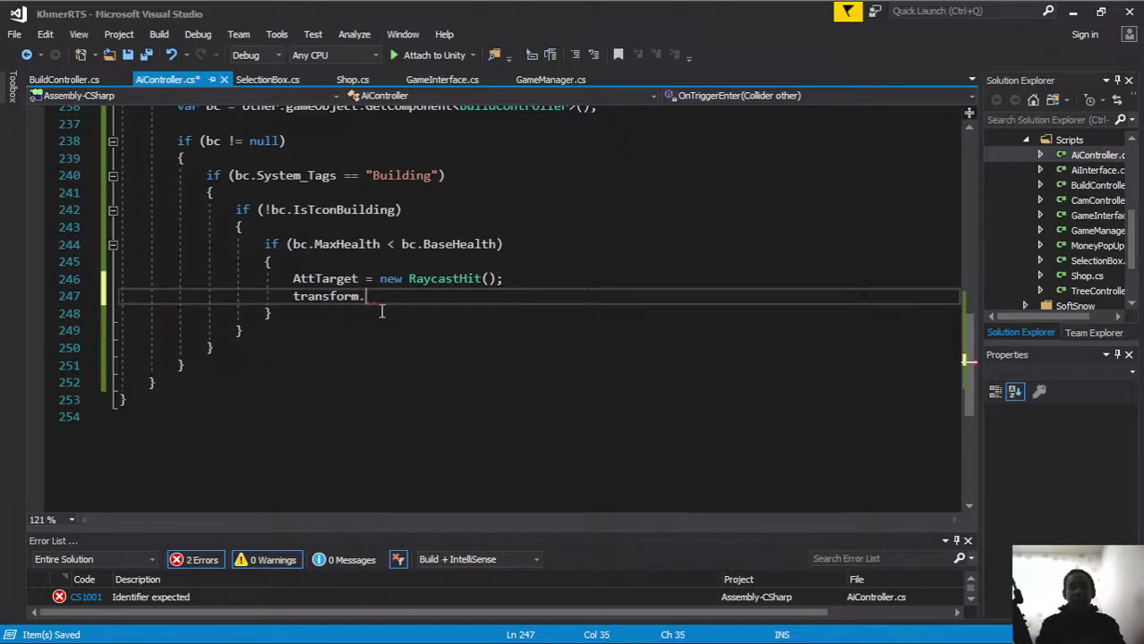
type("loo")
key("Tab")
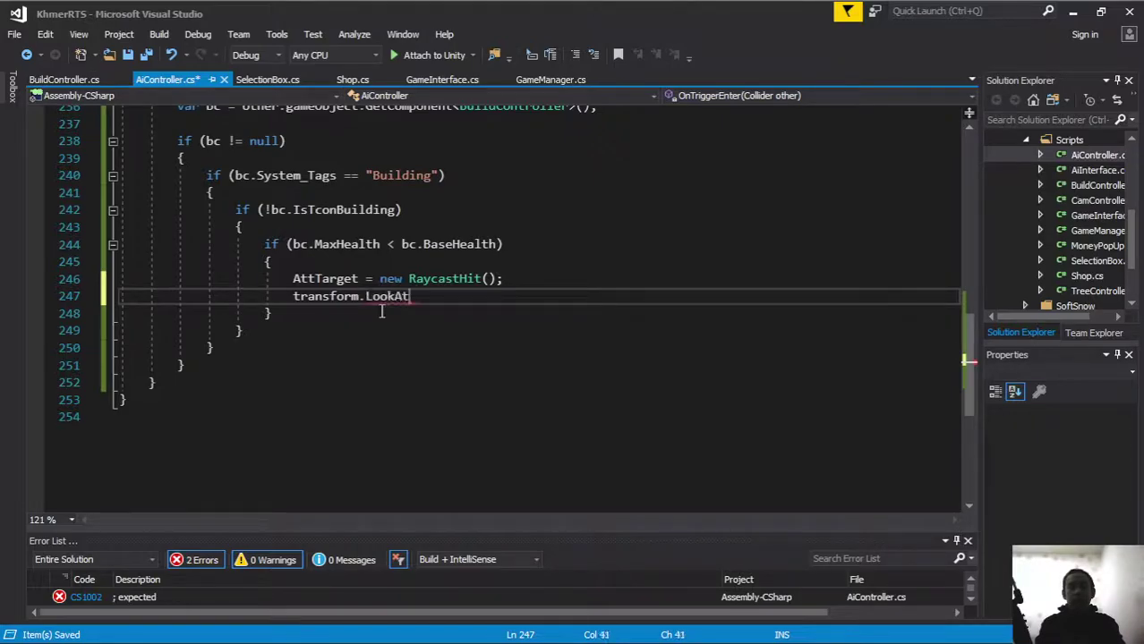
type("(bc.")
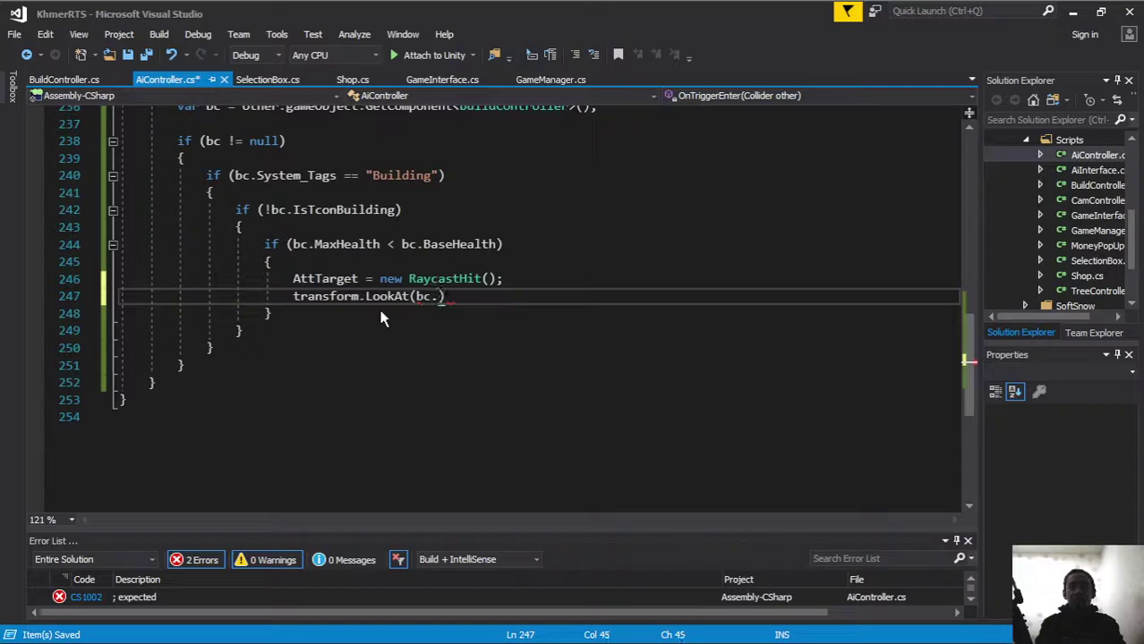
type("my")
key("Tab")
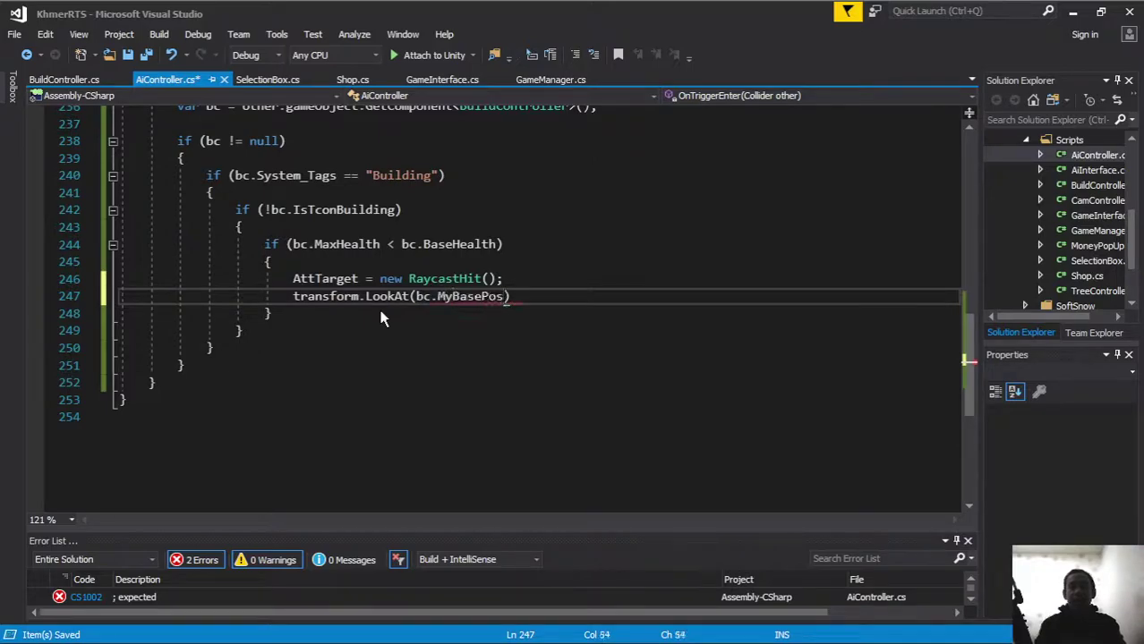
type(");")
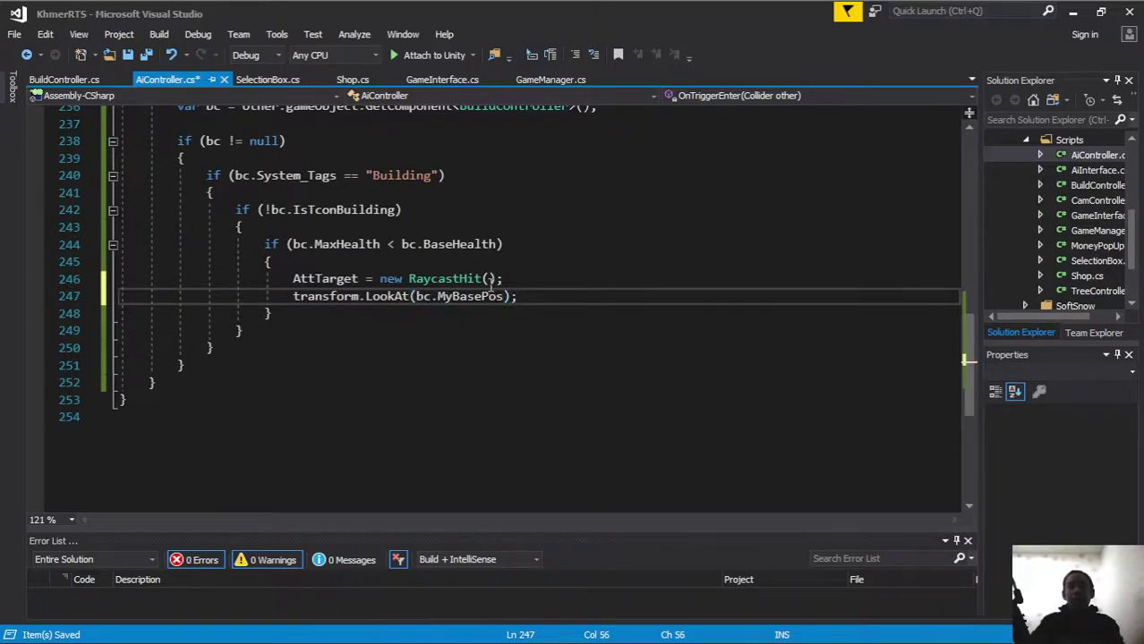
key("Return")
type("n")
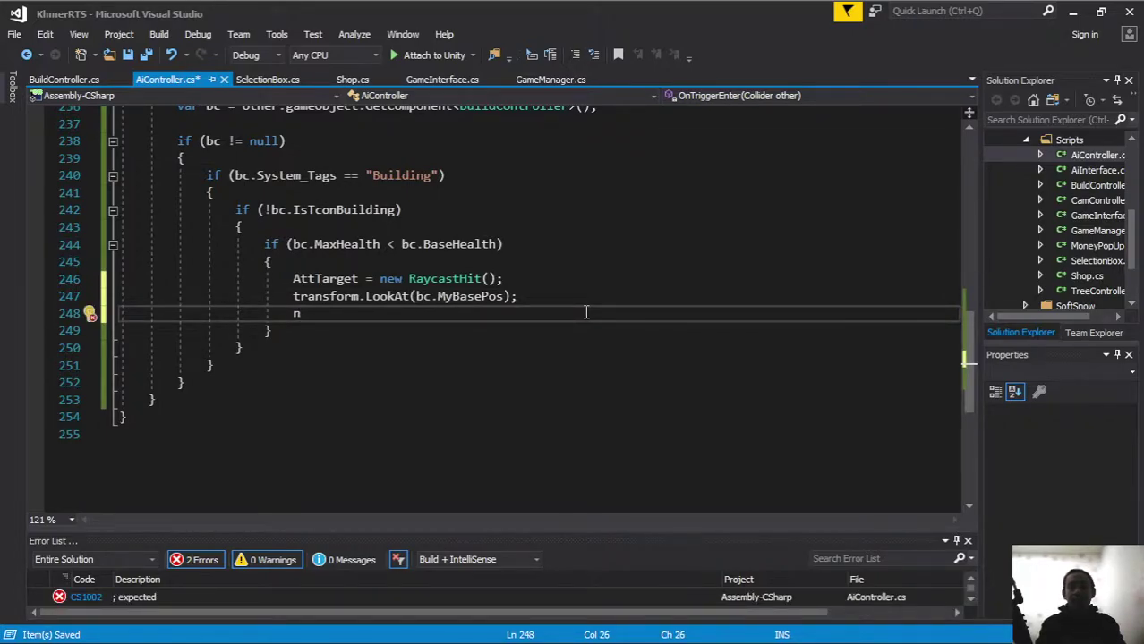
Add Nma.stoppingDistance = 3.5f; on the next line.
key("BackSpace")
type("Nma.s")
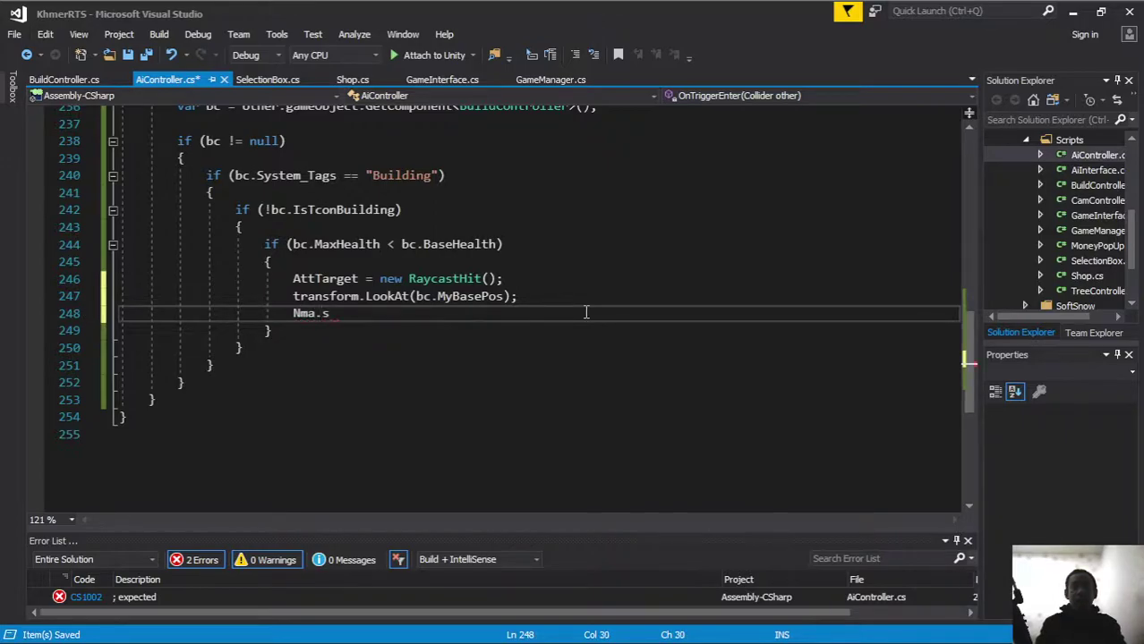
type("topp")
key("Tab")
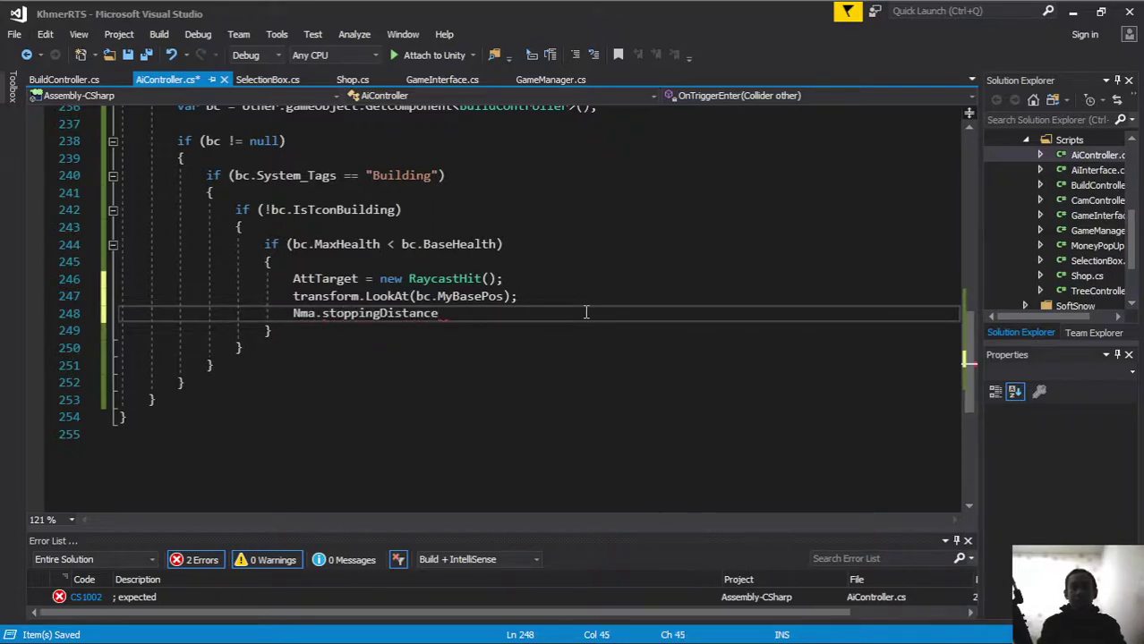
type(" = 3.5f;")
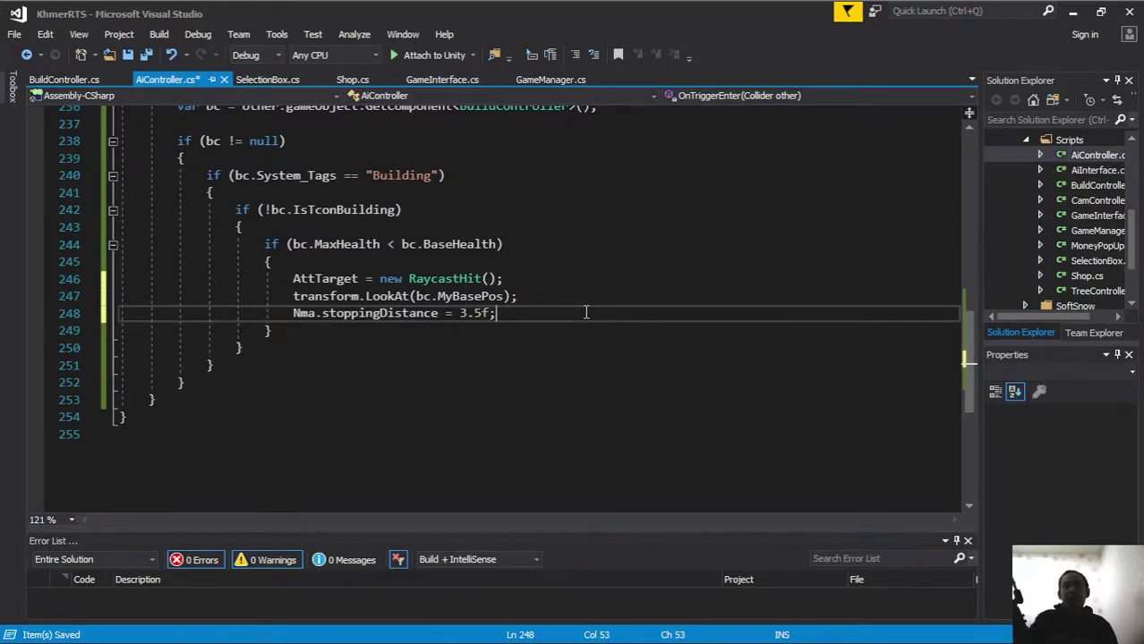
key("alt+Tab")
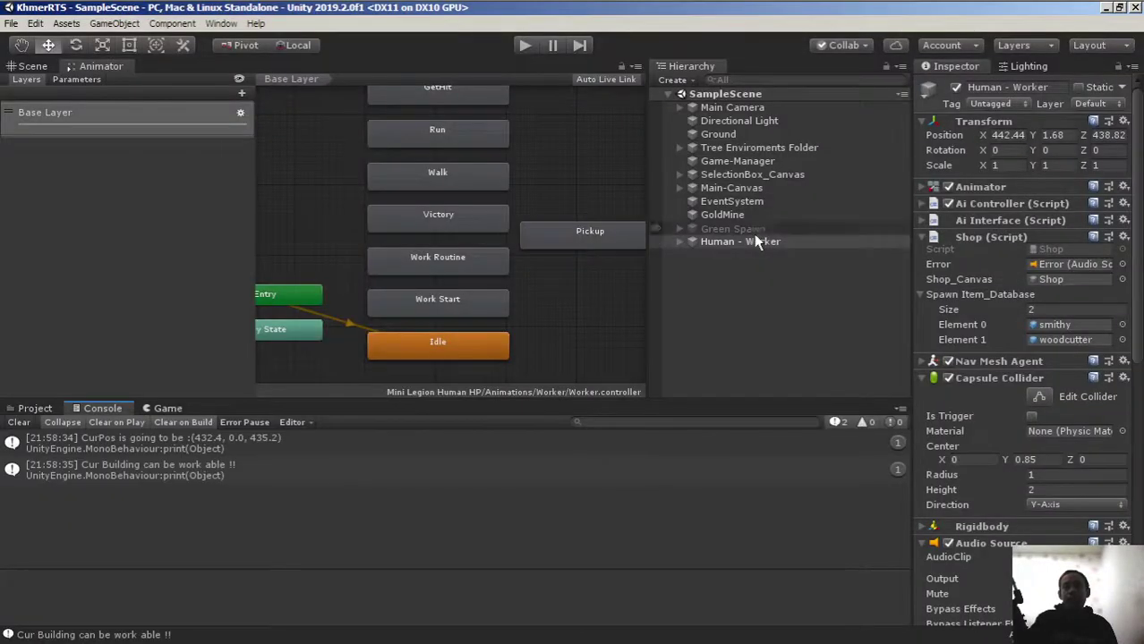
Select Human - Worker and check the Work Routine state's exact name in the Inspector.
left_click(754, 242)
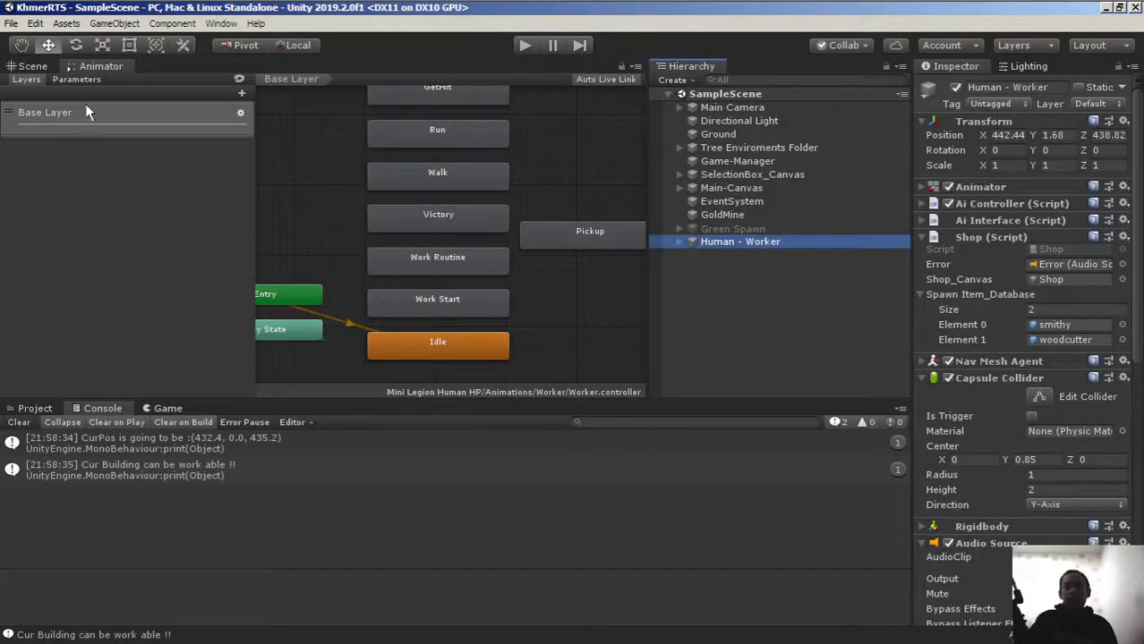
left_click(93, 67)
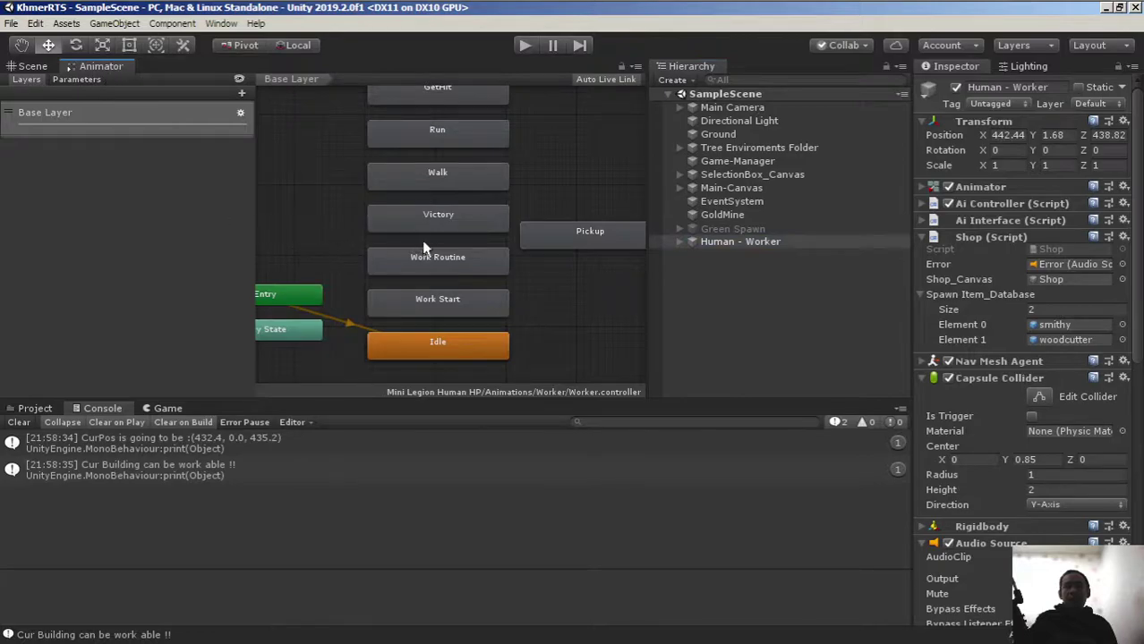
scroll(449, 341, "up", 3)
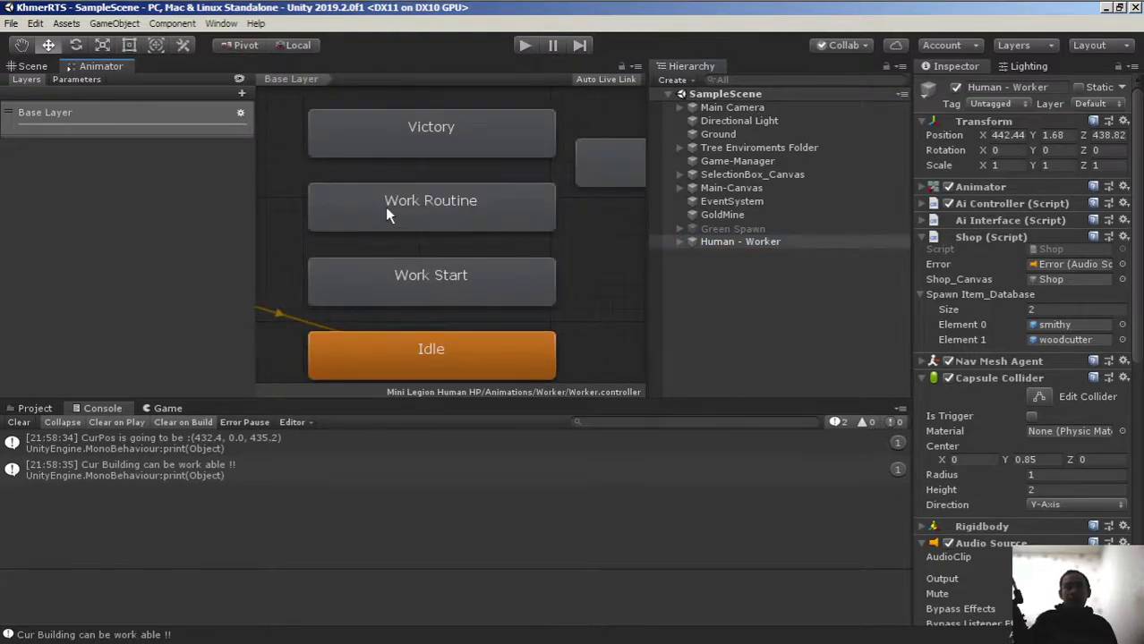
left_click(447, 215)
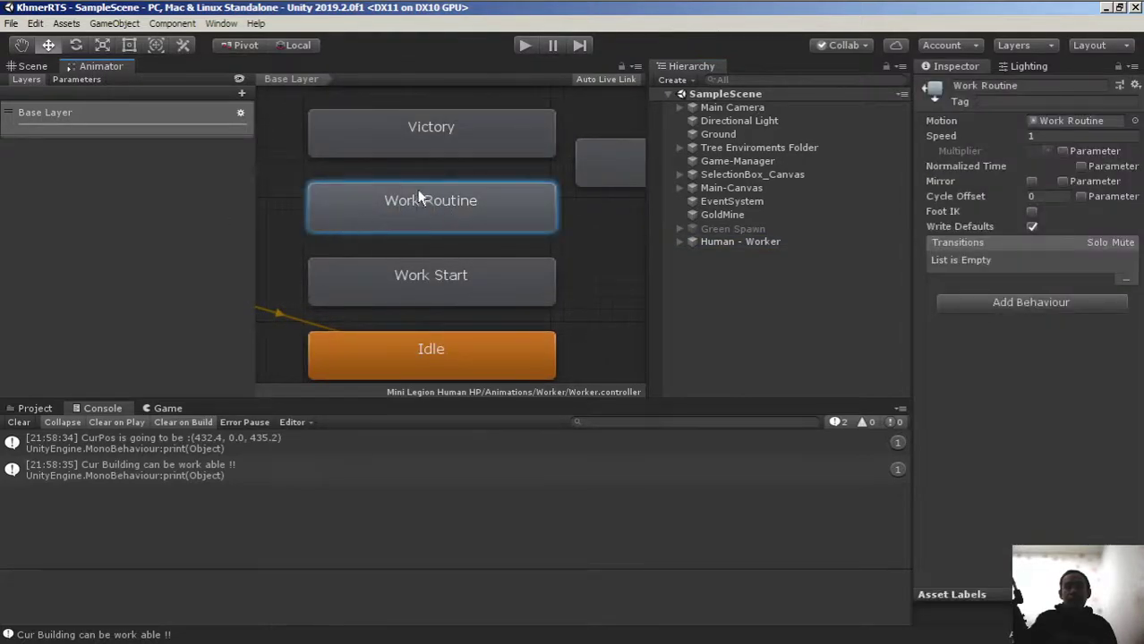
left_click(1054, 87)
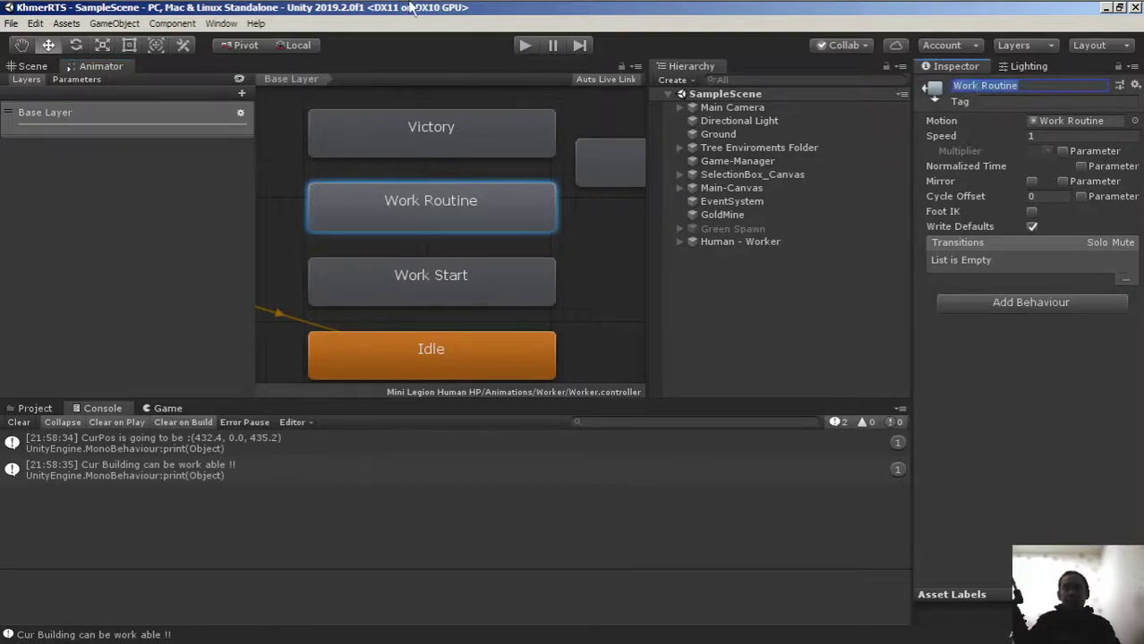
left_click(266, 10)
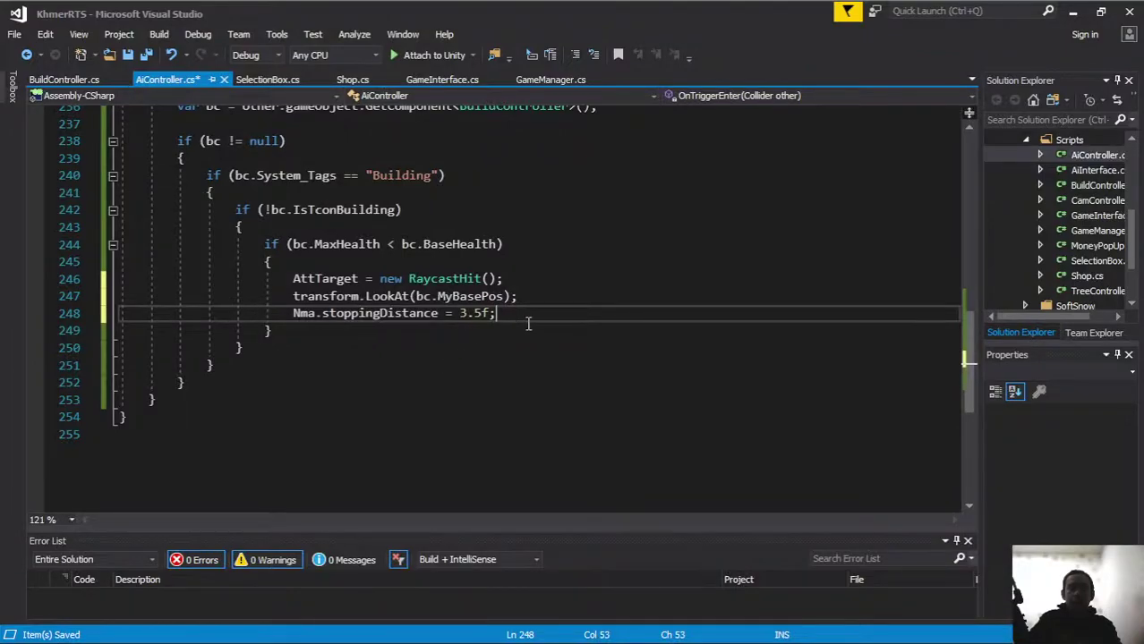
Add Ani.Play("Work Routine"); after the stopping distance line and save AiController.cs.
key("Return")
type("an")
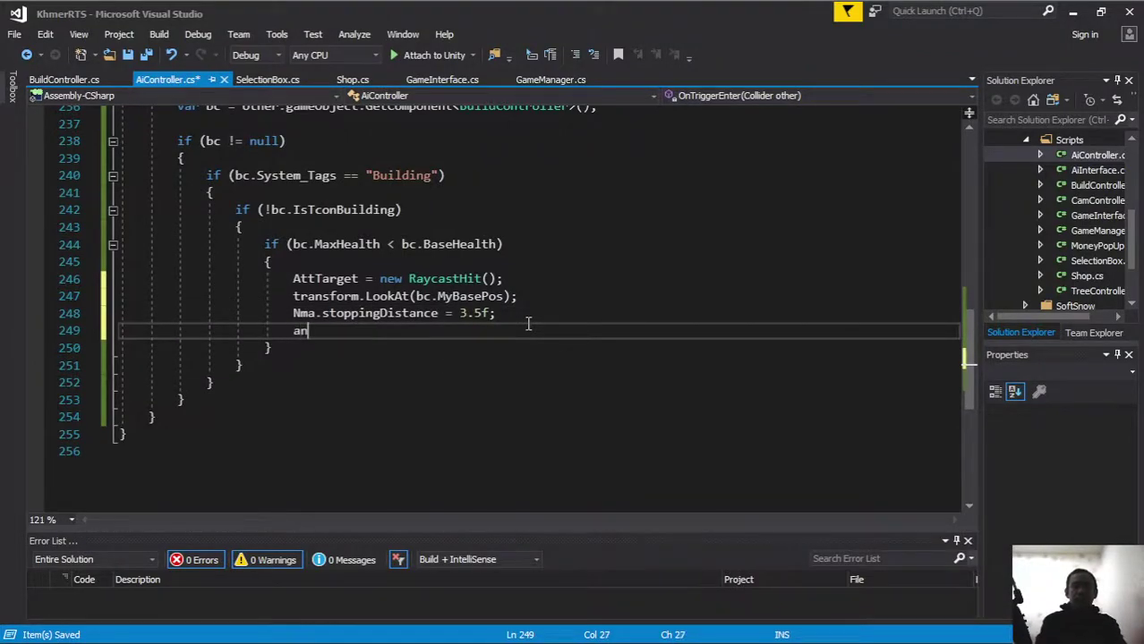
type("i.play()")
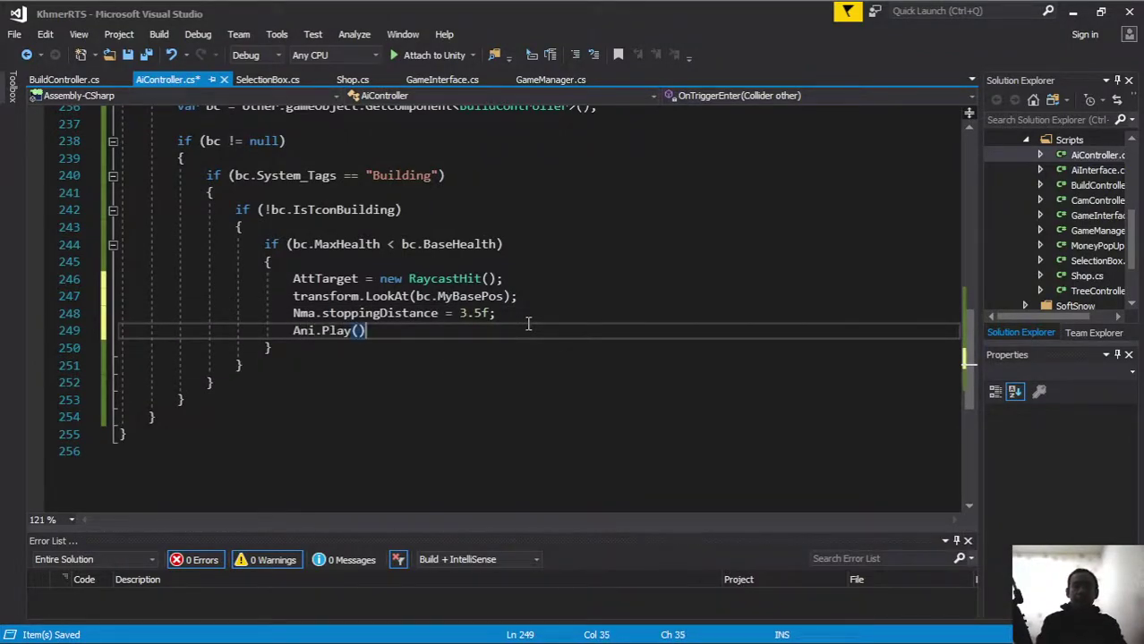
type(";")
key("Left")
key("Left")
type("\"\"")
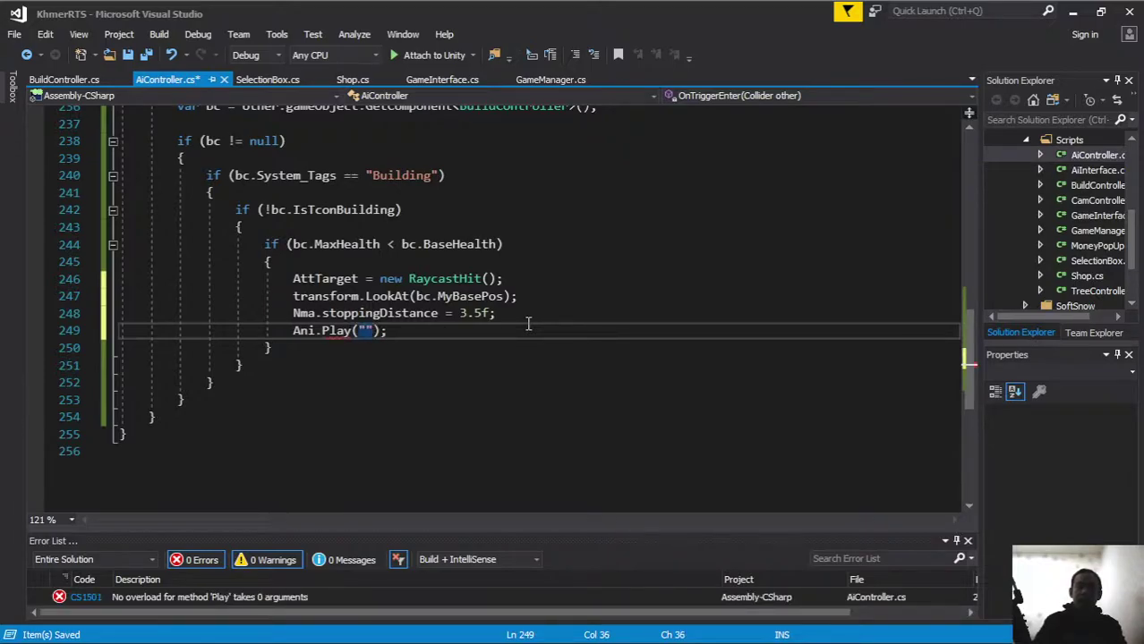
key("Left")
type("Work Routine")
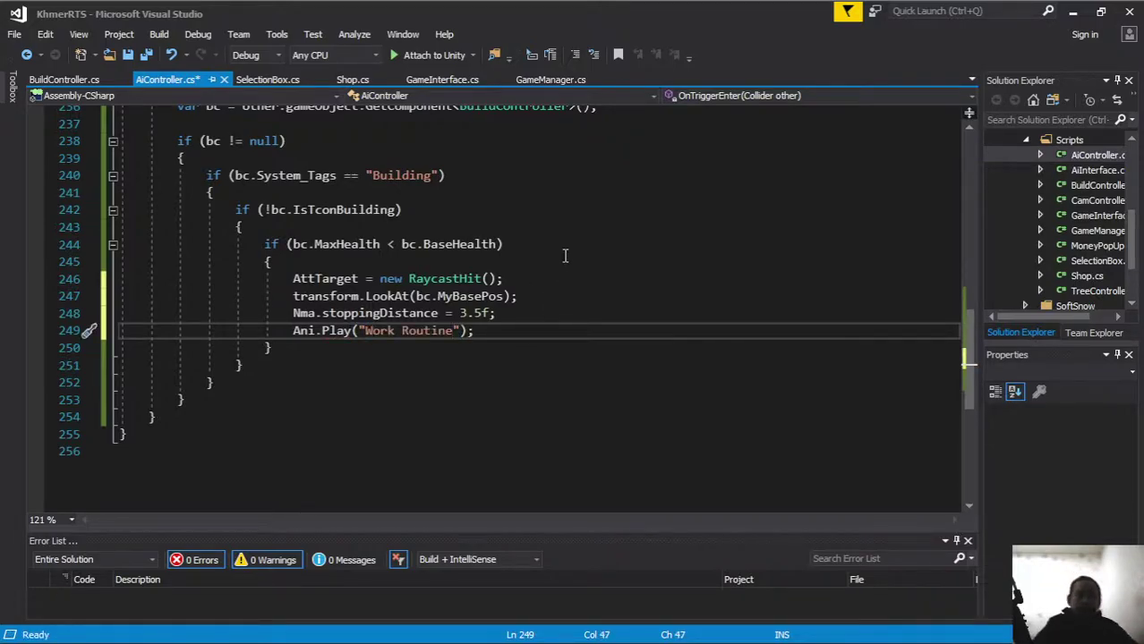
left_click(146, 54)
key("alt+Tab")
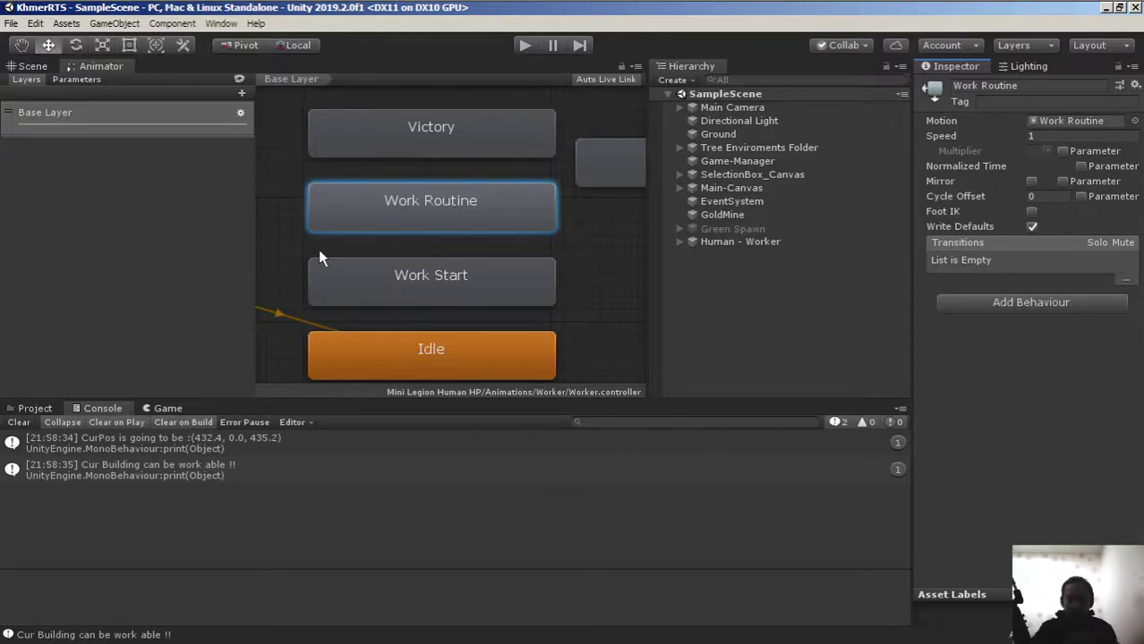
Clear the Console, play, have the worker place a Smithy left of the rocks, then stop and clear.
left_click(14, 422)
left_click(13, 422)
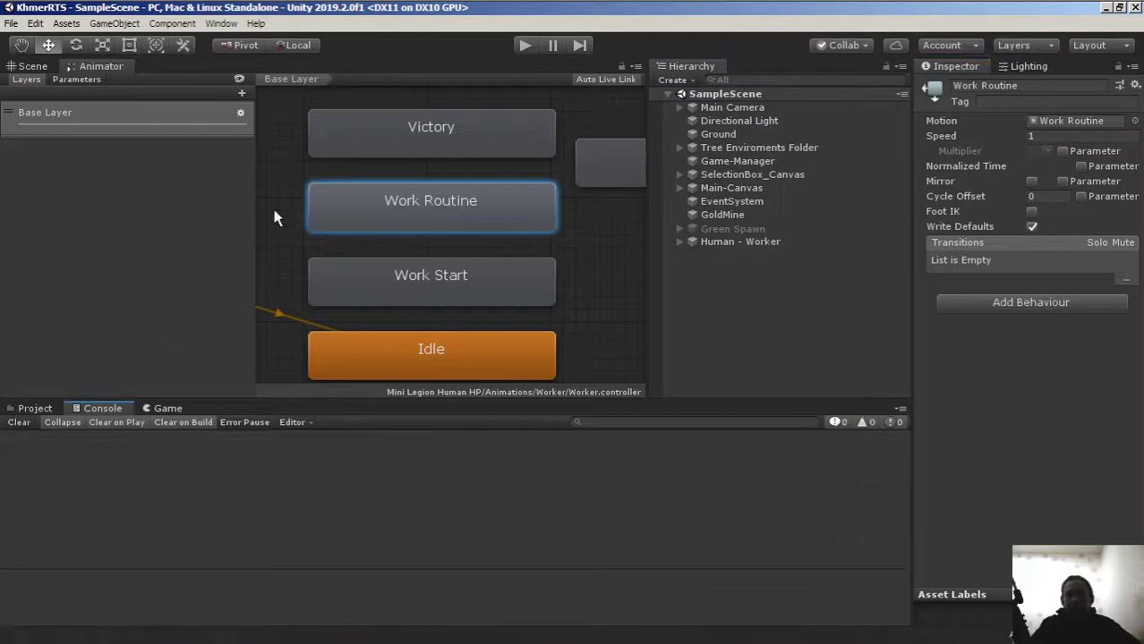
left_click(524, 45)
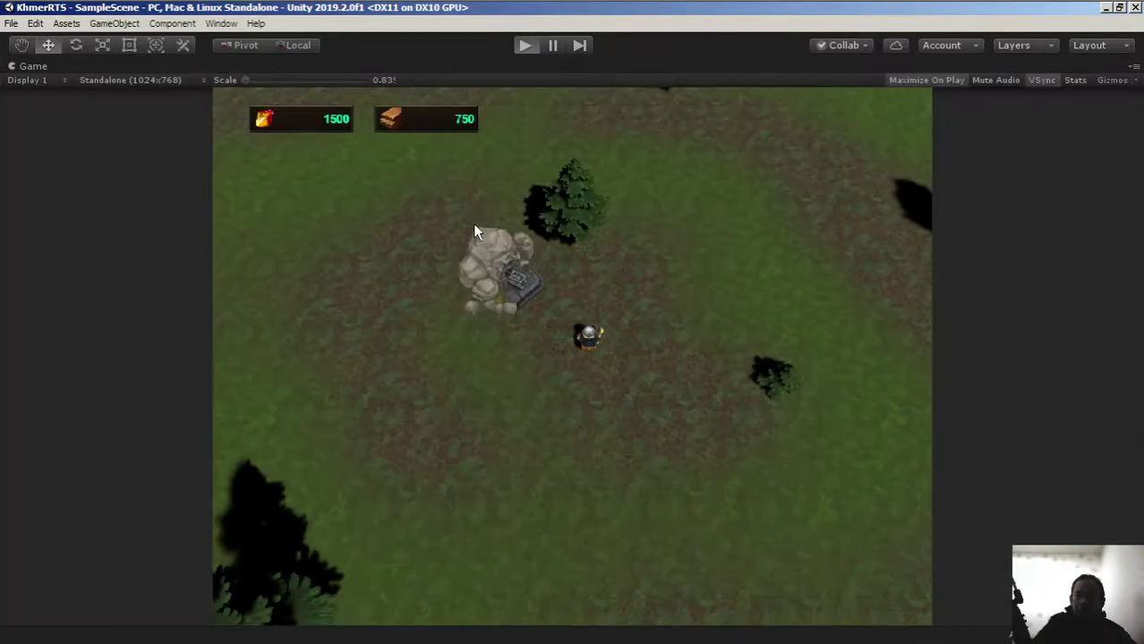
left_click(588, 333)
left_click(778, 432)
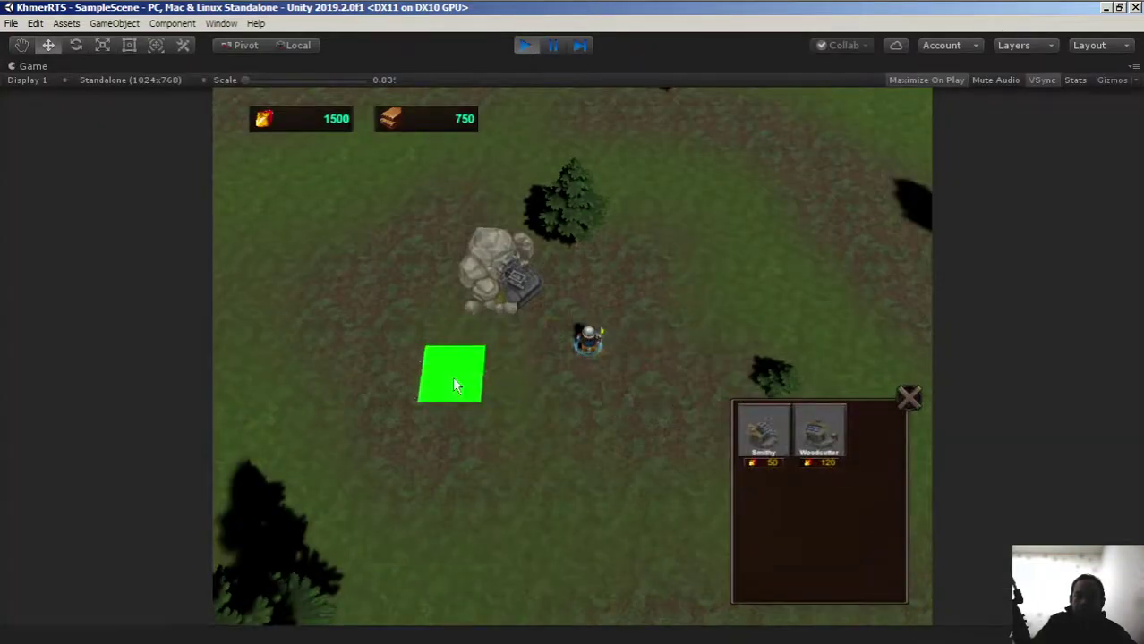
left_click(376, 378)
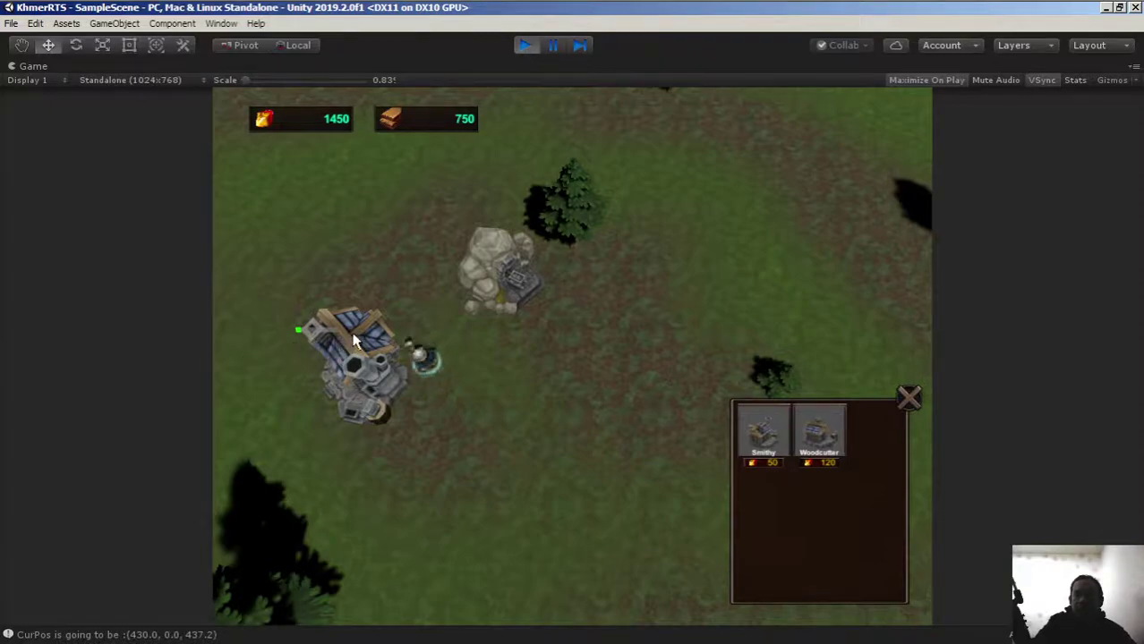
left_click(525, 44)
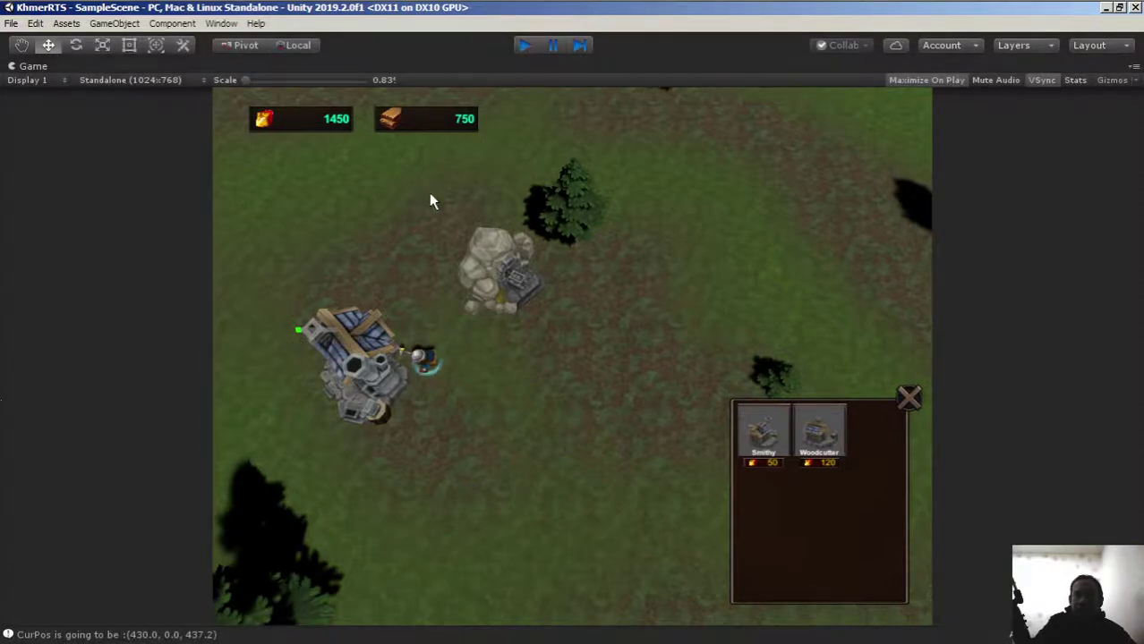
left_click(33, 422)
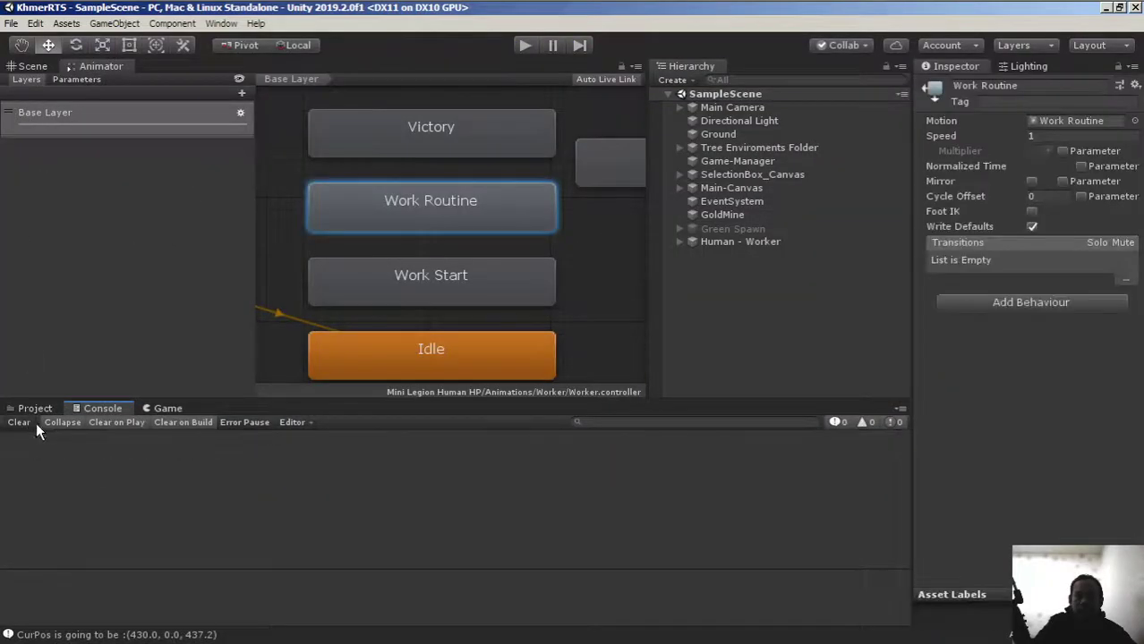
left_click(273, 10)
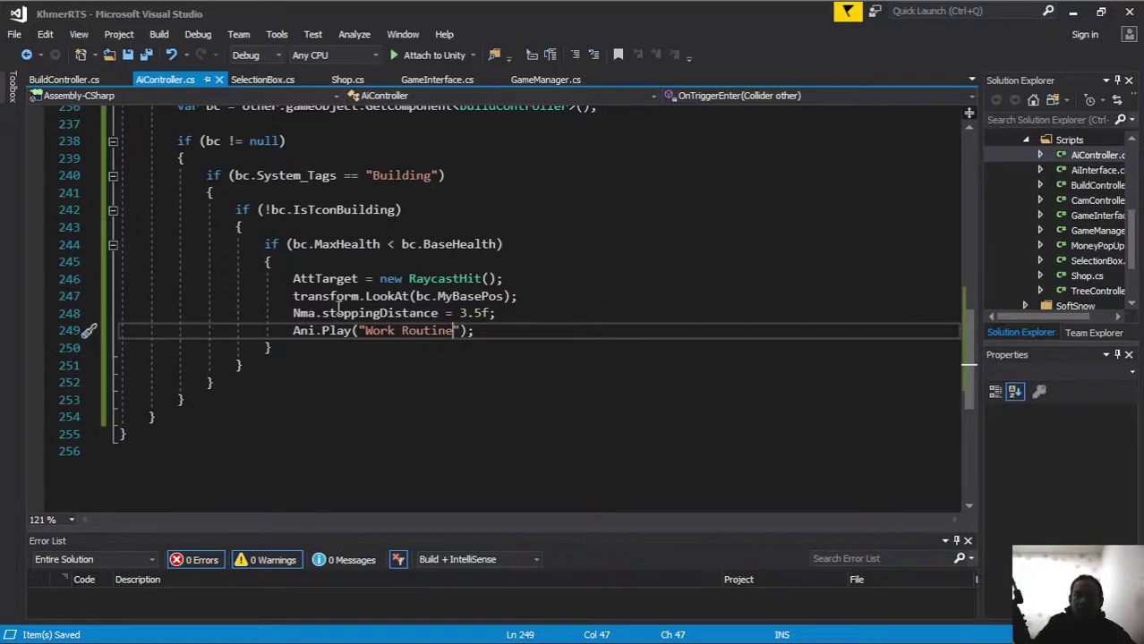
left_click(274, 211)
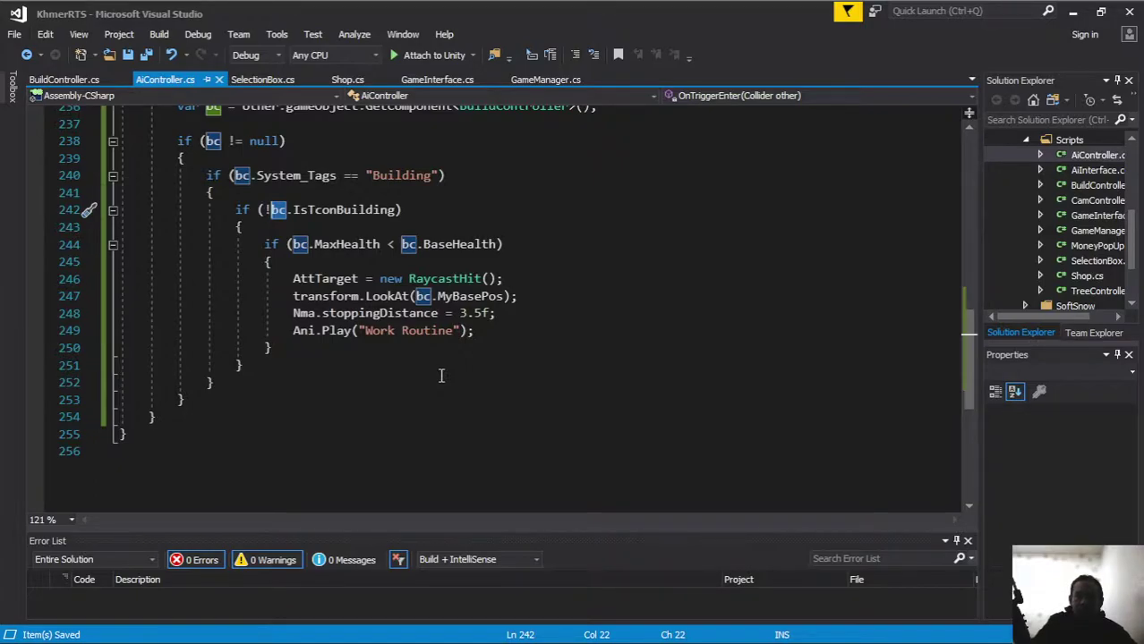
scroll(394, 189, "up", 3)
scroll(394, 190, "up", 7)
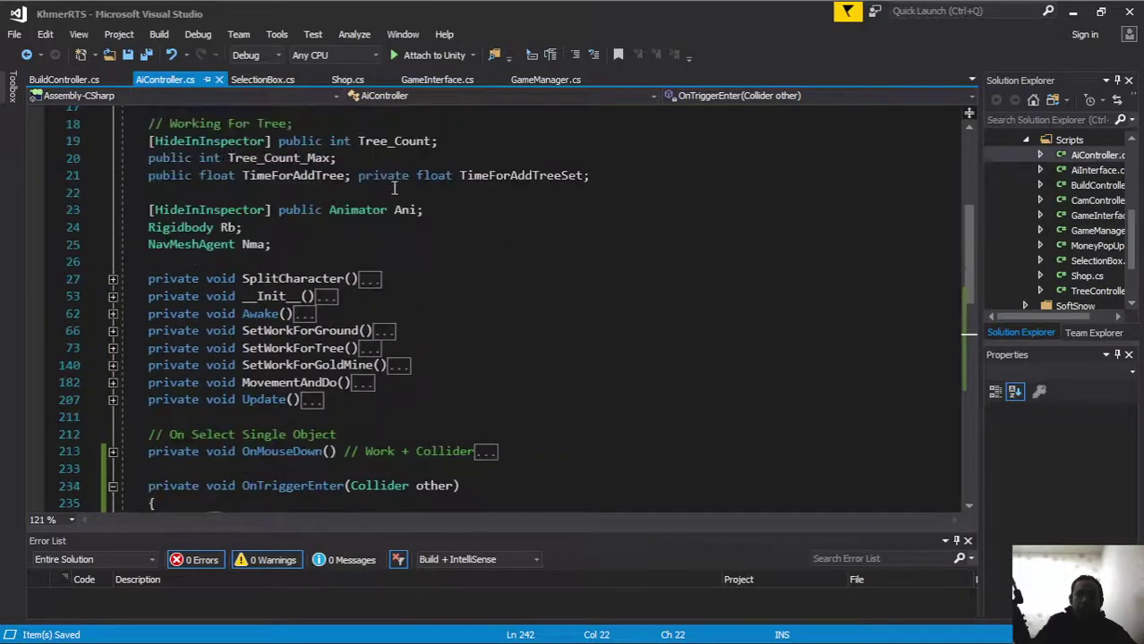
scroll(393, 190, "up", 2)
scroll(394, 190, "down", 3)
scroll(394, 190, "down", 6)
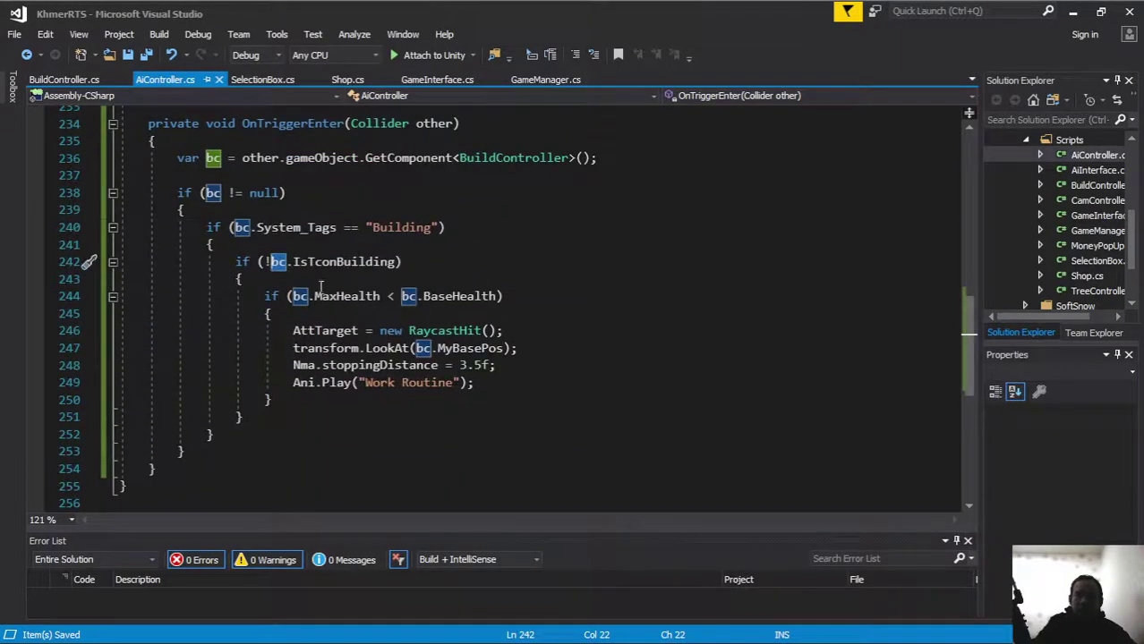
scroll(345, 235, "up", 4)
scroll(346, 236, "up", 5)
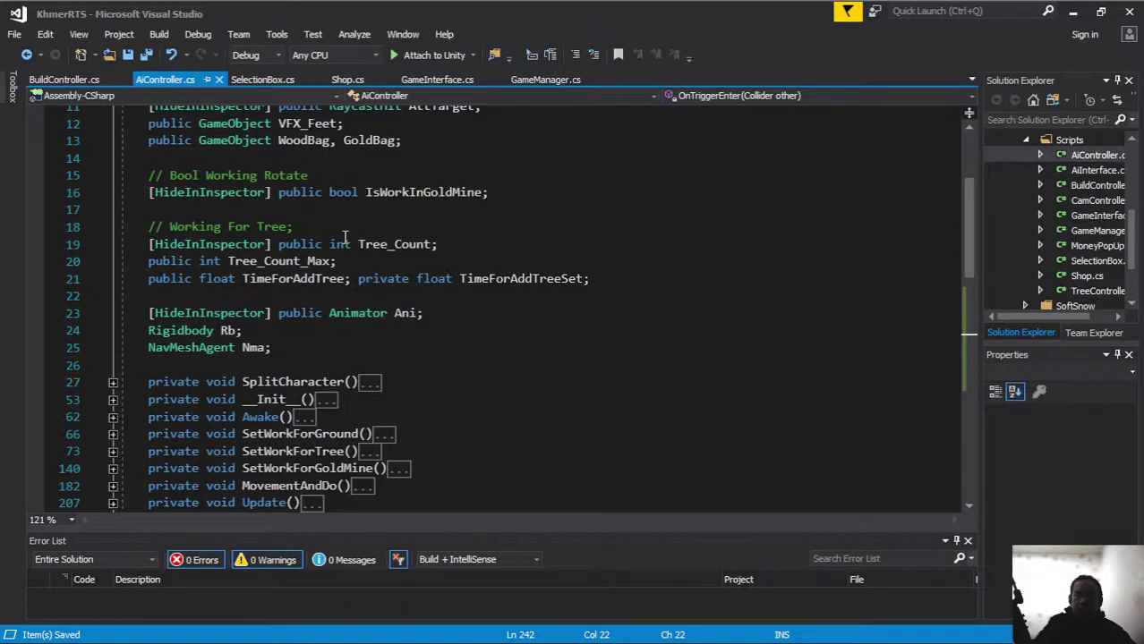
scroll(345, 236, "up", 2)
scroll(345, 236, "down", 2)
Add a new '// Setup Build Tower' comment section below the tree-timing fields.
left_click(624, 278)
key("Return")
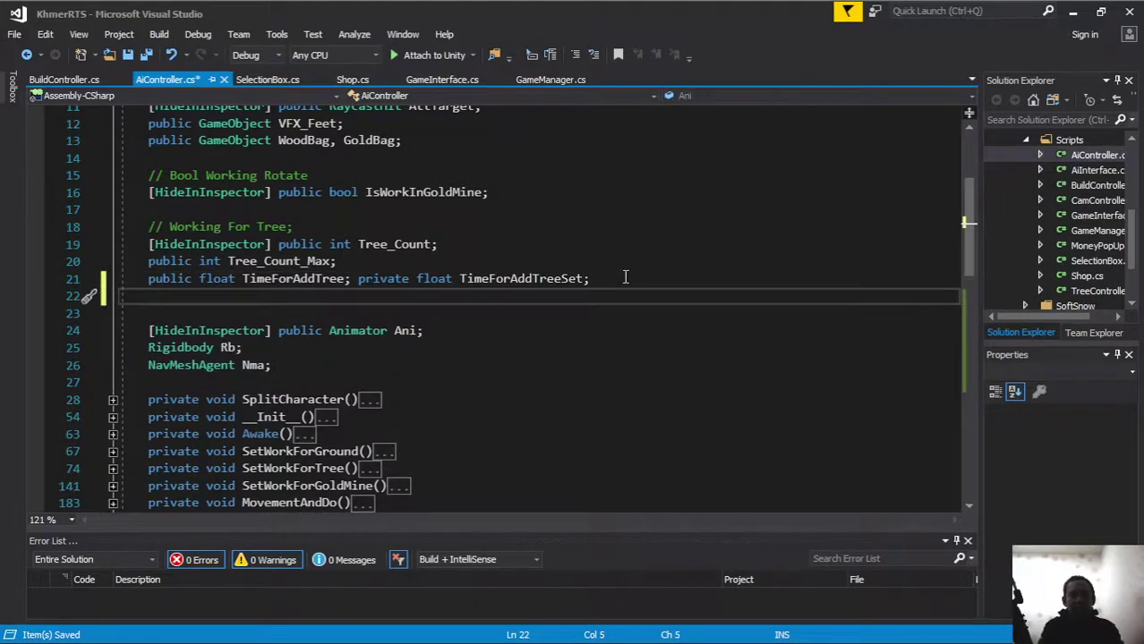
key("Return")
type("// S")
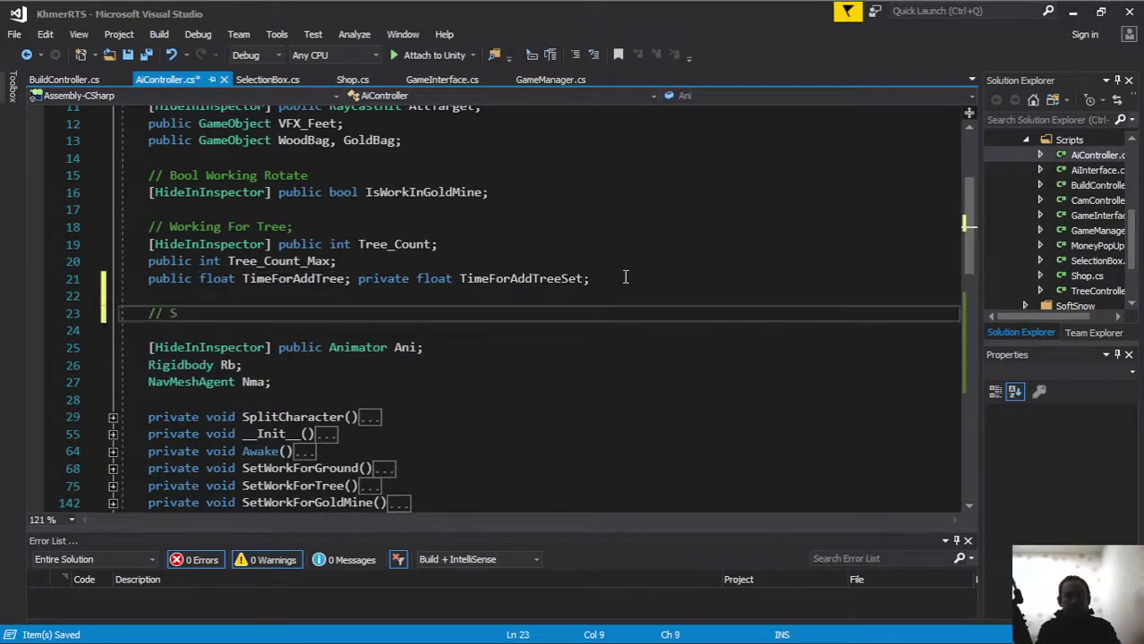
type("et")
key("BackSpace")
key("BackSpace")
key("BackSpace")
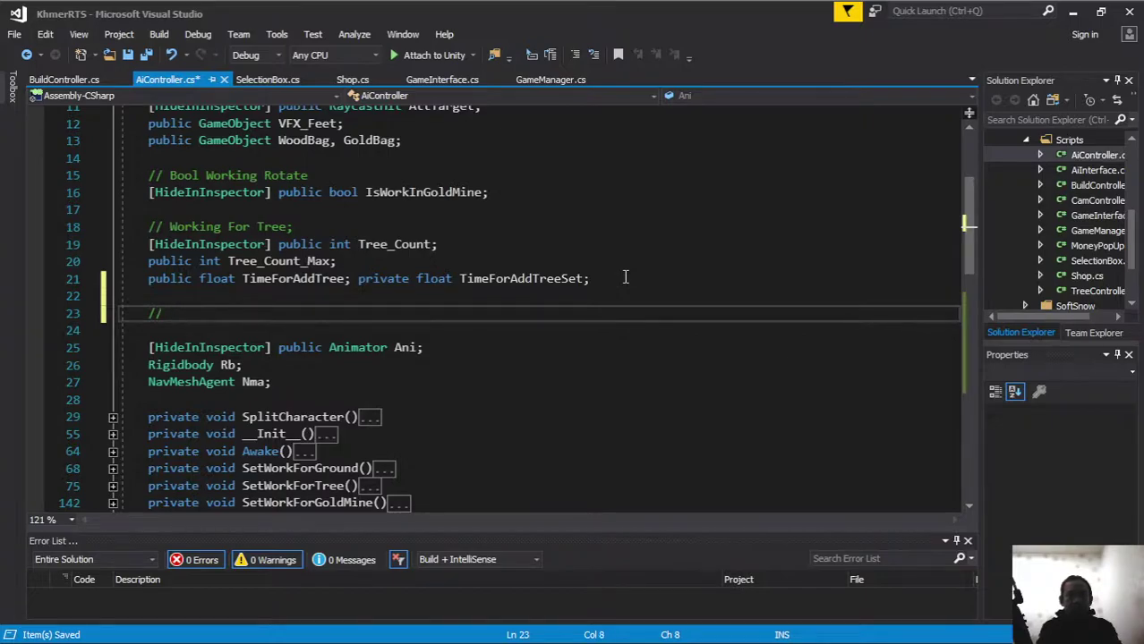
type("Setup B")
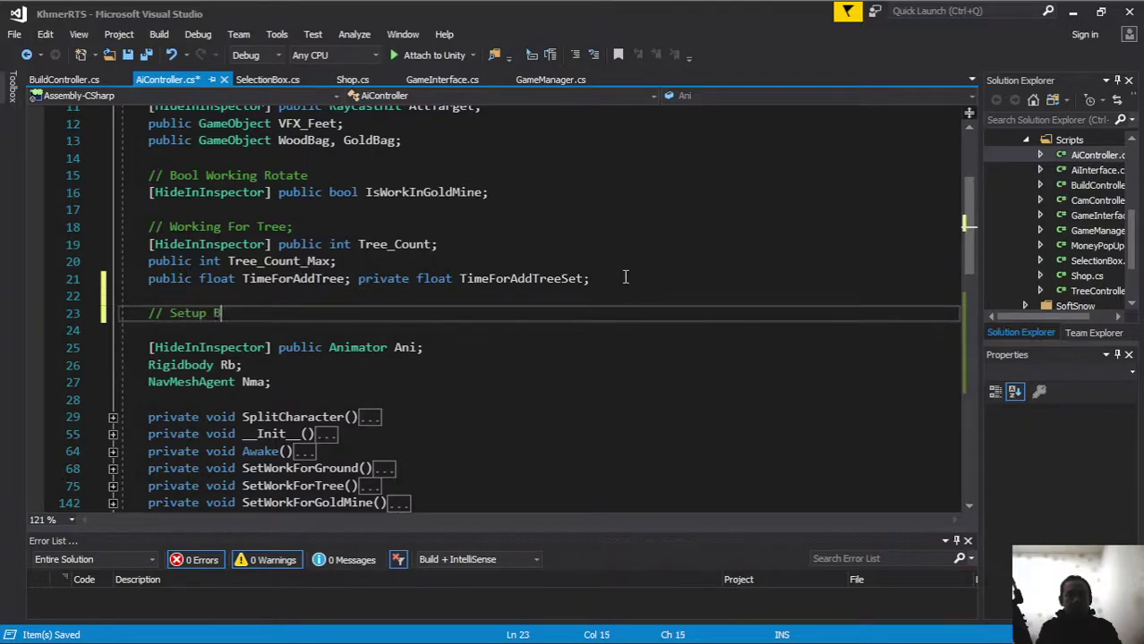
type("uilding Towe")
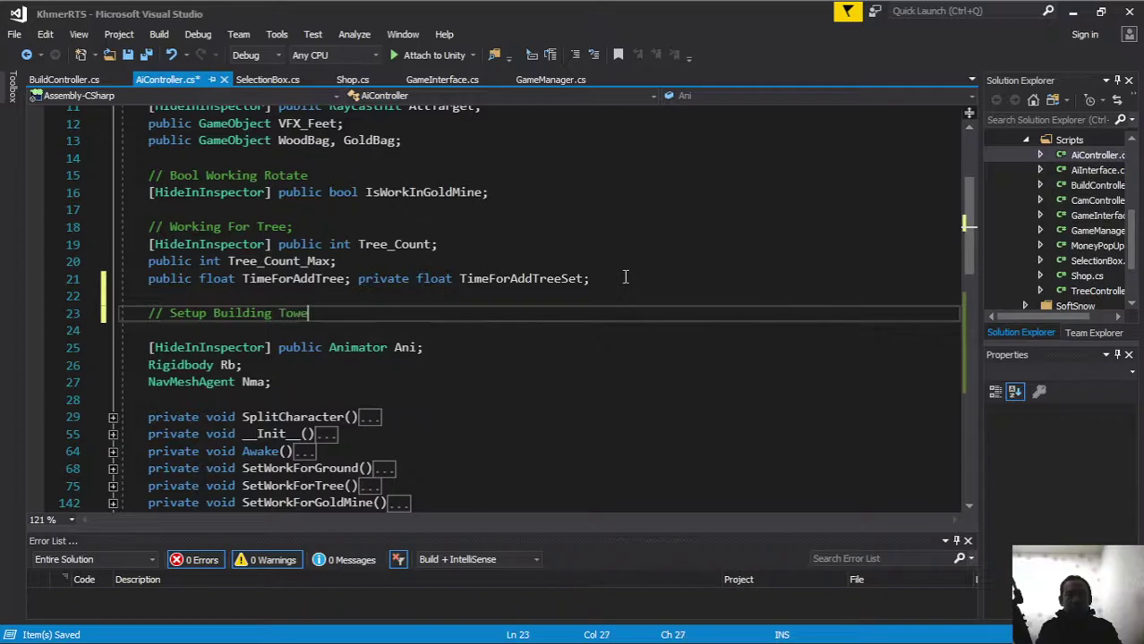
type("r")
key("BackSpace")
key("BackSpace")
key("BackSpace")
key("BackSpace")
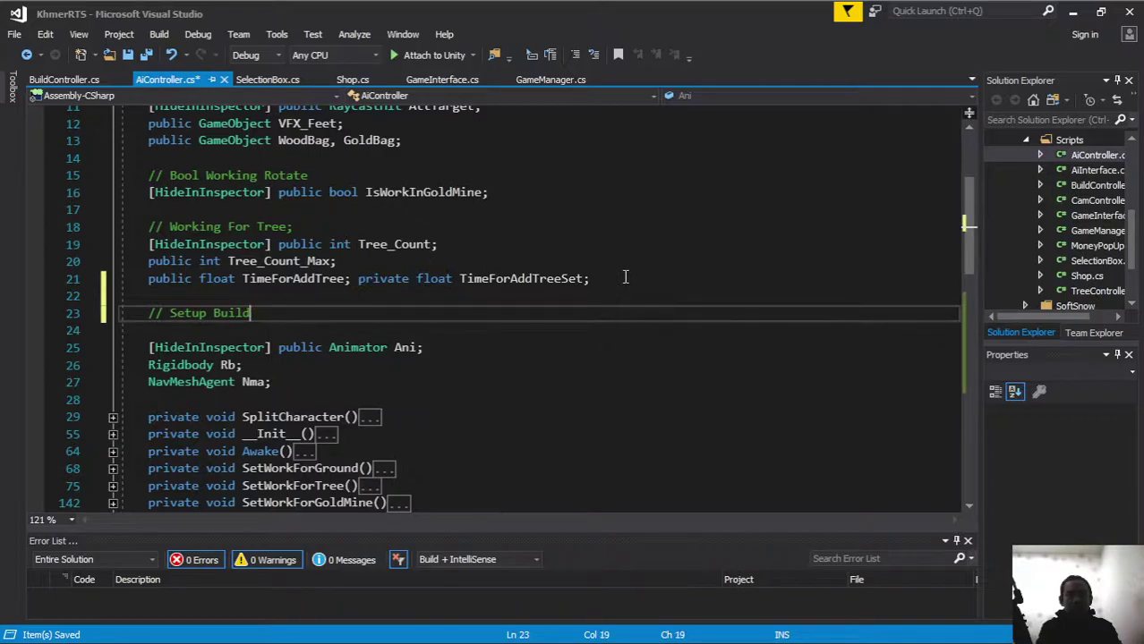
type("Tower")
key("Return")
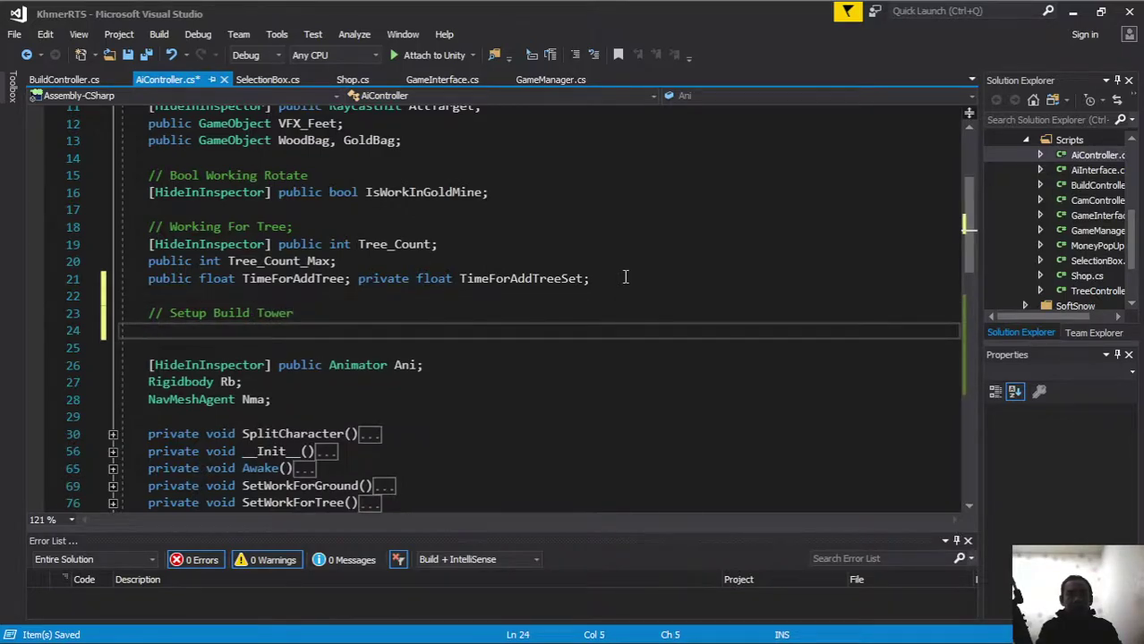
Declare a [HideInInspector] public BuildController TargetBuilder field under the comment.
type("publi")
key("BackSpace")
key("BackSpace")
key("BackSpace")
key("BackSpace")
key("BackSpace")
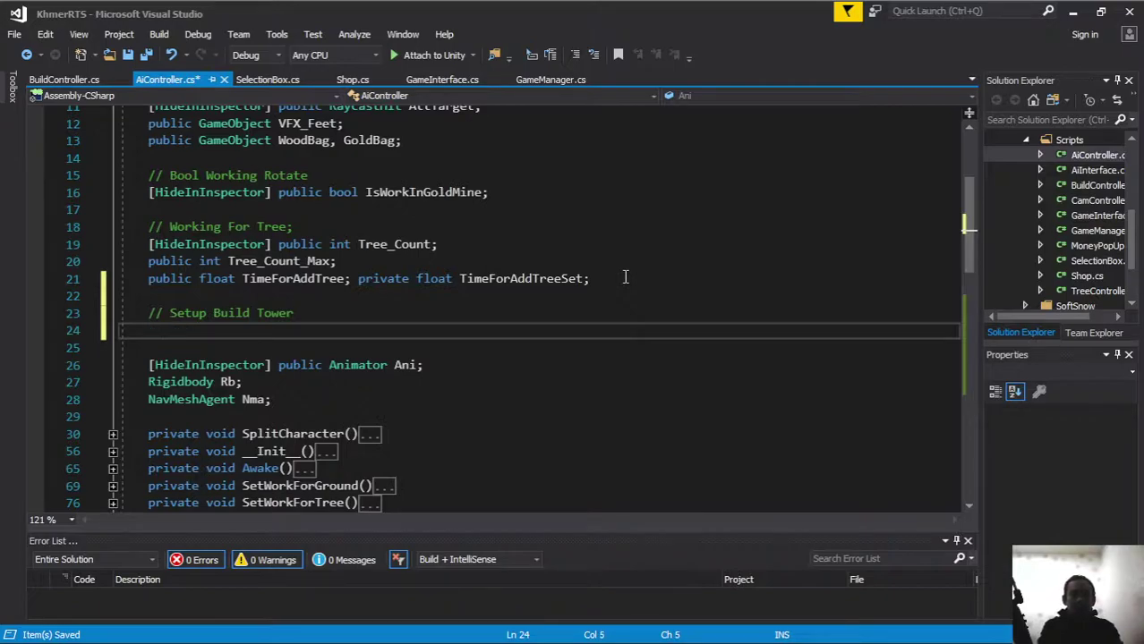
type("[hid")
key("Tab")
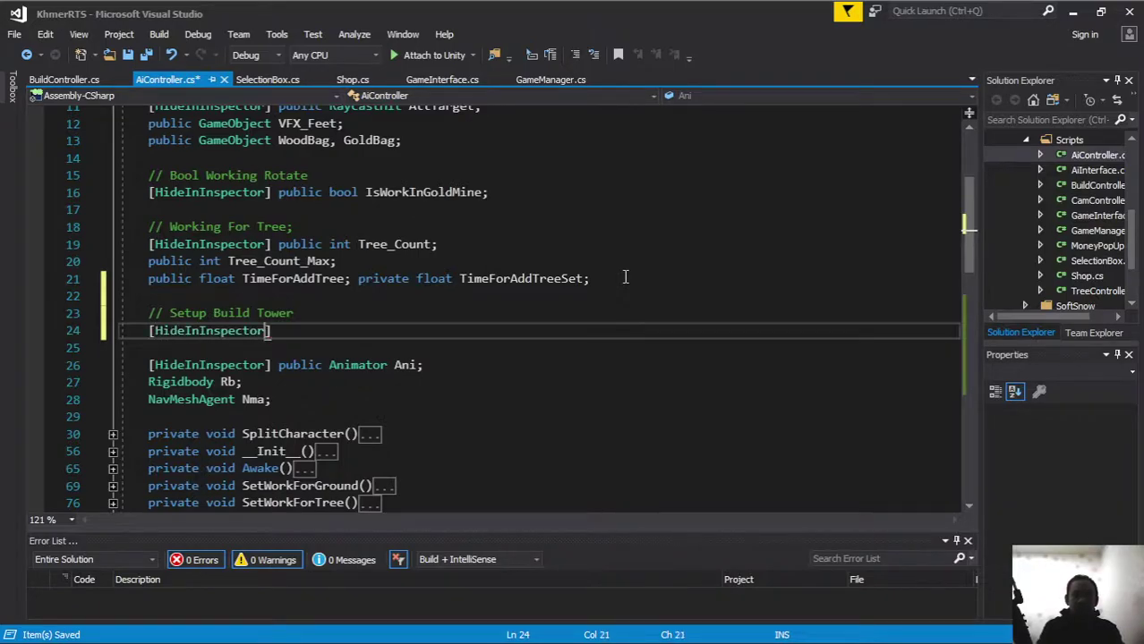
type("] public")
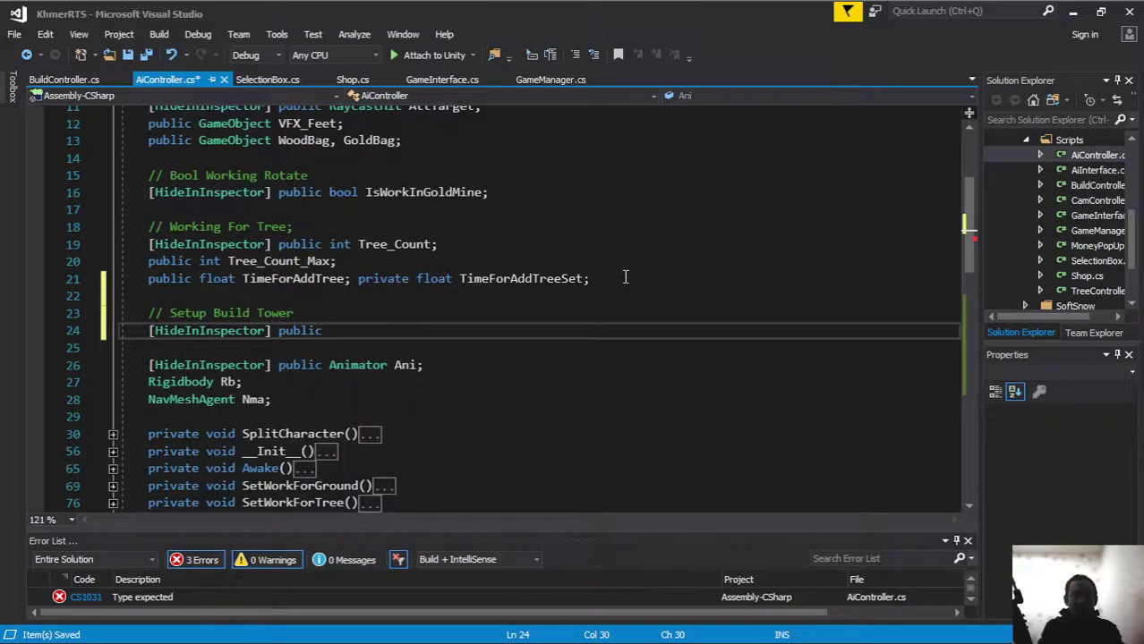
type("buildcon")
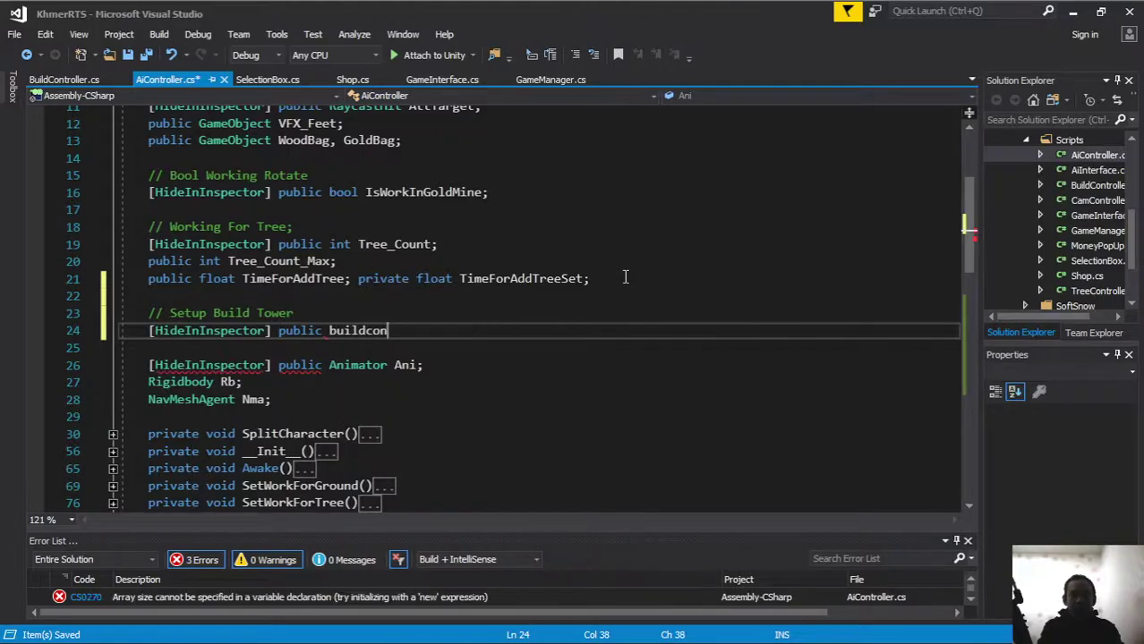
type(" Bc")
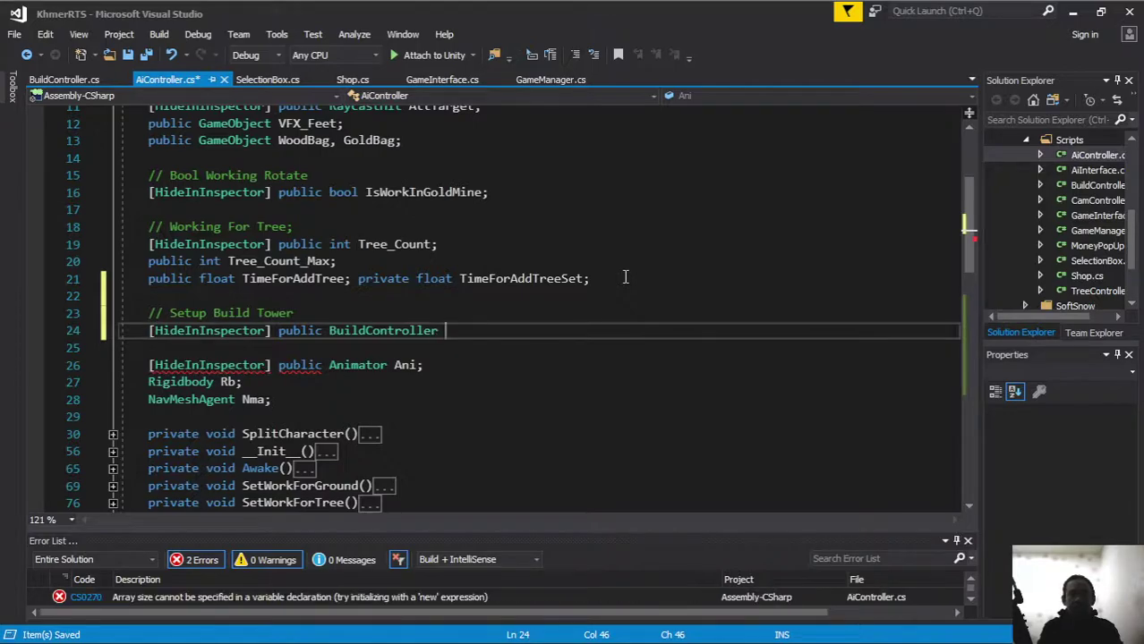
type("Target")
type("Build")
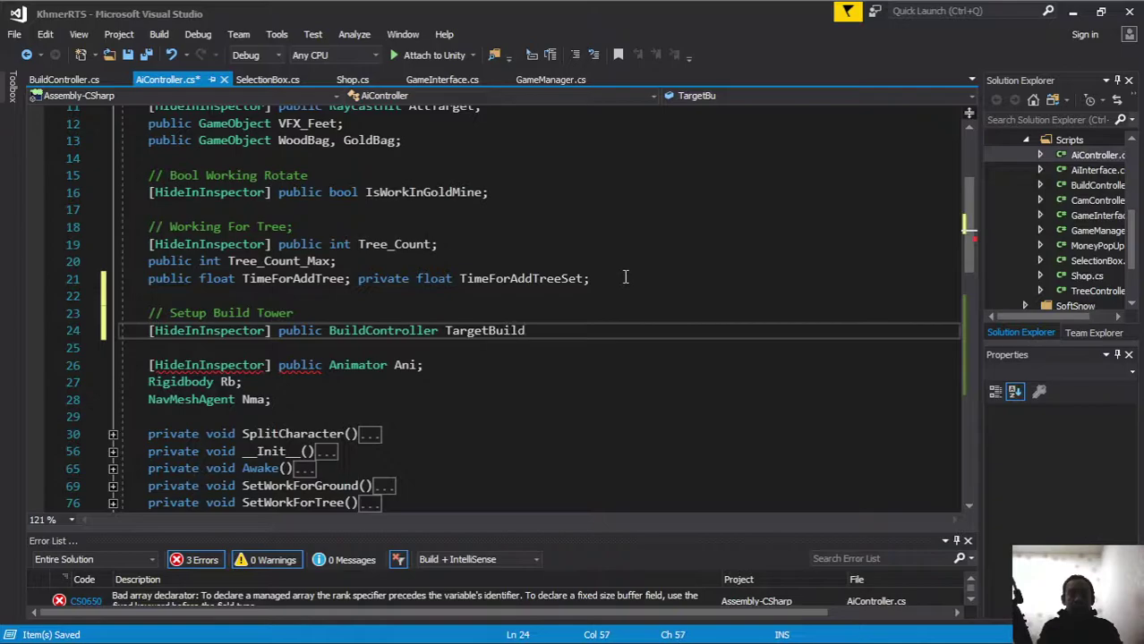
type("er;")
key("Return")
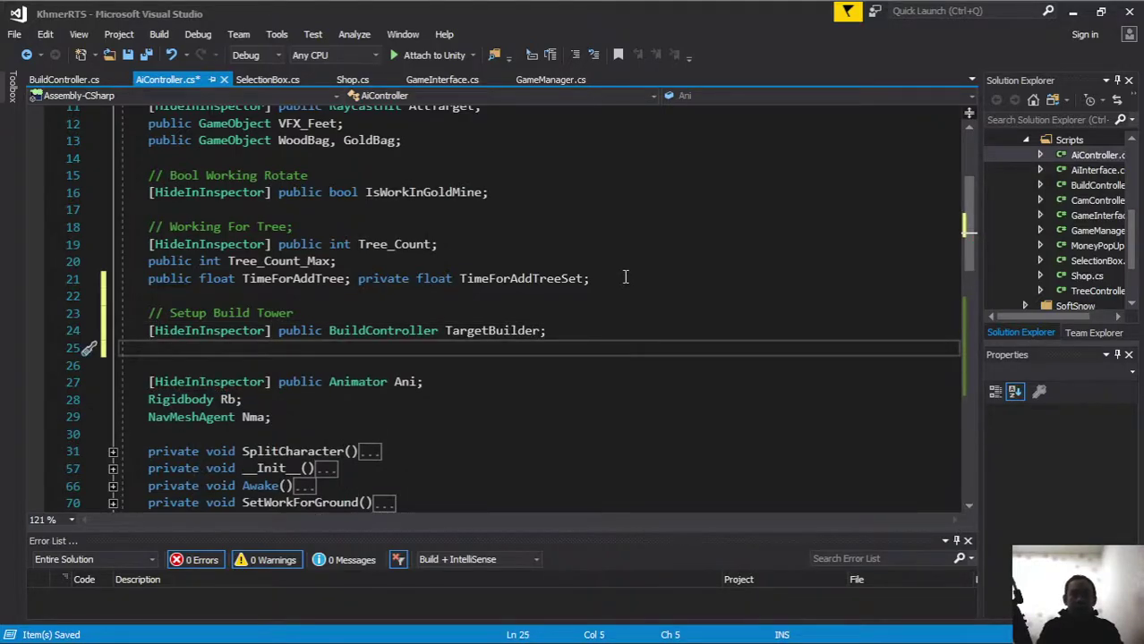
Declare a [HideInInspector] public bool IsWorking field below TargetBuilder.
type("[hid")
key("Tab")
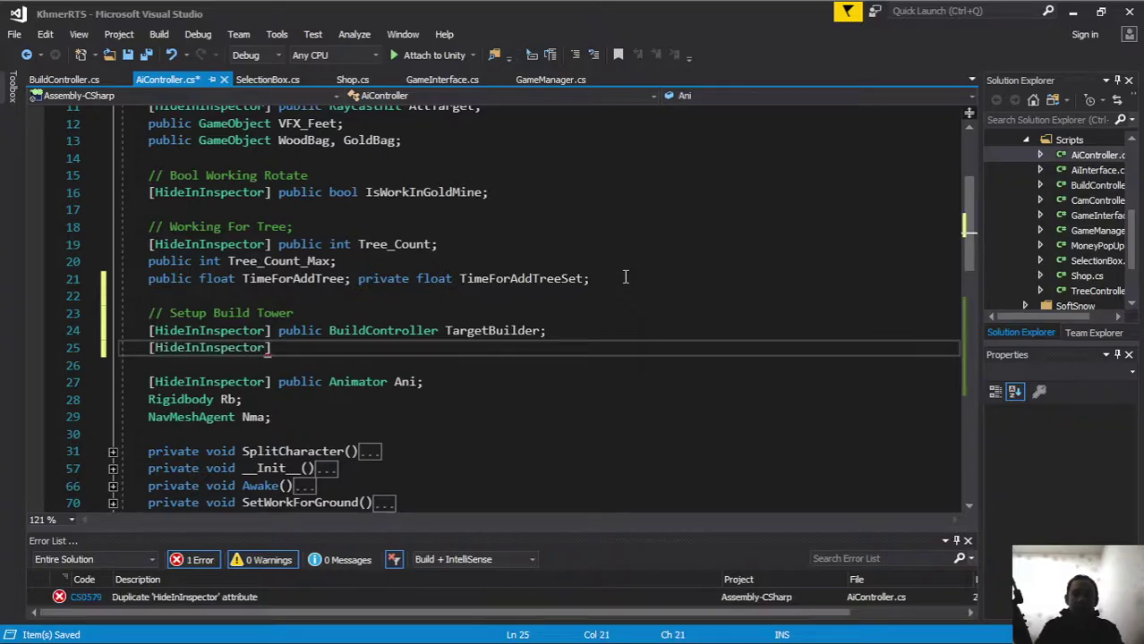
type(" pu")
key("Tab")
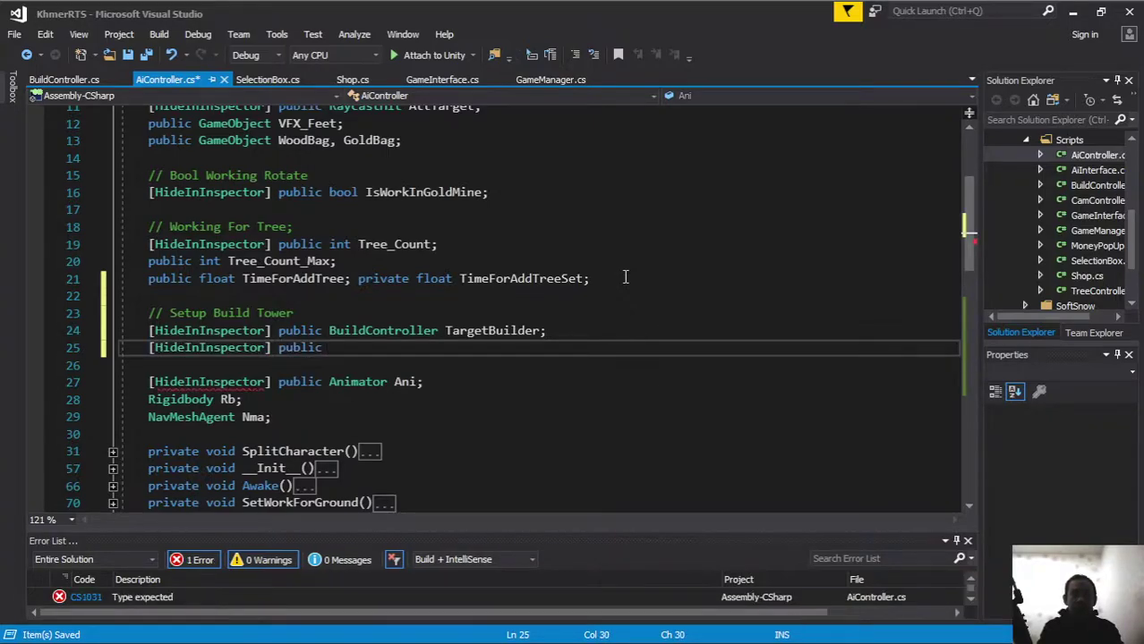
type("bool")
key("BackSpace")
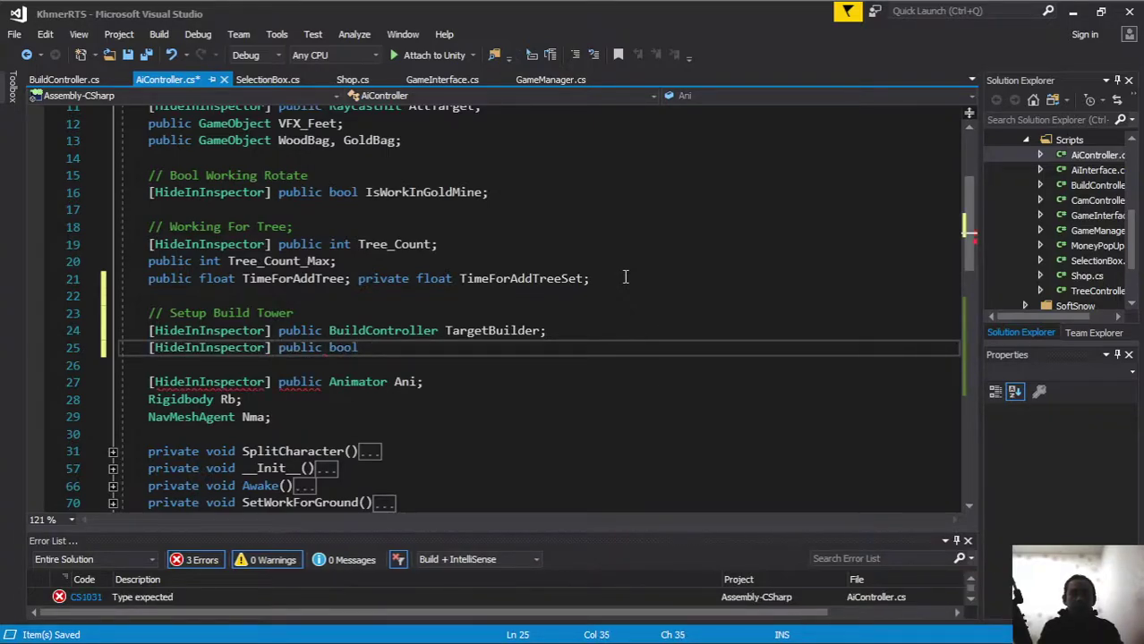
type("IsWorking")
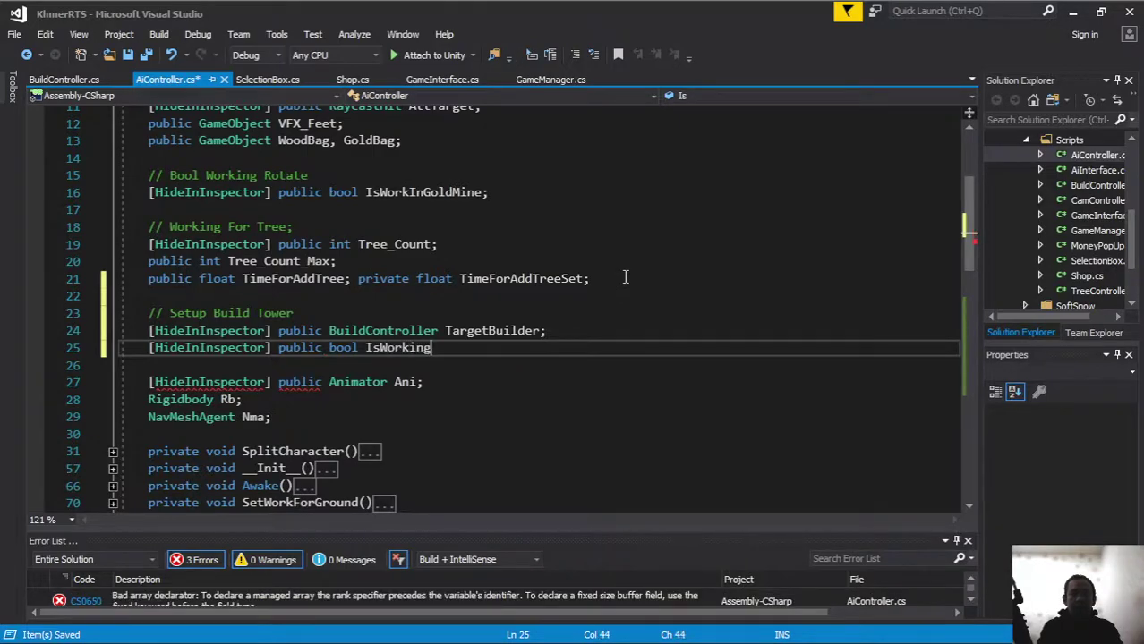
type(";")
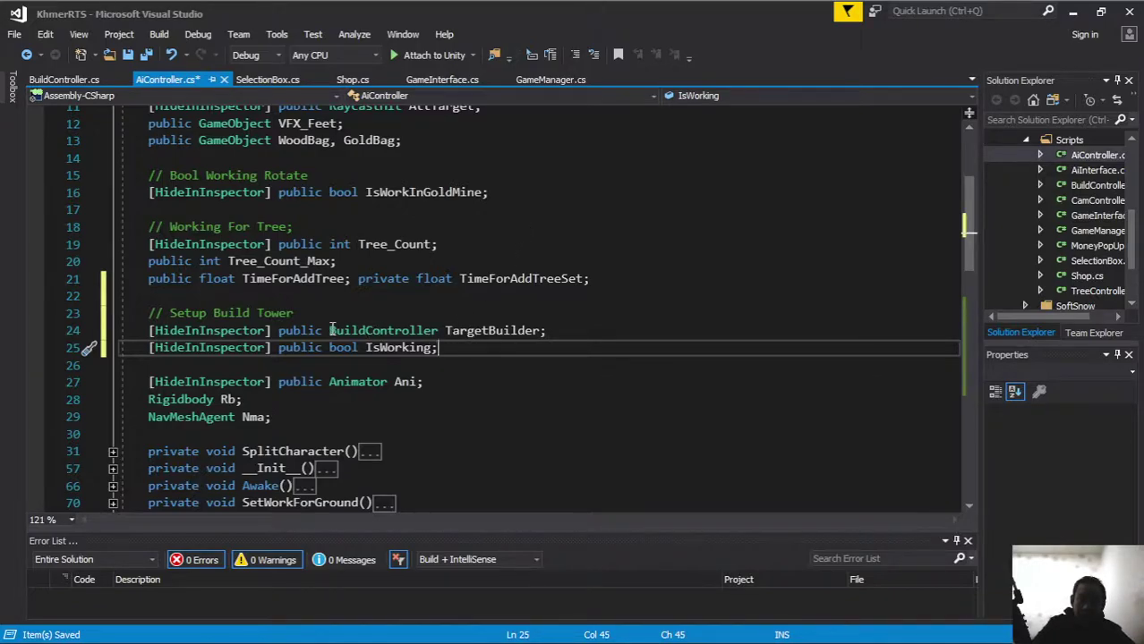
left_click_drag(330, 330, 592, 331)
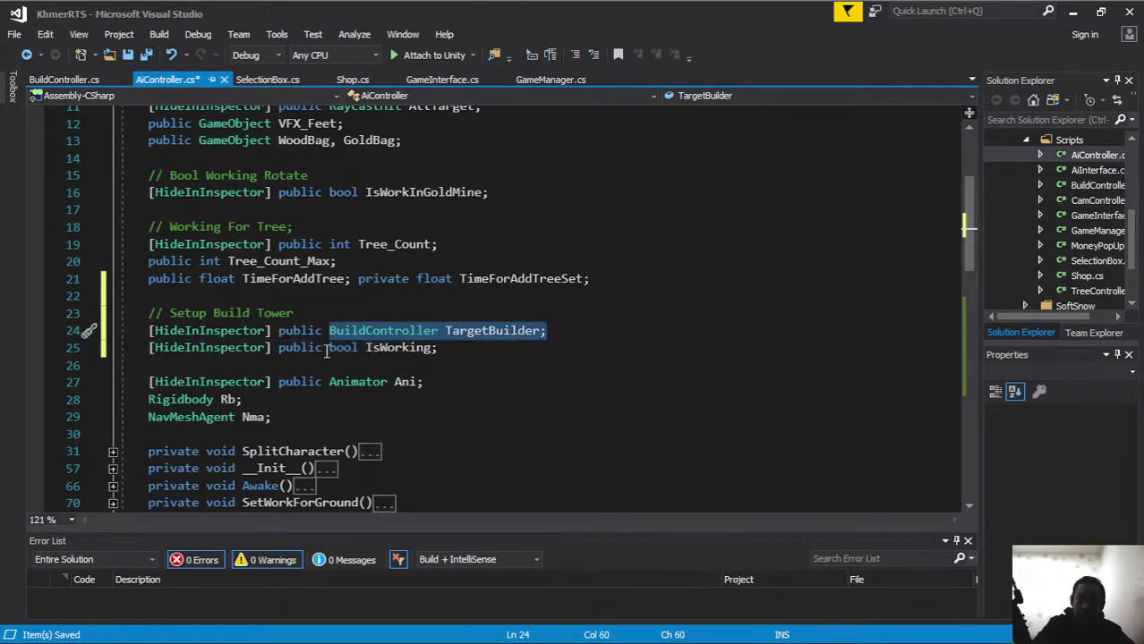
Add a '// Start Working' comment above the repair block in OnTriggerEnter.
left_click_drag(329, 348, 483, 351)
scroll(360, 284, "down", 3)
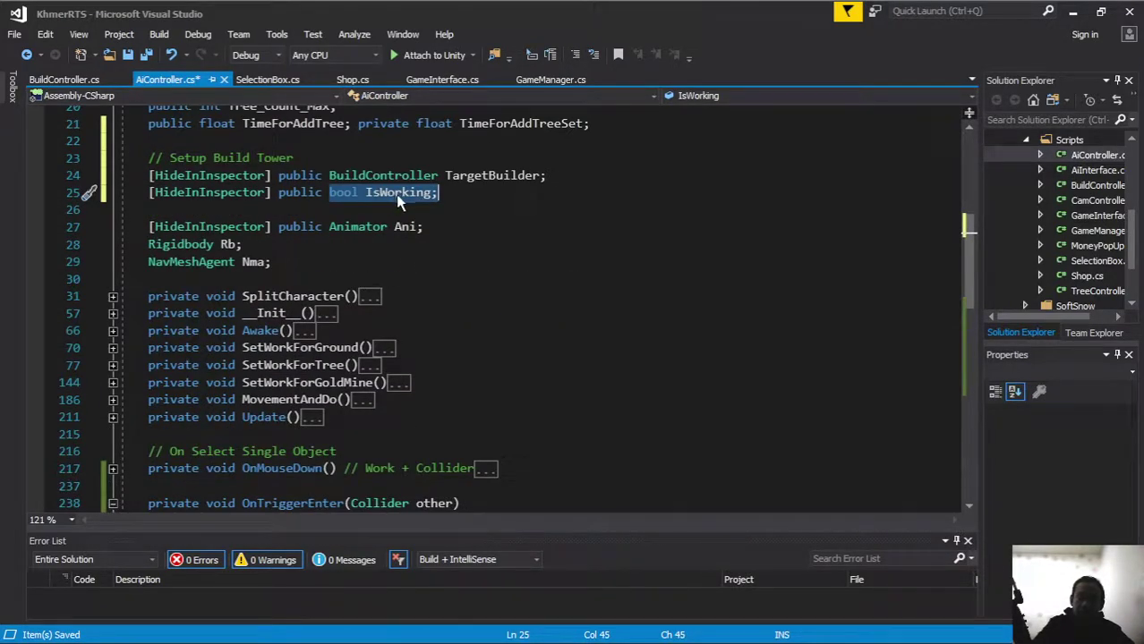
scroll(376, 251, "down", 1)
scroll(358, 304, "down", 4)
scroll(347, 342, "down", 4)
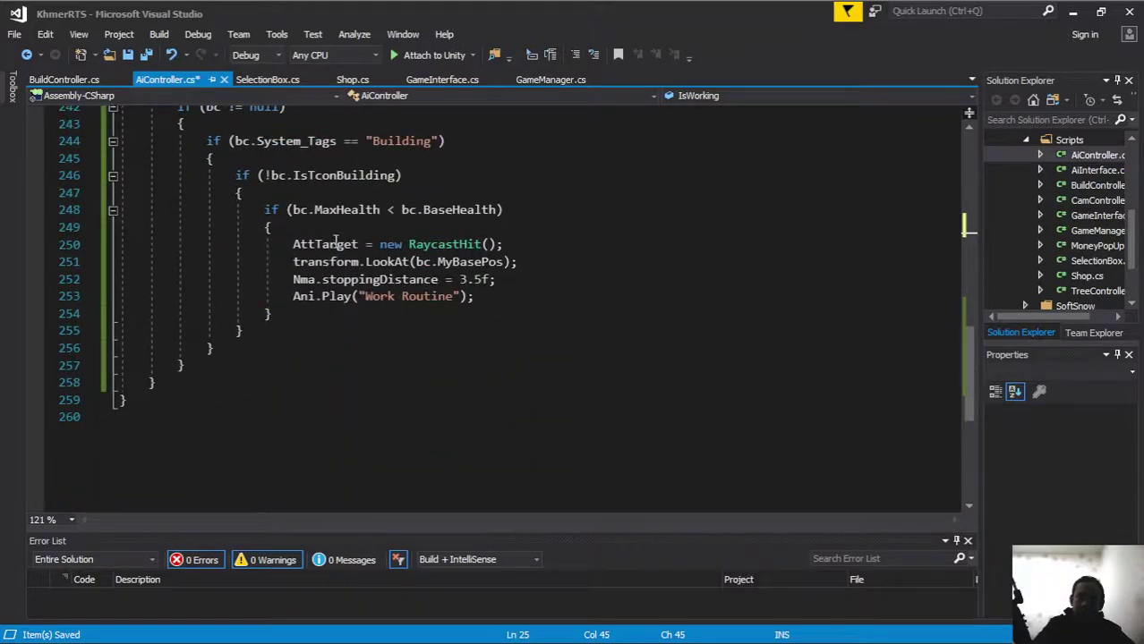
left_click_drag(294, 243, 526, 293)
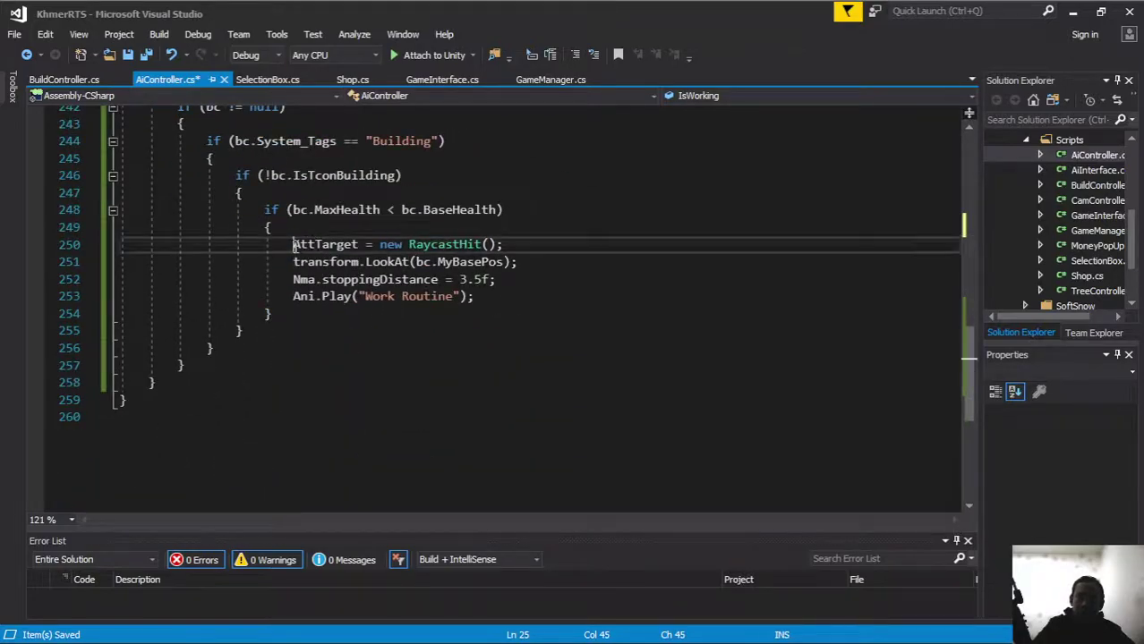
left_click(345, 229)
key("Return")
type("/")
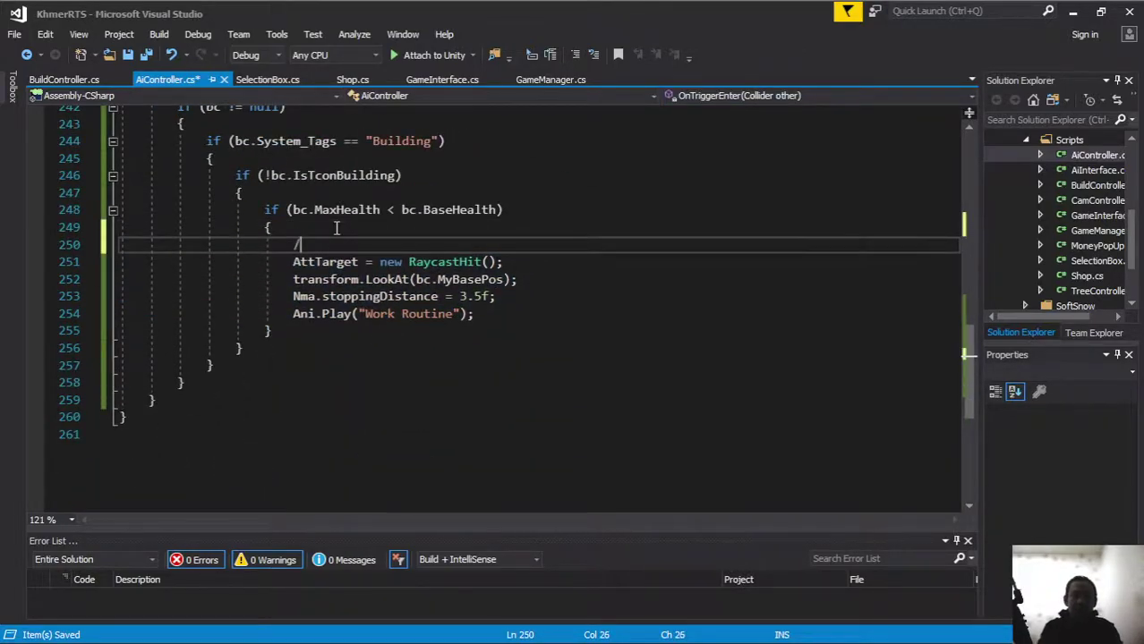
type("/ Start Wor")
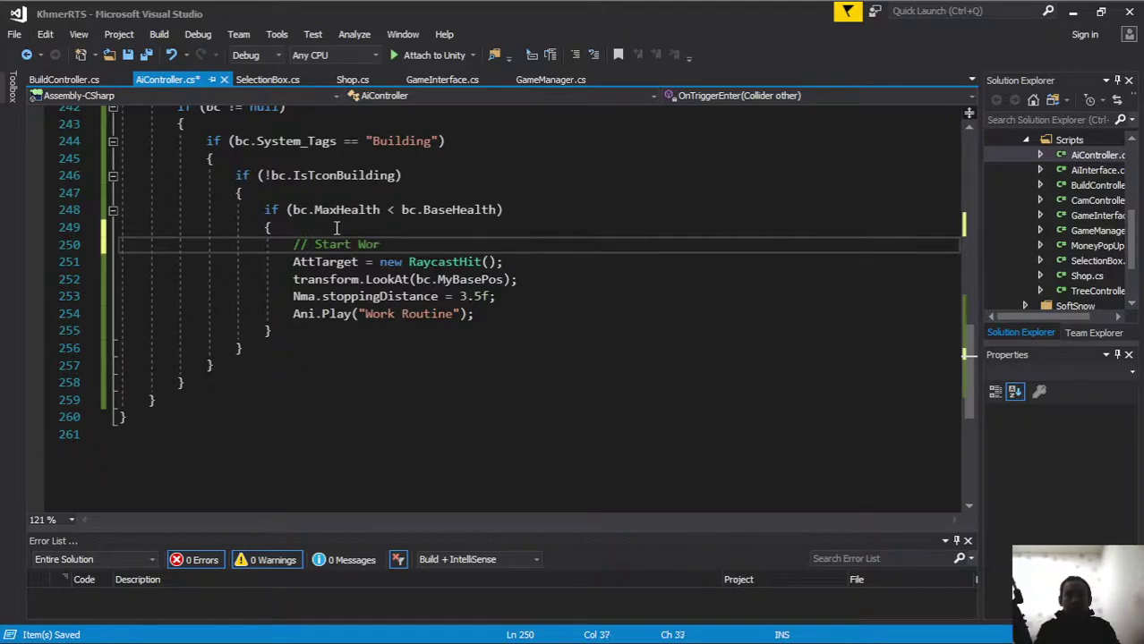
type("ker")
left_click(517, 313)
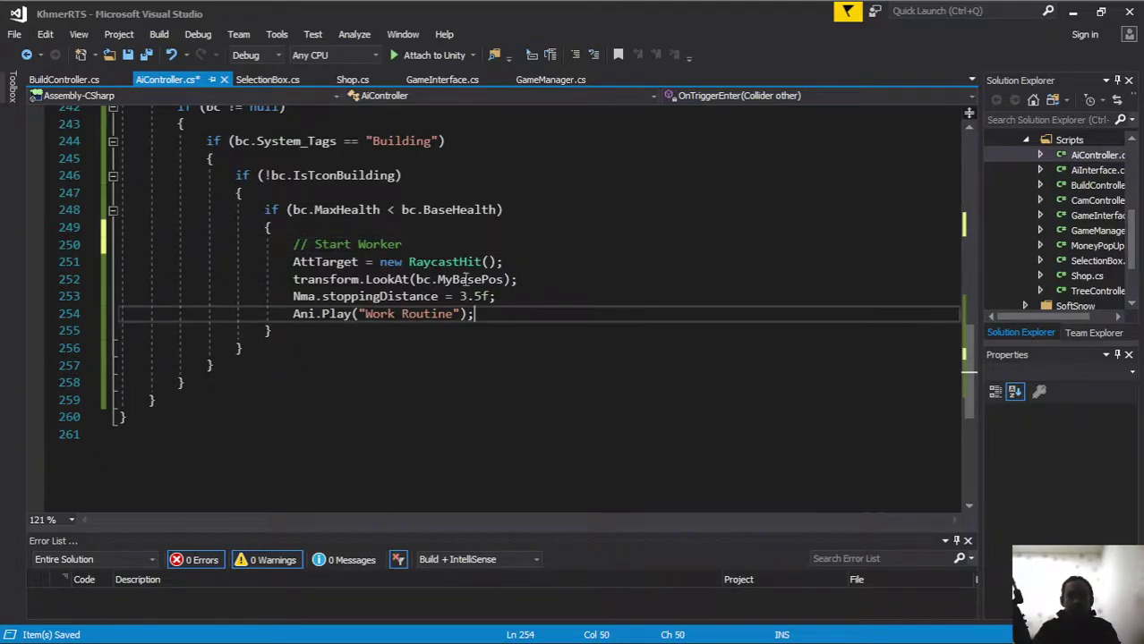
left_click(407, 244)
key("BackSpace")
key("BackSpace")
type("ing")
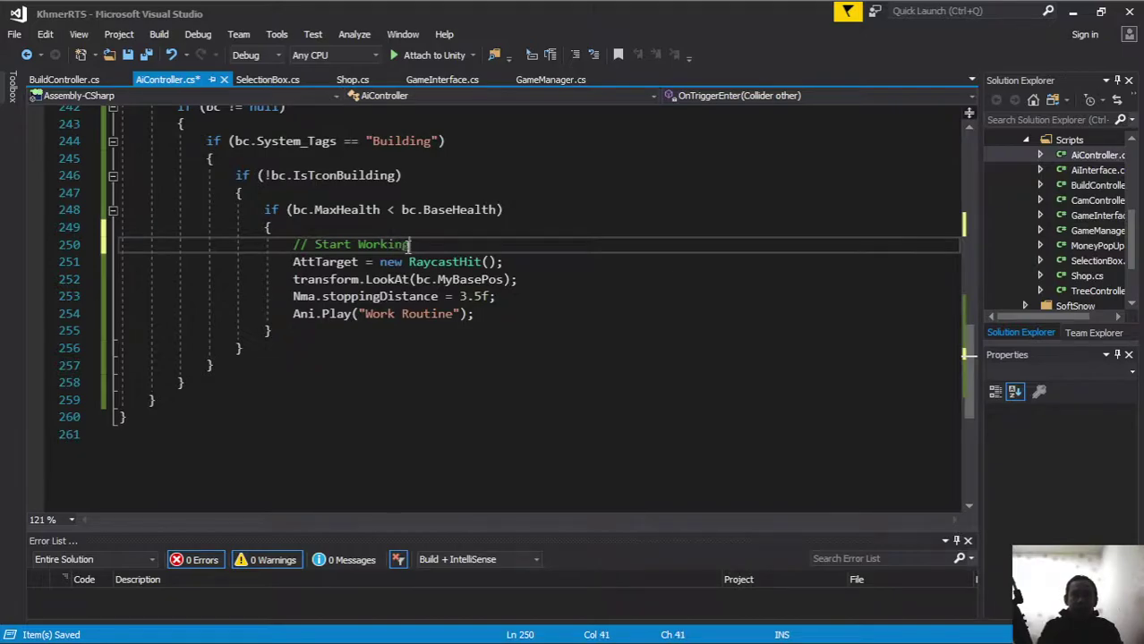
Set IsWorking = true; right after Ani.Play("Work Routine").
left_click(493, 297)
left_click(489, 313)
key("Return")
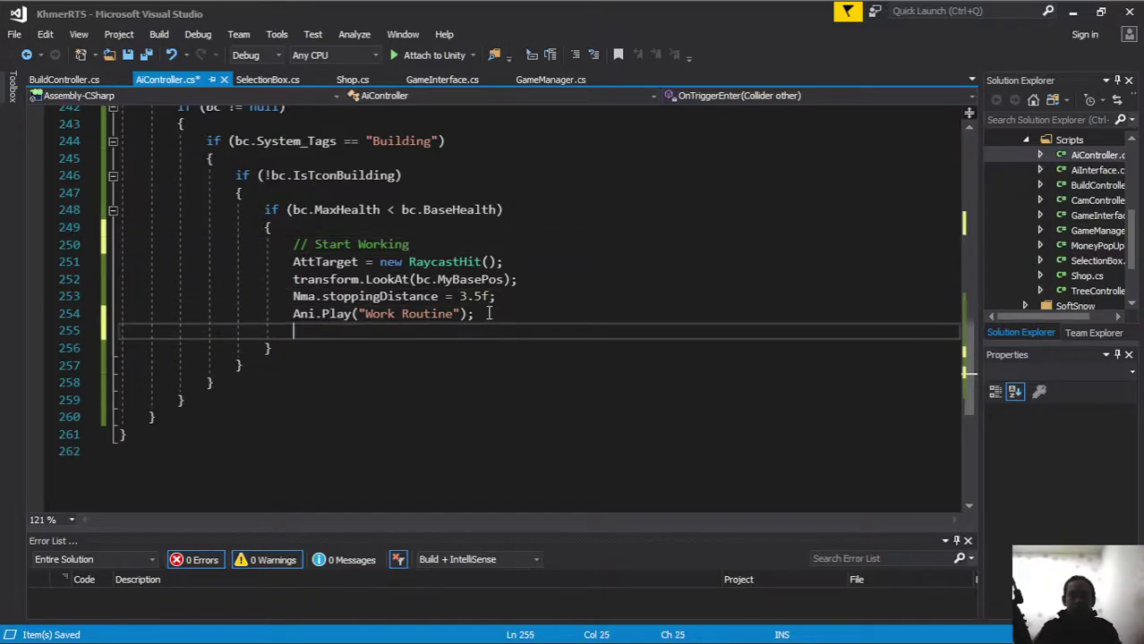
type("iswo")
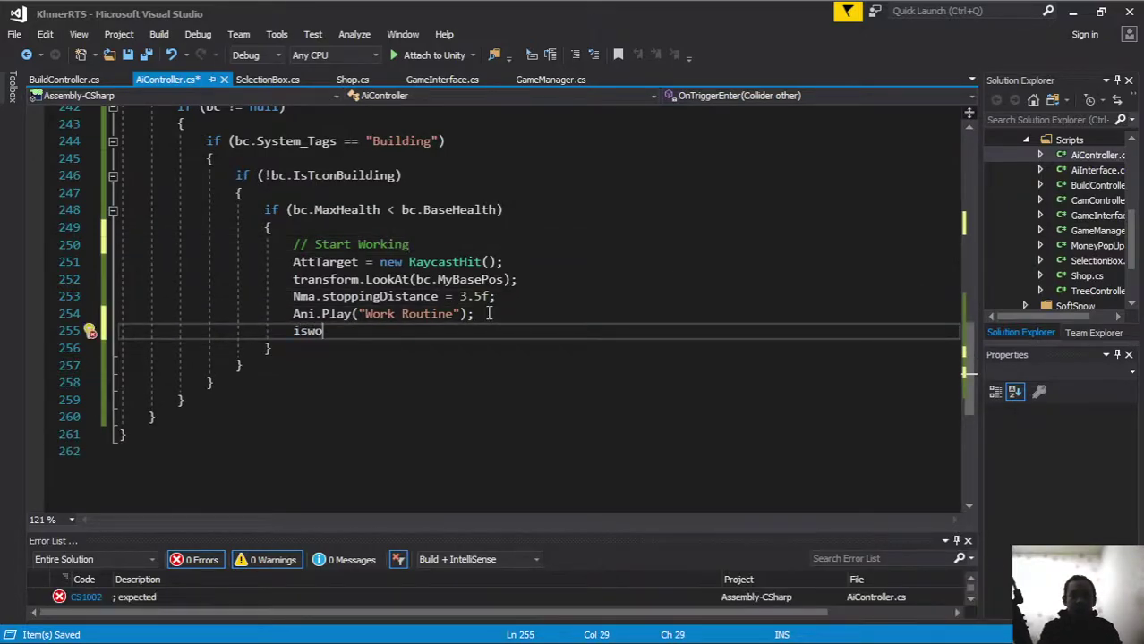
key("Tab")
type("= true;")
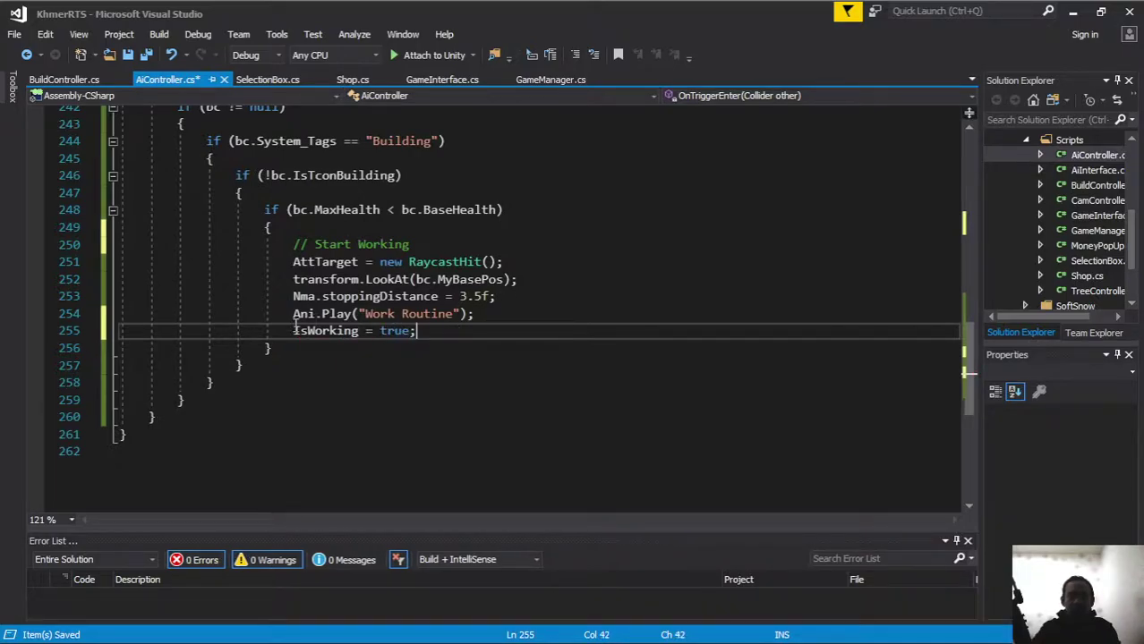
Write an empty private void Update_Building() method with braces.
scroll(419, 331, "up", 2)
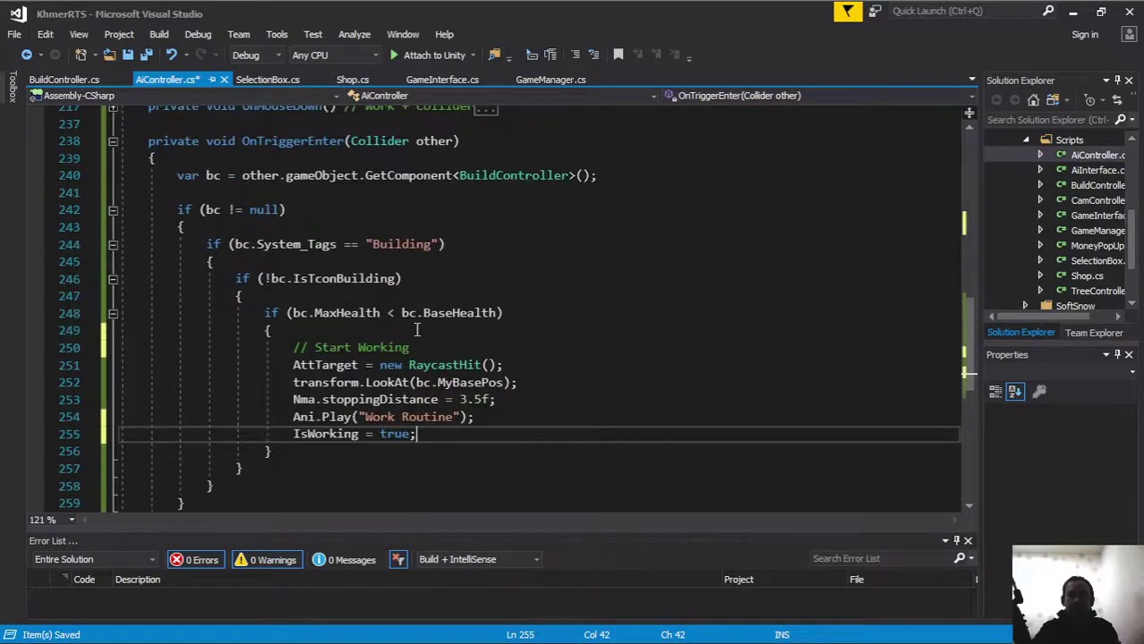
scroll(405, 342, "up", 2)
scroll(367, 280, "up", 2)
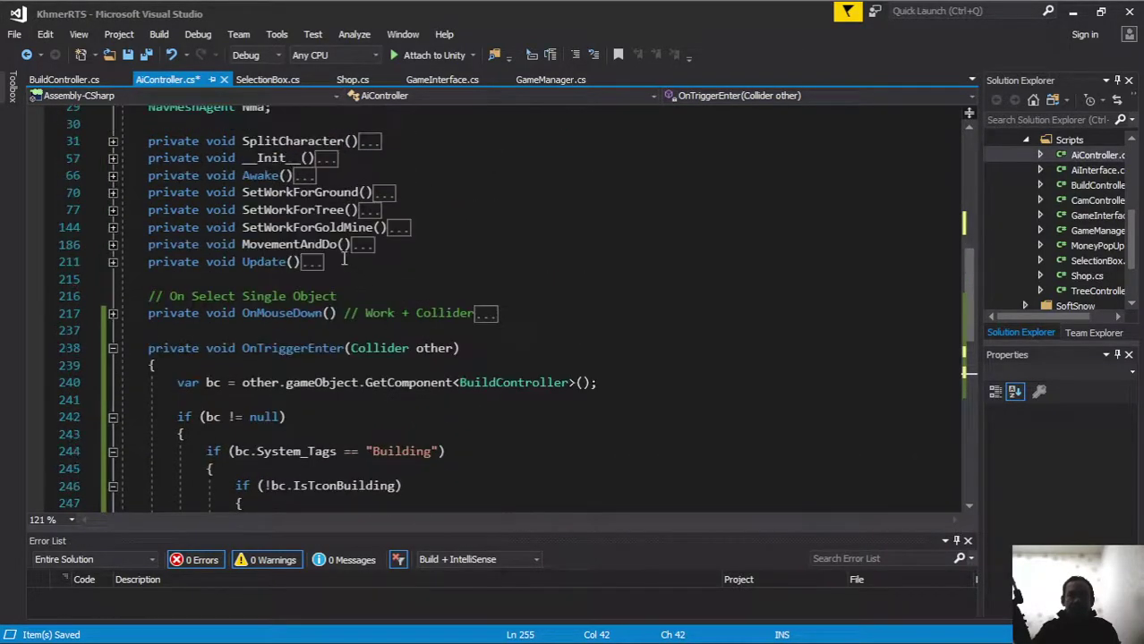
left_click_drag(153, 262, 352, 268)
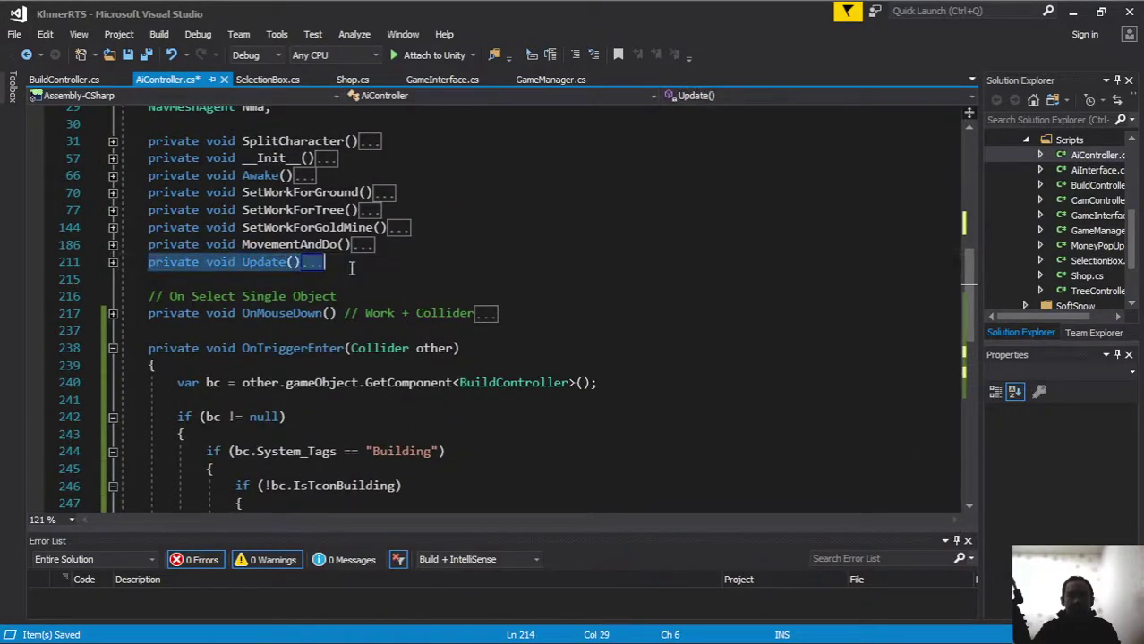
left_click(413, 247)
key("Return")
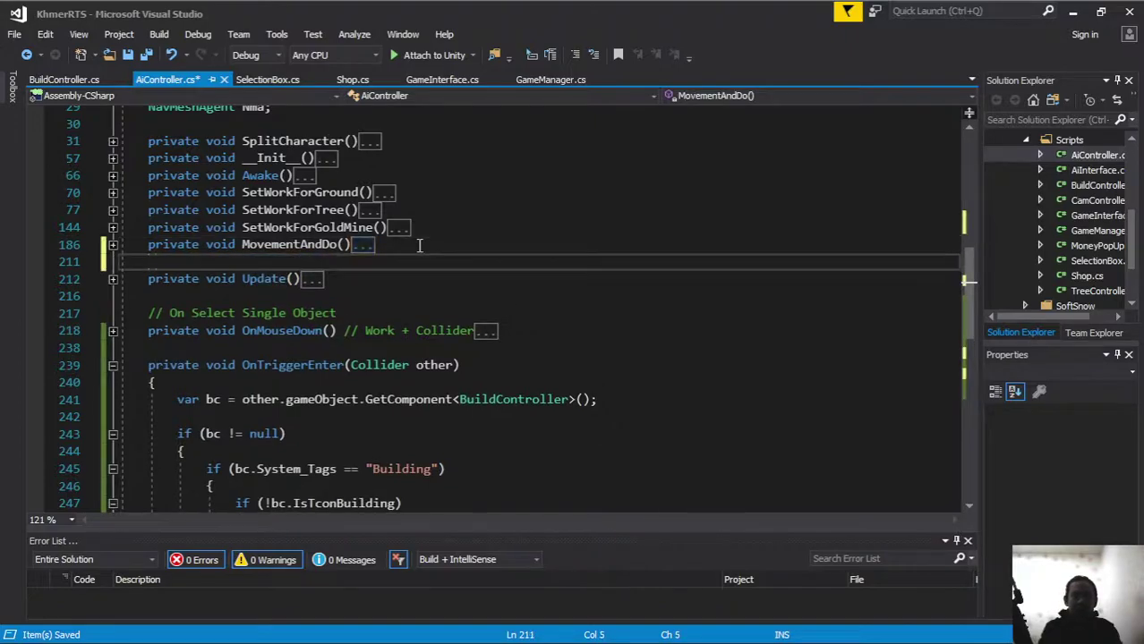
type("private")
type("id ")
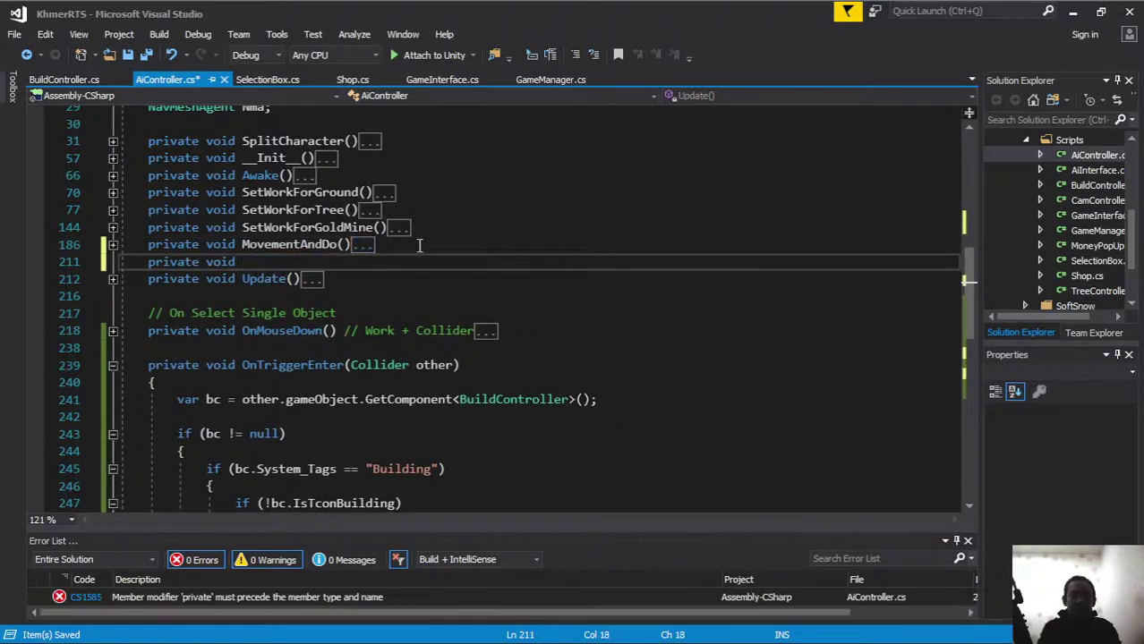
type("Upda")
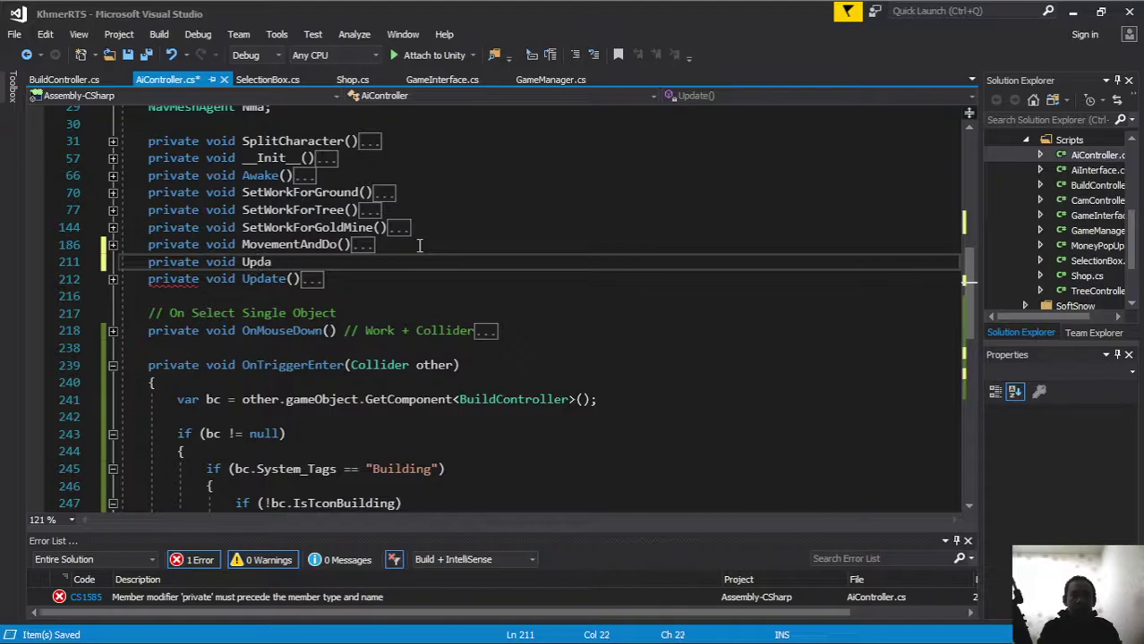
type("te_")
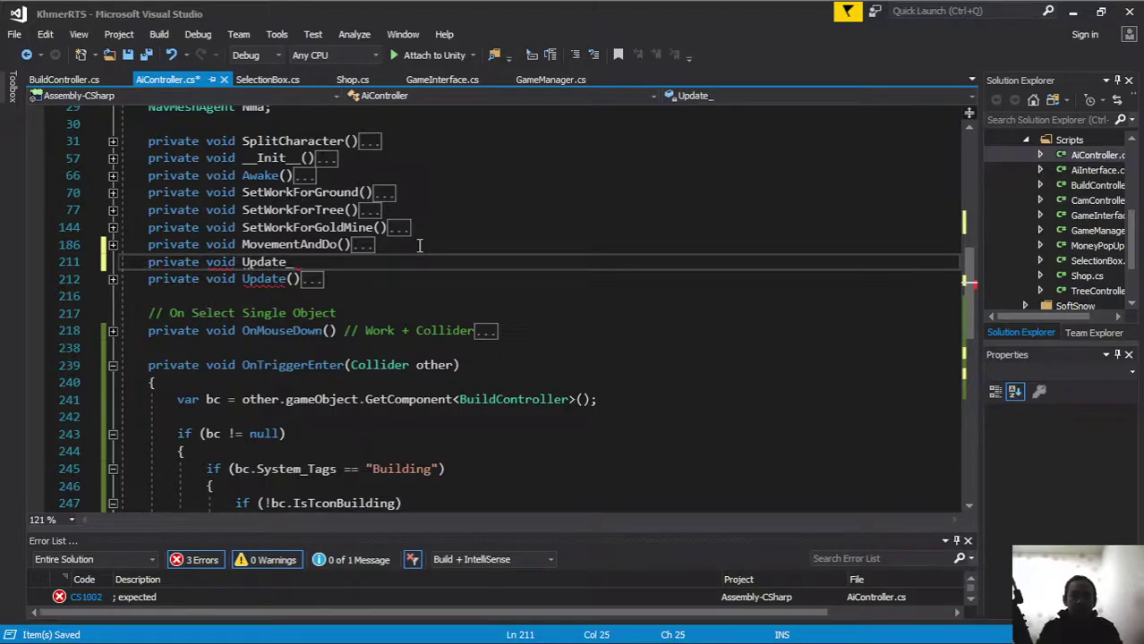
type(" Bildin")
key("BackSpace")
key("BackSpace")
key("BackSpace")
type("uilding")
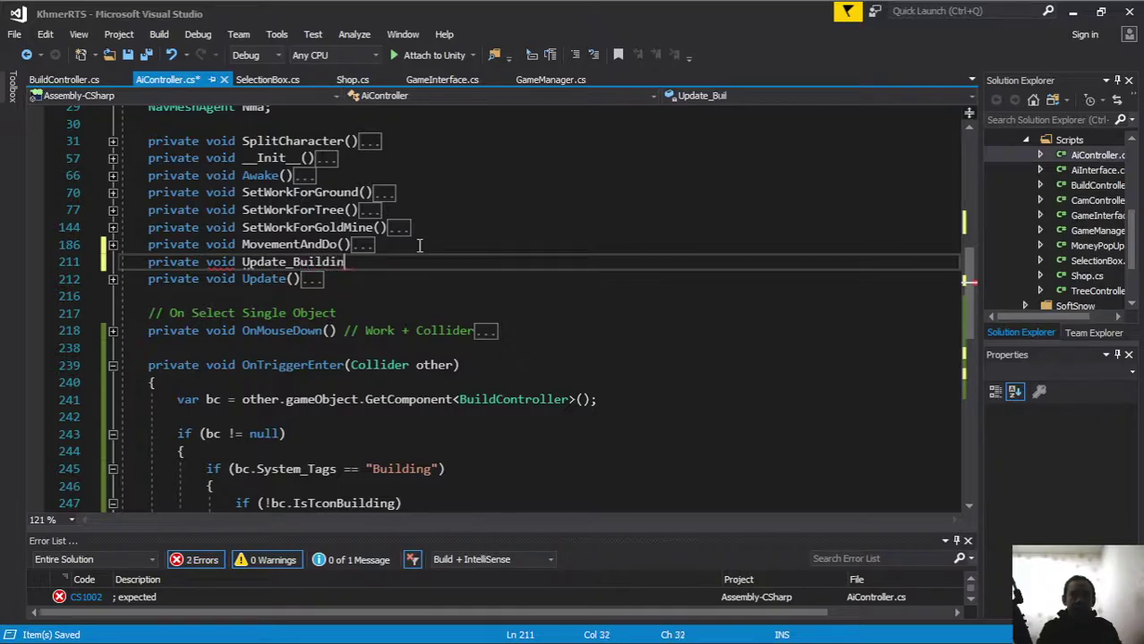
type("()")
key("Return")
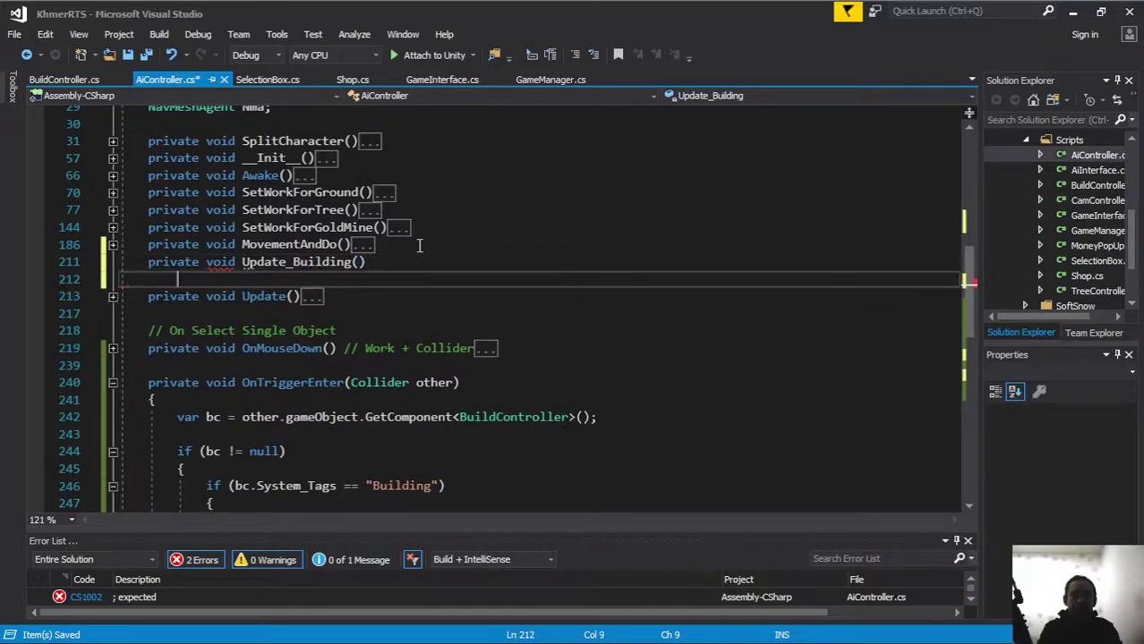
type("{")
key("Return")
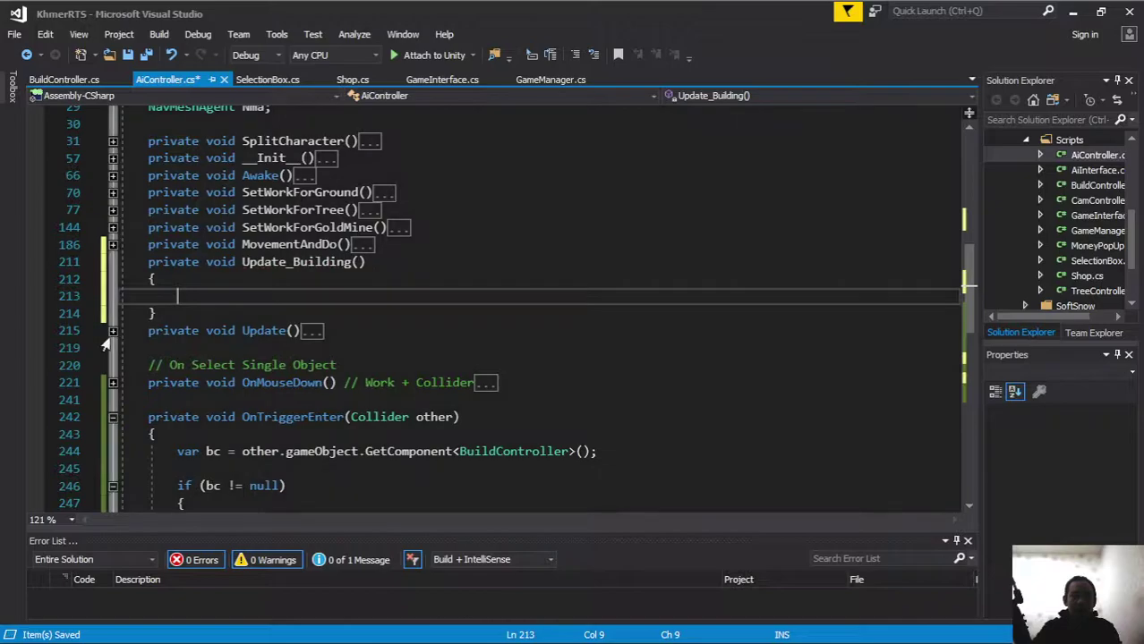
Call Update_Building(); in Update() right after MovementAndDo().
left_click(302, 364)
key("Return")
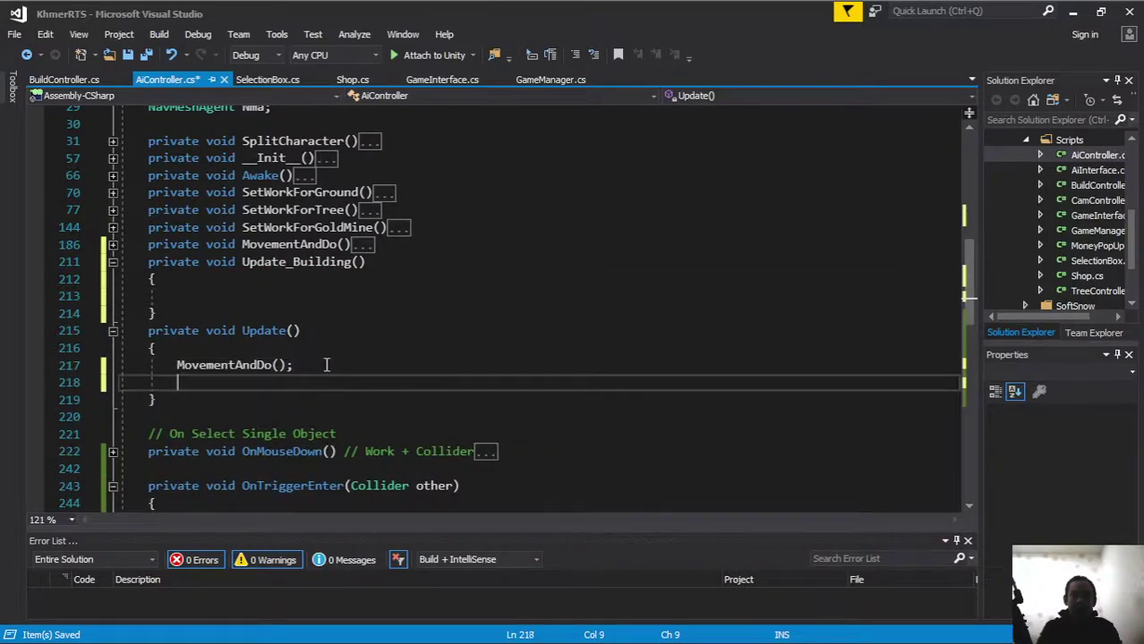
type("upbu")
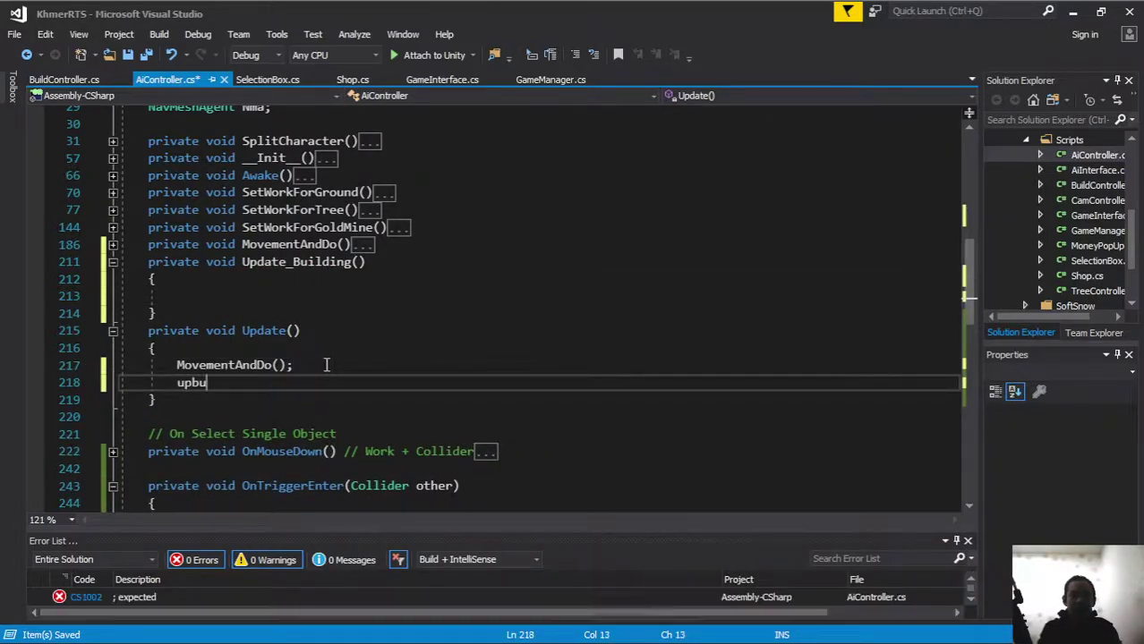
key("Tab")
type("();")
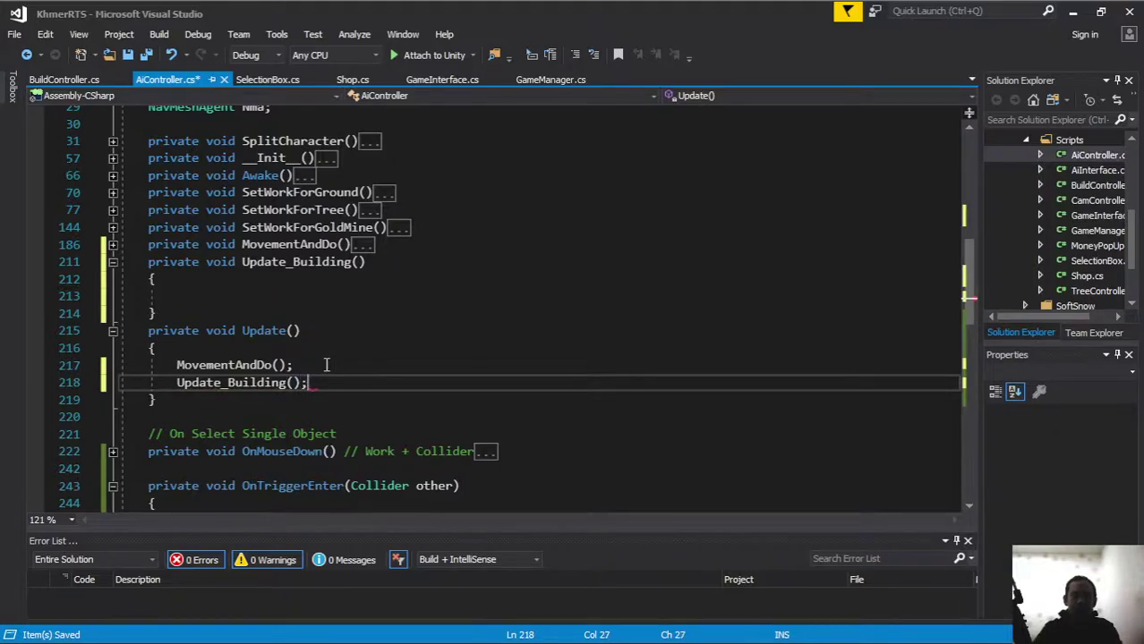
key("Up")
key("Up")
key("Up")
Start Update_Building with the guard if (!IsWorking) return; followed by blank lines.
scroll(330, 323, "up", 1)
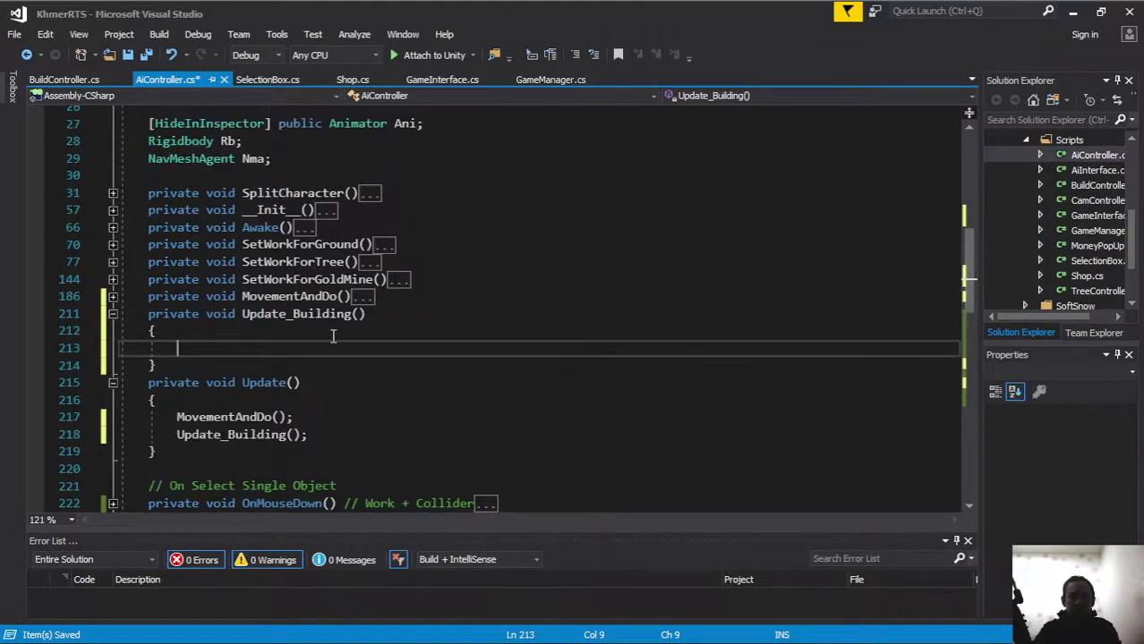
scroll(332, 335, "up", 1)
scroll(336, 331, "up", 1)
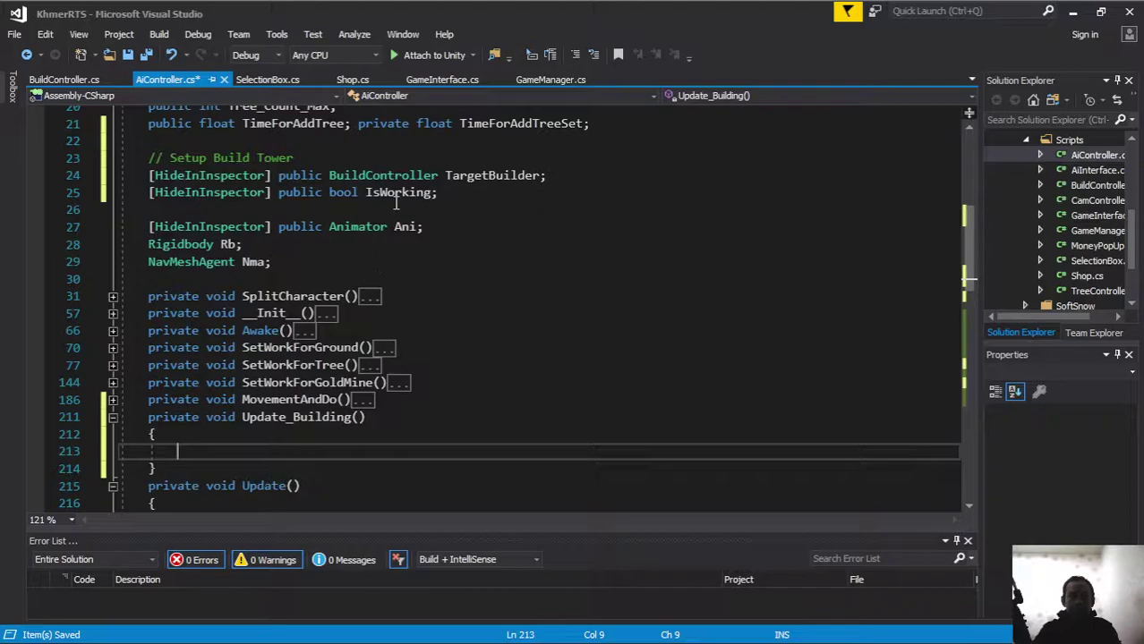
scroll(395, 203, "up", 1)
double_click(400, 244)
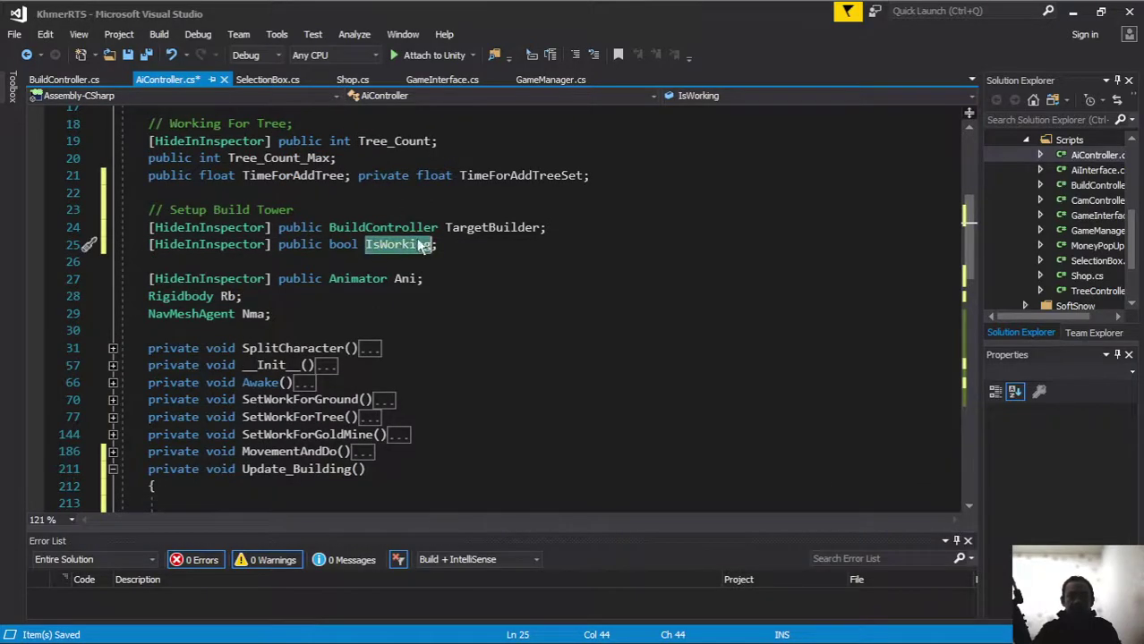
scroll(325, 282, "down", 2)
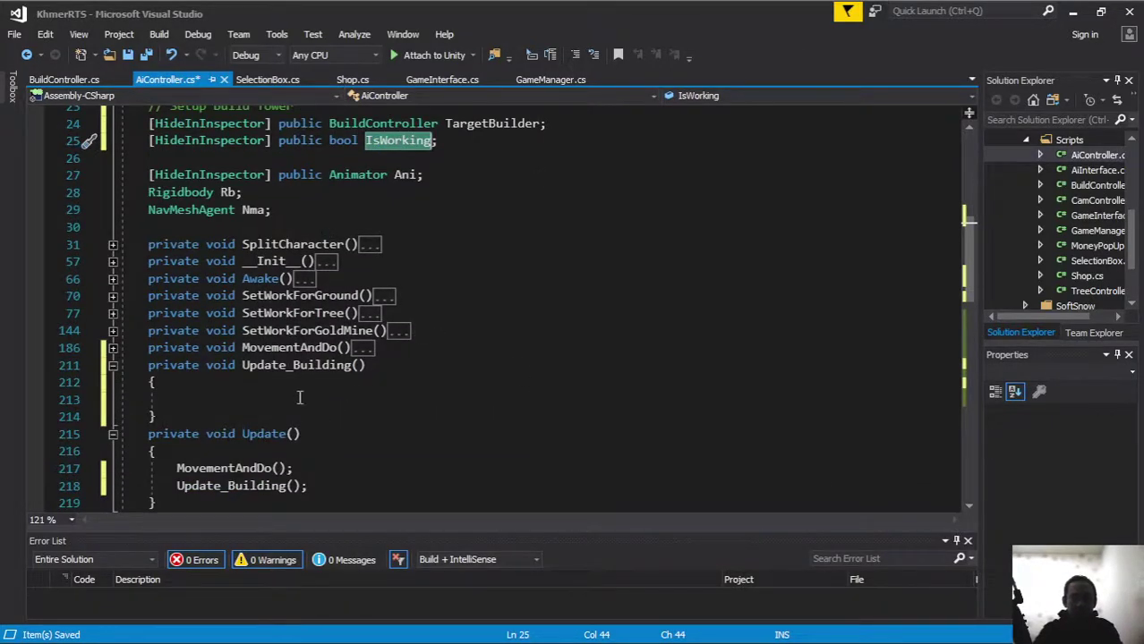
left_click(220, 391)
key("Return")
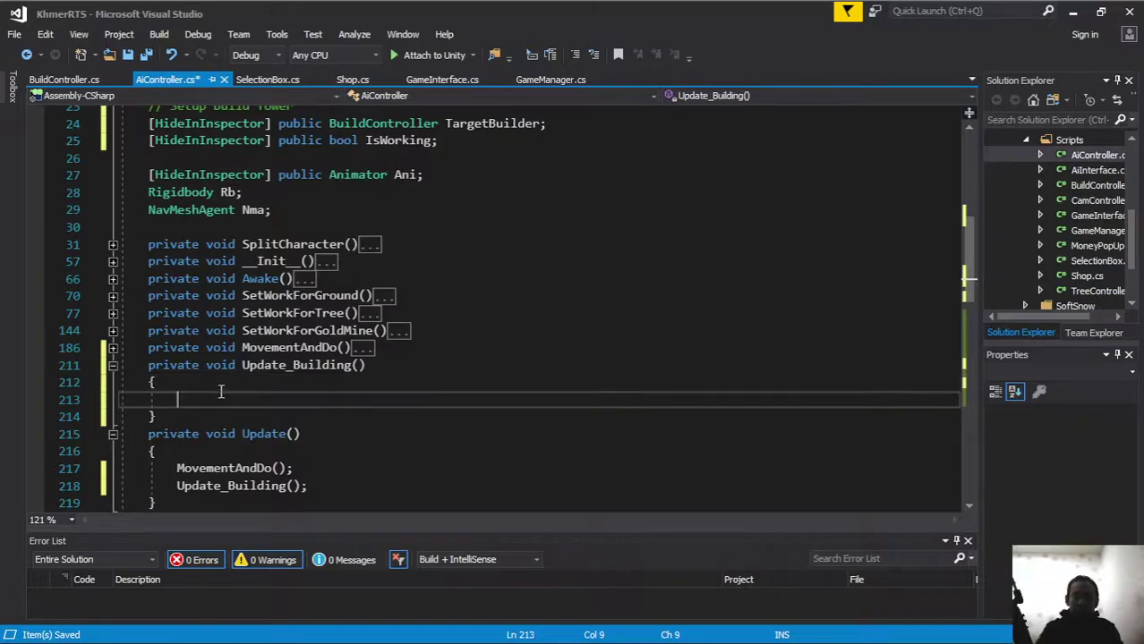
type("if (")
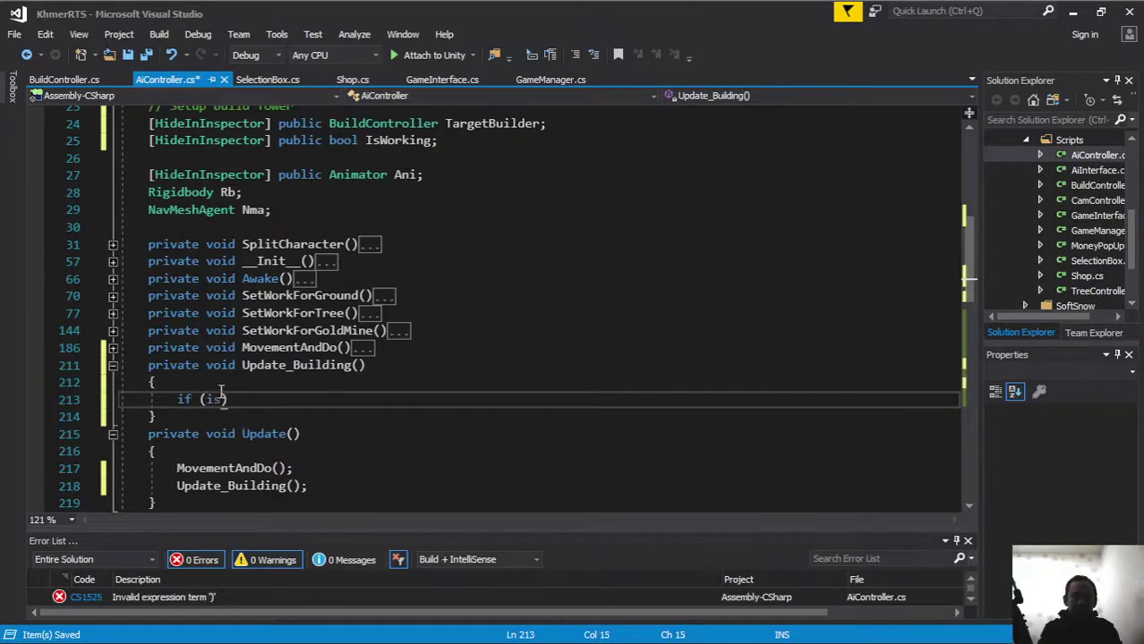
type("!")
type("IsWorking")
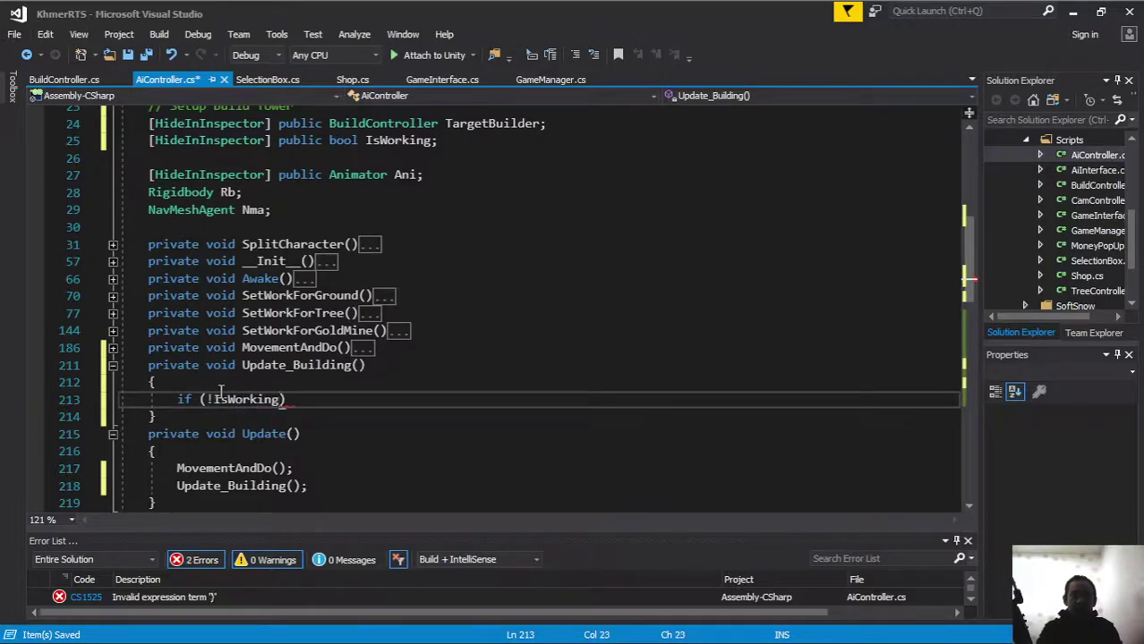
type(") ")
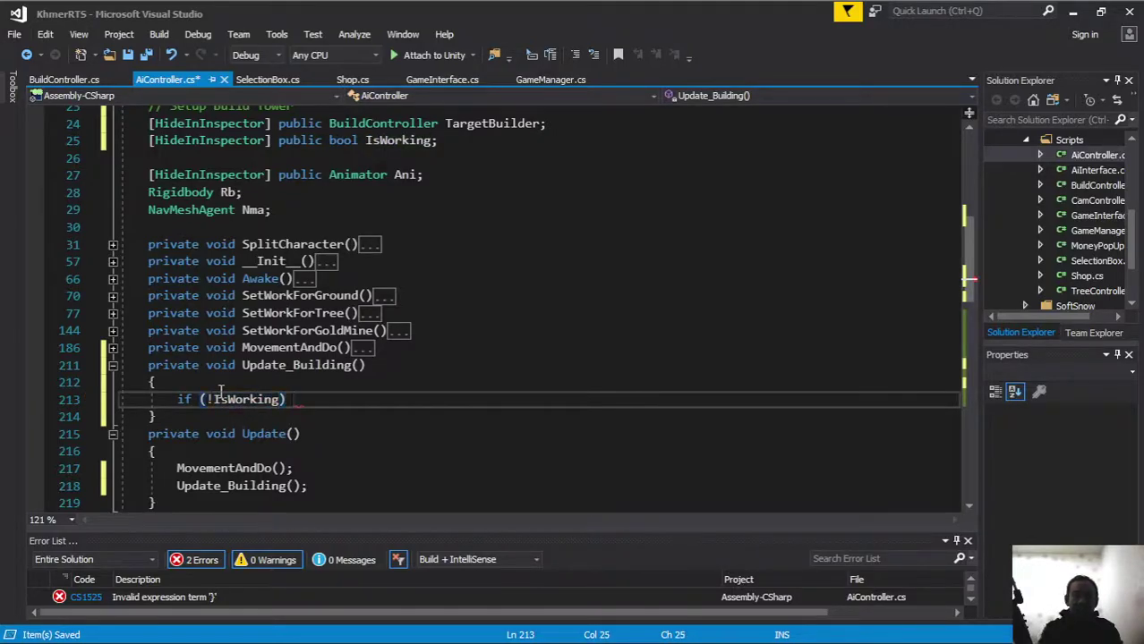
type("return;")
key("Return")
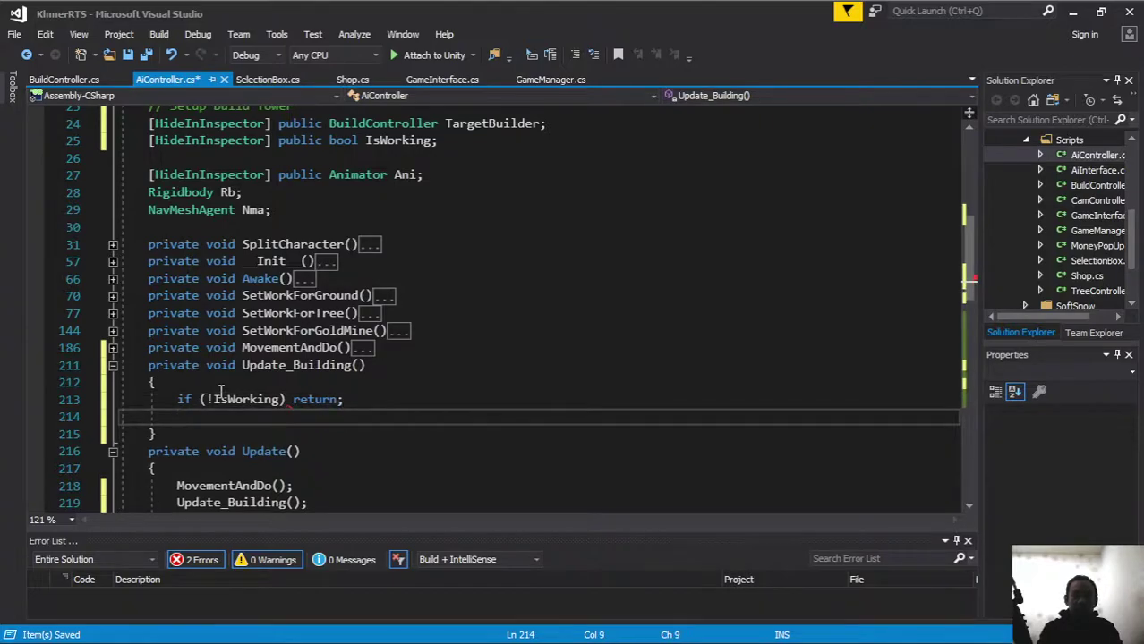
key("Return")
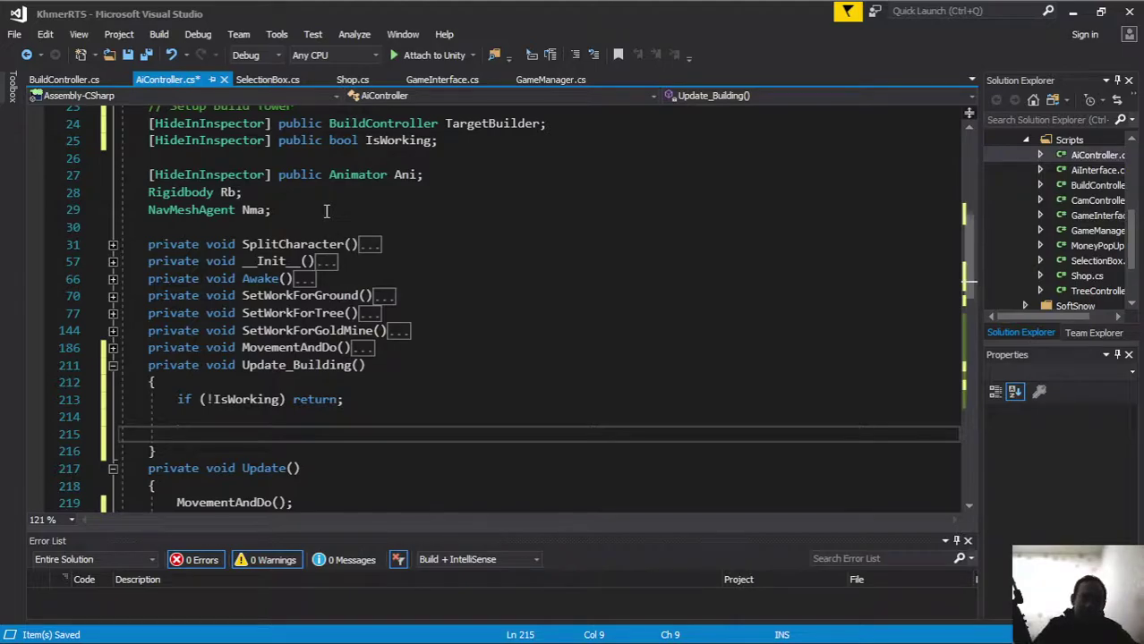
left_click(459, 141)
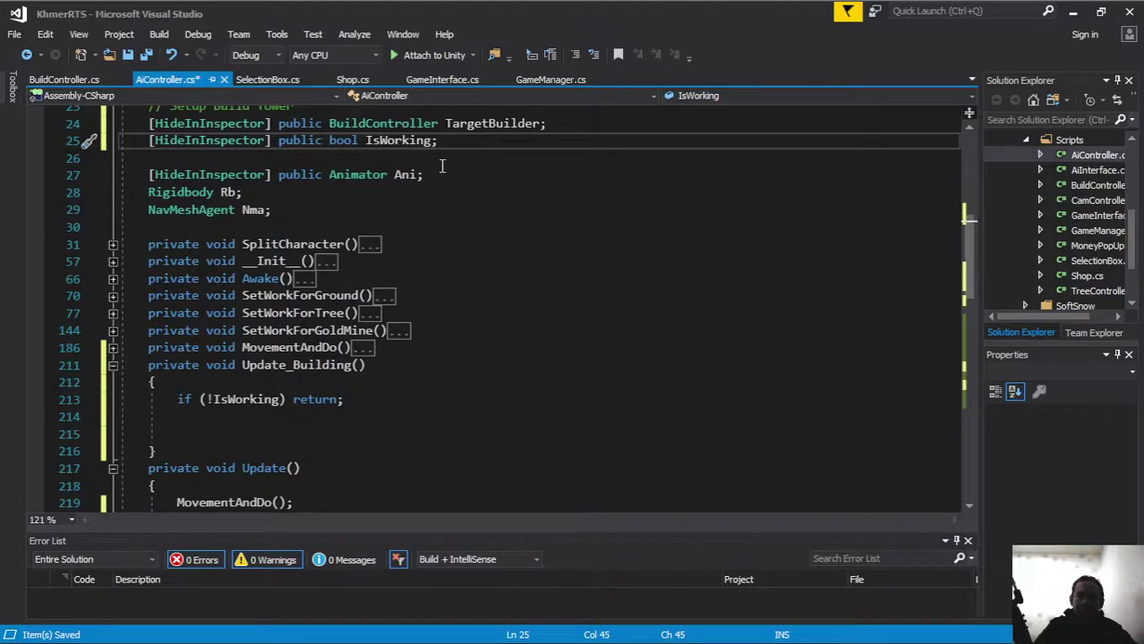
Declare private float DefaultWorkingTime = 2f; with a '// Sec' comment under IsWorking.
key("Return")
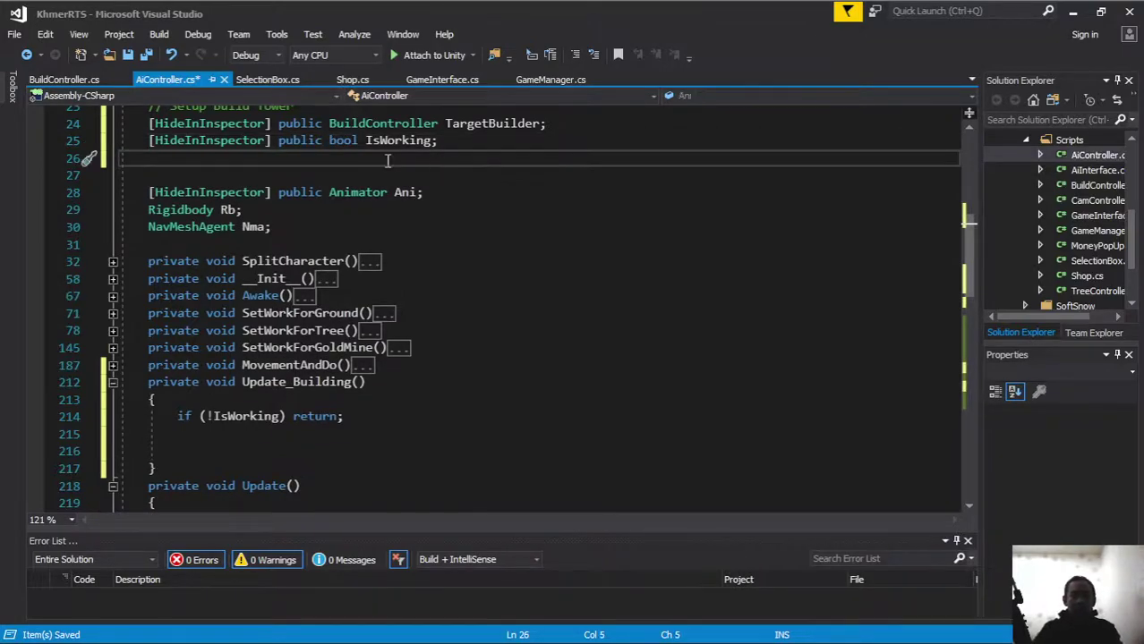
scroll(388, 160, "up", 2)
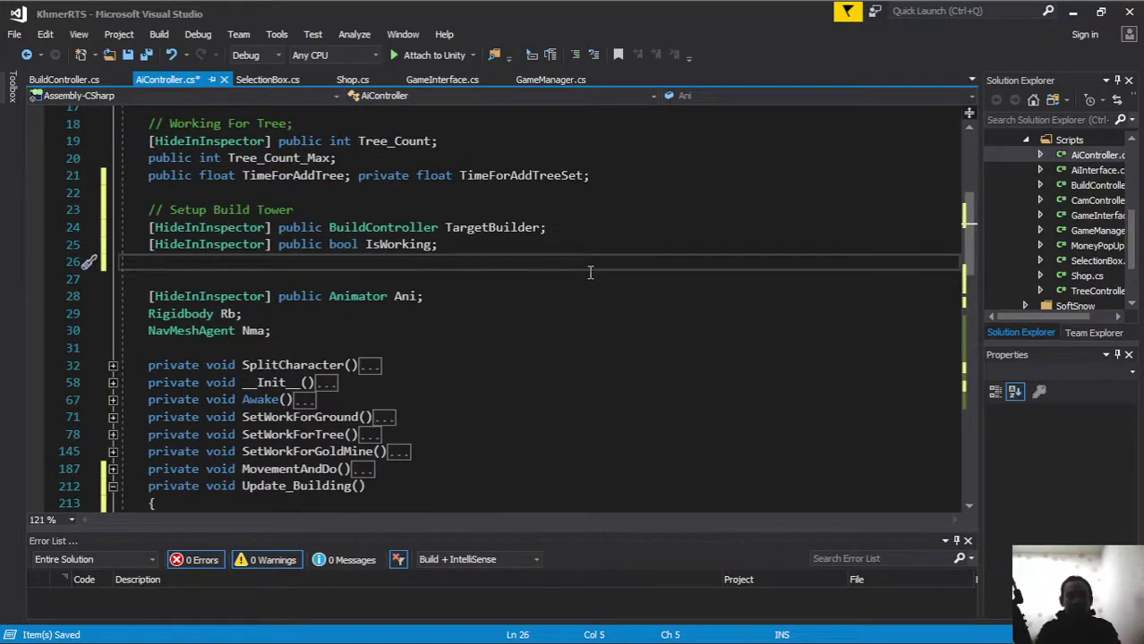
type("private")
type("loat ")
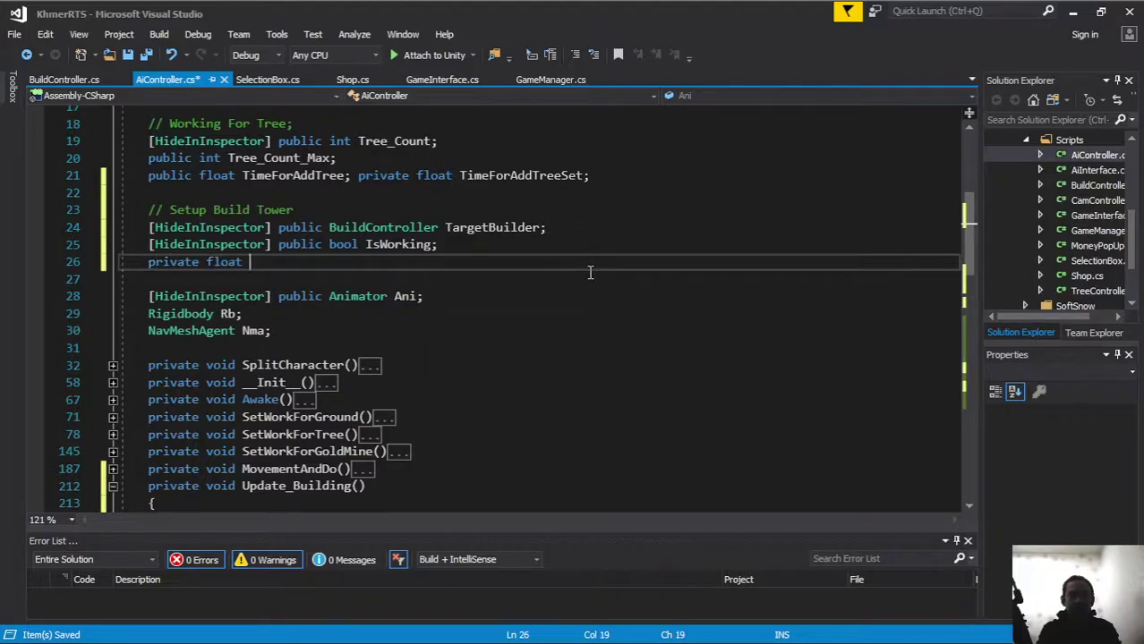
type("Dr")
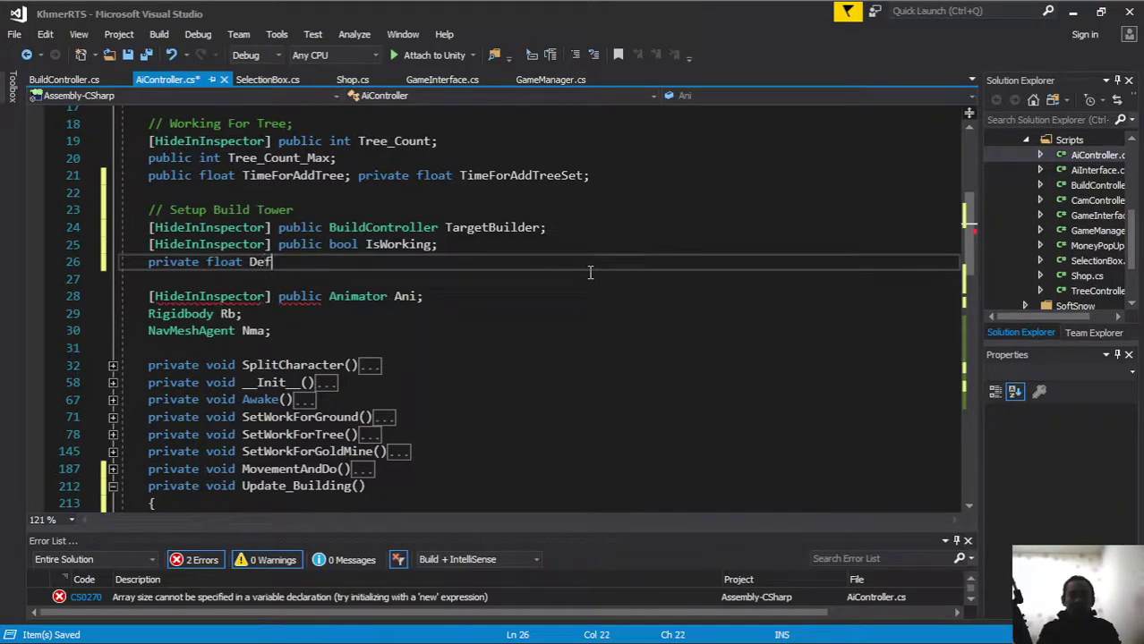
type("aul")
type("tWork")
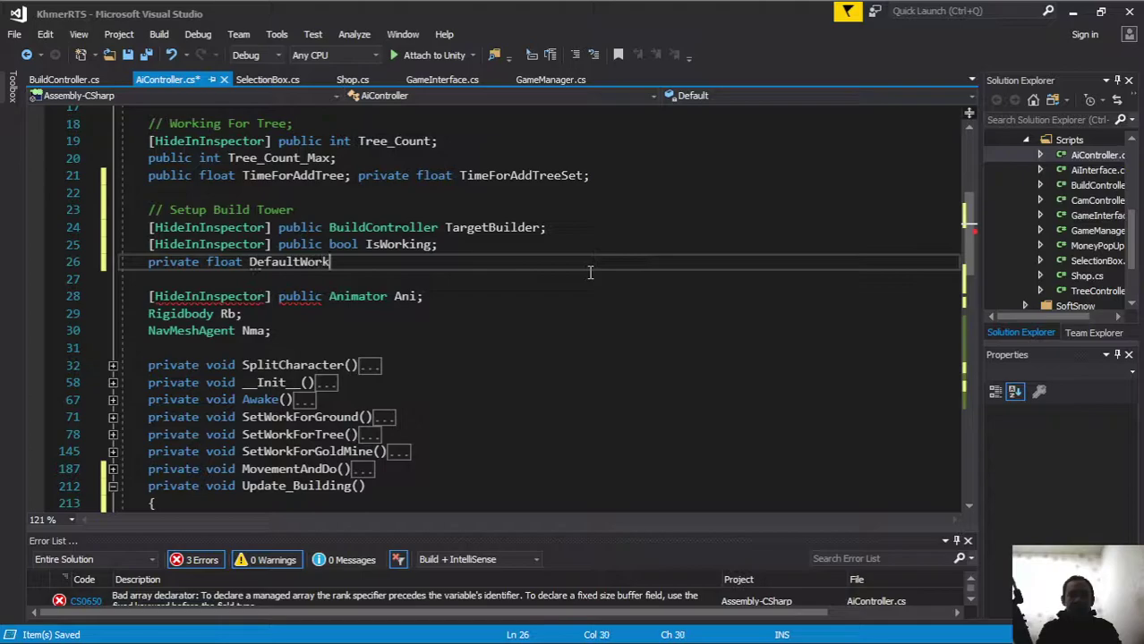
type("ingTime")
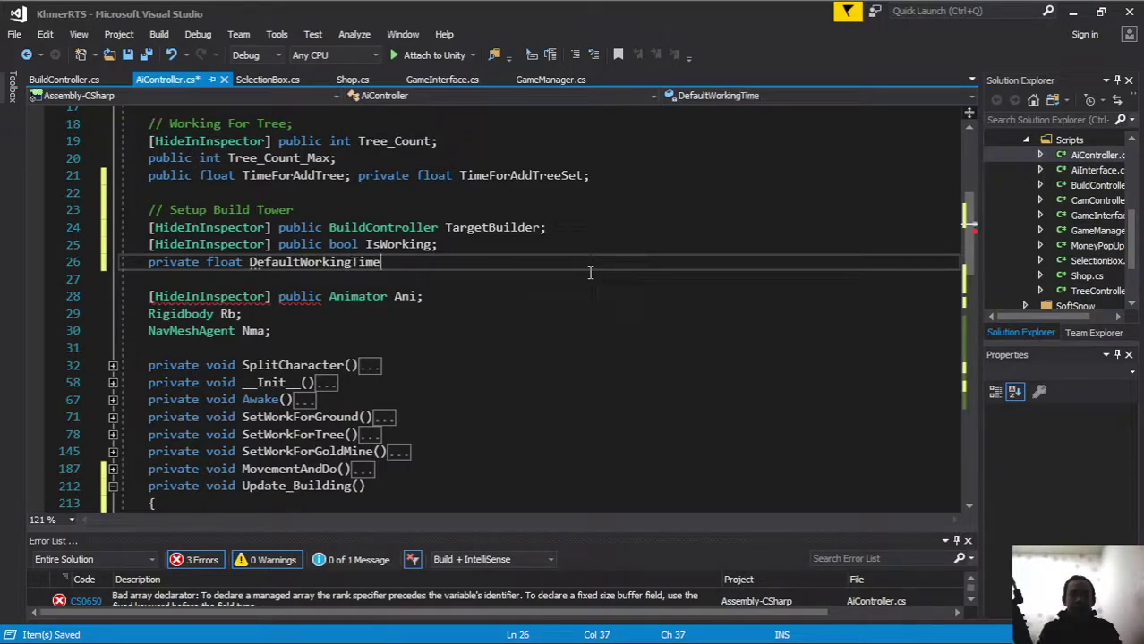
type(" = 2f;")
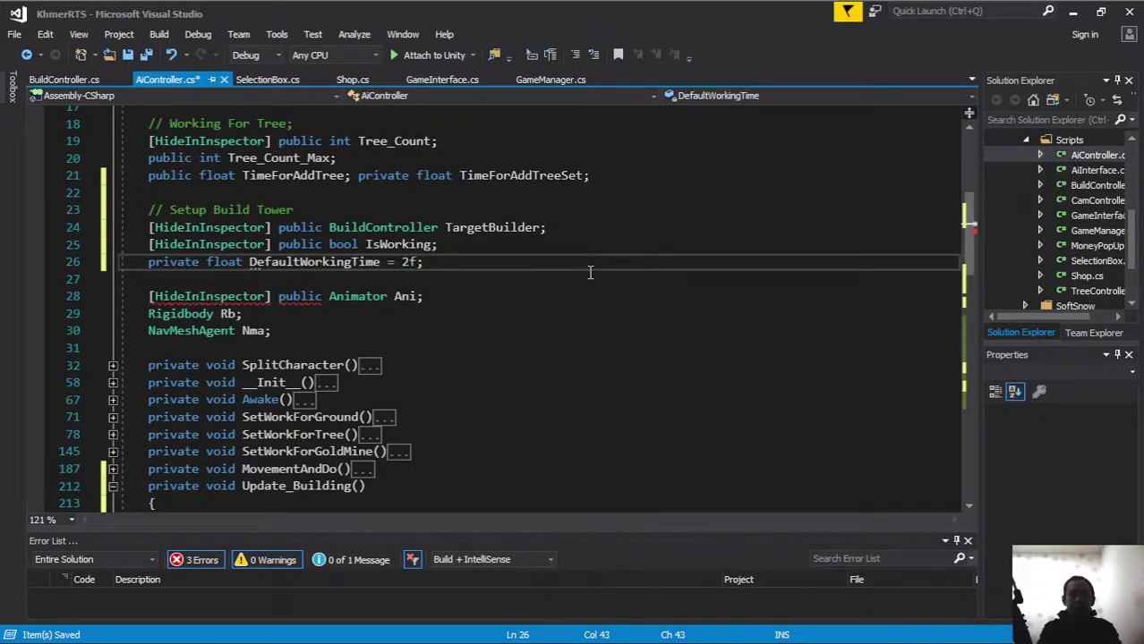
type(" // Sec")
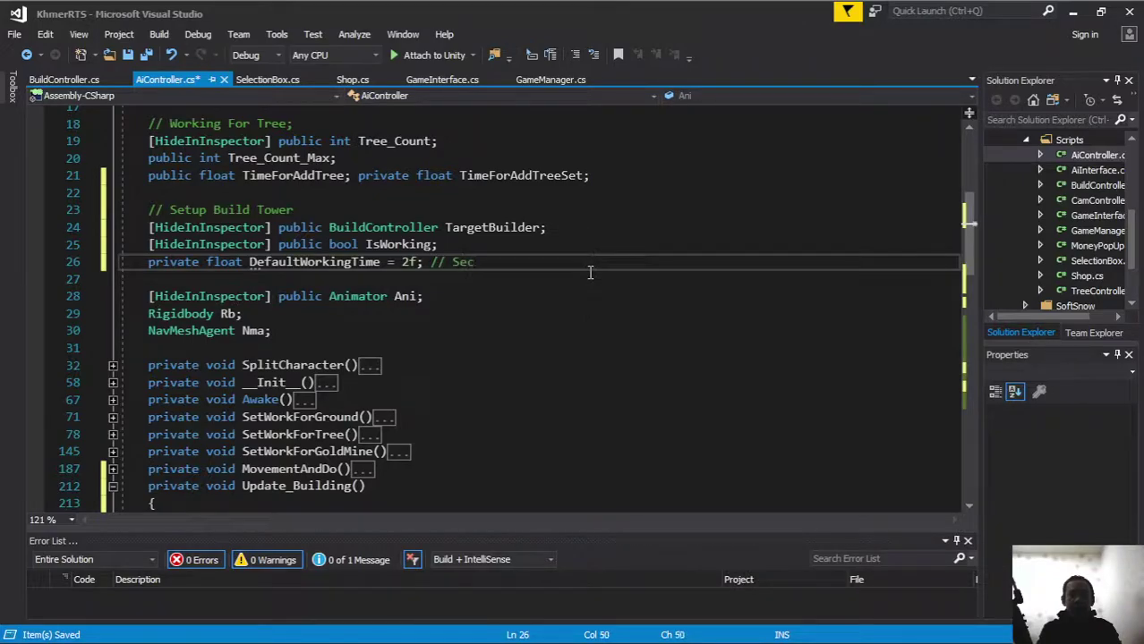
type("ond")
key("BackSpace")
key("BackSpace")
key("BackSpace")
key("BackSpace")
scroll(518, 273, "down", 5)
In Update_Building, count down with DefaultWorkingTime -= Time.deltaTime;.
scroll(402, 255, "down", 1)
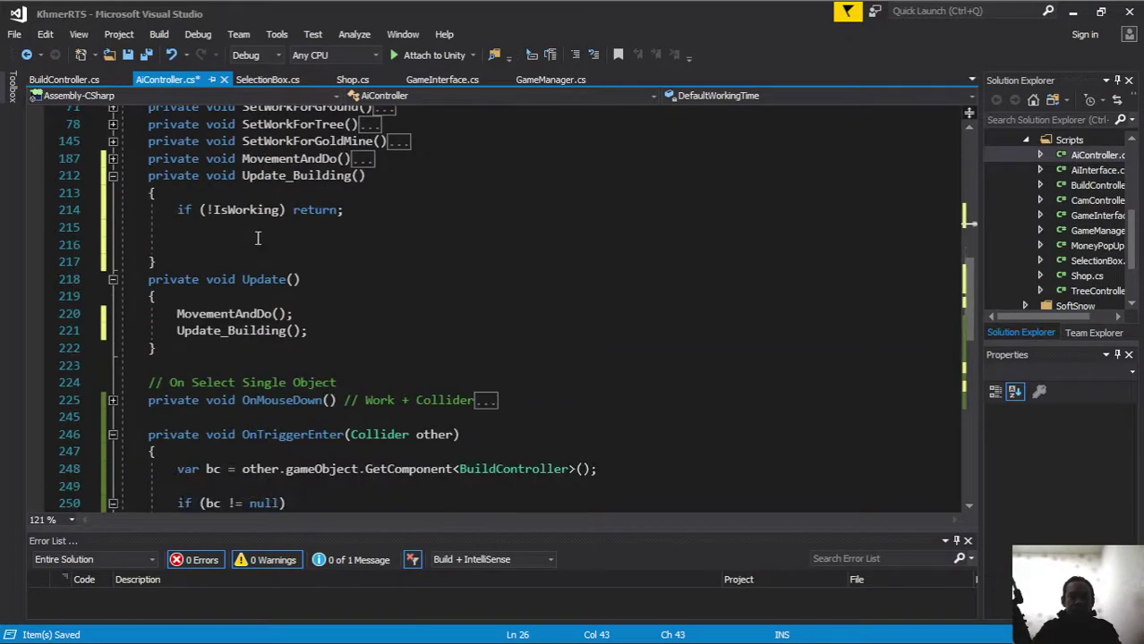
left_click(247, 240)
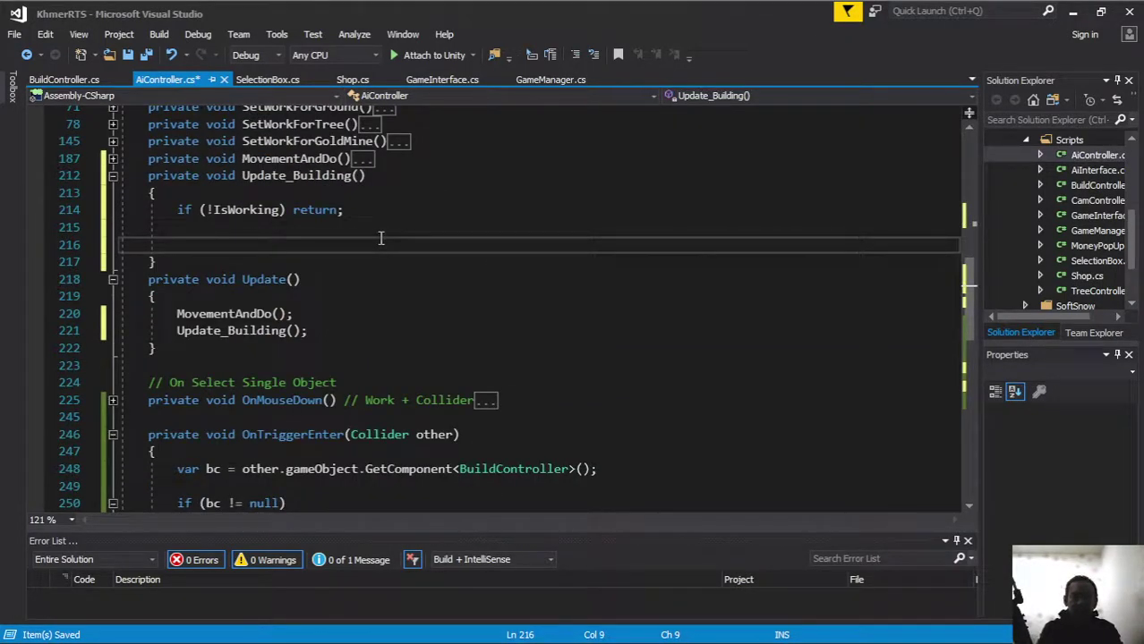
type("workde")
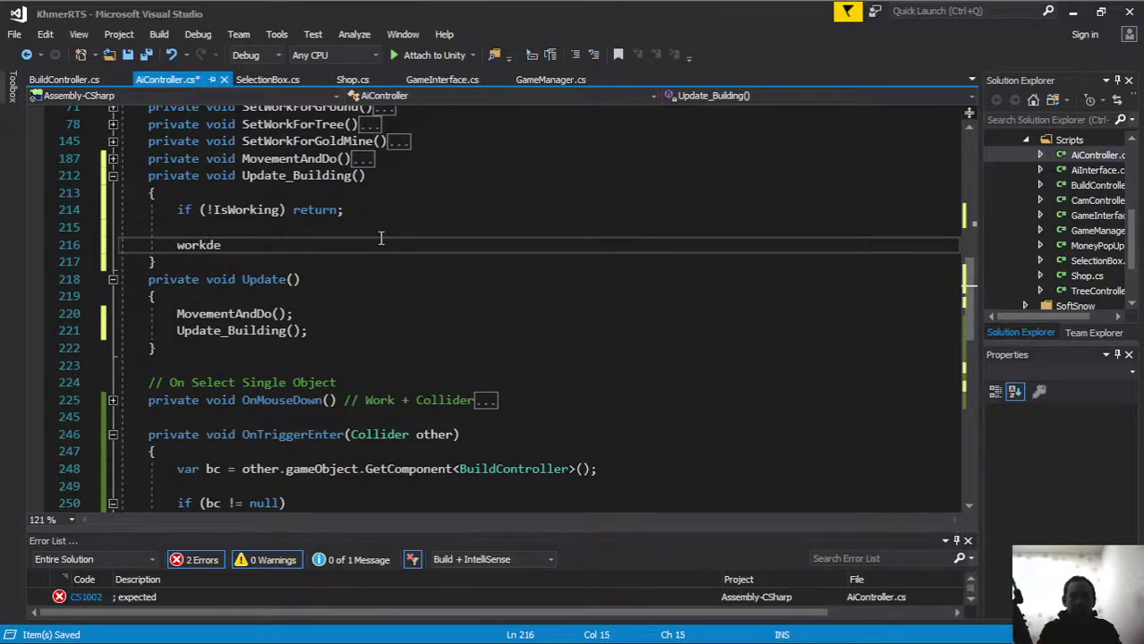
key("Tab")
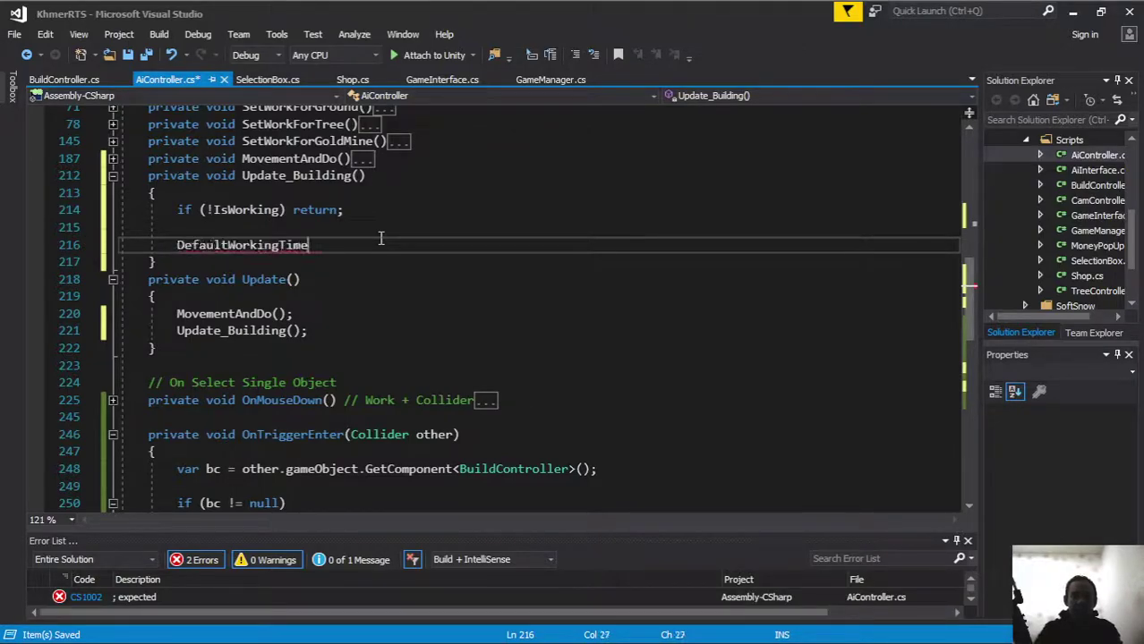
scroll(380, 239, "up", 3)
scroll(340, 224, "up", 1)
scroll(313, 212, "up", 1)
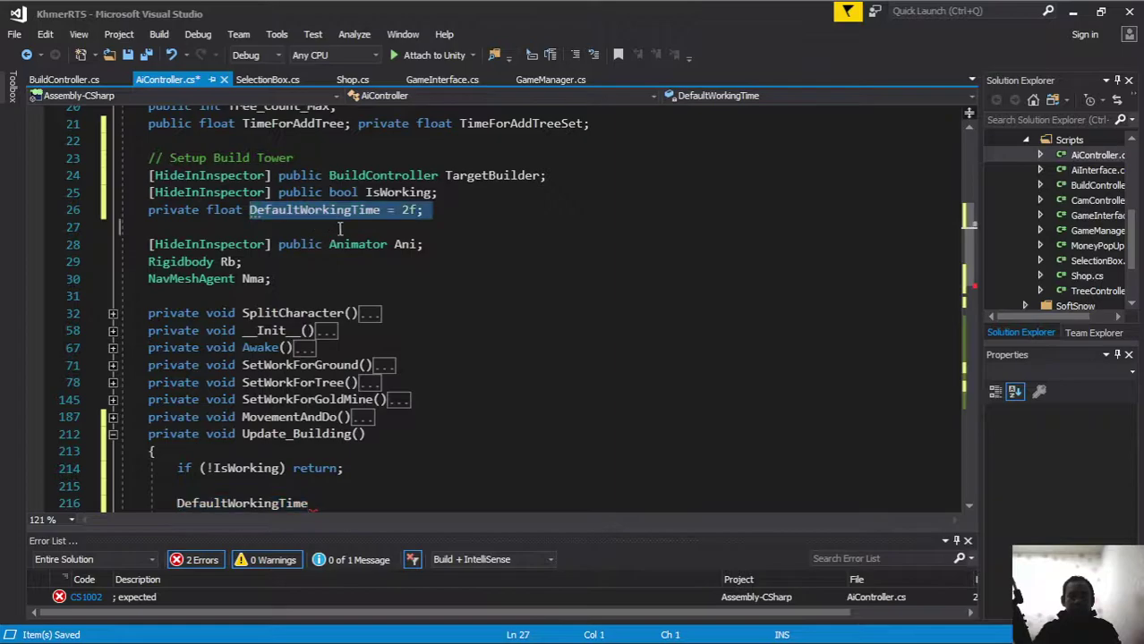
scroll(340, 260, "down", 3)
left_click(338, 333)
left_click(343, 351)
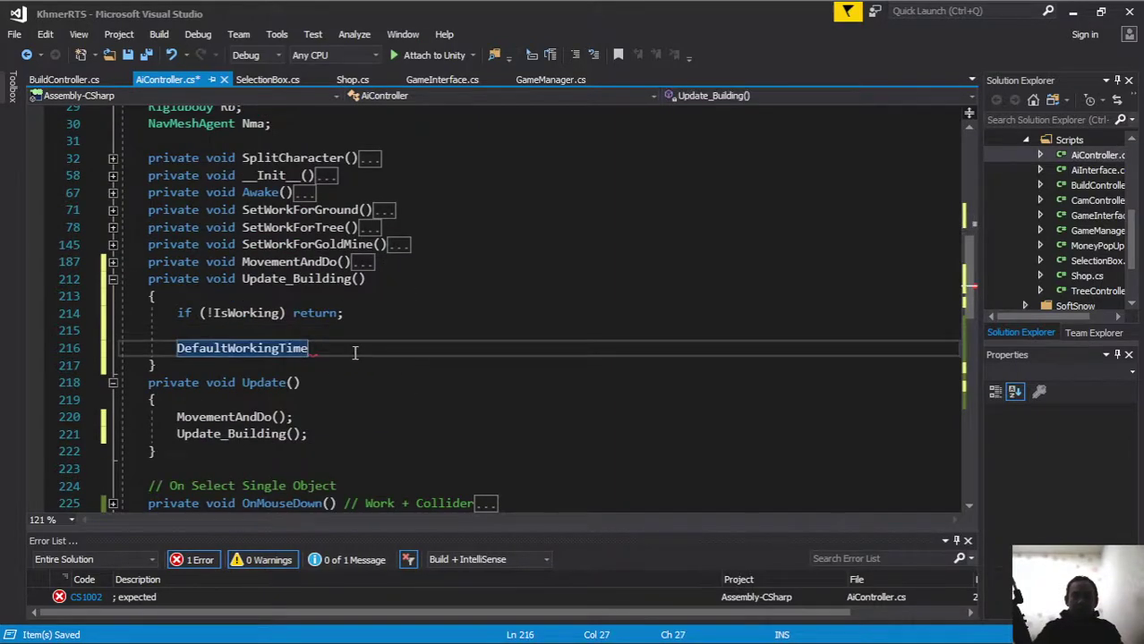
type("-= Tim")
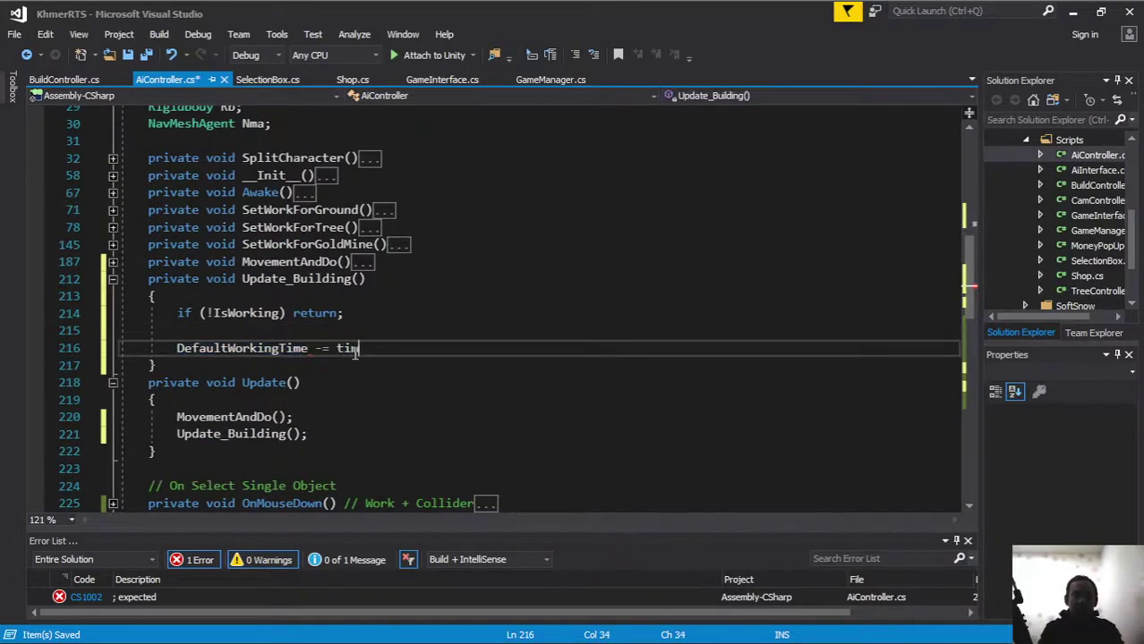
type("e.deltaTime;")
key("Return")
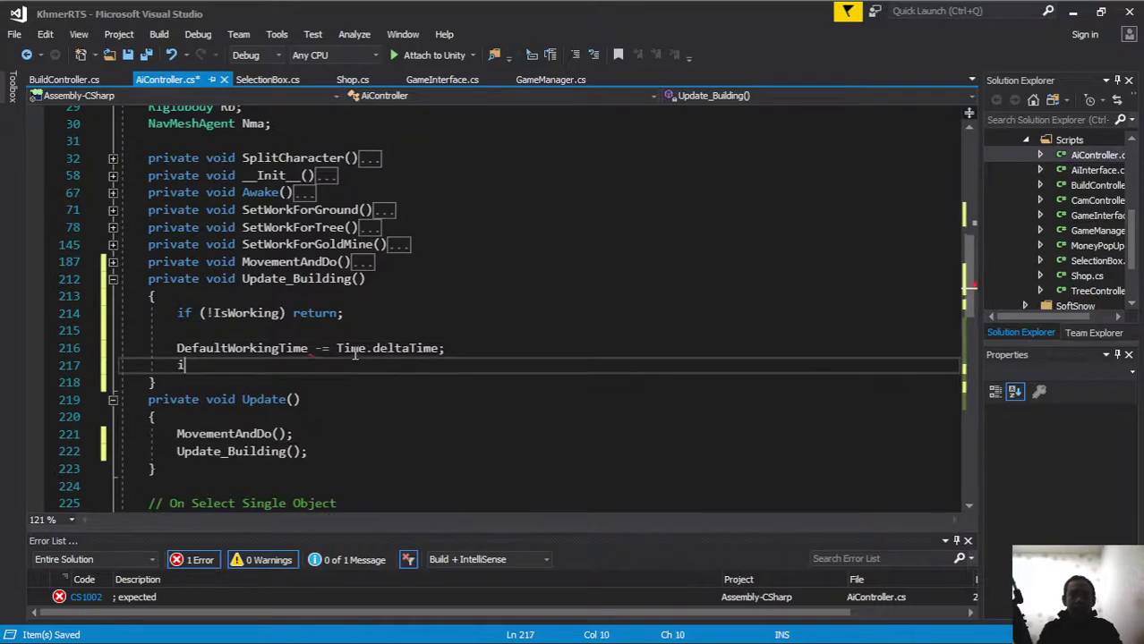
Add an if (DefaultWorkingTime <= 0) block after the countdown.
type("if")
key("Tab")
key("Tab")
type("d")
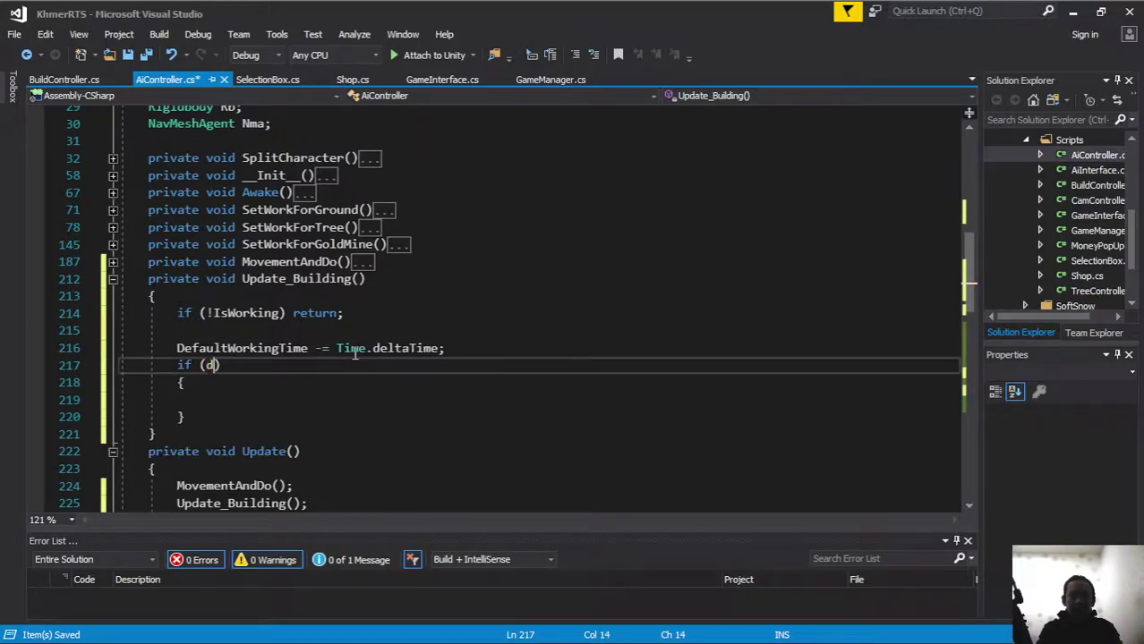
type("w")
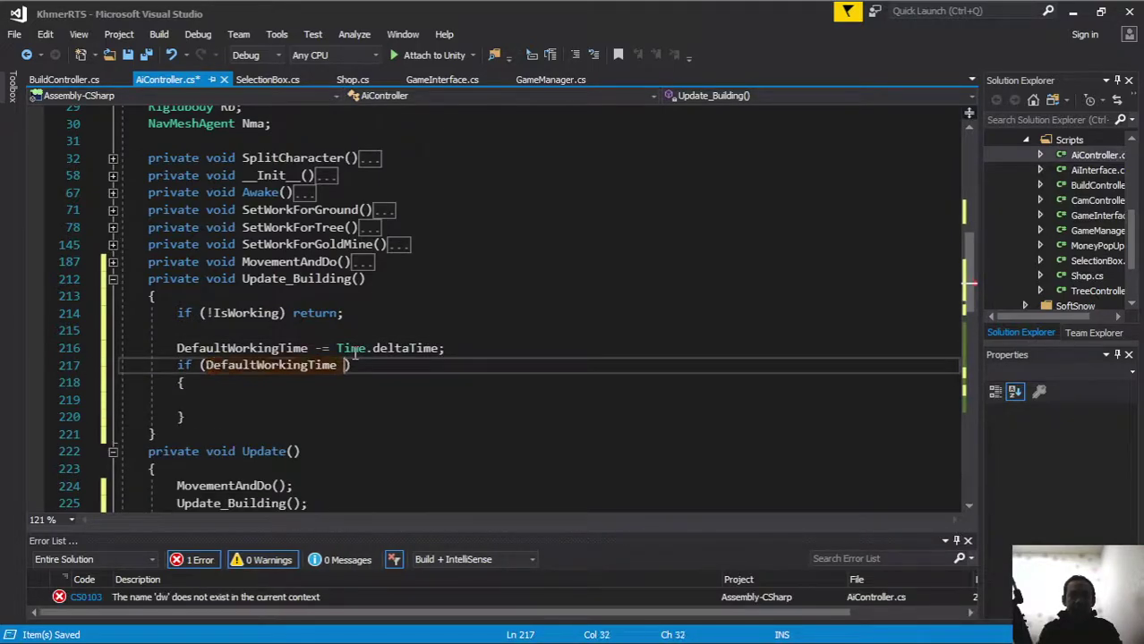
type(" <= 0")
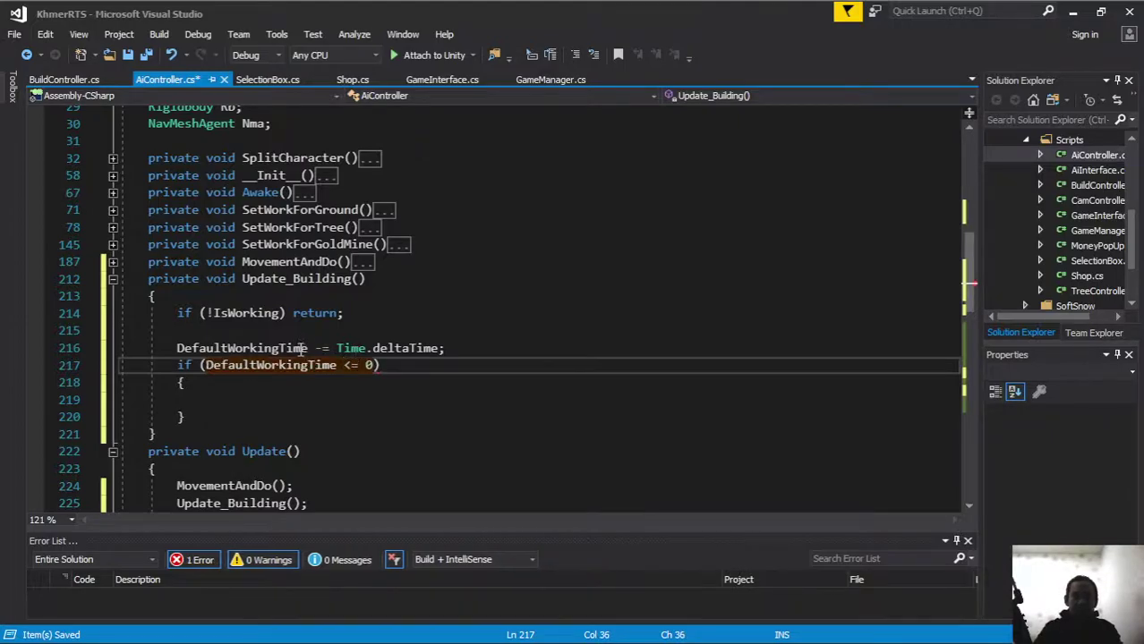
left_click(255, 399)
scroll(239, 340, "up", 4)
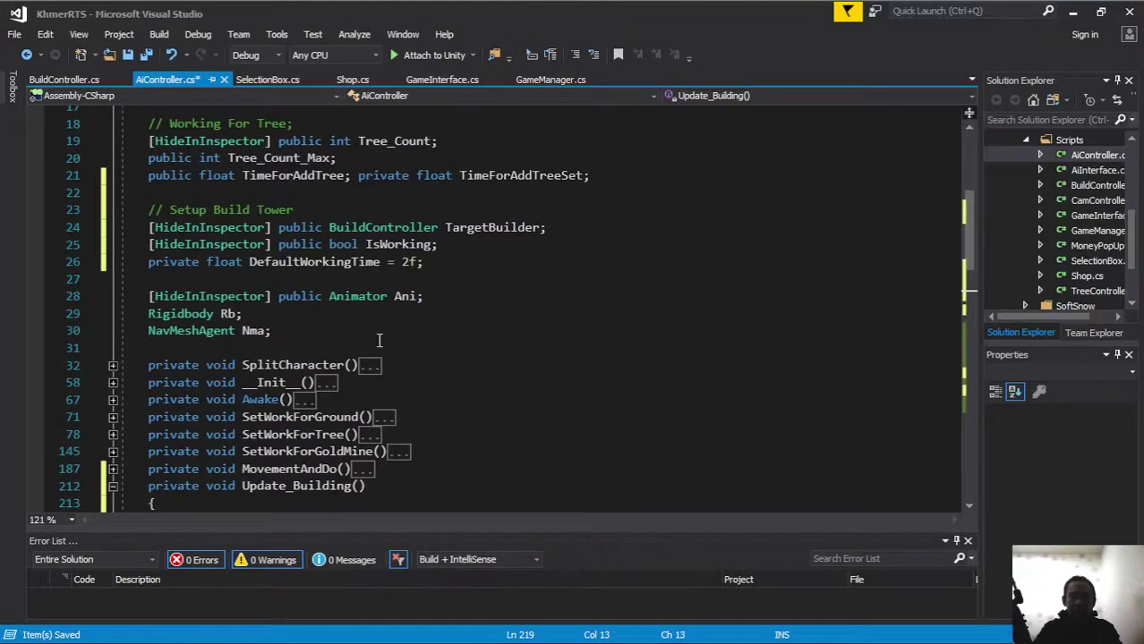
left_click_drag(251, 262, 442, 268)
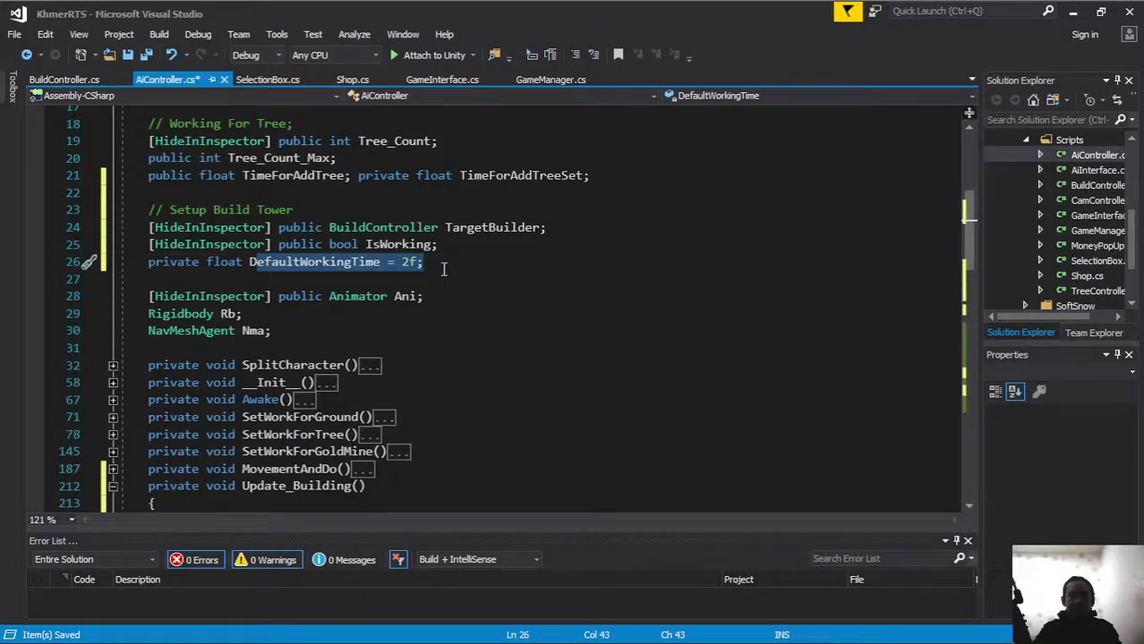
scroll(442, 268, "down", 7)
Reset DefaultWorkingTime = 2f; inside the if block.
left_click(299, 249)
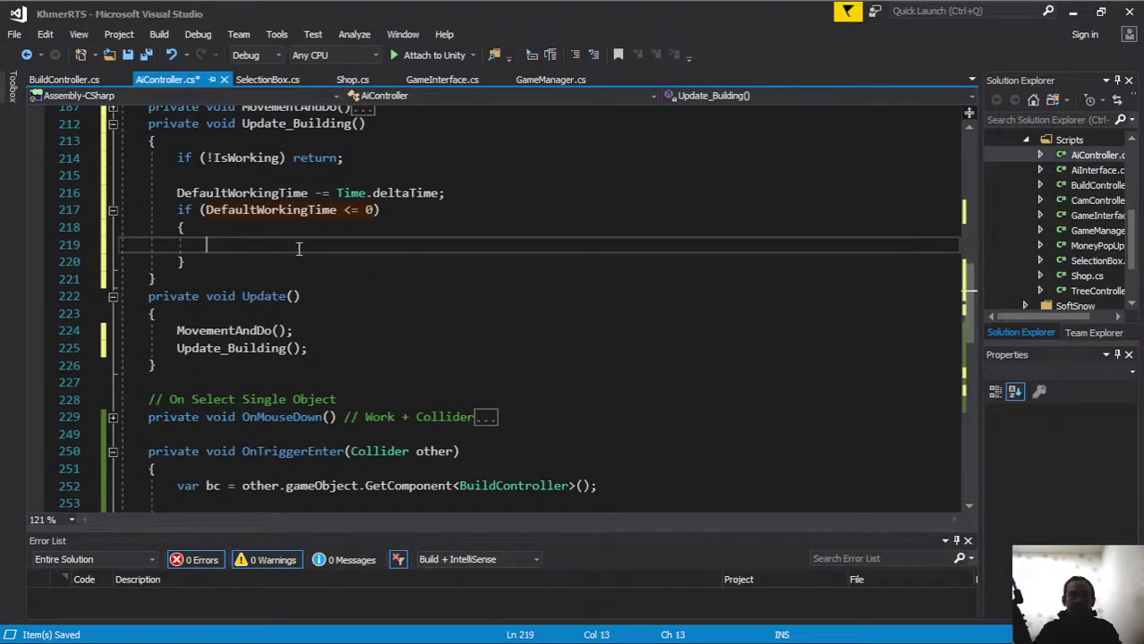
type("def")
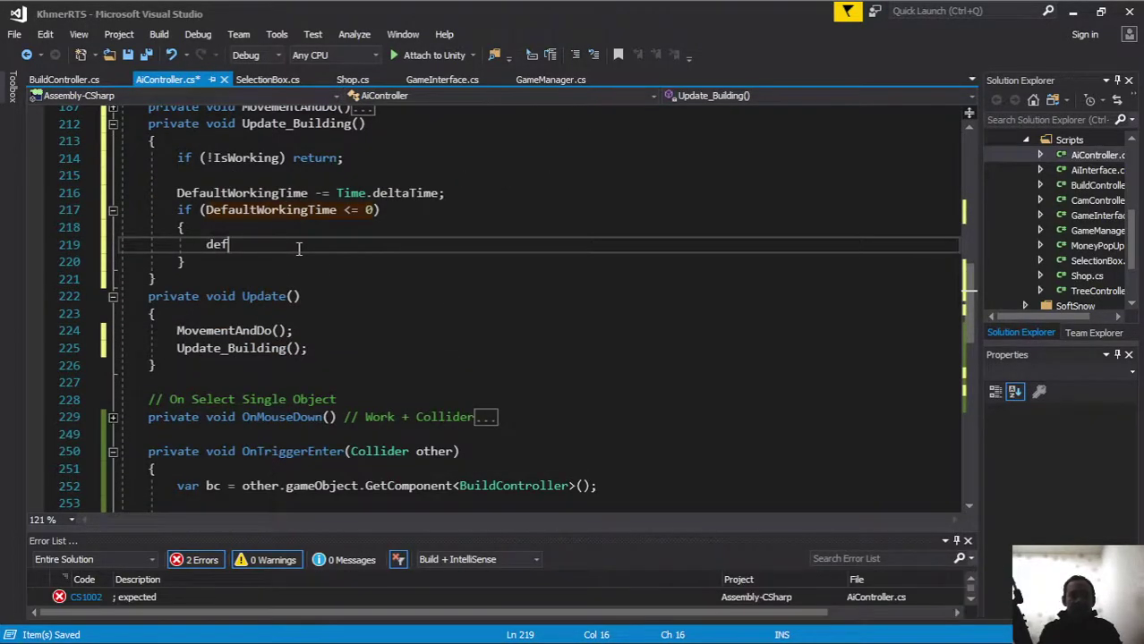
key("BackSpace")
key("BackSpace")
type("w")
key("Tab")
type("= 2")
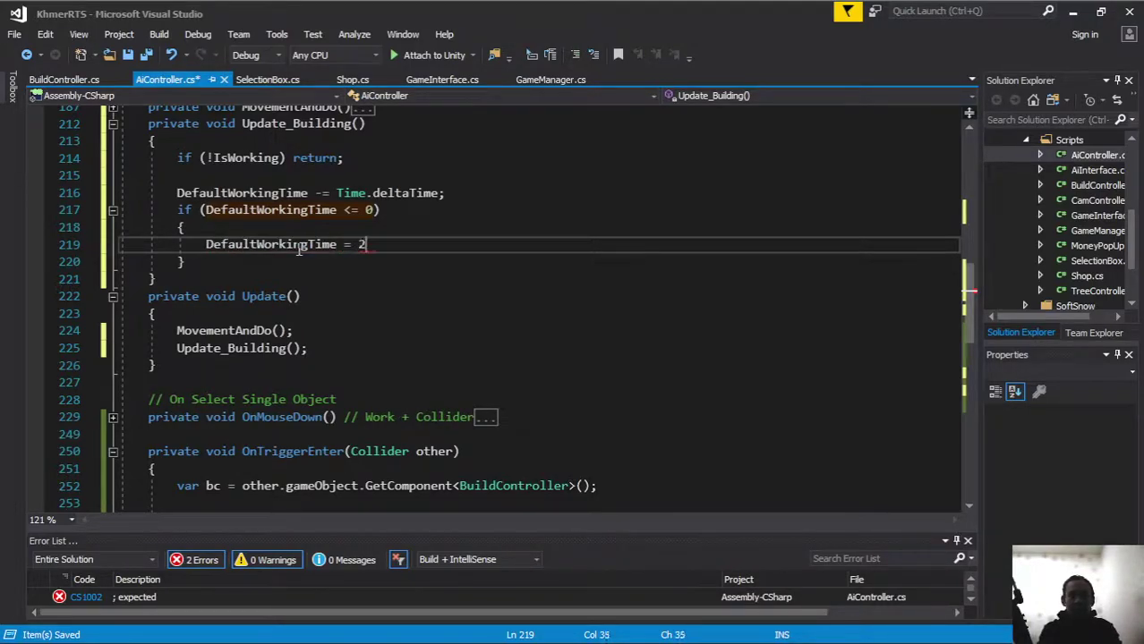
type("f")
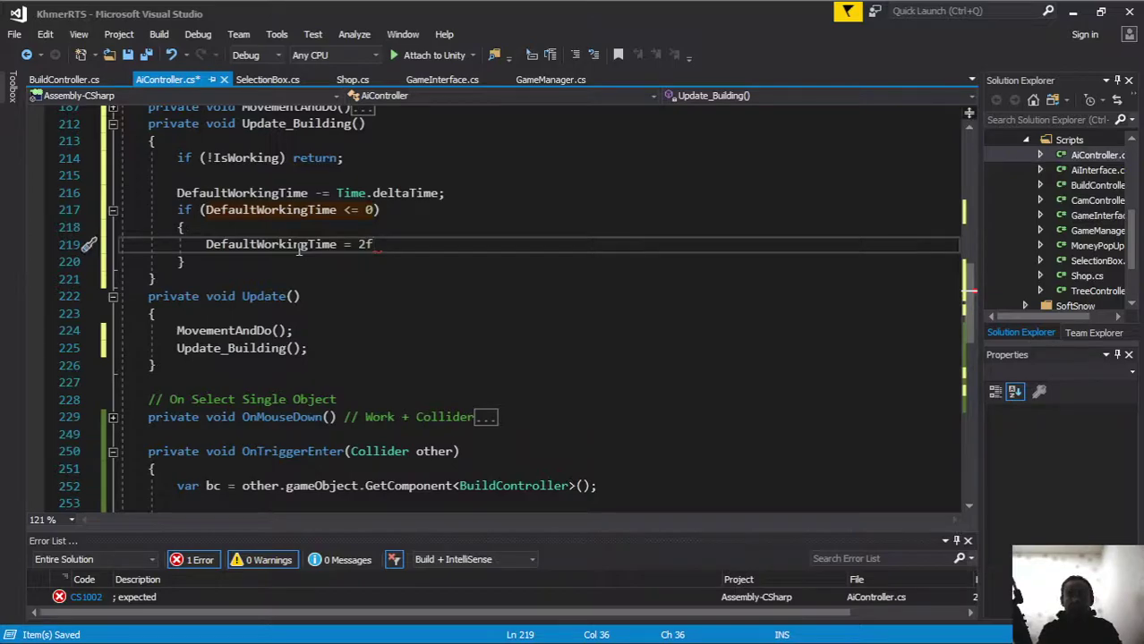
key("Return")
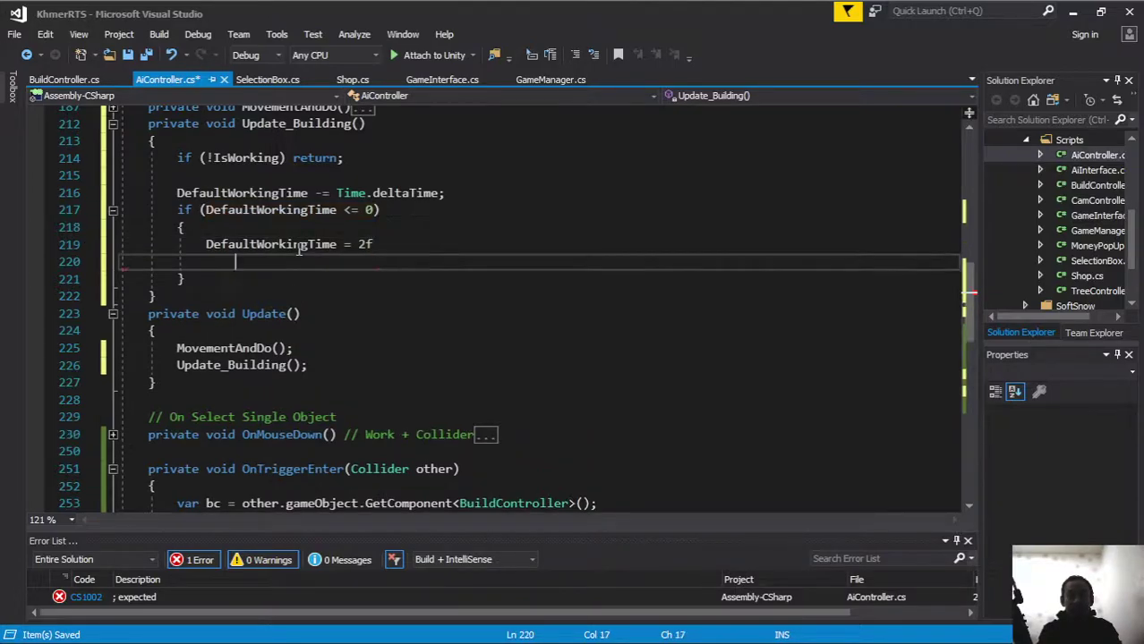
key("Up")
key("End")
type(";")
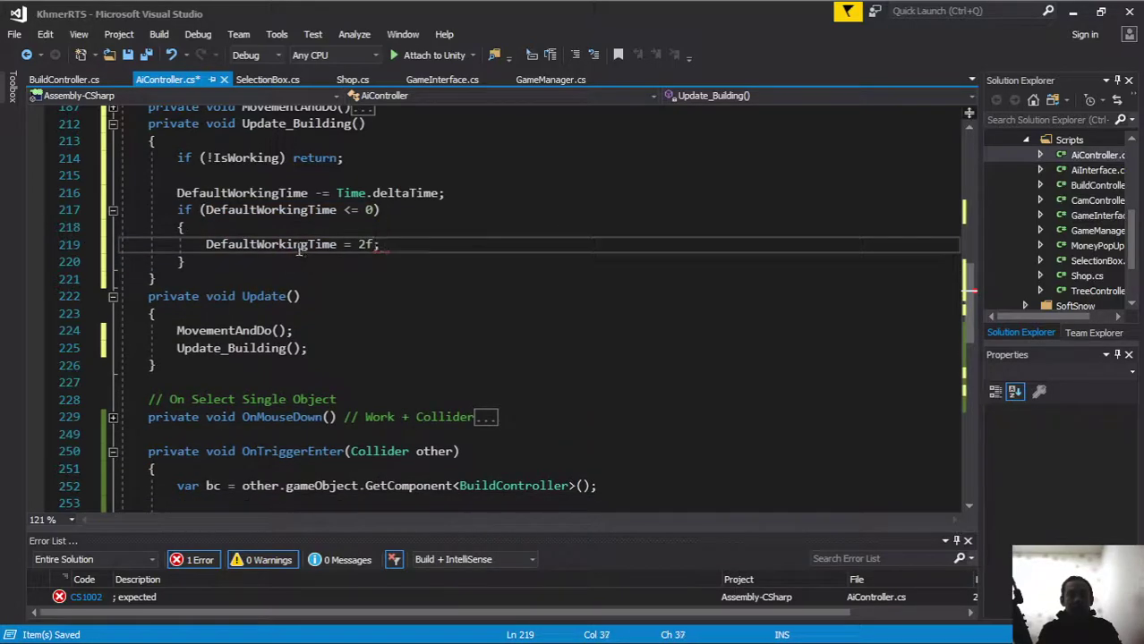
key("Down")
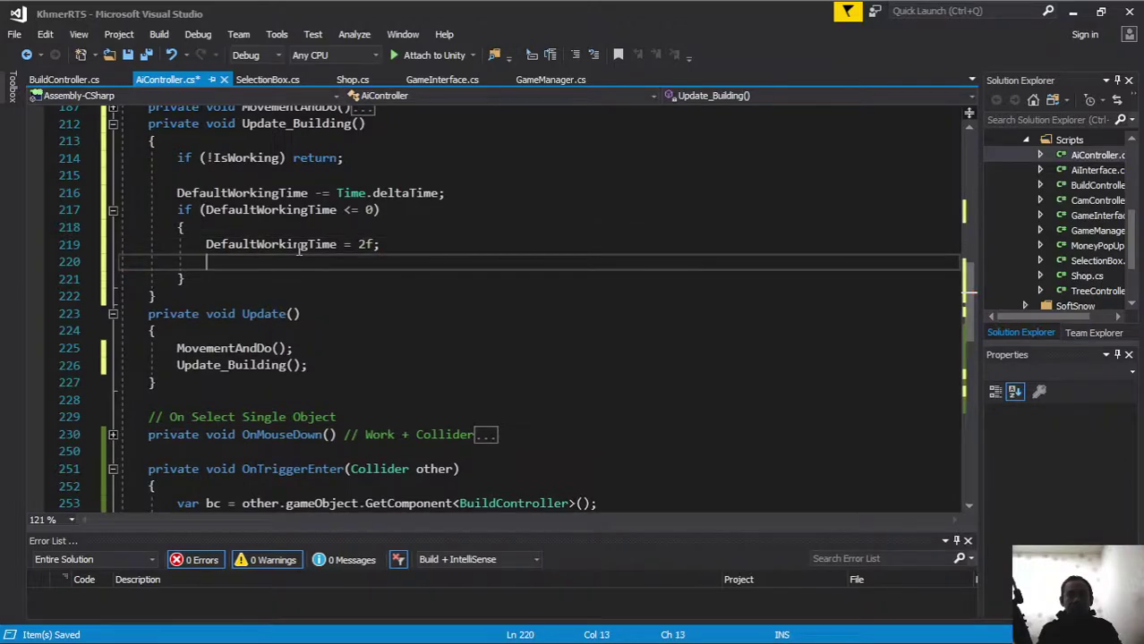
Check the TargetBuilder field declaration near the top of the class.
scroll(300, 251, "up", 5)
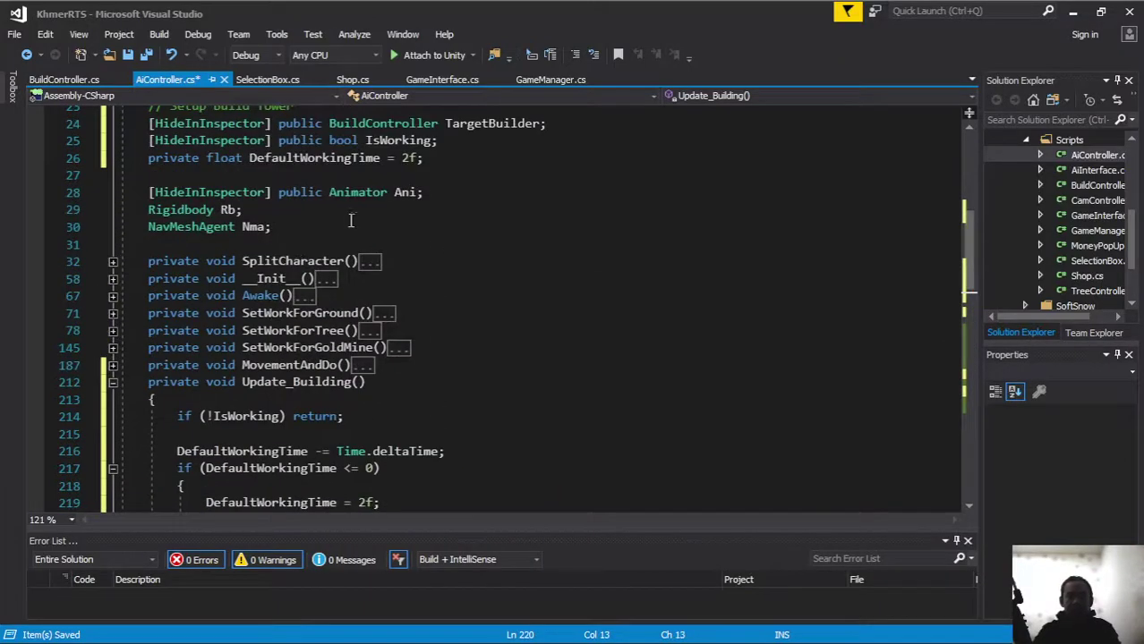
scroll(350, 219, "up", 3)
left_click(473, 231)
double_click(472, 230)
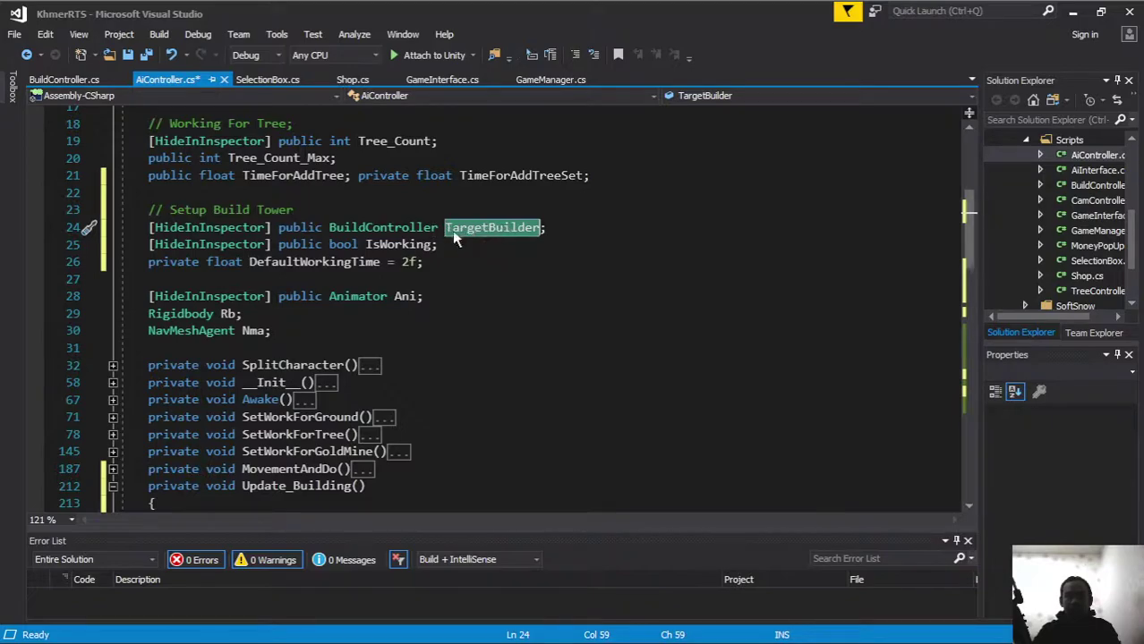
scroll(422, 234, "down", 2)
Inside the if block, call TargetBuilder.Increase_Hp(Random.Range(10, 25));.
scroll(358, 251, "down", 5)
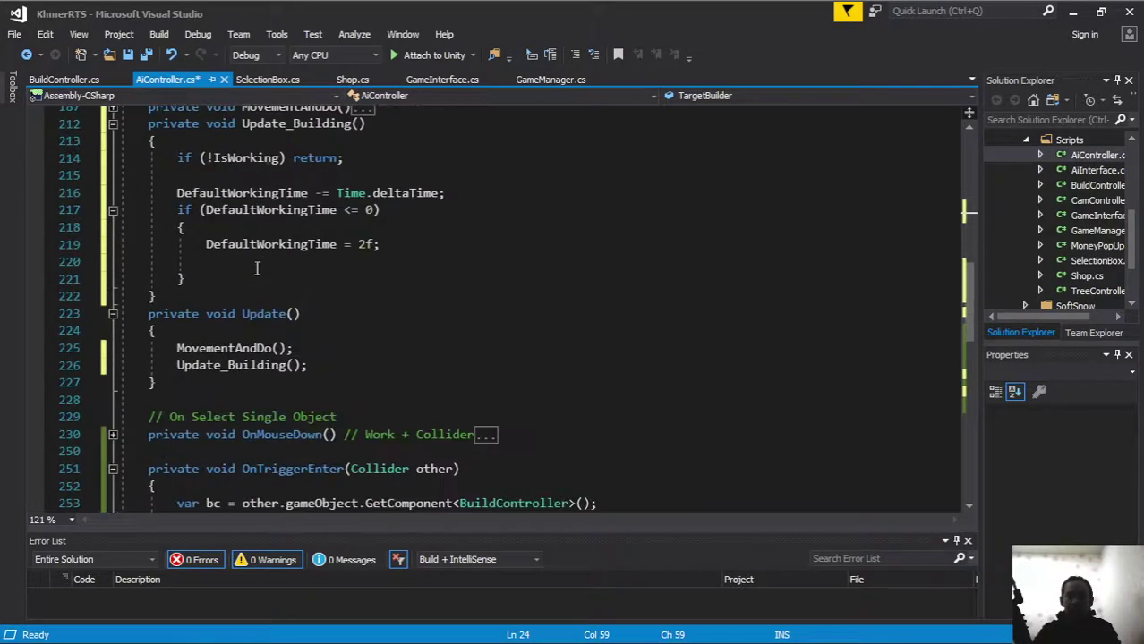
left_click(235, 266)
type("ta")
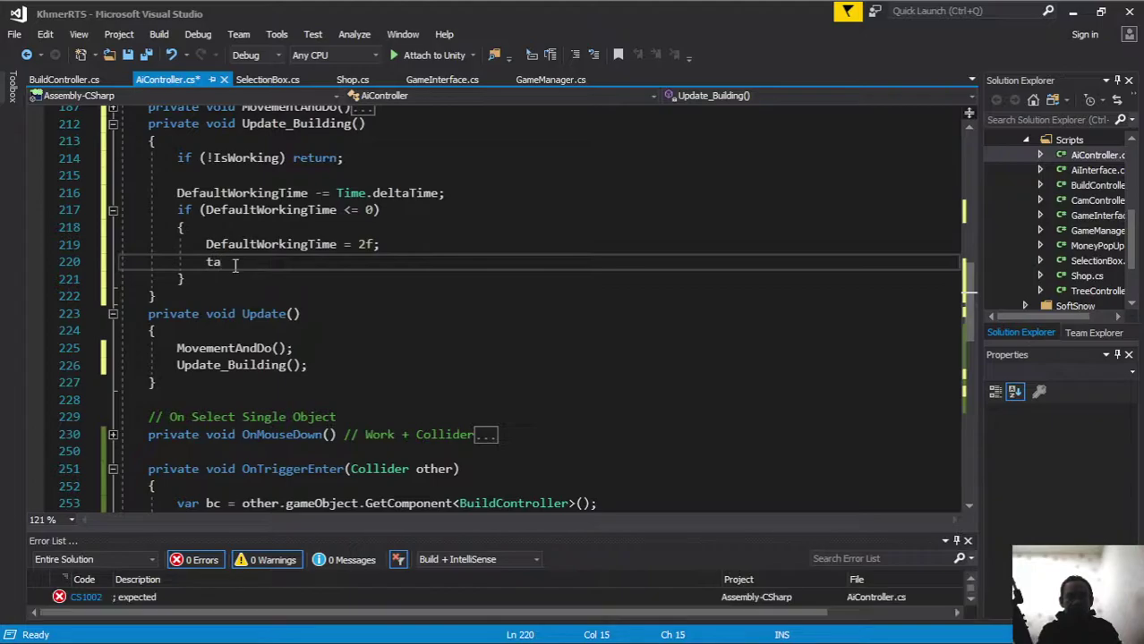
type("b")
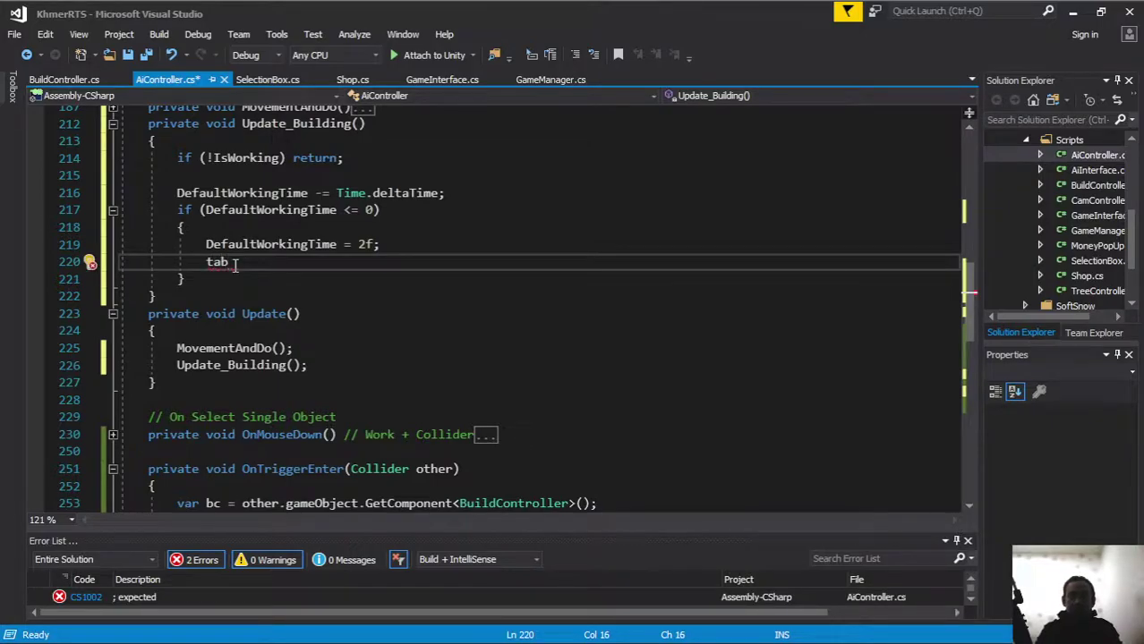
key("ctrl+space")
type(".in")
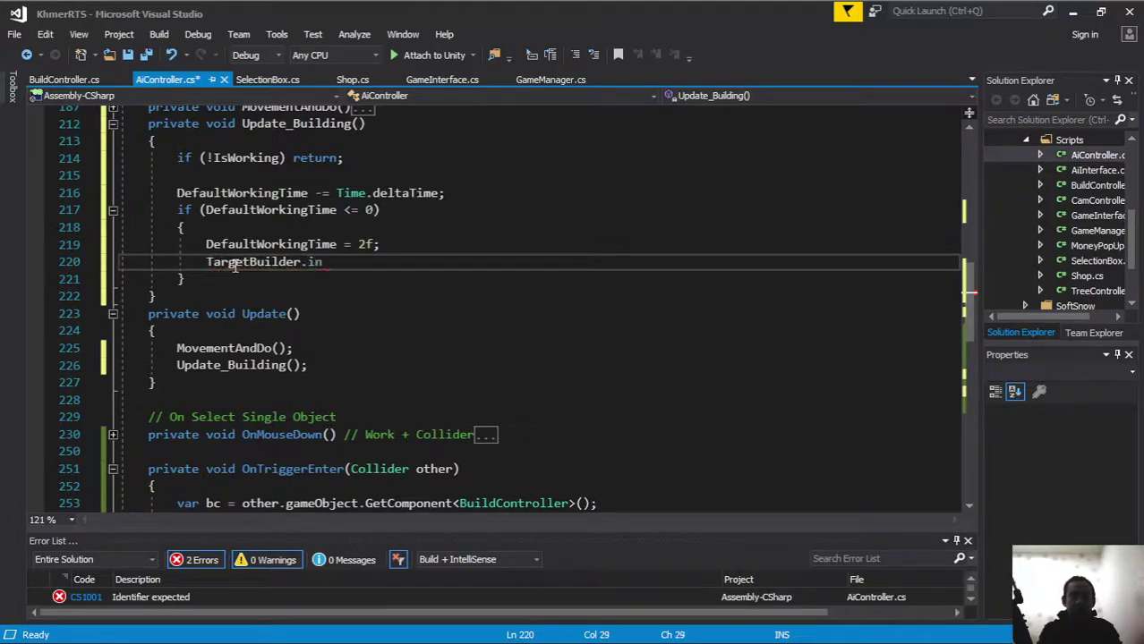
key("Tab")
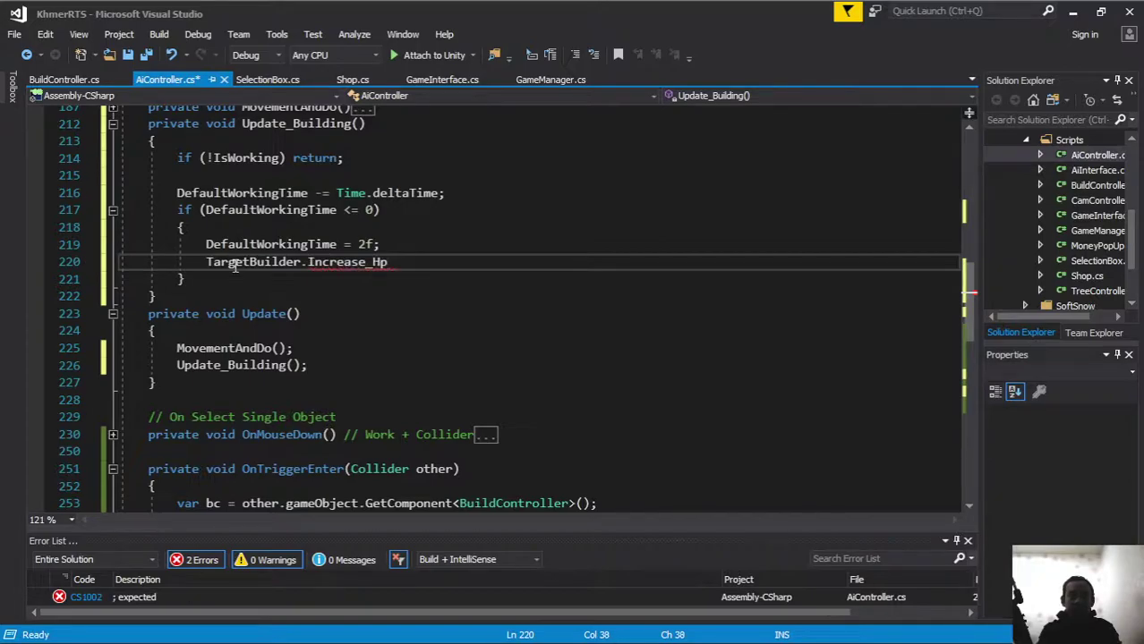
type("(")
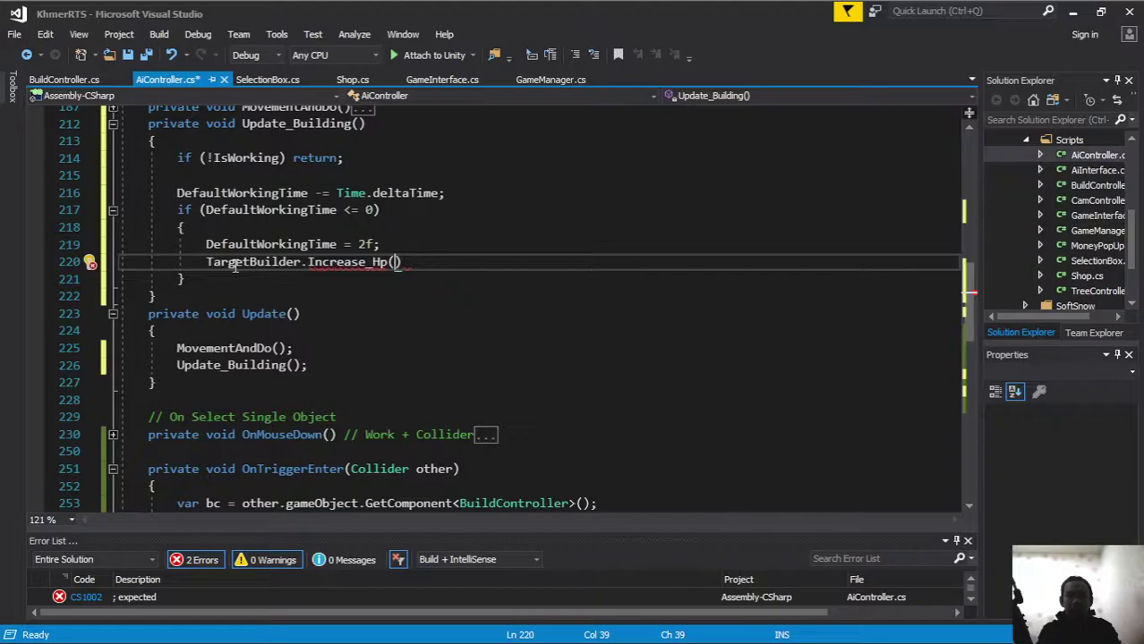
type("20")
key("BackSpace")
key("BackSpace")
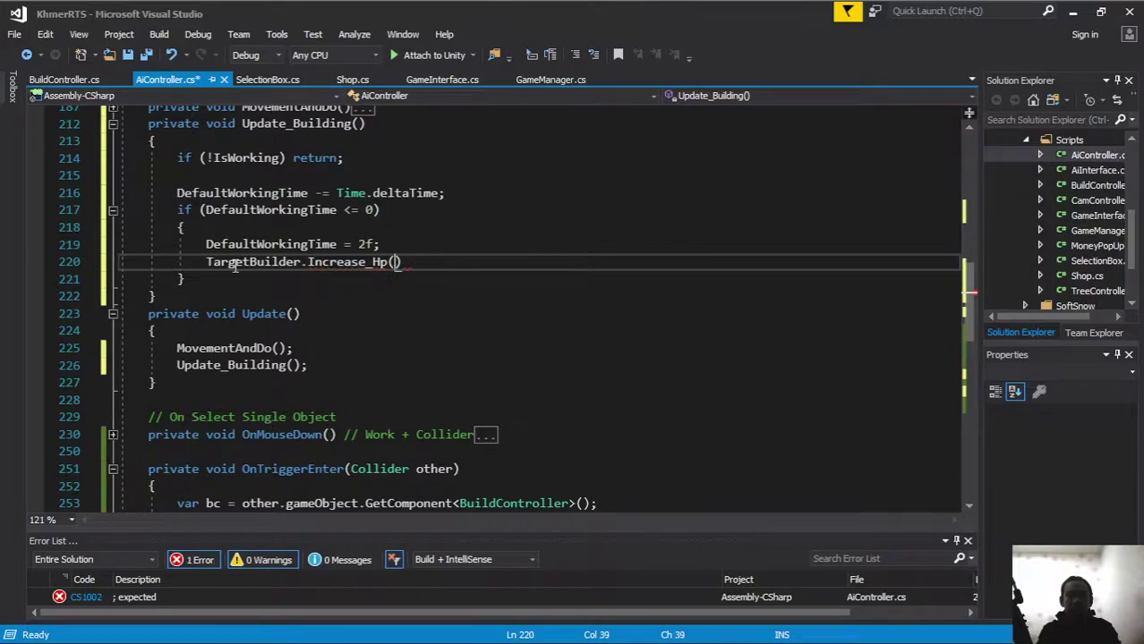
type("50")
key("BackSpace")
key("BackSpace")
type("r")
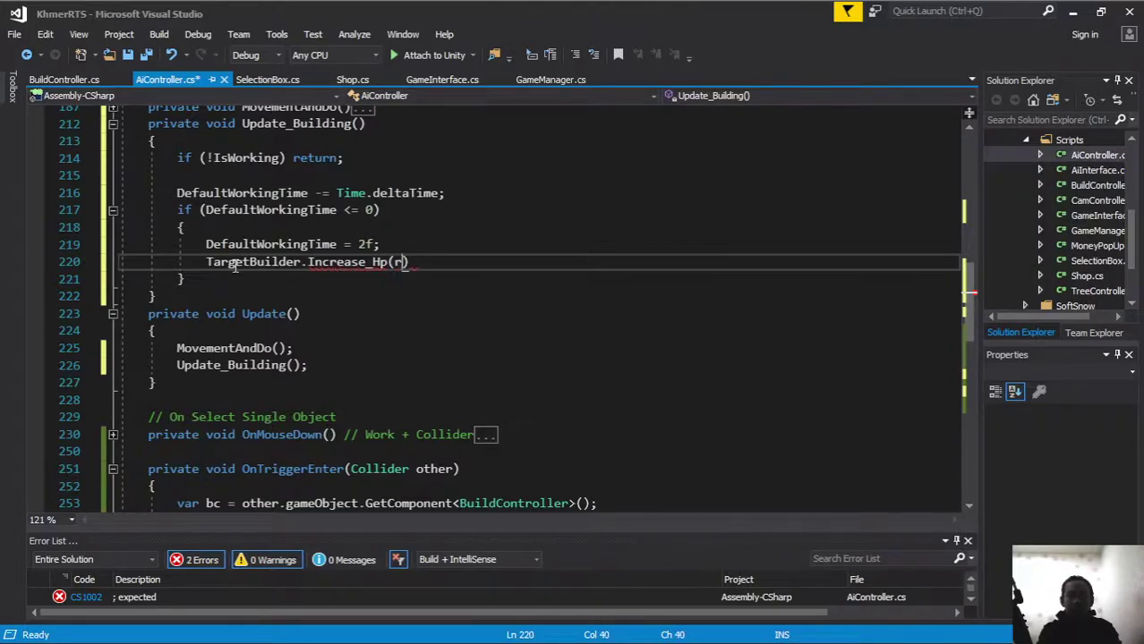
type("an")
key("Tab")
type(".ra")
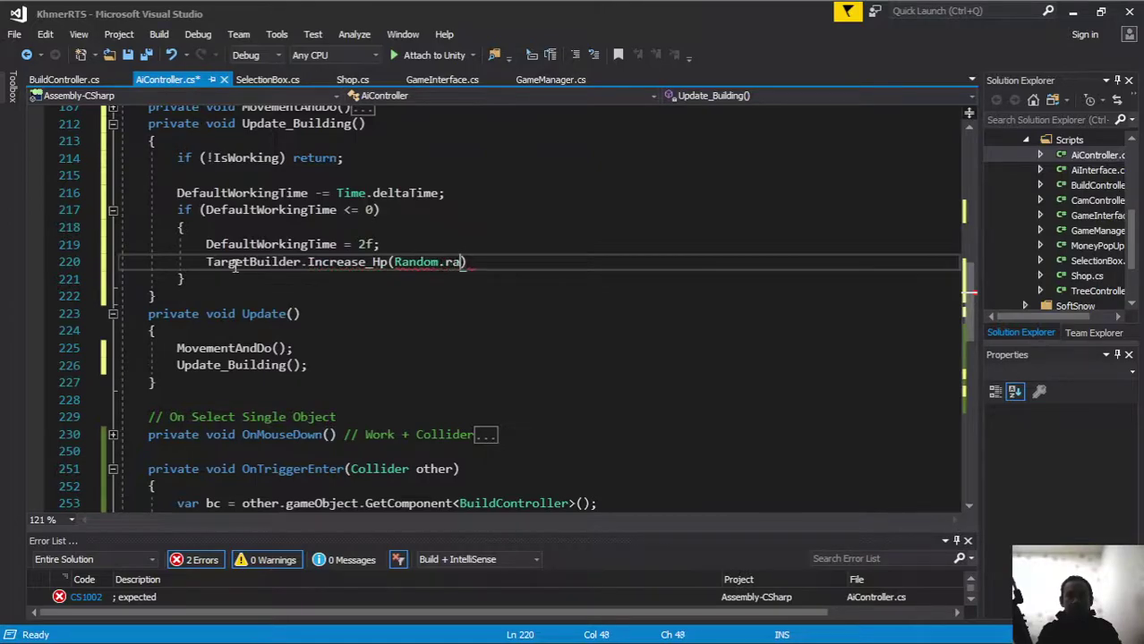
type("n")
key("Tab")
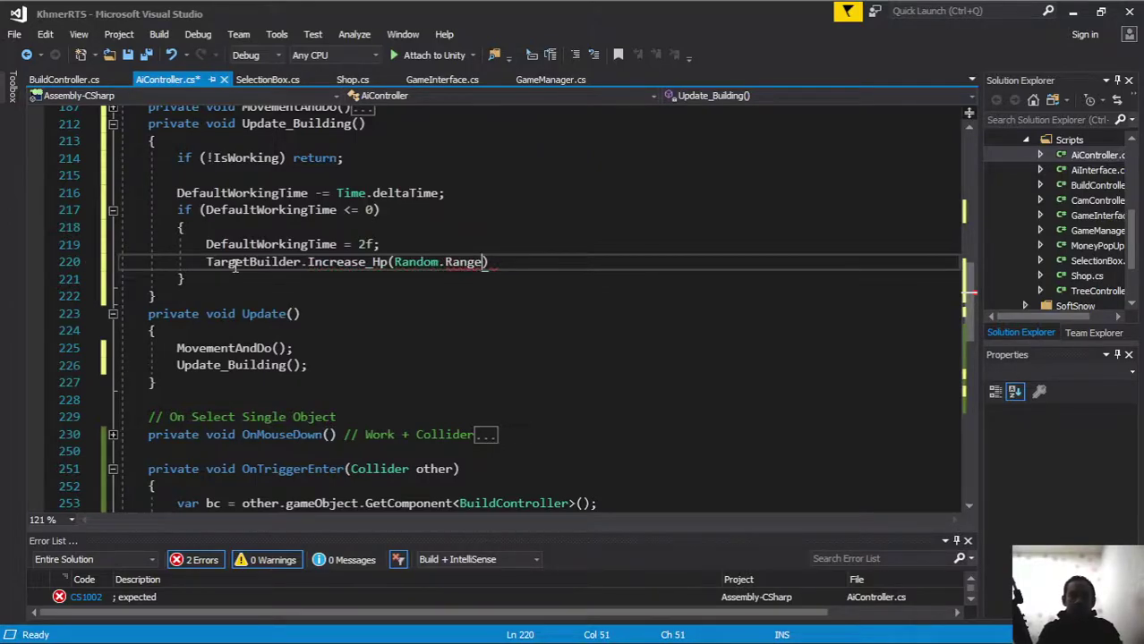
type(".Range(")
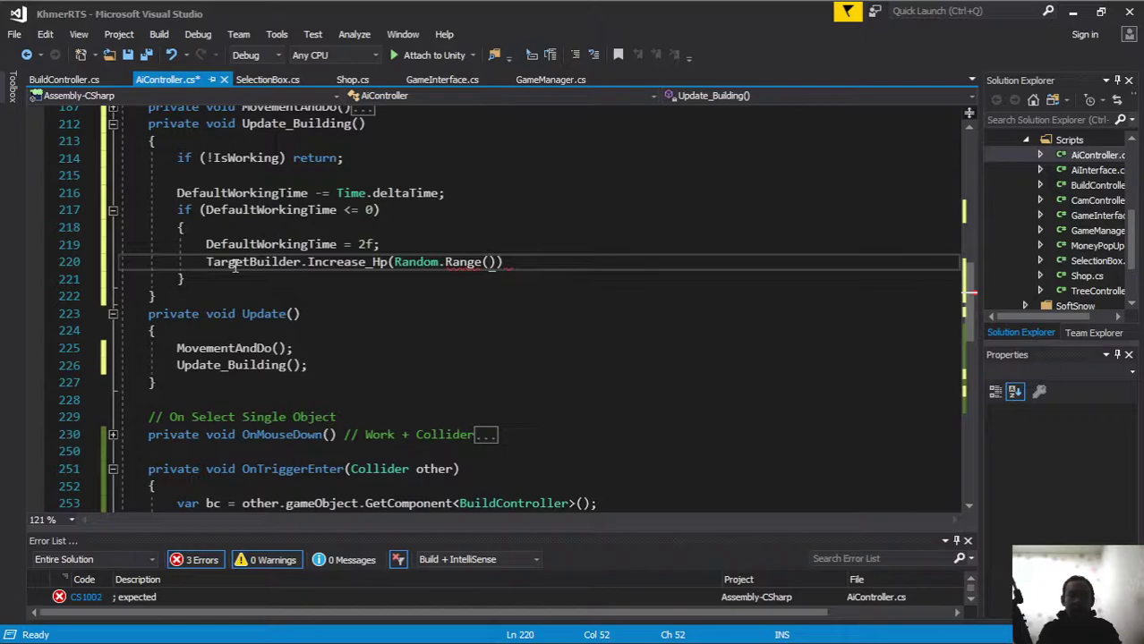
type("10, ")
type("25")
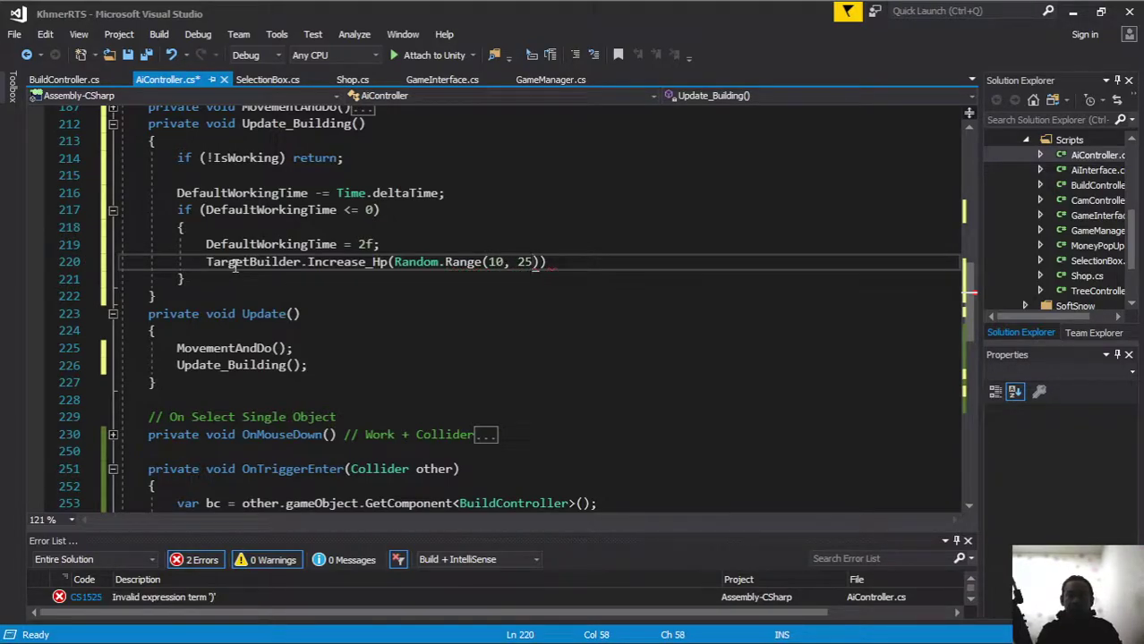
type("));")
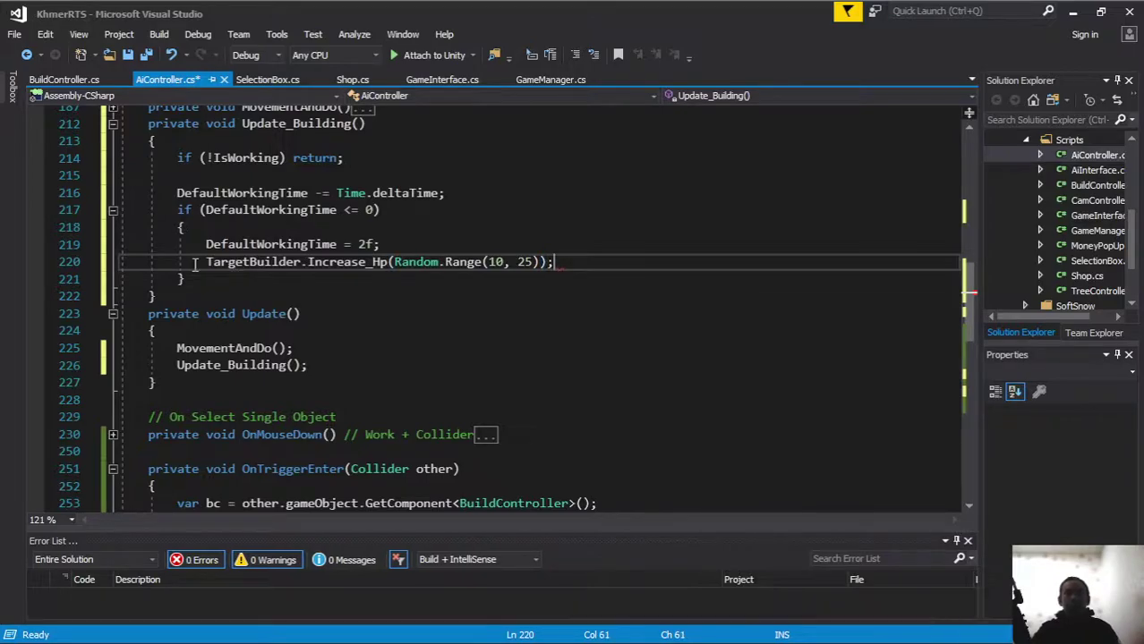
scroll(317, 244, "up", 3)
Review the TargetBuilder field declaration and the IsWorking = true line in OnTriggerEnter.
scroll(317, 245, "down", 1)
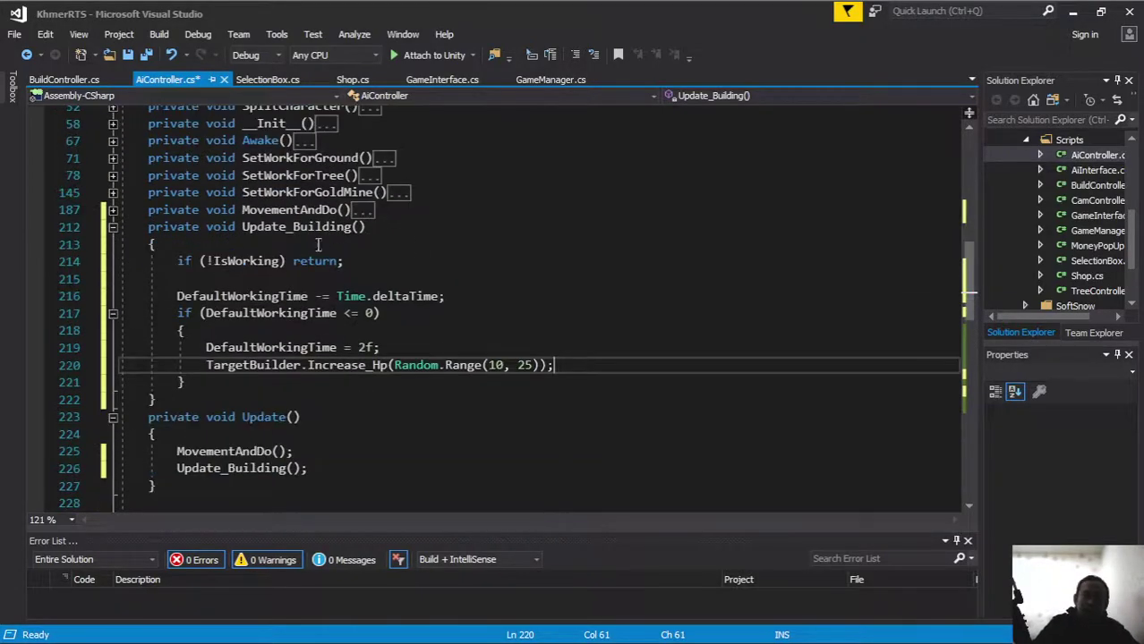
double_click(234, 366)
scroll(361, 285, "up", 2)
scroll(377, 272, "up", 2)
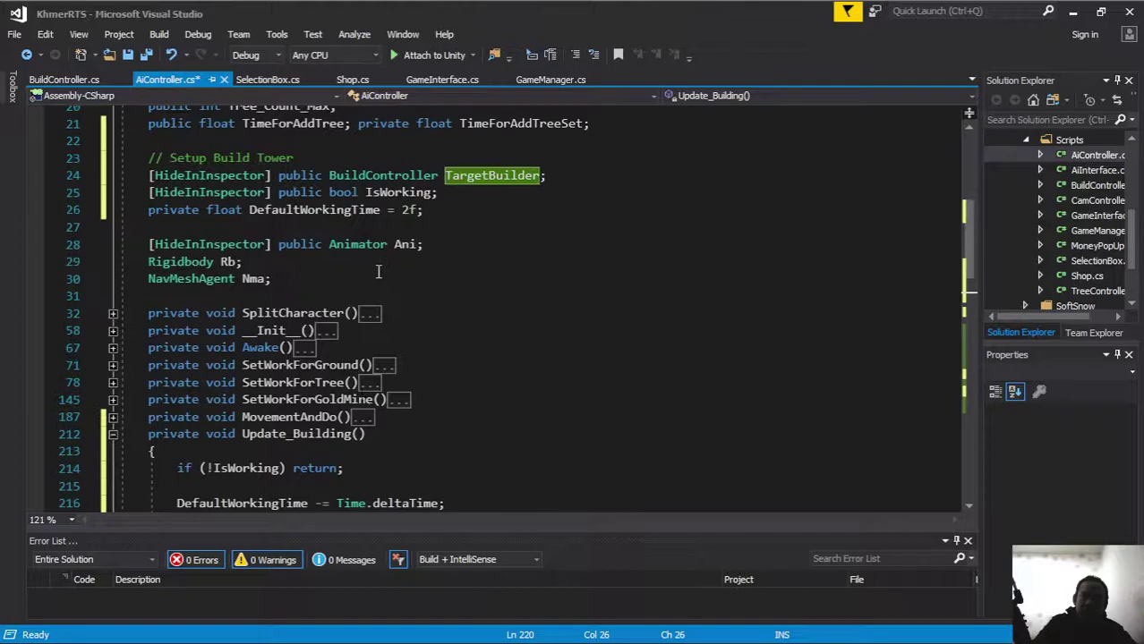
left_click_drag(328, 175, 574, 182)
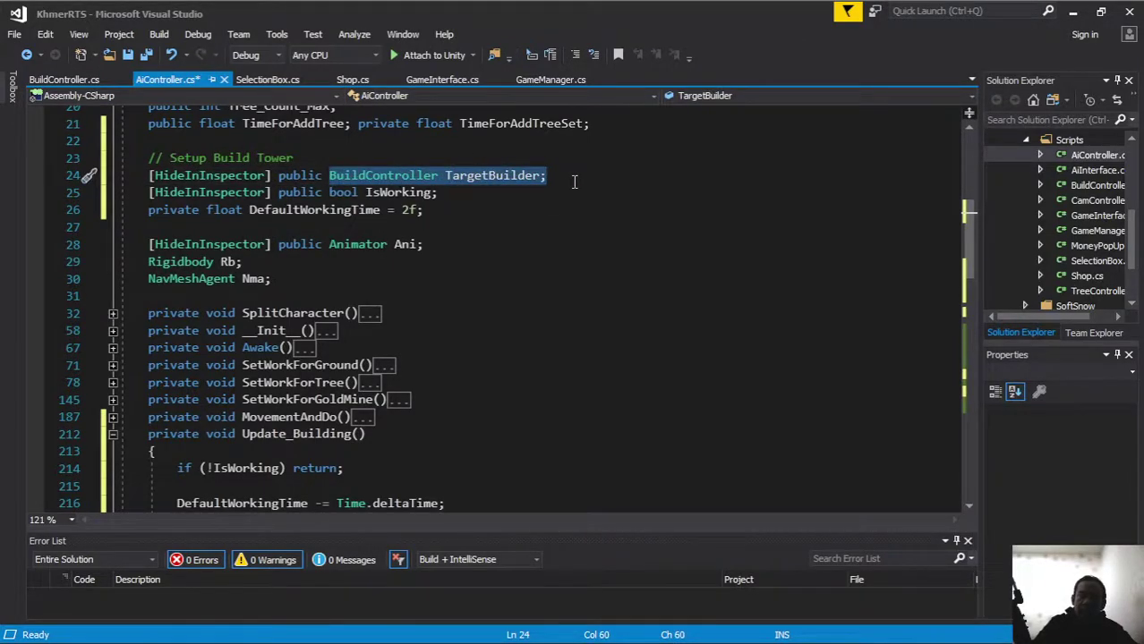
scroll(574, 182, "down", 2)
scroll(573, 182, "down", 3)
scroll(573, 181, "down", 7)
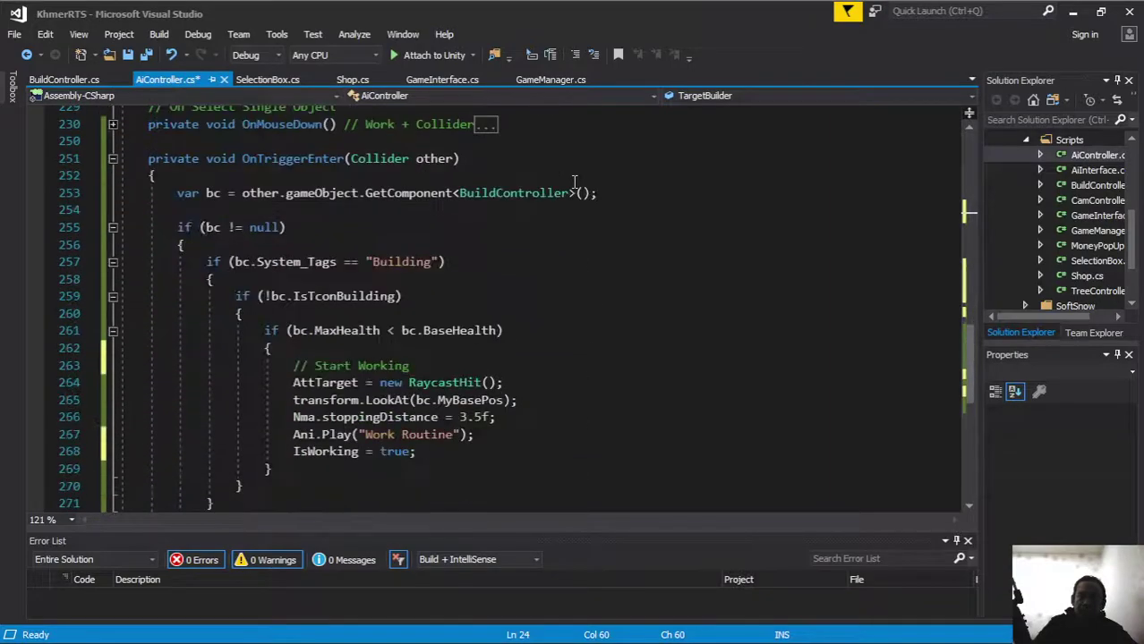
scroll(537, 180, "down", 7)
left_click_drag(294, 349, 420, 349)
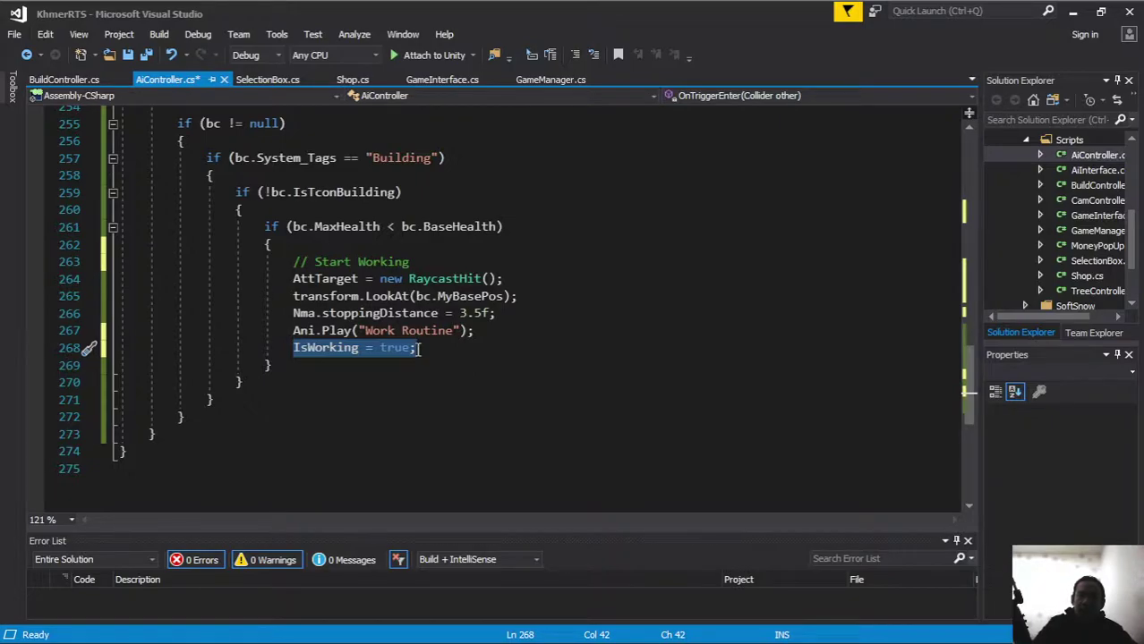
Add the line TargetBuilder = bc; right after Ani.Play("Work Routine");.
left_click(484, 331)
key("Return")
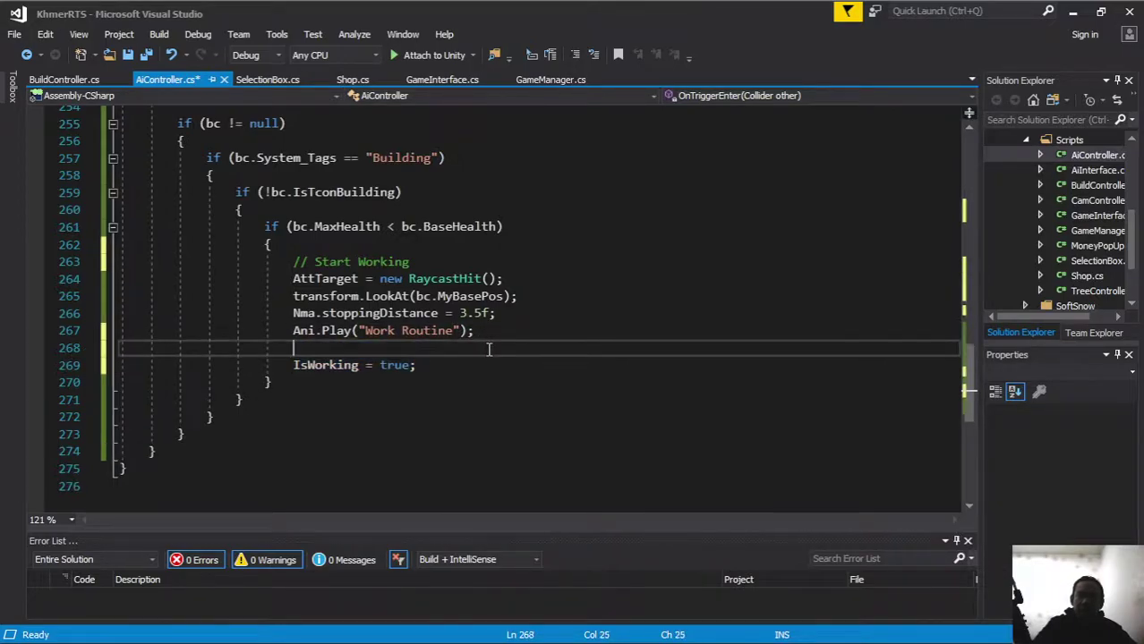
type("tb")
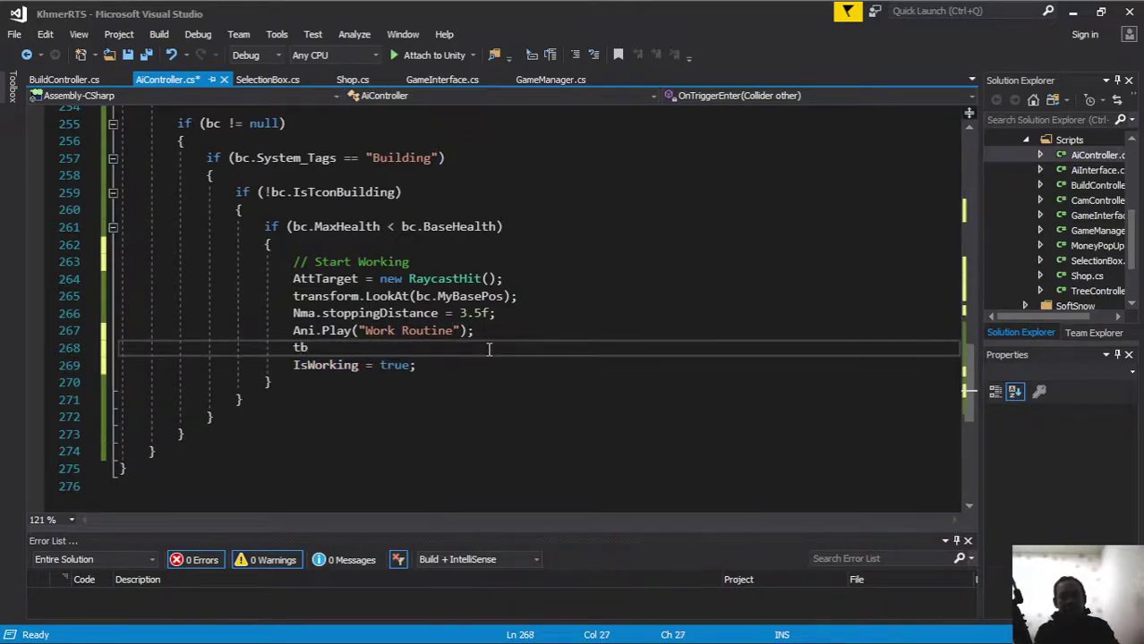
key("ctrl+space")
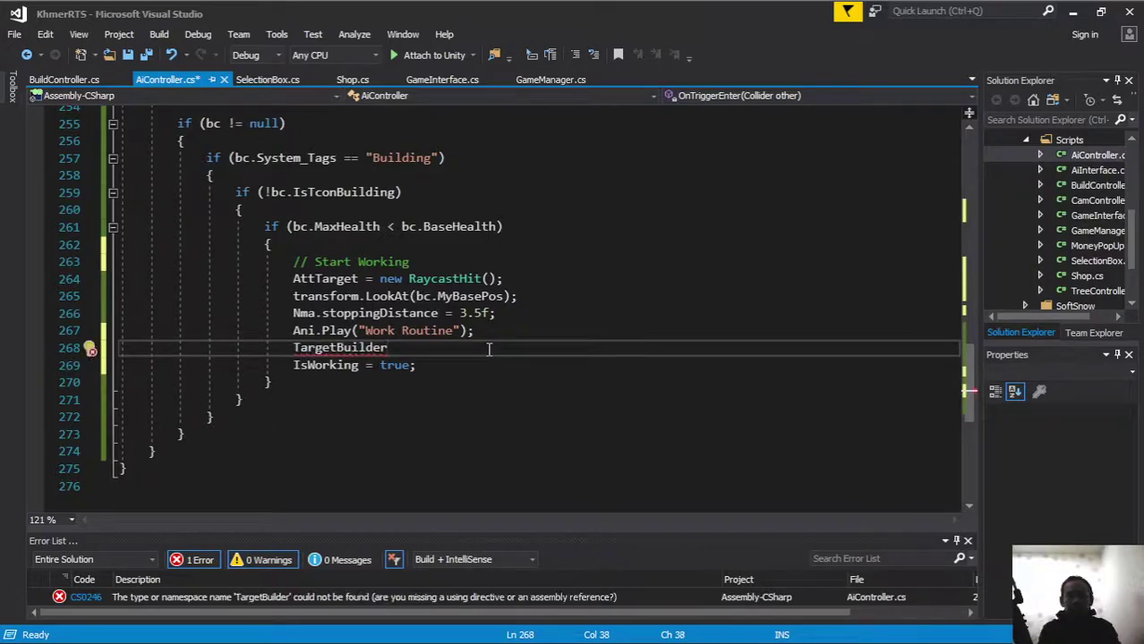
key("ctrl+shift+Left")
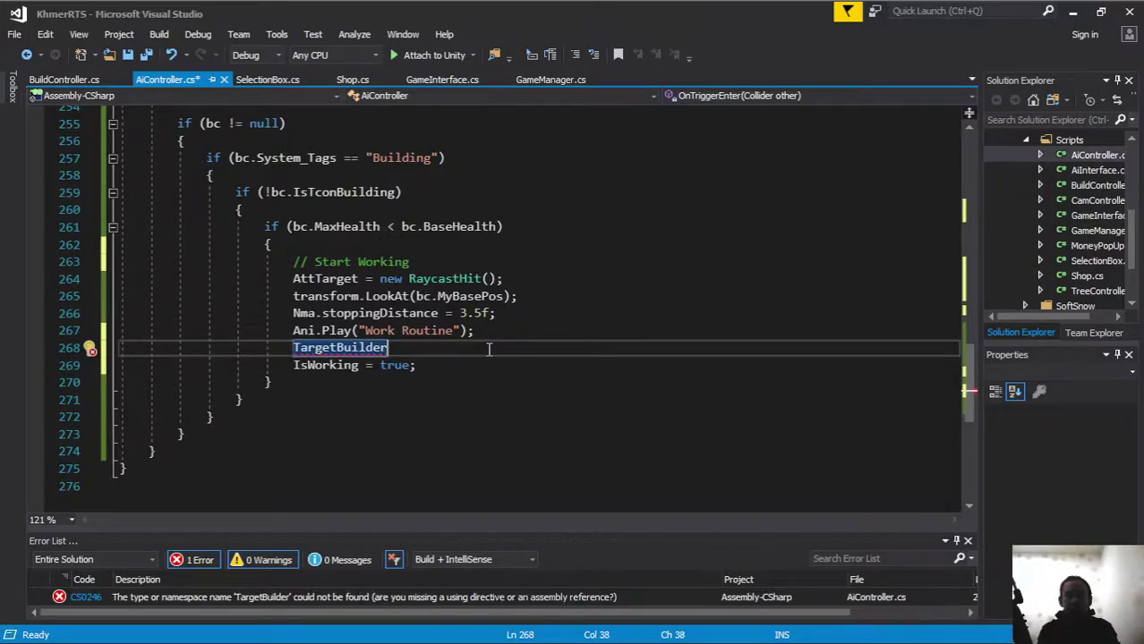
left_click(489, 349)
type("=")
scroll(292, 228, "up", 2)
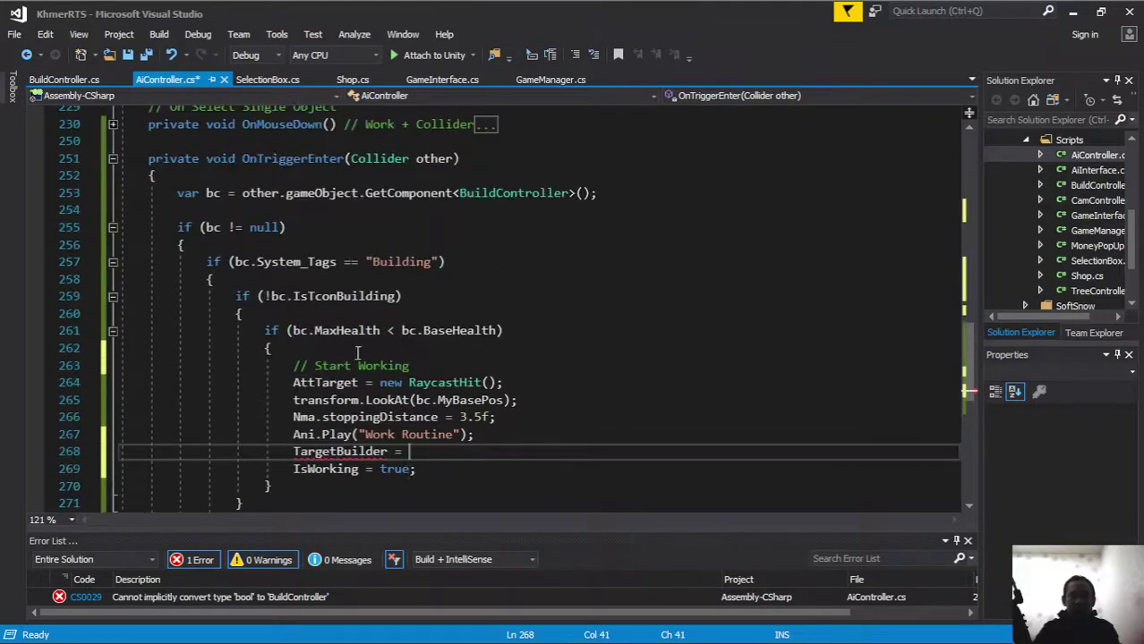
left_click_drag(331, 193, 706, 197)
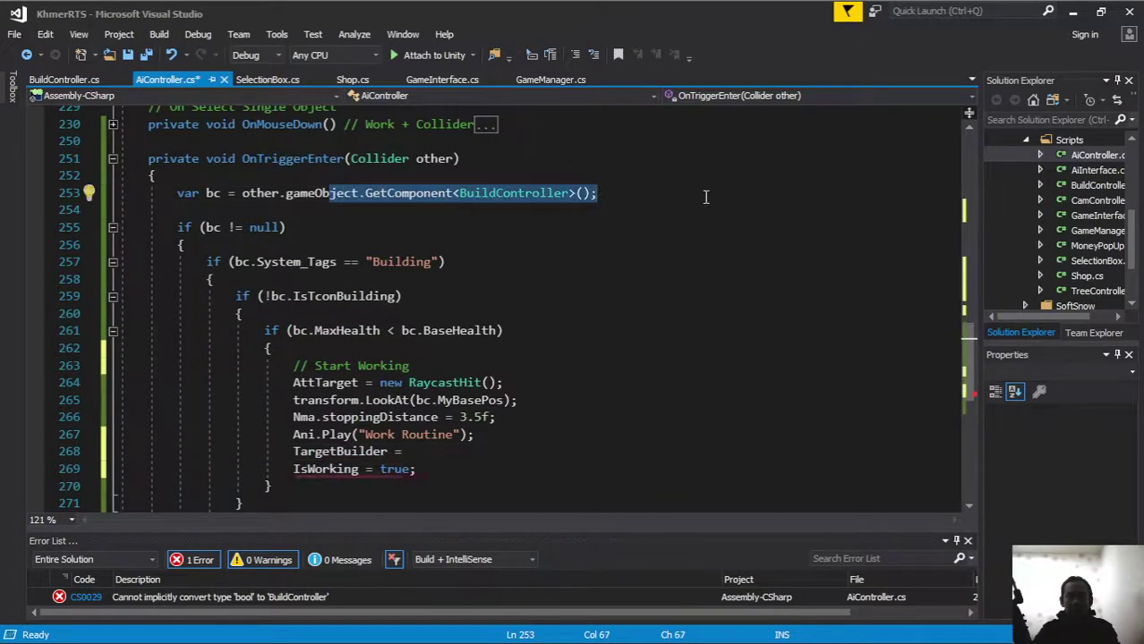
left_click(219, 195)
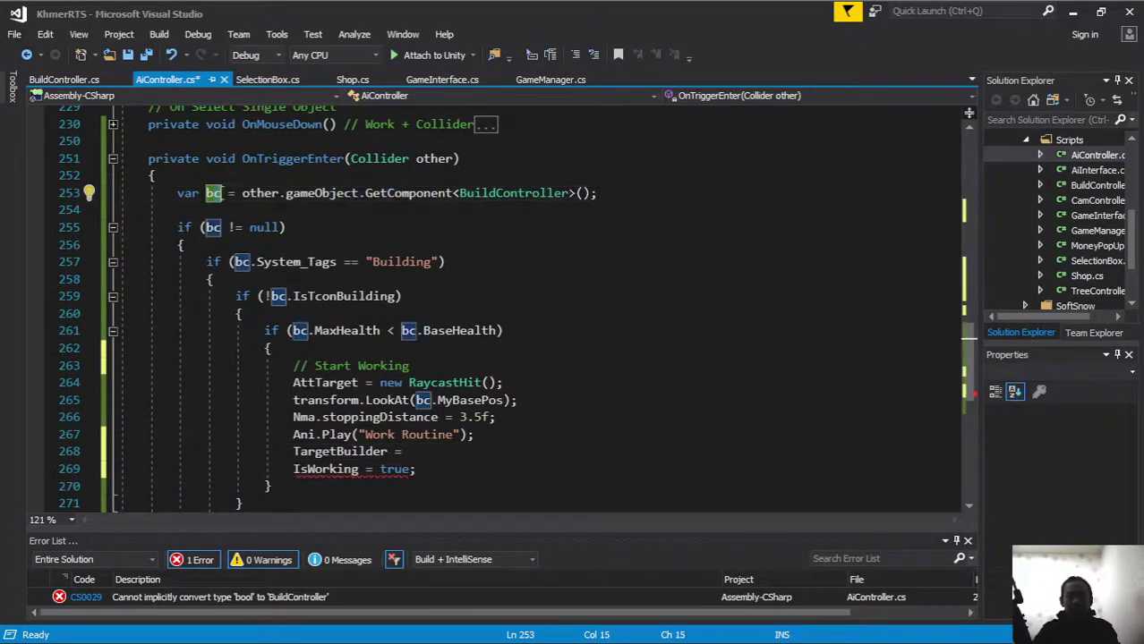
left_click(446, 463)
key("Up")
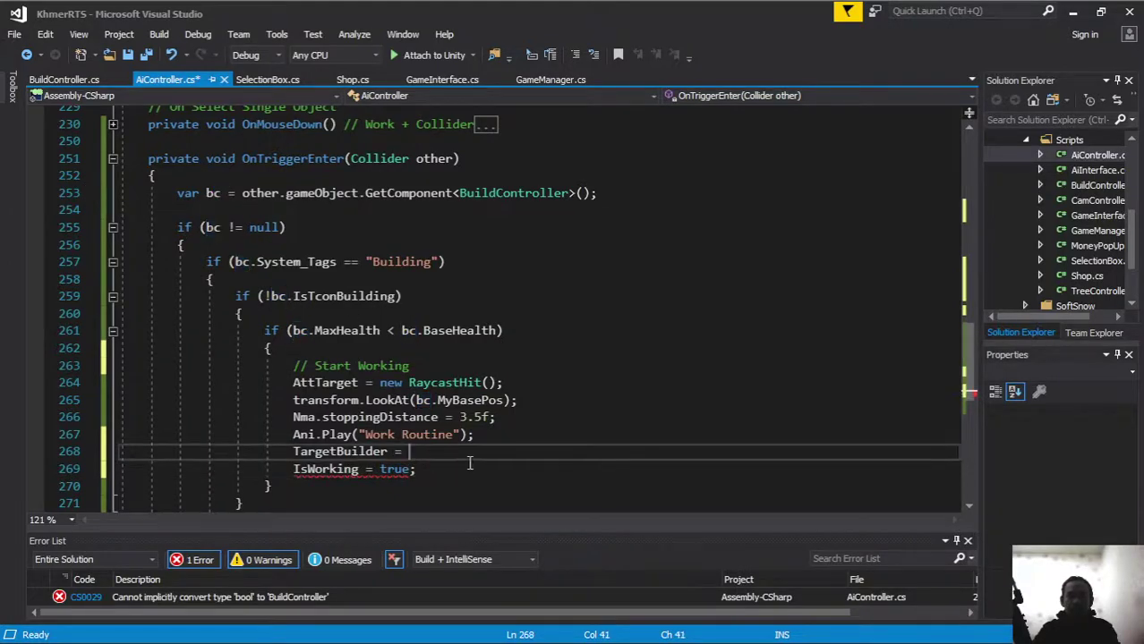
type("bc;")
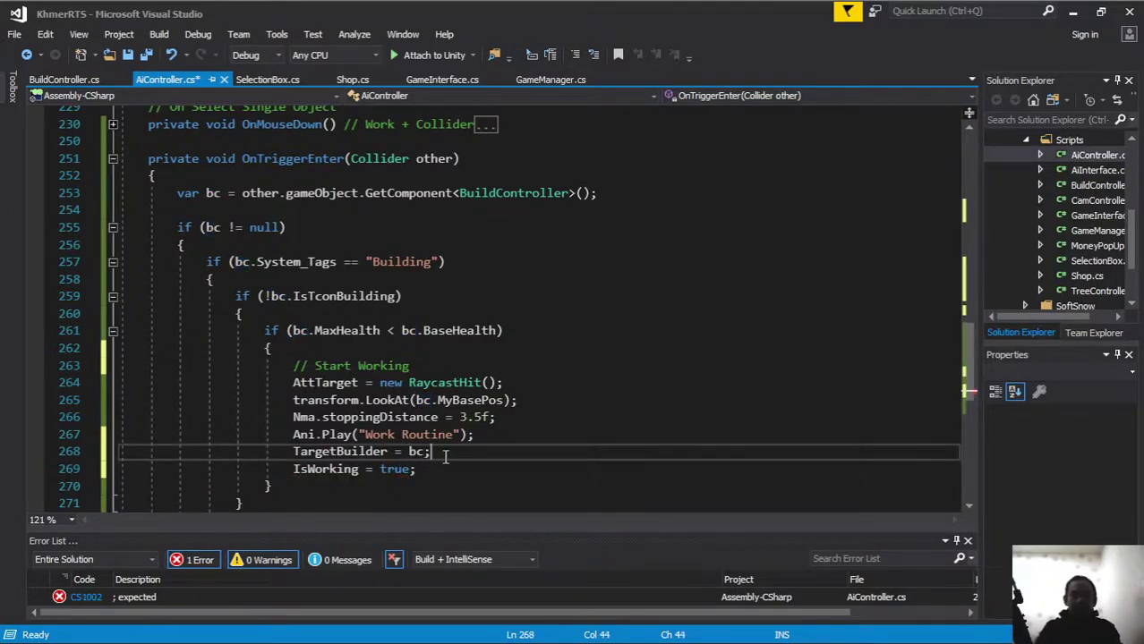
scroll(484, 284, "down", 9)
scroll(484, 283, "up", 3)
Check the random HP range in Update_Building, save AiController.cs, and return to Unity.
scroll(429, 206, "up", 1)
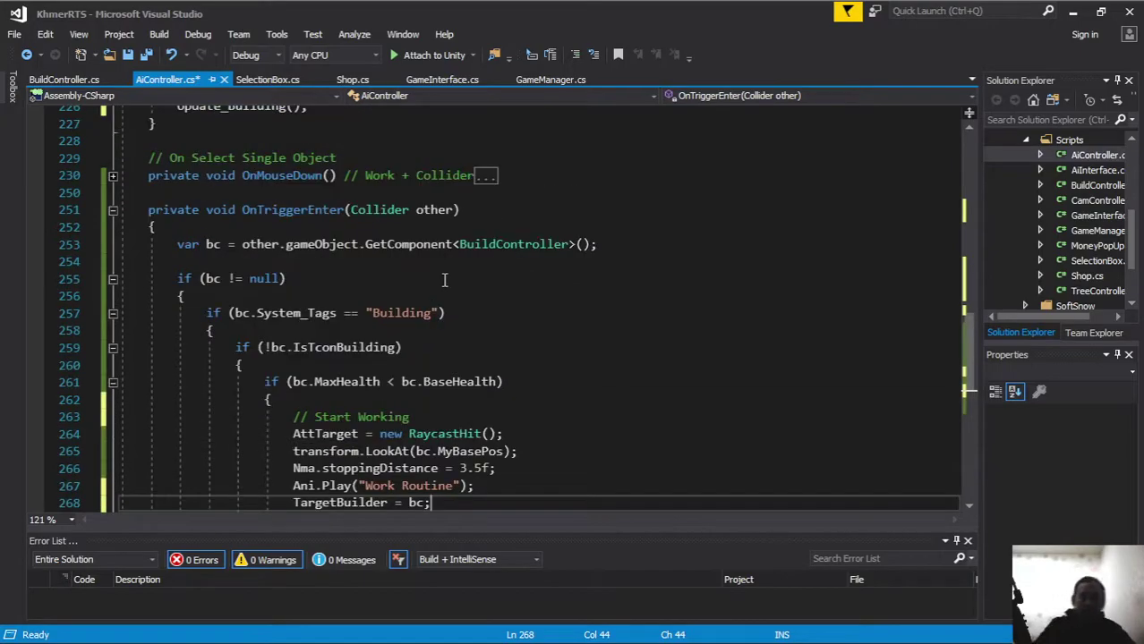
scroll(379, 126, "down", 1)
scroll(385, 179, "up", 5)
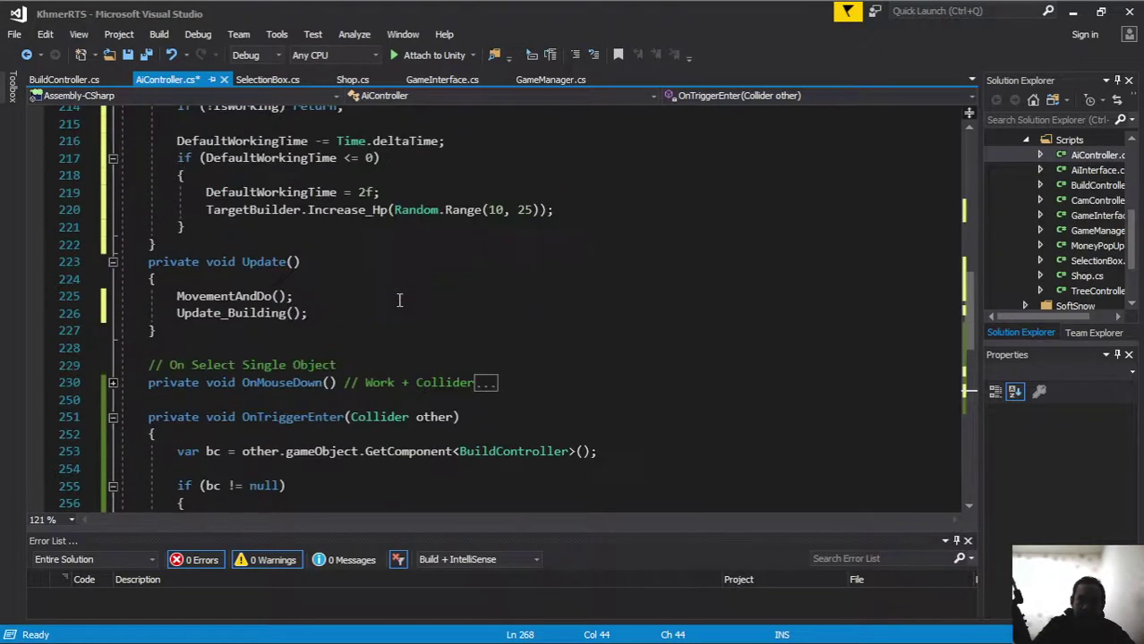
scroll(403, 298, "up", 2)
scroll(338, 280, "up", 4)
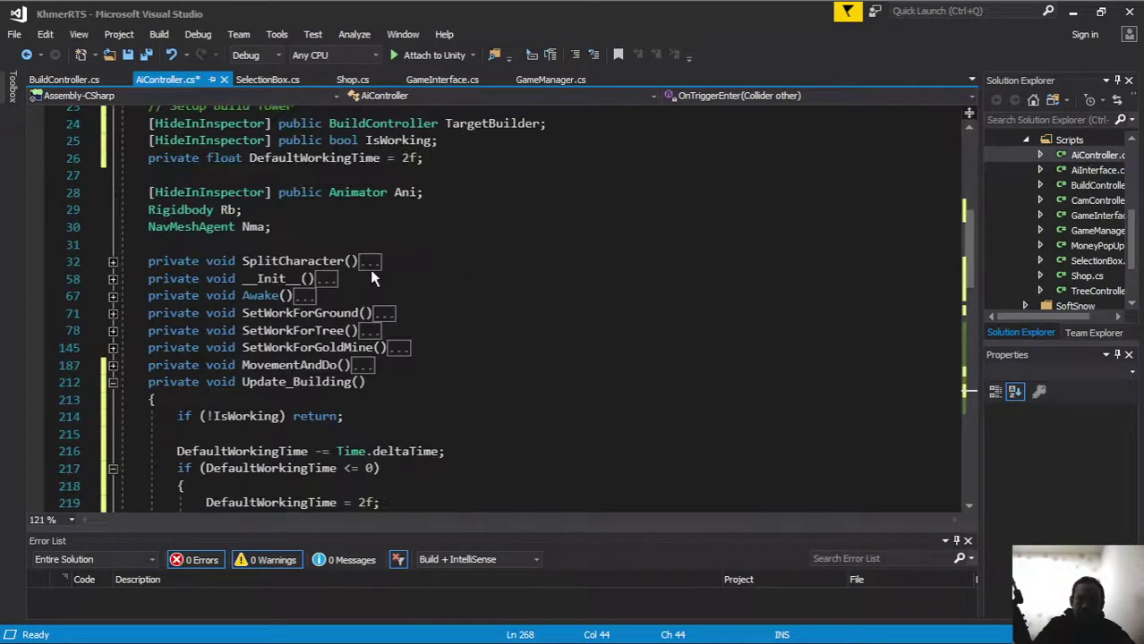
left_click(374, 170)
scroll(374, 170, "down", 2)
scroll(452, 213, "down", 1)
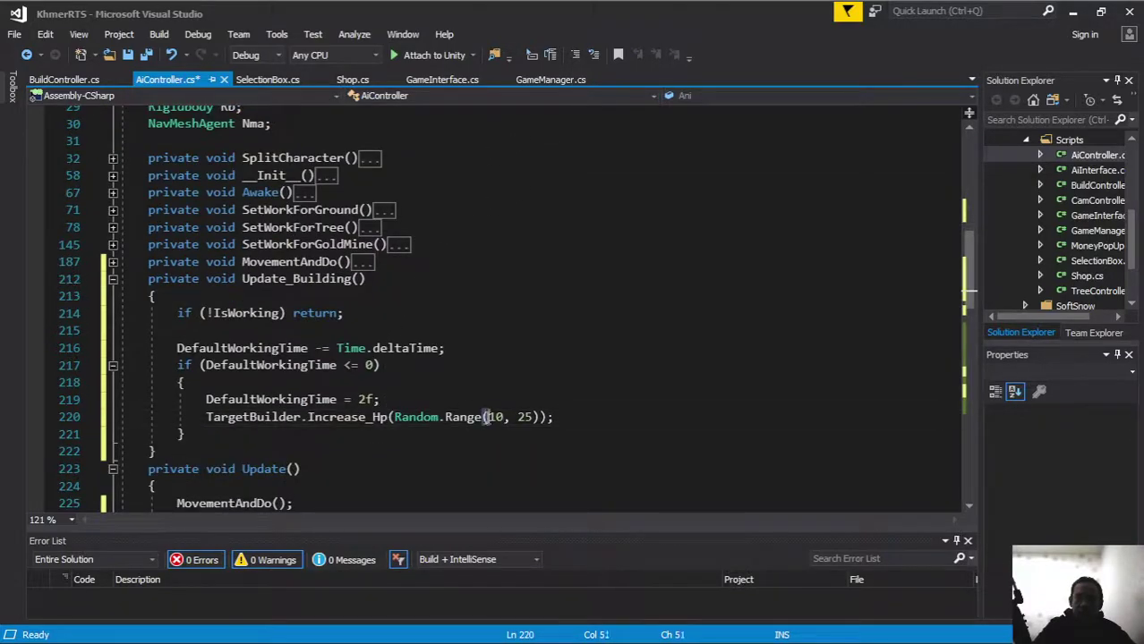
left_click_drag(485, 417, 590, 417)
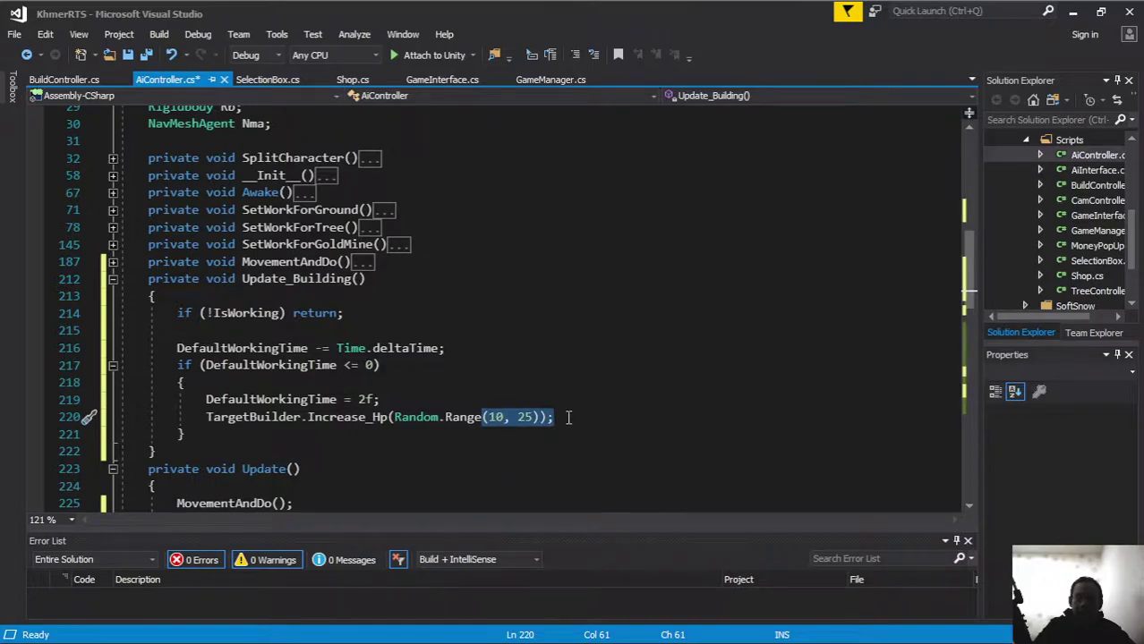
key("ctrl+s")
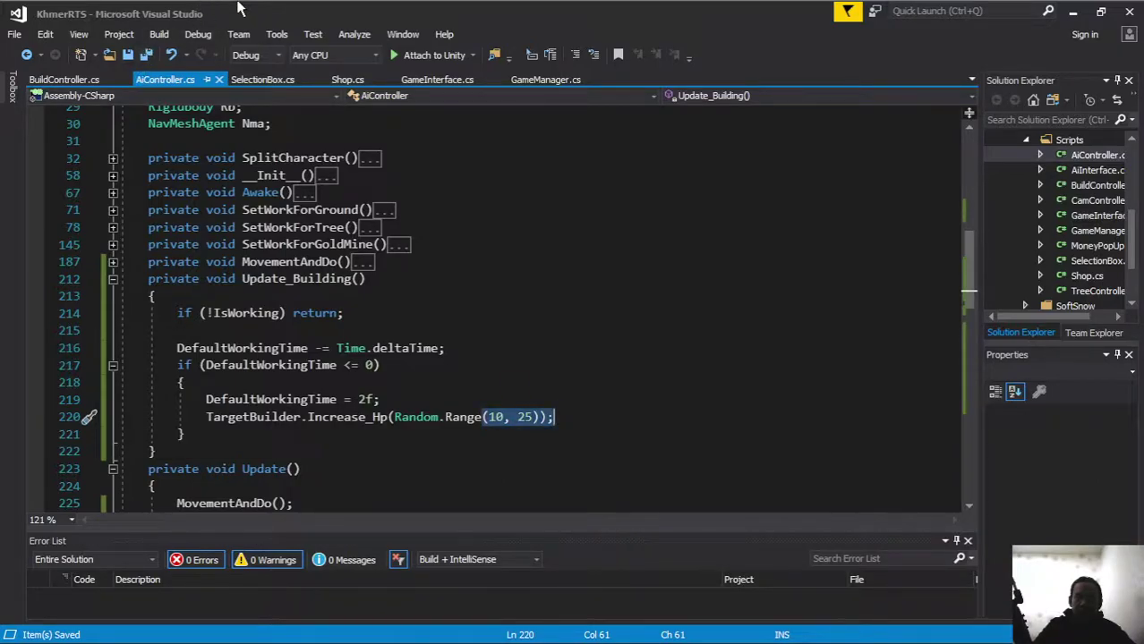
left_click(282, 13)
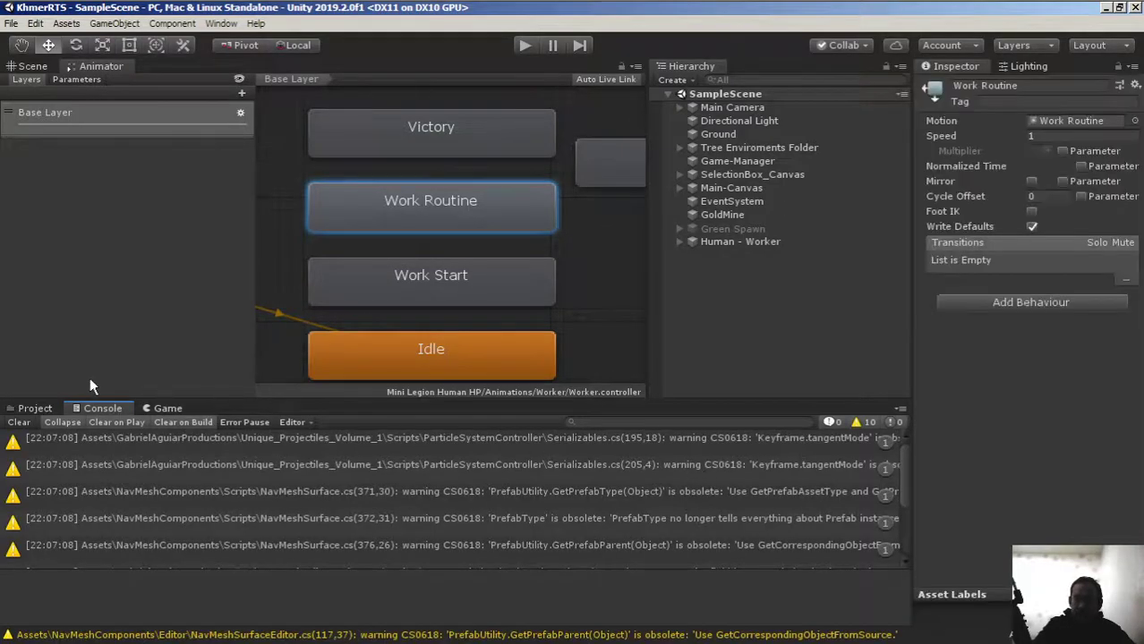
Clear the Console, play, have the worker place a Smithy left of it, then stop.
left_click(22, 421)
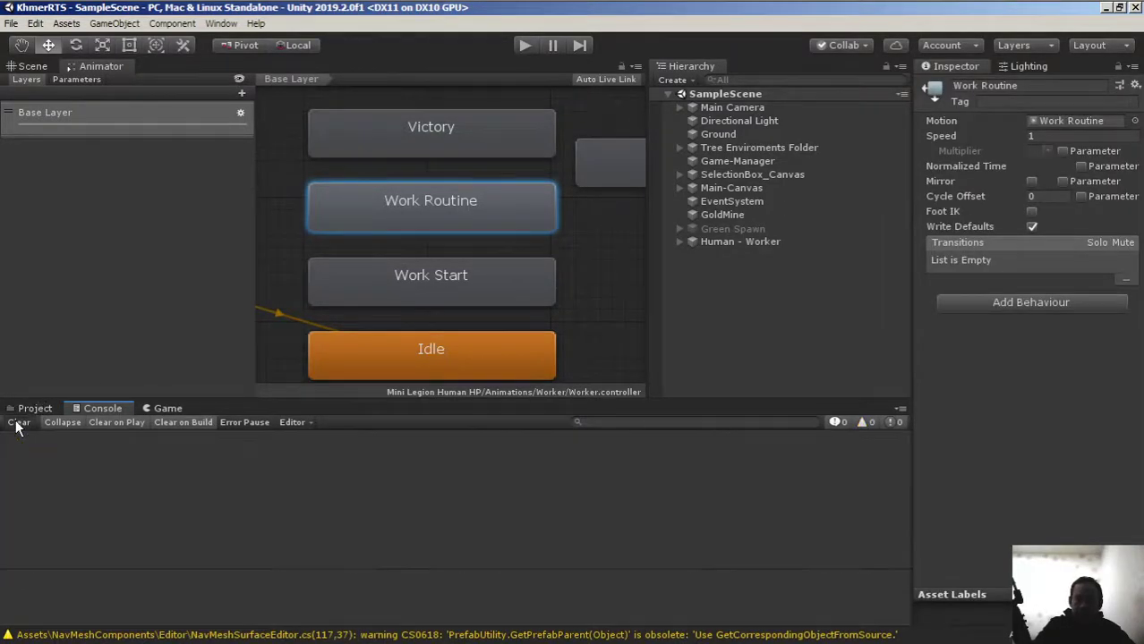
left_click(527, 43)
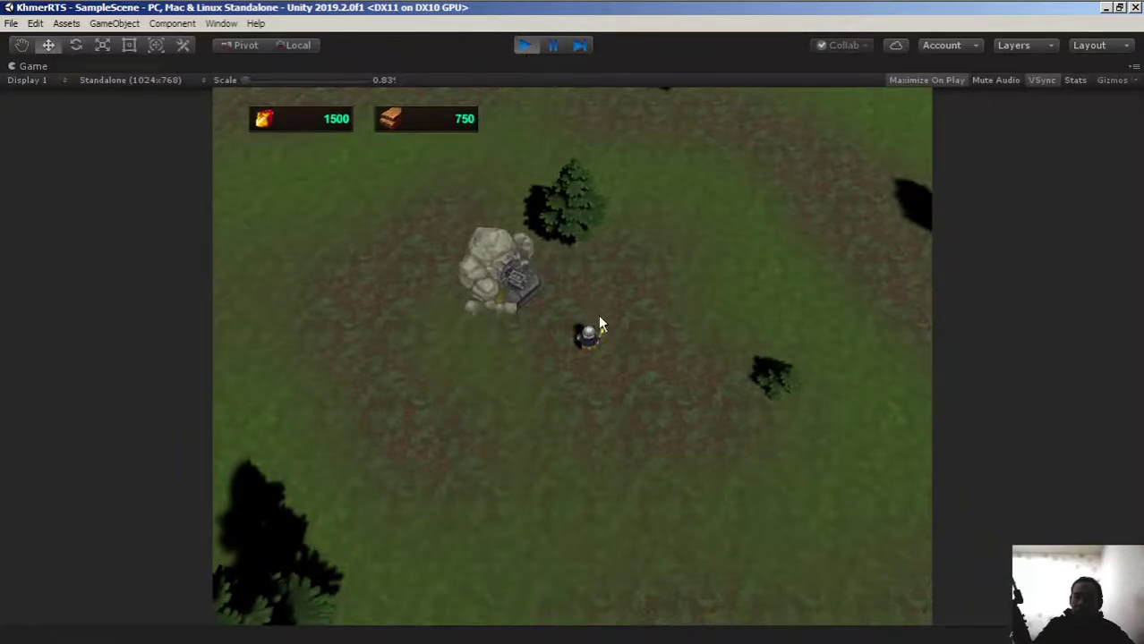
left_click(591, 349)
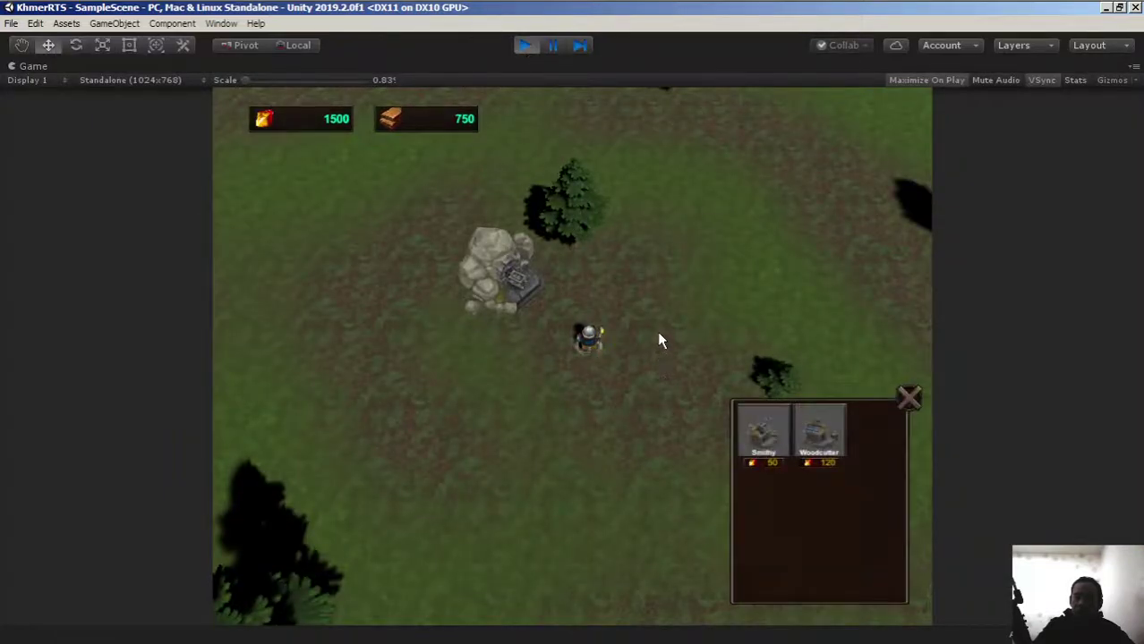
left_click(763, 431)
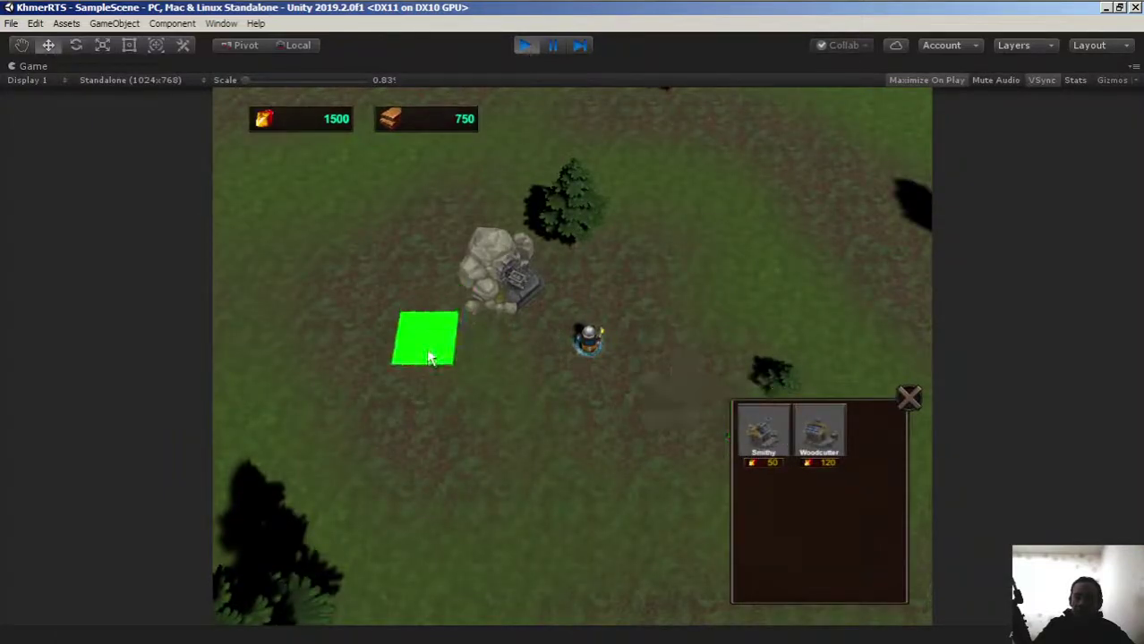
left_click(391, 405)
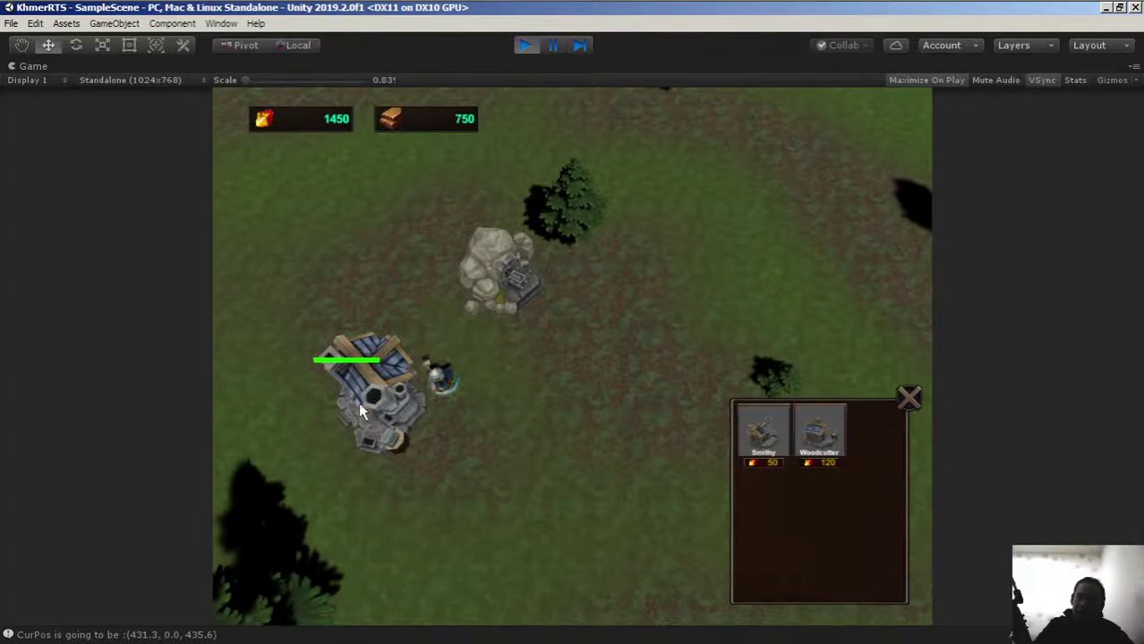
left_click(521, 49)
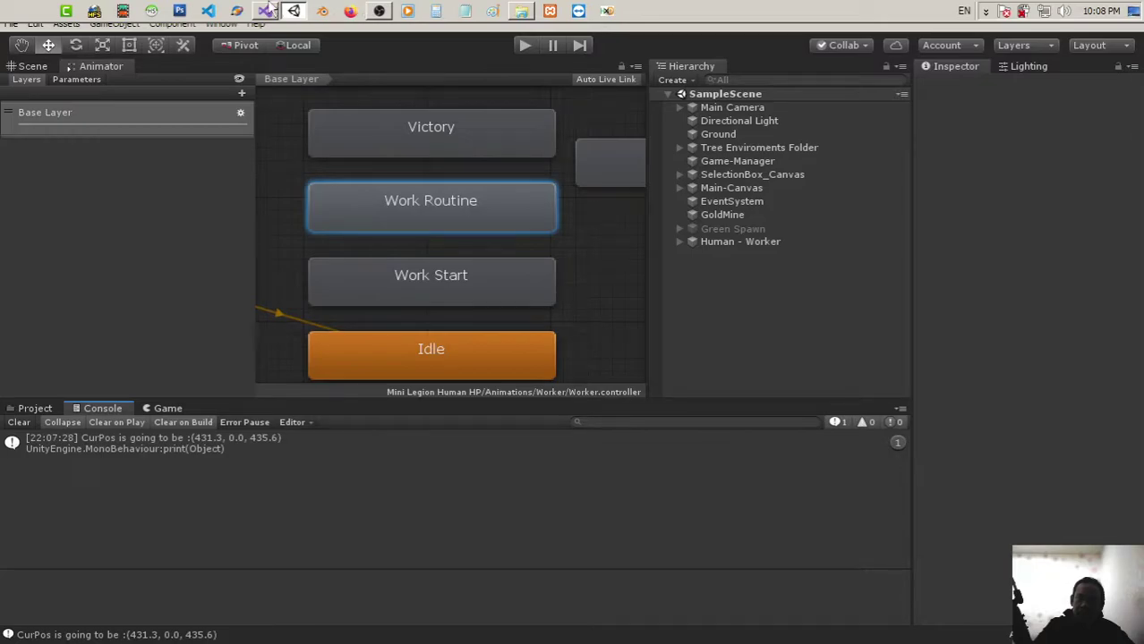
Back in Visual Studio, put the caret at the end of the Increase_Hp line 220.
left_click(267, 10)
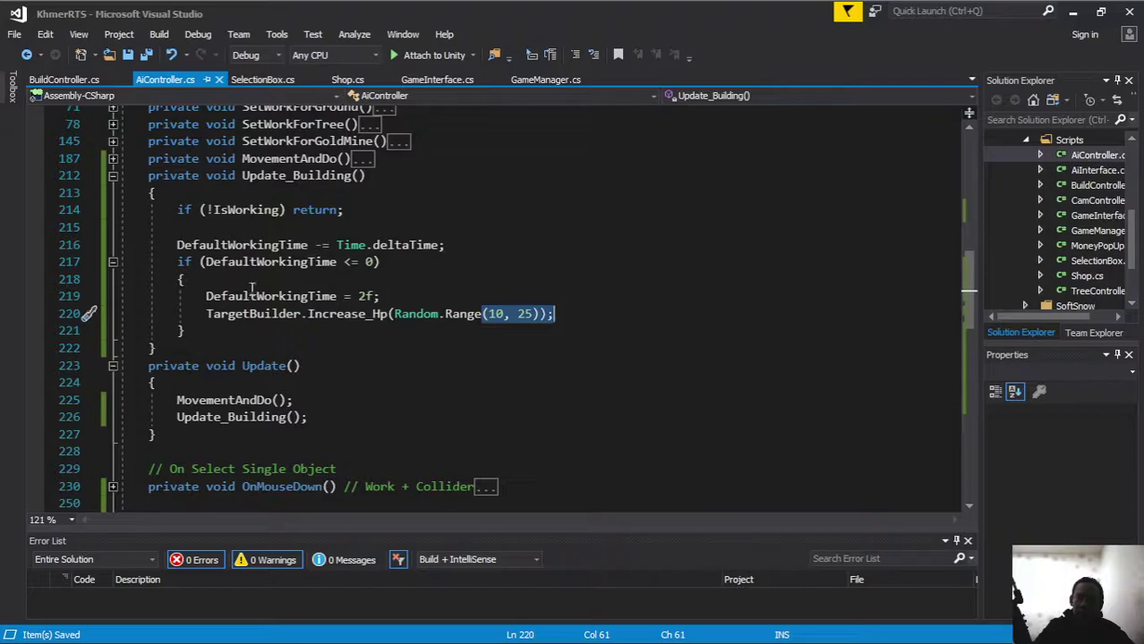
left_click(590, 315)
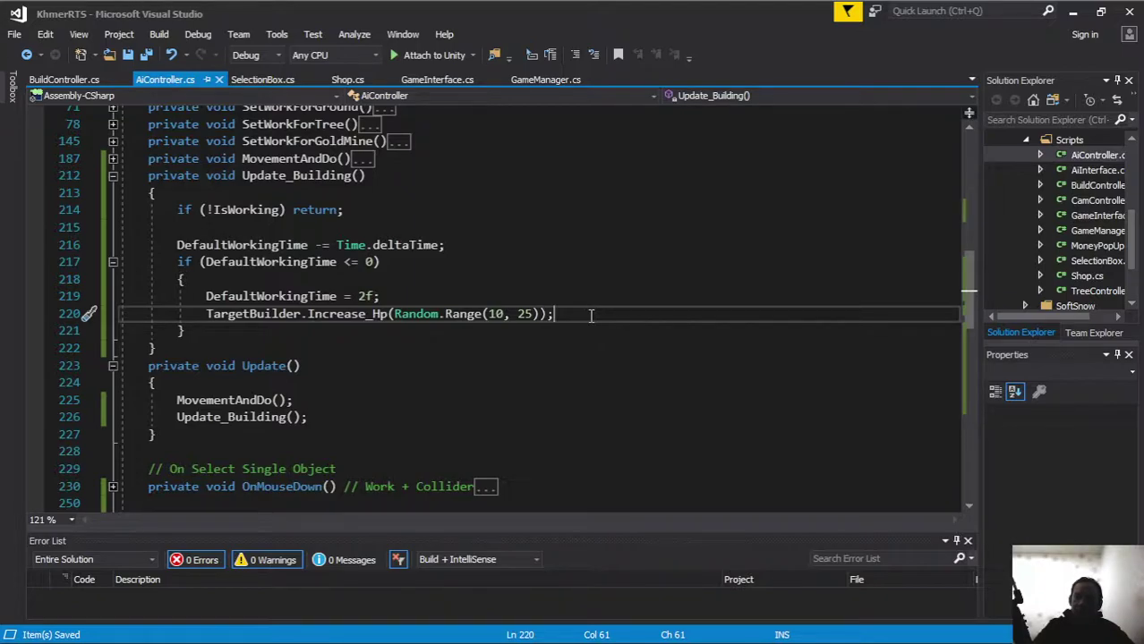
double_click(249, 213)
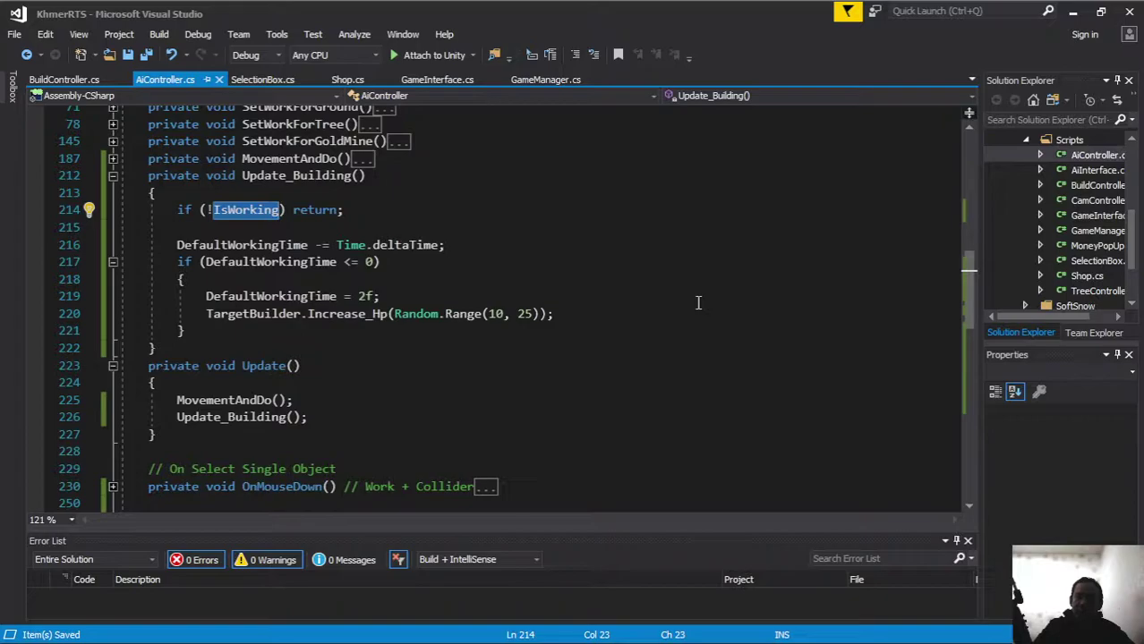
left_click(589, 316)
Add a comment and the condition if (TargetBuilder.MaxHealth >= TargetBuilder.BaseHealth) after Increase_Hp.
key("Return")
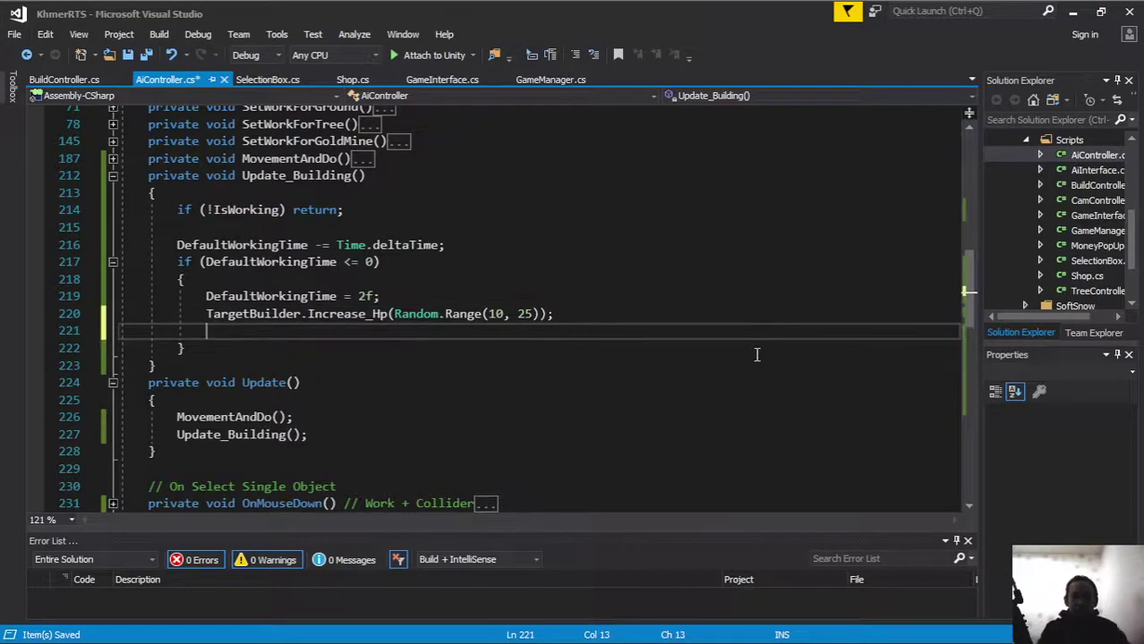
type("// Re")
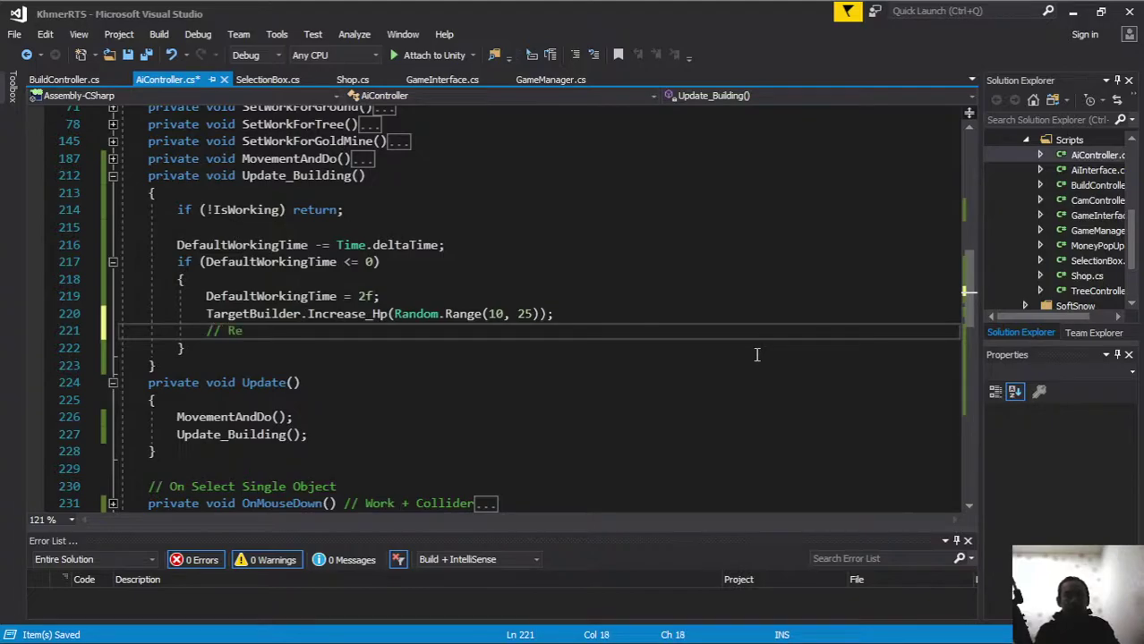
type("tu")
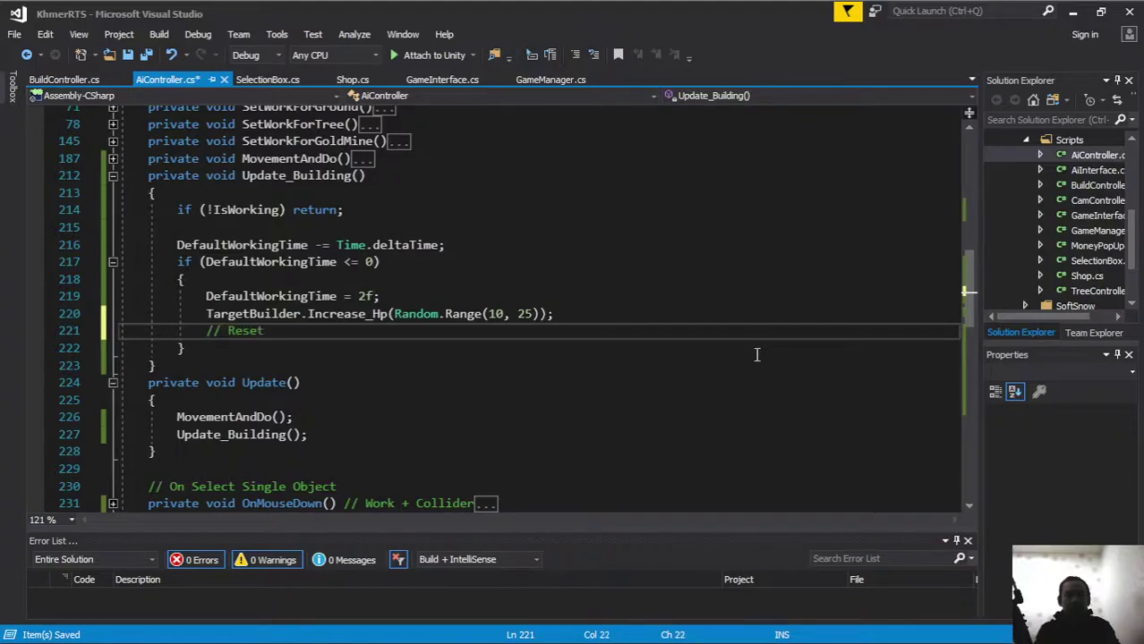
type("Working")
key("Return")
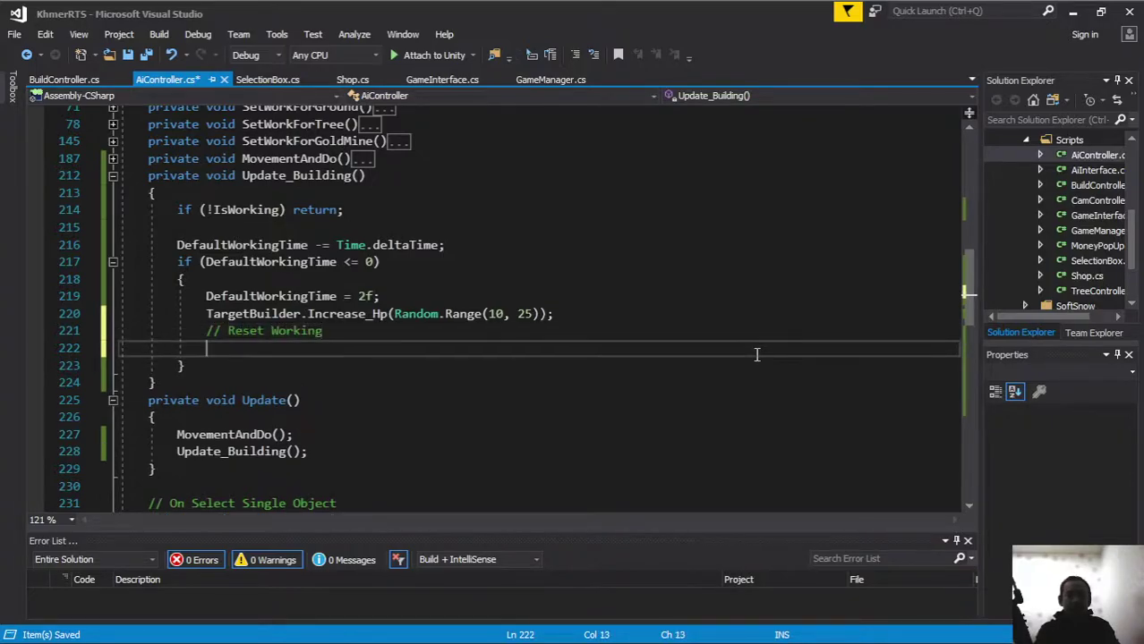
type("if (")
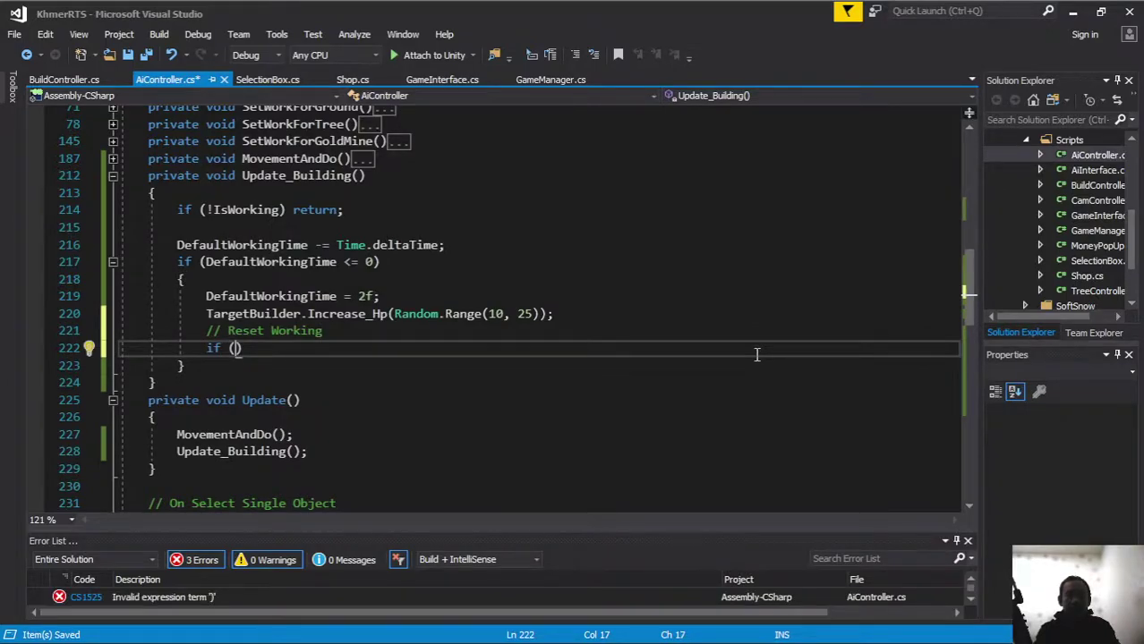
type("Tar")
type("getBuilder.")
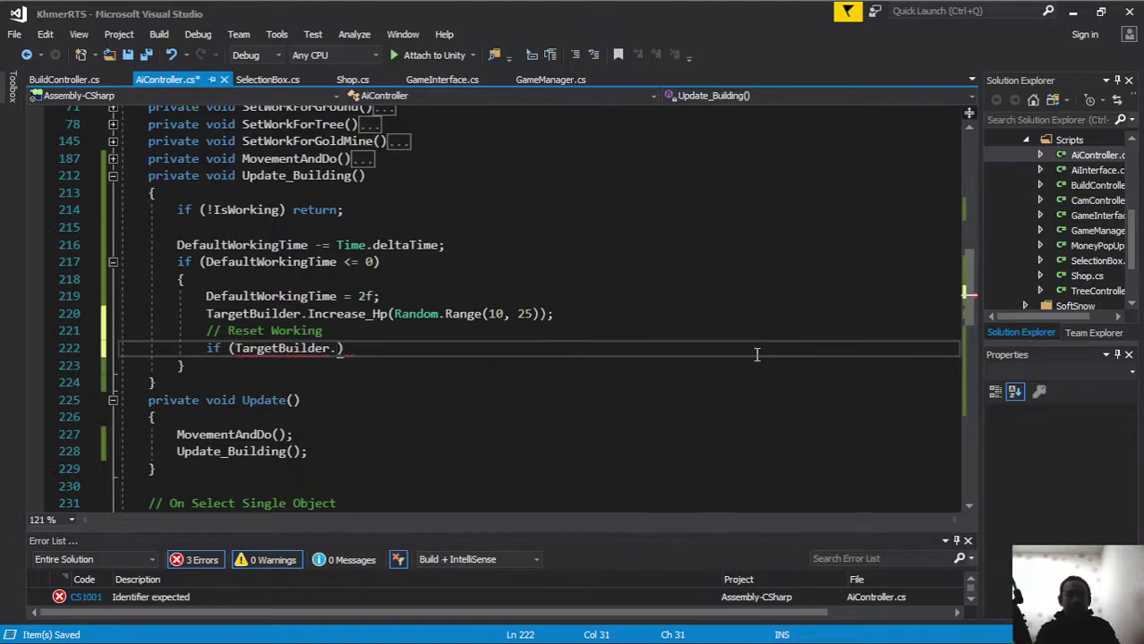
type("ma")
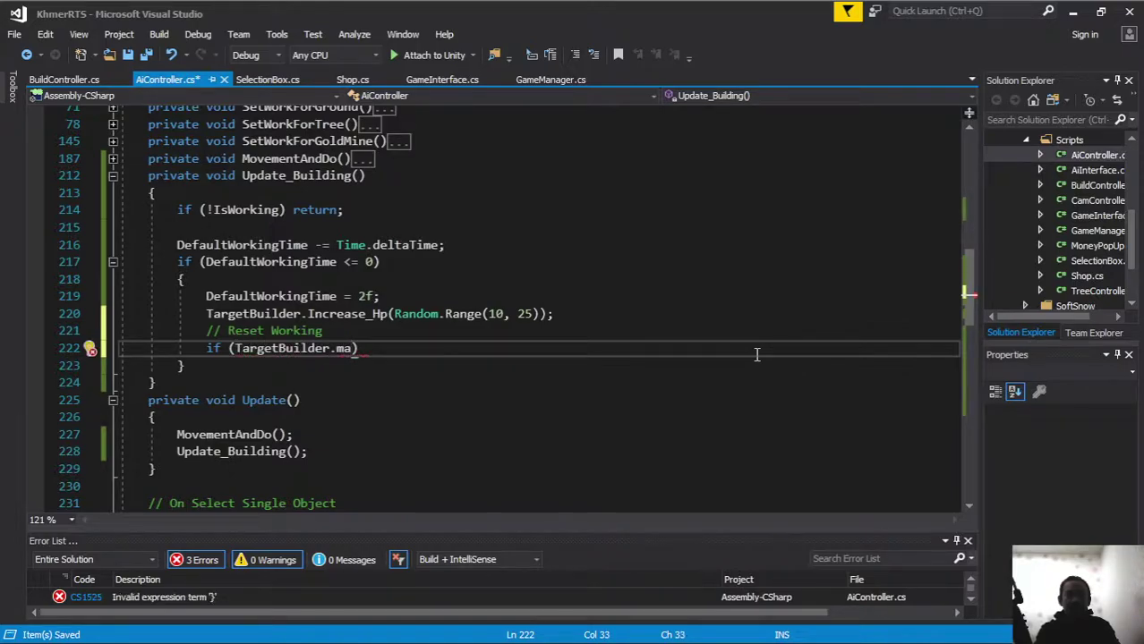
key("Tab")
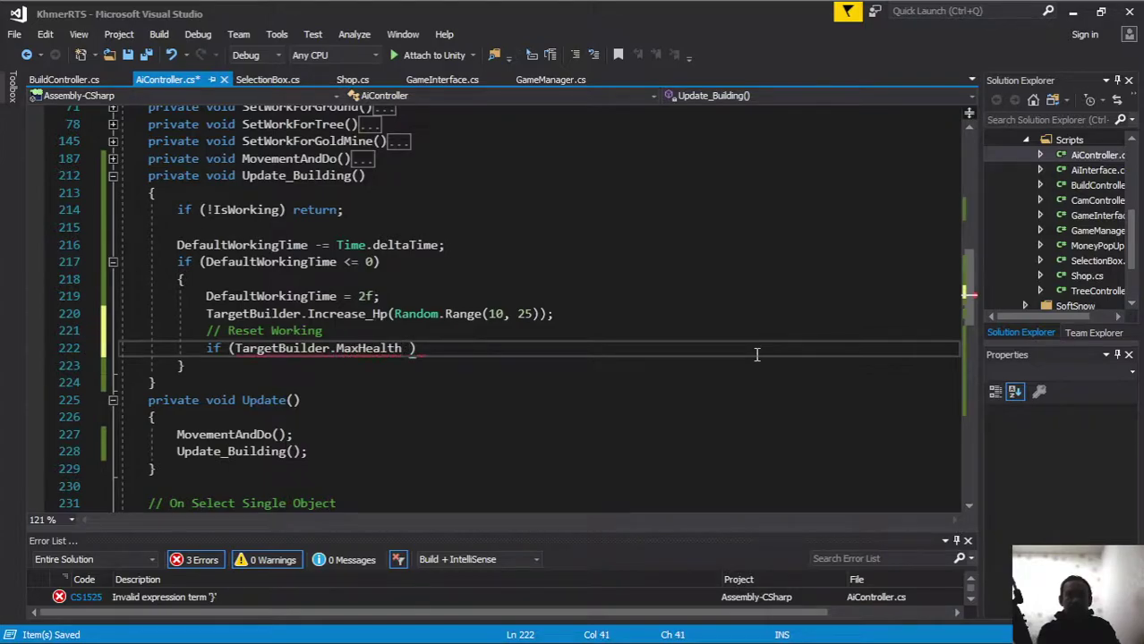
type(">= ")
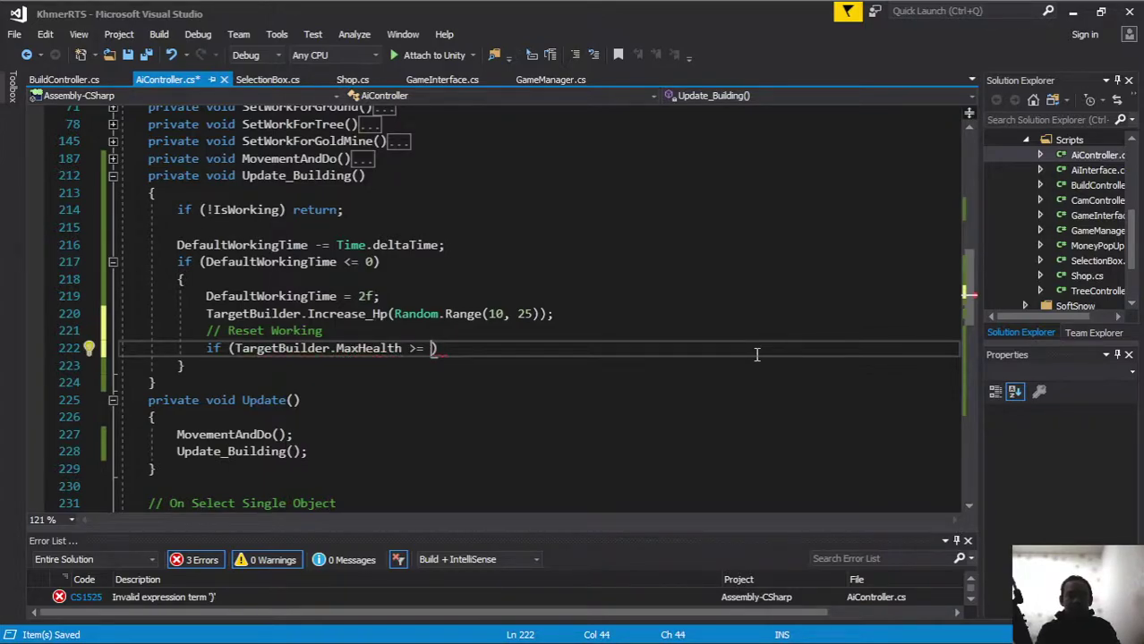
type("tag")
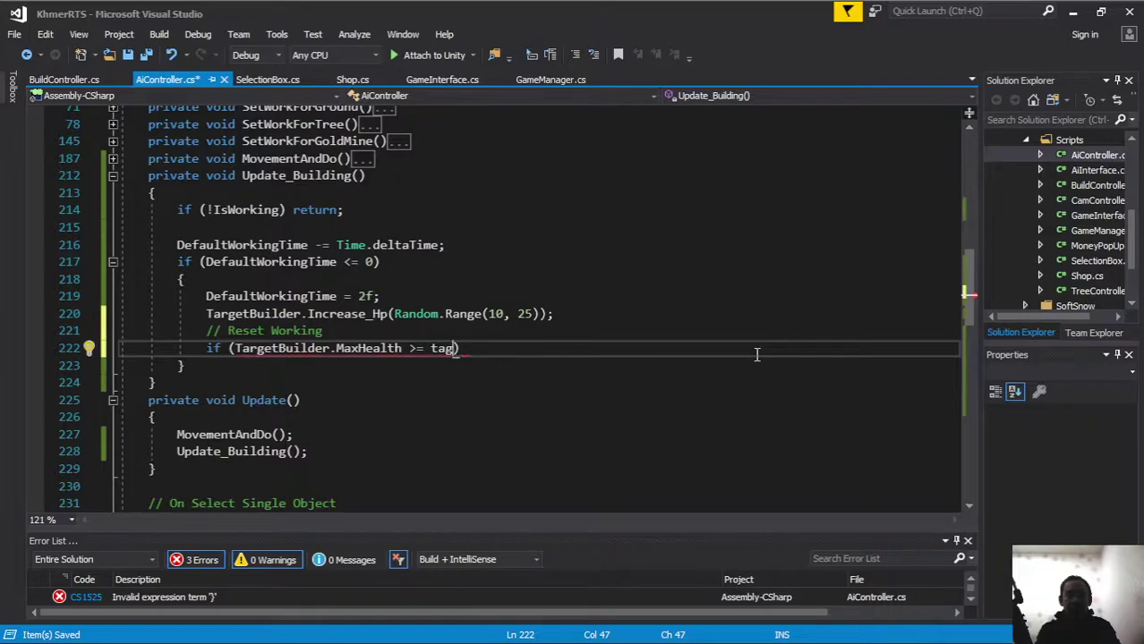
key("BackSpace")
key("BackSpace")
key("BackSpace")
type("tb")
type(".")
type("bas")
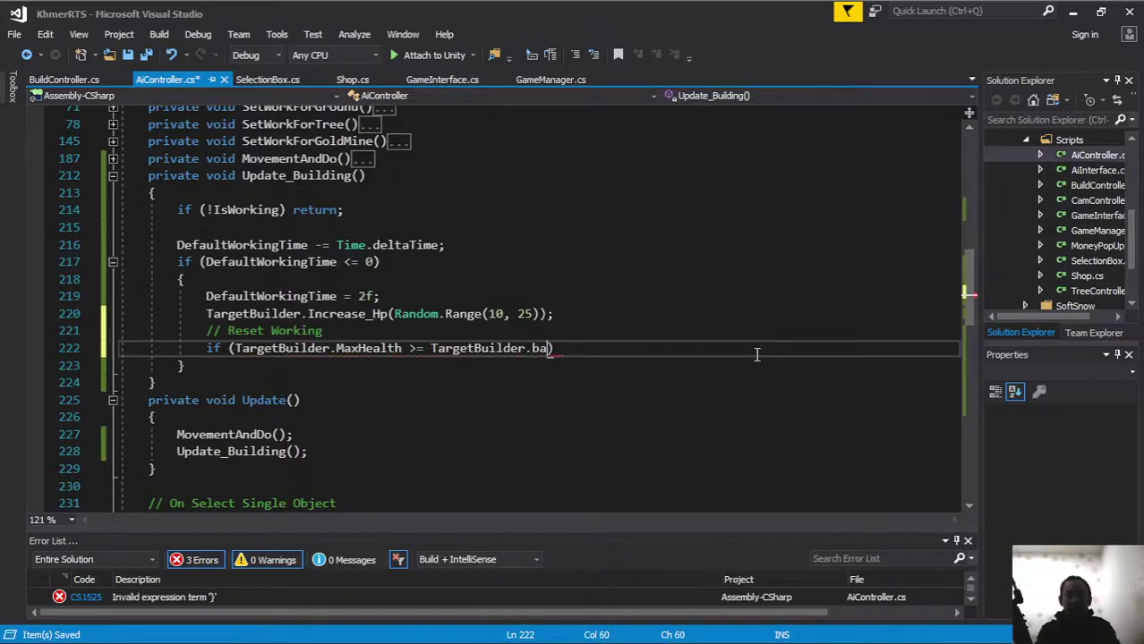
key("Tab")
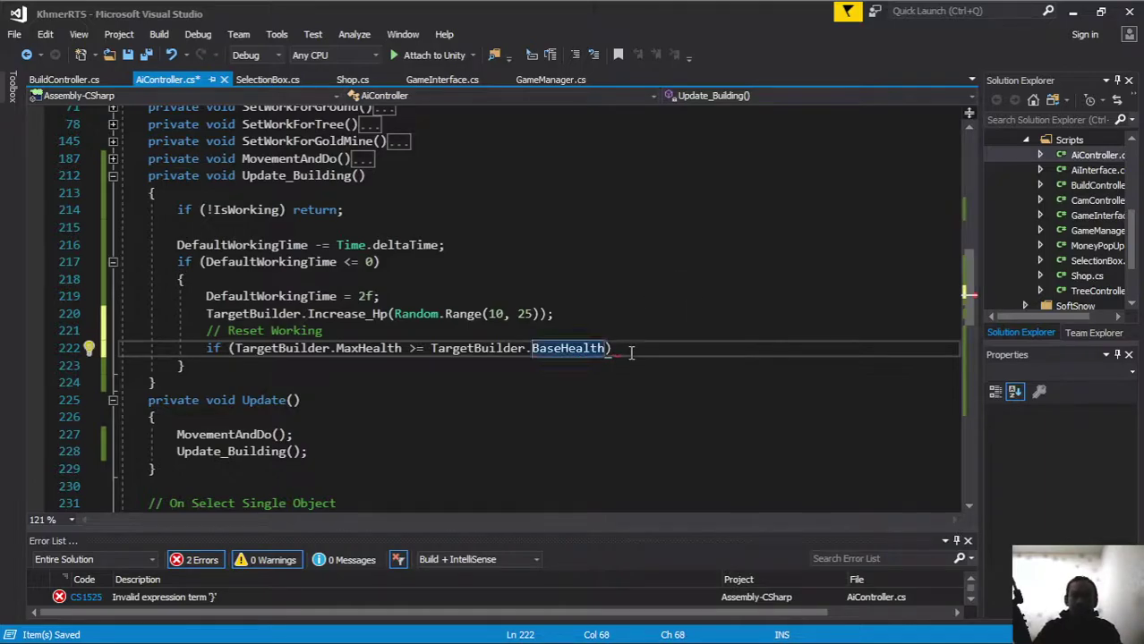
Give the if block a body setting IsWorking = false; and TargetBuilder = null;.
left_click(637, 351)
key("Return")
type("{")
key("Return")
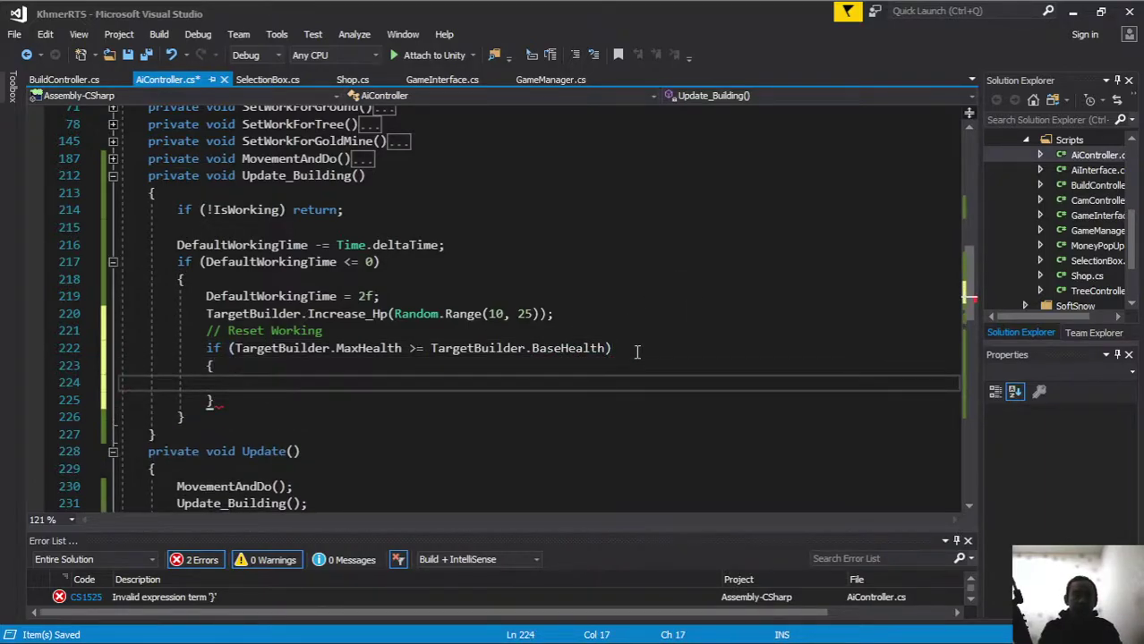
type("IsWorking")
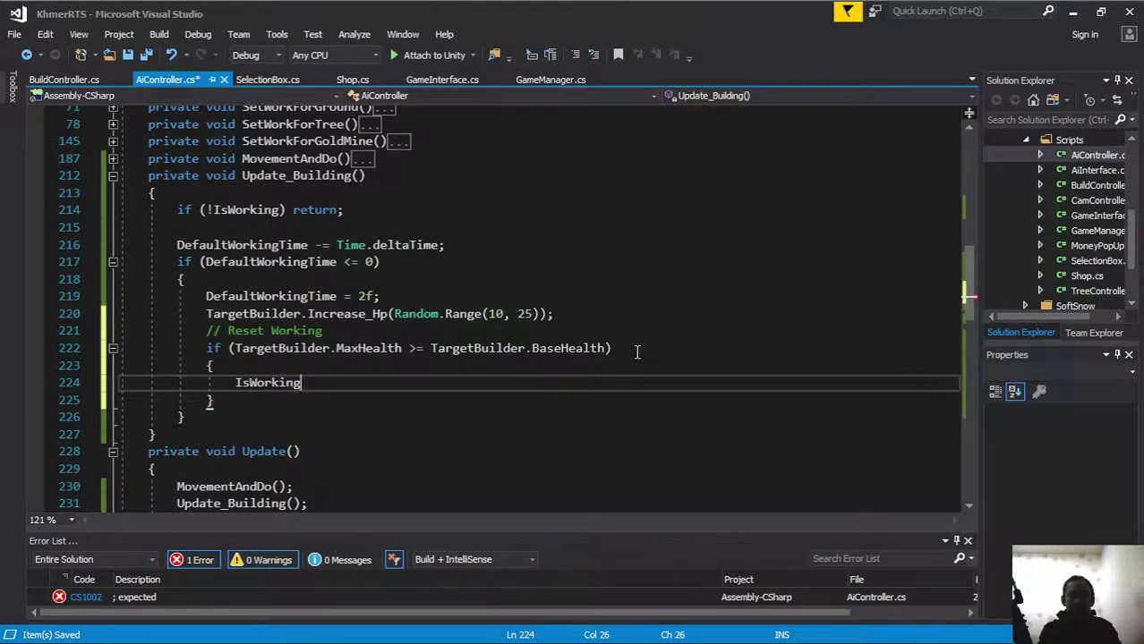
type(" = false")
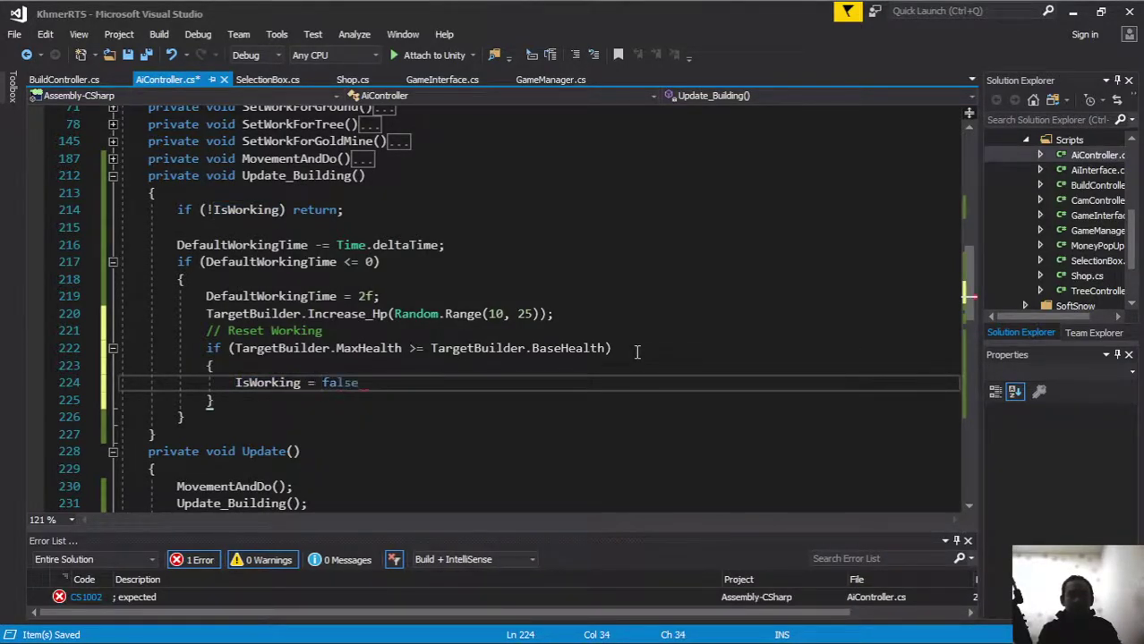
type(";")
key("Return")
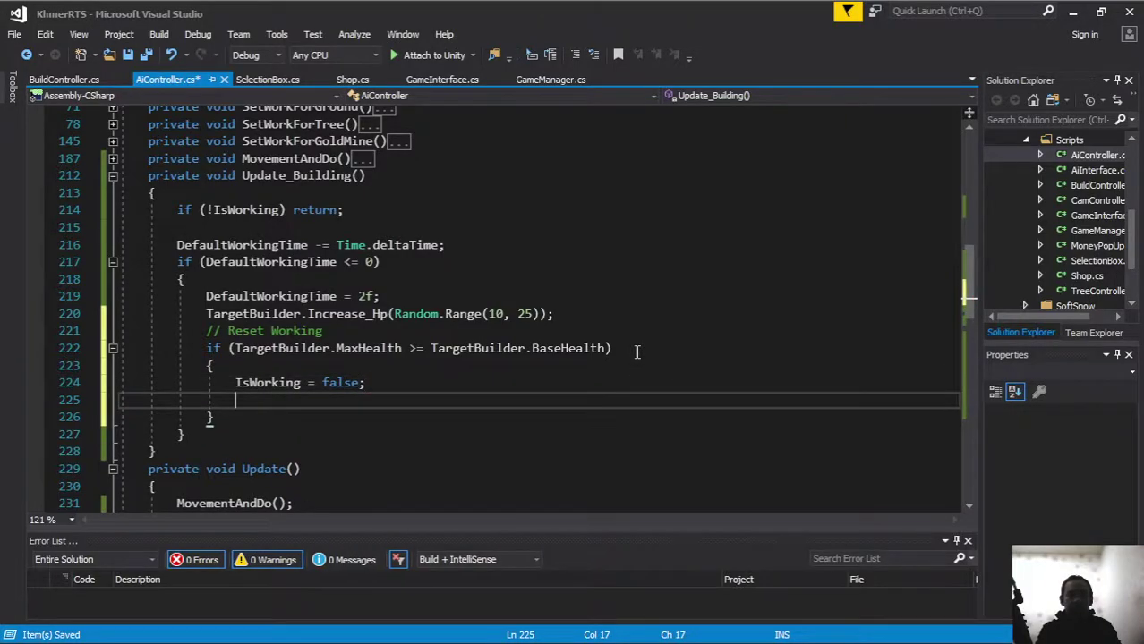
type("ta")
type("rg")
key("Tab")
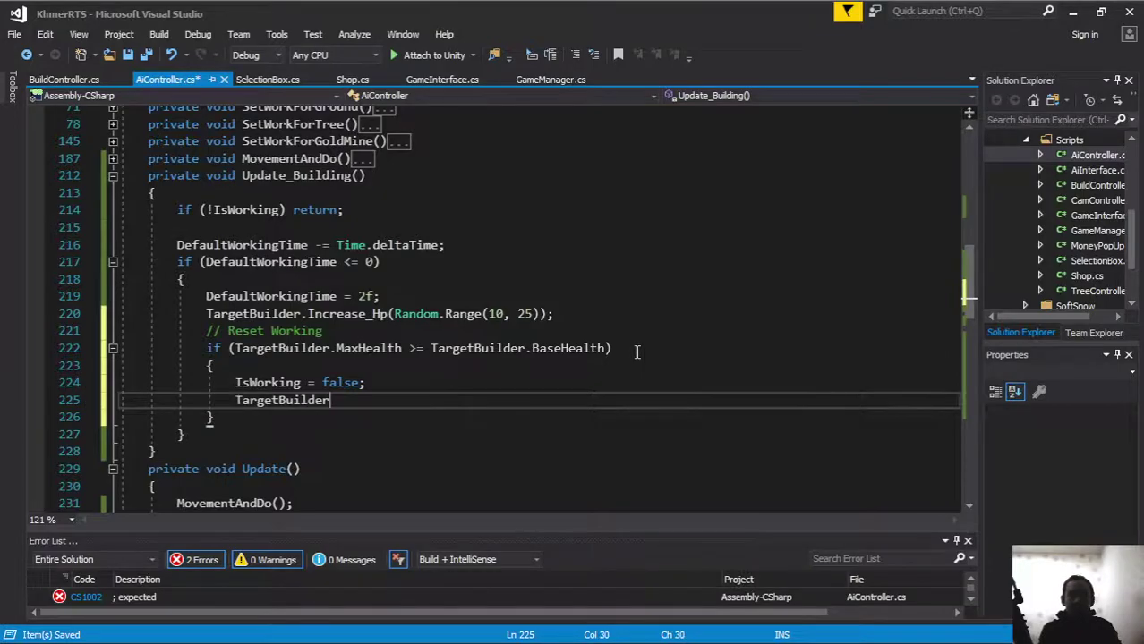
type(" = null;")
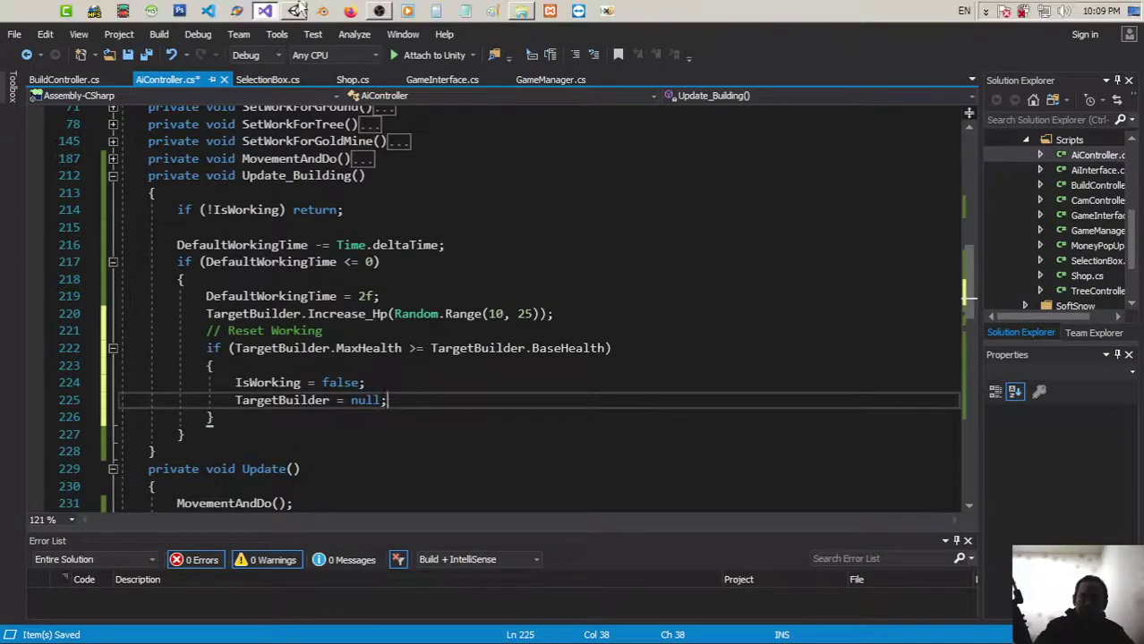
left_click(301, 11)
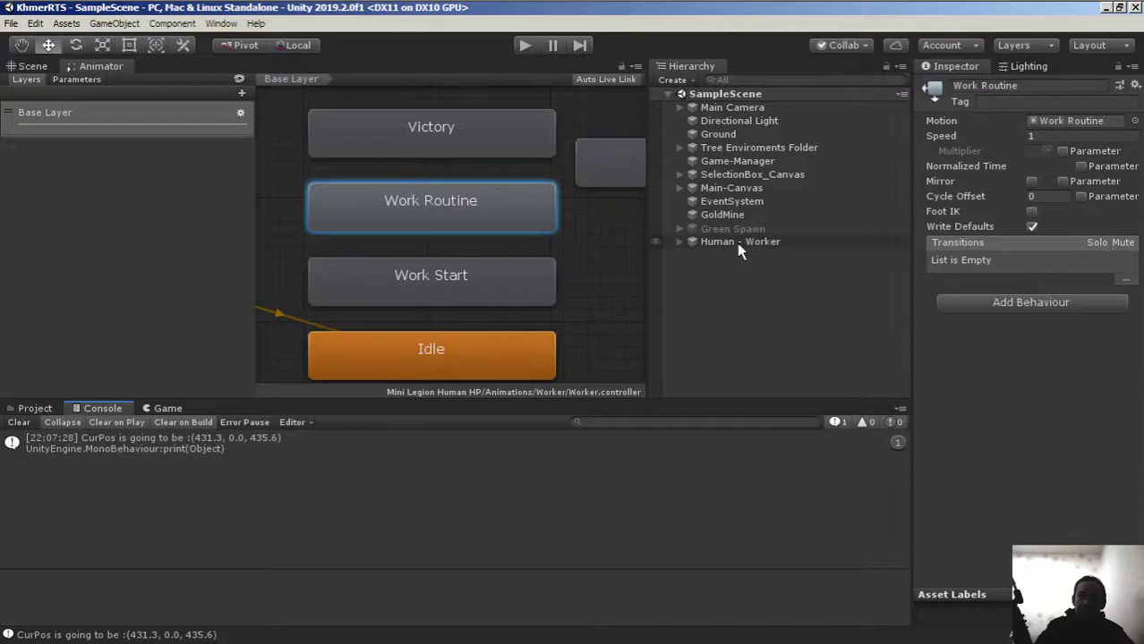
Add Ani.Play("Idle"); after TargetBuilder = null; and save AiController.cs.
left_click(737, 243)
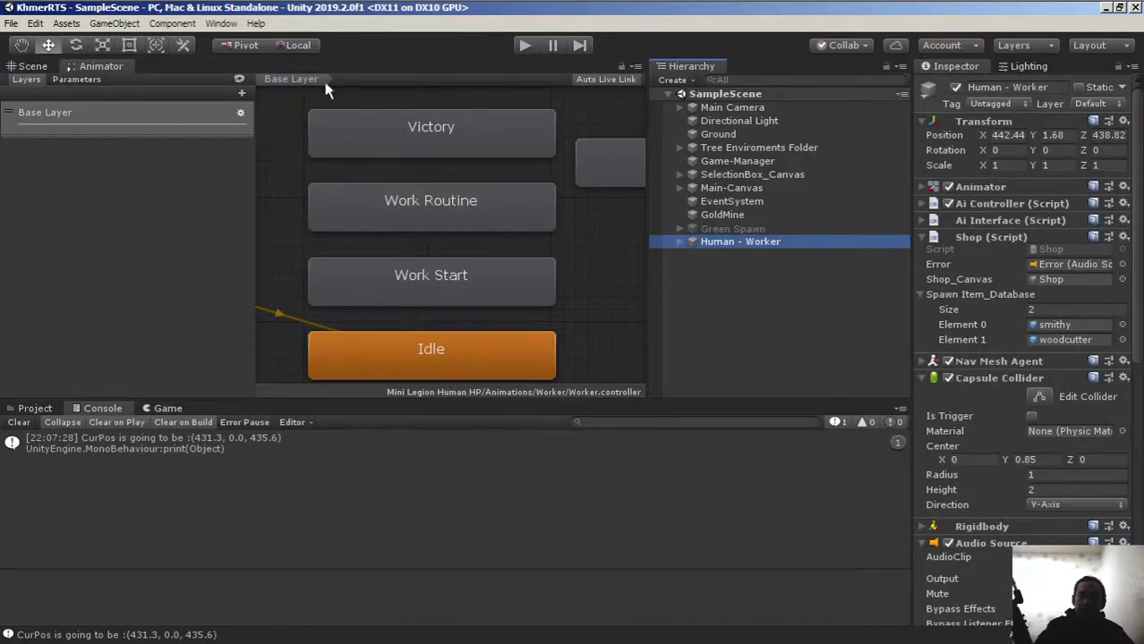
left_click(240, 11)
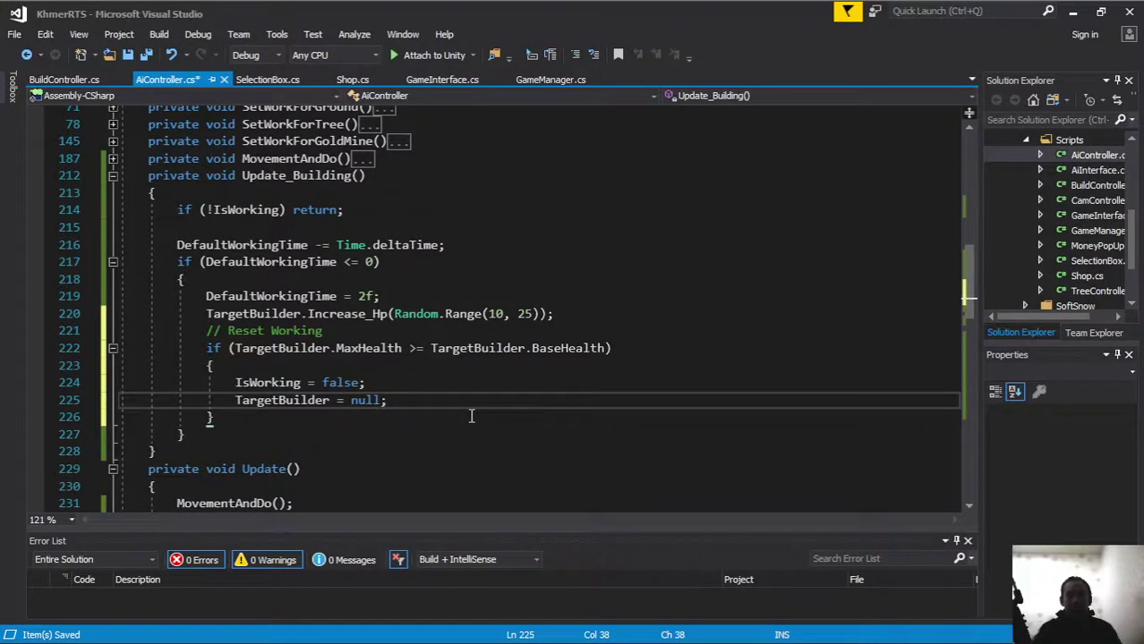
key("Return")
type("Ani.p")
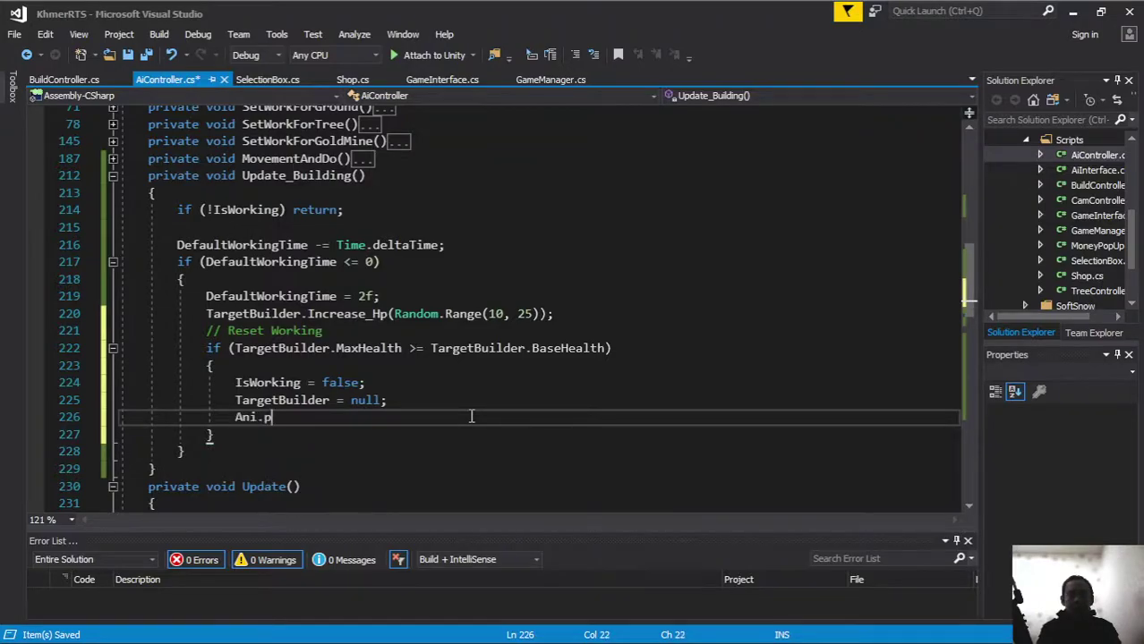
type("lay(")
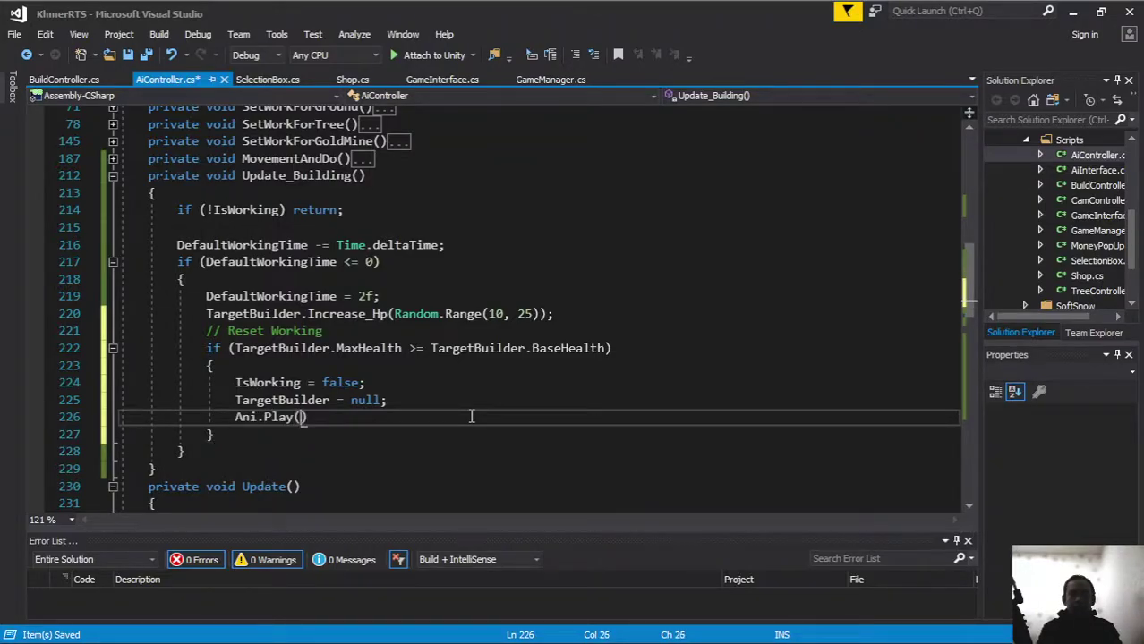
type("\"Idle")
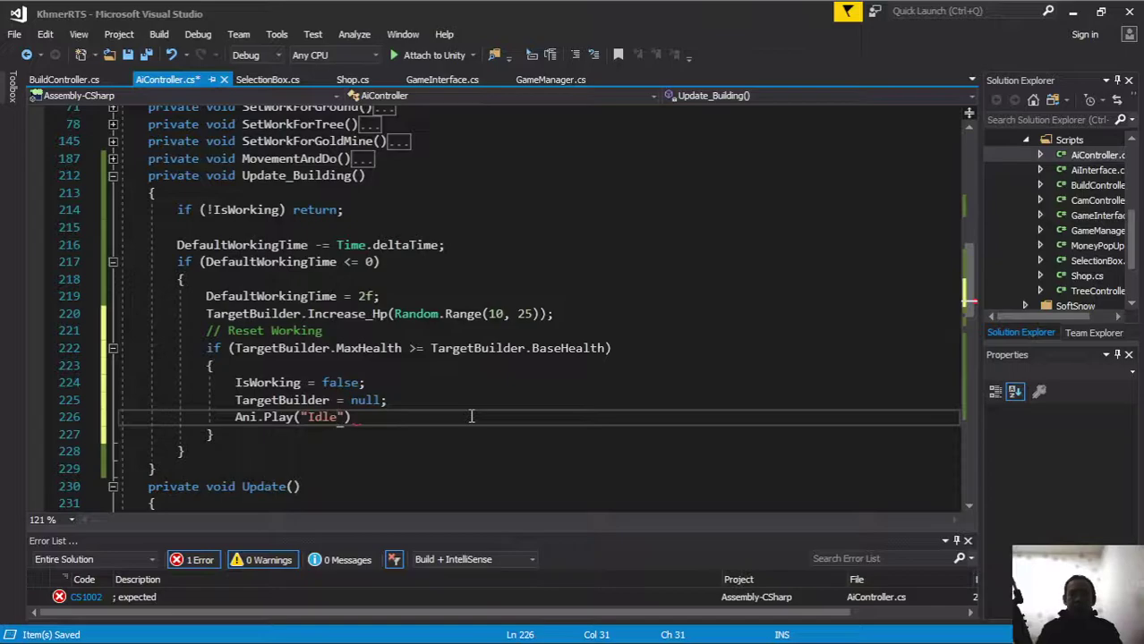
type("\");")
key("ctrl+s")
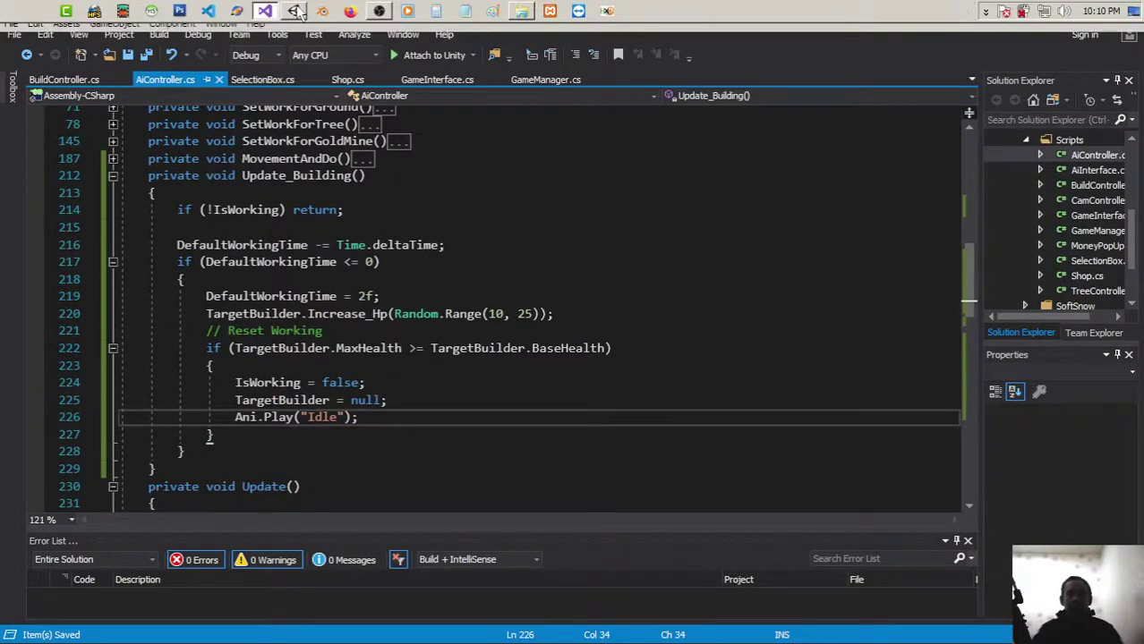
left_click(293, 11)
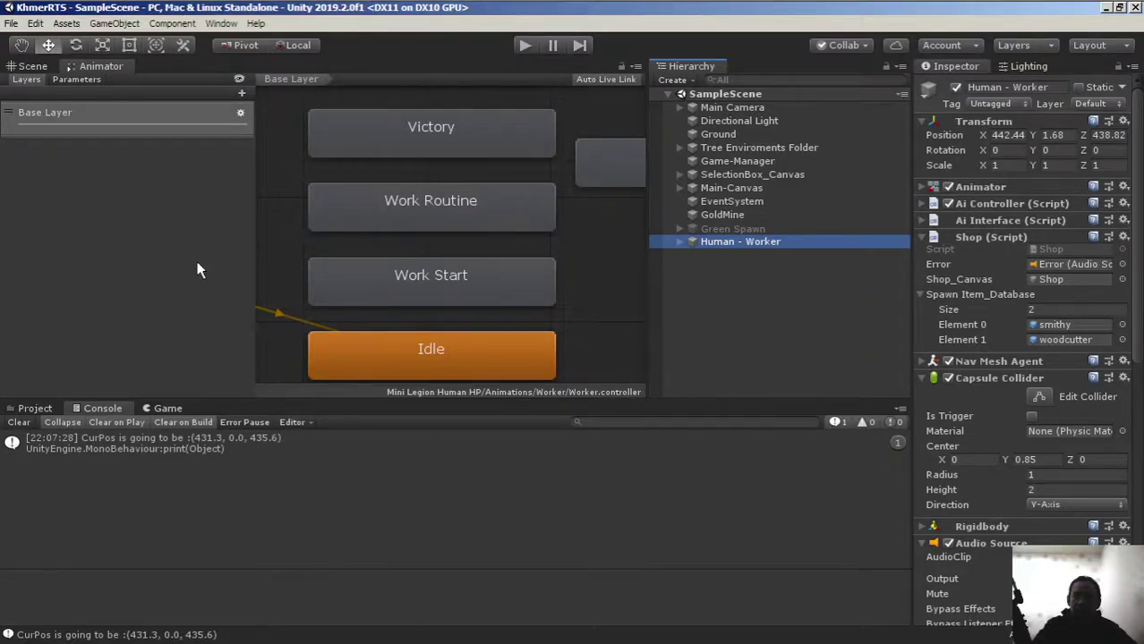
Start play mode and have the worker place a Smithy on the map.
left_click(526, 43)
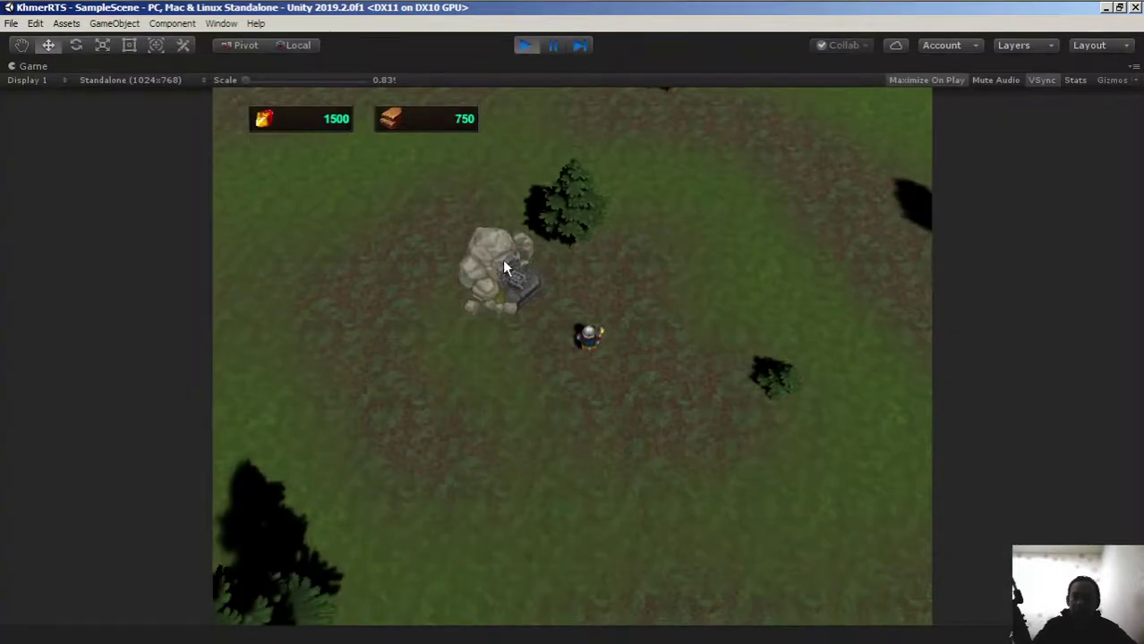
left_click(594, 350)
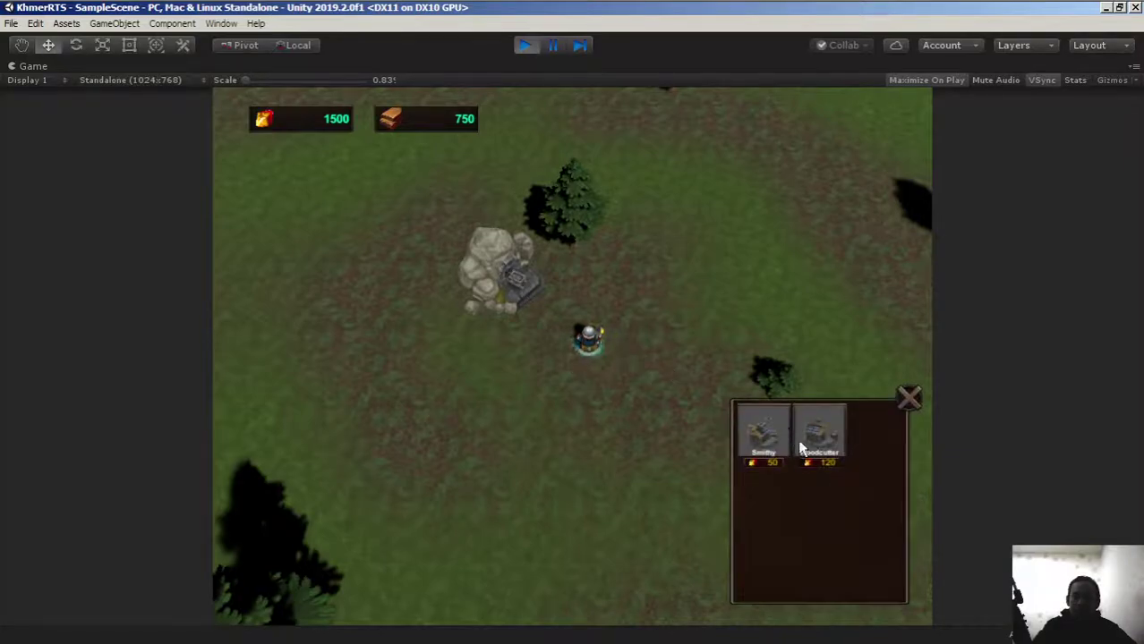
left_click(762, 432)
left_click(417, 411)
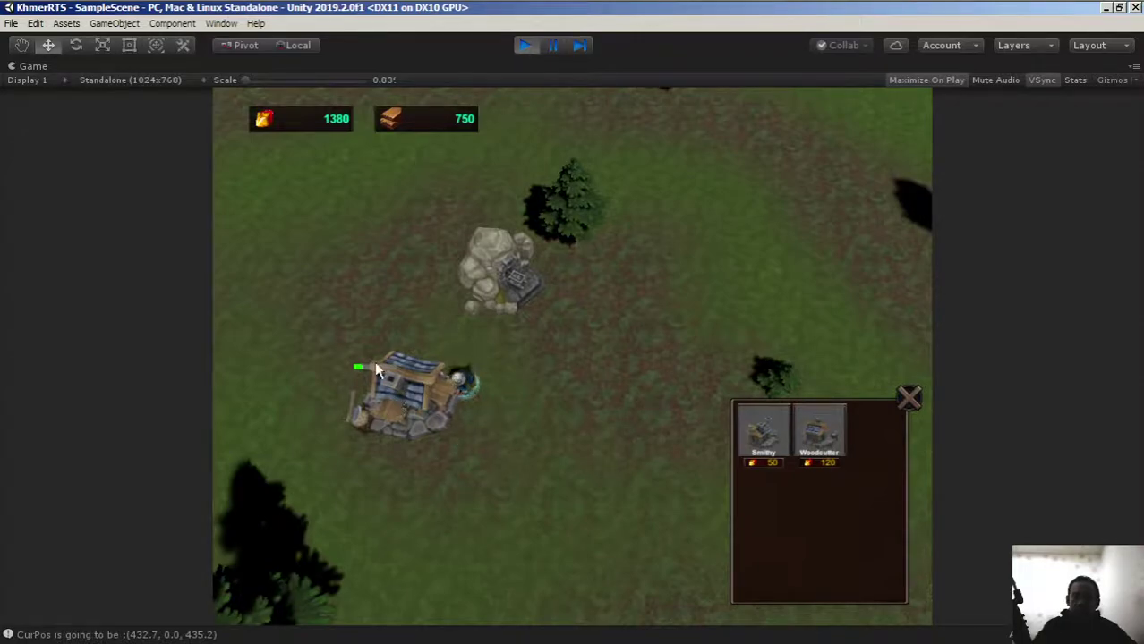
Reselect the worker to check its state, close the construction panel, and pan the camera.
left_click(558, 351)
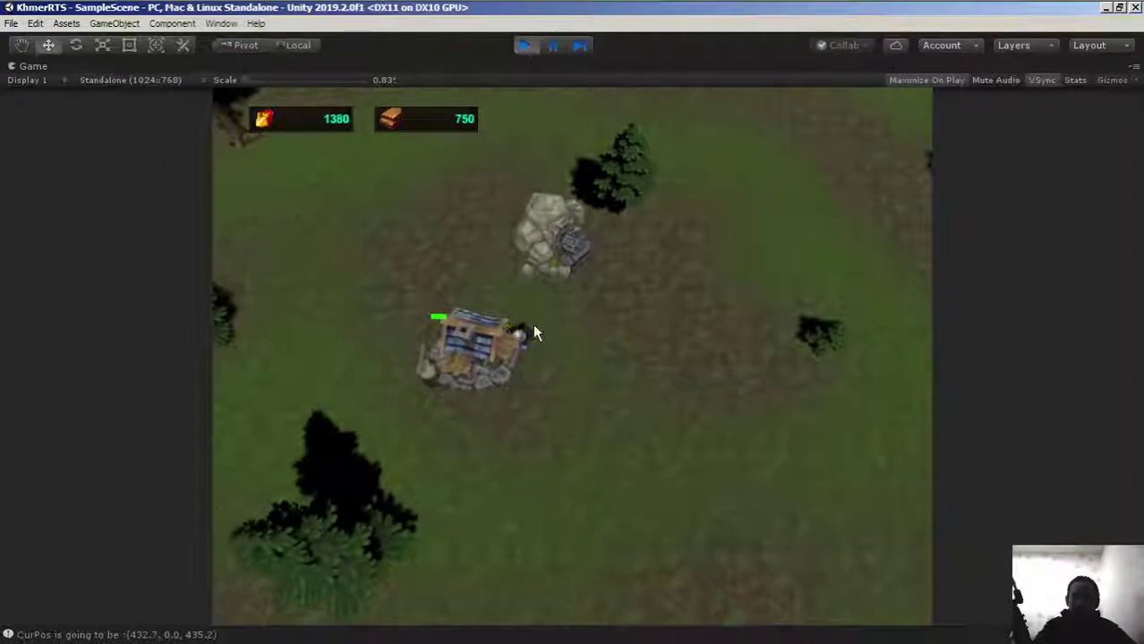
left_click(529, 329)
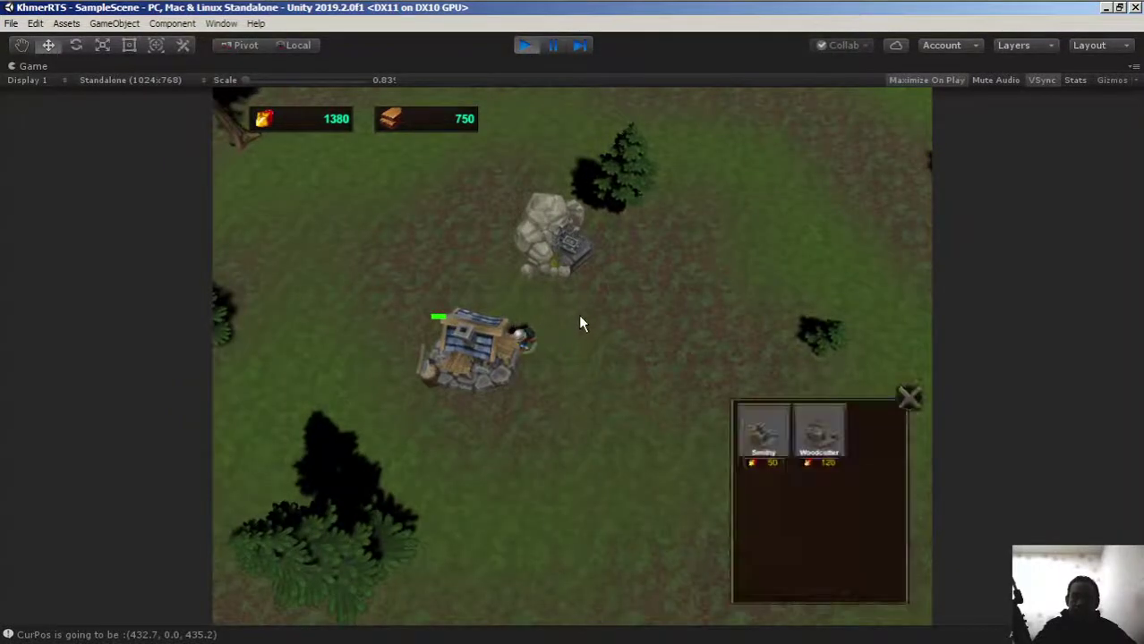
left_click(633, 332)
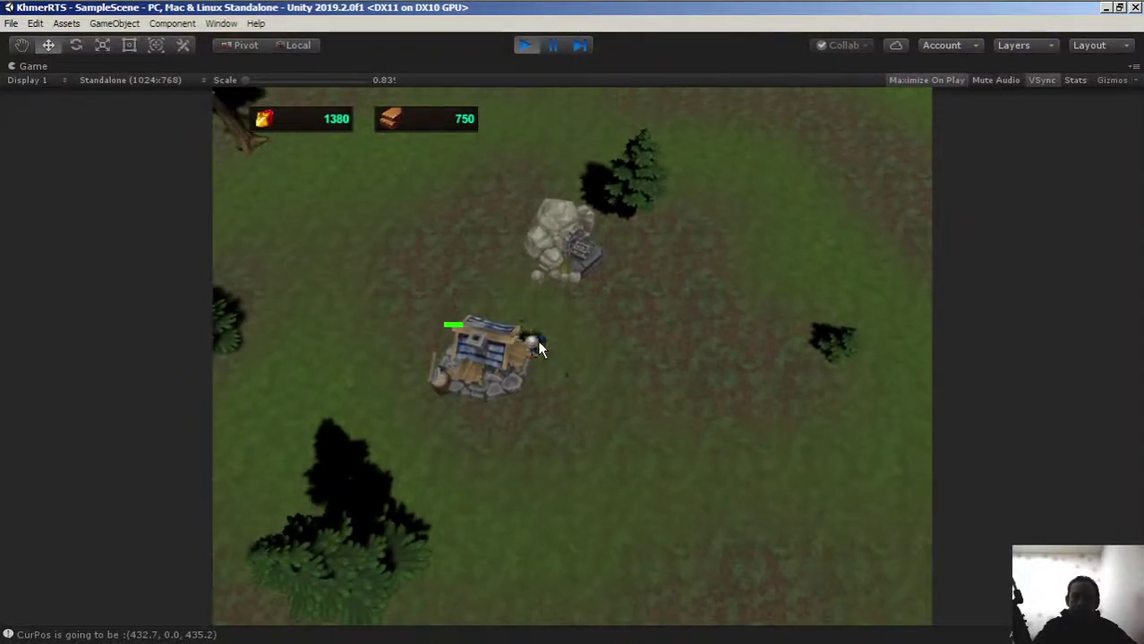
left_click(536, 340)
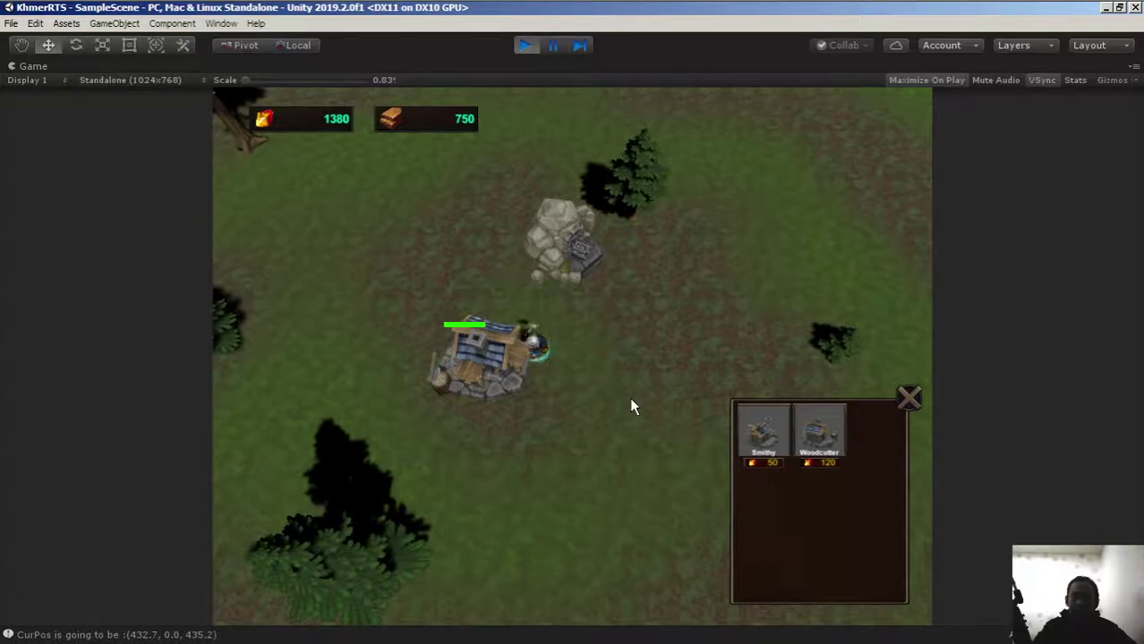
key("Escape")
key("Right")
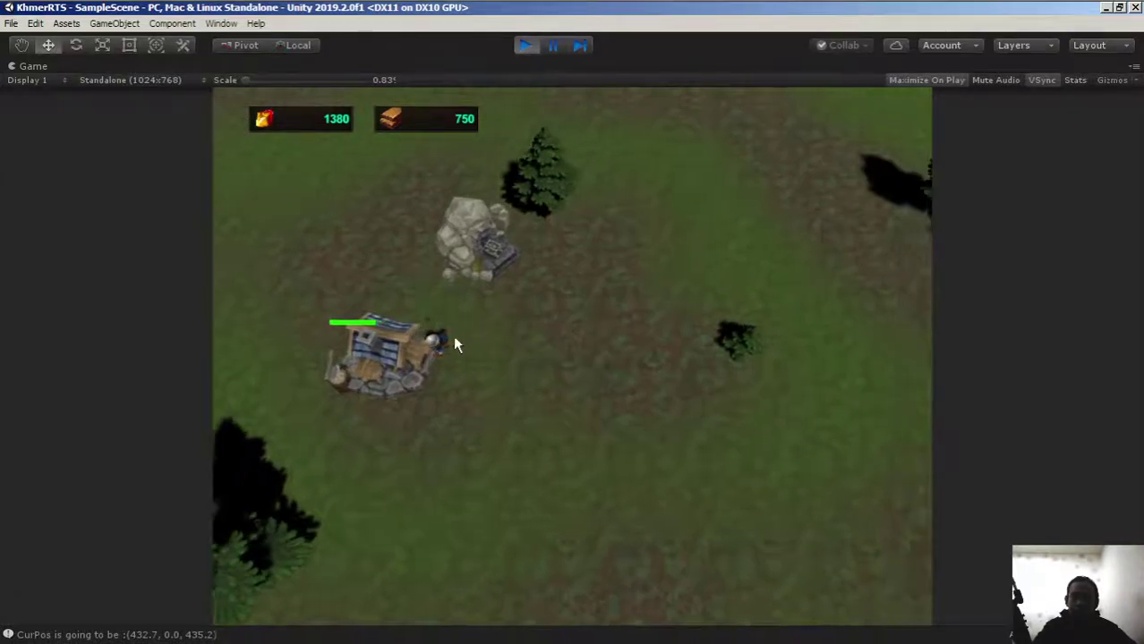
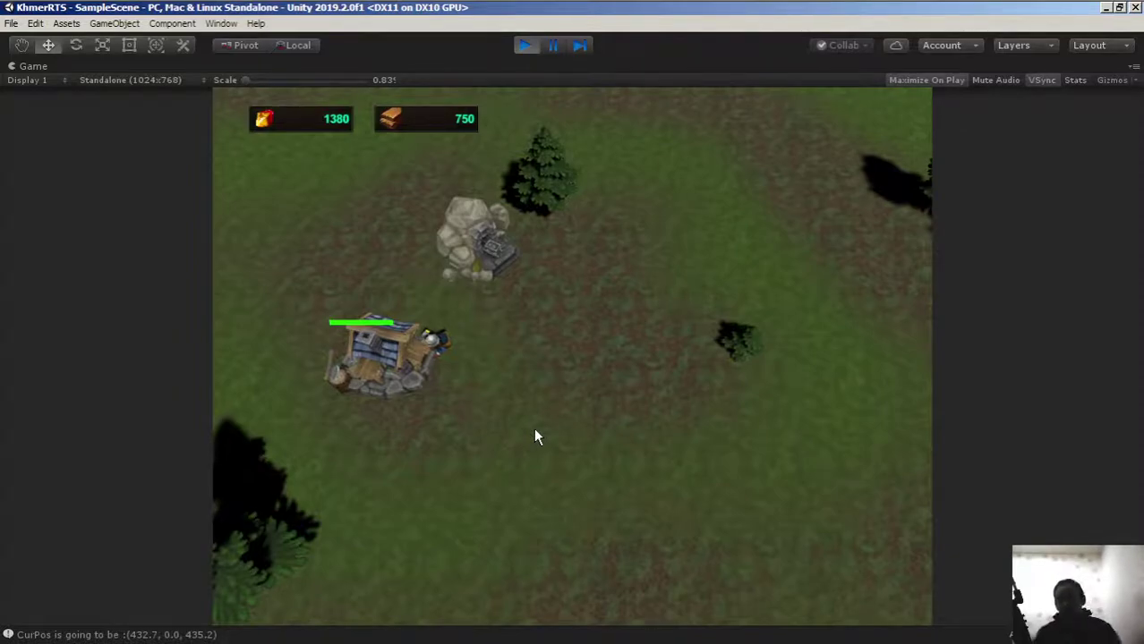
Stop the worker's play-mode test to get back to the Unity editor.
left_click(526, 52)
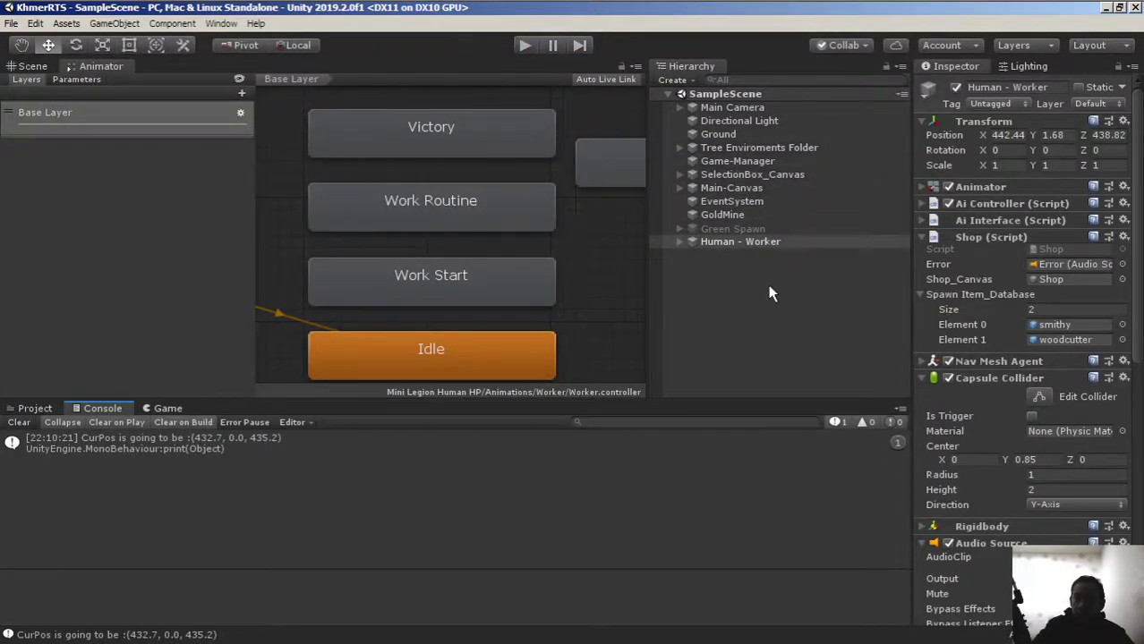
Expand the worker's Ai Interface component and check its Work, Att and Move clip lists, including the 8 Move clips.
left_click(921, 220)
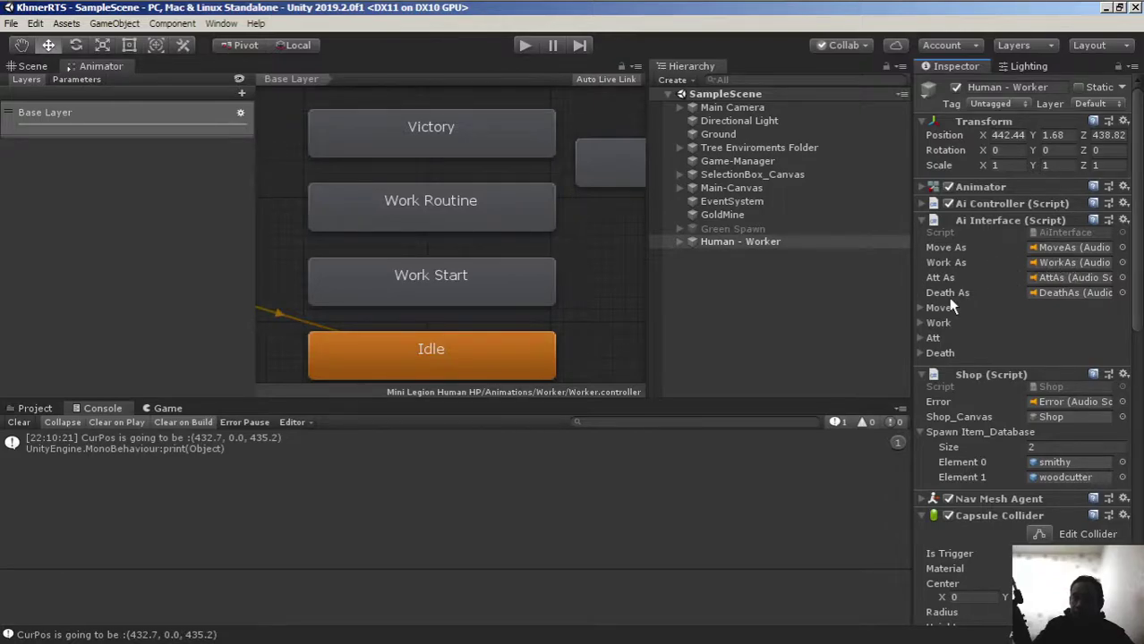
left_click(920, 323)
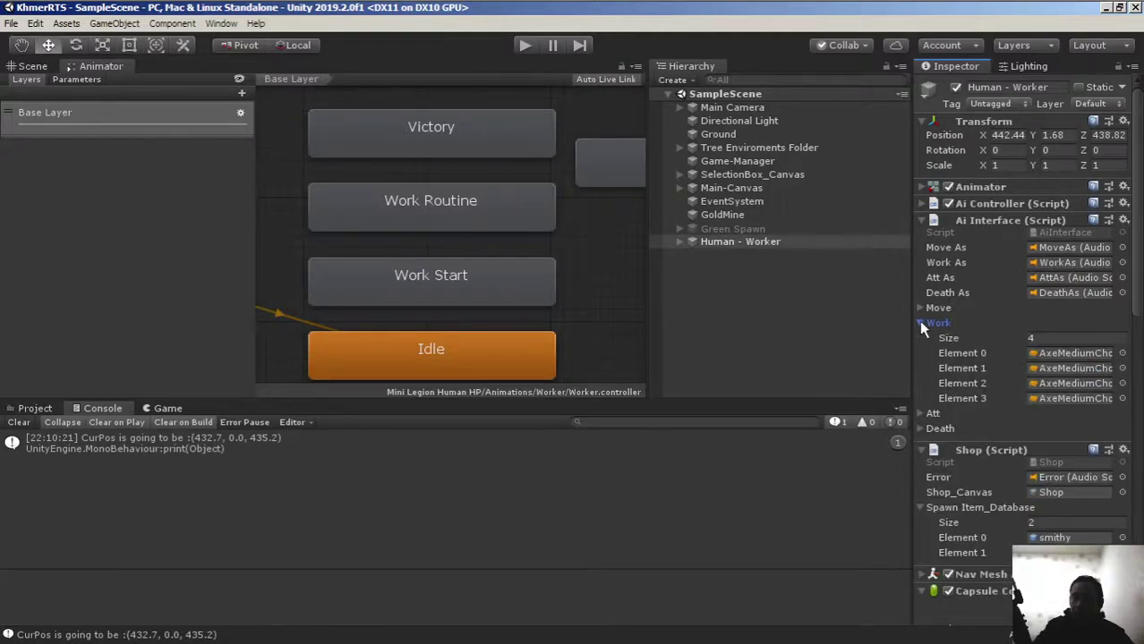
left_click(920, 323)
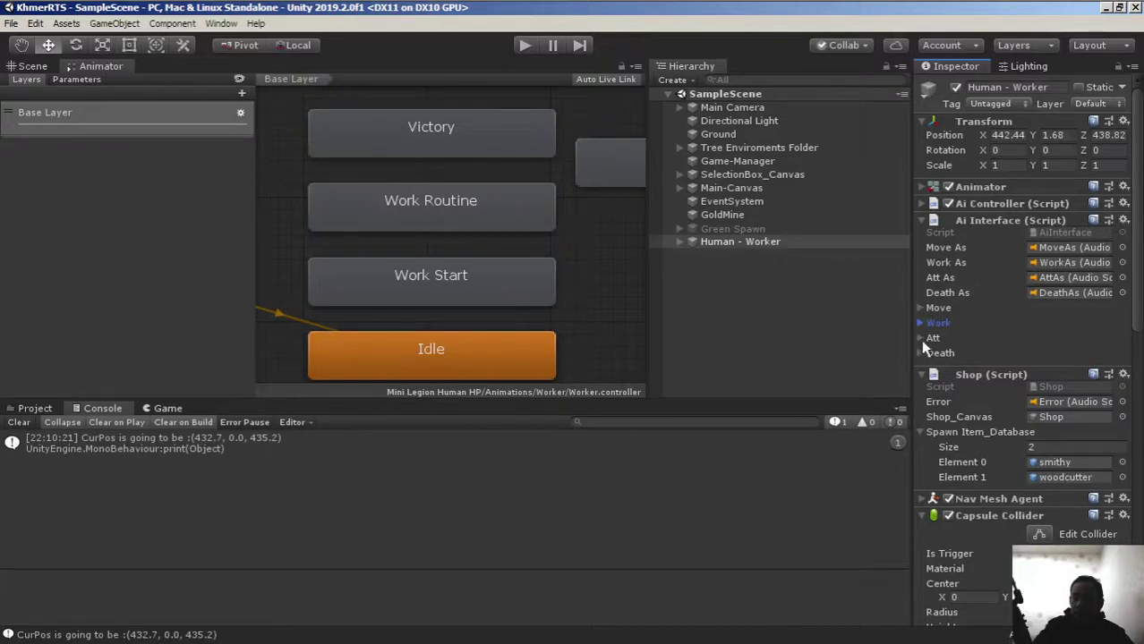
left_click(919, 337)
left_click(919, 337)
left_click(919, 308)
left_click(919, 308)
left_click(919, 307)
left_click(919, 308)
Expand Human - Worker and inspect its WorkAs, MoveAs, AttAs and DeathAs audio sources.
left_click(682, 242)
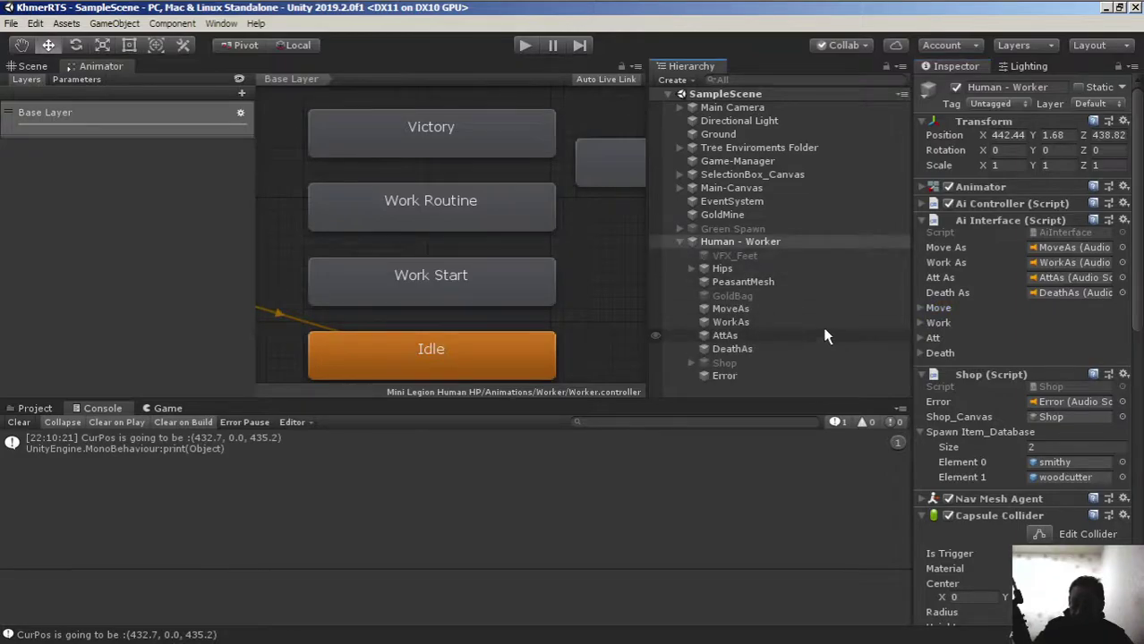
left_click(749, 324)
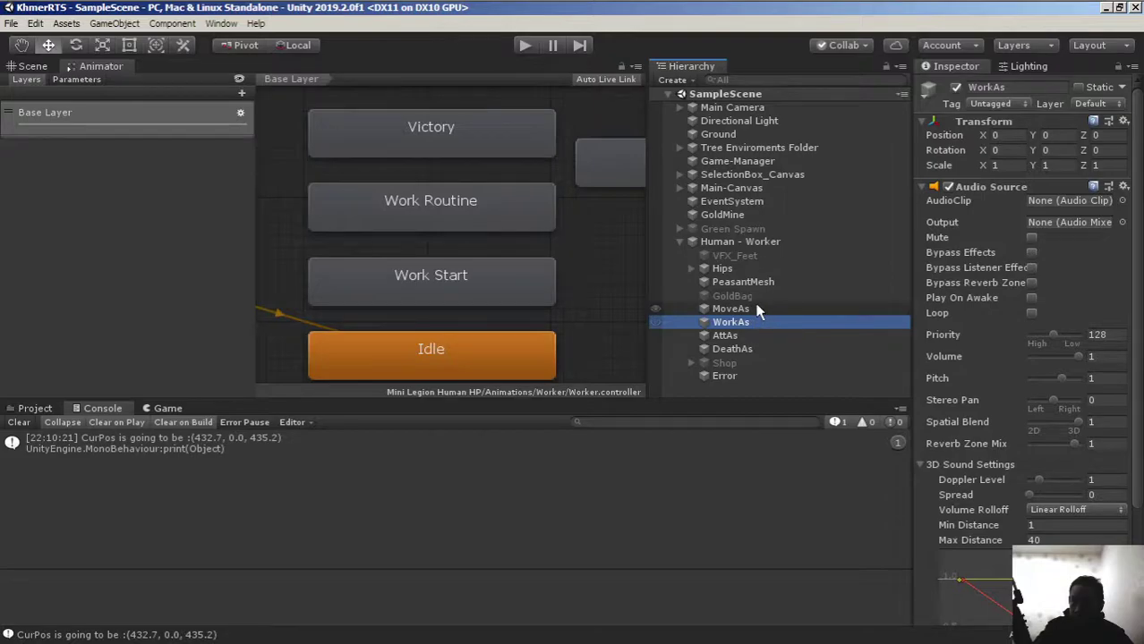
left_click(757, 309)
left_click(738, 336)
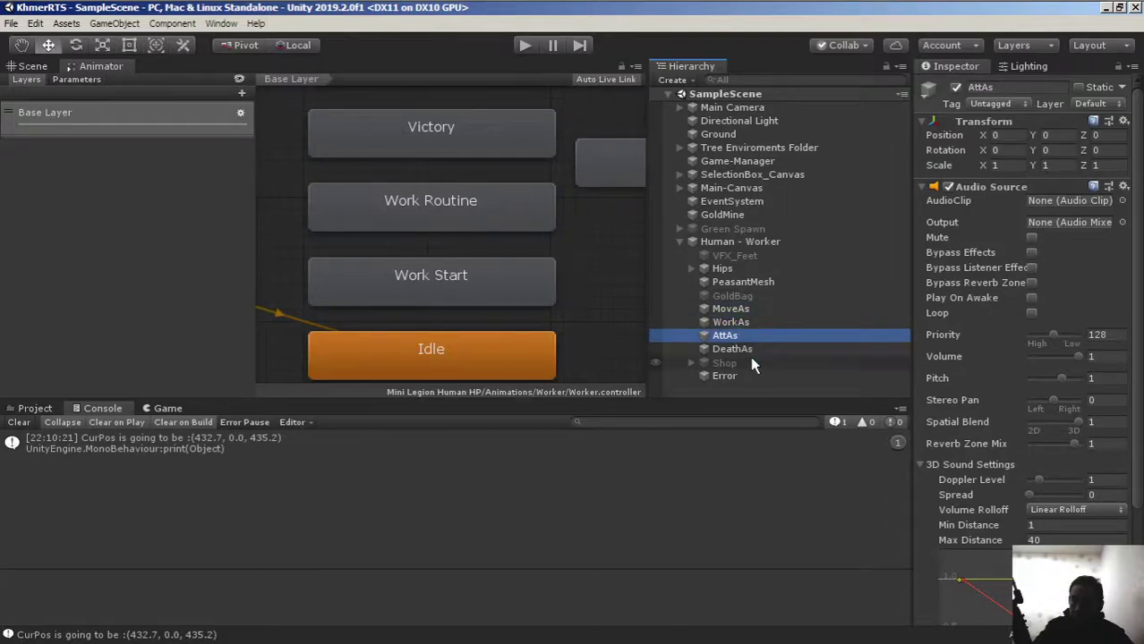
left_click(748, 351)
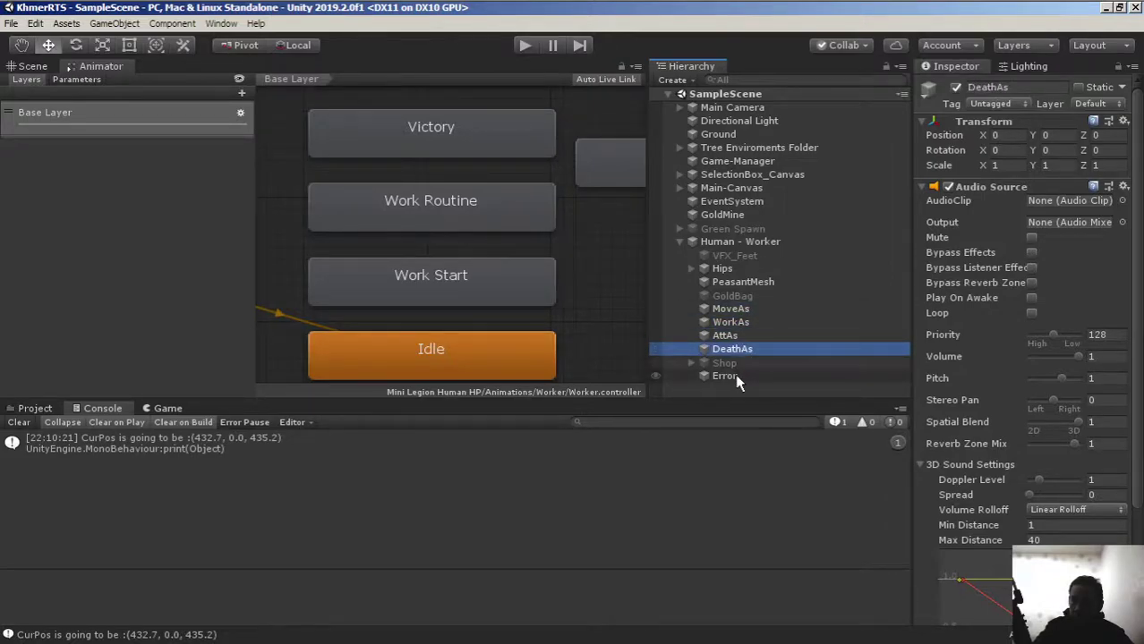
Check PeasantMesh and Hips, then view the root Human - Worker's Audio Source with clip a1.
left_click(739, 282)
left_click(725, 268)
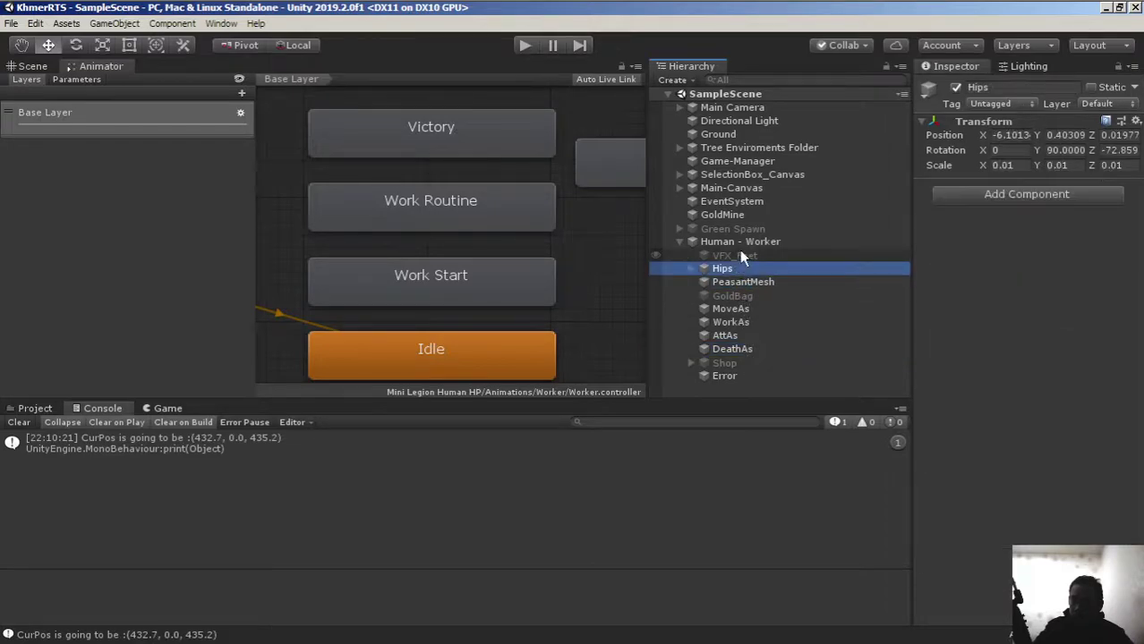
left_click(740, 241)
scroll(1064, 274, "down", 5)
scroll(1062, 271, "up", 5)
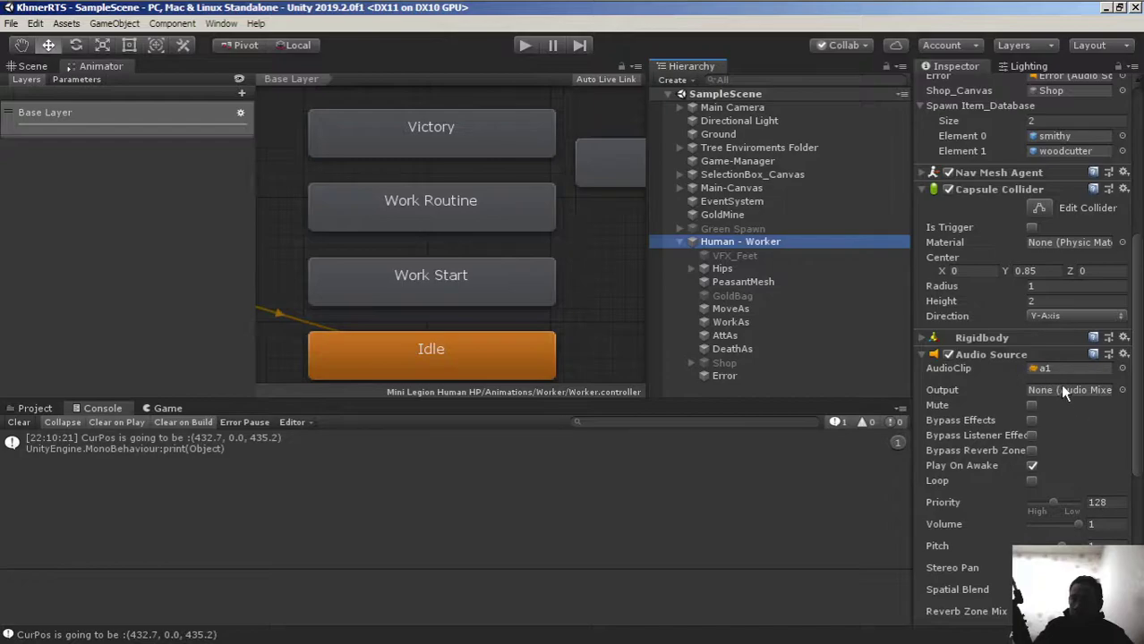
Locate the a1 clip in Sound & Music/Peasant Work, view its import settings and play it.
left_click(1062, 368)
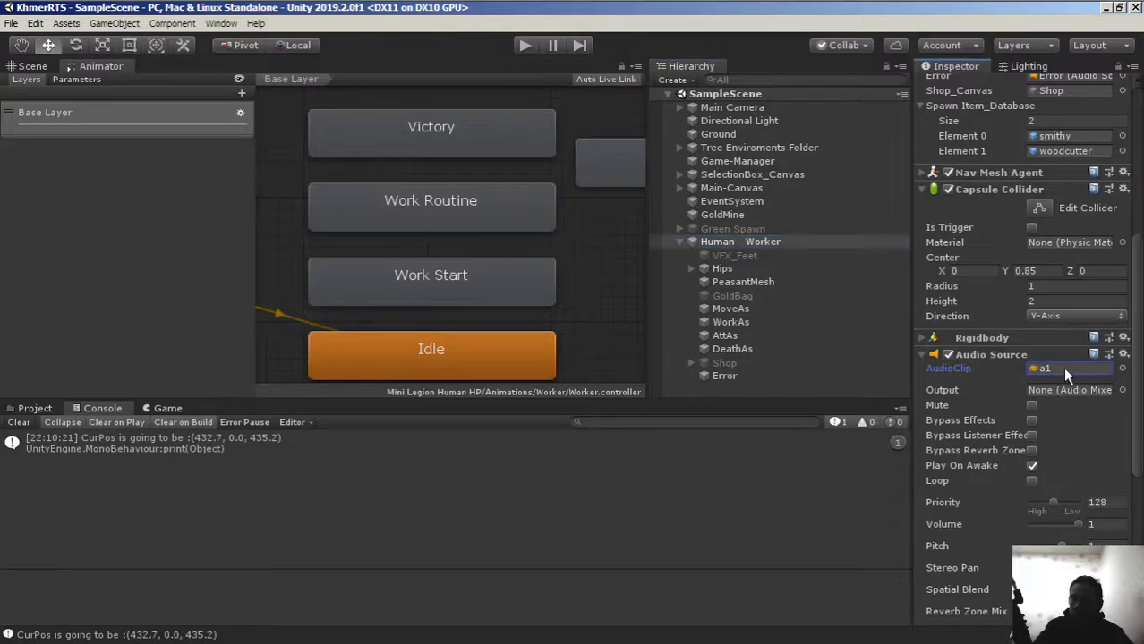
left_click(30, 411)
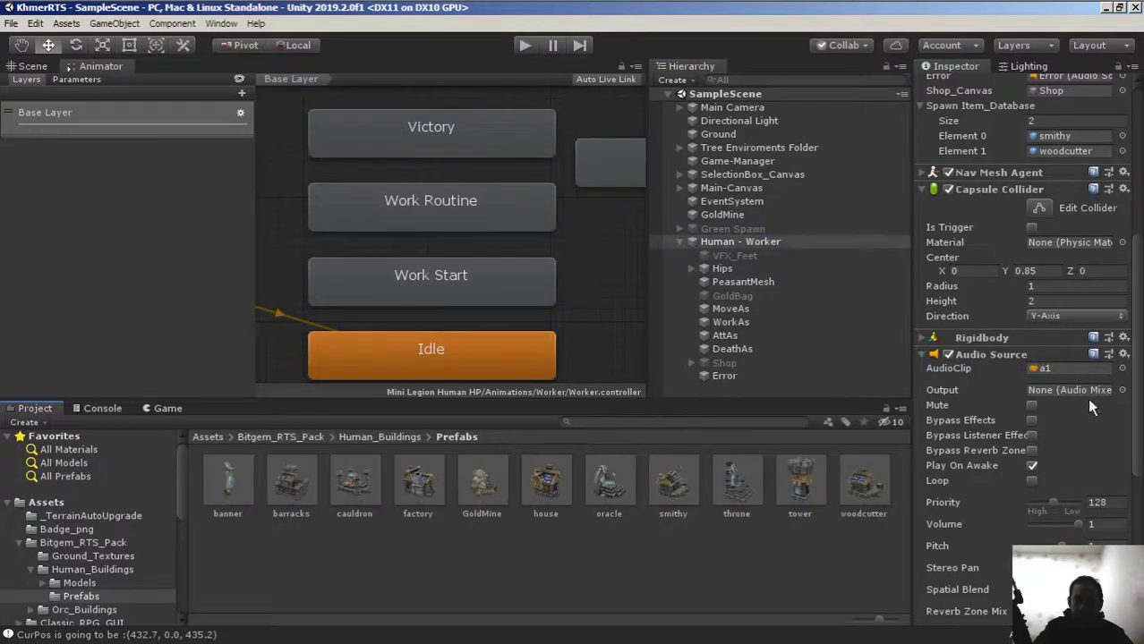
left_click(1054, 366)
left_click(793, 488)
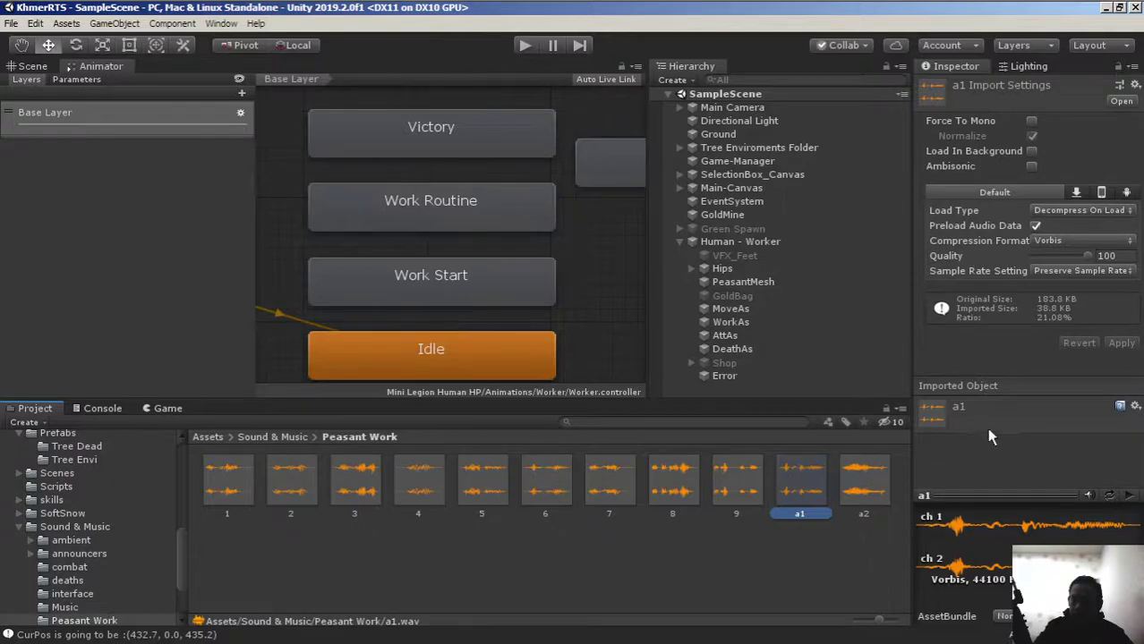
double_click(799, 480)
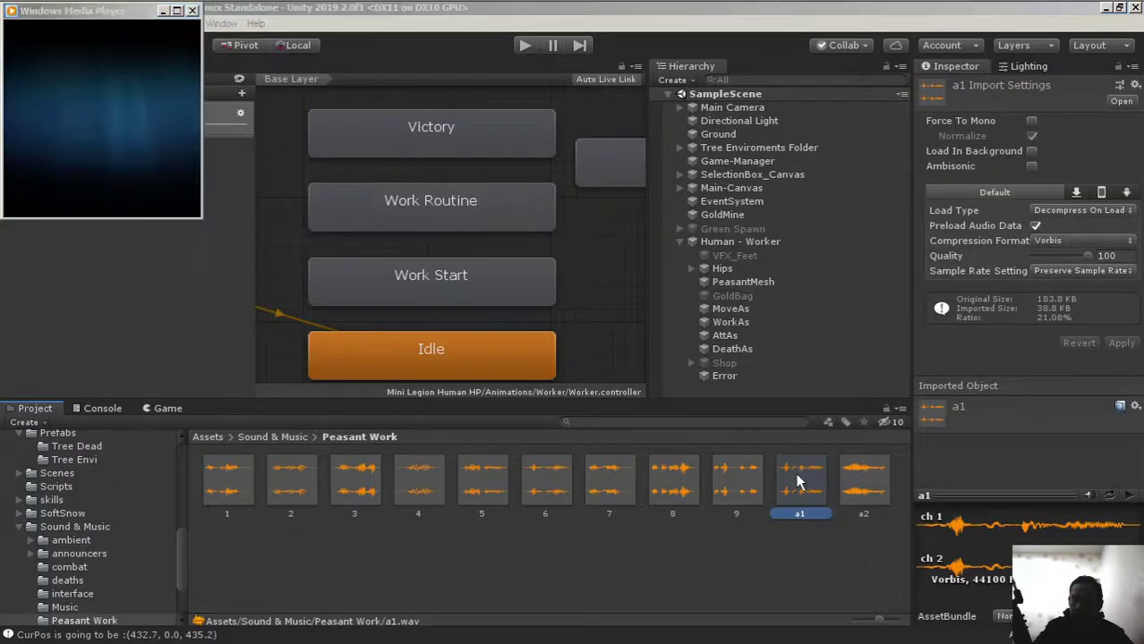
left_click(789, 424)
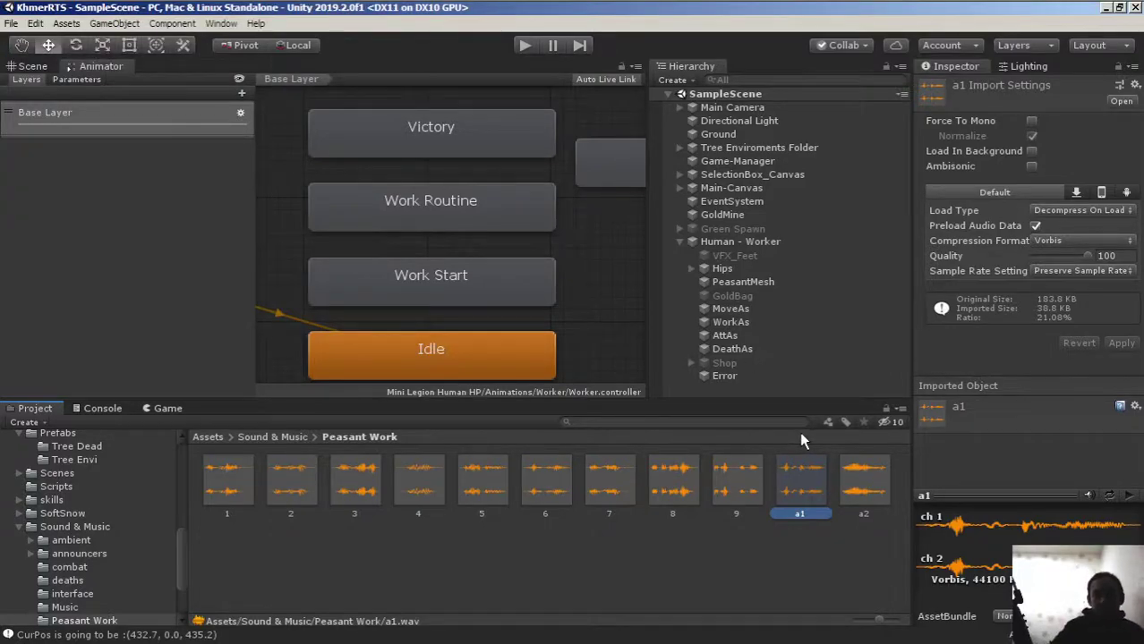
In Visual Studio, open AiInterface.cs from Solution Explorer after a brief BuildController preview.
mouse_move(265, 5)
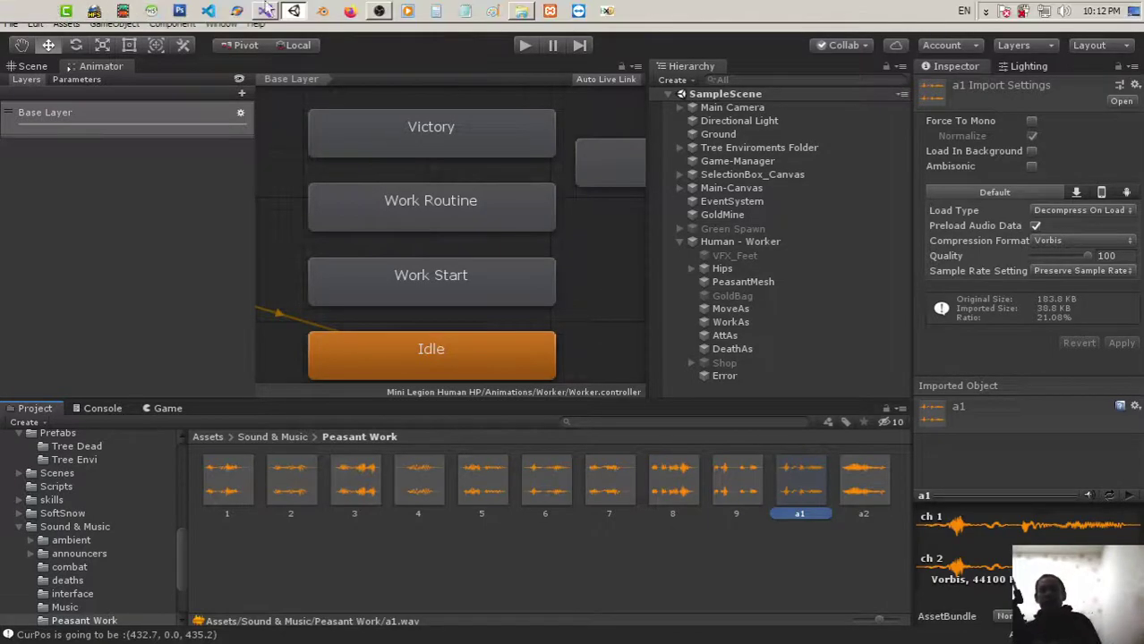
left_click(266, 10)
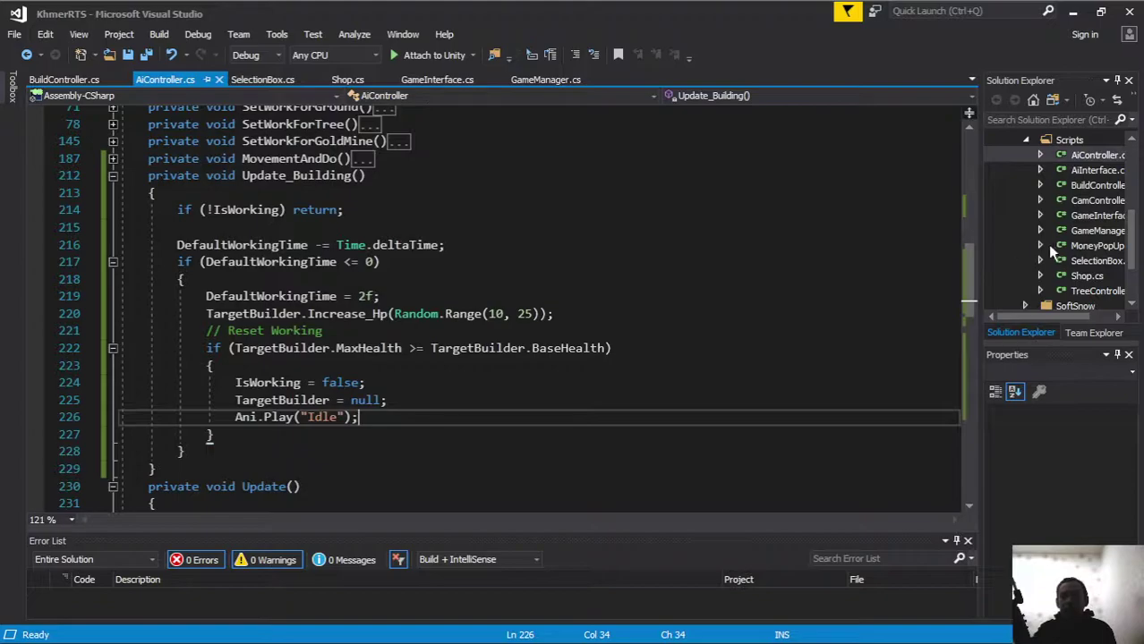
double_click(1086, 185)
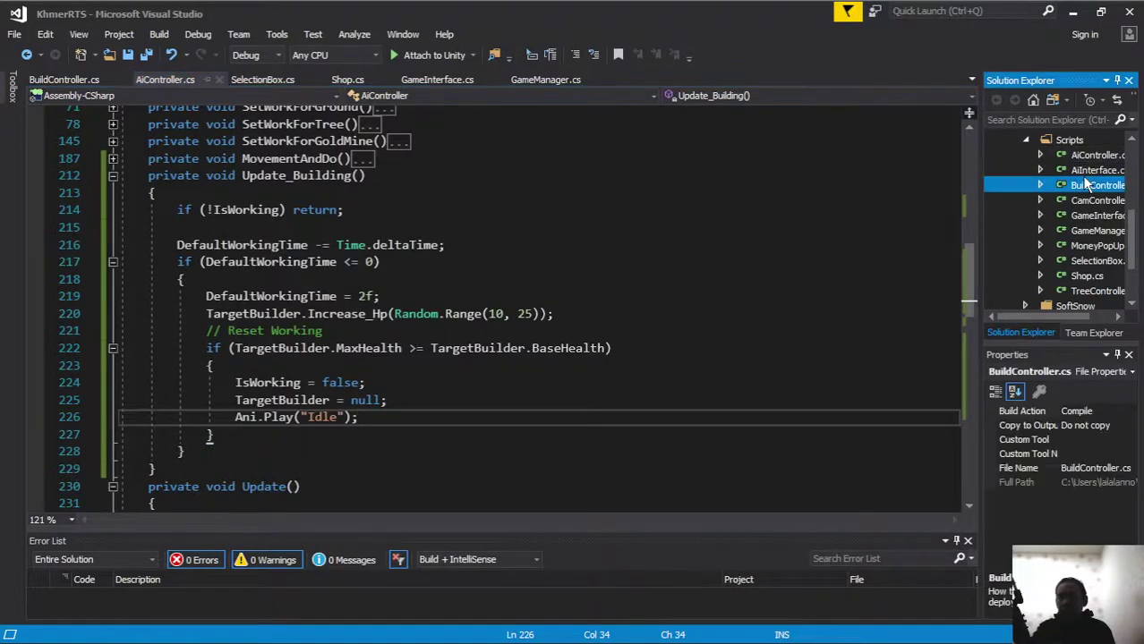
double_click(1073, 170)
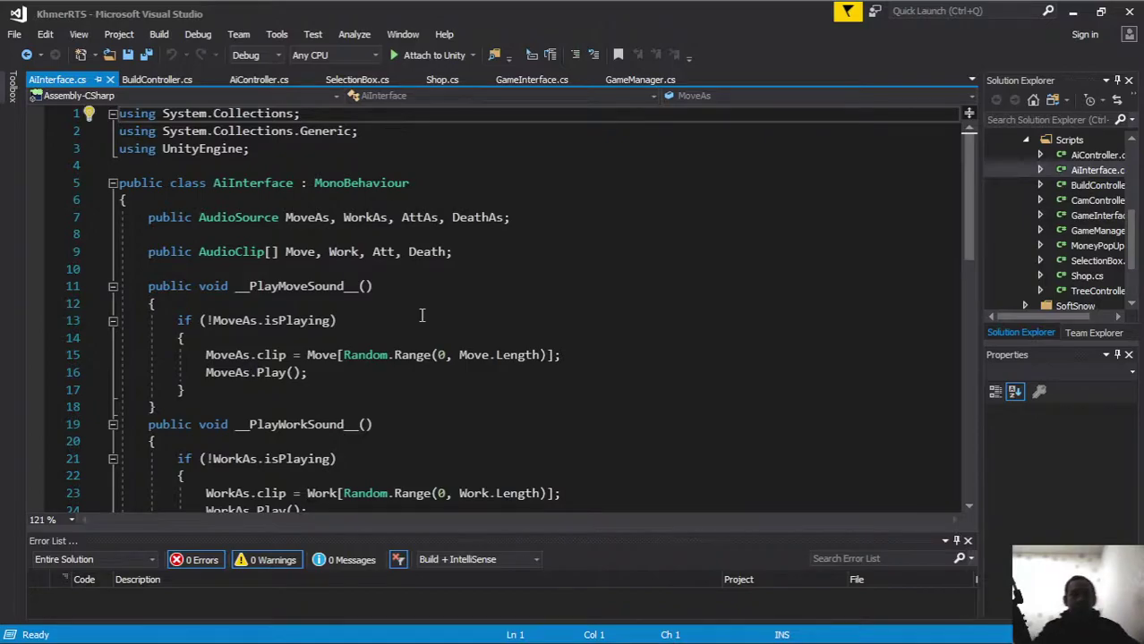
Scroll to and highlight the __PlayWorkSound__ method, then go back to AiController.cs.
scroll(422, 315, "down", 2)
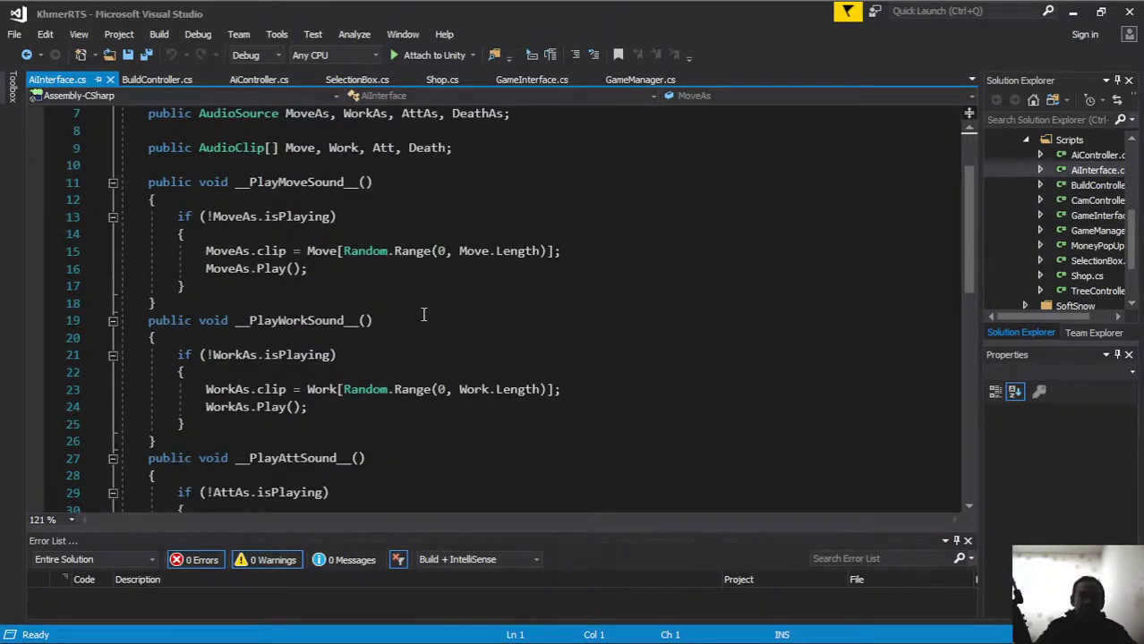
scroll(399, 342, "down", 2)
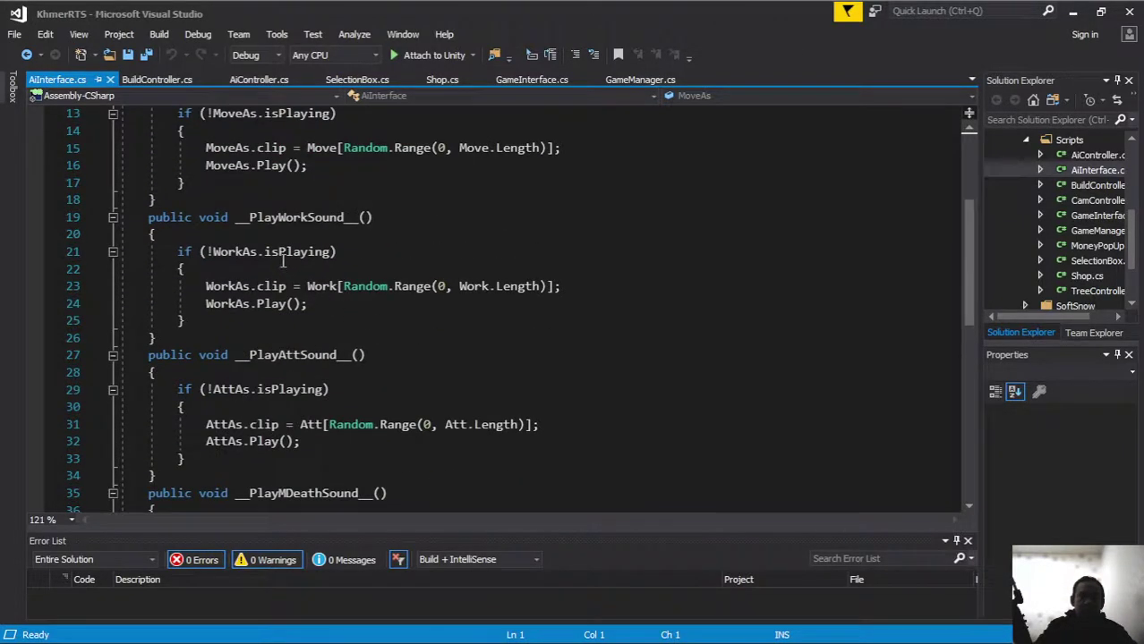
left_click_drag(236, 222, 389, 225)
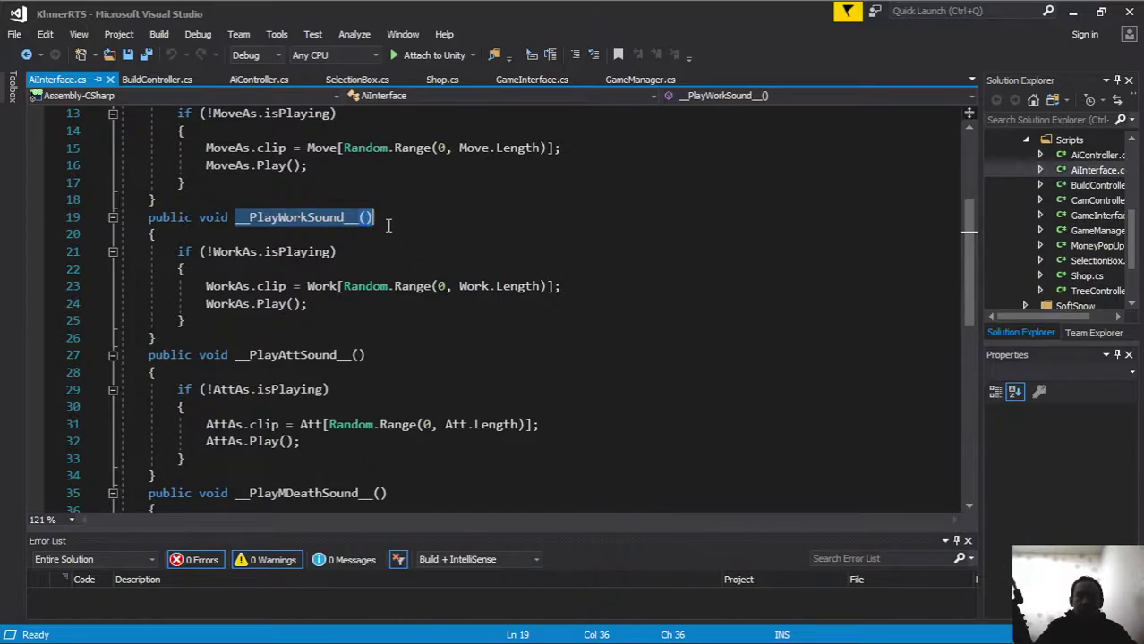
left_click(252, 85)
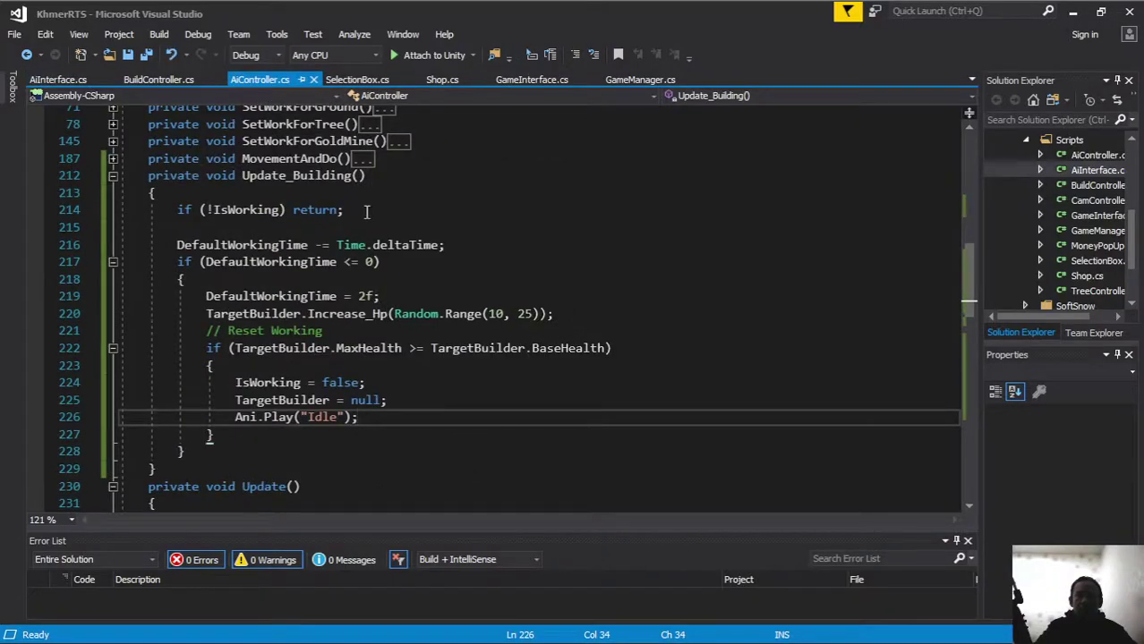
Add a GetComponent<AiInterface>().__PlayWorkSound__(); call on a new line after the Idle animation call.
scroll(366, 211, "up", 5)
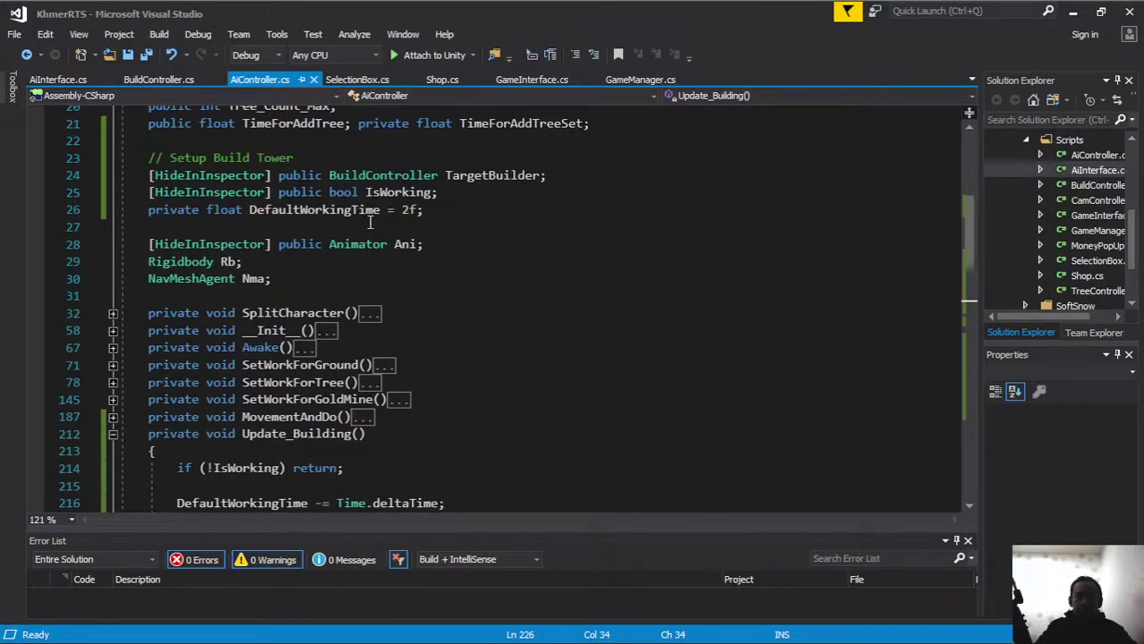
scroll(370, 221, "up", 2)
scroll(370, 222, "up", 4)
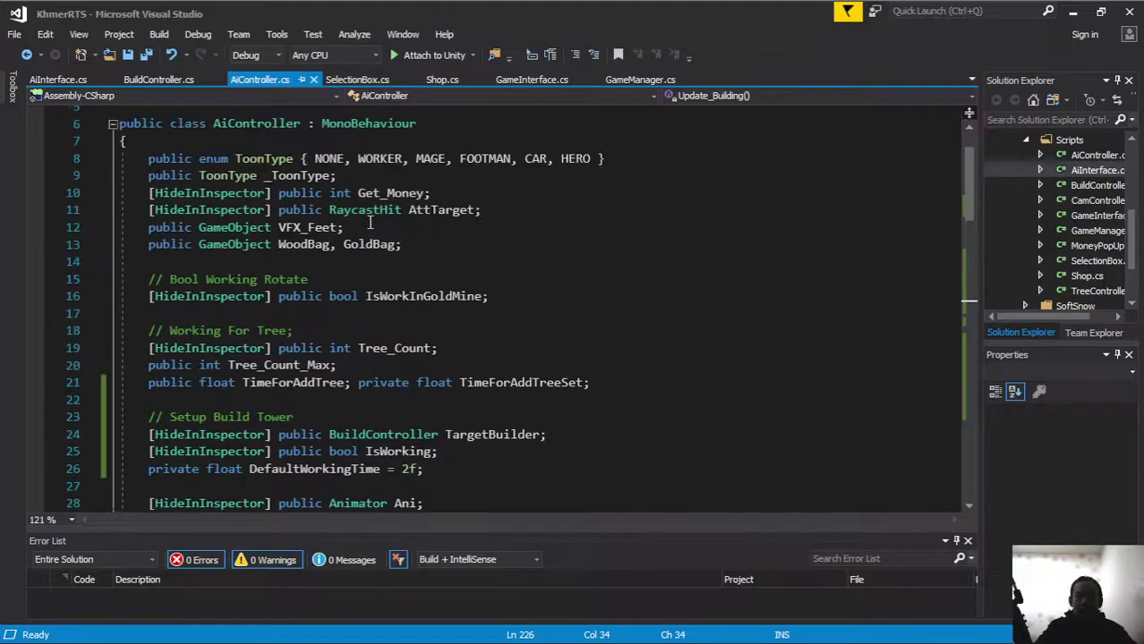
scroll(370, 222, "up", 2)
scroll(369, 222, "down", 8)
scroll(370, 222, "down", 5)
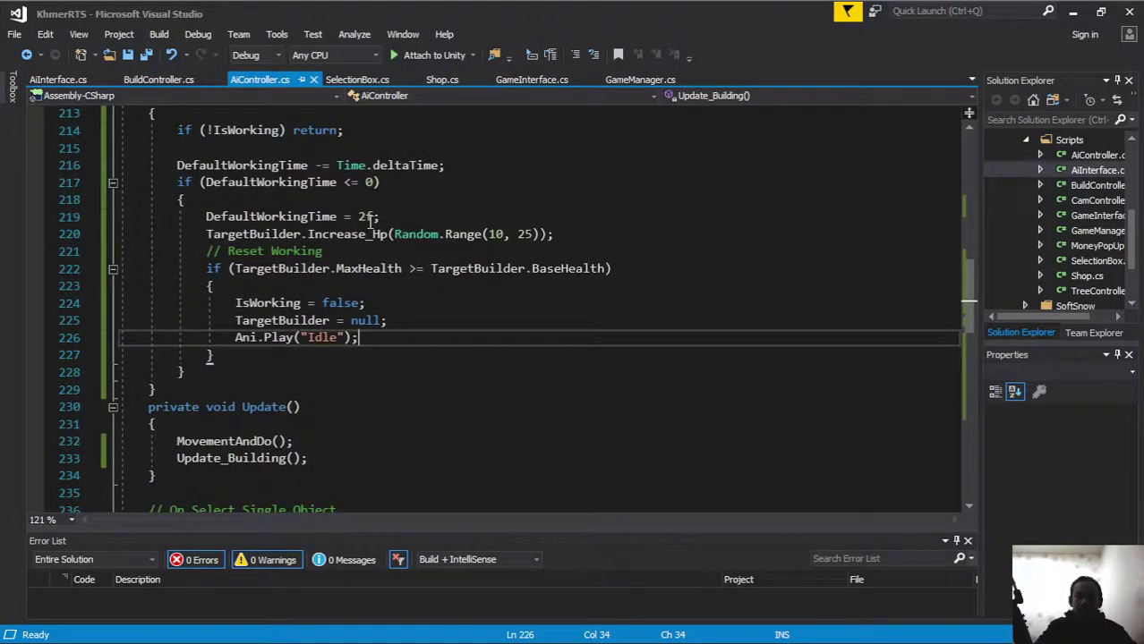
key("Return")
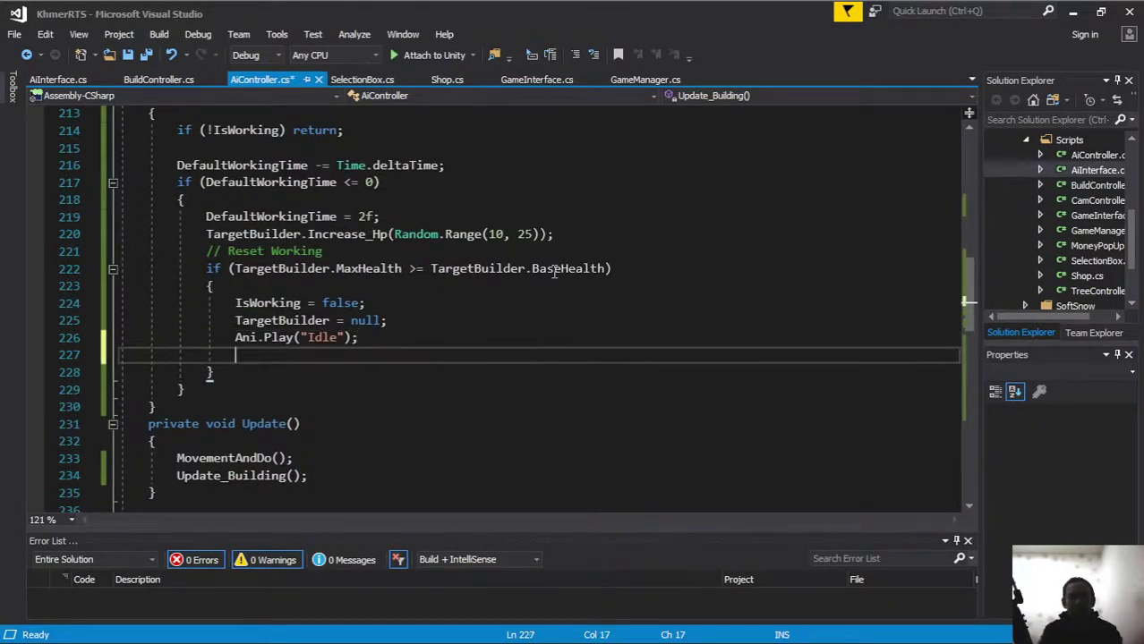
type("getcom")
key("Tab")
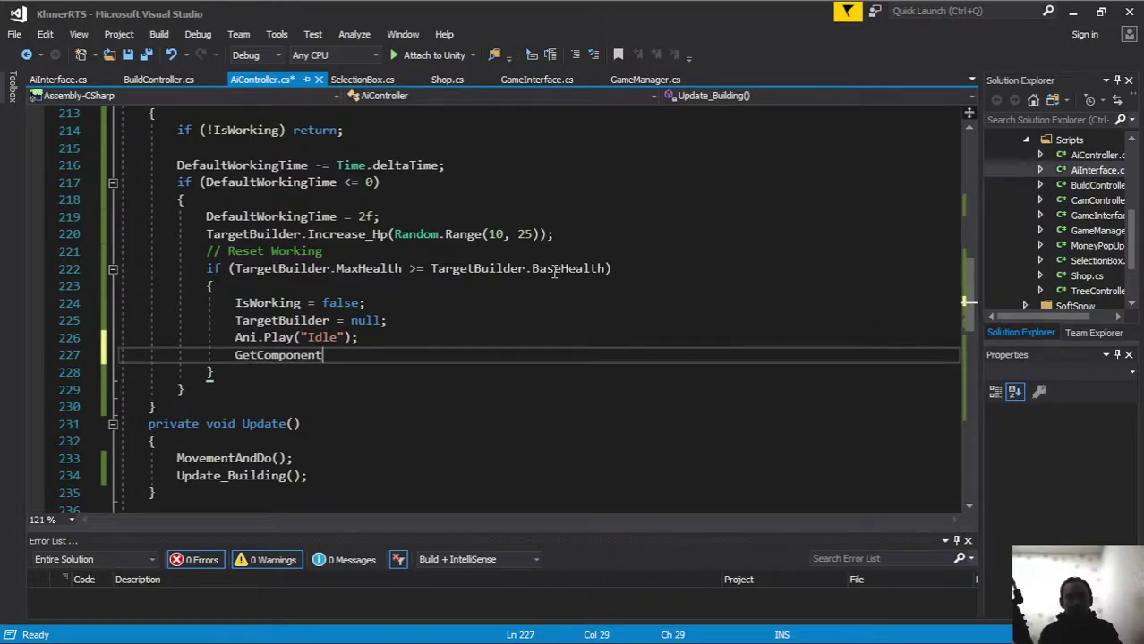
type("aiin>")
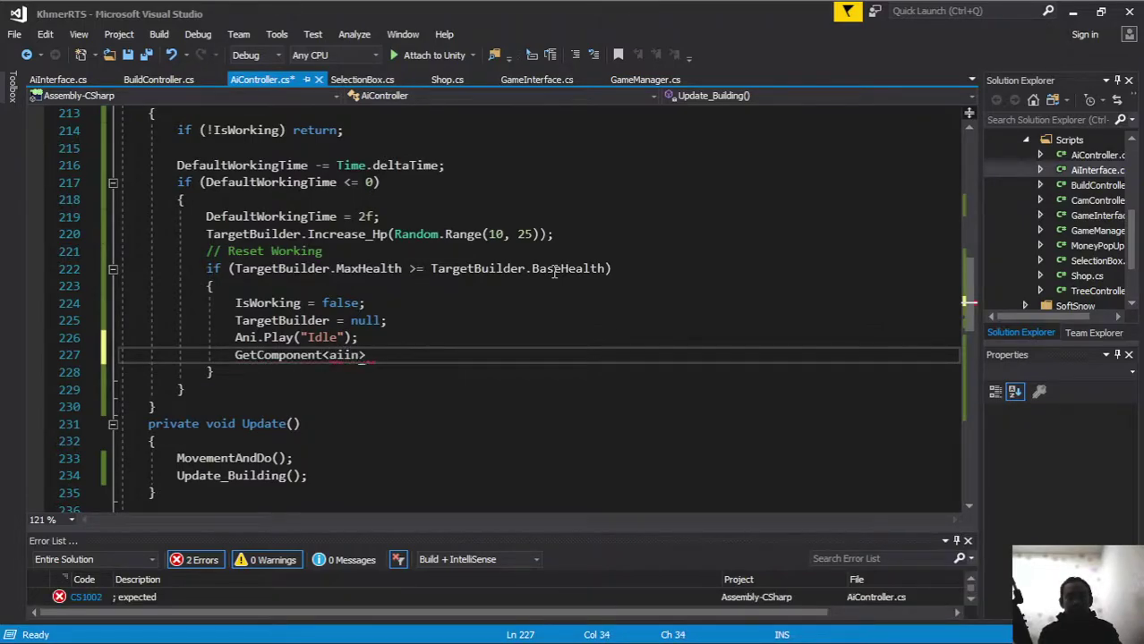
key("Tab")
type(">")
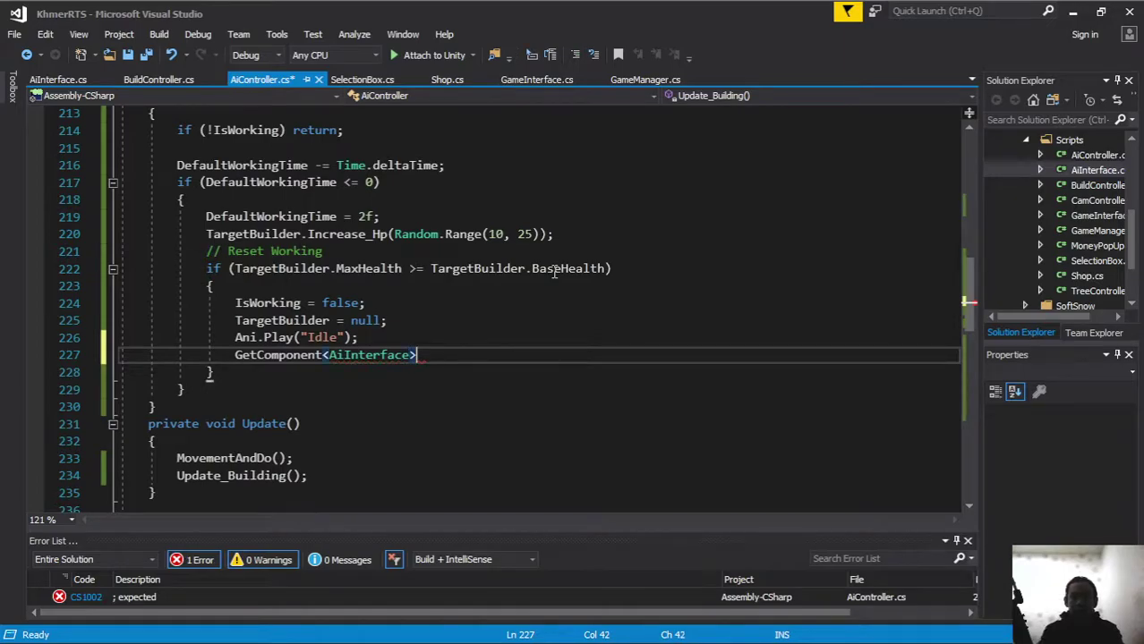
type("().playwo")
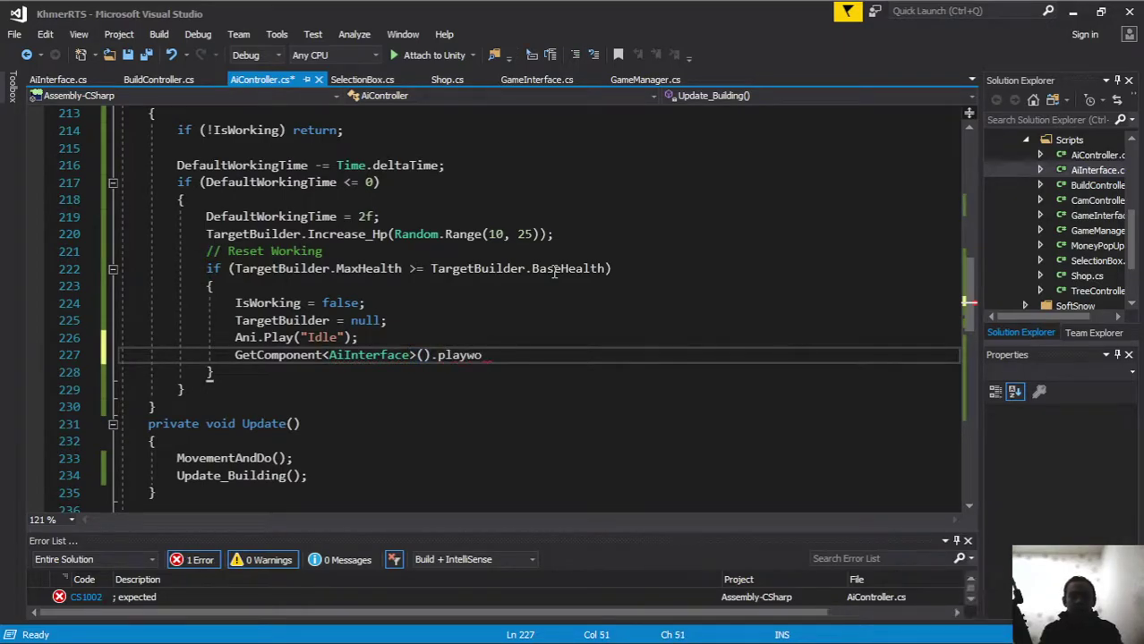
key("Tab")
type("()")
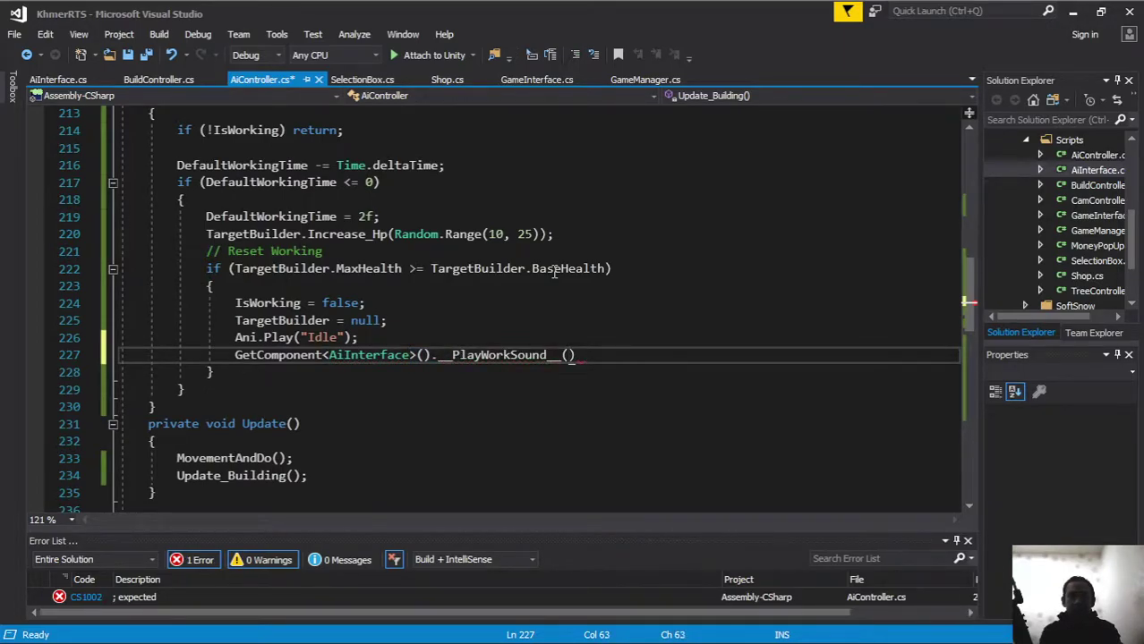
type(";")
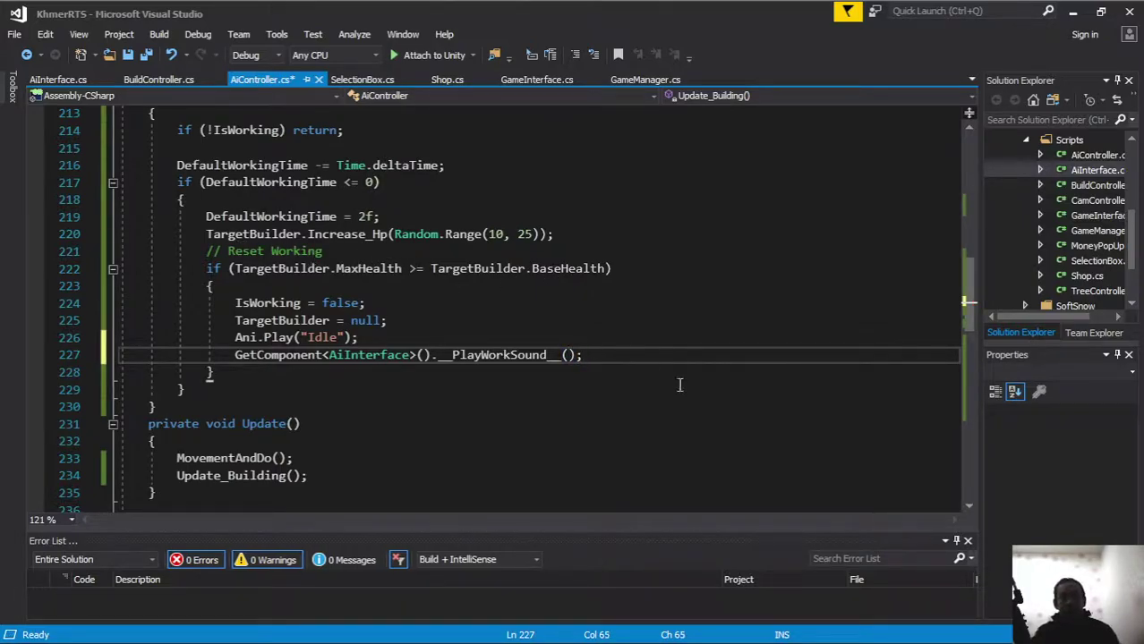
Move the sound call from line 227 to a new line after Increase_Hp and save AiController.cs.
left_click_drag(605, 354, 235, 355)
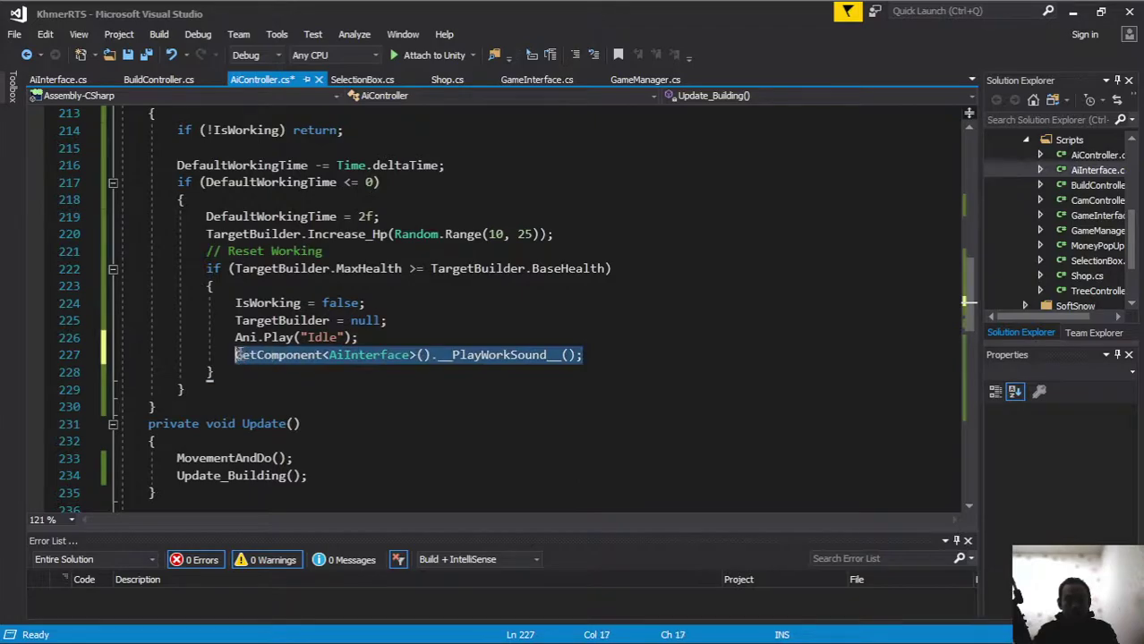
key("BackSpace")
left_click_drag(390, 354, 393, 342)
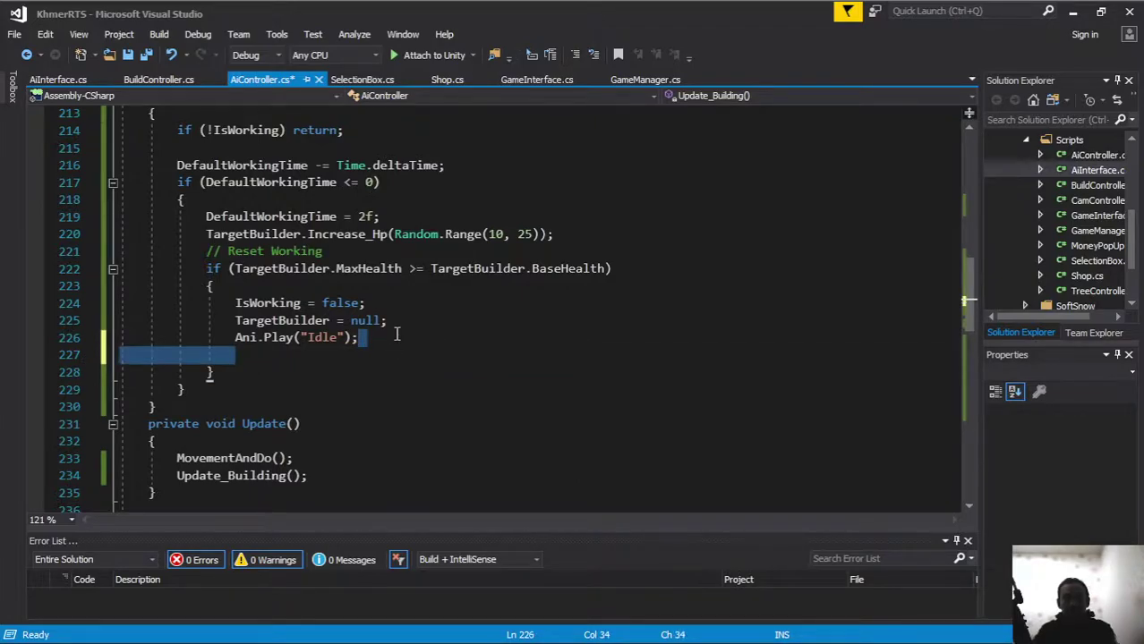
key("BackSpace")
left_click_drag(401, 212, 73, 213)
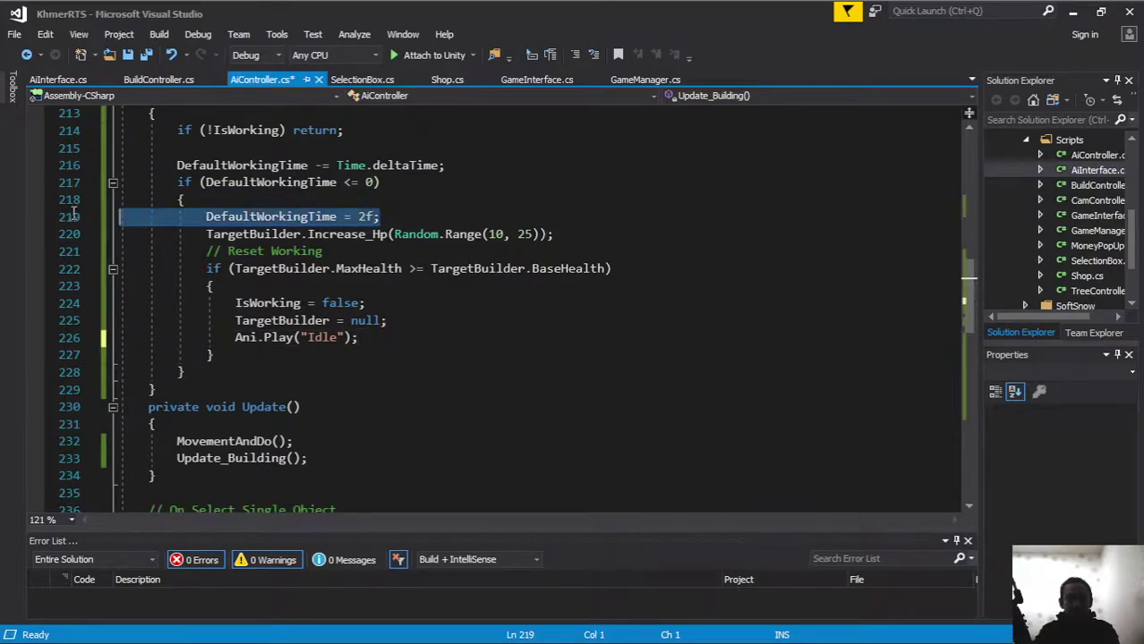
left_click(595, 233)
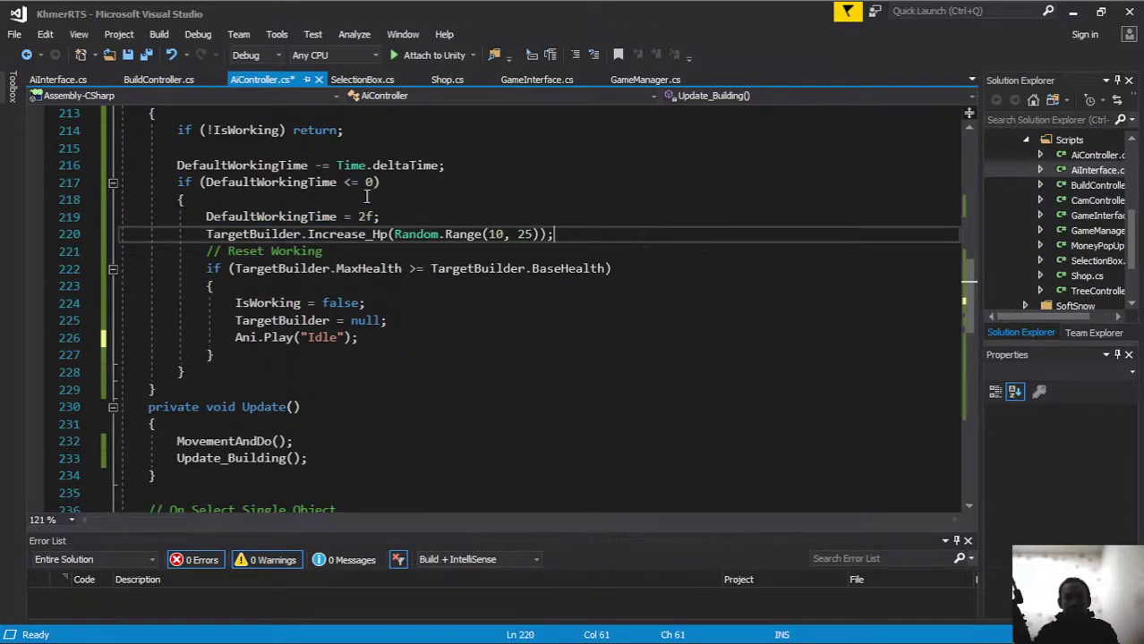
key("Return")
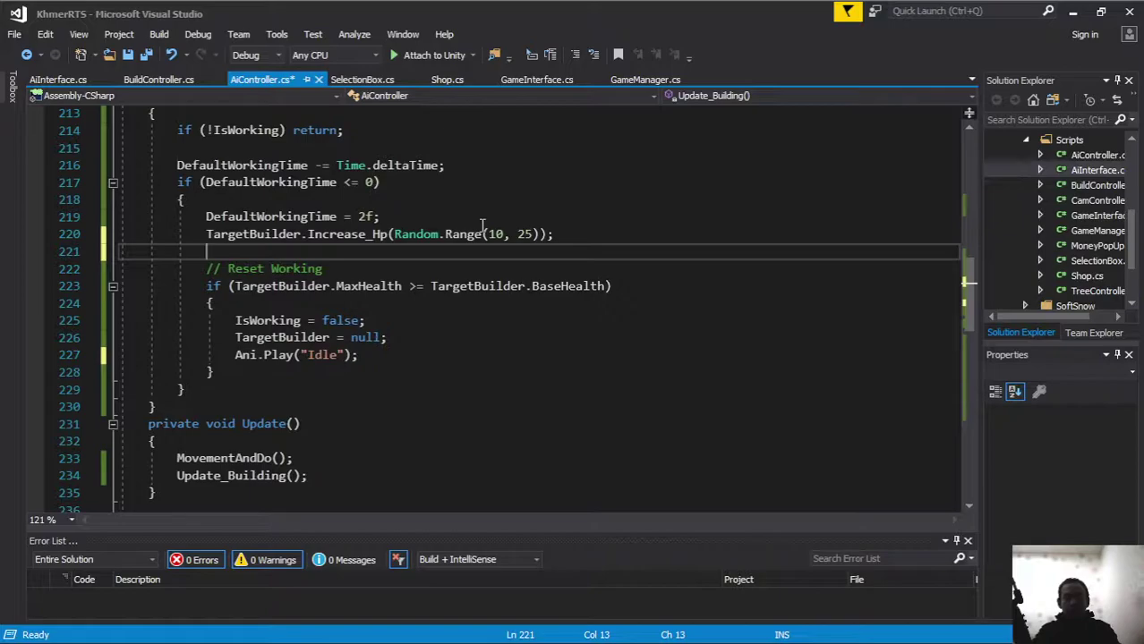
type("GetComponent<AiInterface>().__PlayWorkSound__();")
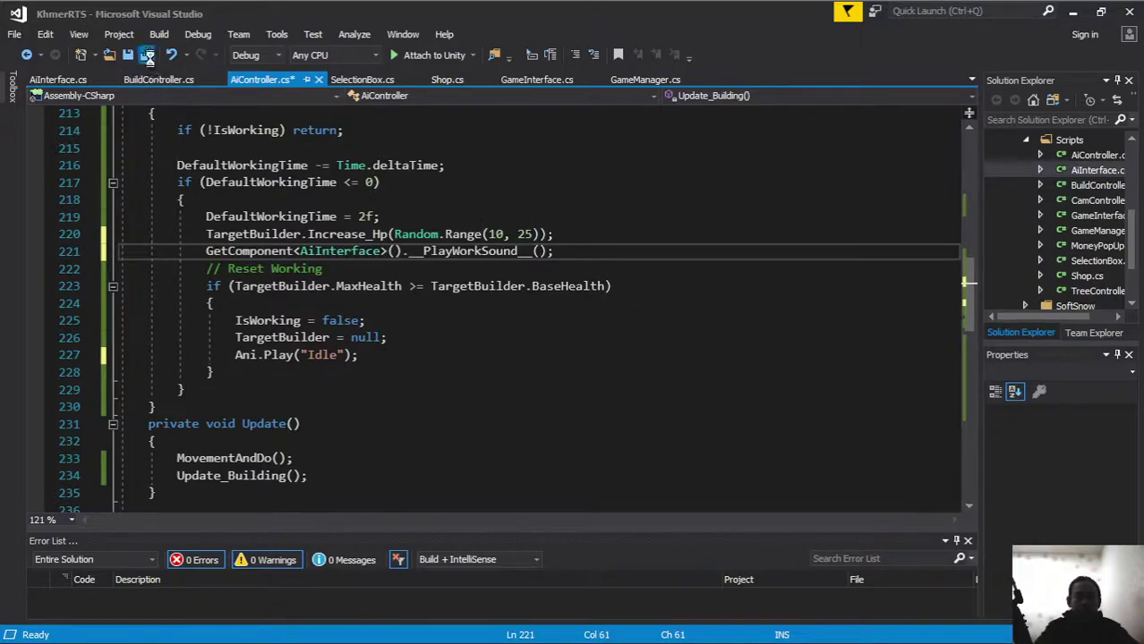
left_click(149, 56)
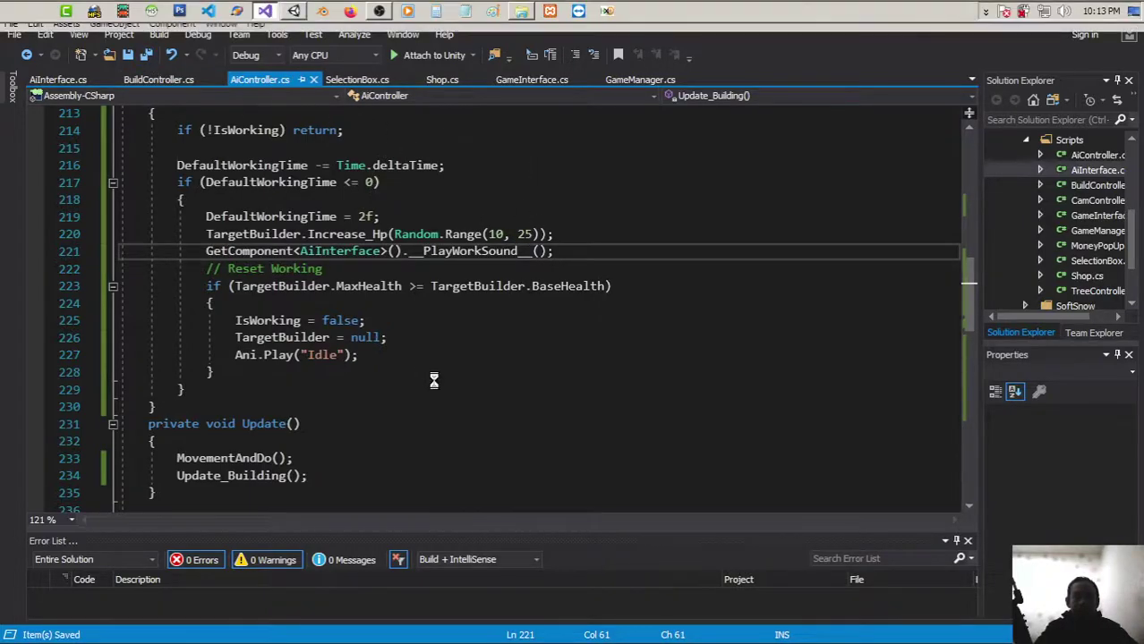
key("alt+Tab")
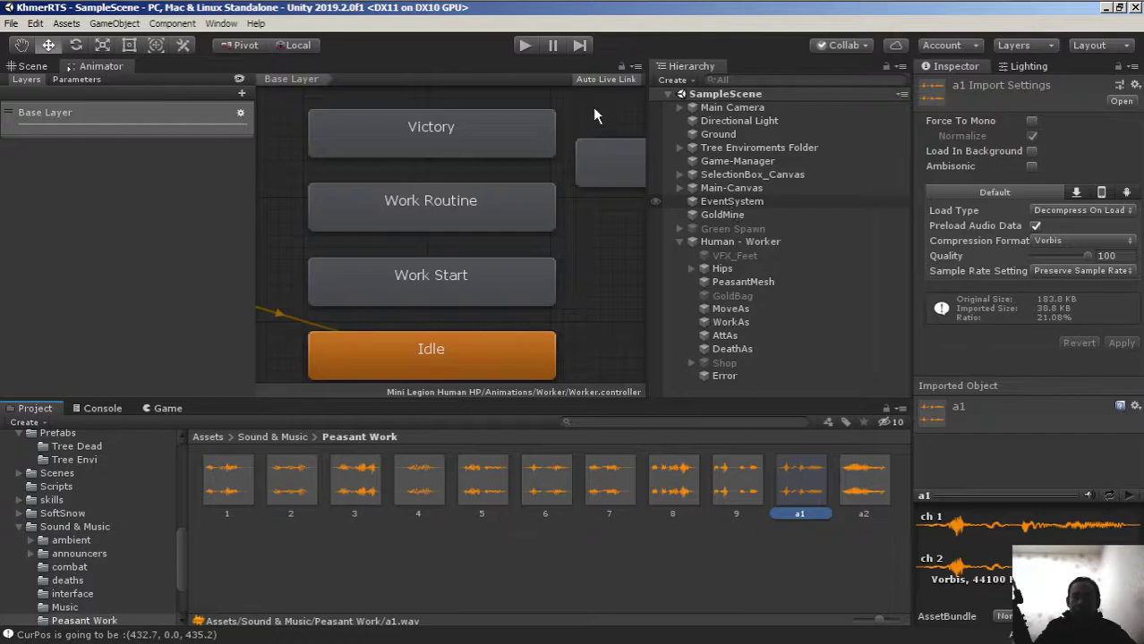
Start play mode once Unity has finished importing the updated scripts.
left_click(528, 49)
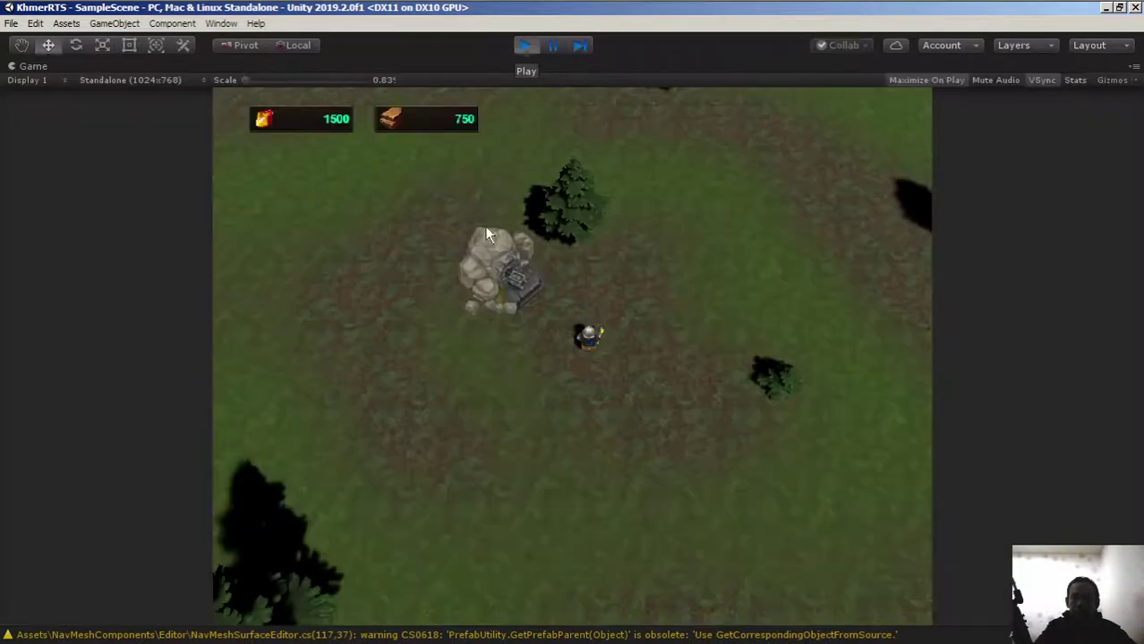
Select the worker, place a Smithy to its left, and stop play mode after it builds.
left_click(590, 347)
left_click(765, 436)
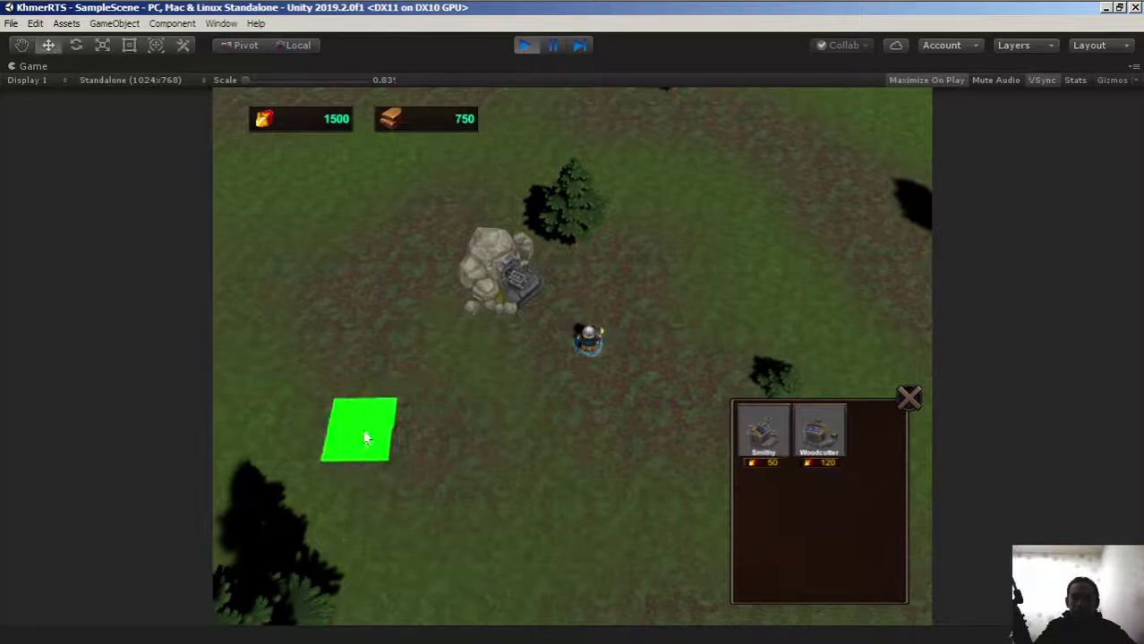
left_click(413, 421)
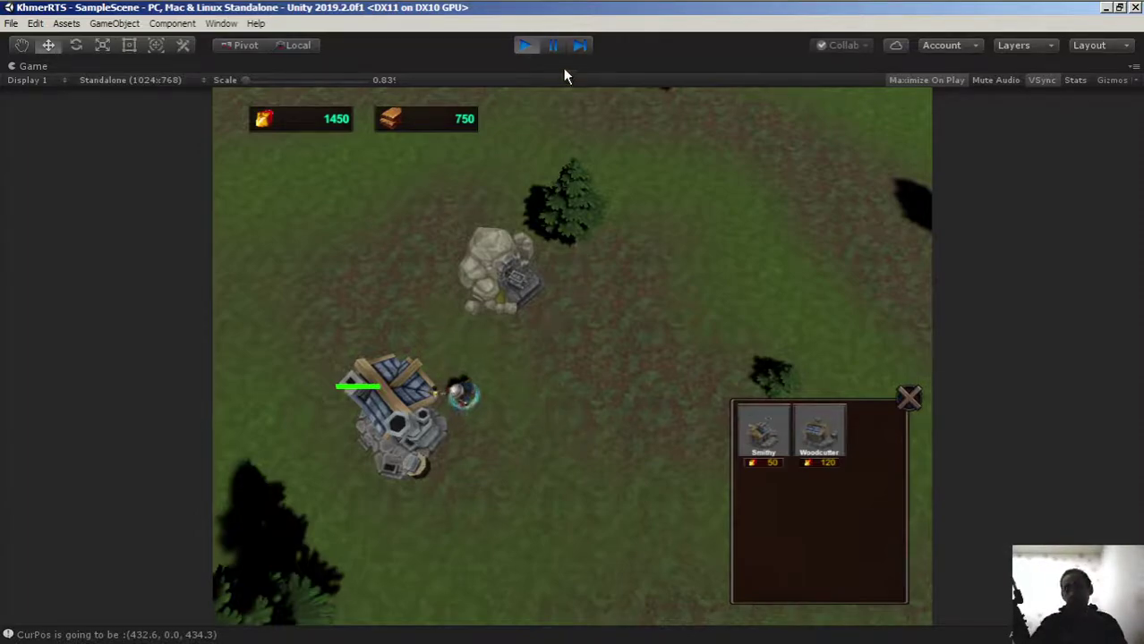
left_click(525, 45)
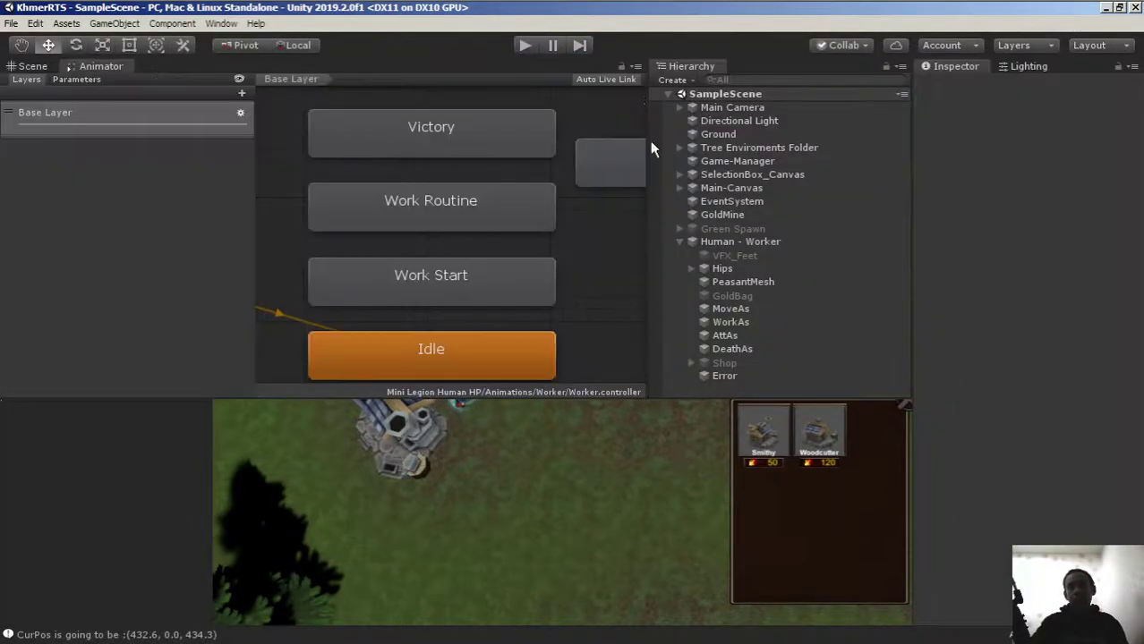
Switch to the Scene view and select Human - Worker in the Hierarchy.
left_click(33, 67)
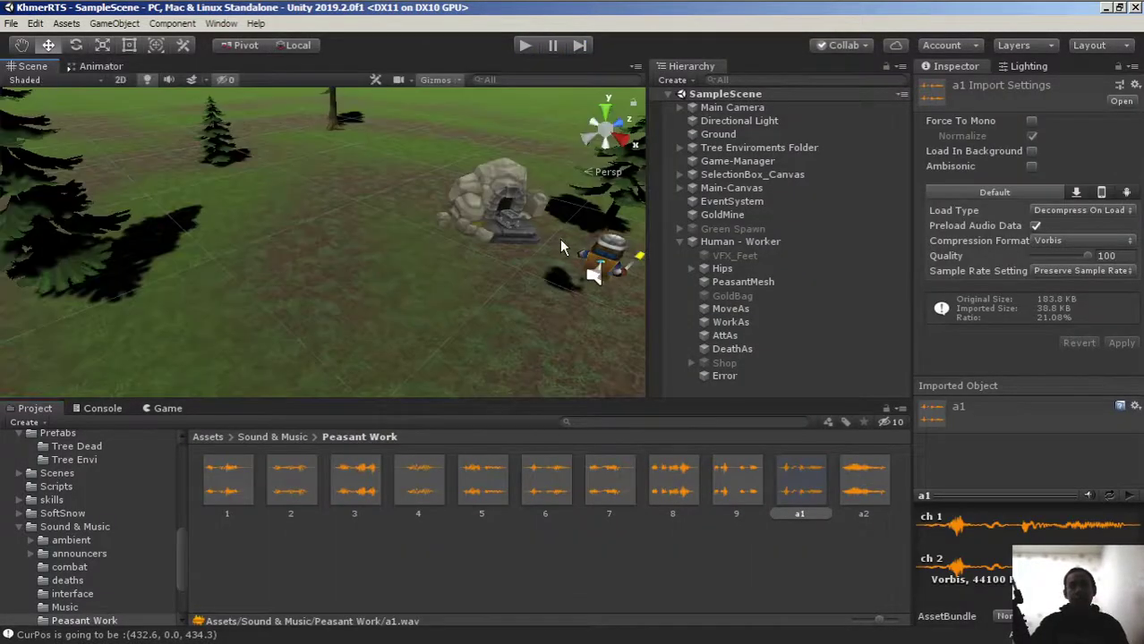
right_click_drag(447, 296, 573, 286)
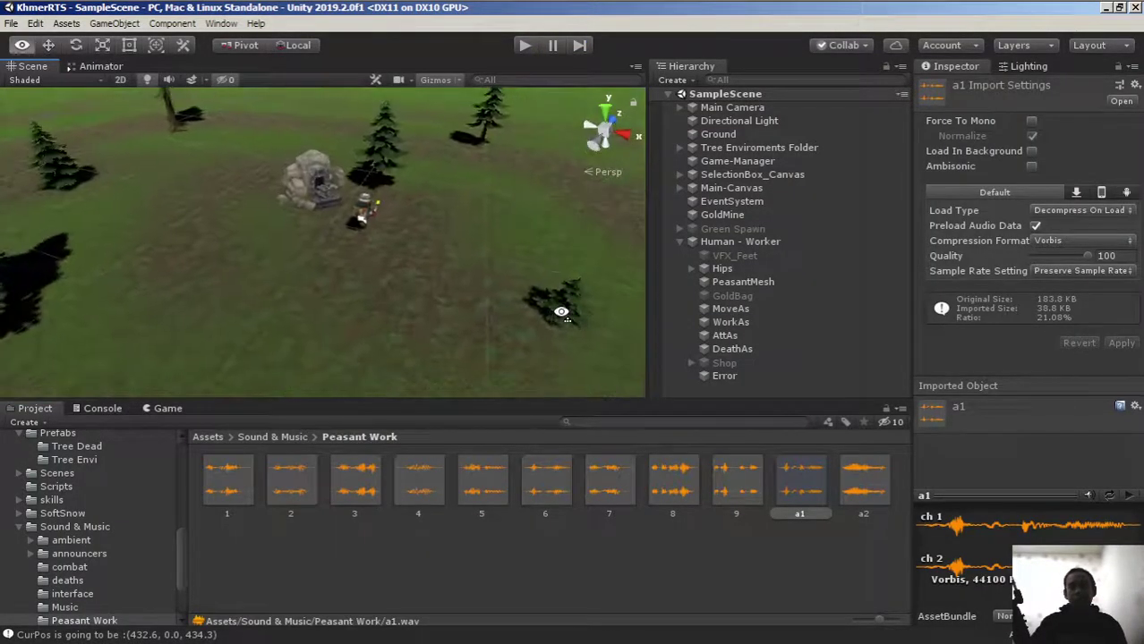
left_click(679, 242)
left_click(738, 243)
right_click_drag(567, 255, 379, 276)
Duplicate the worker with Ctrl+D, moving the copies aside, and launch play mode with five workers.
key("ctrl+d")
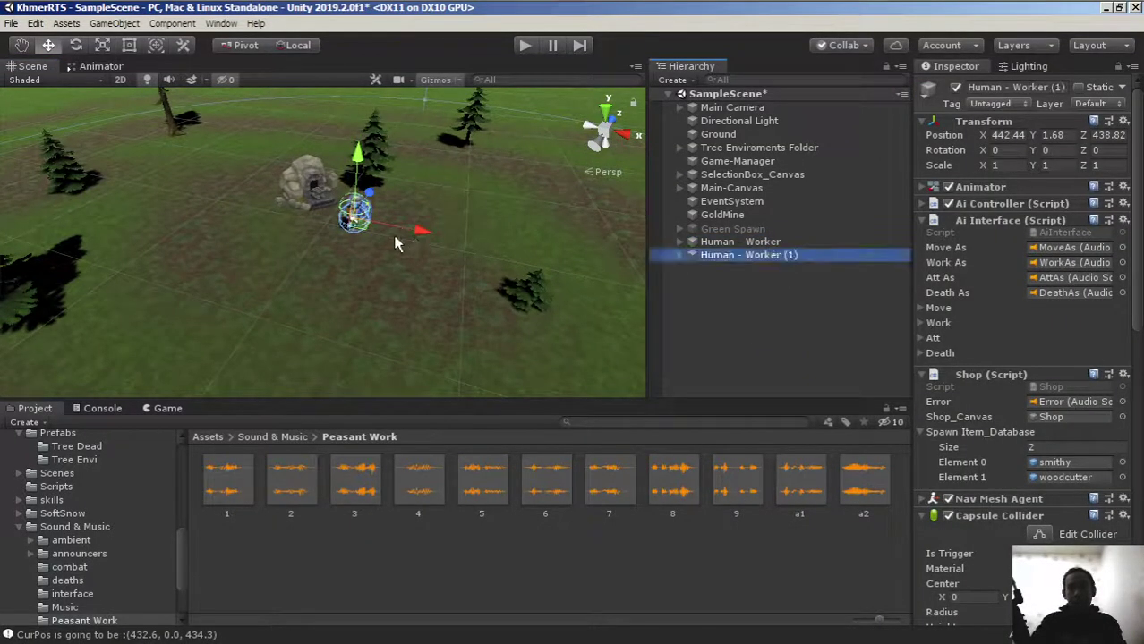
mouse_move(375, 234)
left_mouse_down()
mouse_move(413, 235)
mouse_move(363, 248)
mouse_move(394, 258)
mouse_move(368, 268)
left_mouse_up()
key("ctrl+d")
key("ctrl+d")
key("ctrl+d")
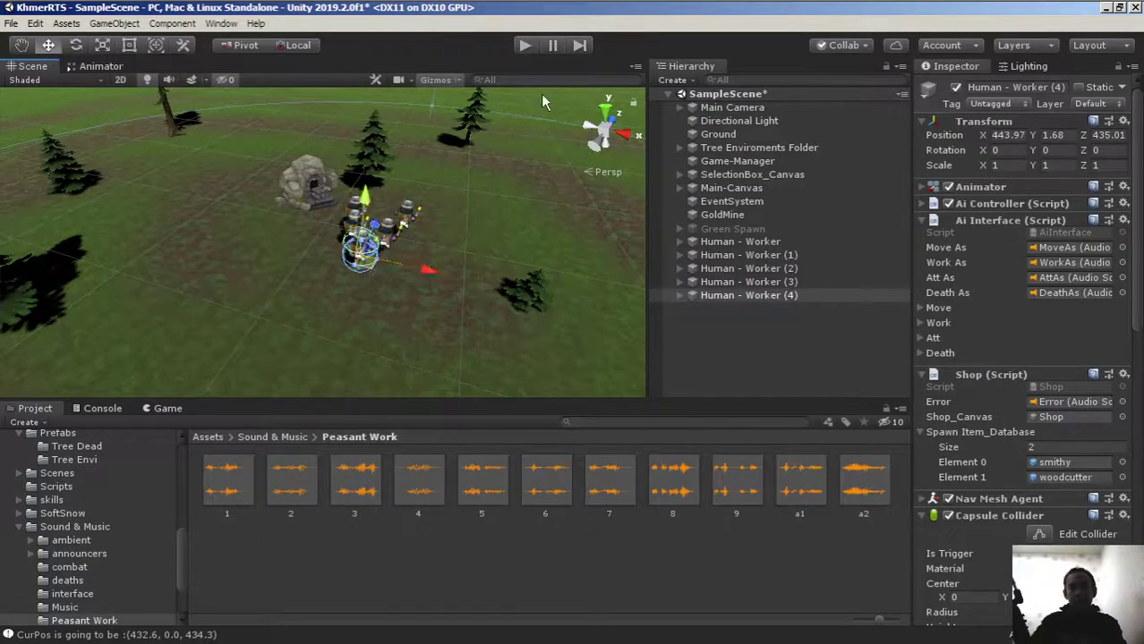
left_click(526, 45)
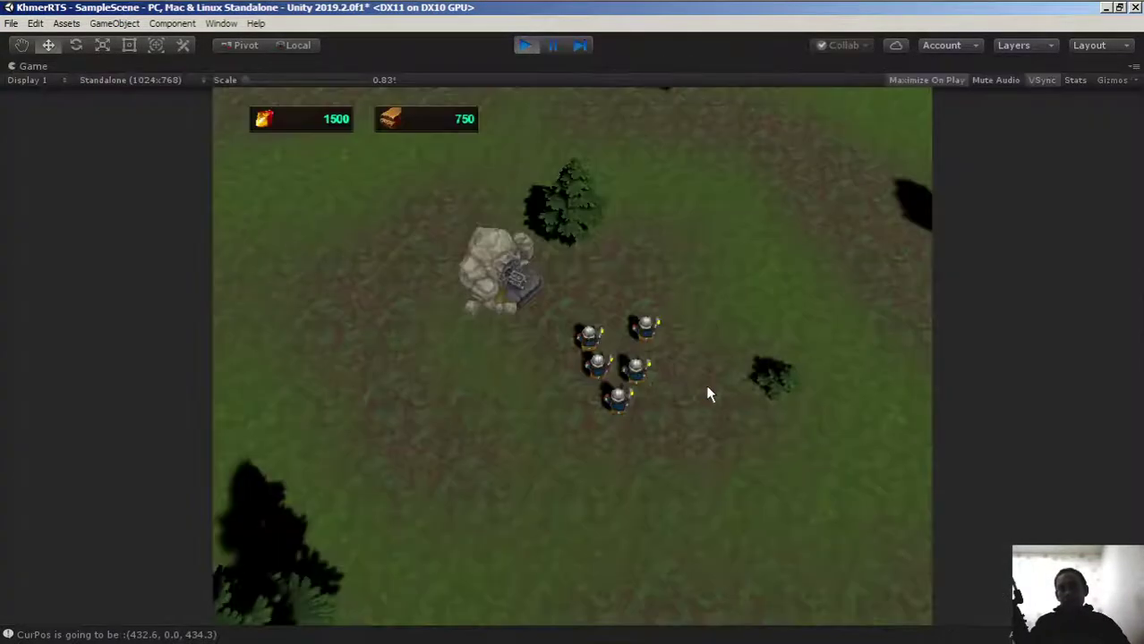
Box-select all five workers, place a Smithy left of the rock, then stop playing.
left_click_drag(561, 304, 703, 452)
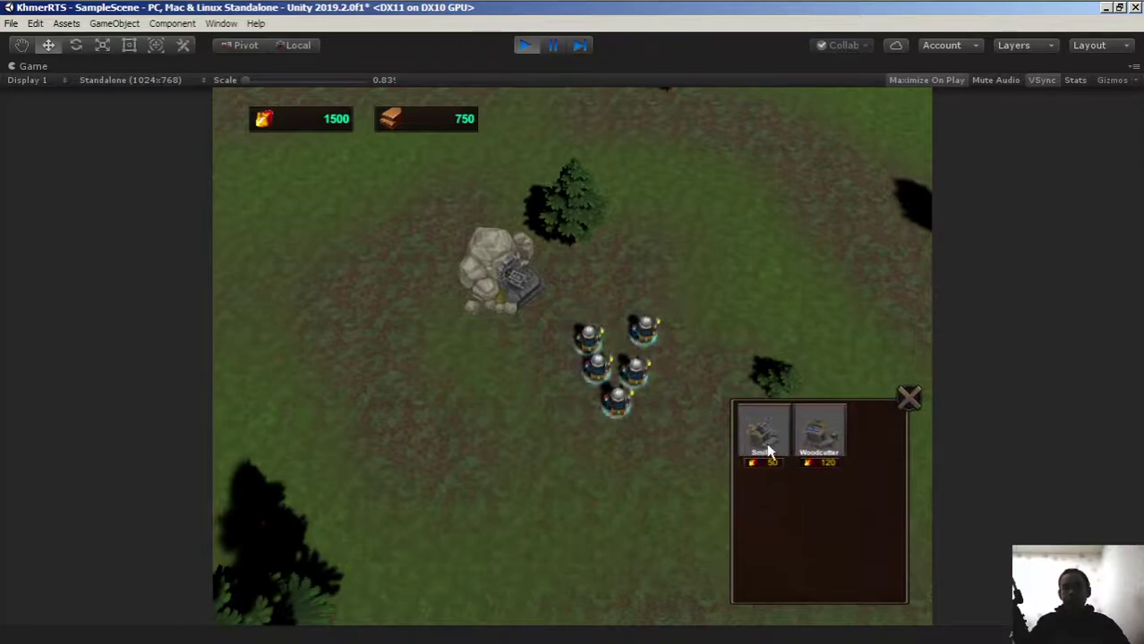
left_click(761, 437)
left_click(413, 402)
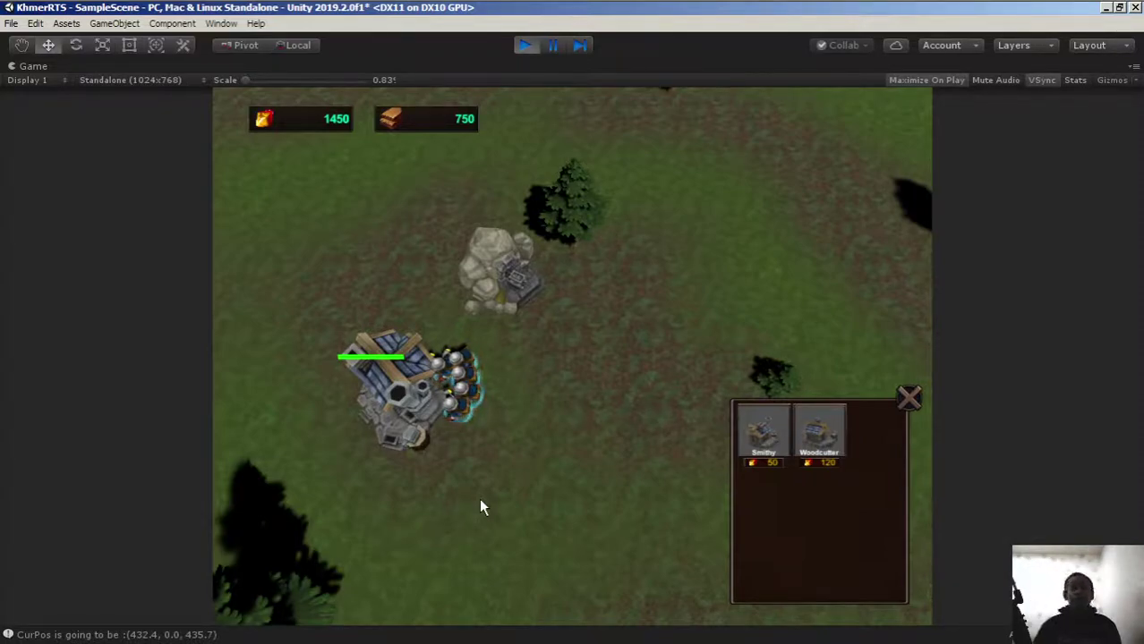
left_click(523, 45)
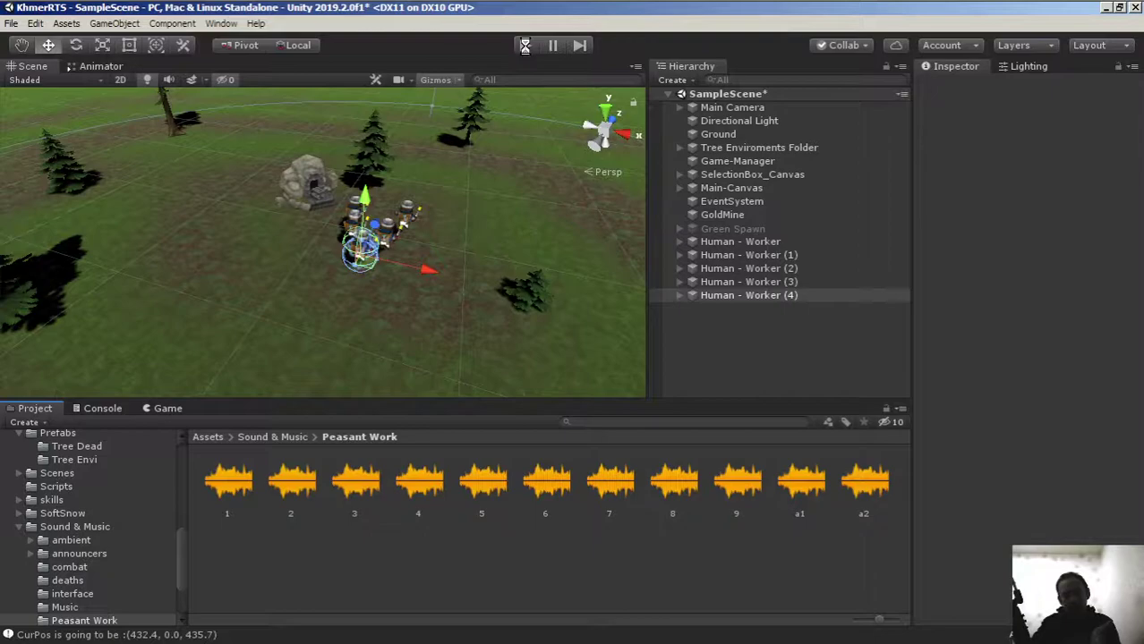
Preview the a1 audio clip, then inspect Human - Worker's components in the Inspector.
double_click(809, 475)
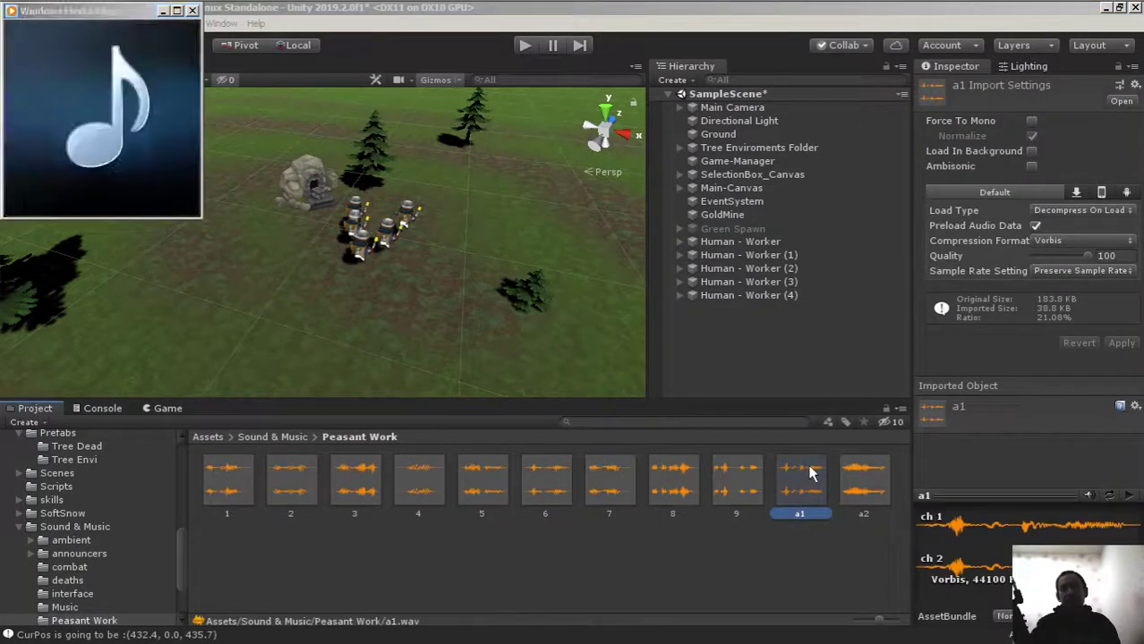
left_click(191, 10)
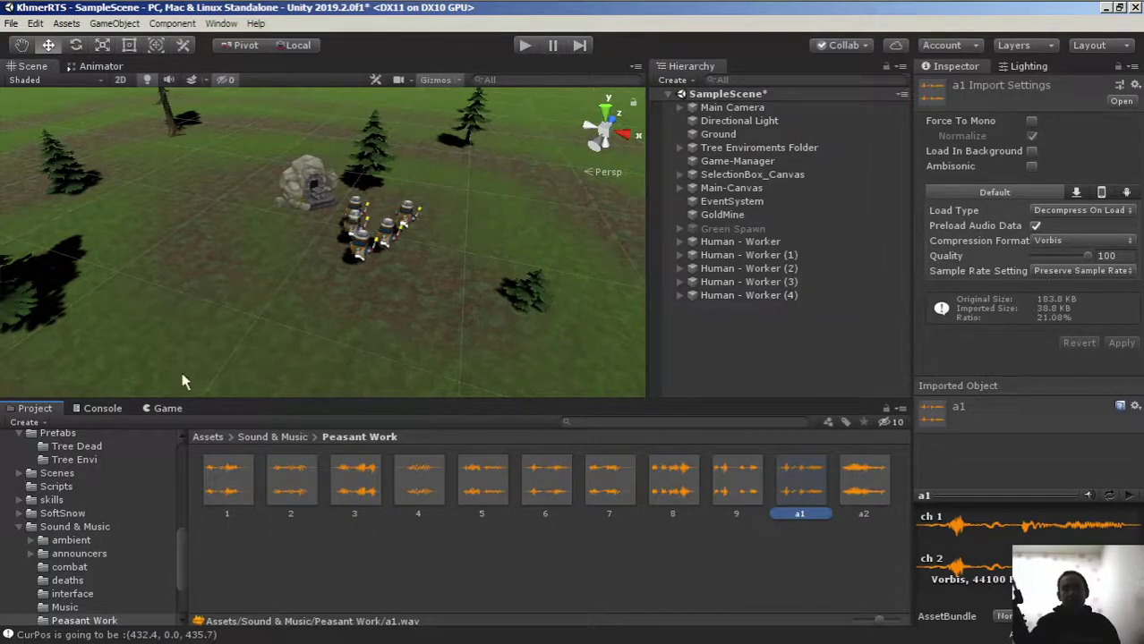
left_click(769, 246)
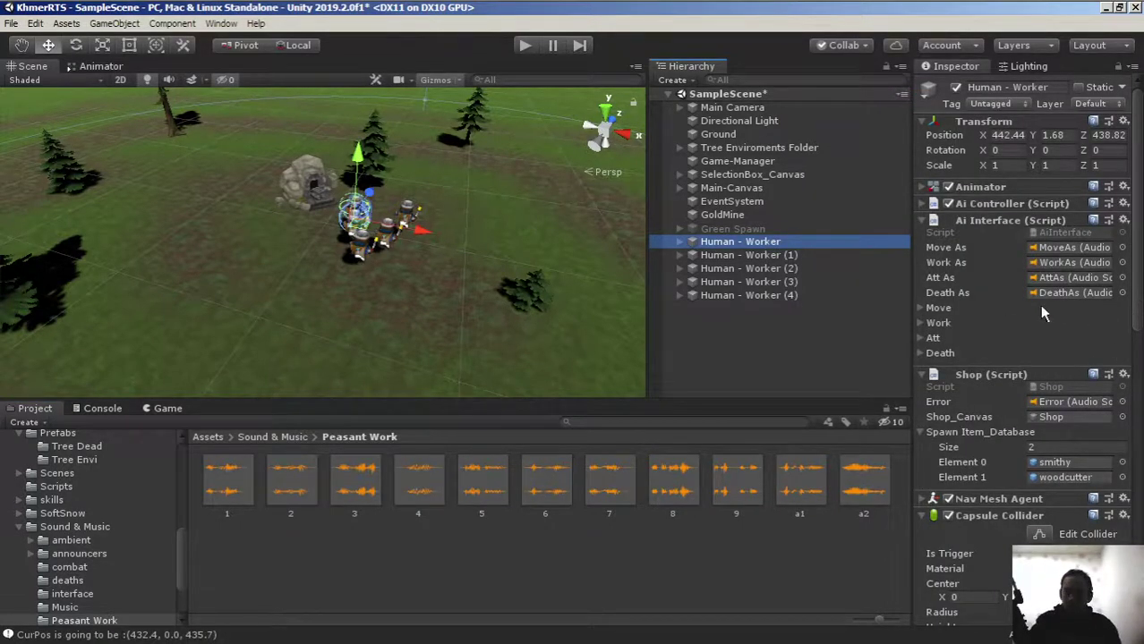
scroll(1030, 310, "down", 10)
scroll(1034, 317, "up", 8)
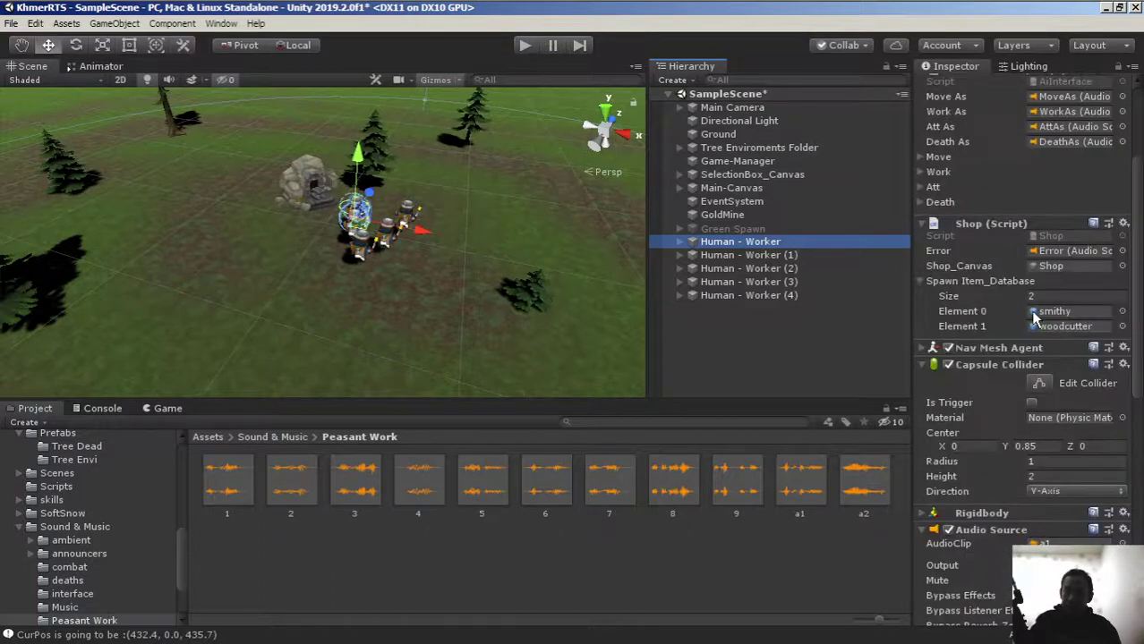
scroll(1033, 317, "up", 4)
scroll(1033, 317, "down", 8)
scroll(1033, 318, "down", 4)
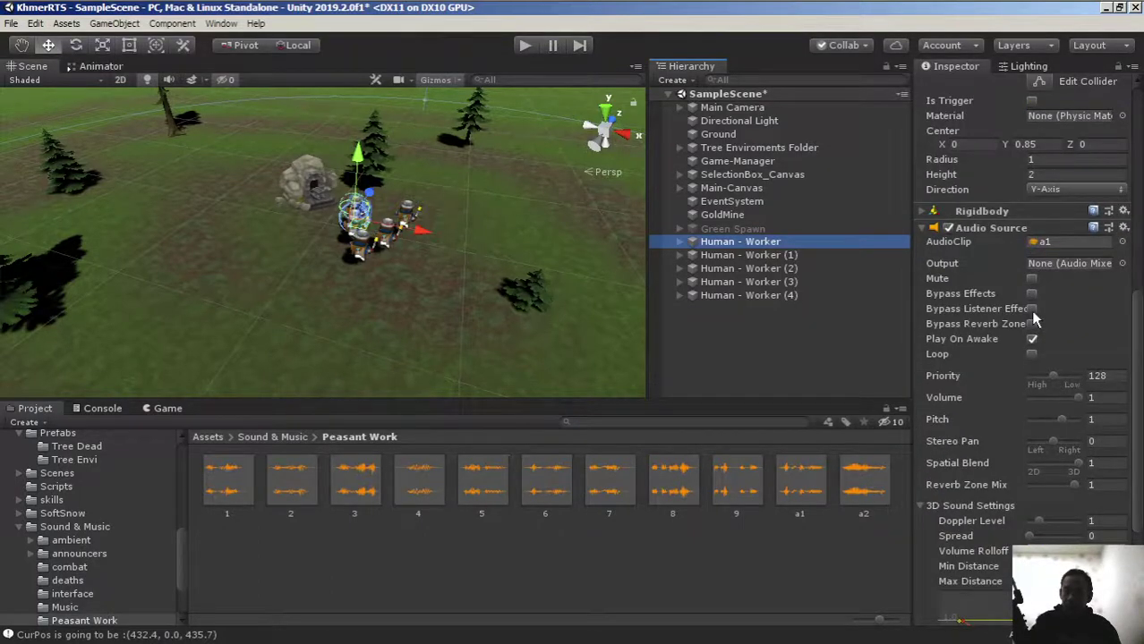
scroll(1031, 310, "up", 4)
scroll(1030, 309, "up", 4)
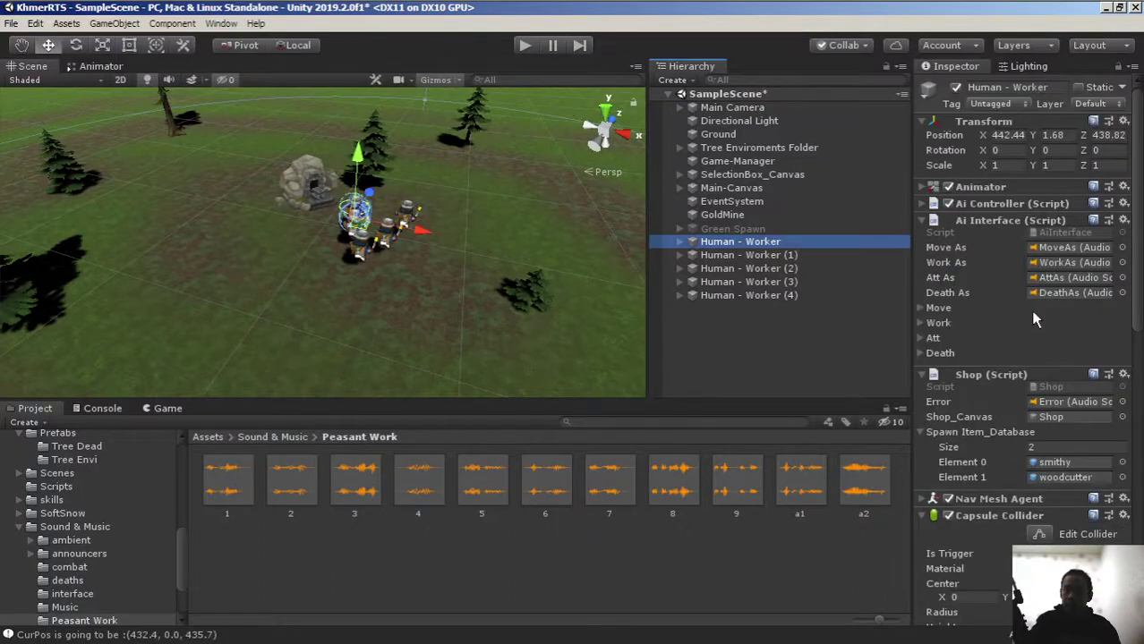
scroll(1038, 331, "down", 8)
scroll(1025, 285, "up", 8)
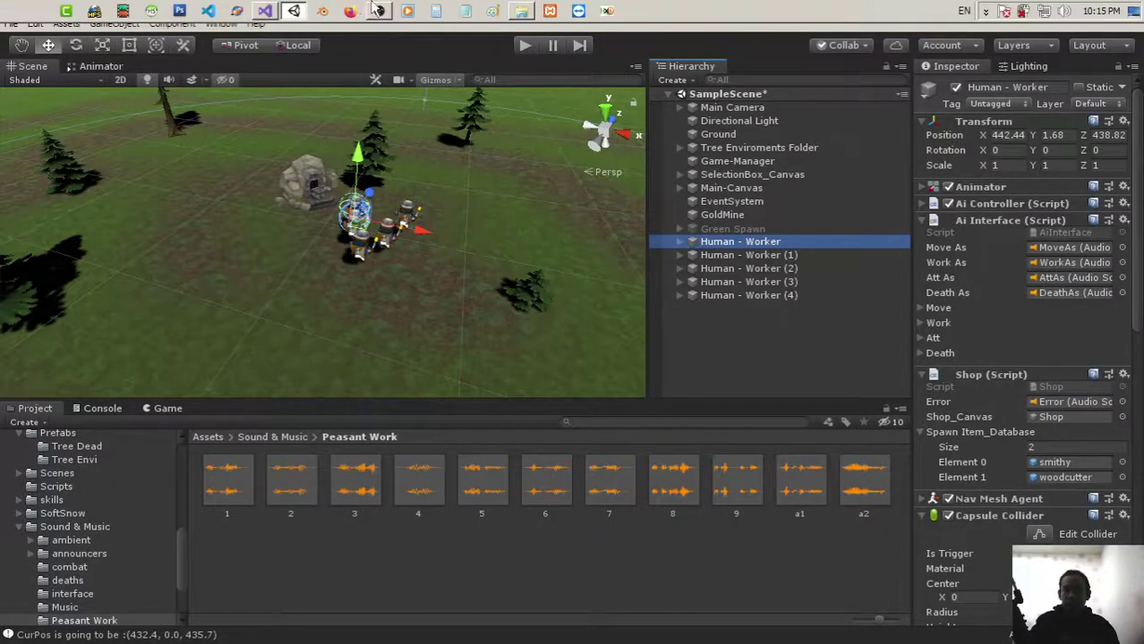
Delete Human - Worker (1) through (4) so only the original Human - Worker remains.
left_click(772, 296)
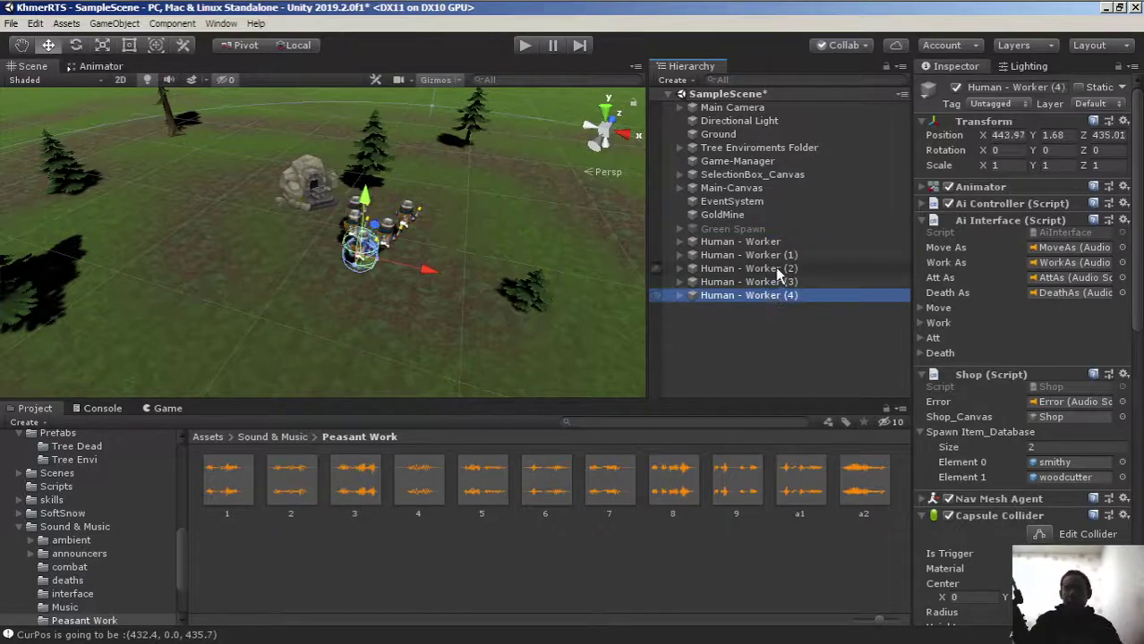
left_click(752, 256, "shift")
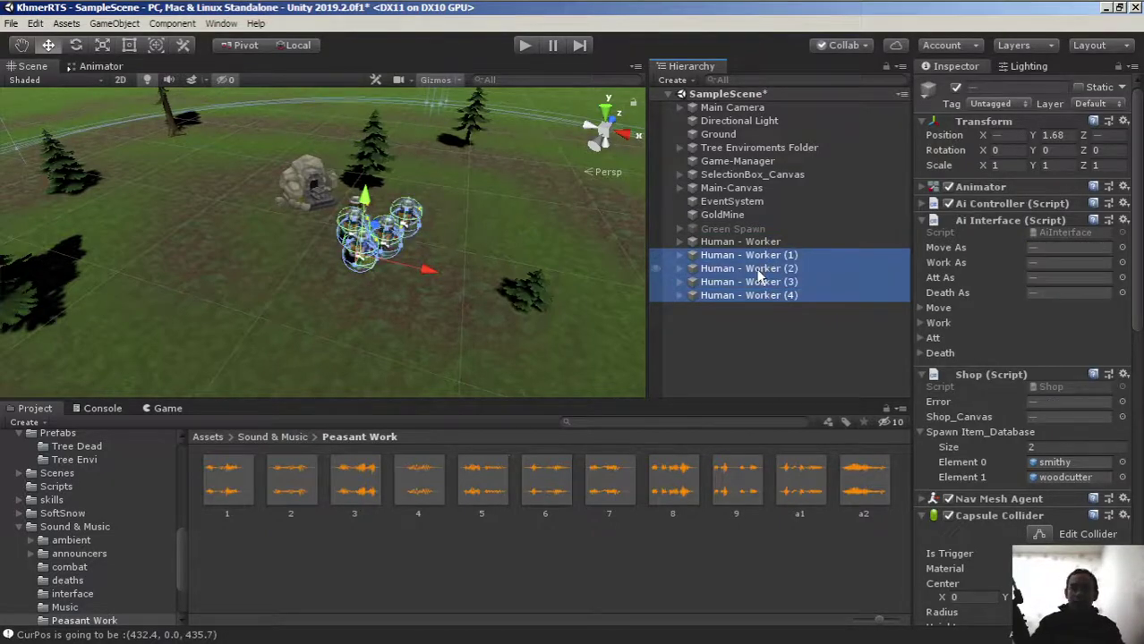
key("Delete")
left_click(741, 245)
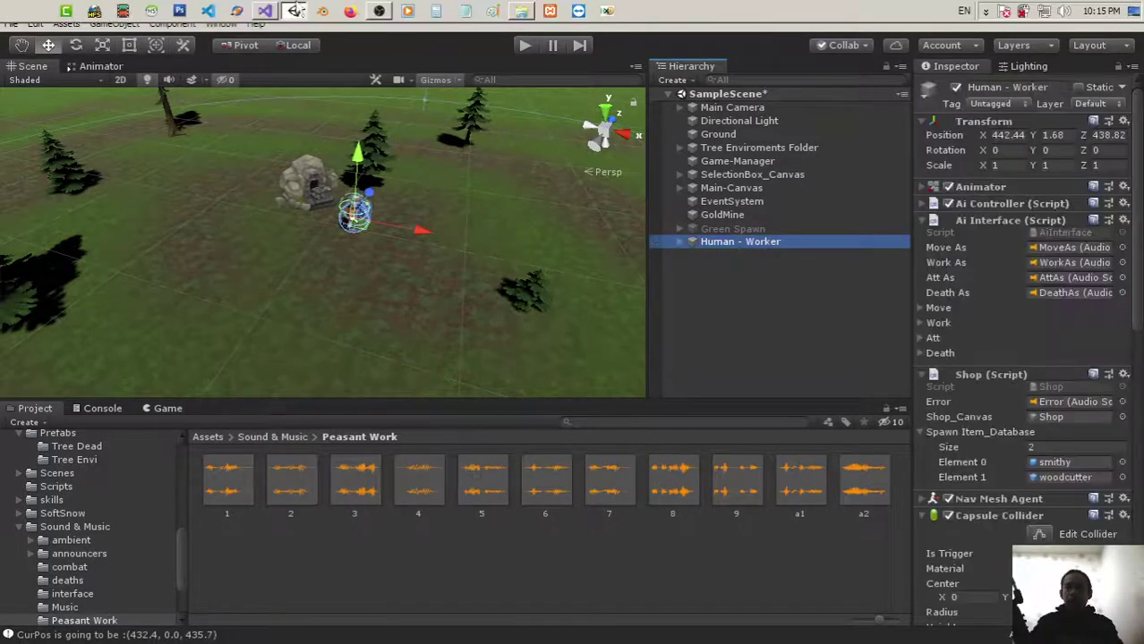
left_click(265, 10)
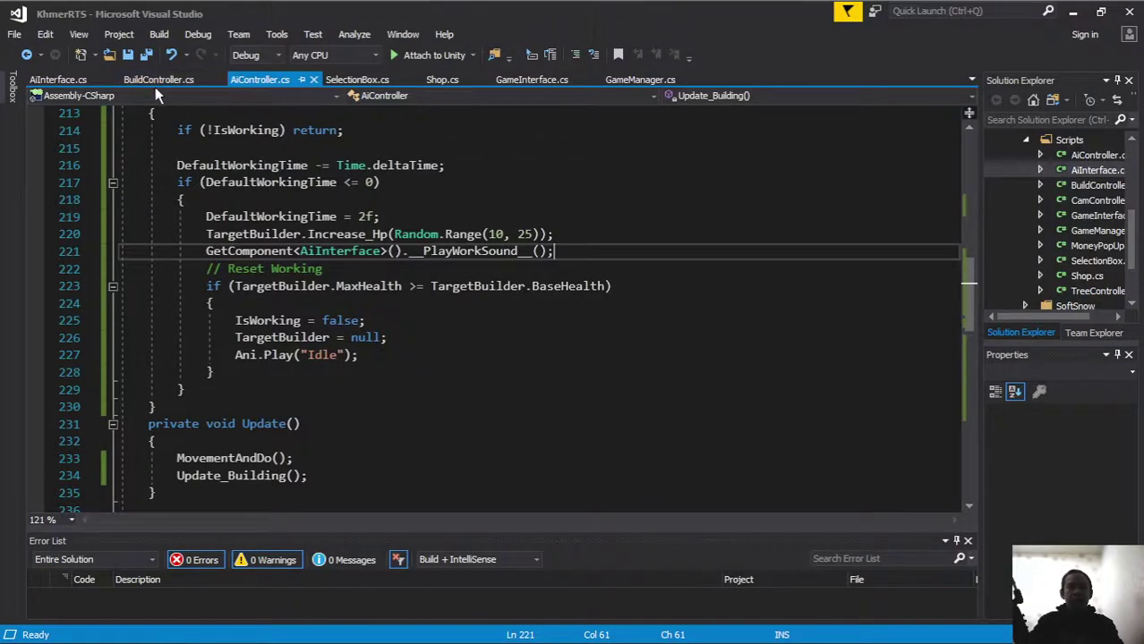
Append ReadyToWork after DeathAs in AiInterface.cs's AudioSource declaration and save the file.
left_click(58, 80)
scroll(362, 233, "up", 4)
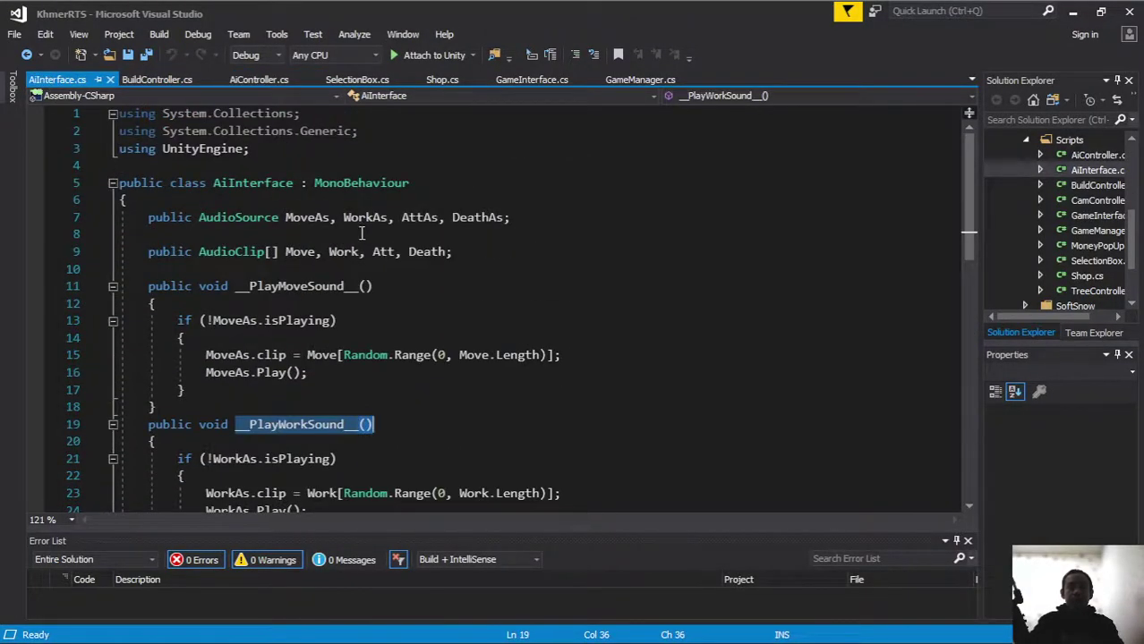
left_click(506, 217)
type(", ")
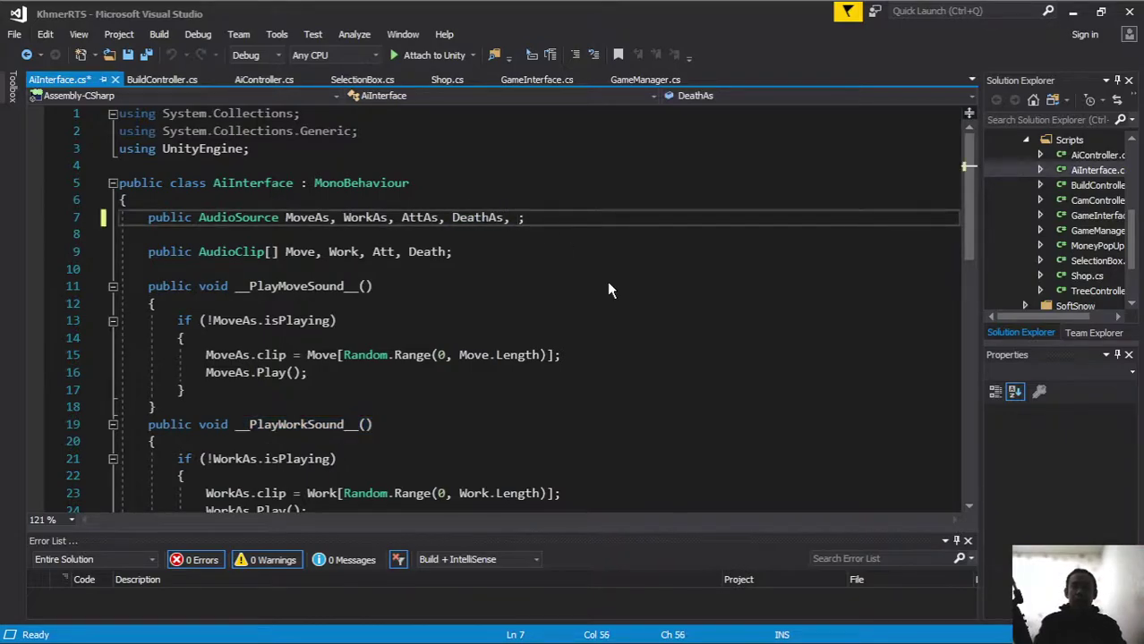
type("R")
key("BackSpace")
type("Rea")
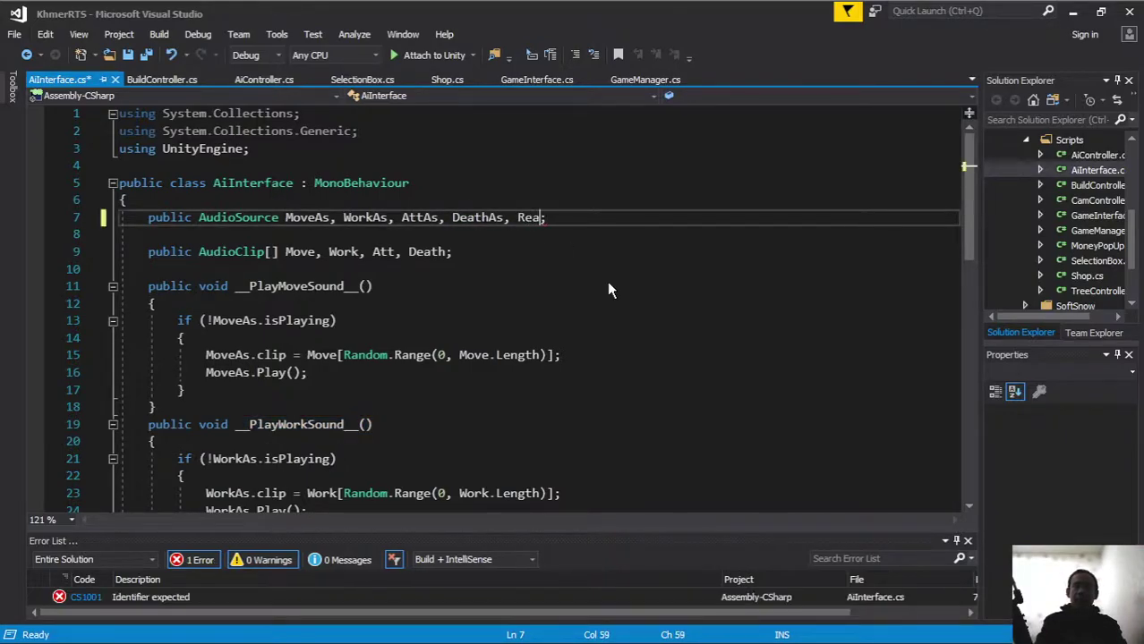
type("dyT")
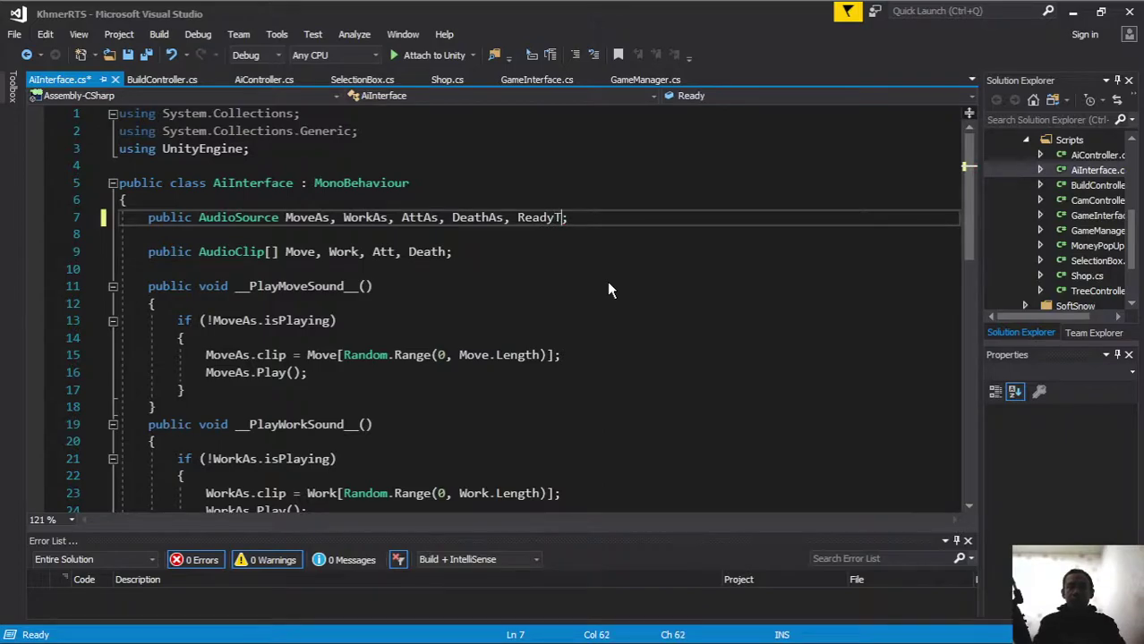
type("oWork")
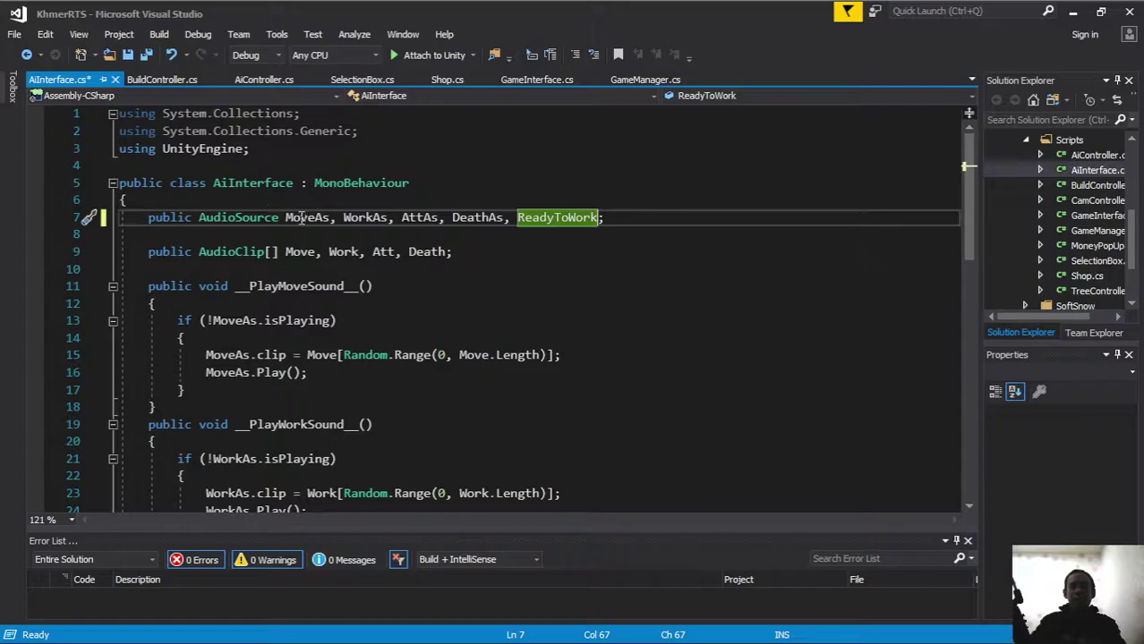
left_click(148, 54)
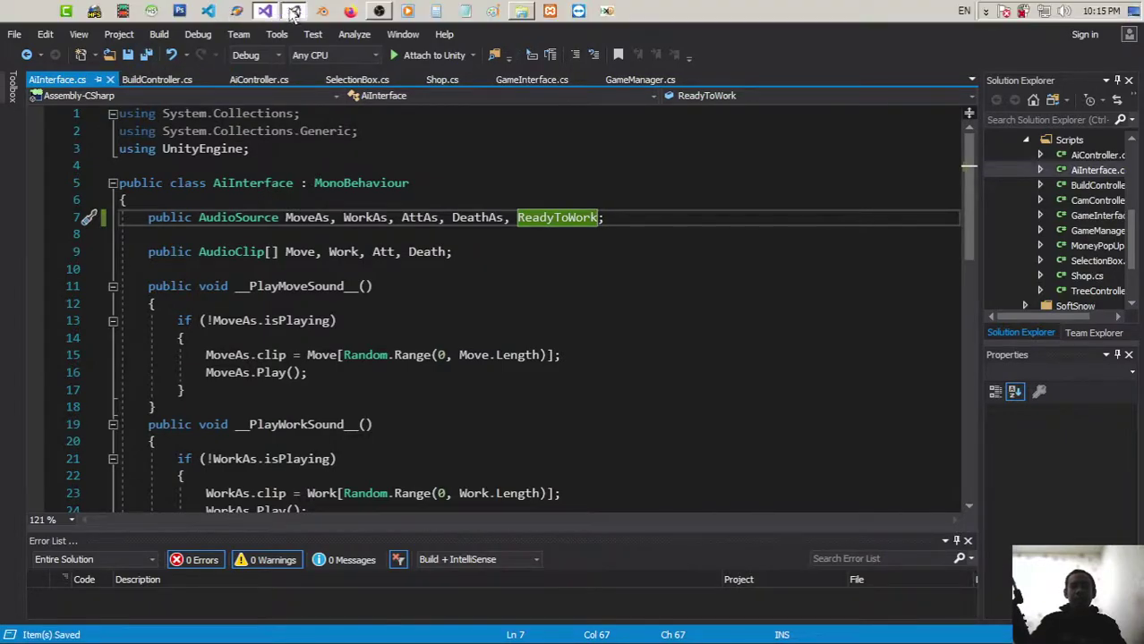
left_click(291, 10)
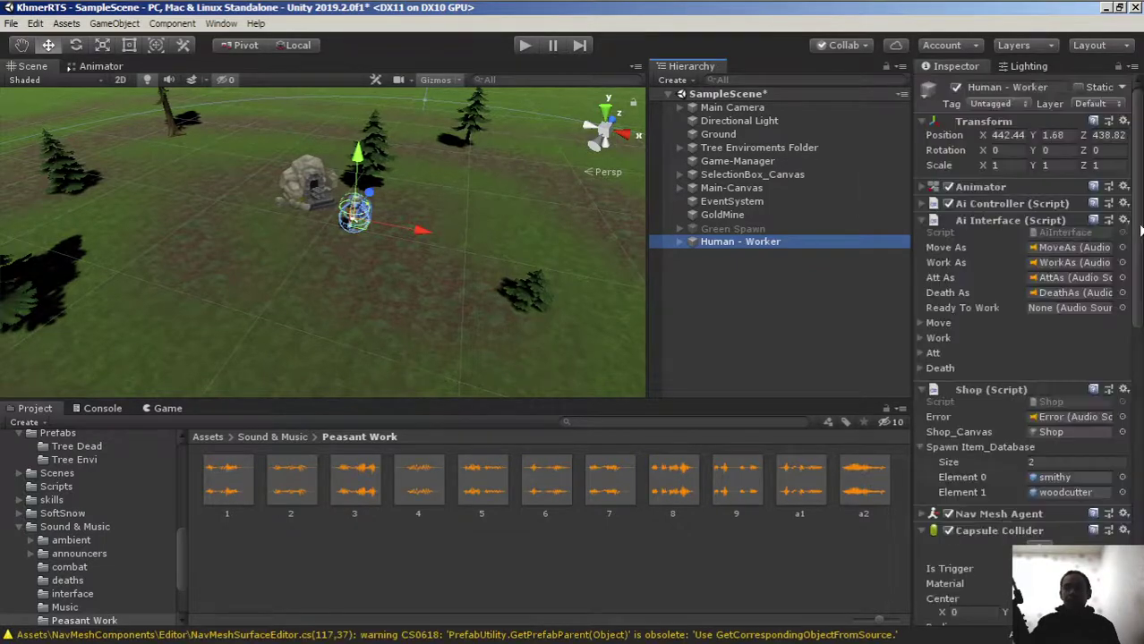
Drag Human - Worker into Ai Interface's Ready To Work slot to assign its own Audio Source.
scroll(1132, 229, "down", 3)
scroll(1020, 358, "down", 10)
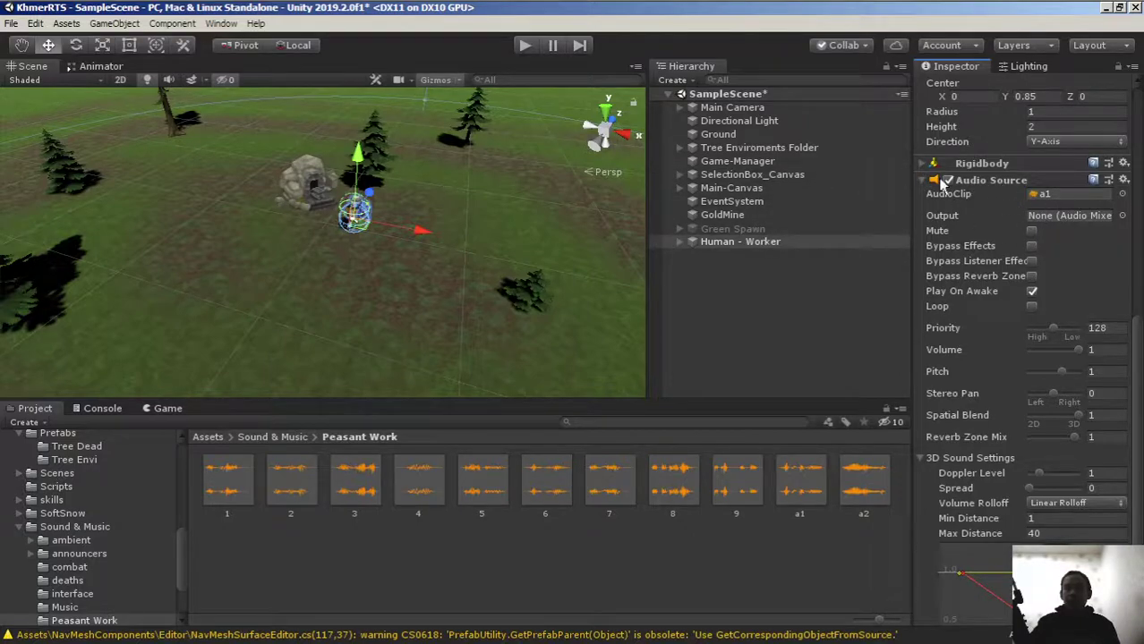
scroll(1102, 264, "up", 14)
scroll(1092, 261, "down", 7)
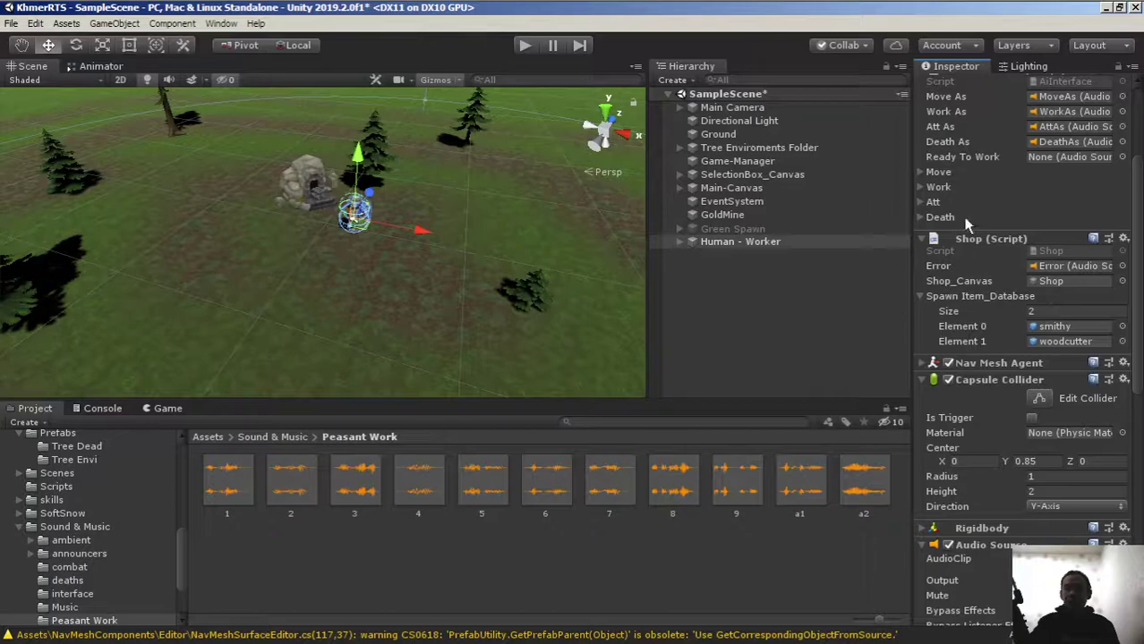
scroll(969, 218, "up", 7)
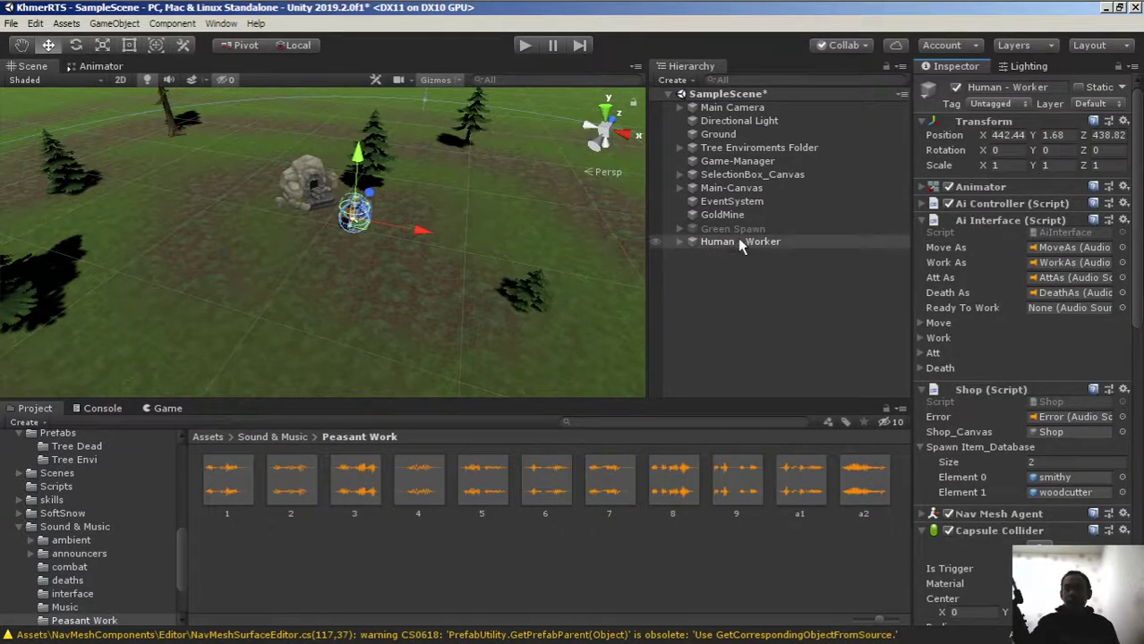
left_click_drag(739, 242, 1046, 309)
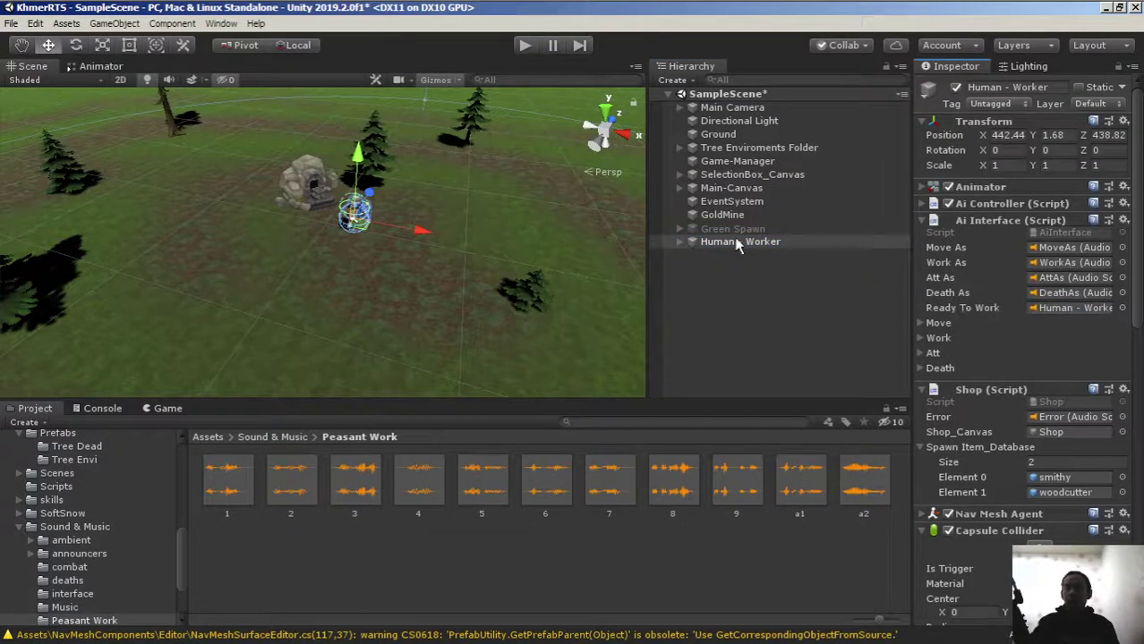
key("alt+Tab")
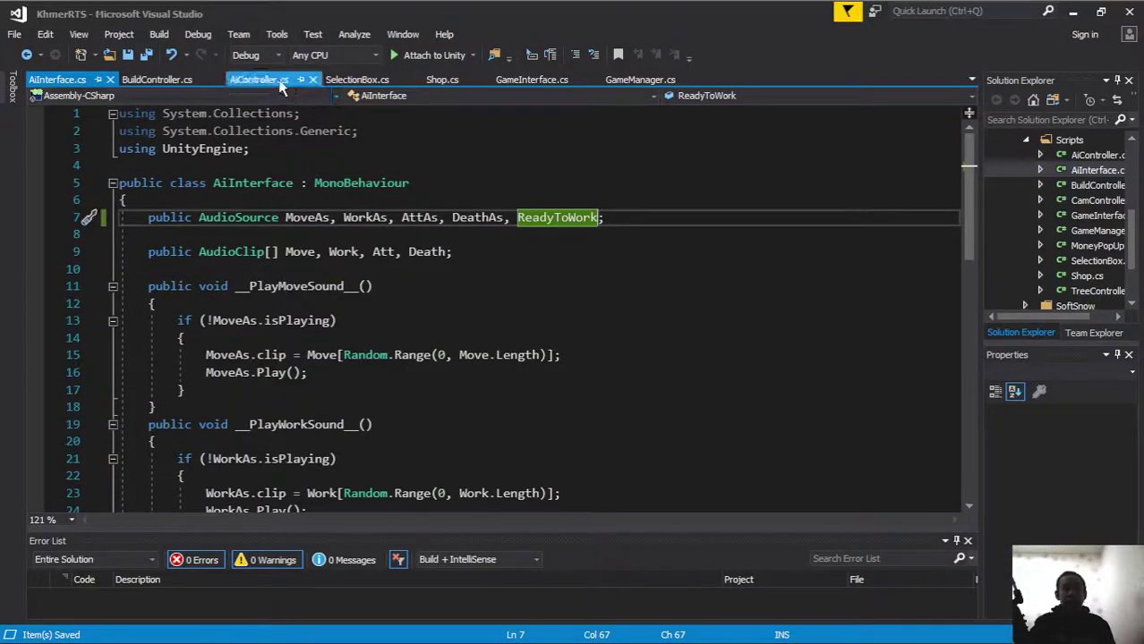
Add GetComponent<AiInterface>().ReadyToWork.Play(); after Ani.Play("Idle") in AiController.cs and save.
left_click(237, 84)
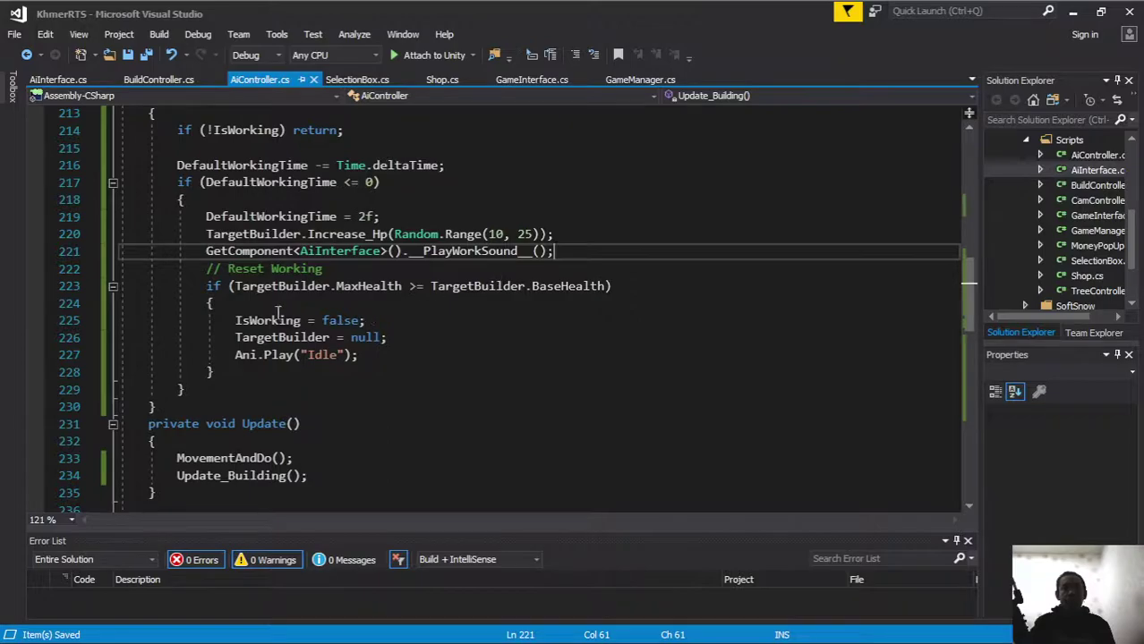
mouse_move(206, 285)
left_mouse_down()
mouse_move(657, 281)
mouse_move(656, 365)
left_mouse_up()
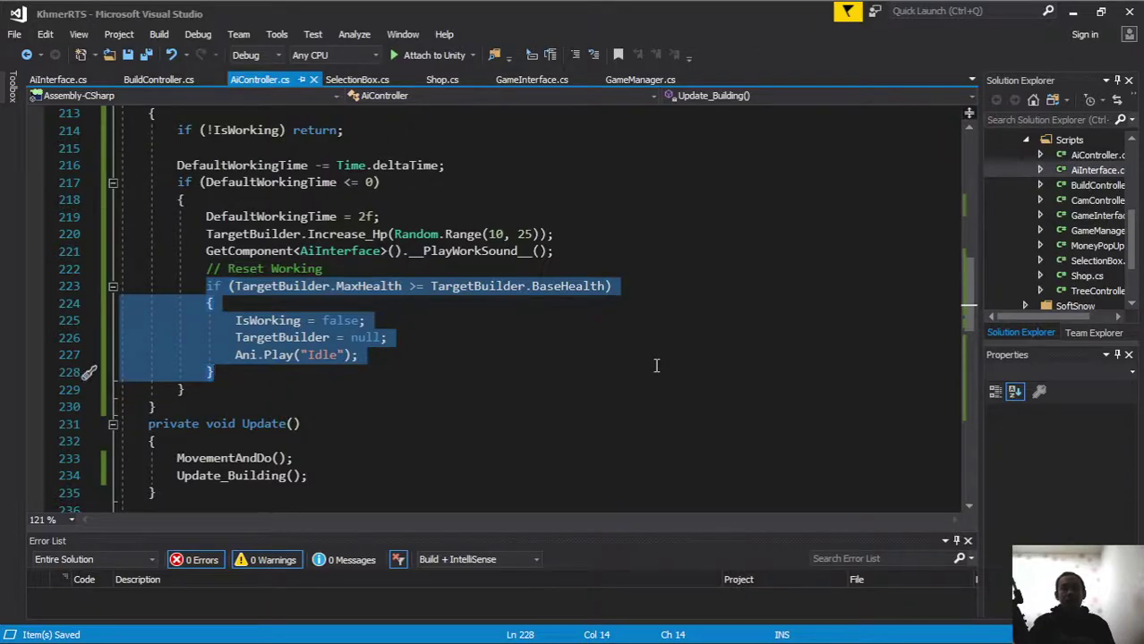
left_click(385, 357)
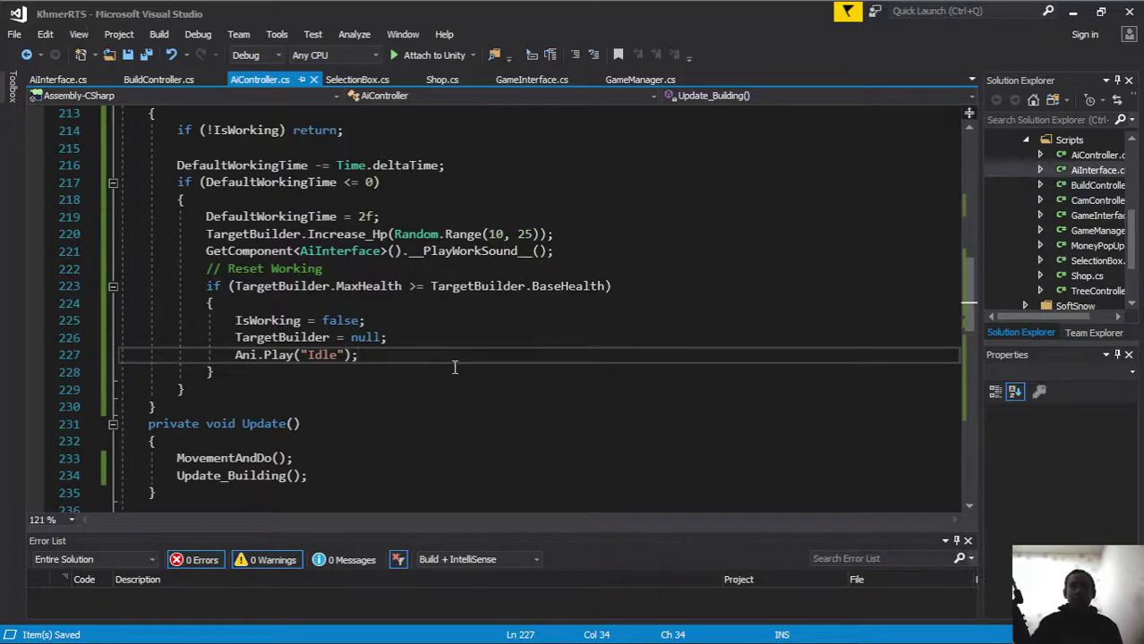
key("Return")
type("getcom")
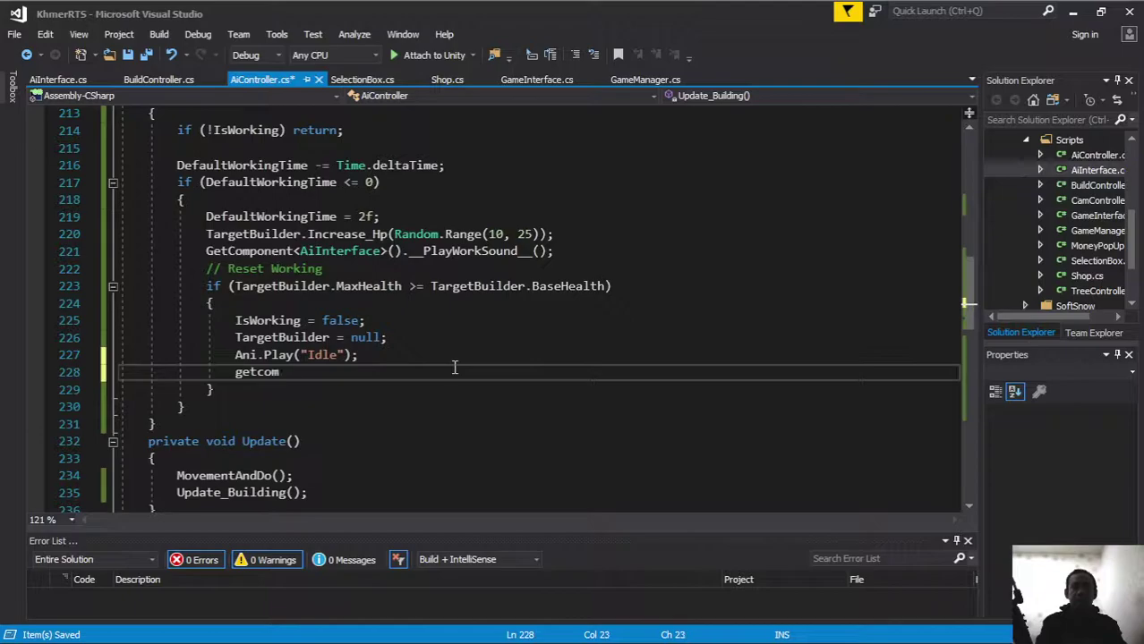
key("Tab")
type("<a")
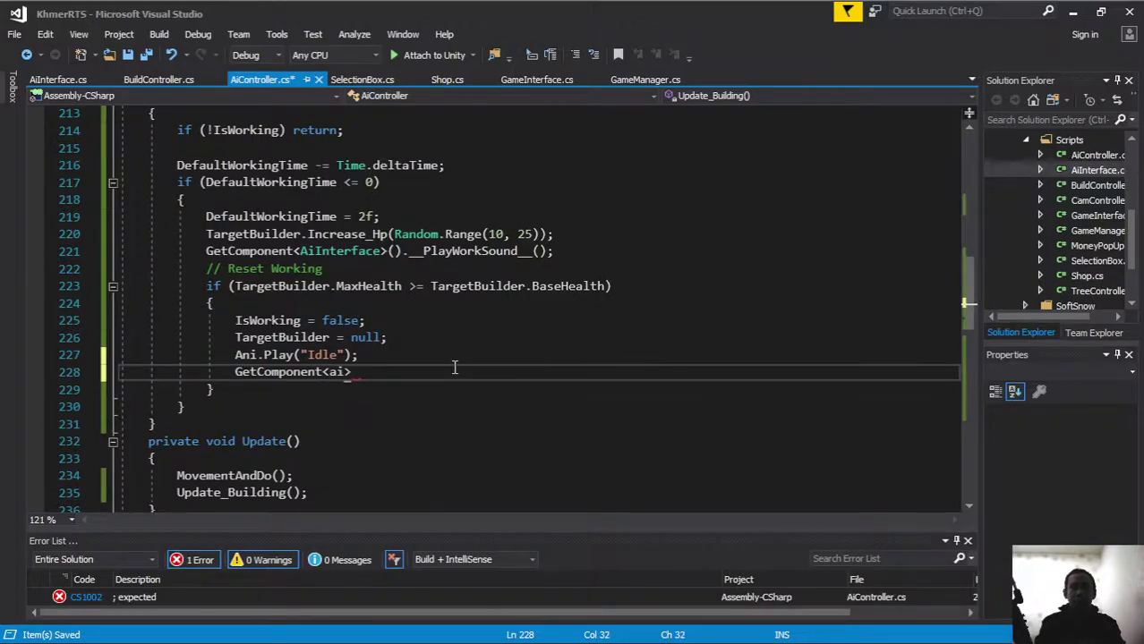
type("i")
key("Tab")
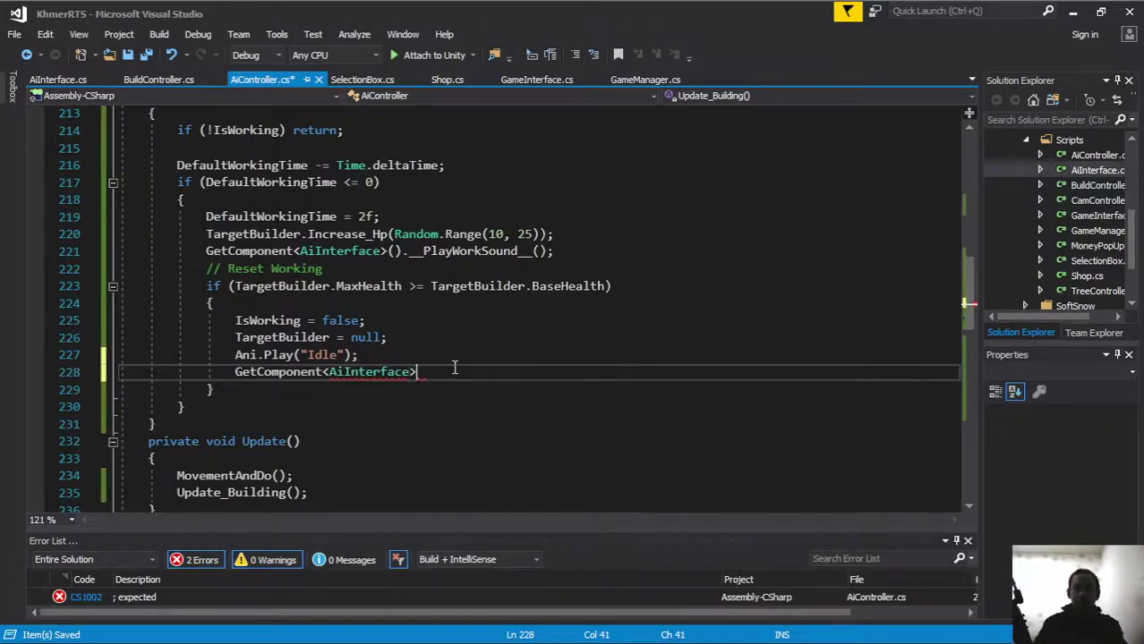
type(">().")
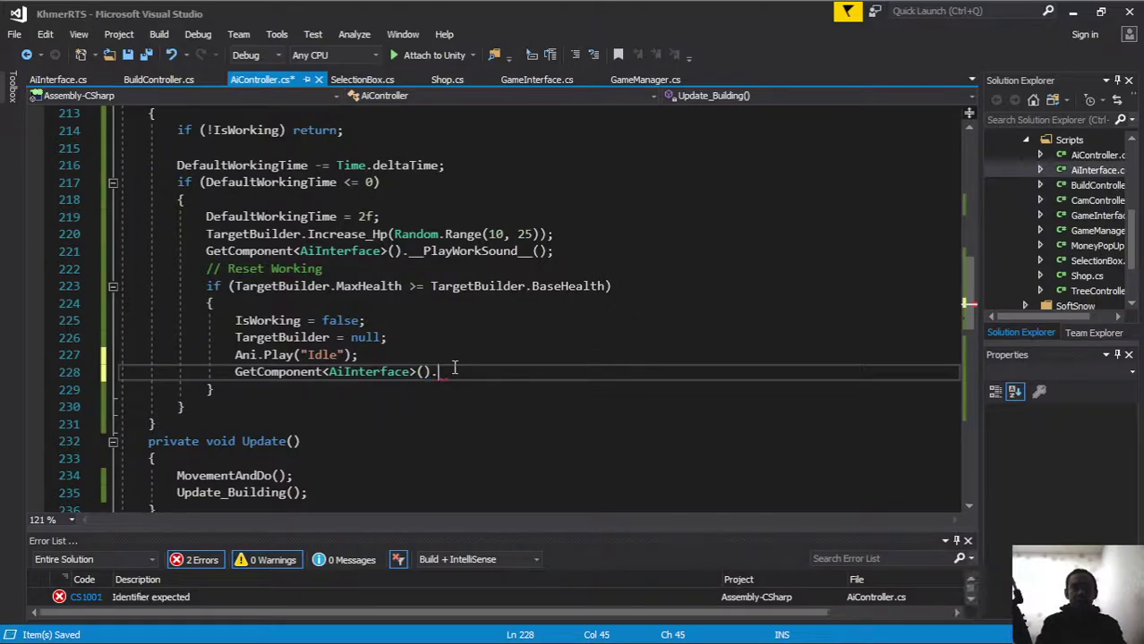
type("rea")
key("Tab")
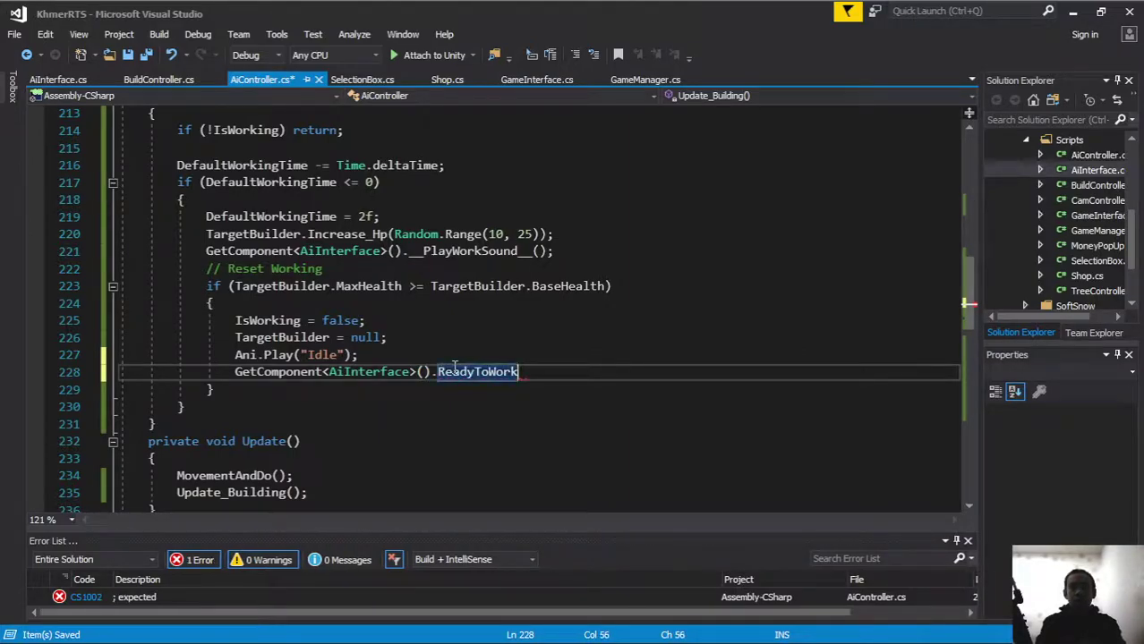
type(".play();")
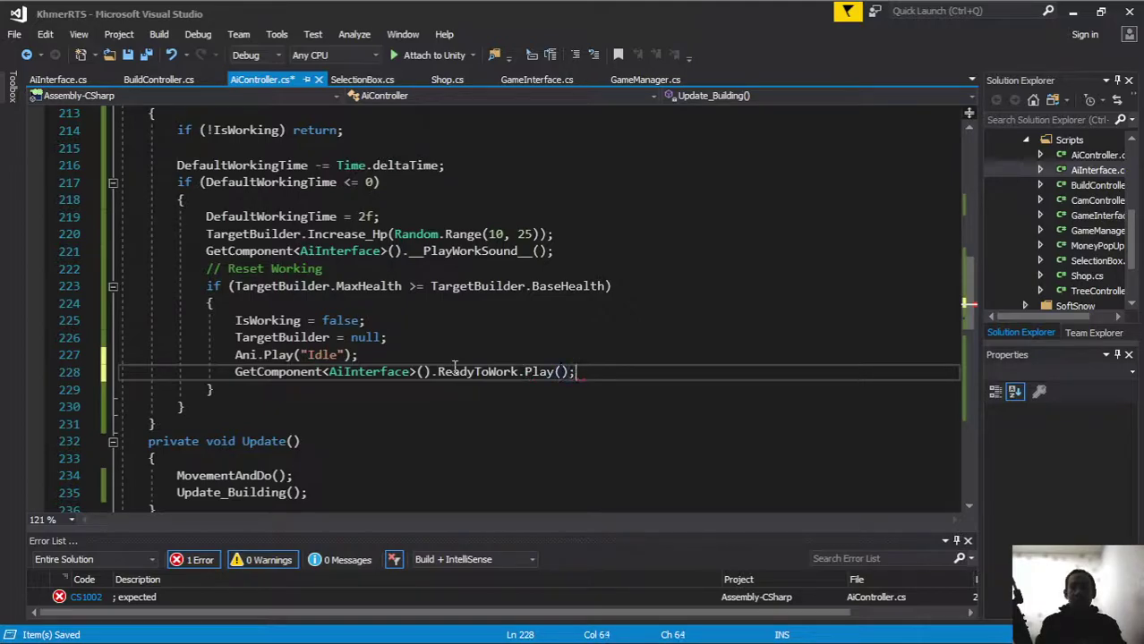
left_click(147, 56)
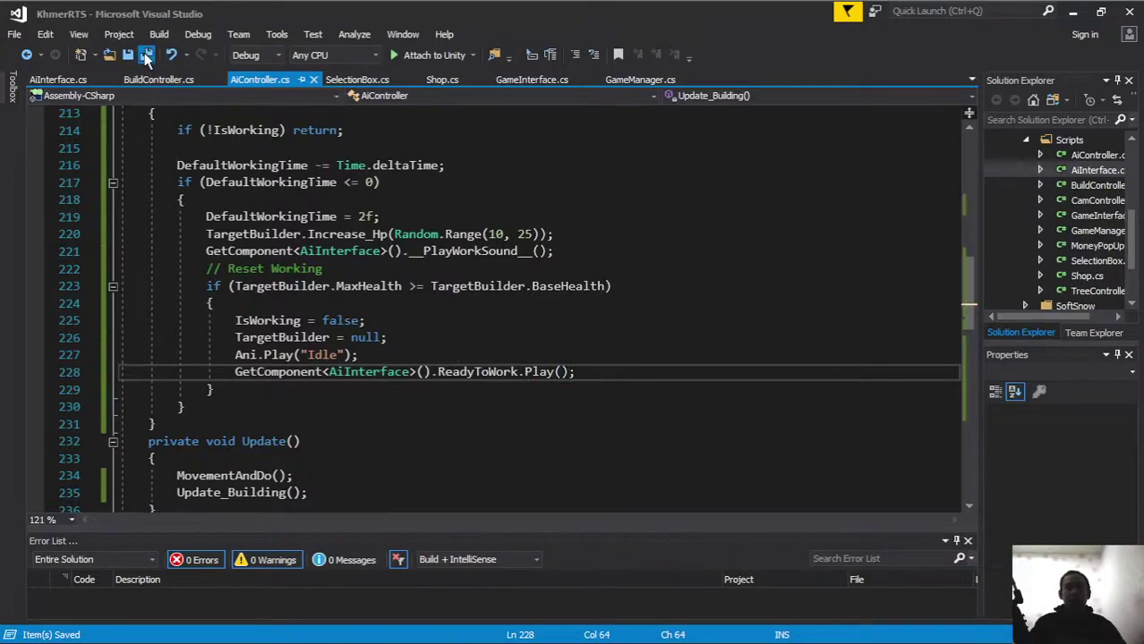
key("alt+Tab")
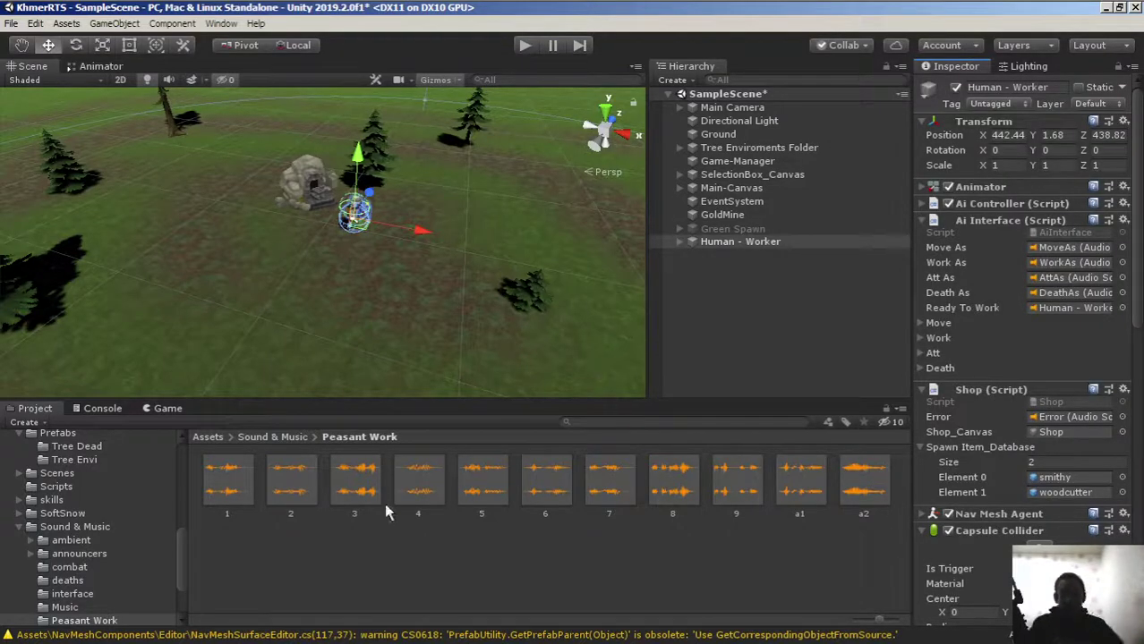
Review the transform.LookAt(bc.MyBasePos) line in OnTriggerEnter, then scroll back toward Update_Building.
key("alt+Tab")
scroll(409, 281, "down", 5)
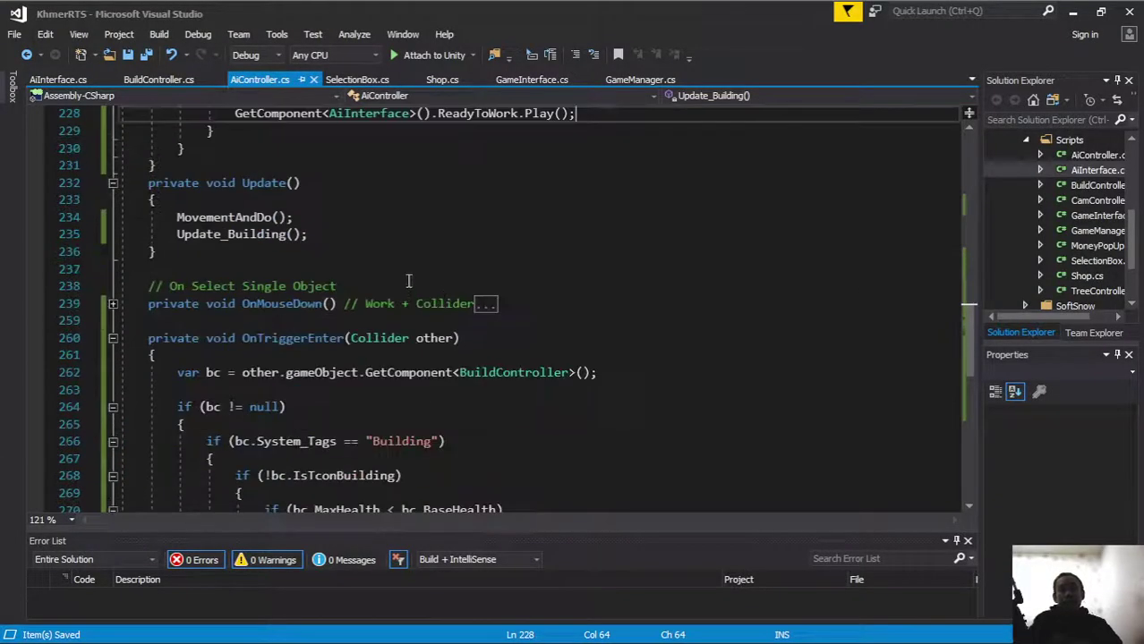
scroll(408, 281, "down", 2)
scroll(420, 252, "down", 4)
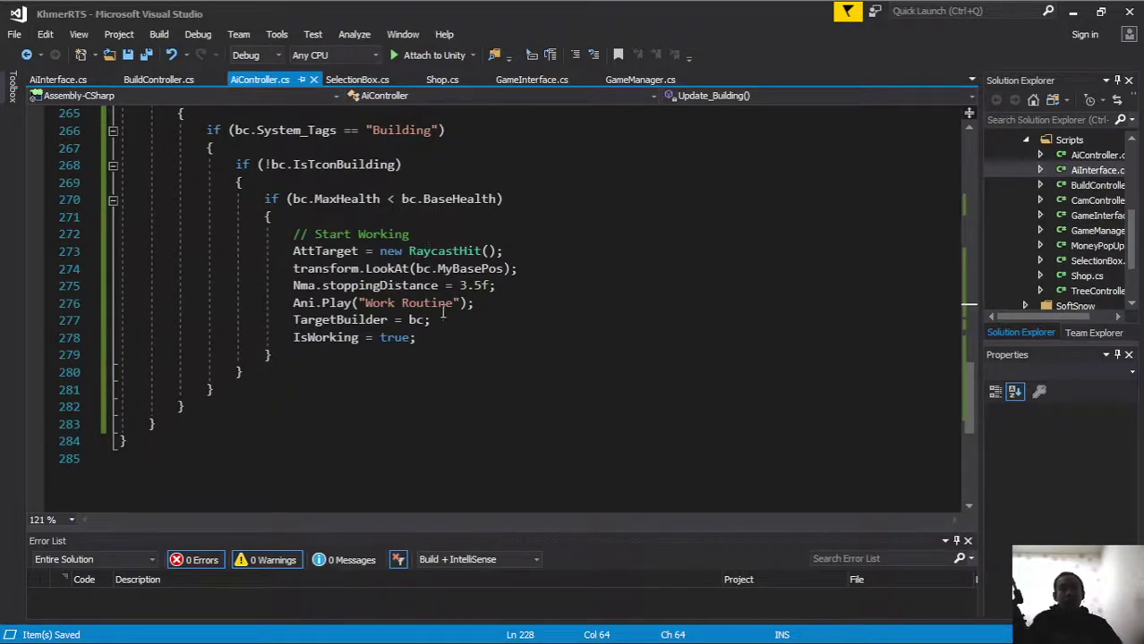
scroll(415, 287, "down", 1)
scroll(415, 287, "up", 1)
left_click_drag(294, 269, 541, 275)
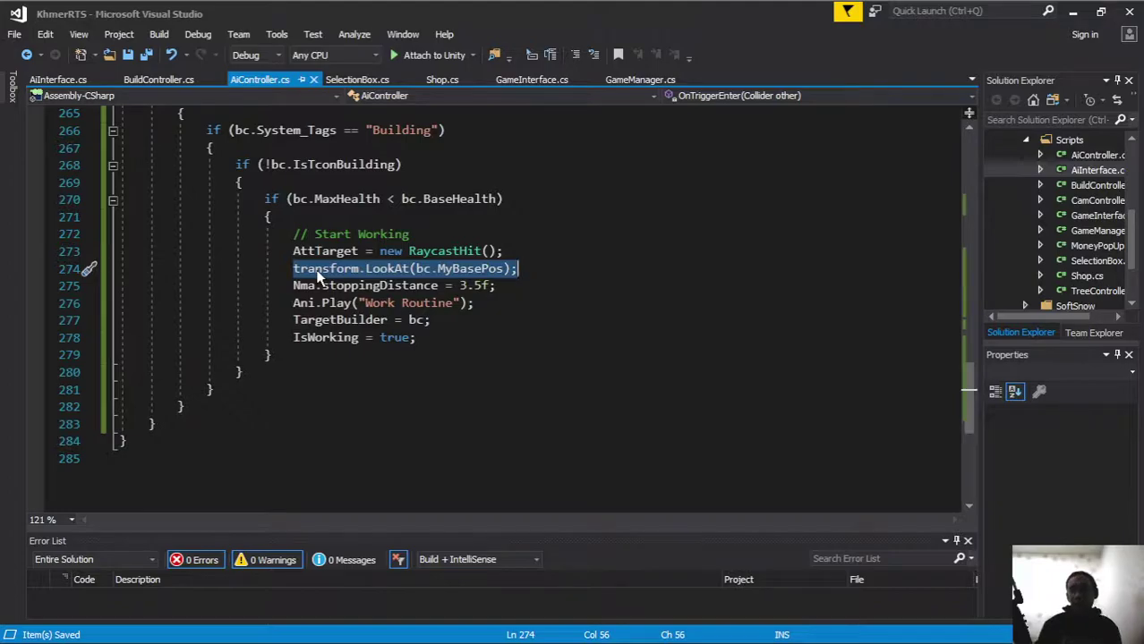
left_click(446, 217)
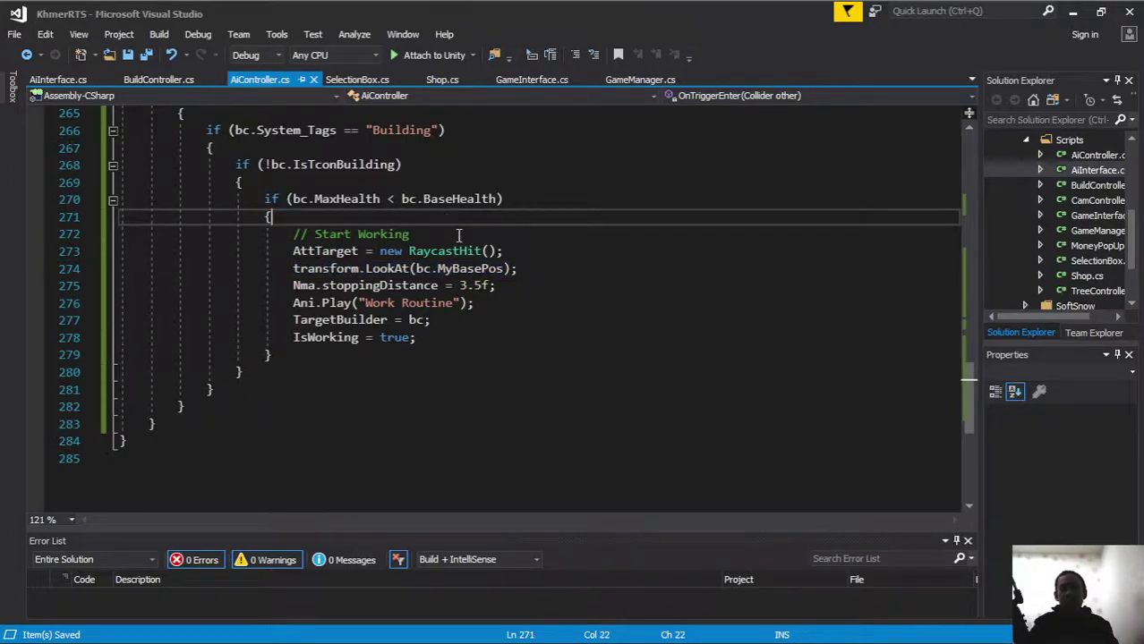
scroll(452, 233, "up", 3)
scroll(457, 246, "up", 9)
scroll(459, 255, "up", 4)
Start a new line after DefaultWorkingTime = 2f in Update_Building, toggling a breakpoint there.
scroll(459, 255, "up", 2)
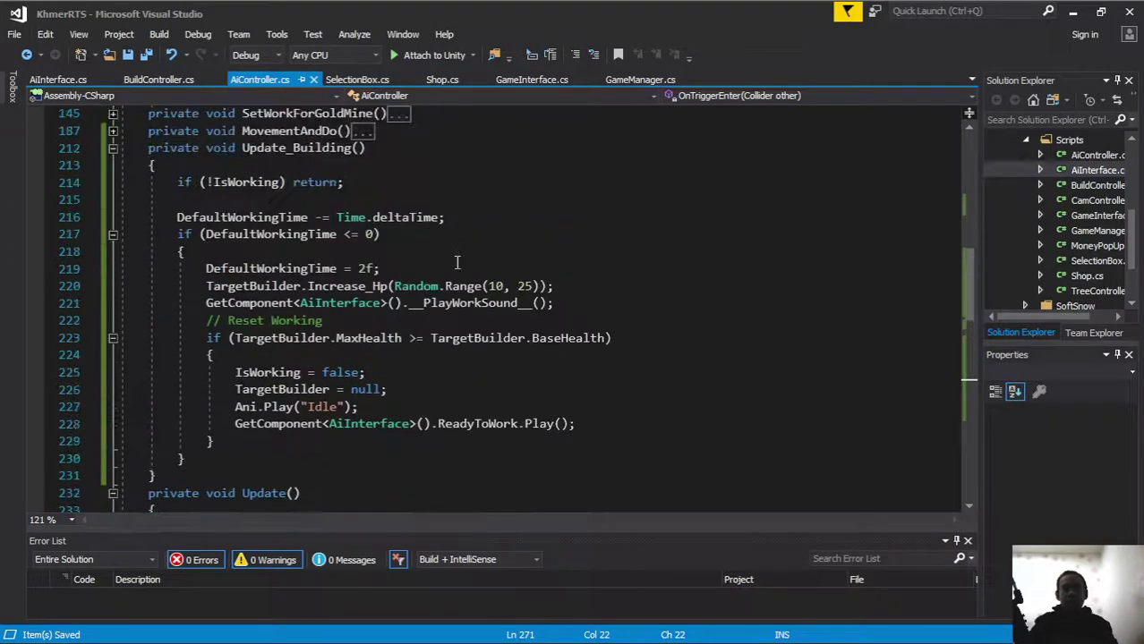
mouse_move(172, 218)
left_mouse_down()
mouse_move(459, 215)
mouse_move(486, 268)
left_mouse_up()
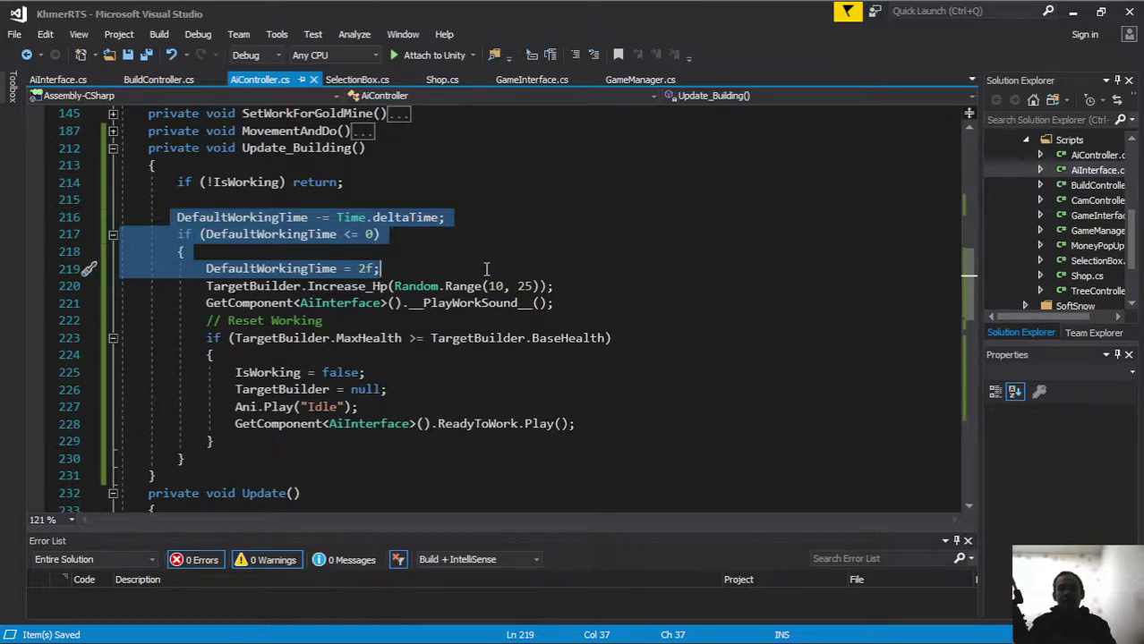
left_click(468, 269)
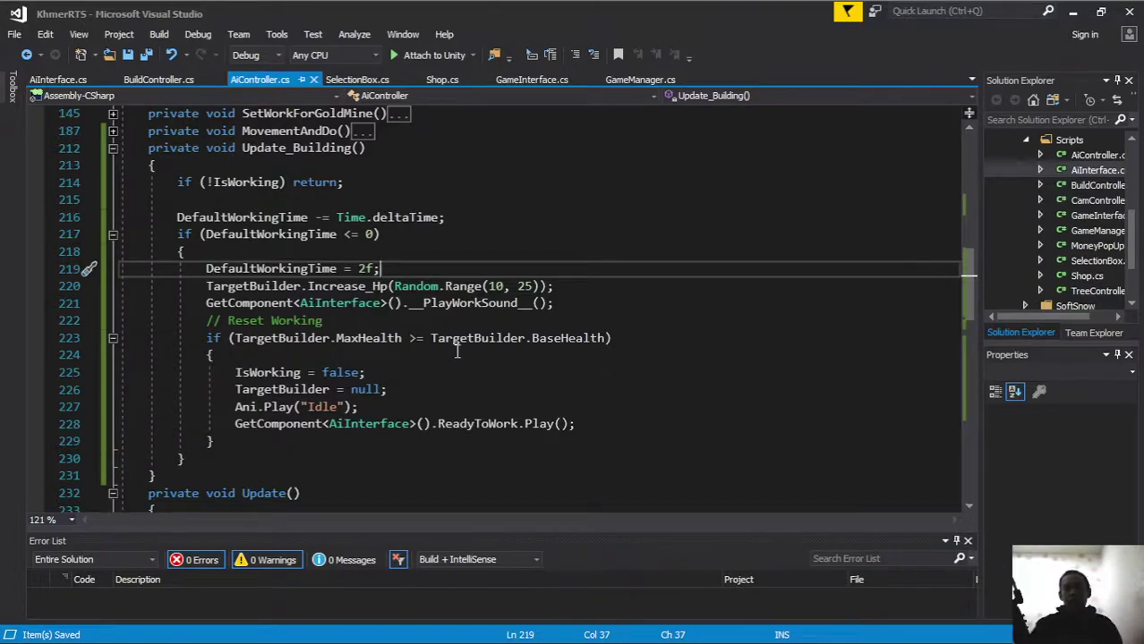
key("Return")
type("t")
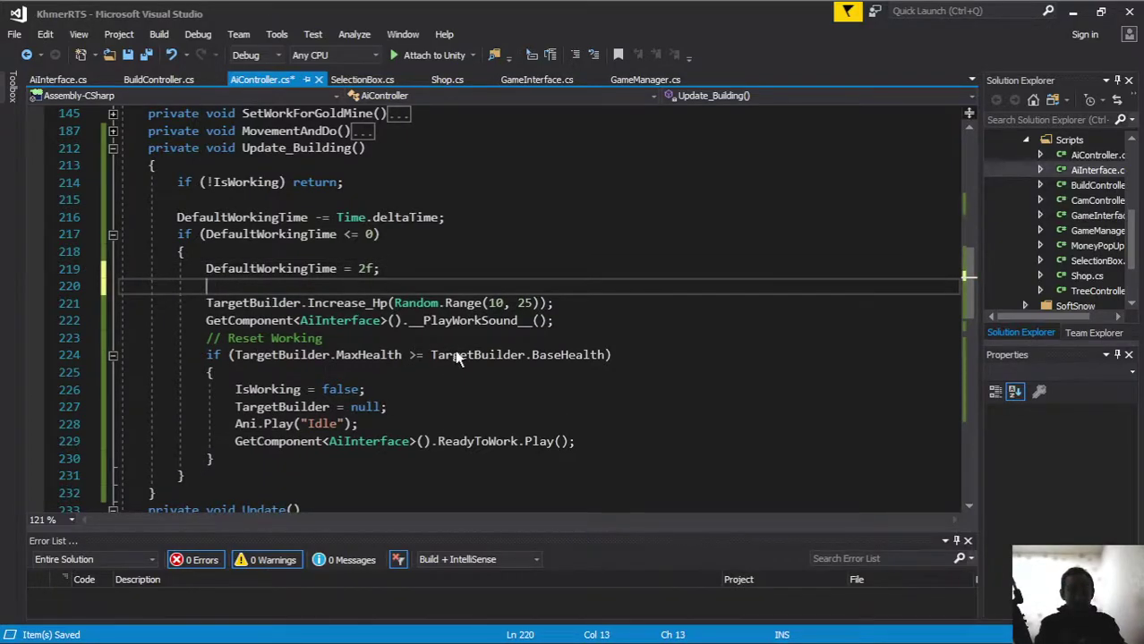
type("t")
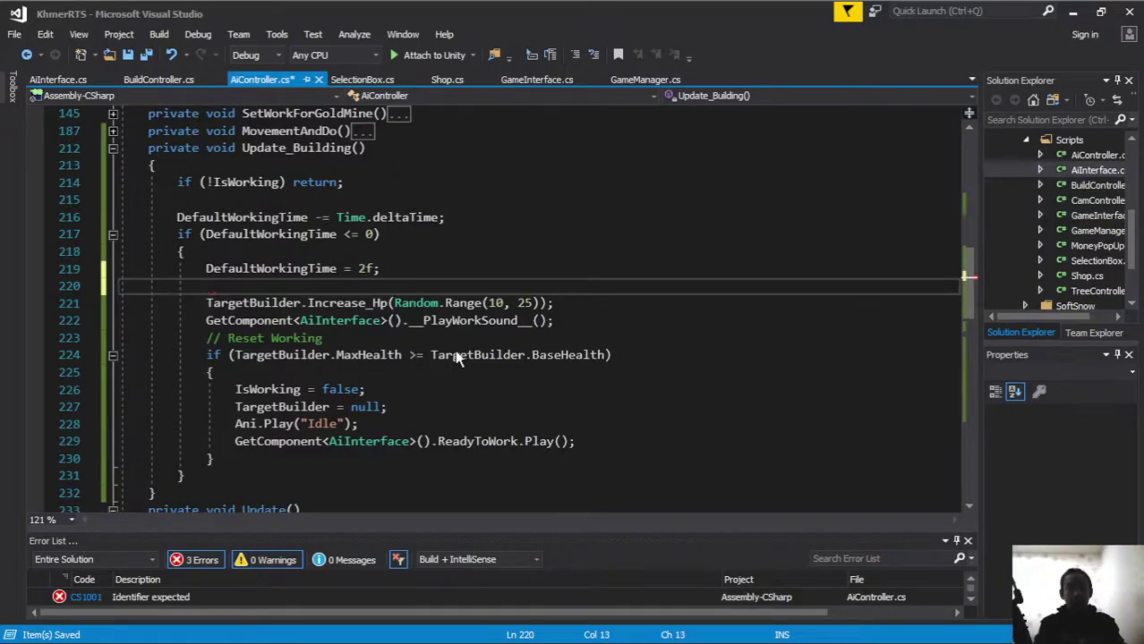
key("F9")
key("F9")
Write transform.LookAt(TargetBuilder.MyBasePos); on the new line using IntelliSense completion.
key("BackSpace")
key("Left")
type("ansform.loo")
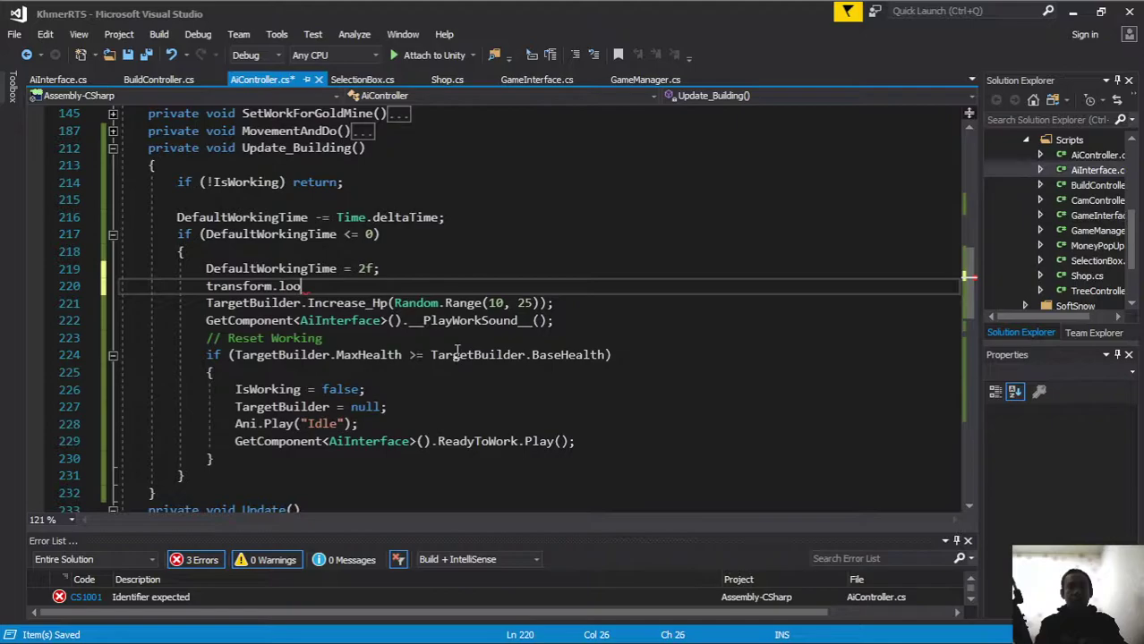
type("kAt(")
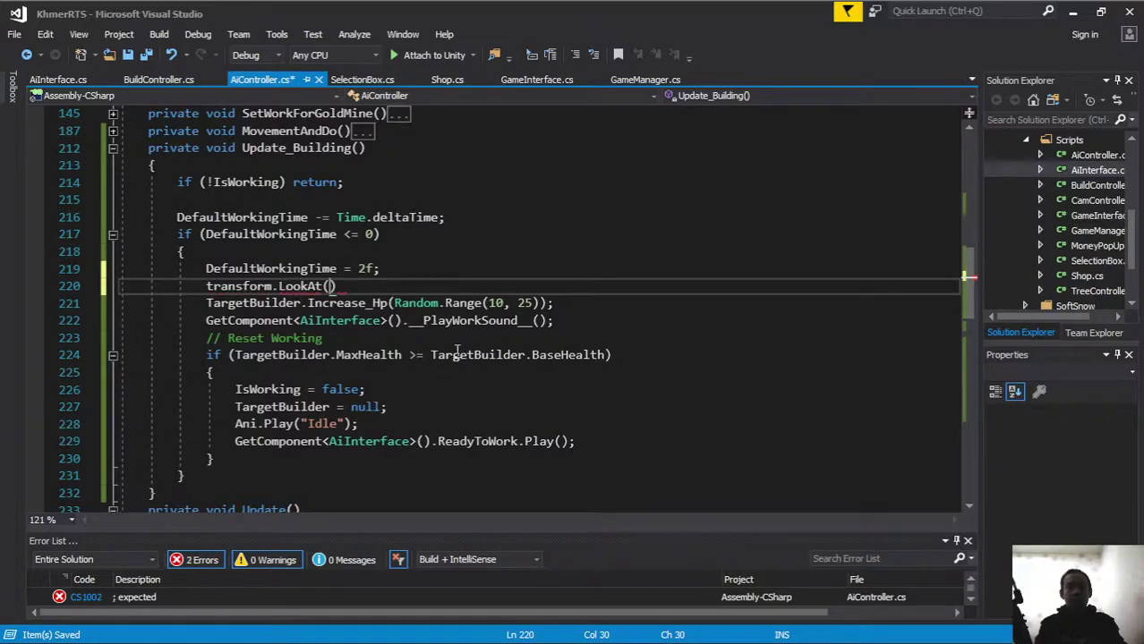
type("Ta")
key("Tab")
type(".")
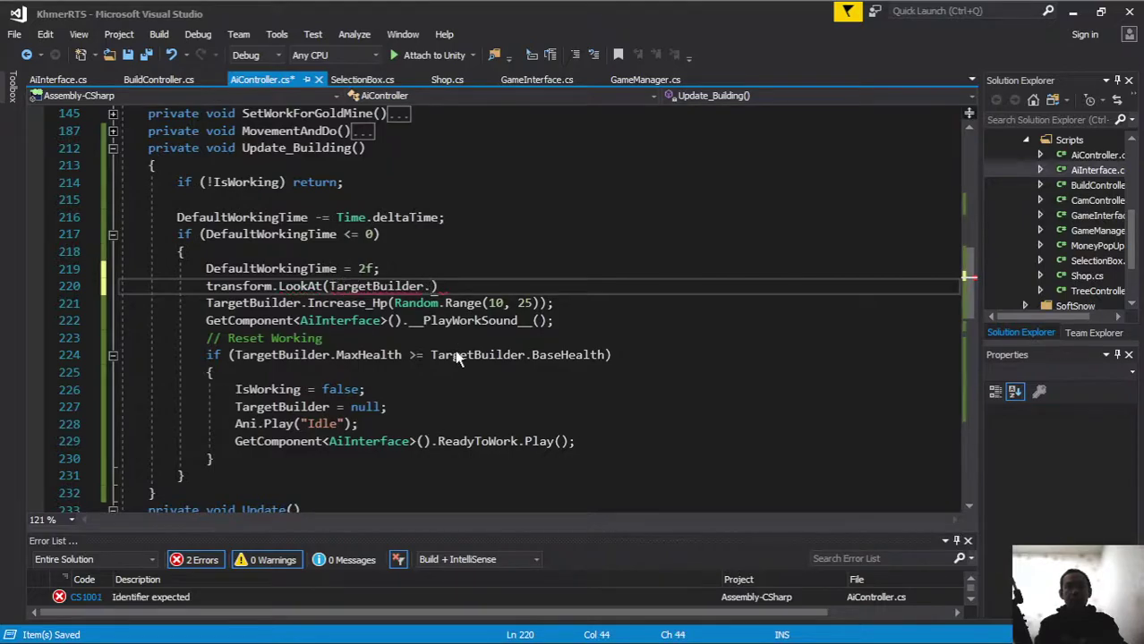
type("my")
key("Tab")
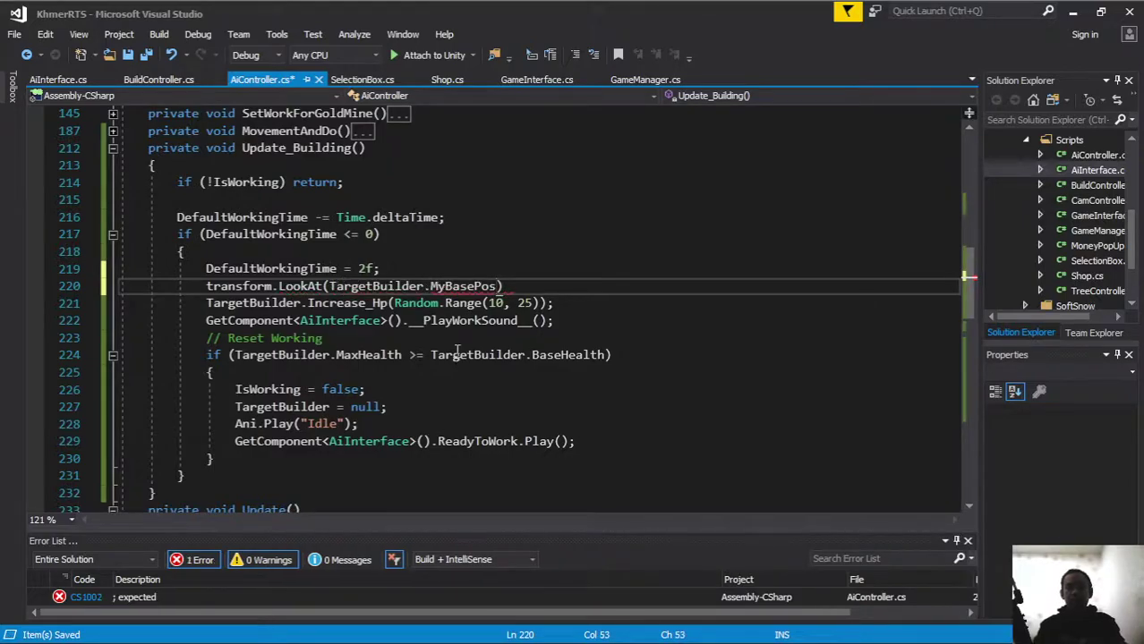
type(");")
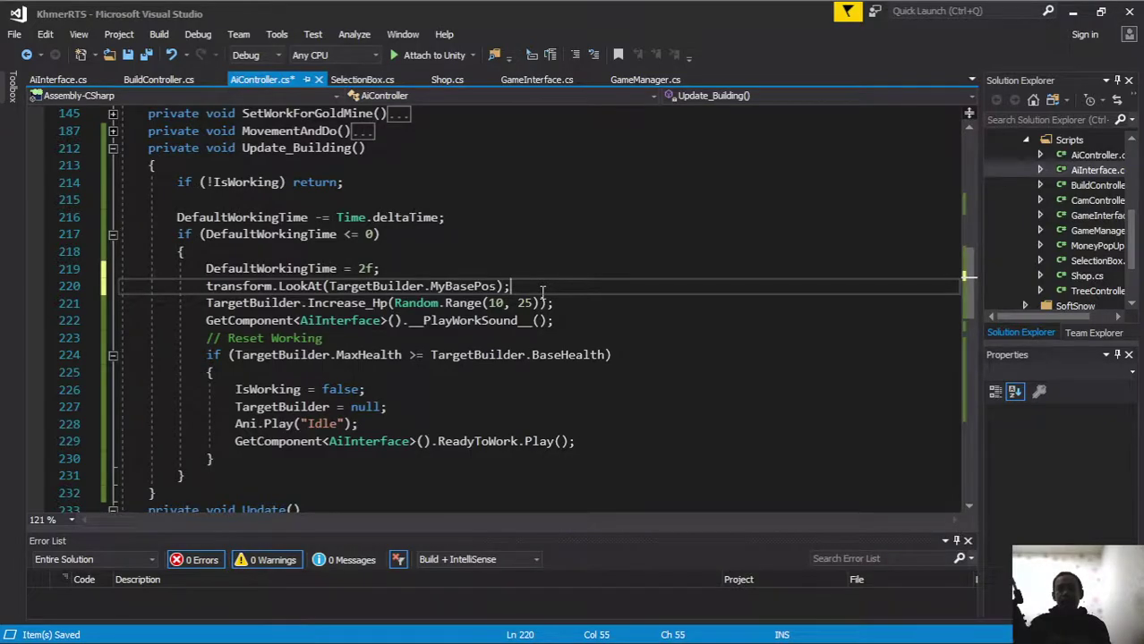
scroll(541, 291, "up", 3)
scroll(541, 291, "up", 2)
scroll(542, 291, "up", 2)
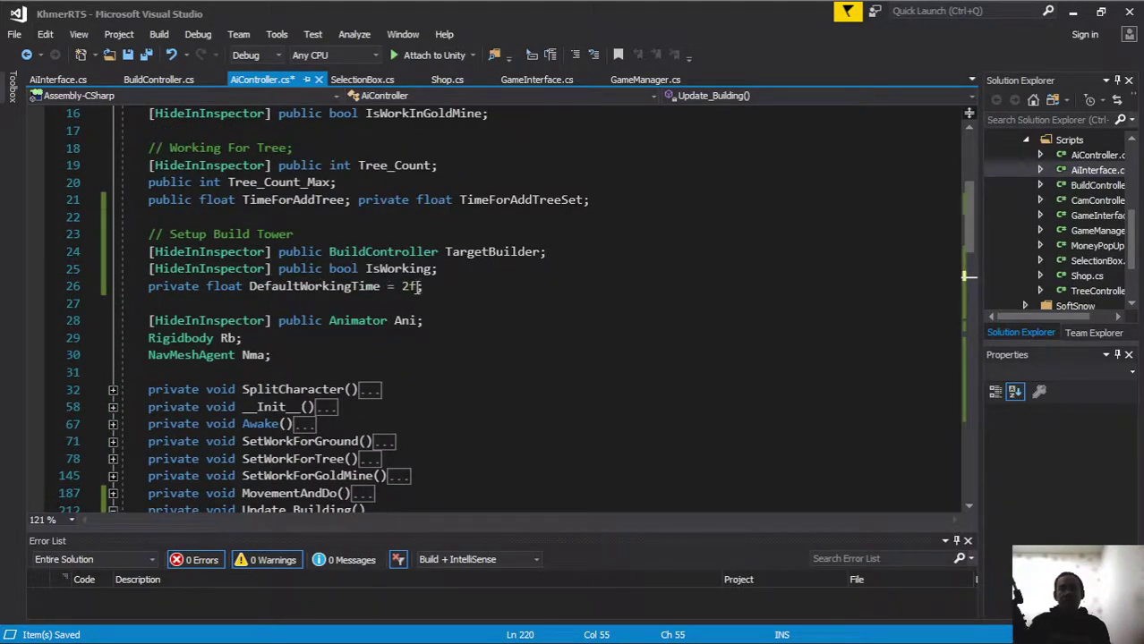
Change DefaultWorkingTime's starting value from 2f to 0f.
left_click_drag(435, 286, 388, 286)
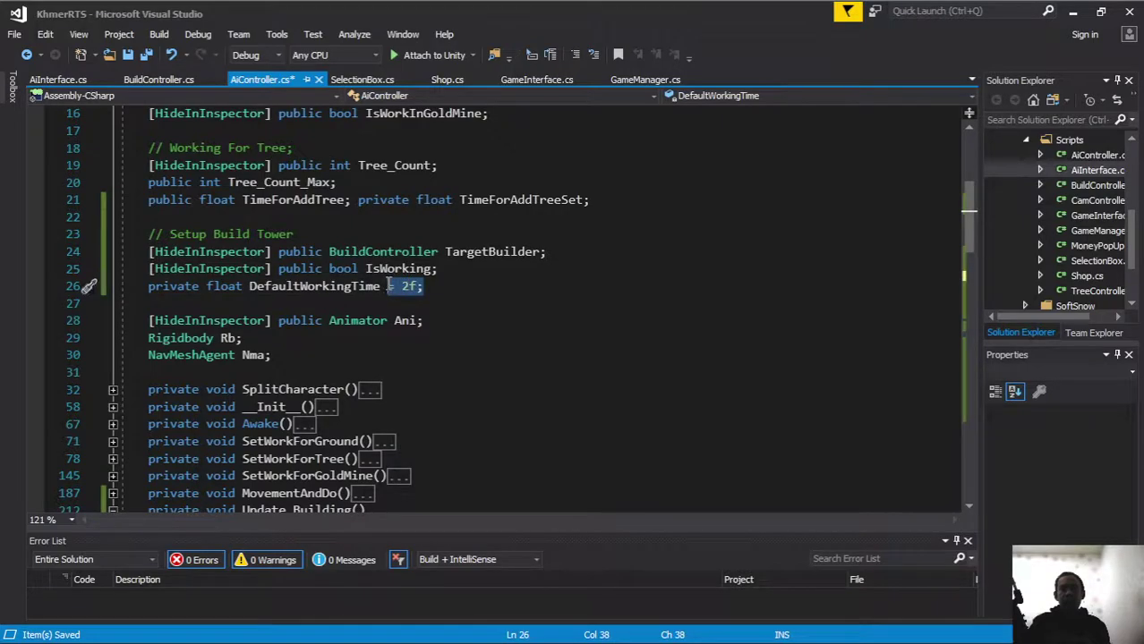
left_click(431, 289)
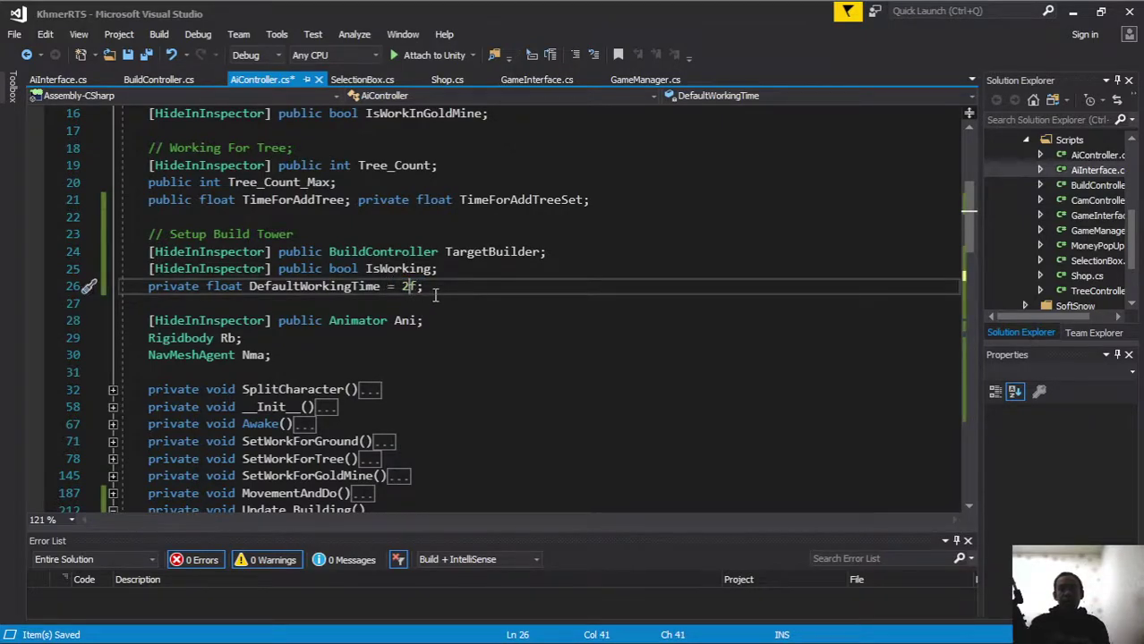
key("BackSpace")
type("0")
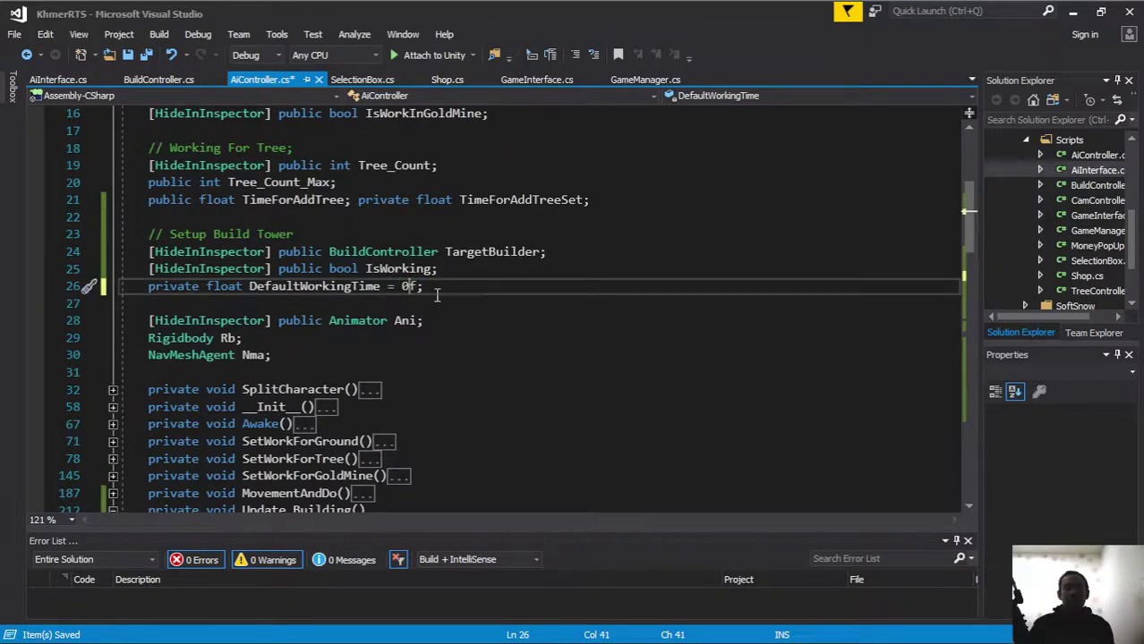
Review the timer countdown, reset and repair code in Update_Building, then Save All.
scroll(411, 281, "down", 1)
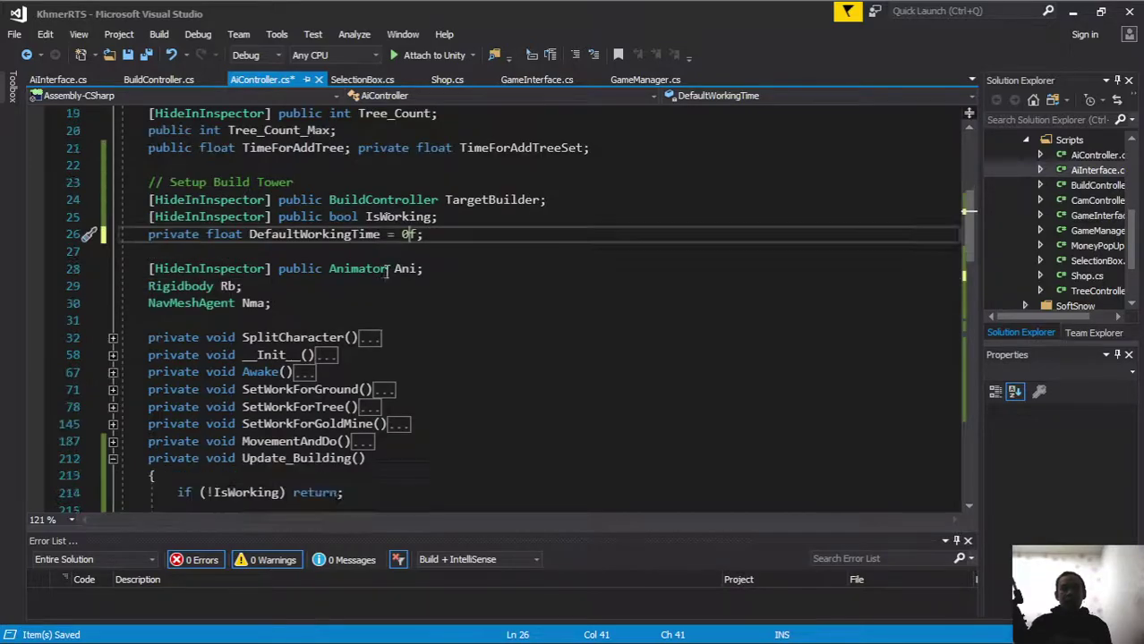
scroll(386, 269, "down", 6)
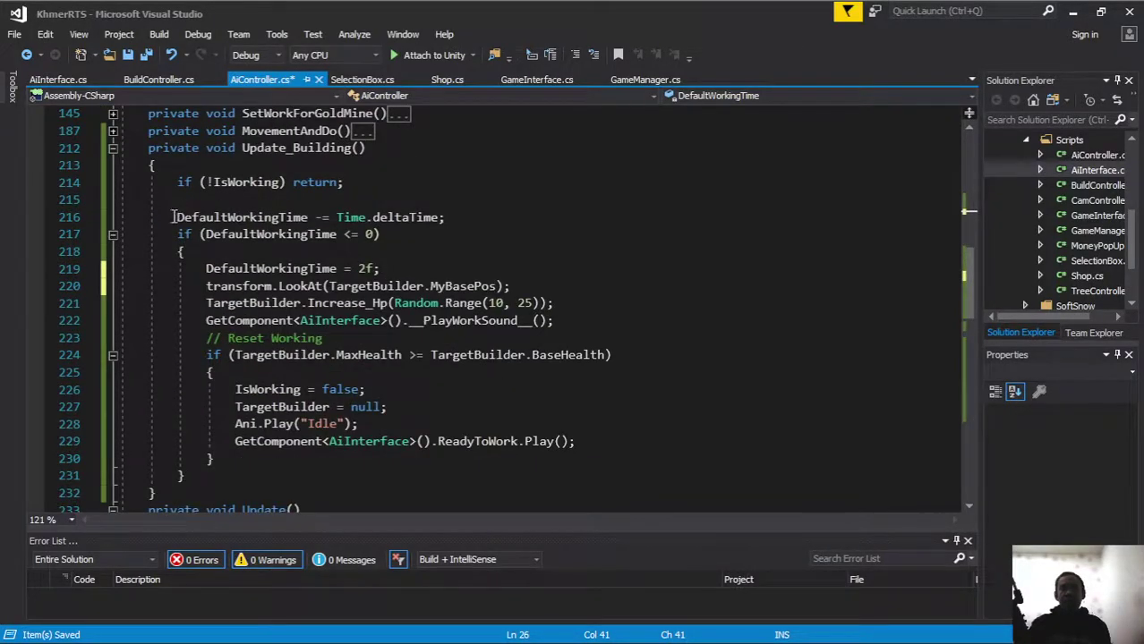
mouse_move(173, 217)
left_mouse_down()
mouse_move(361, 203)
mouse_move(464, 215)
left_mouse_up()
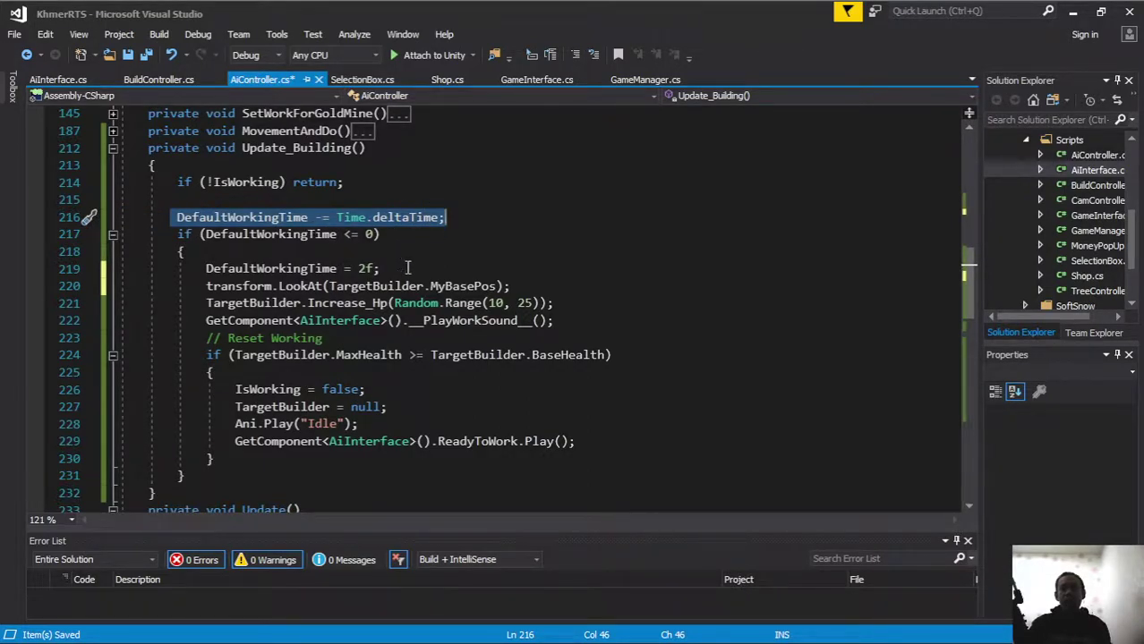
left_click_drag(405, 268, 156, 269)
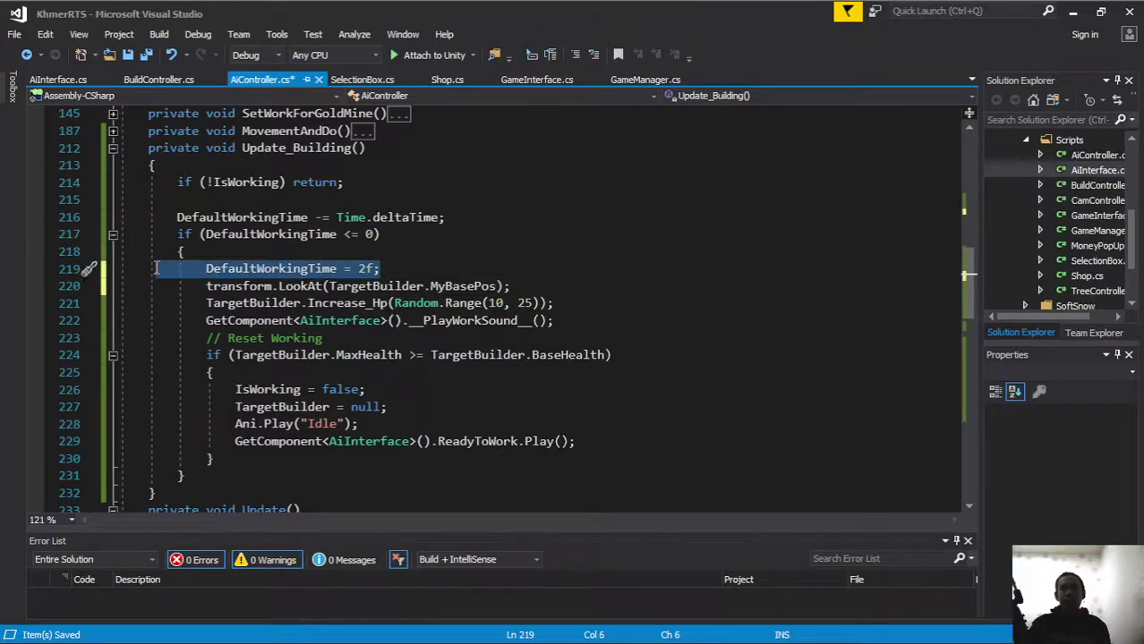
mouse_move(207, 286)
left_mouse_down()
mouse_move(578, 442)
mouse_move(213, 460)
left_mouse_up()
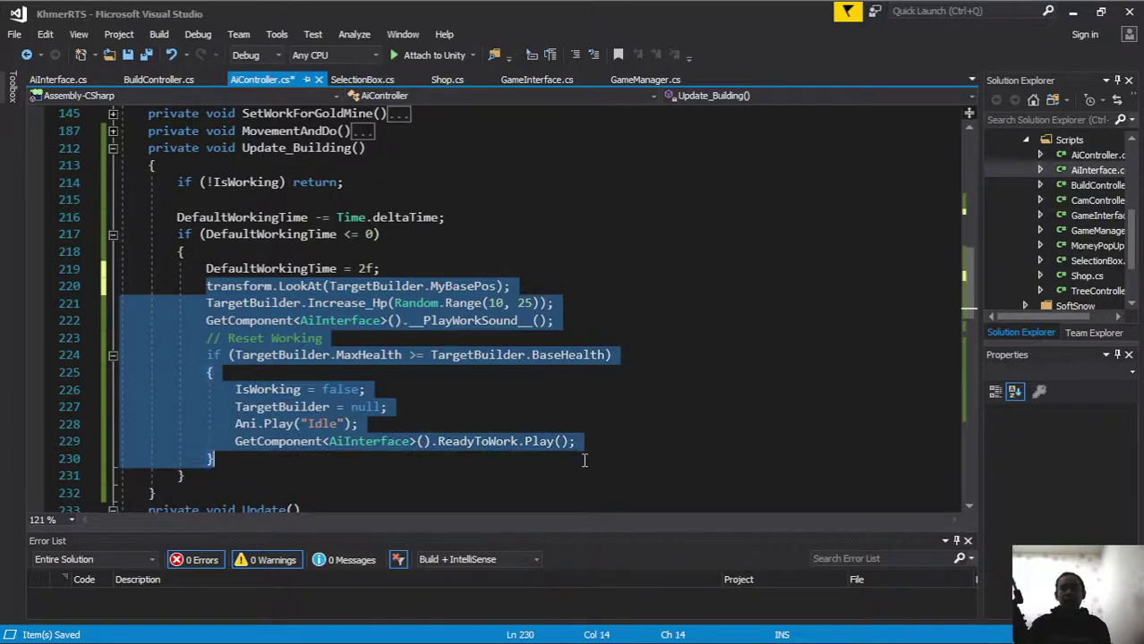
left_click(147, 56)
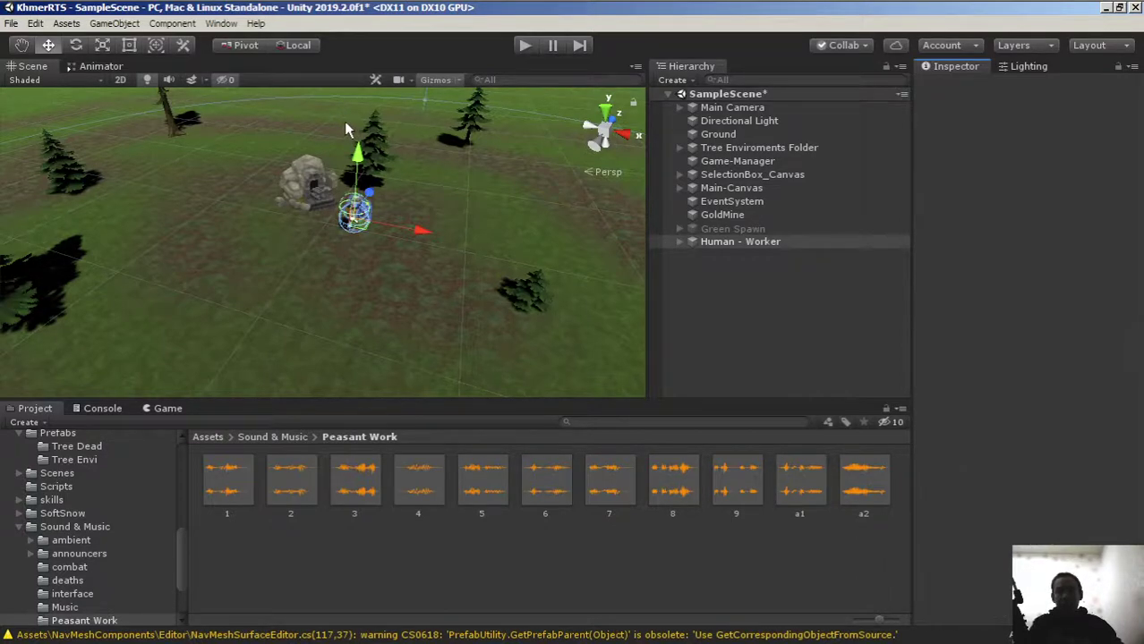
Test the worker in play mode by placing a Smithy, then stop play.
left_click(525, 45)
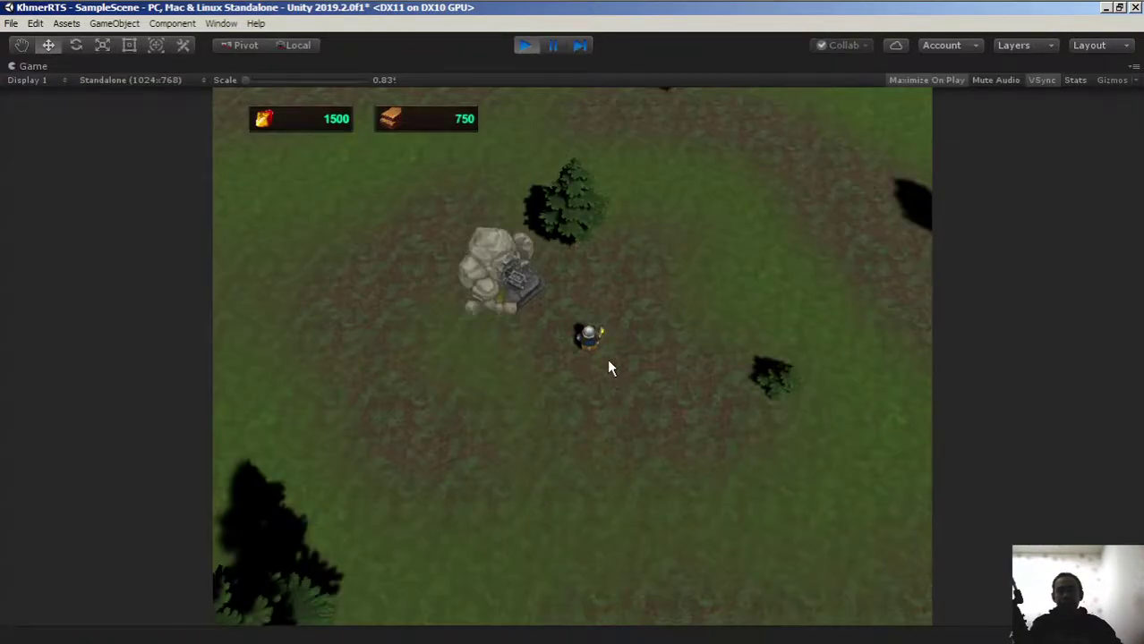
left_click(592, 344)
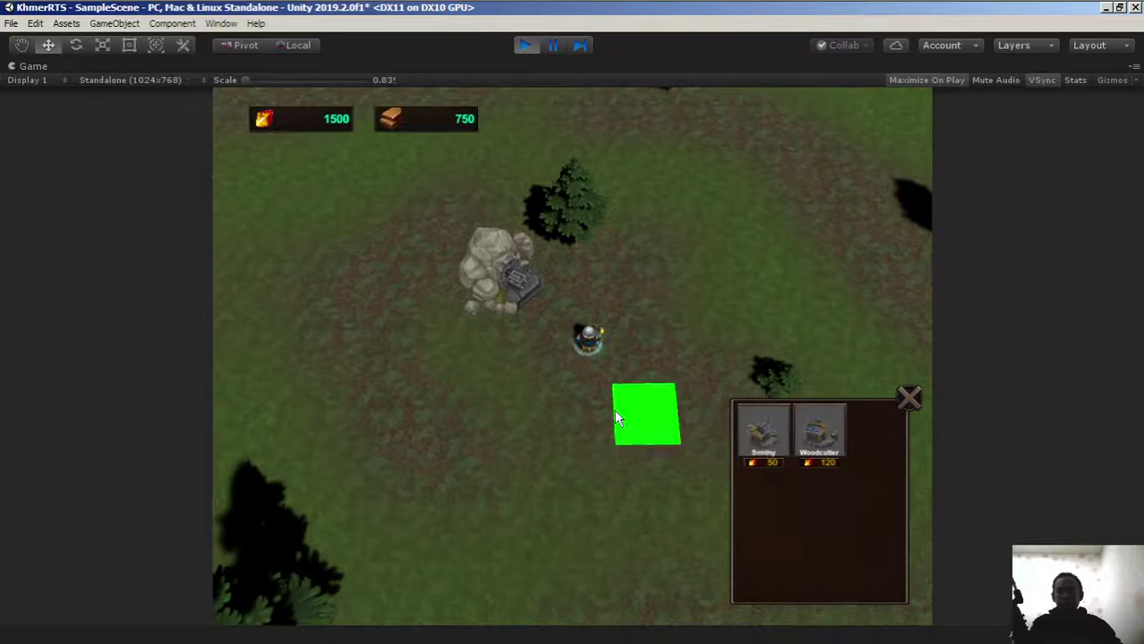
left_click(433, 400)
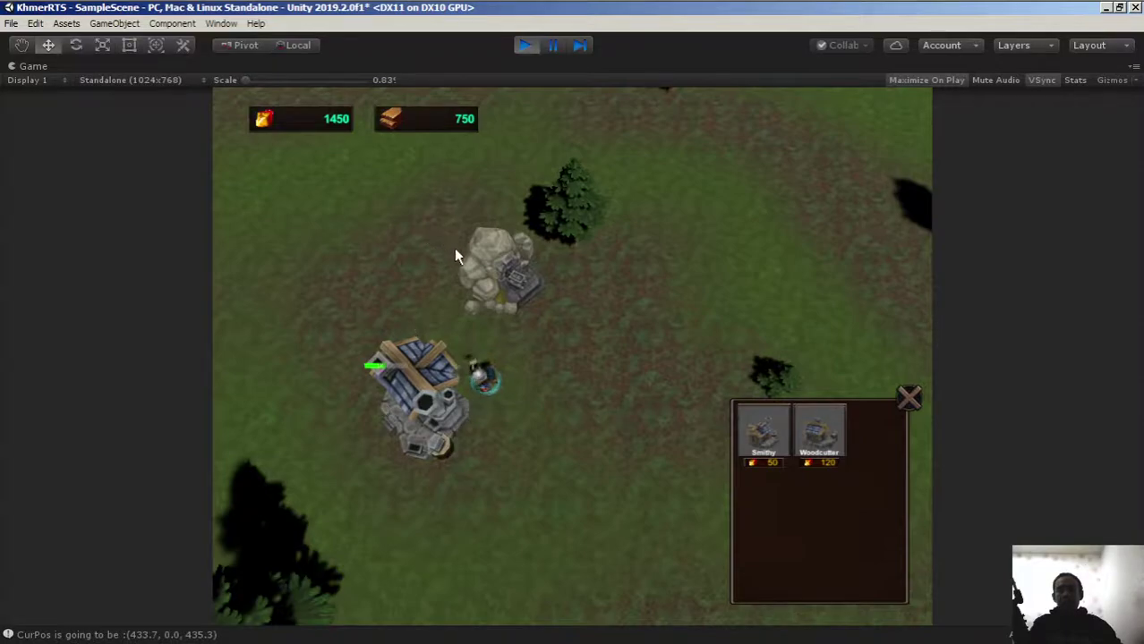
left_click(525, 45)
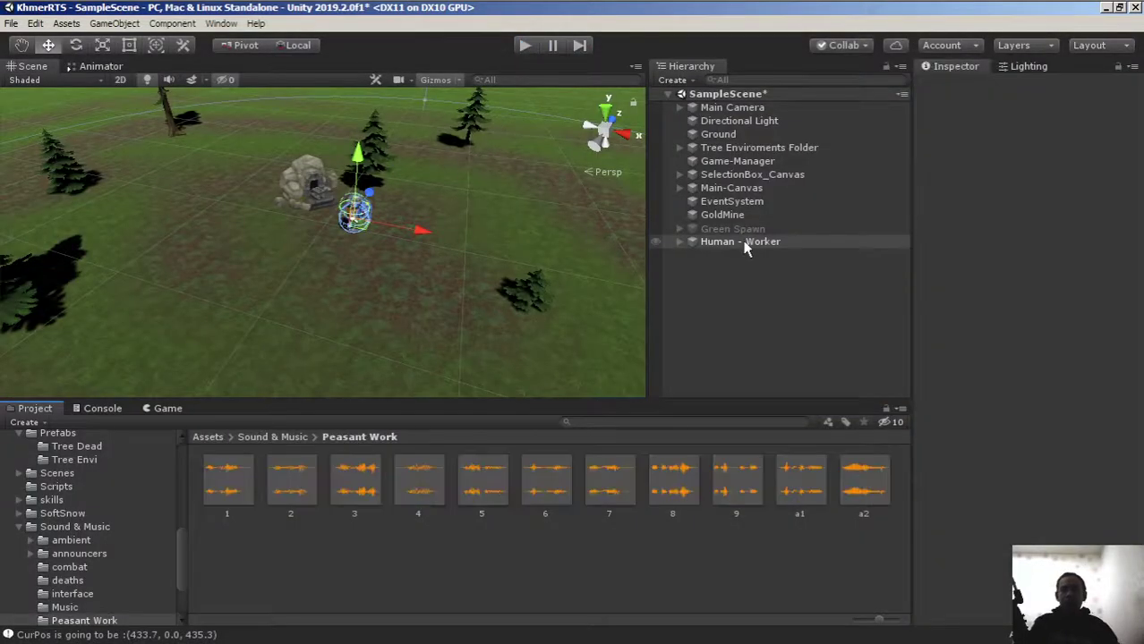
Duplicate Human - Worker into six workers near the mine and start play mode.
left_click(744, 243)
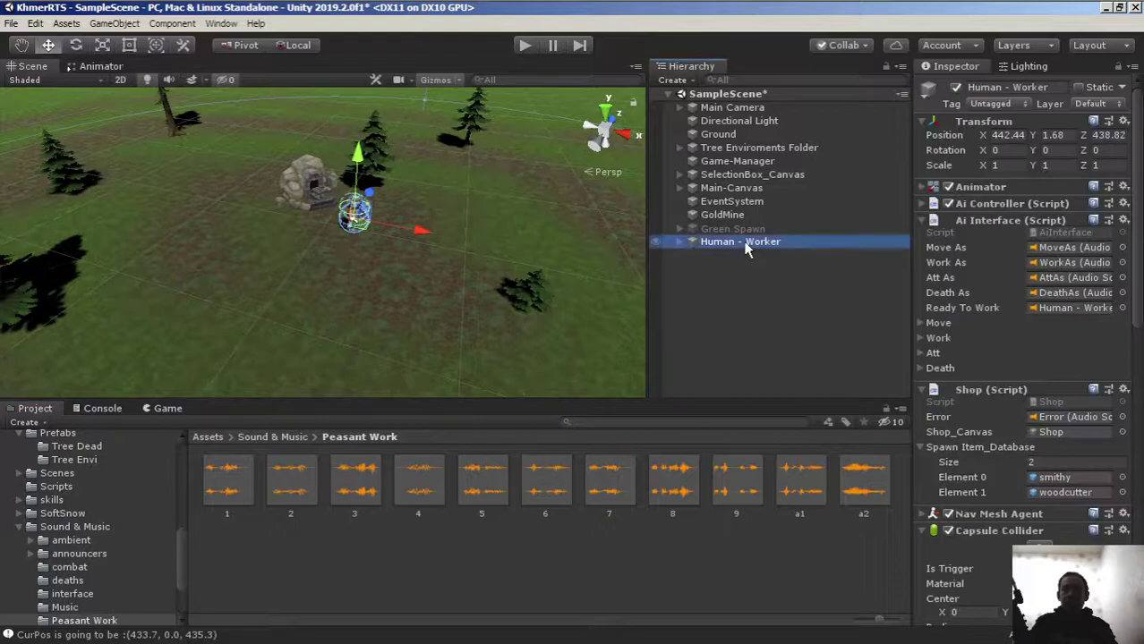
key("ctrl+d")
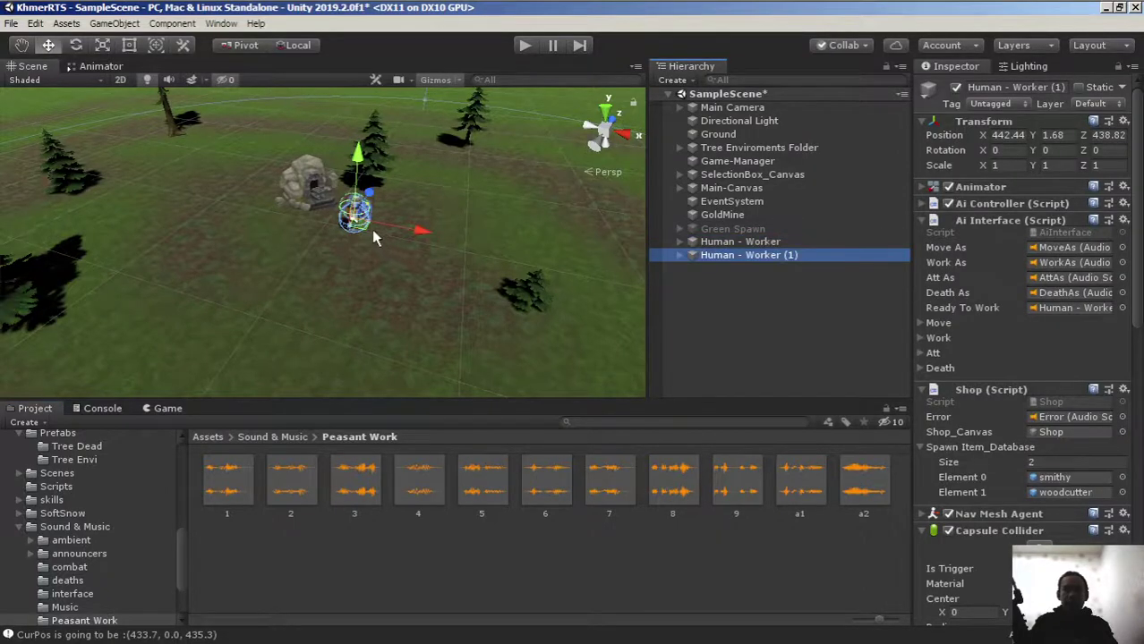
mouse_move(372, 230)
left_mouse_down()
mouse_move(428, 225)
mouse_move(398, 255)
mouse_move(452, 275)
mouse_move(372, 283)
mouse_move(312, 270)
left_mouse_up()
key("ctrl+d")
key("ctrl+d")
key("ctrl+d")
key("ctrl+d")
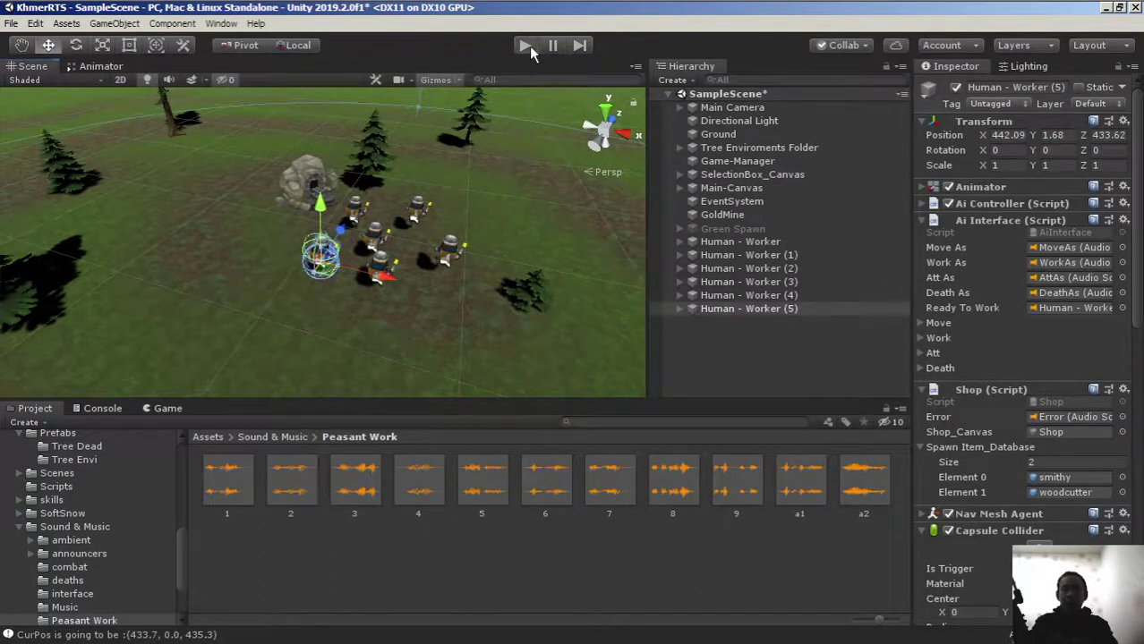
left_click(527, 45)
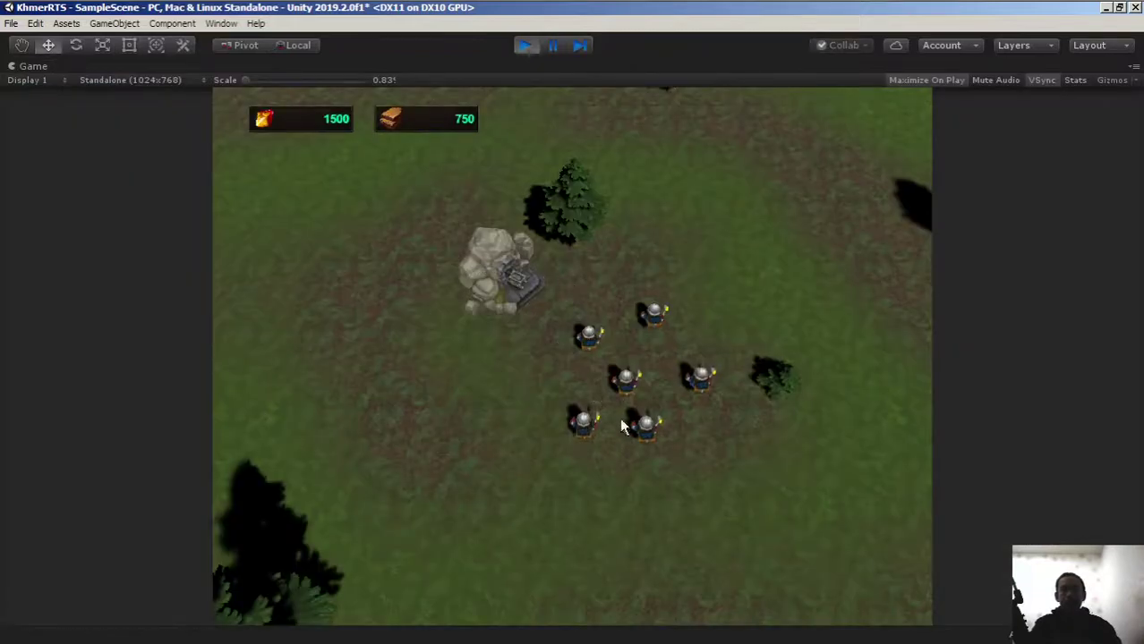
Have the selected workers build a Smithy on the left and a Woodcutter by the small tree, then pause.
left_click_drag(511, 284, 746, 502)
left_click(763, 433)
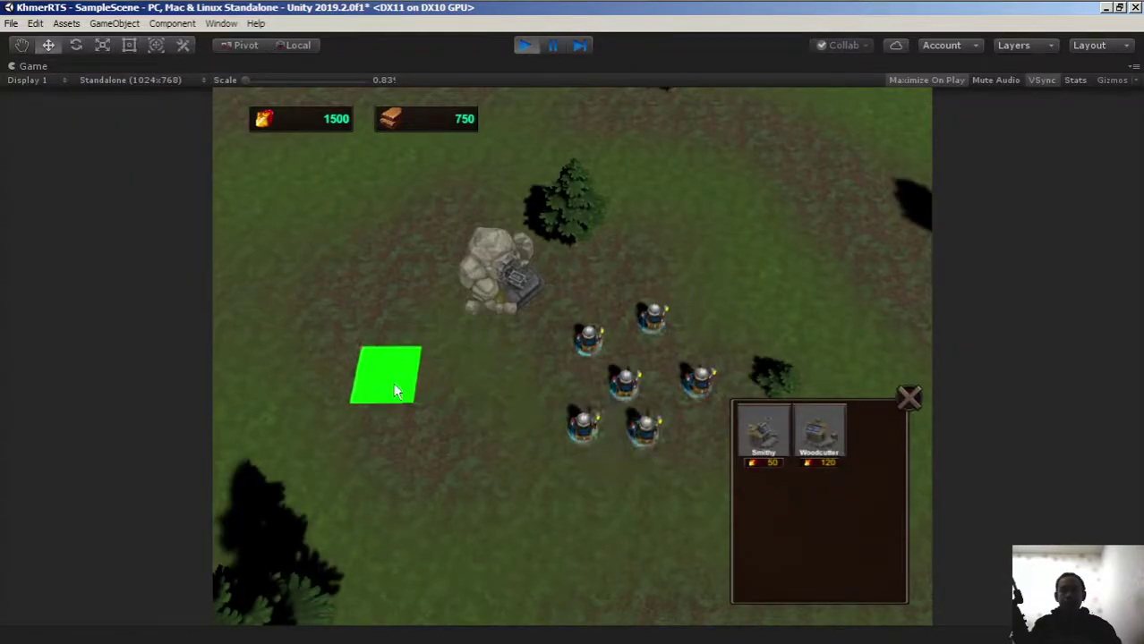
left_click(412, 403)
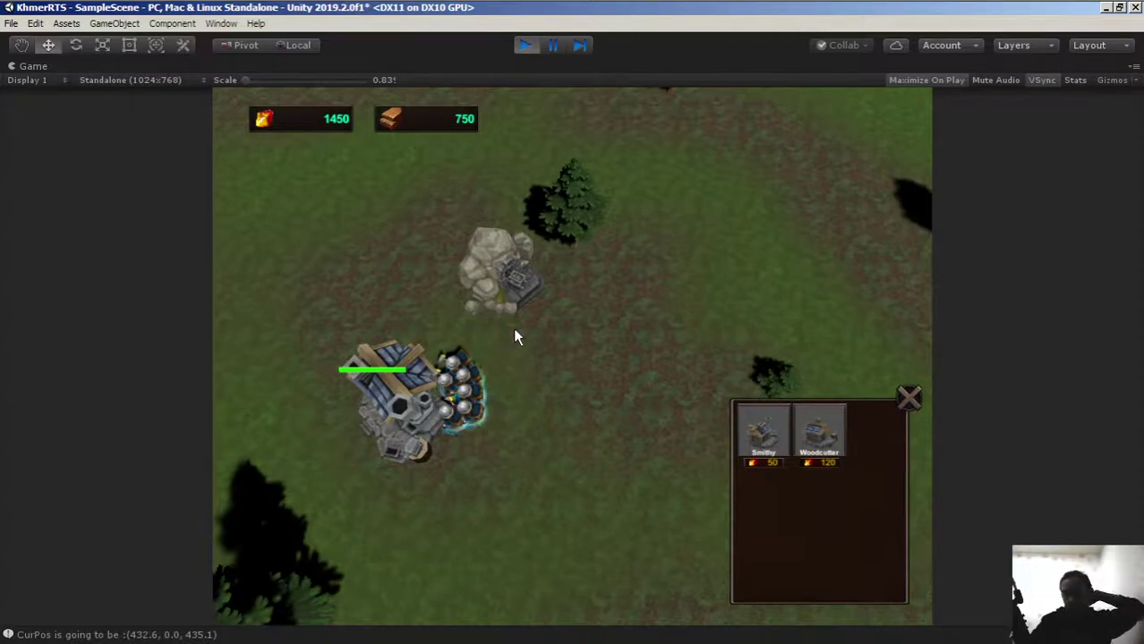
left_click(843, 460)
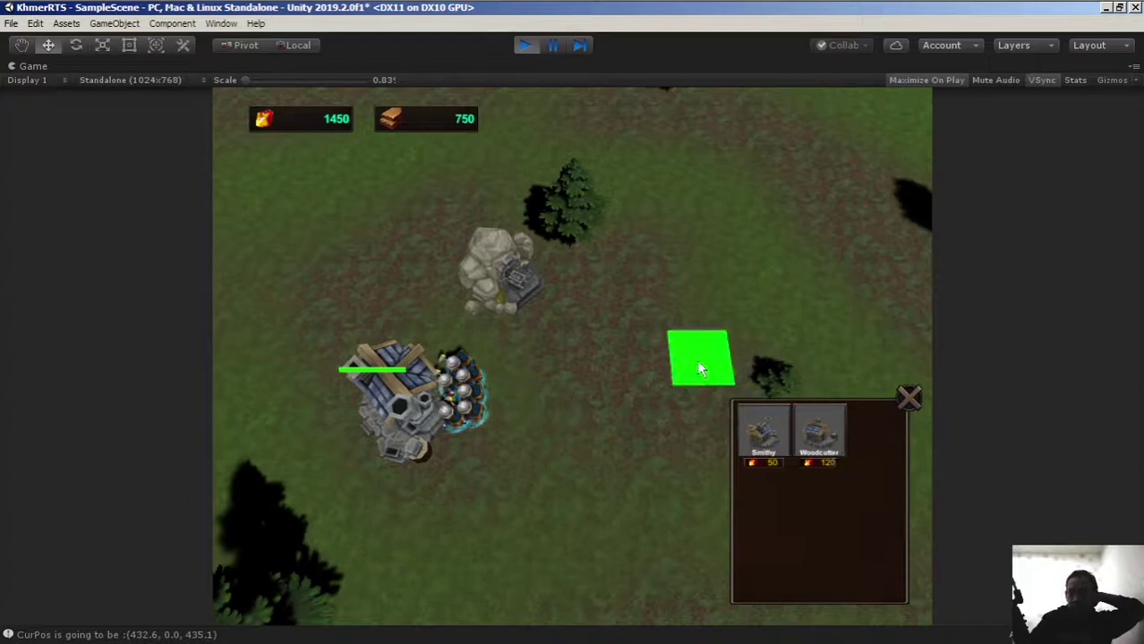
left_click(708, 282)
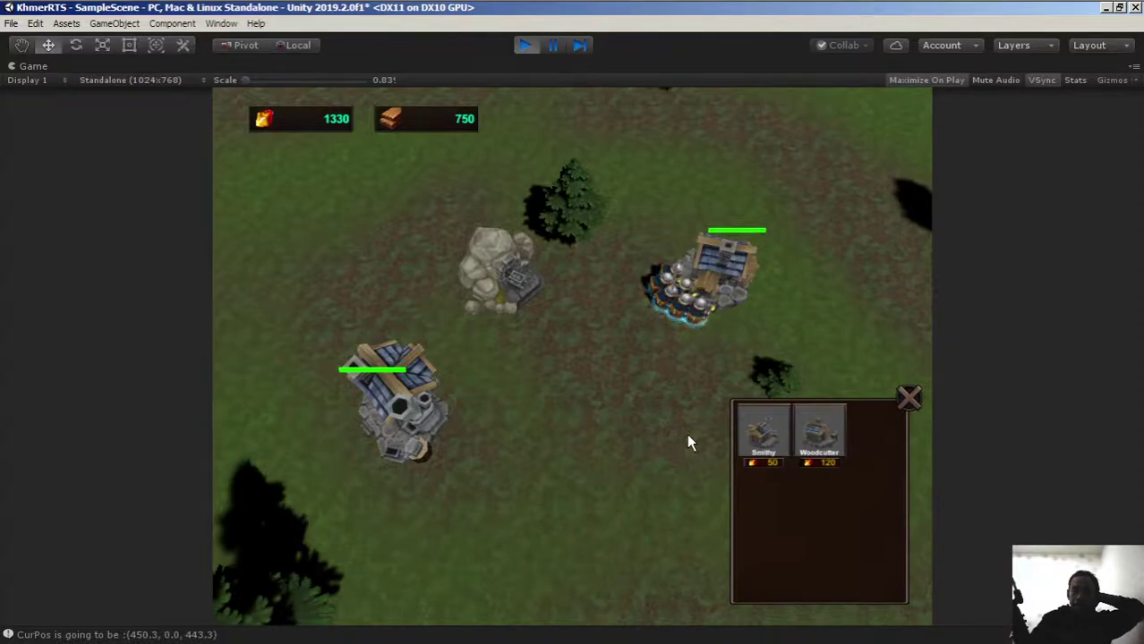
left_click(556, 43)
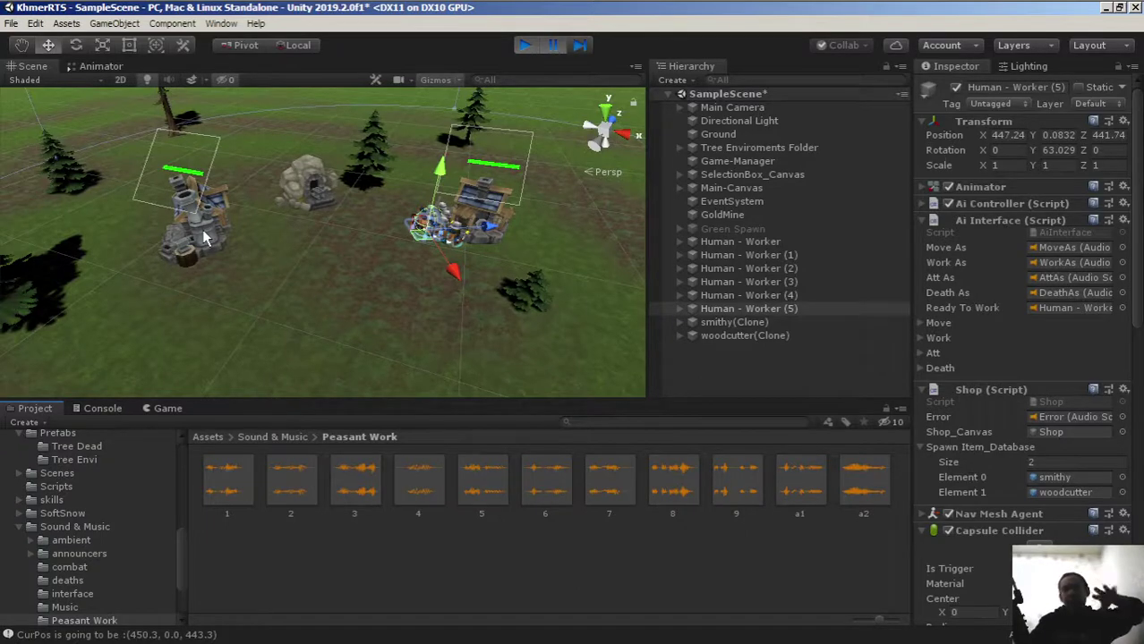
Stop play mode and review the reset condition and DefaultWorkingTime uses in AiController.cs.
left_click(524, 45)
left_click(265, 11)
scroll(434, 318, "down", 1)
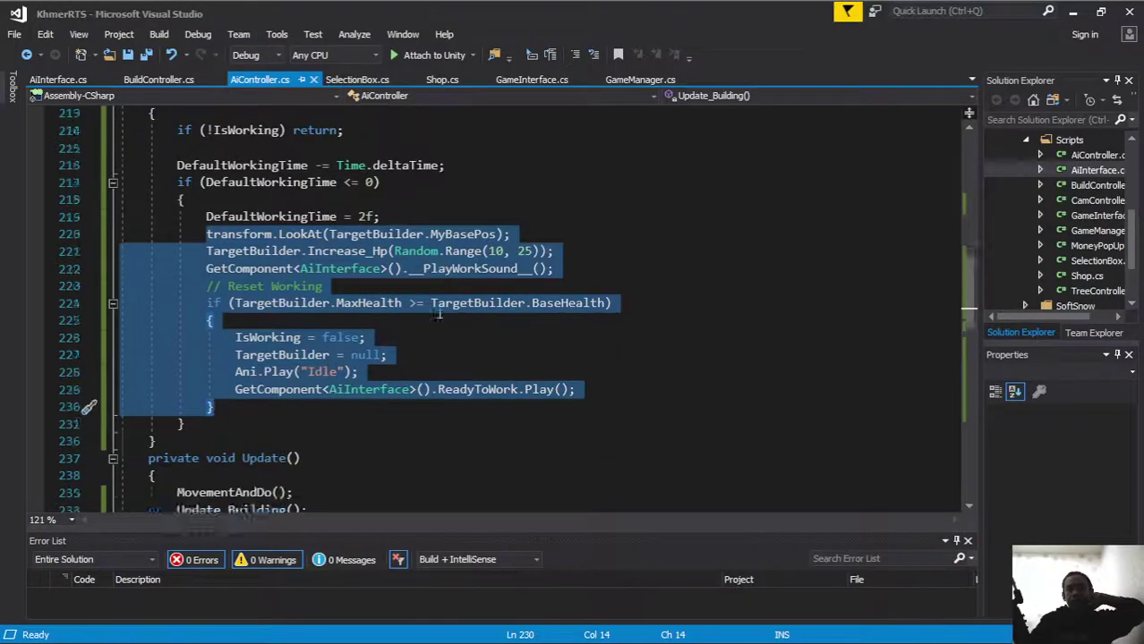
scroll(430, 268, "down", 2)
left_click(419, 234)
scroll(415, 242, "up", 2)
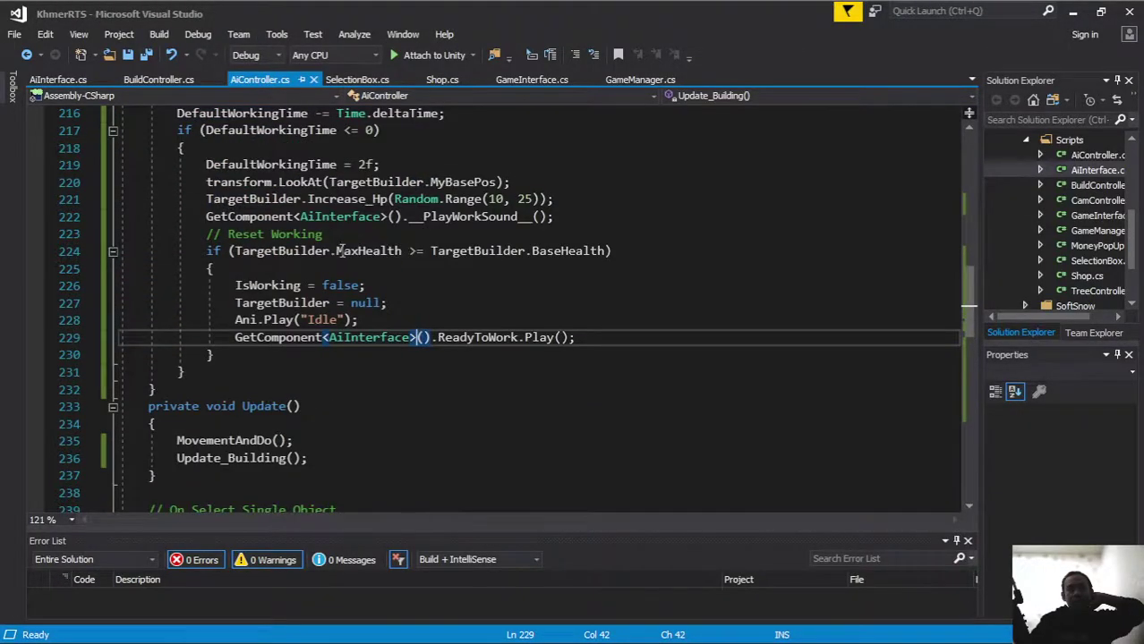
left_click_drag(335, 251, 645, 250)
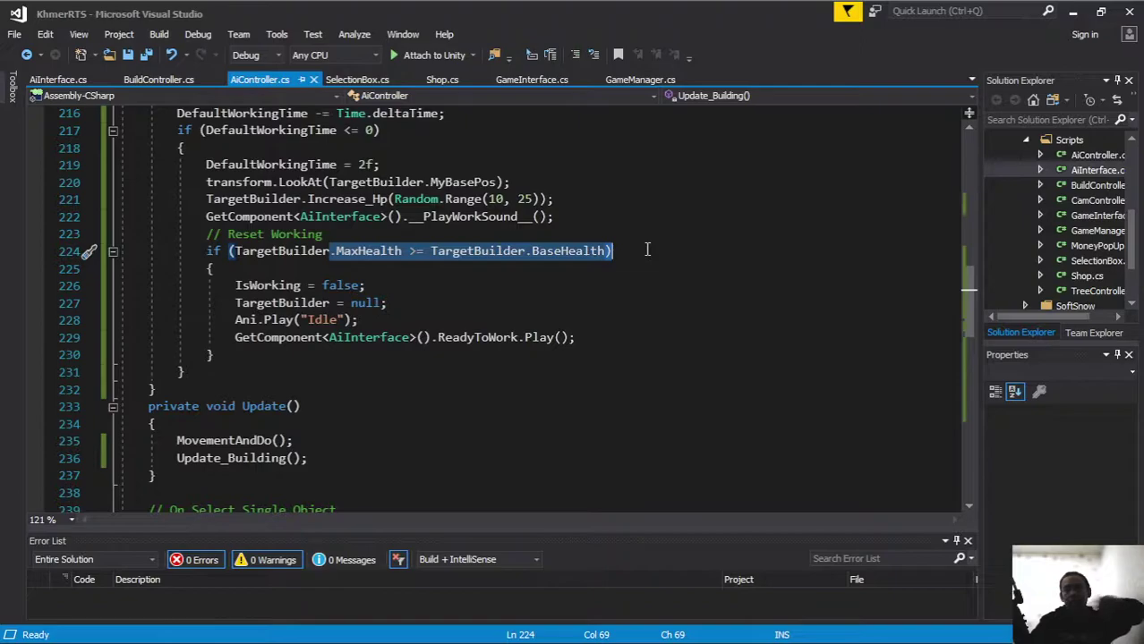
scroll(646, 249, "up", 1)
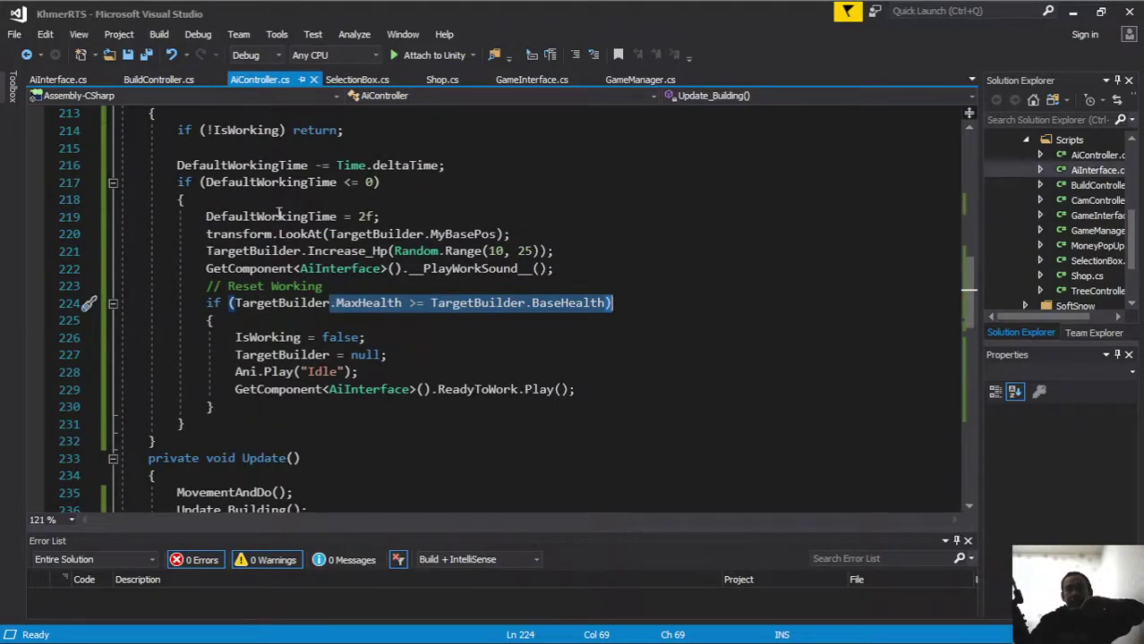
left_click_drag(201, 217, 336, 217)
key("ctrl+c")
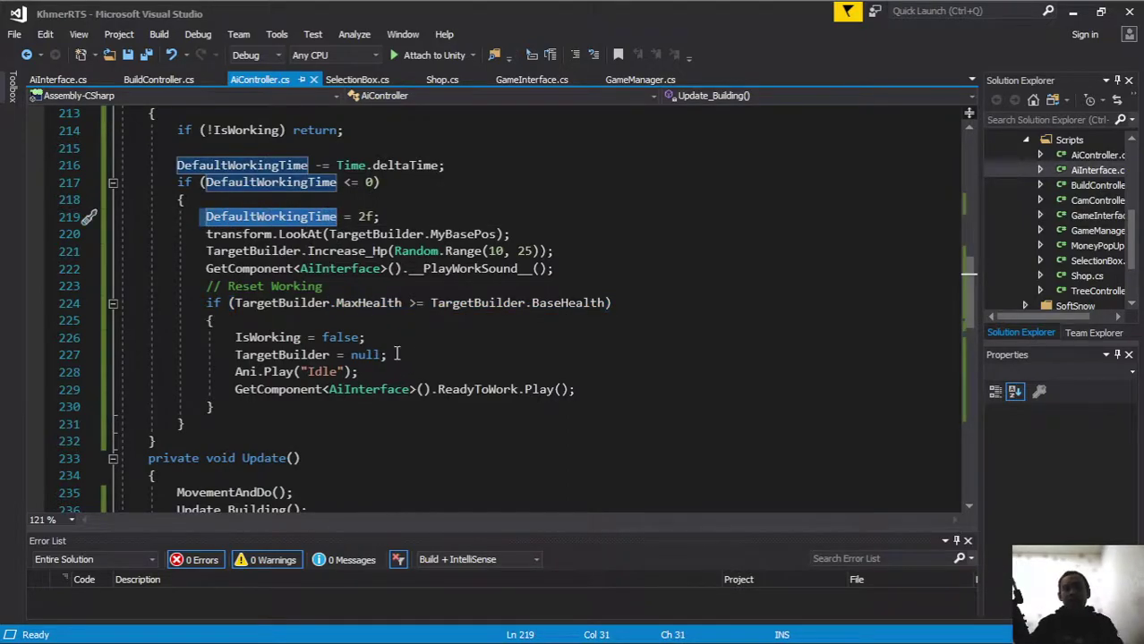
left_click(598, 391)
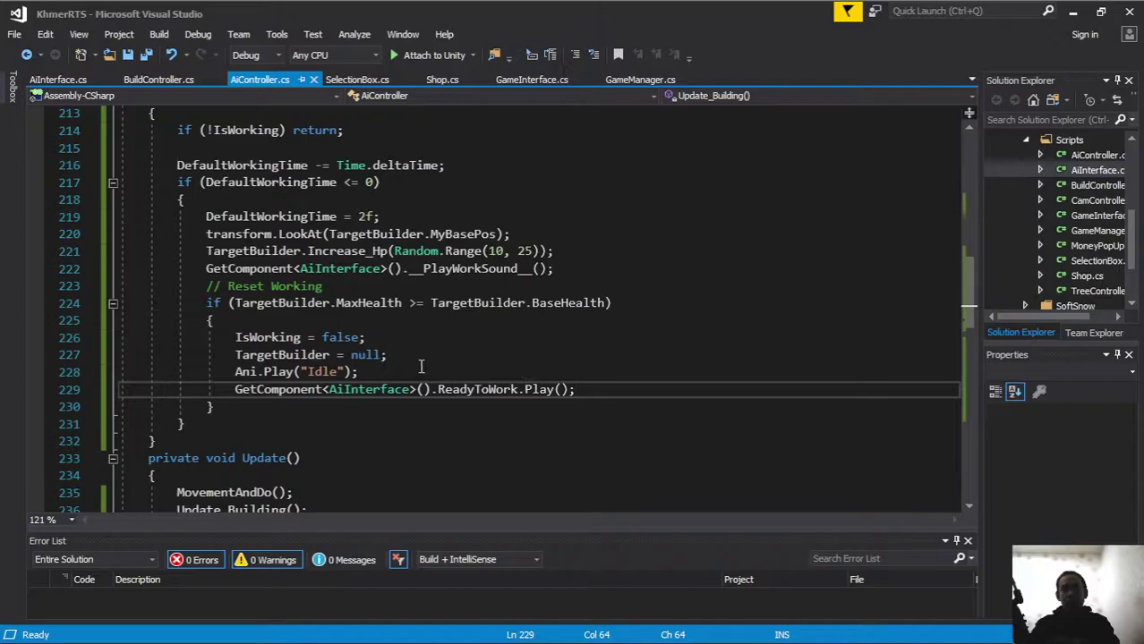
Add DefaultWorkingTime = 0f at the start of the reset block, above IsWorking = false, and save.
left_click(274, 319)
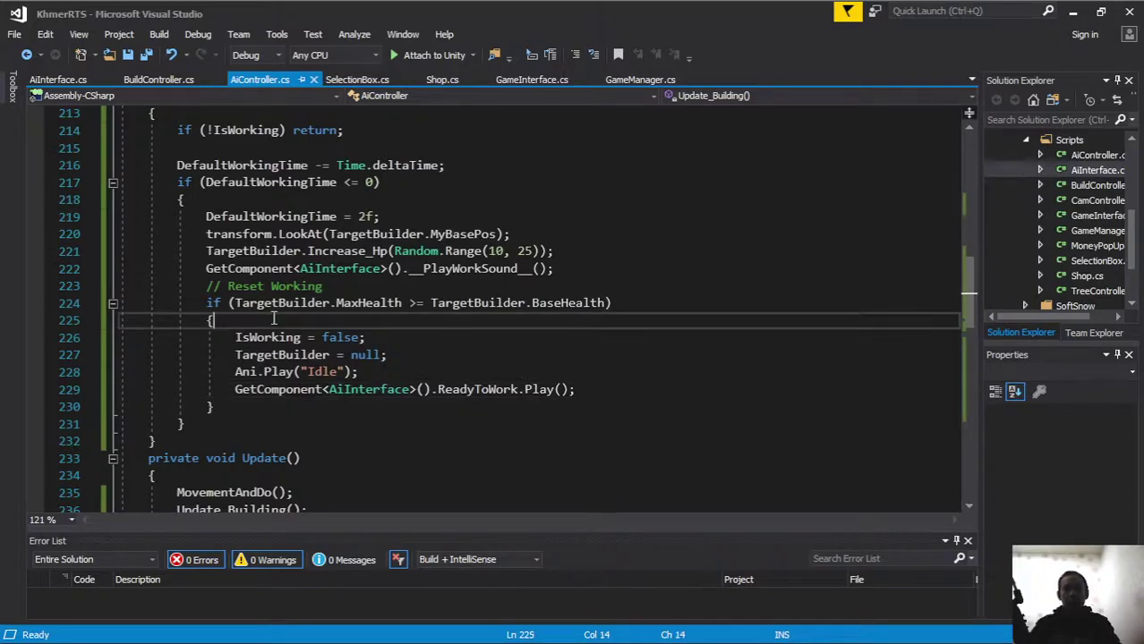
key("Return")
key("ctrl+v")
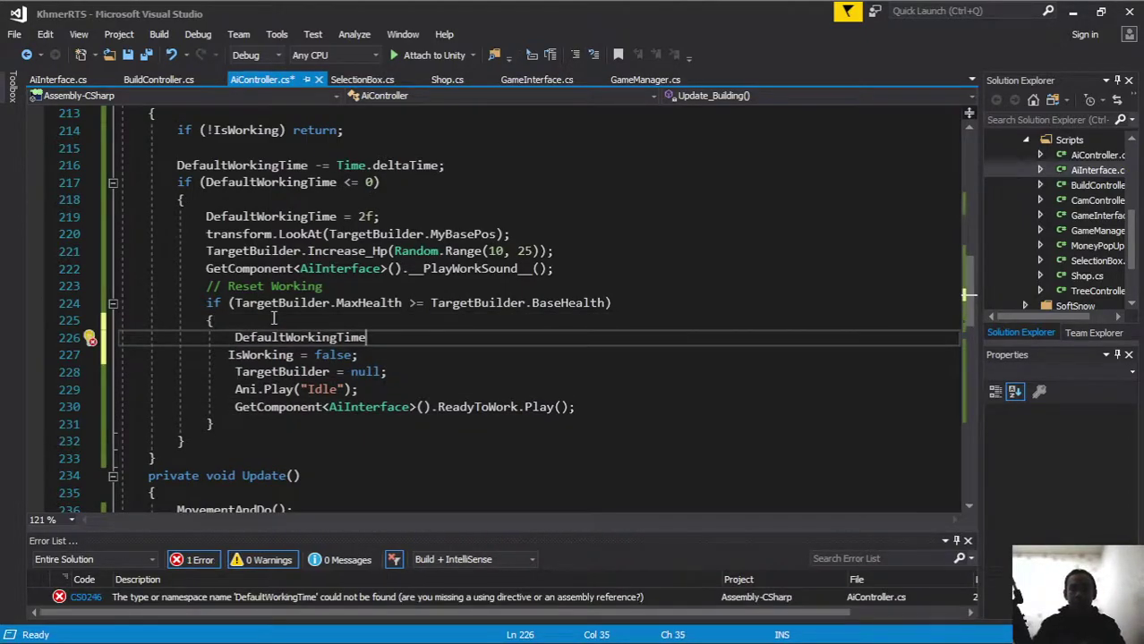
type("= 0f;")
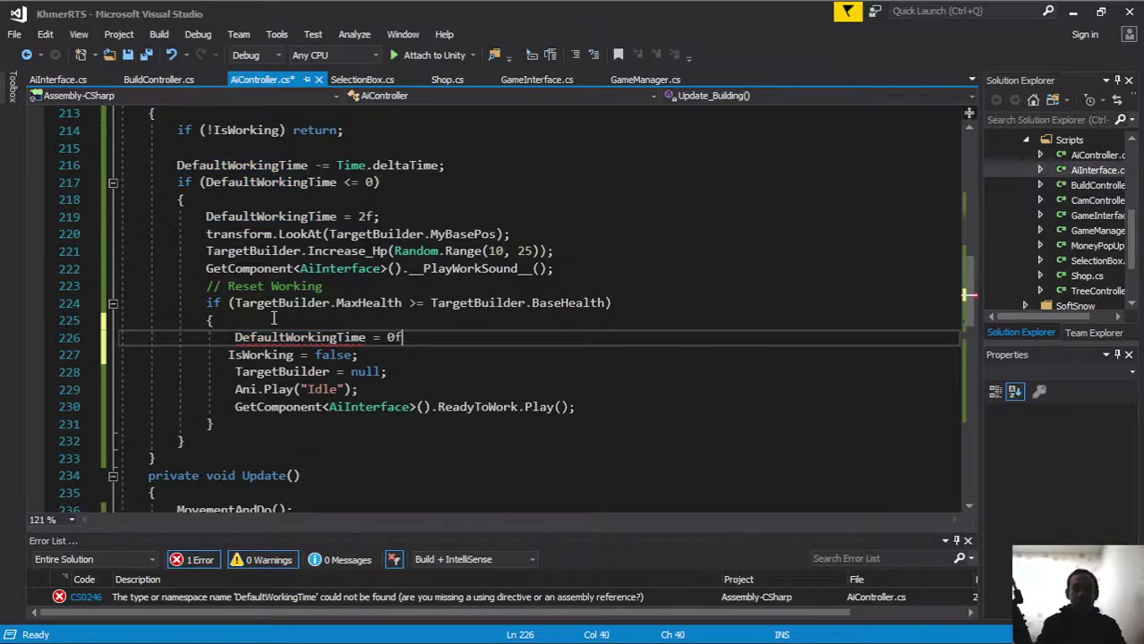
left_click(228, 354)
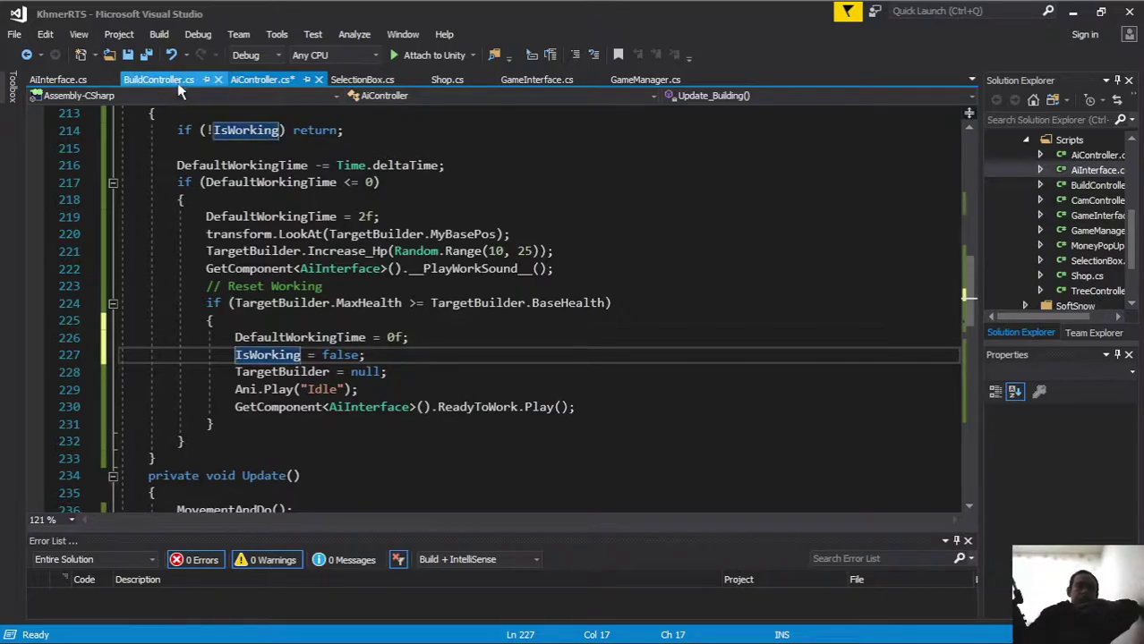
left_click(147, 56)
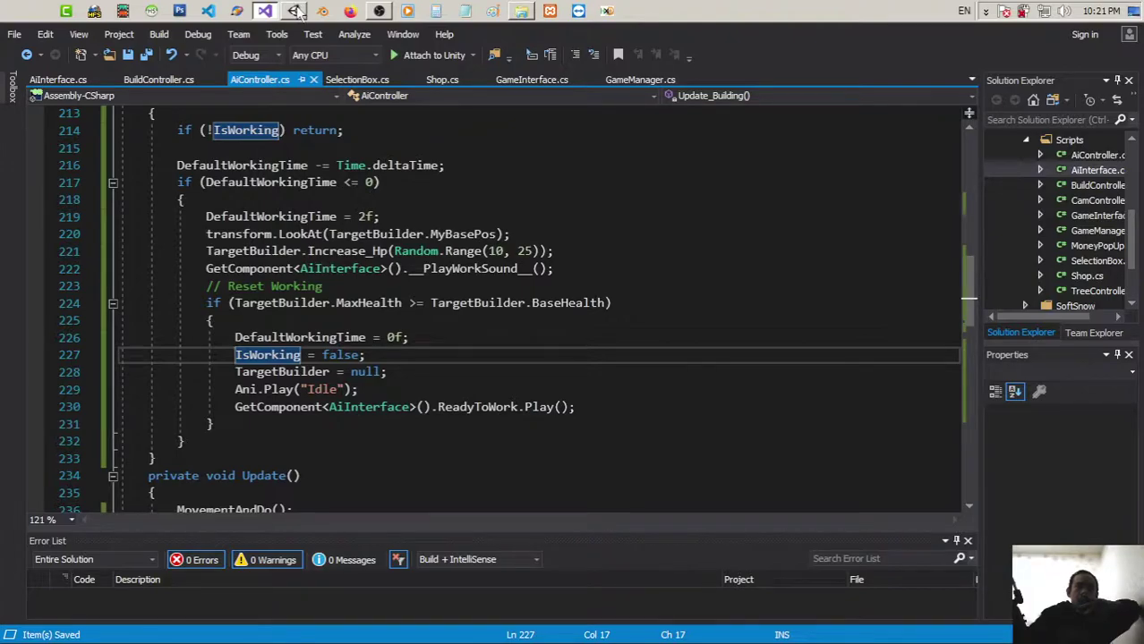
Inspect the line that resets the working timer to 2f.
scroll(423, 329, "up", 2)
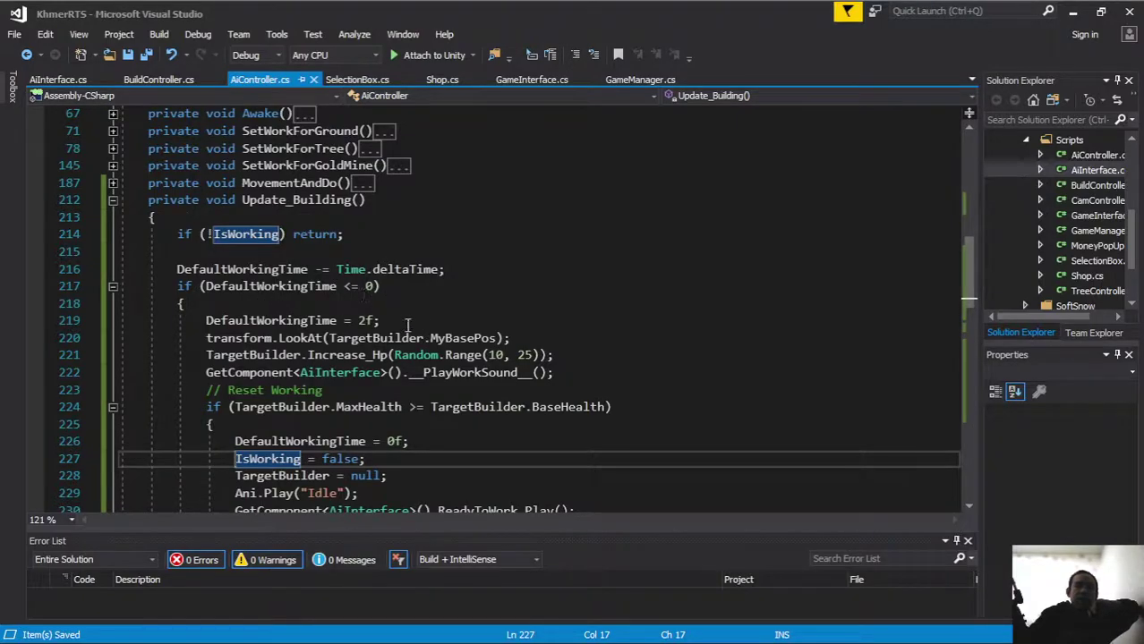
left_click_drag(380, 321, 208, 320)
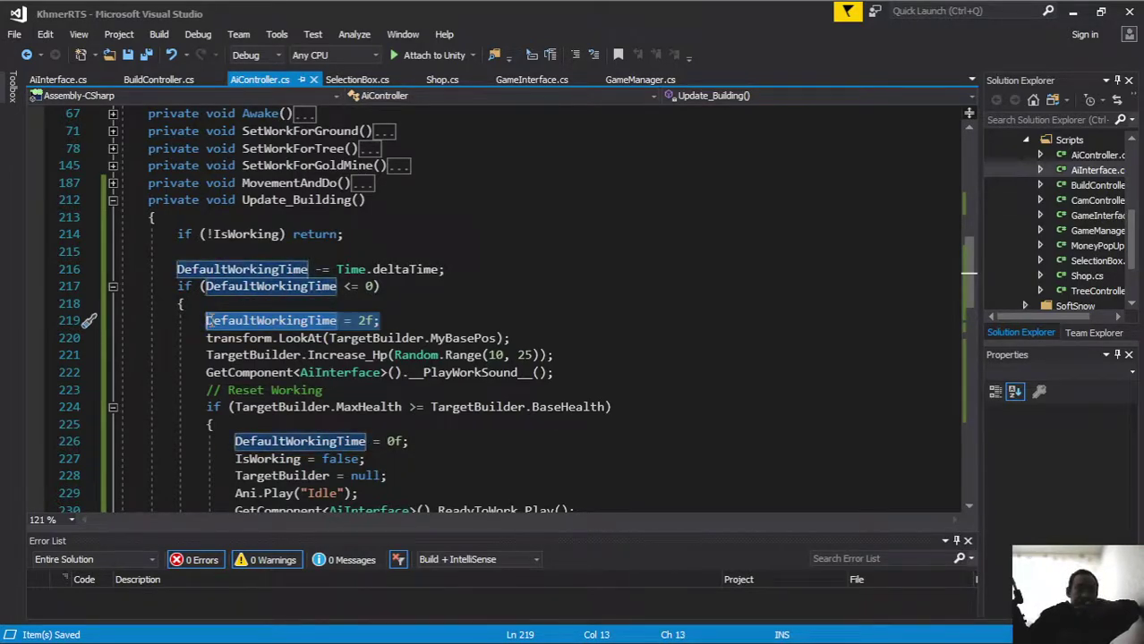
scroll(223, 327, "up", 1)
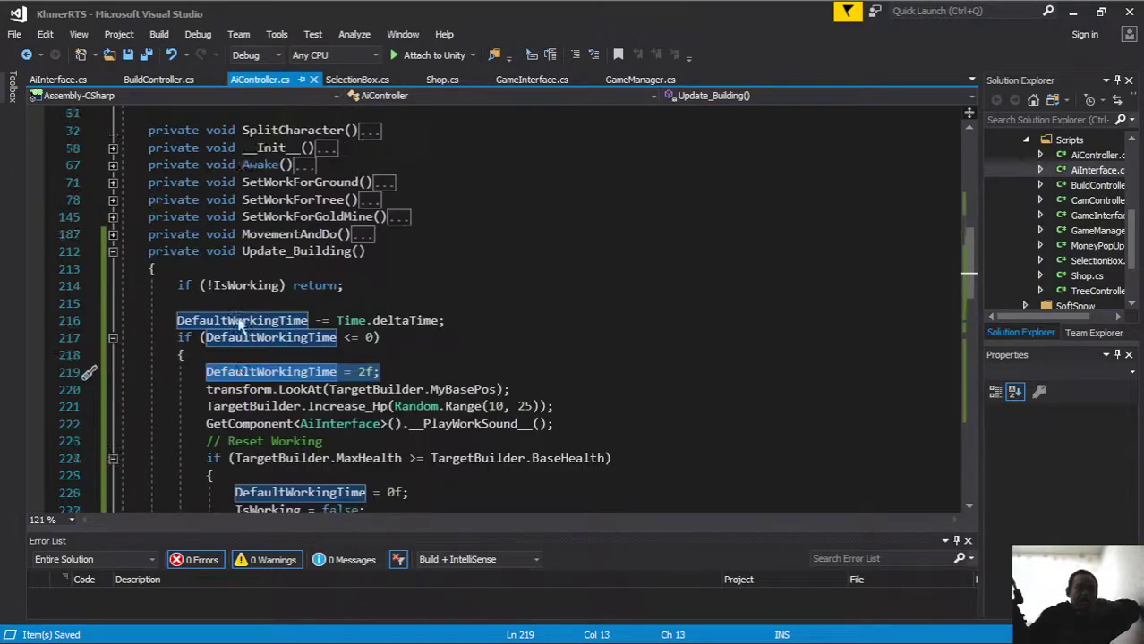
scroll(246, 331, "up", 6)
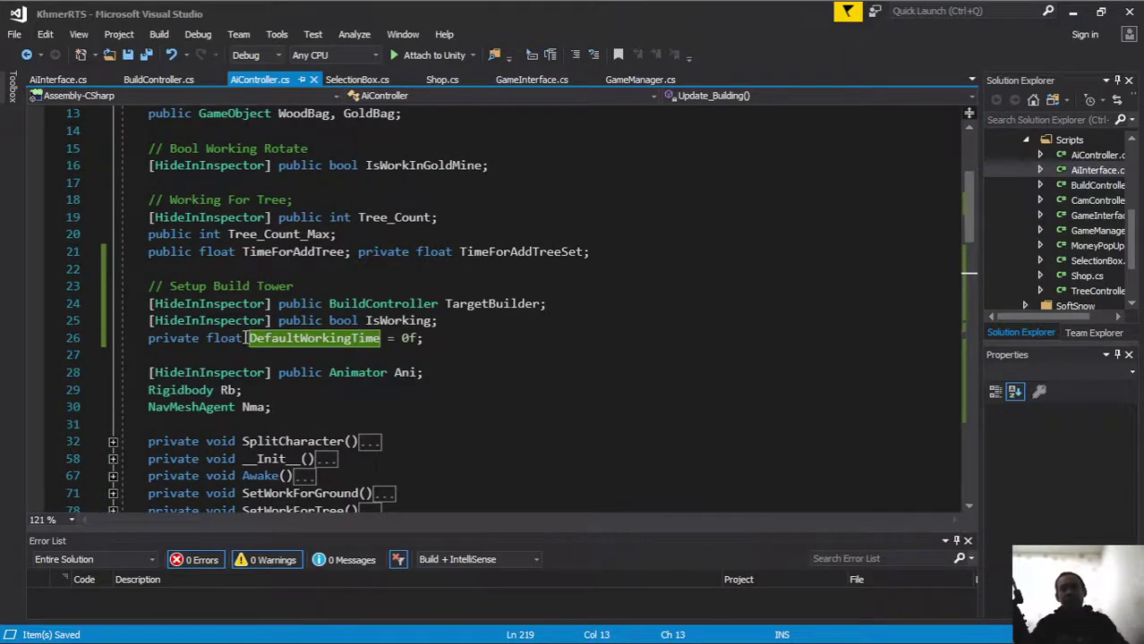
Make DefaultWorkingTime a [HideInInspector] public field, save AiController.cs, and return to Unity.
left_click(170, 337)
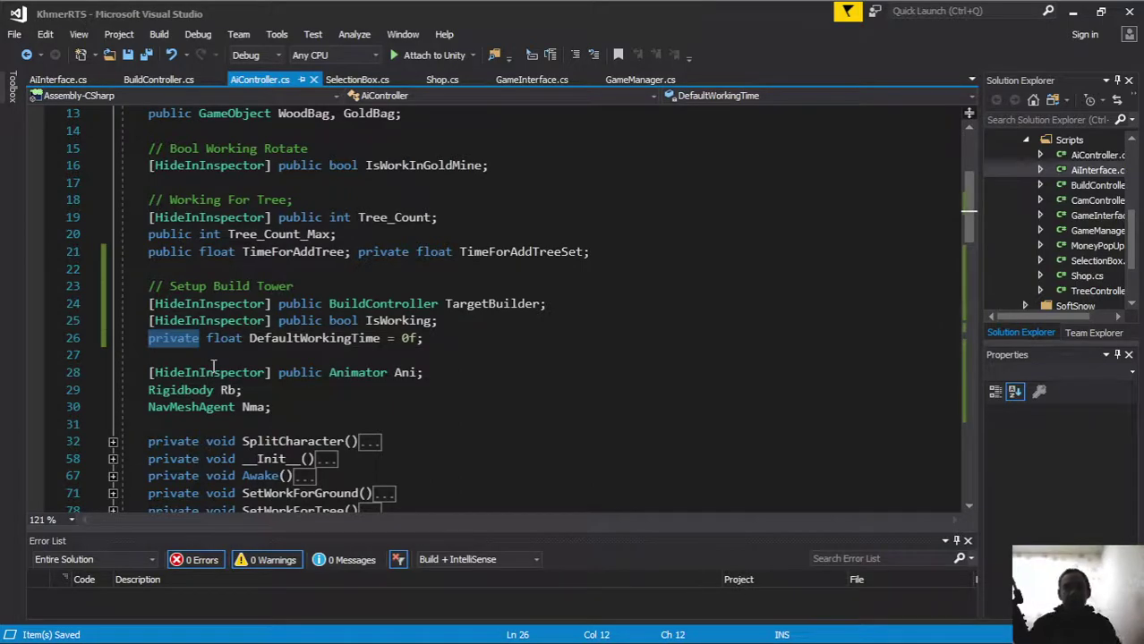
type("[HideInInspector]")
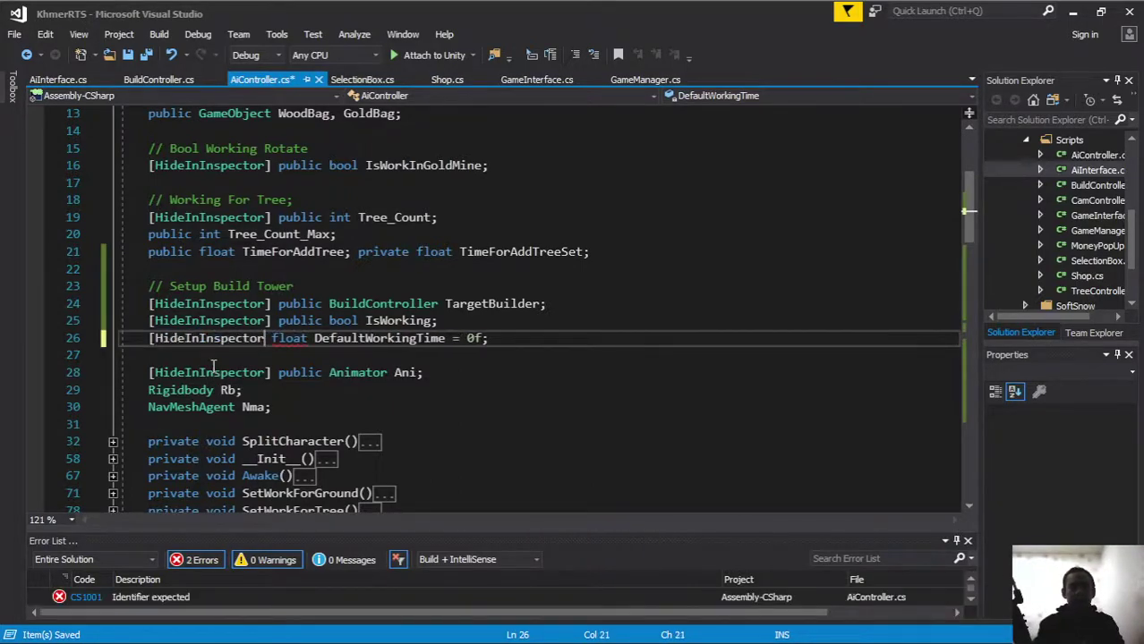
type(" public")
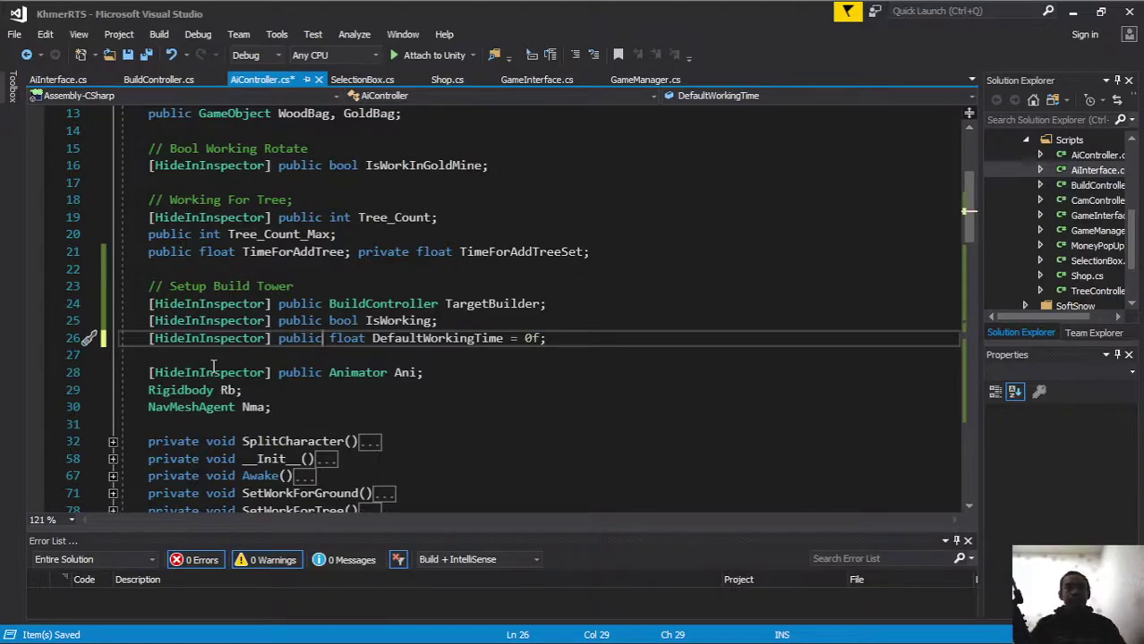
left_click(148, 55)
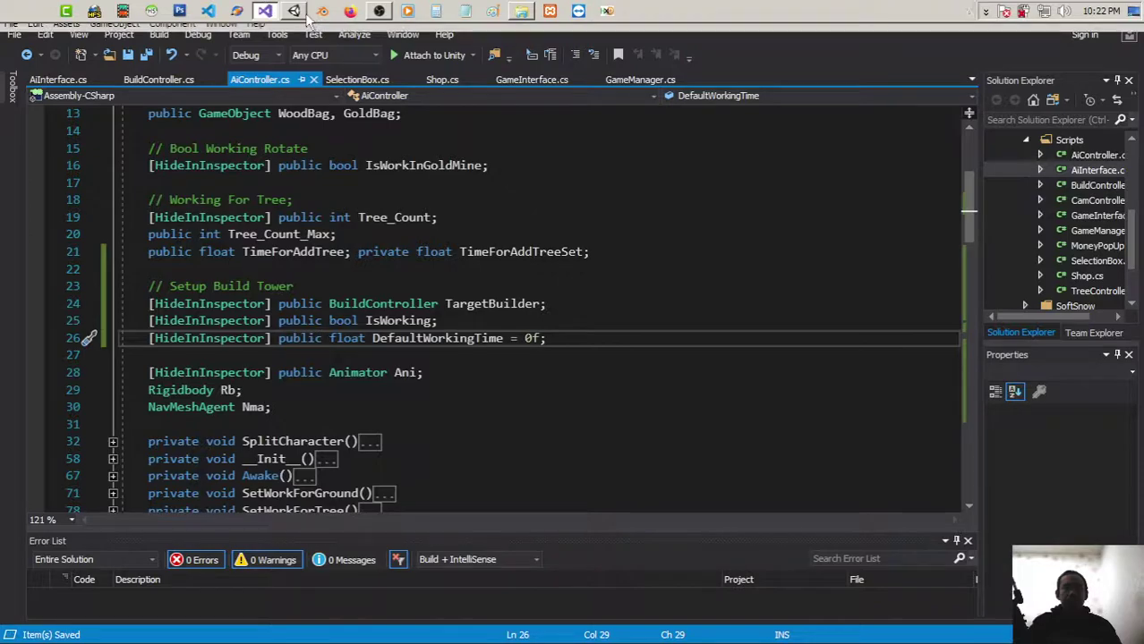
left_click(298, 11)
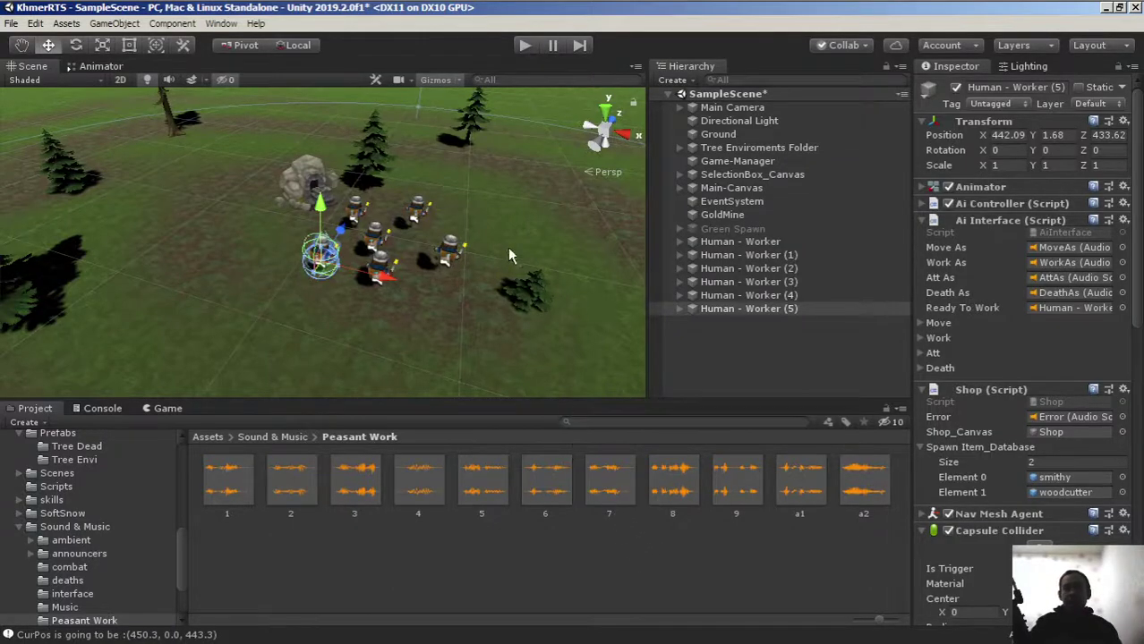
Enter play mode once Unity finishes recompiling the edited worker scripts.
left_click(526, 47)
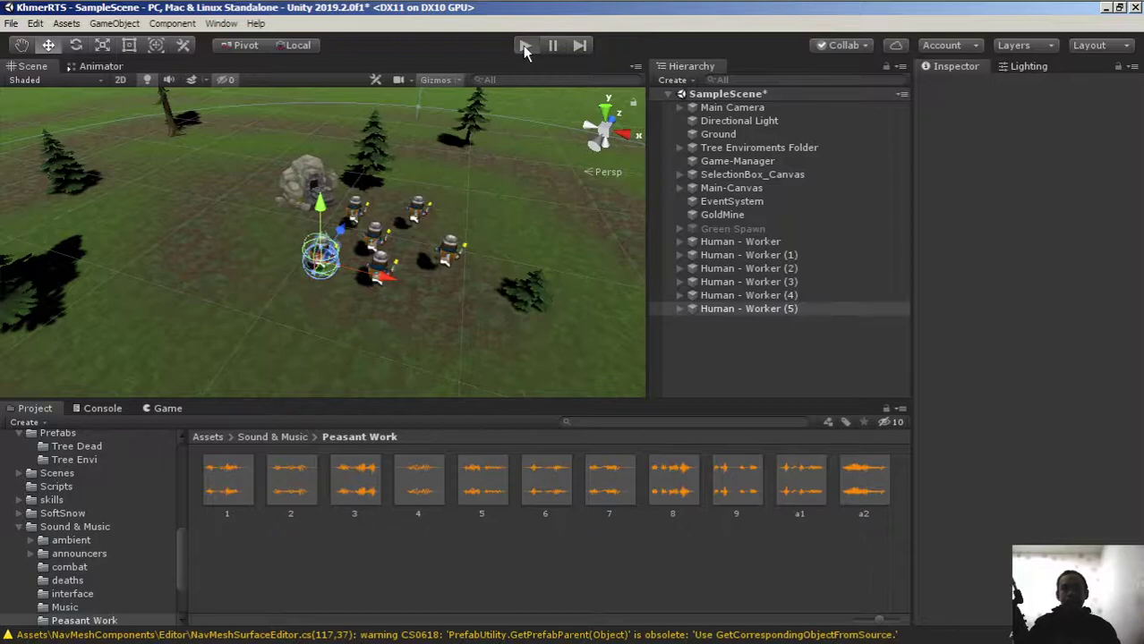
left_click(519, 48)
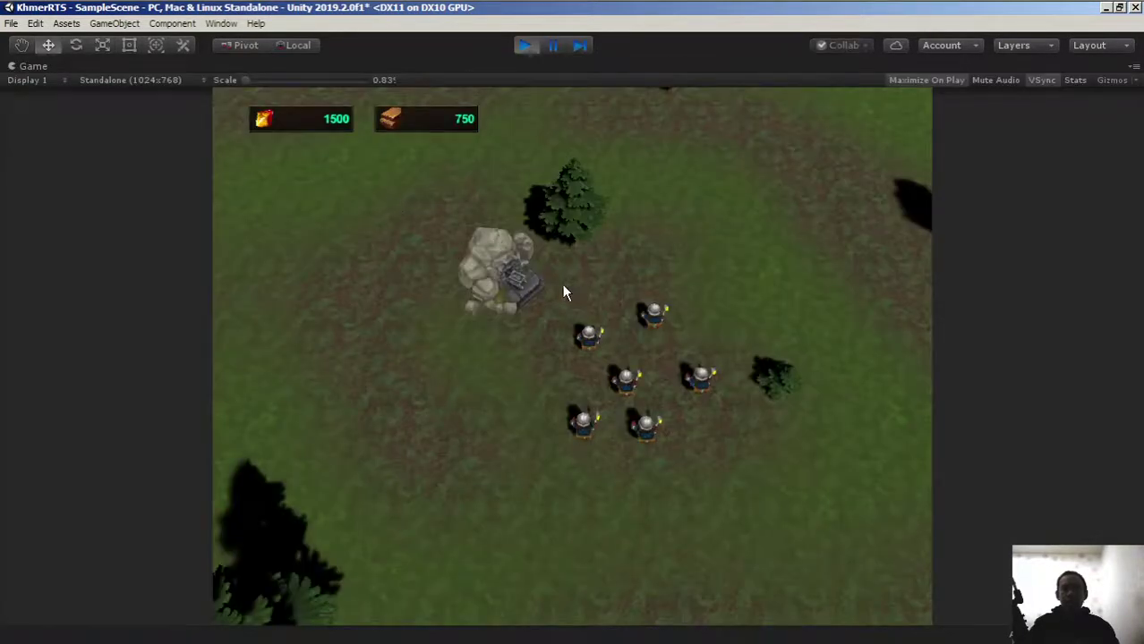
Select all six workers and place a Smithy to their left.
left_click_drag(601, 343, 807, 511)
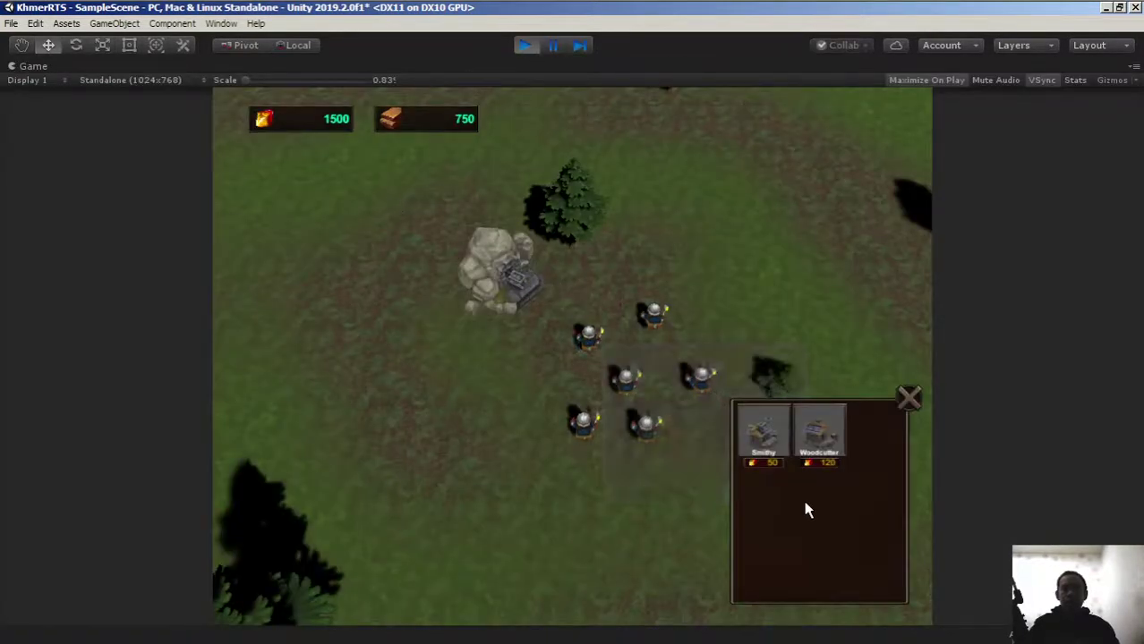
left_click(573, 364)
left_click_drag(526, 269, 758, 515)
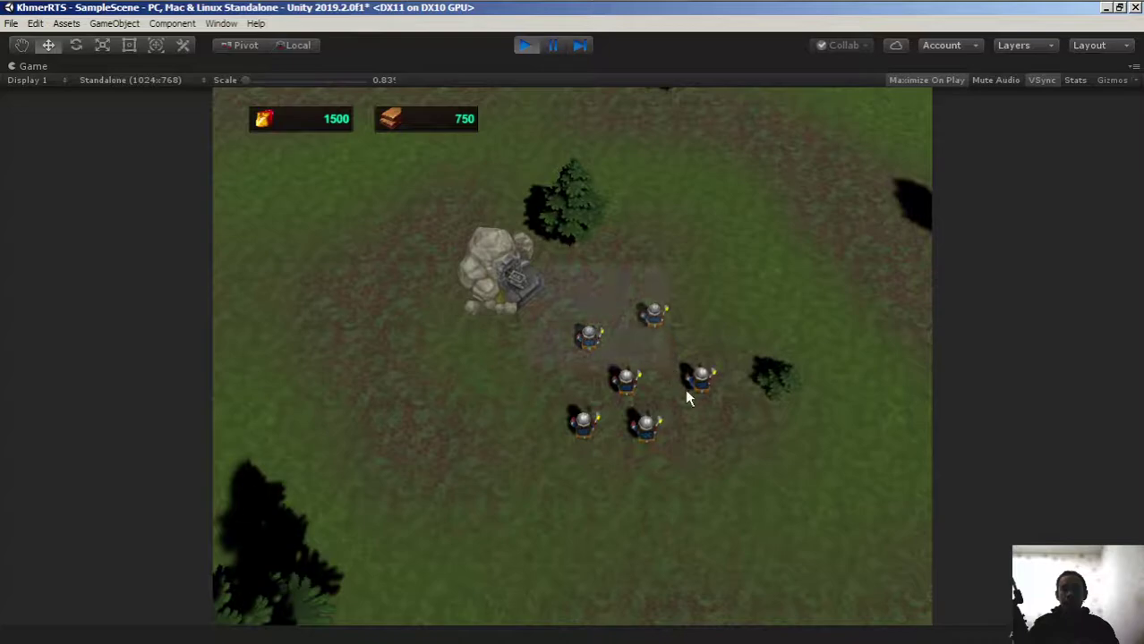
left_click(765, 432)
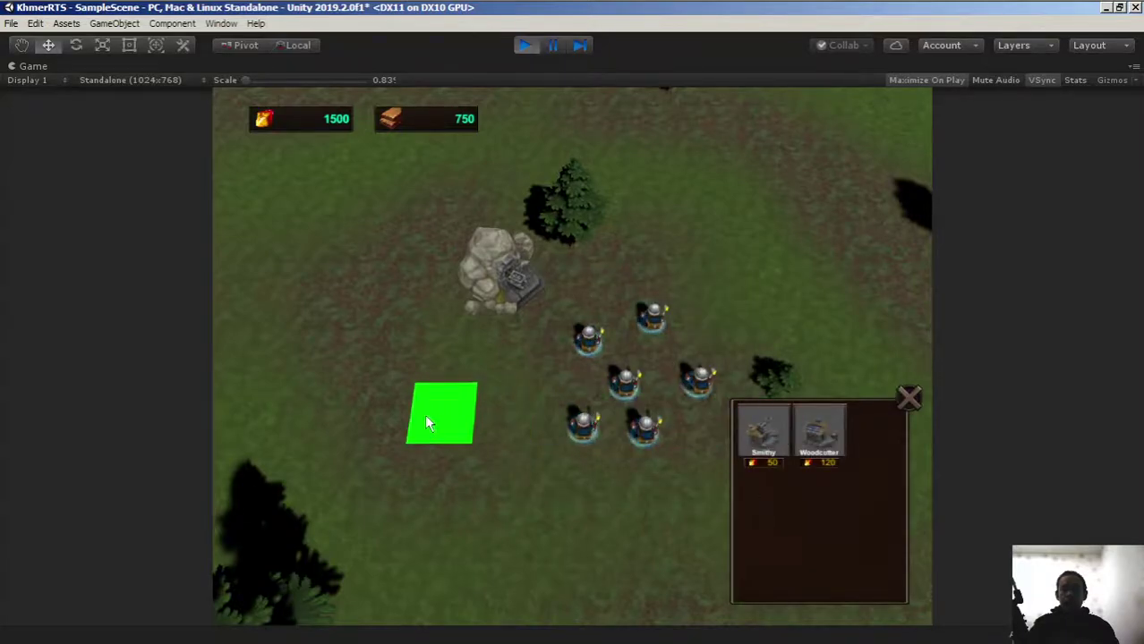
left_click(376, 414)
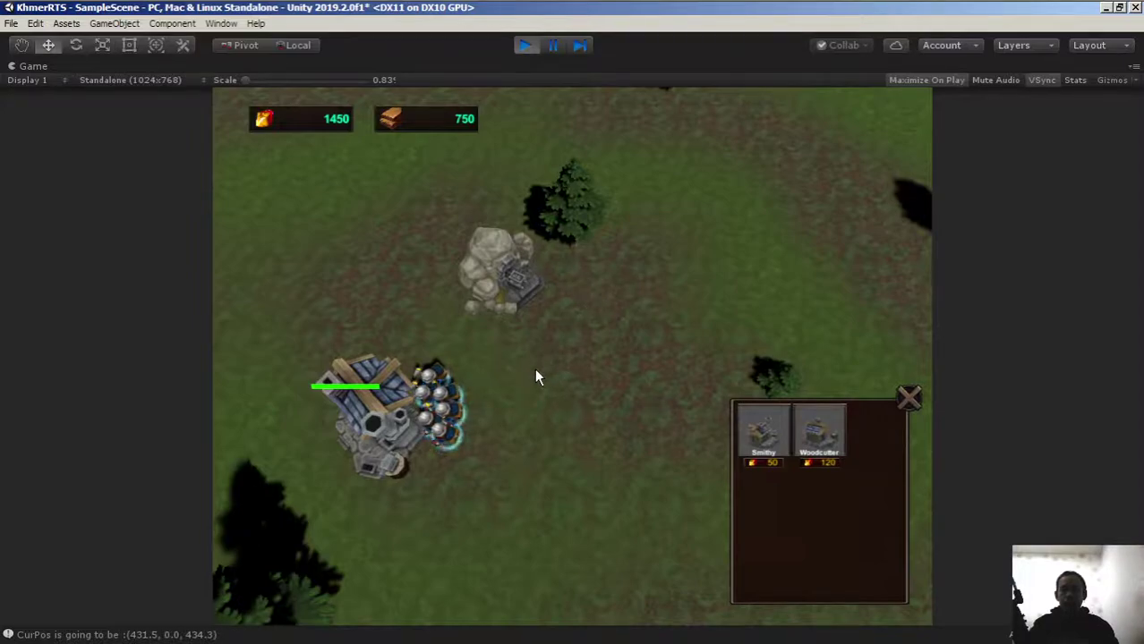
Place a Woodcutter on the open ground, watch the workers, then stop play mode.
left_click(825, 445)
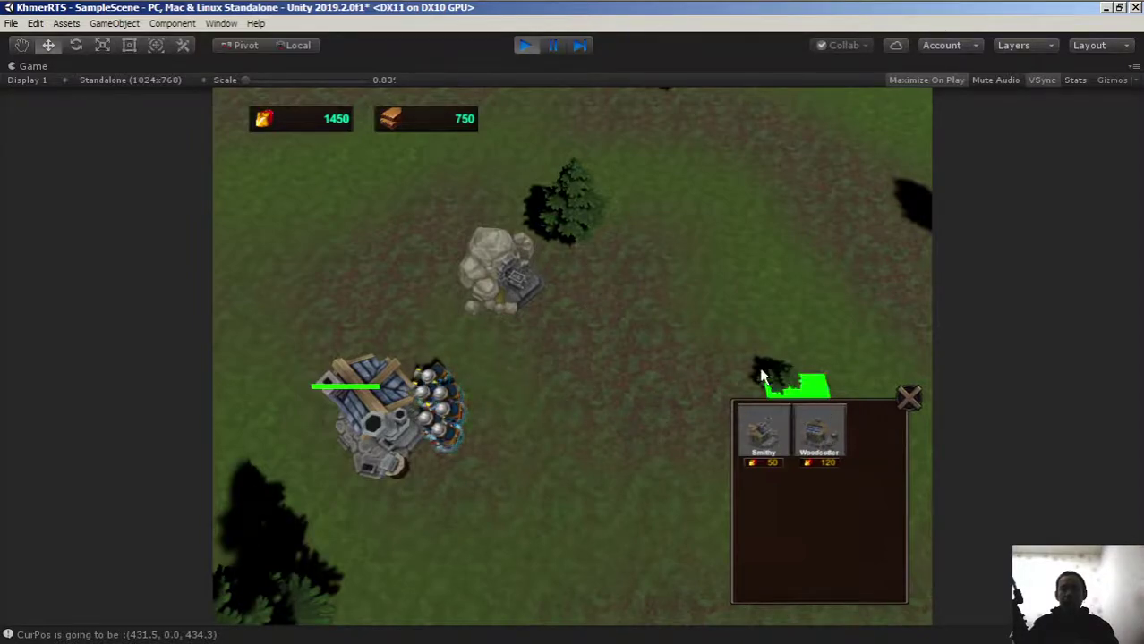
left_click(696, 308)
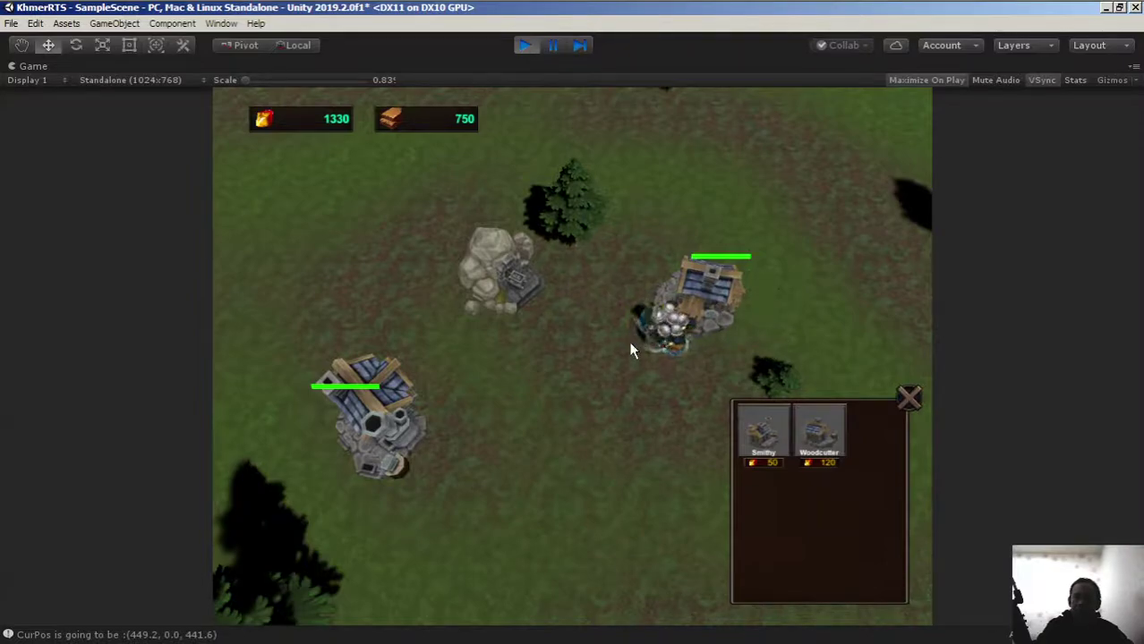
left_click(523, 45)
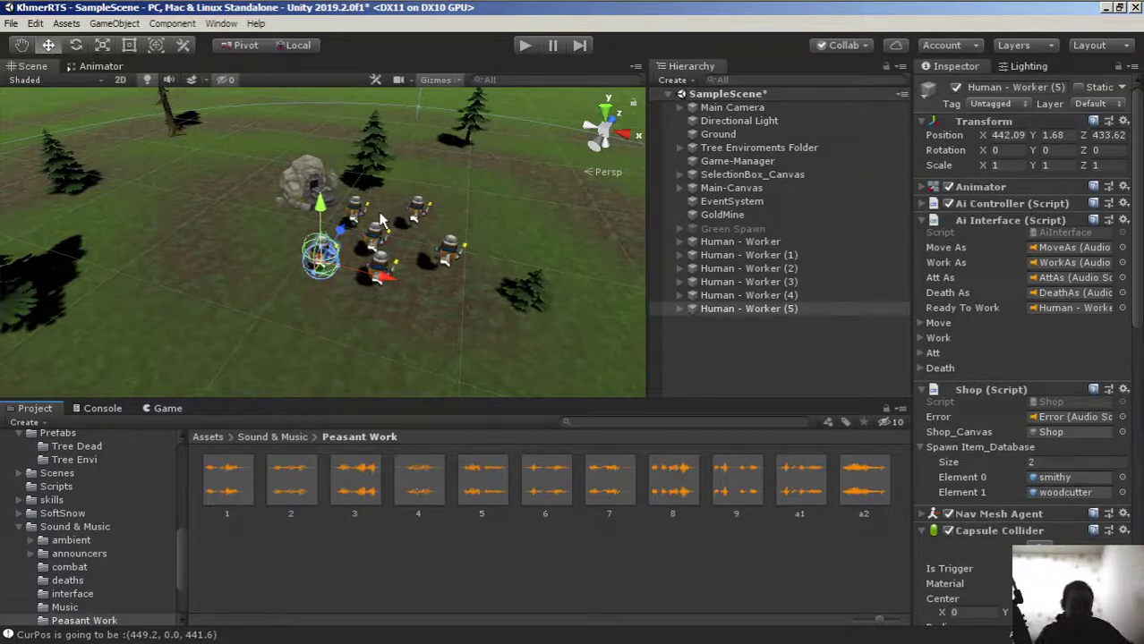
Select Human - Worker (1) through (5) in the Hierarchy and delete them.
left_click(775, 321)
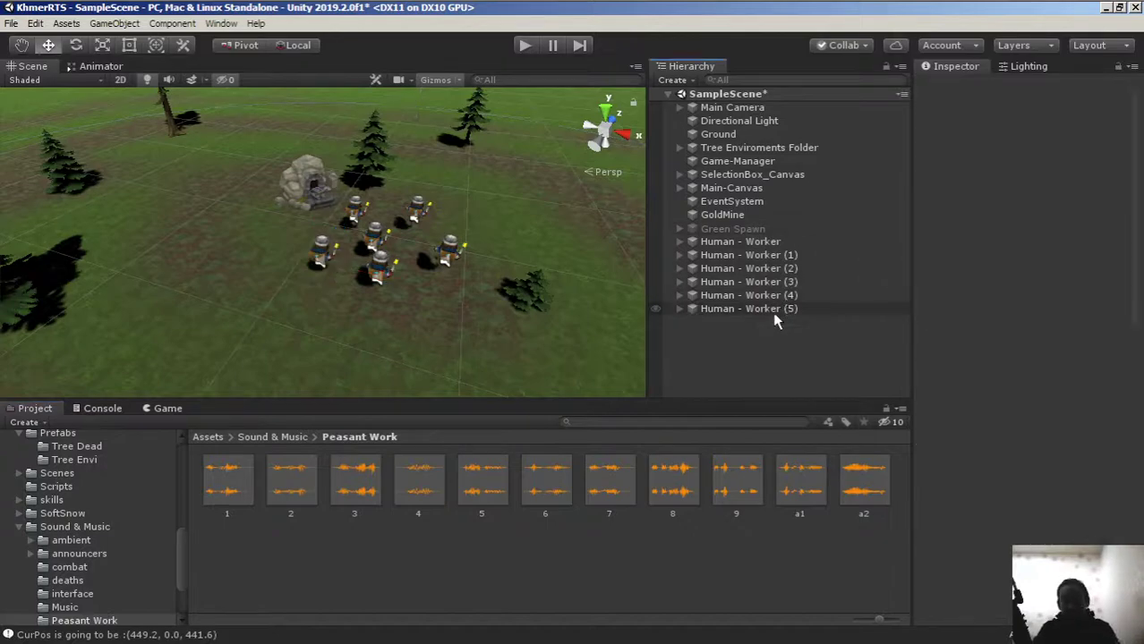
left_click(774, 309)
left_click(775, 256, "shift")
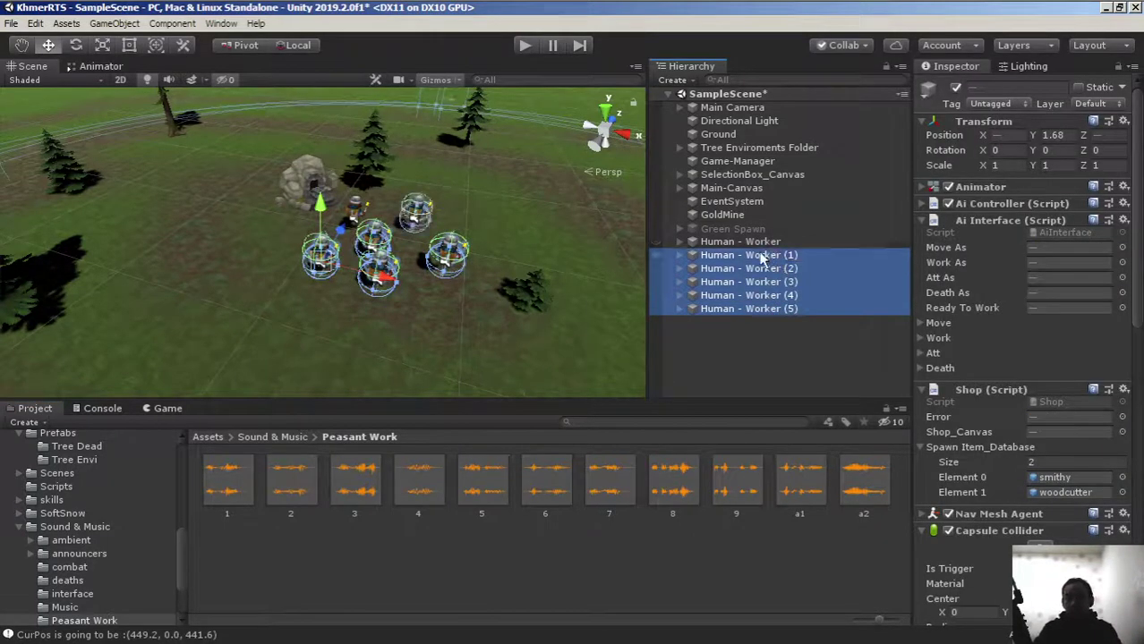
key("Delete")
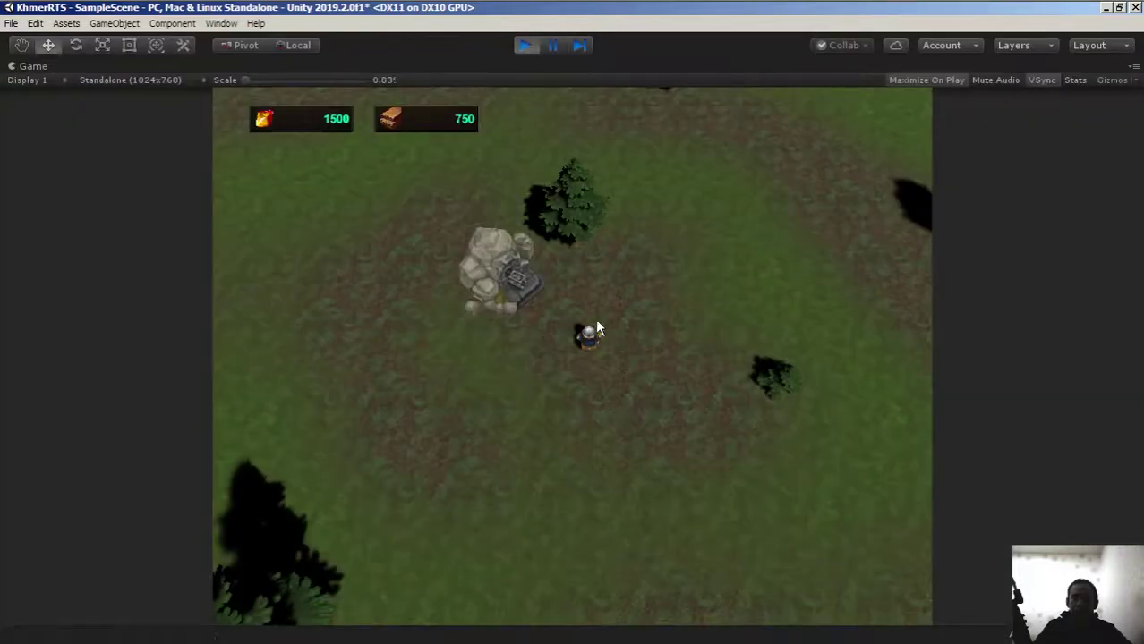
Have the single worker place a Smithy to its left in play mode.
left_click(762, 392)
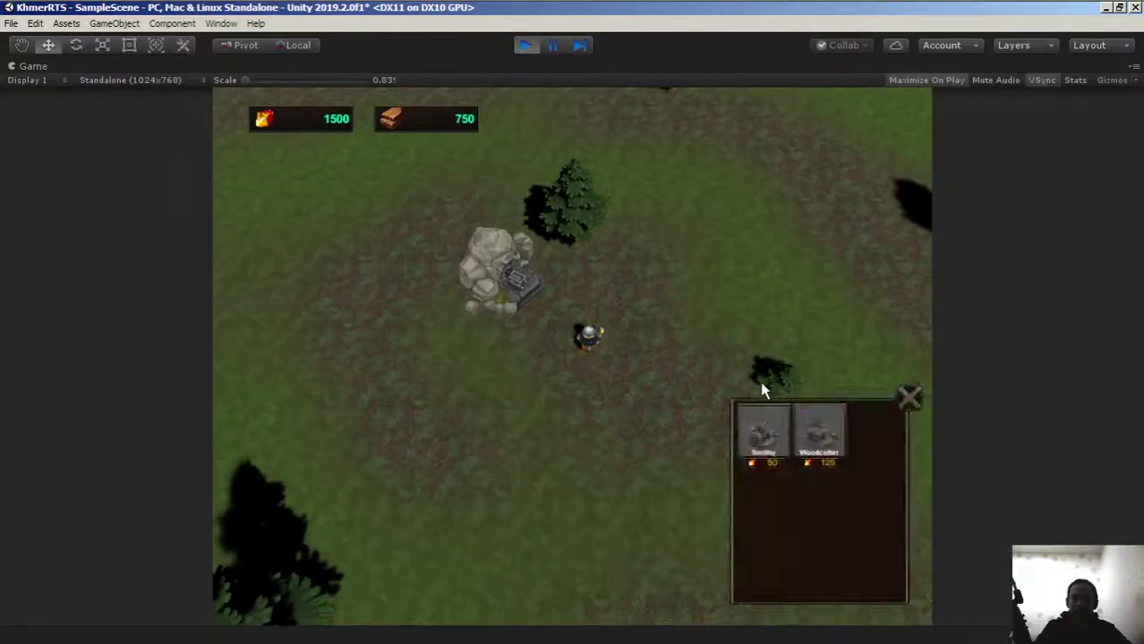
left_click(763, 452)
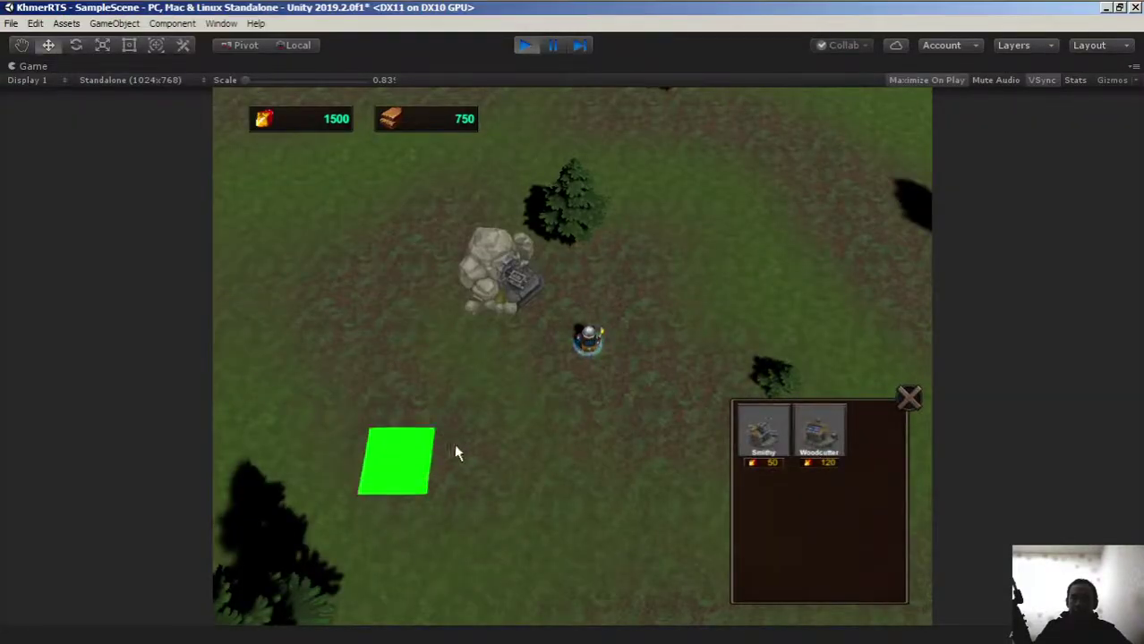
left_click(401, 407)
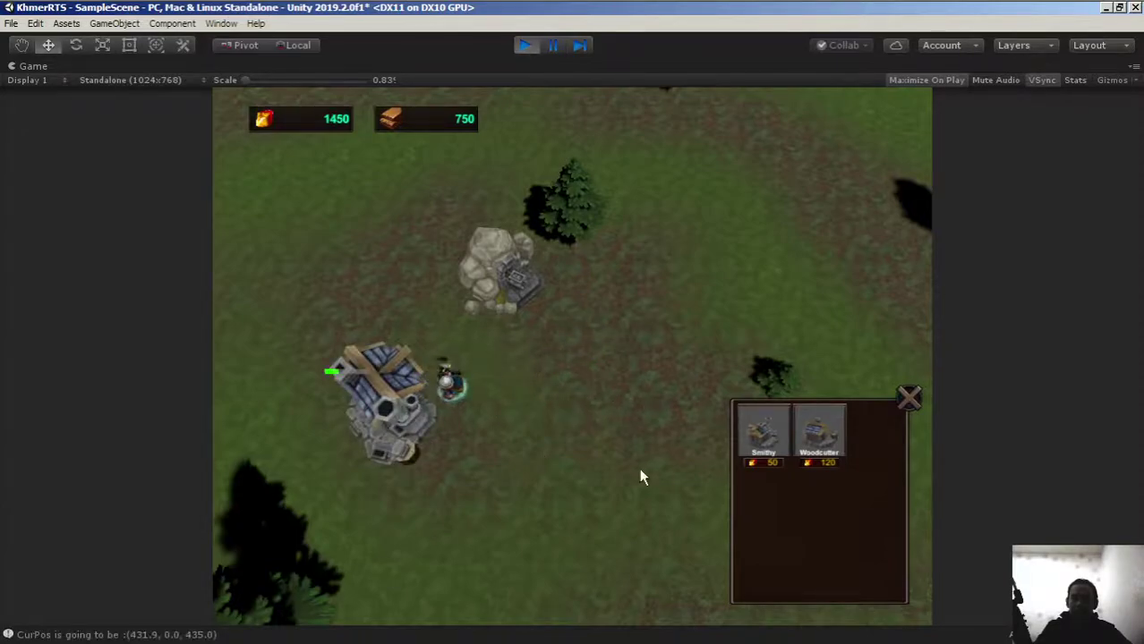
left_click(568, 364)
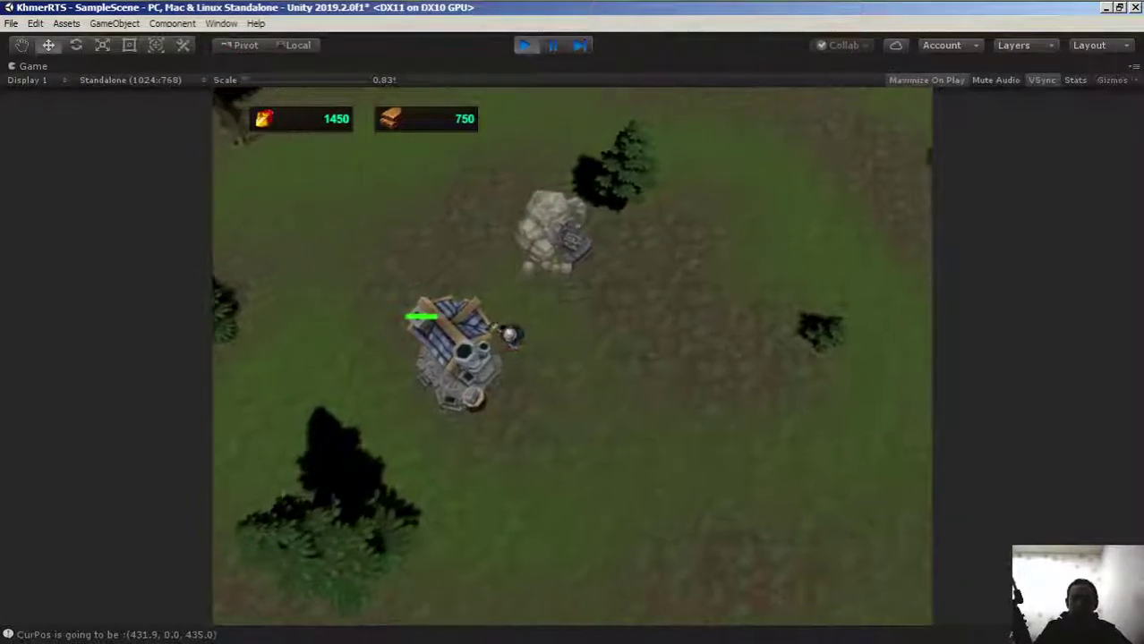
Order the building worker onto the grass, then stop play mode.
left_click(448, 338)
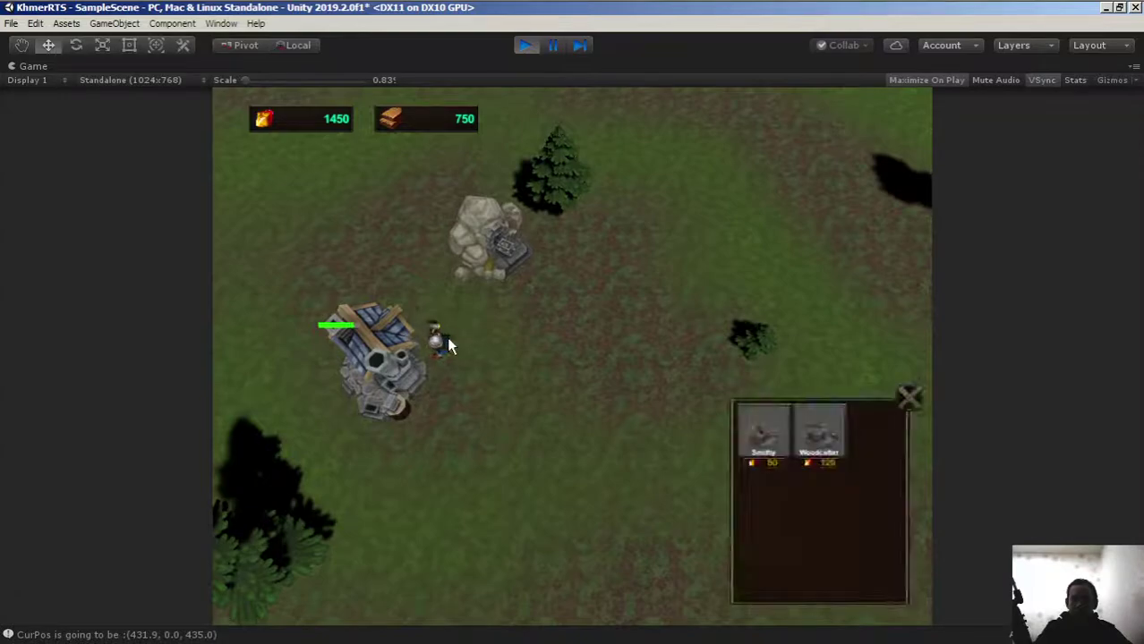
left_click(447, 341)
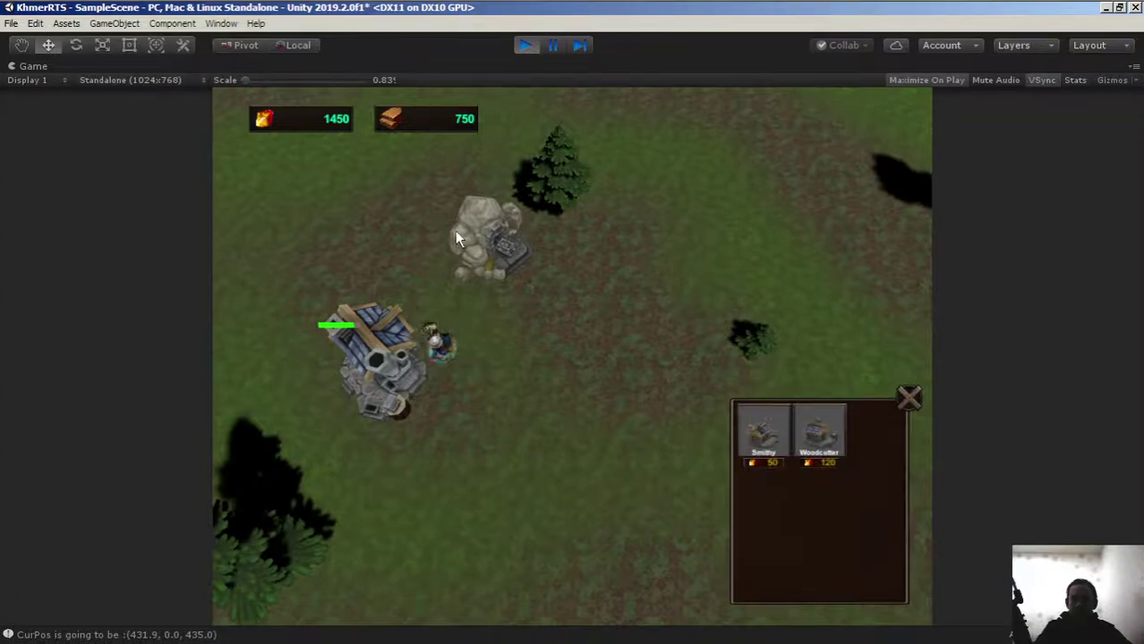
right_click(658, 325)
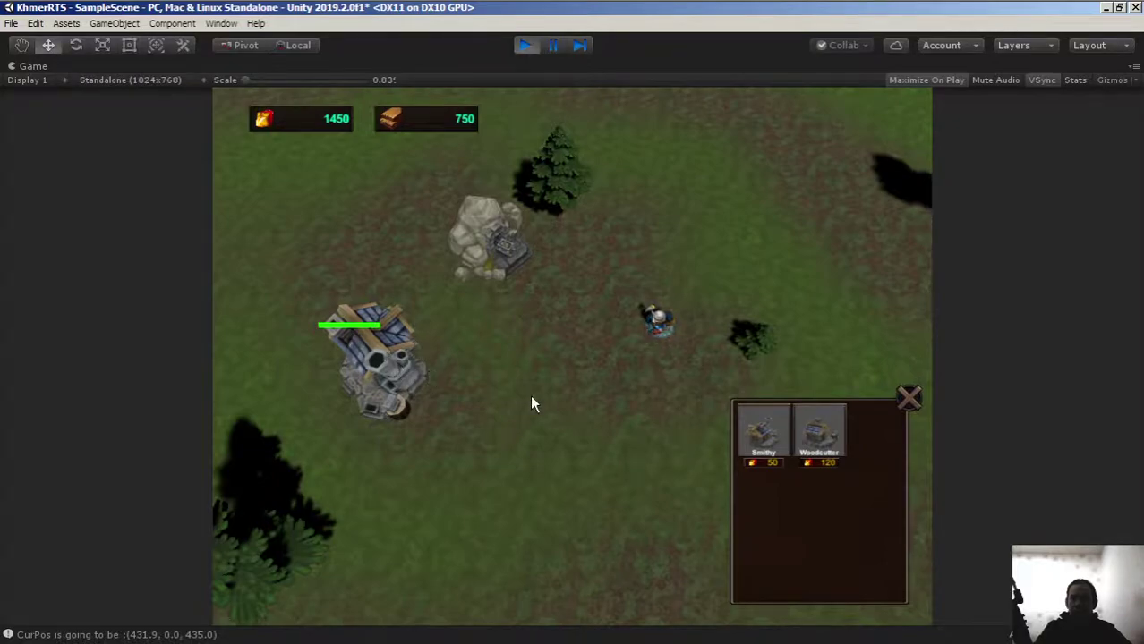
left_click(524, 47)
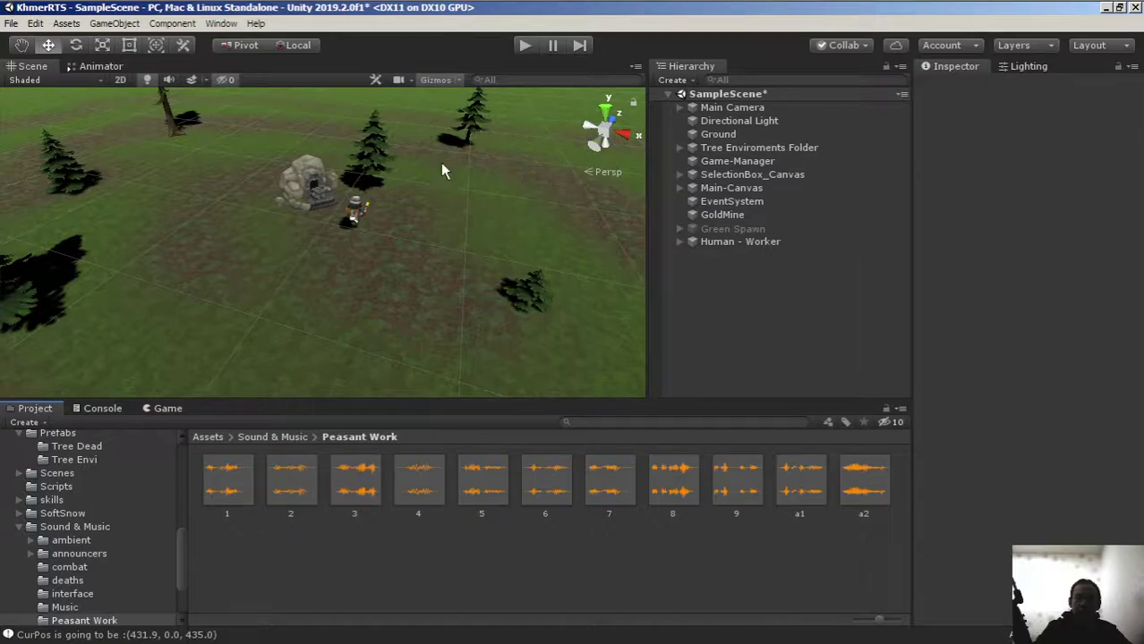
Save the scene and the project from the File menu, then bring Visual Studio forward.
mouse_move(299, 9)
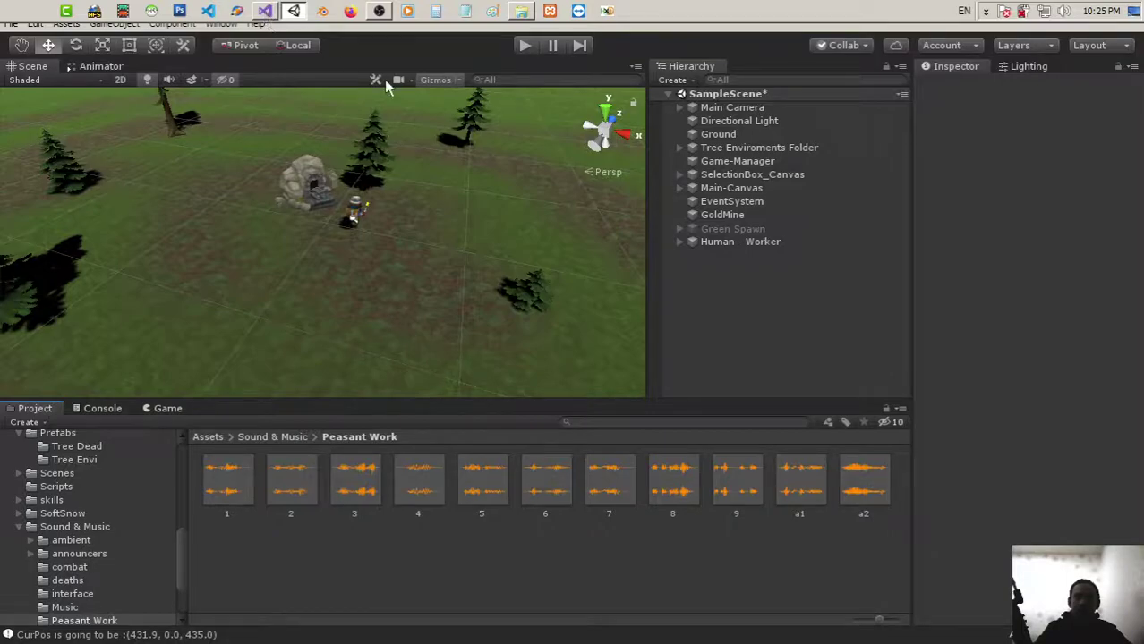
left_click(12, 24)
left_click(27, 76)
left_click(12, 23)
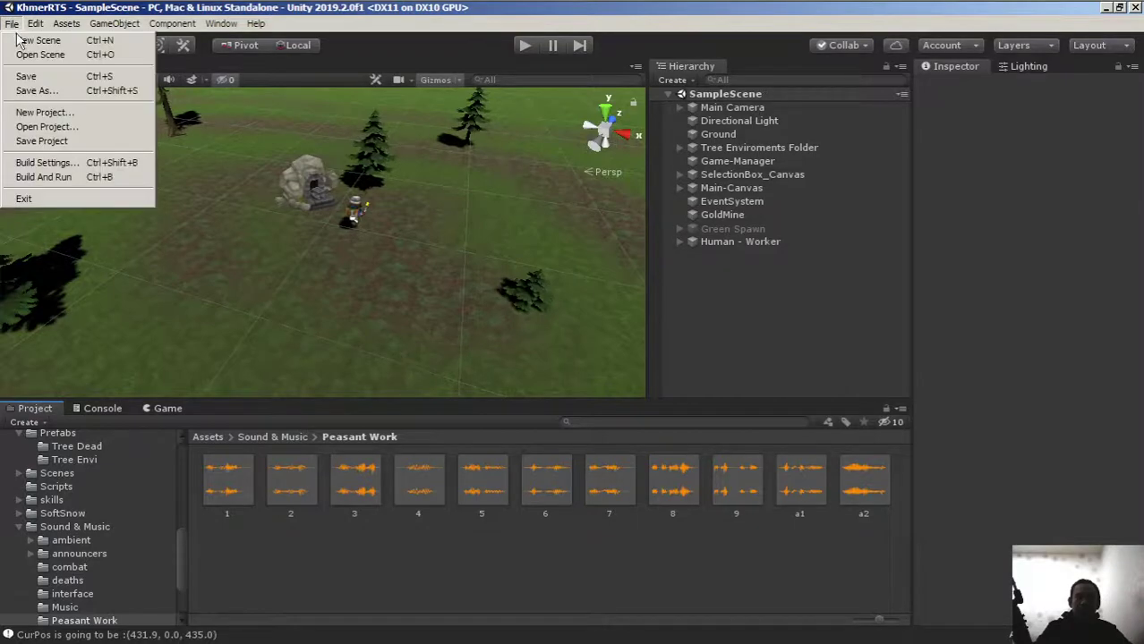
left_click(40, 141)
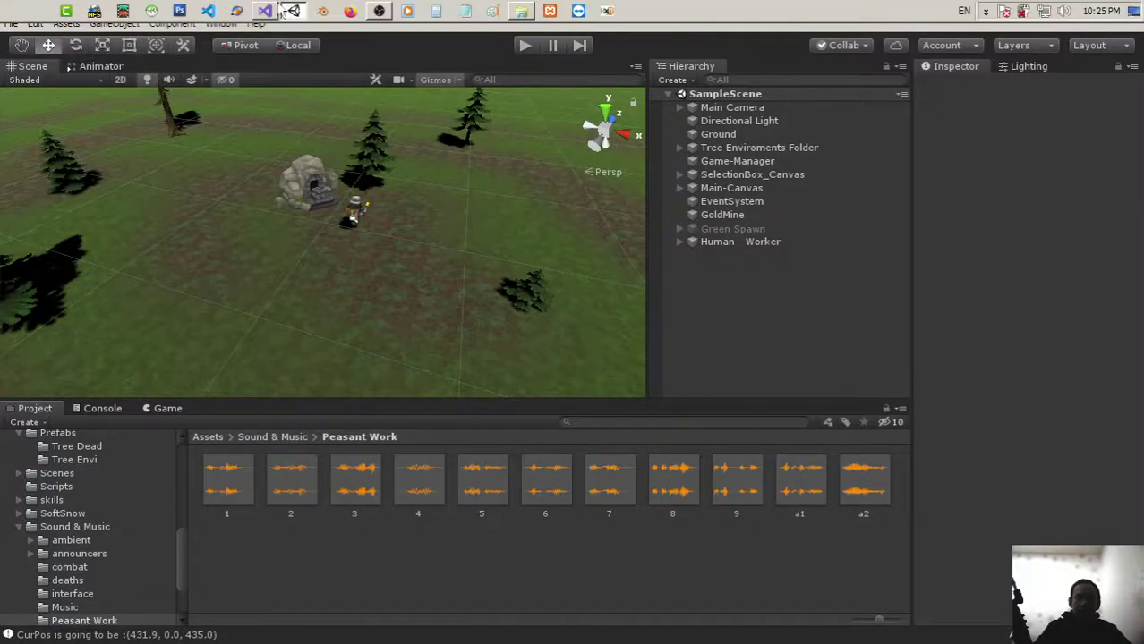
left_click(264, 10)
scroll(294, 152, "down", 2)
scroll(294, 153, "down", 3)
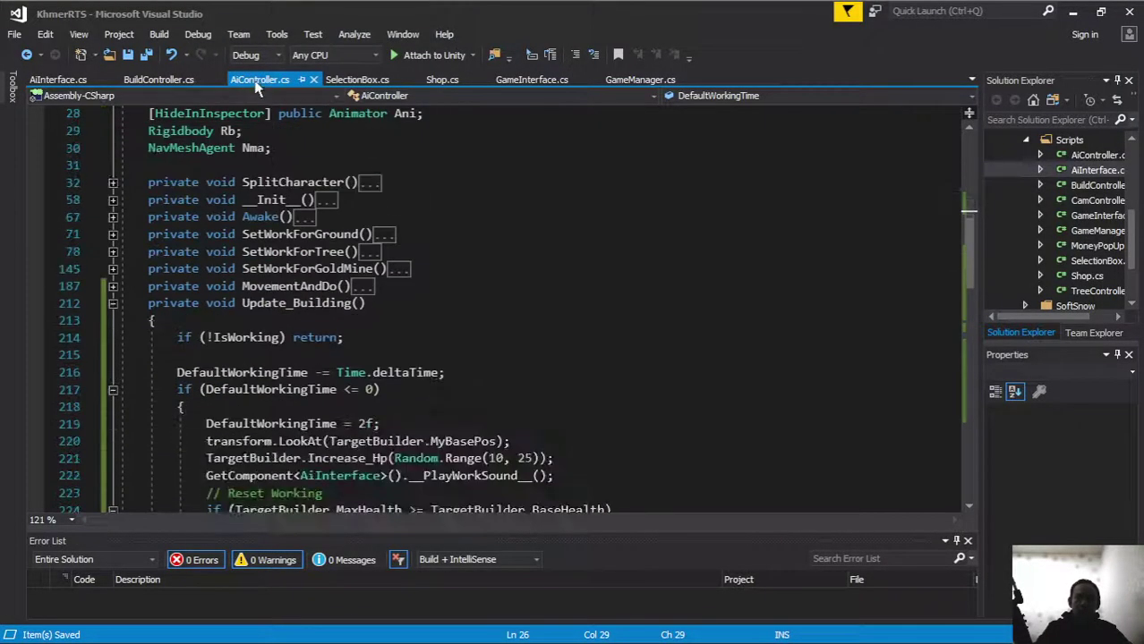
scroll(294, 152, "down", 4)
scroll(352, 170, "down", 3)
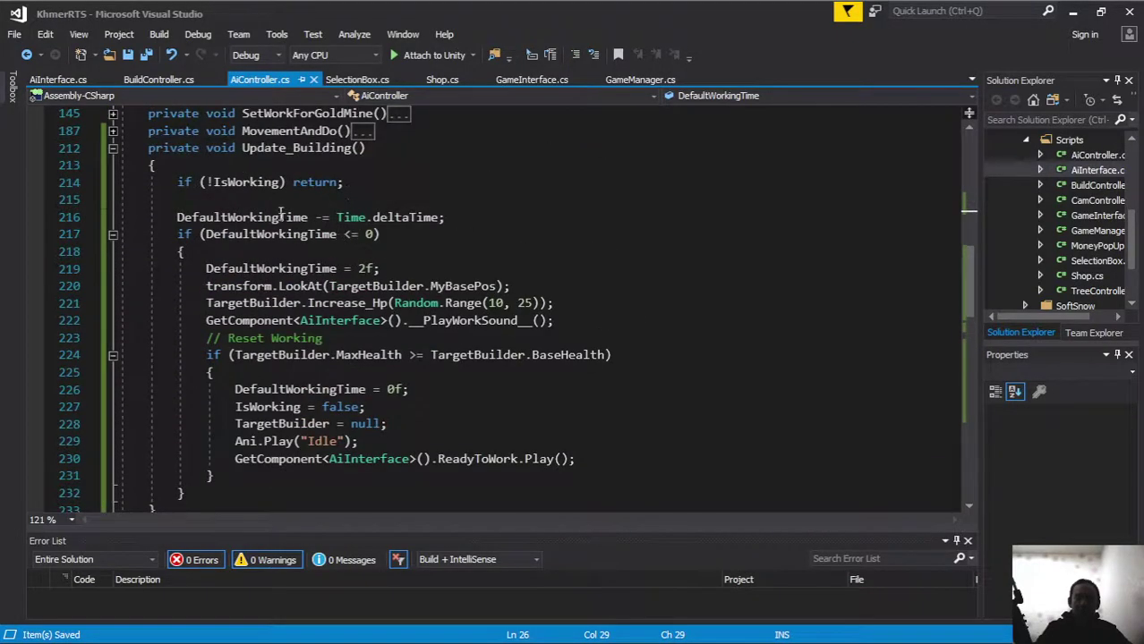
left_click(208, 182)
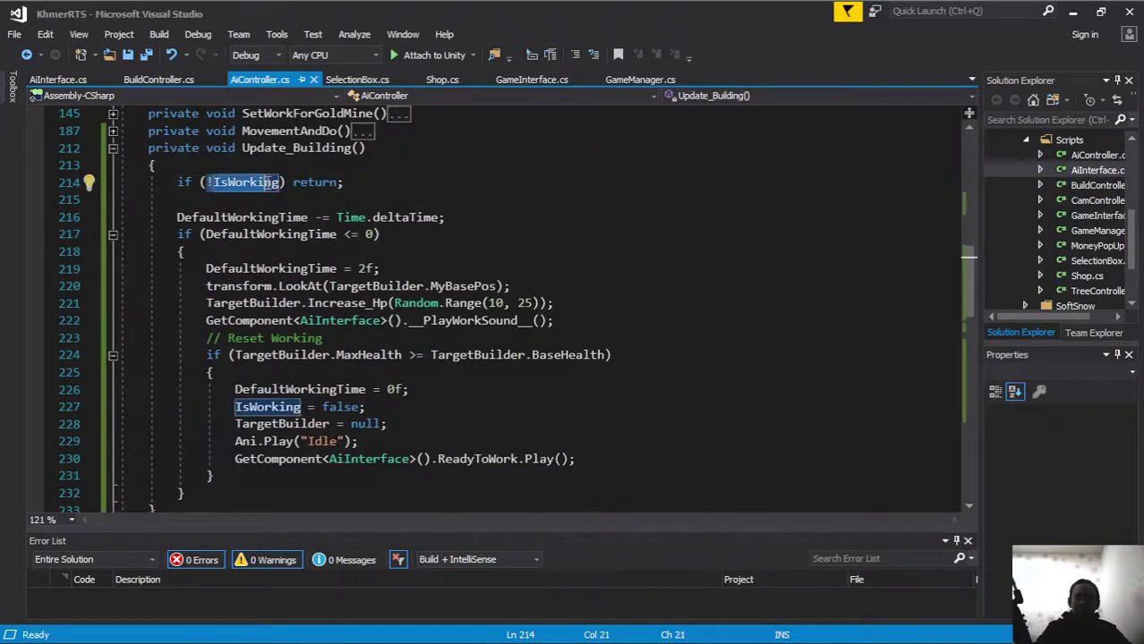
left_click_drag(209, 182, 372, 185)
left_click_drag(175, 218, 627, 477)
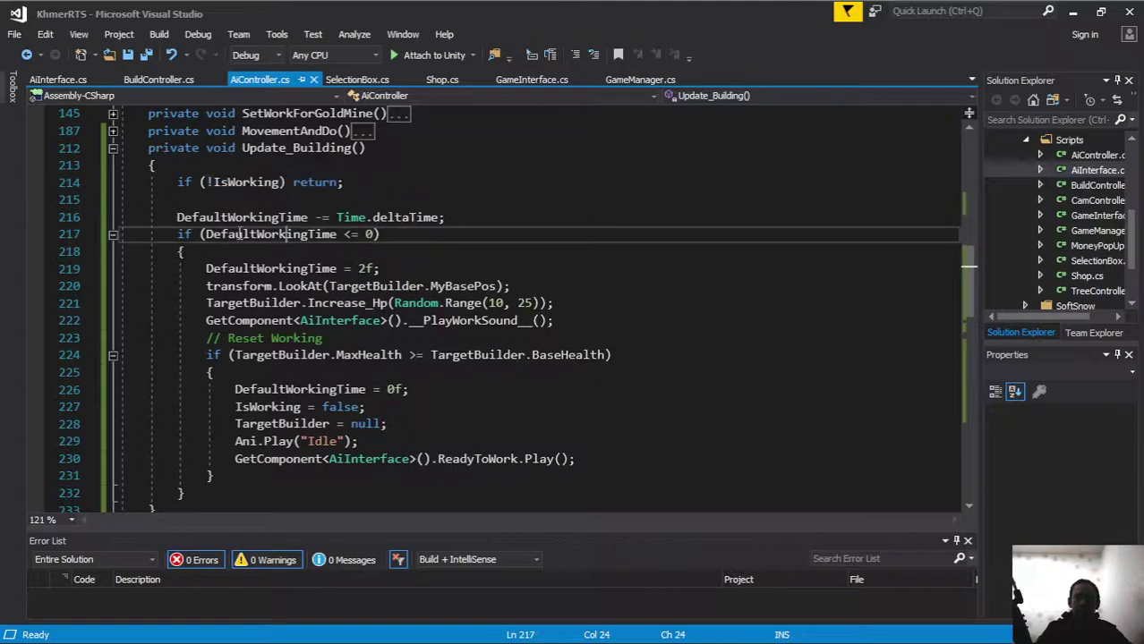
left_click(474, 303)
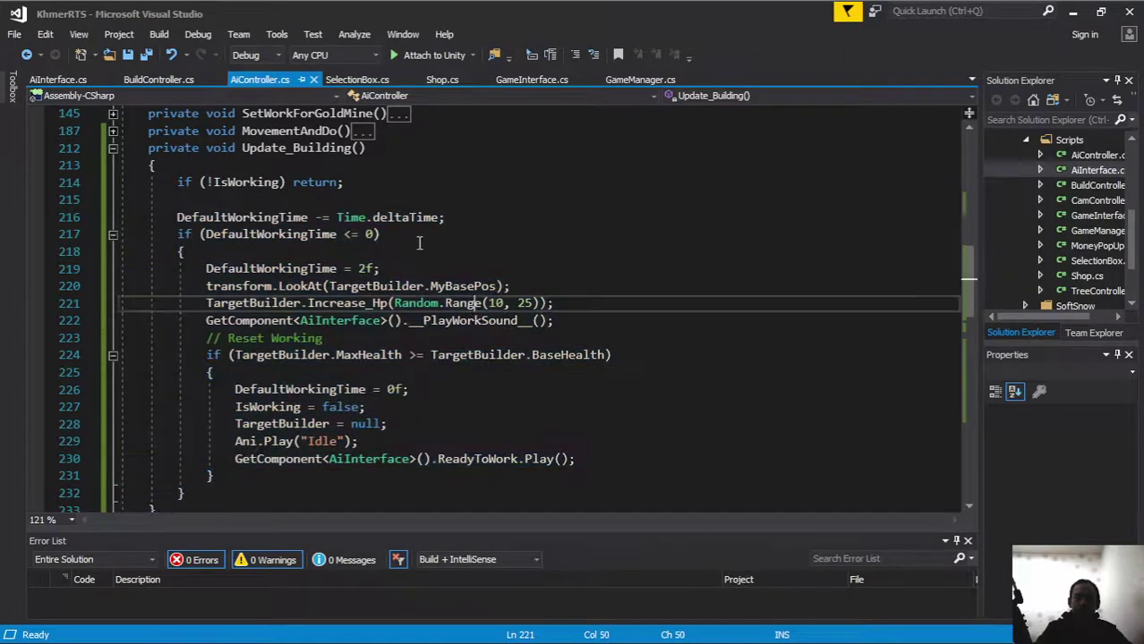
scroll(394, 233, "up", 2)
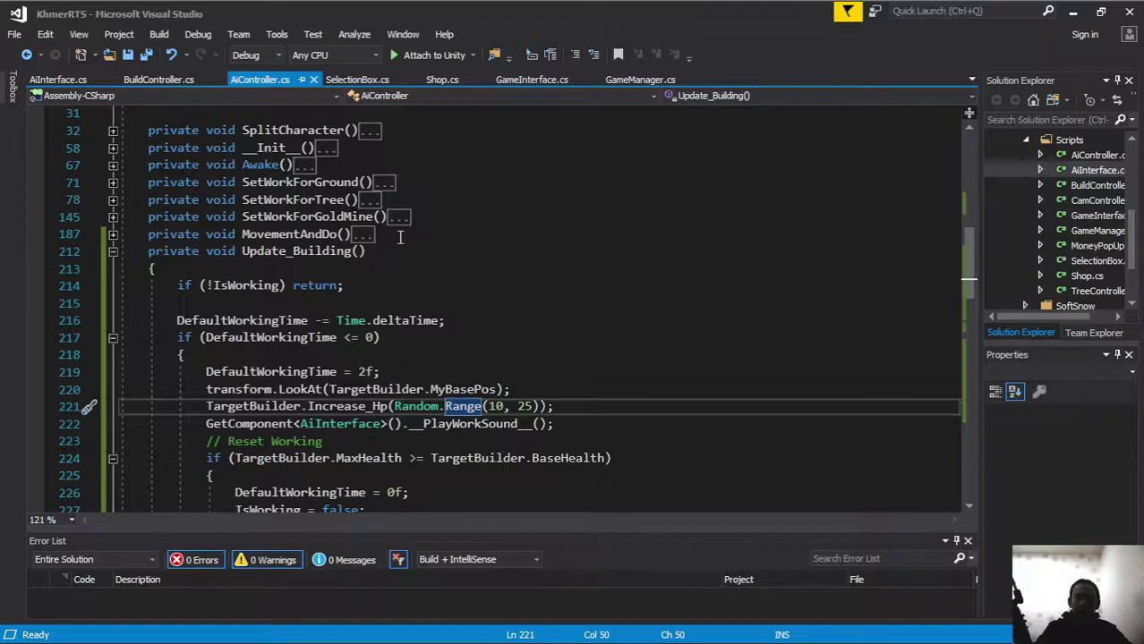
scroll(398, 239, "down", 2)
scroll(402, 250, "down", 5)
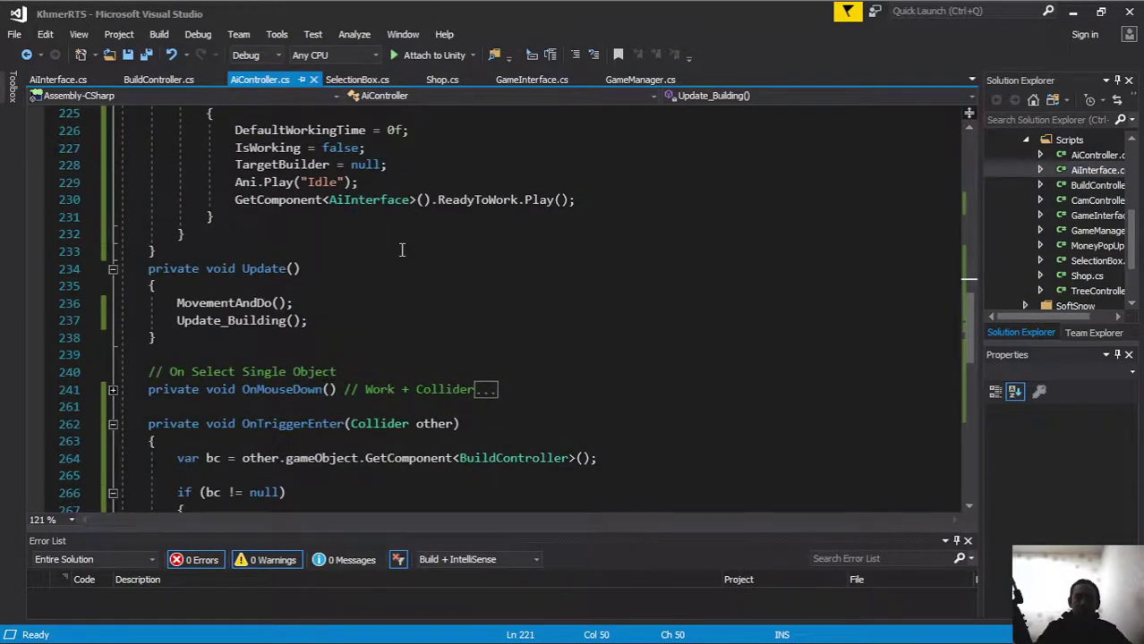
scroll(402, 250, "up", 2)
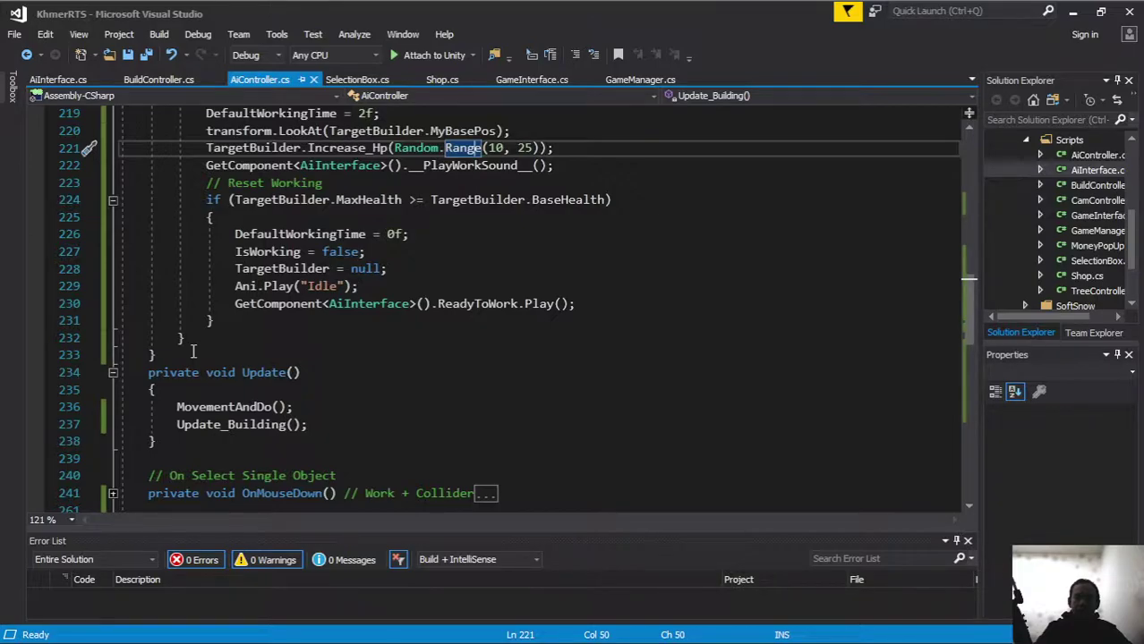
left_click(193, 354)
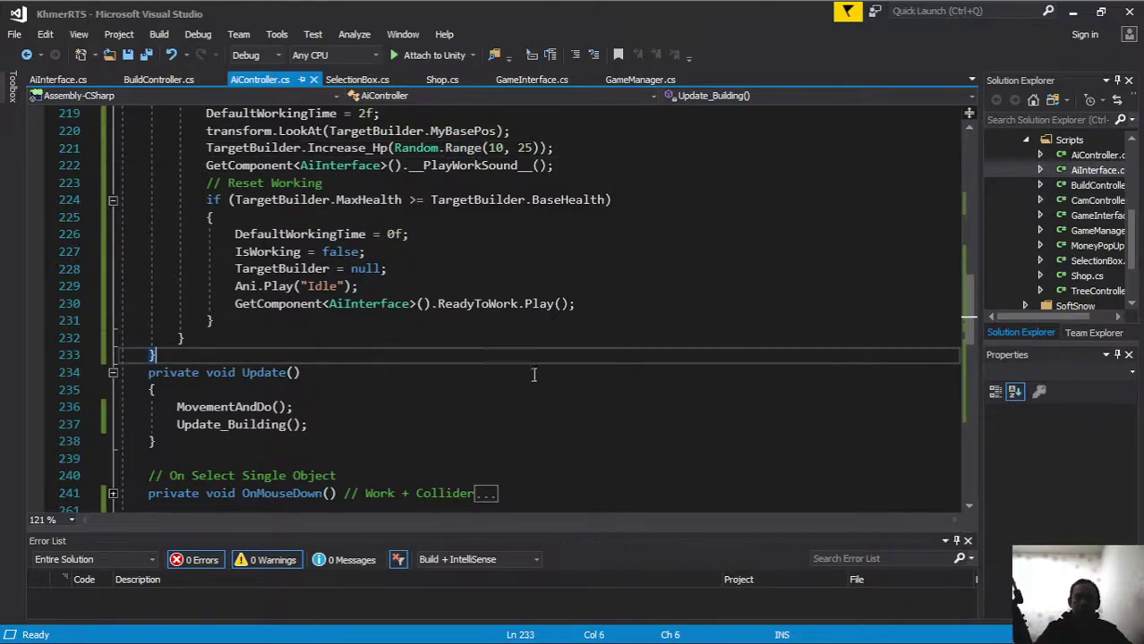
Add an empty public void Reset_Working() method after Update_Building.
key("Return")
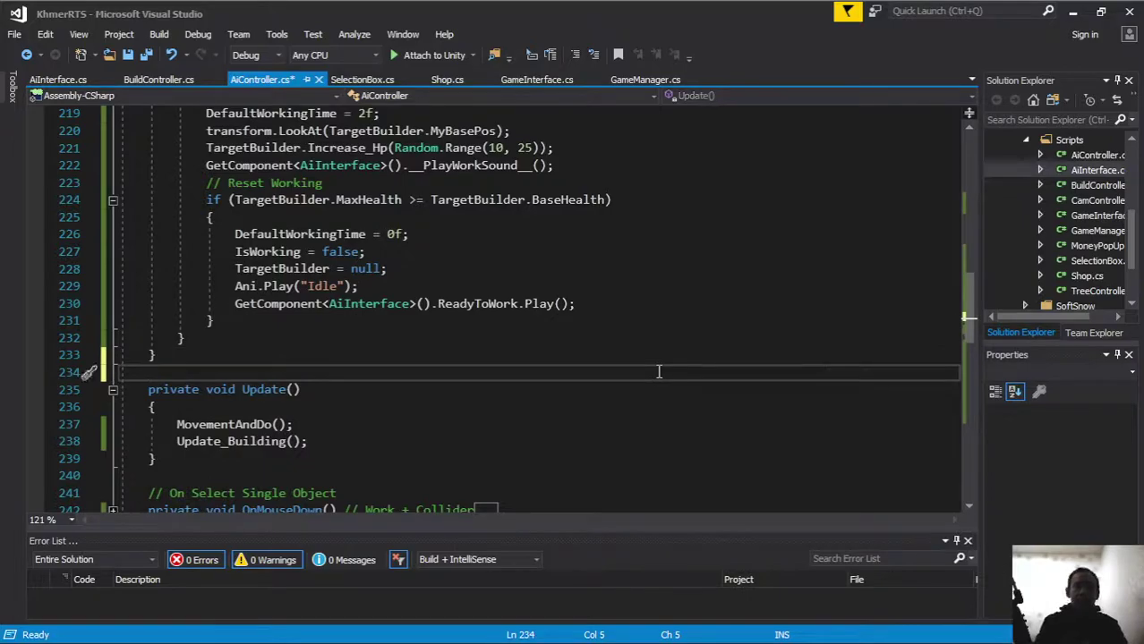
type("public void ")
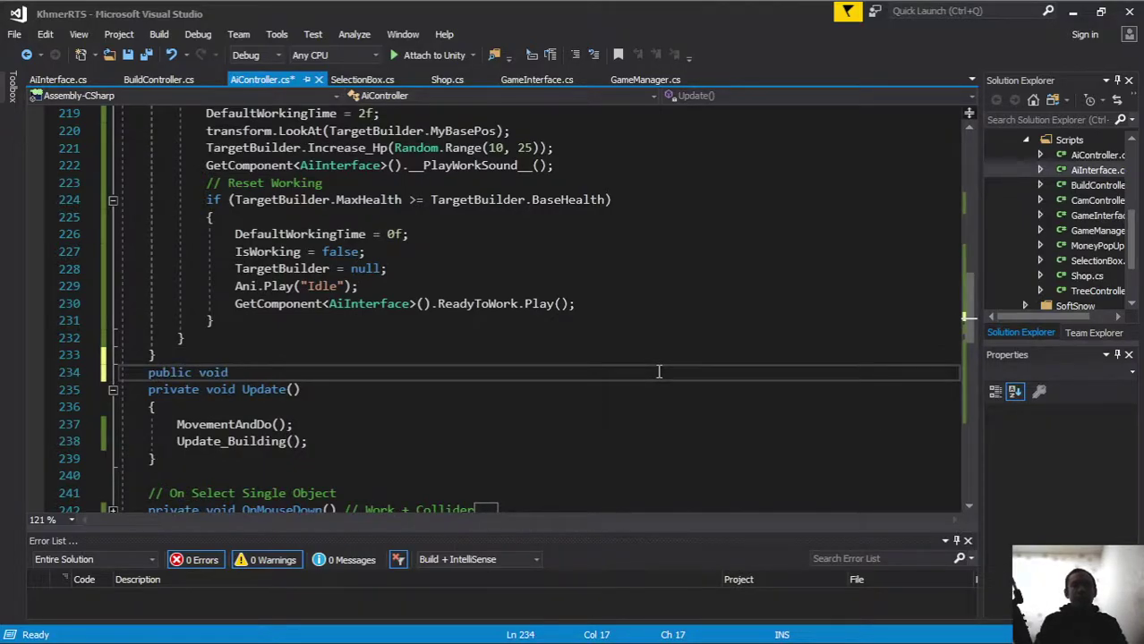
type("R")
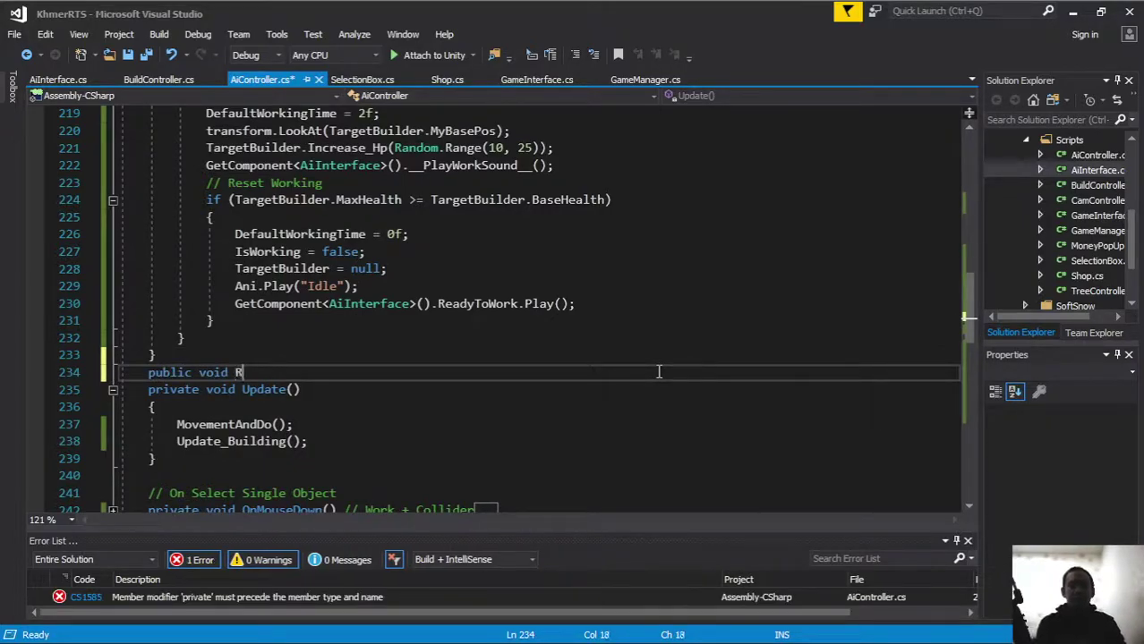
type("eset_W")
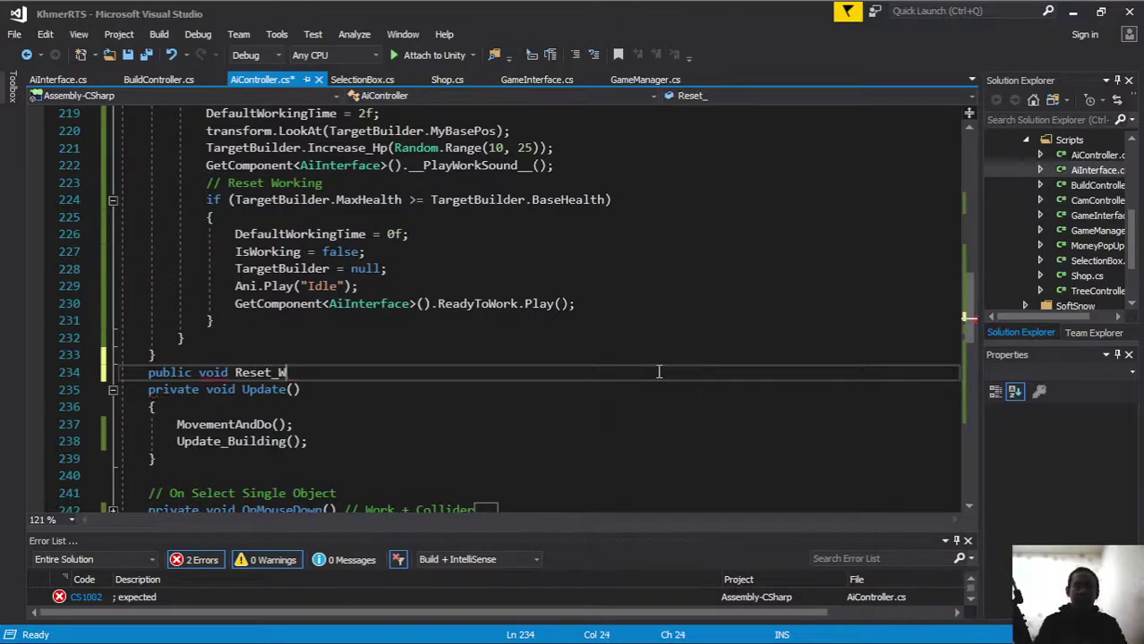
type("orking()")
key("Return")
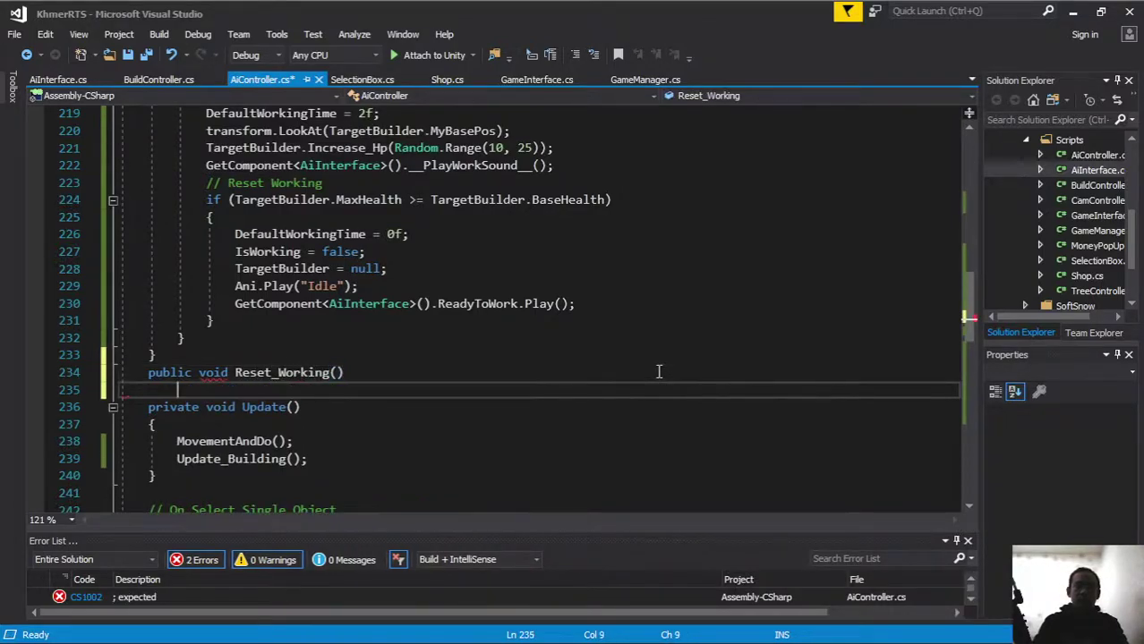
type("{")
key("Return")
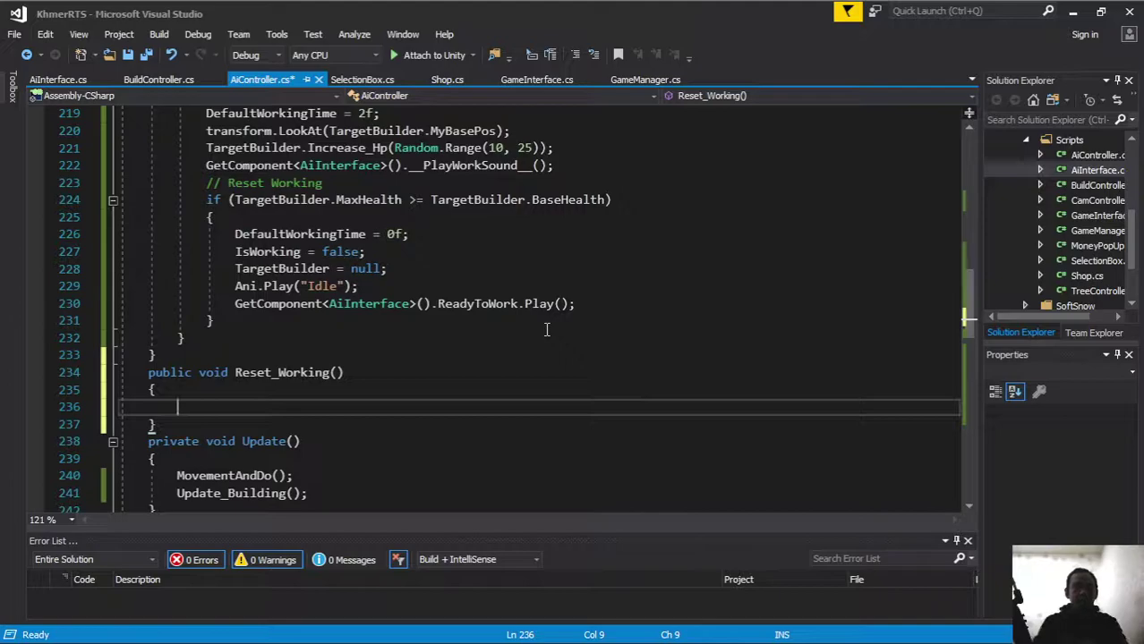
Fill Reset_Working with IsWorking = false, TargetBuilder = null and DefaultWorkingTime = 0f.
type("IsWorking ")
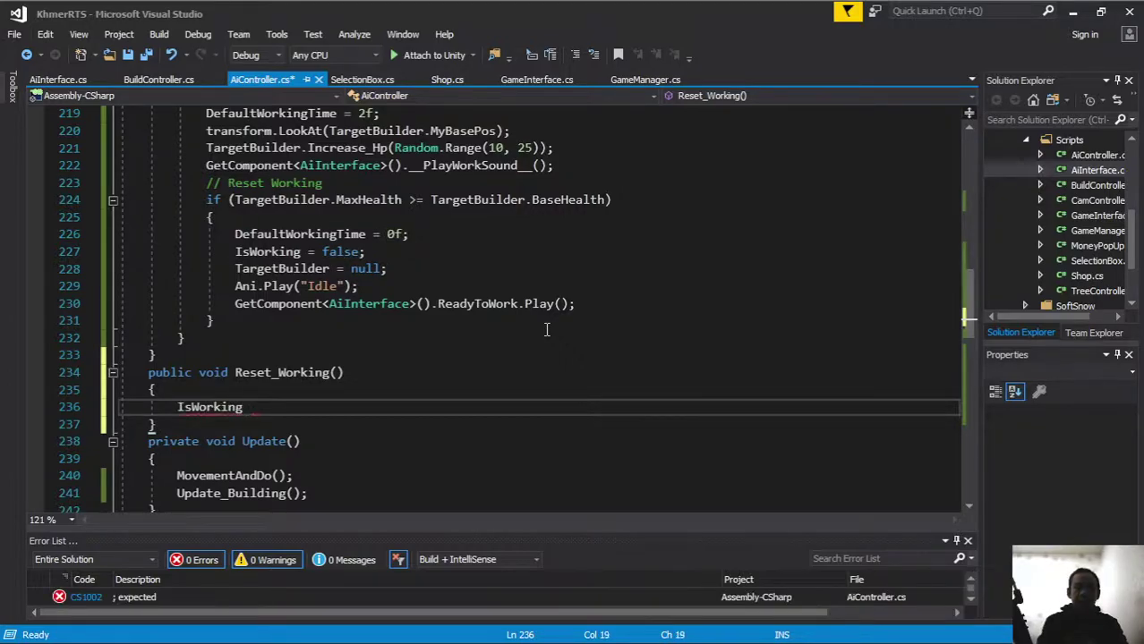
type("= f")
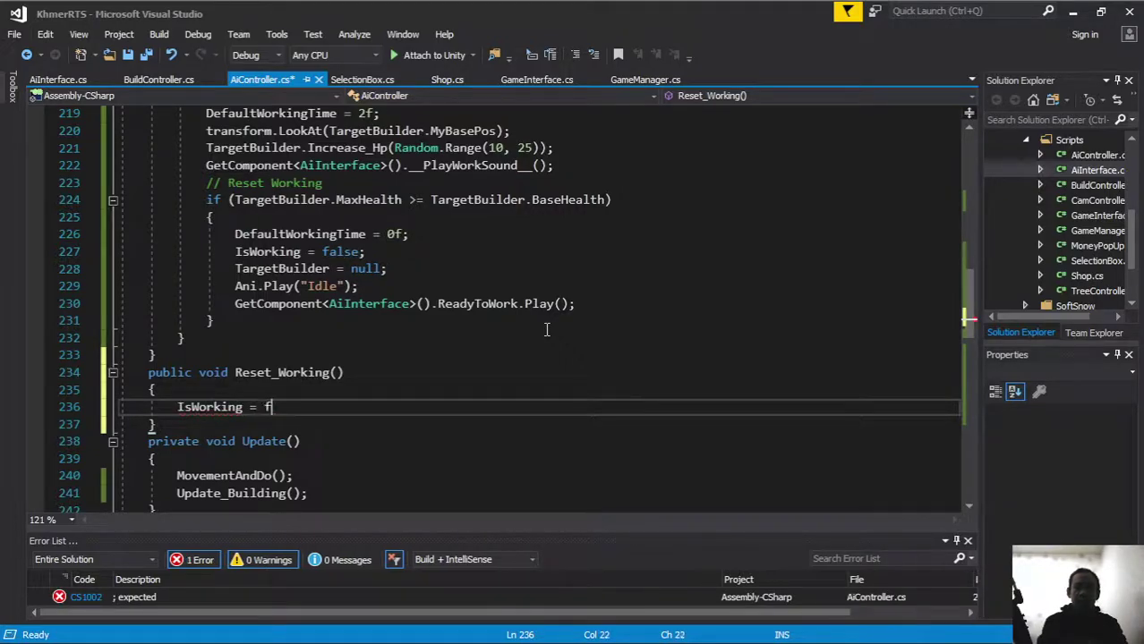
type("alse;")
key("Return")
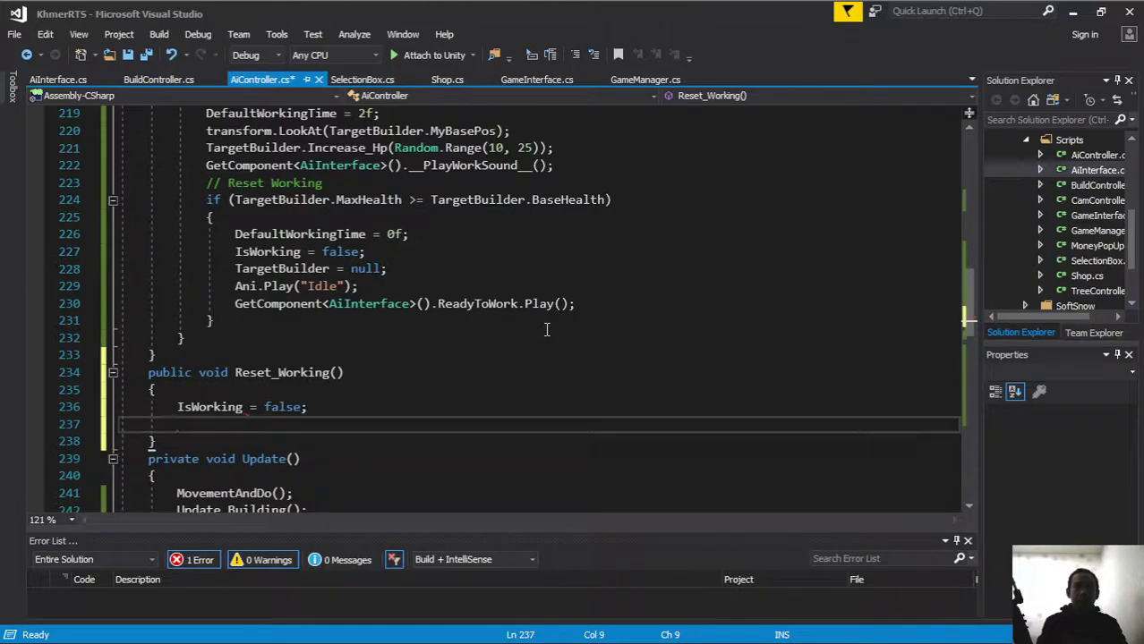
type("tab")
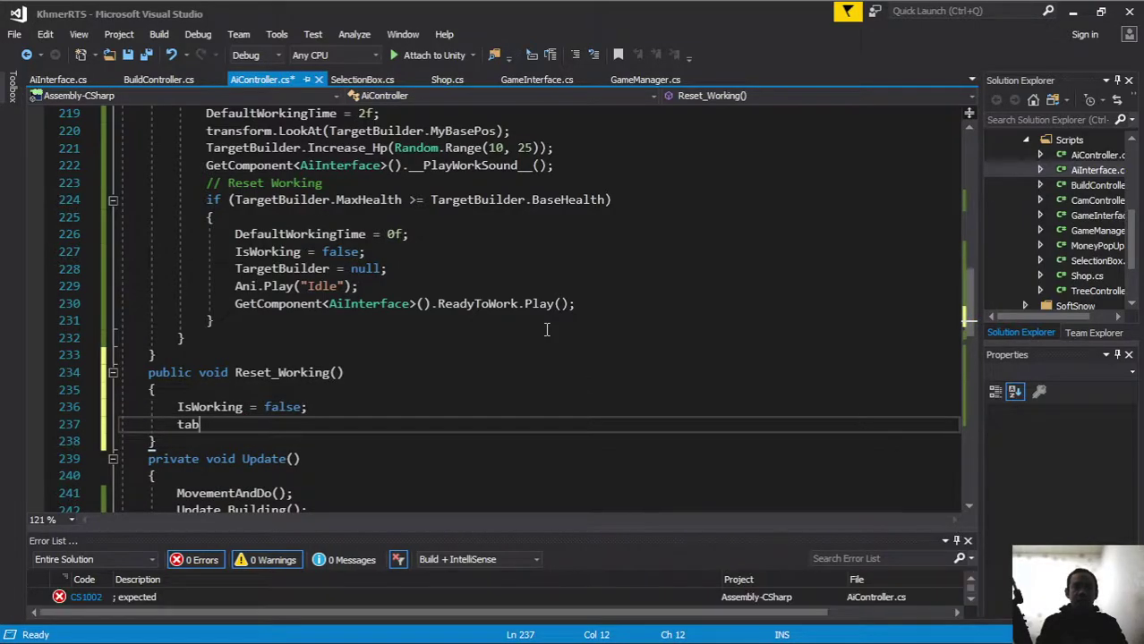
key("Tab")
type("= ")
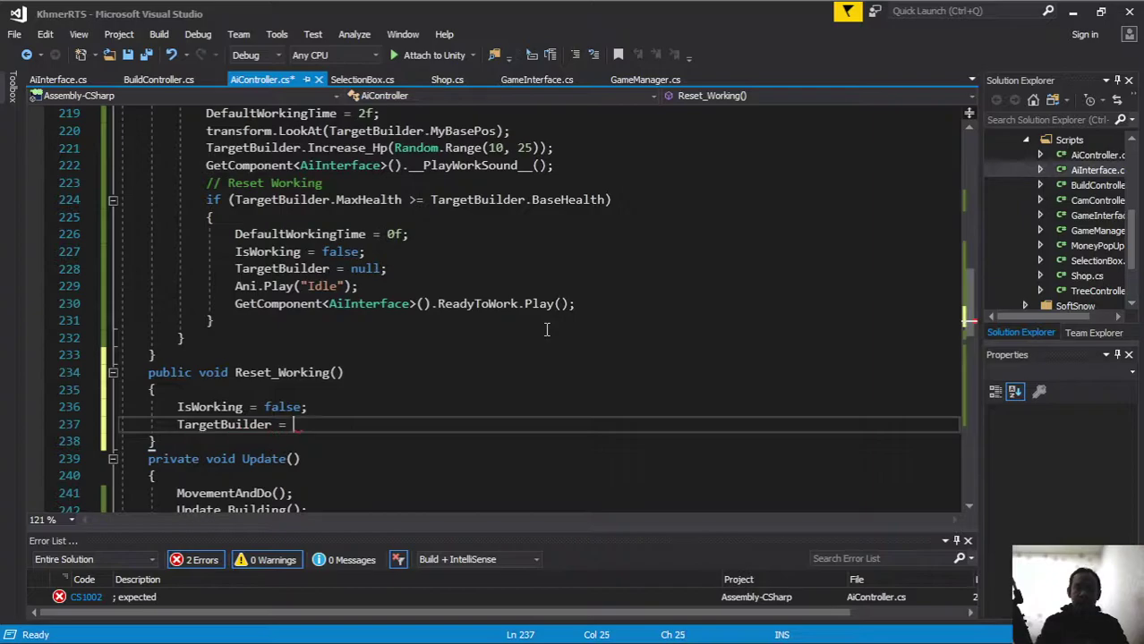
type("null;")
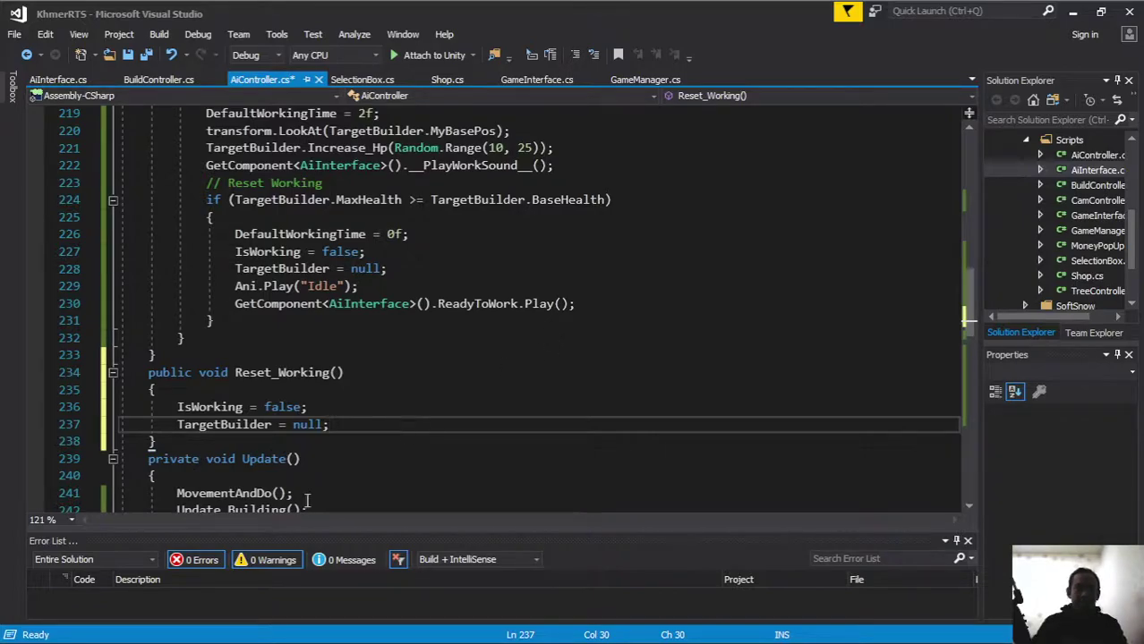
key("Return")
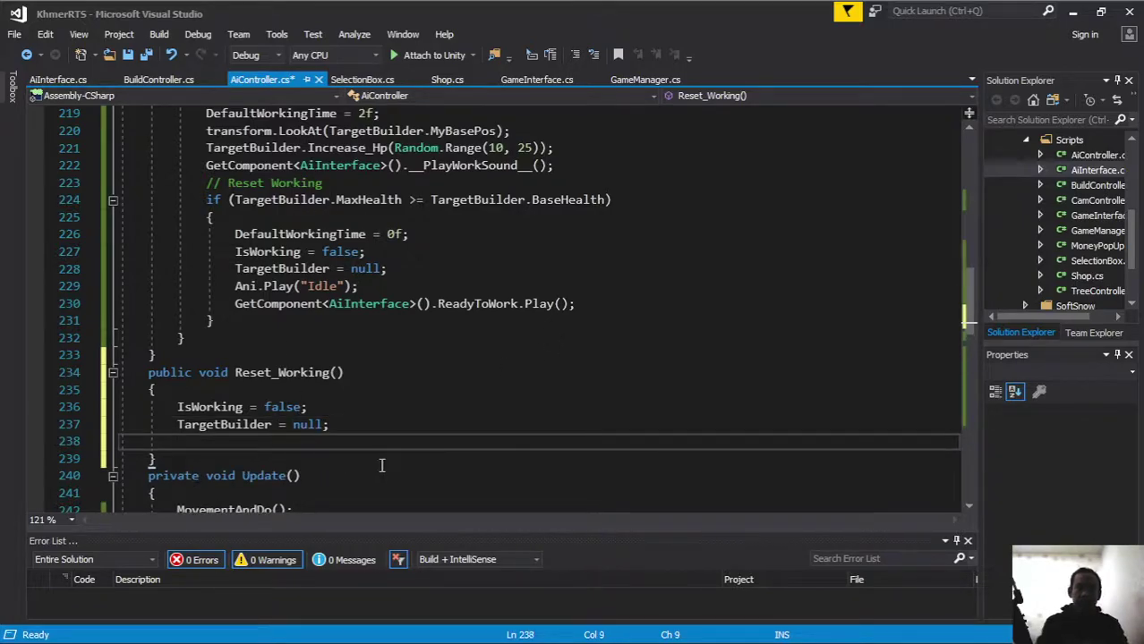
type("de")
type("au")
key("Tab")
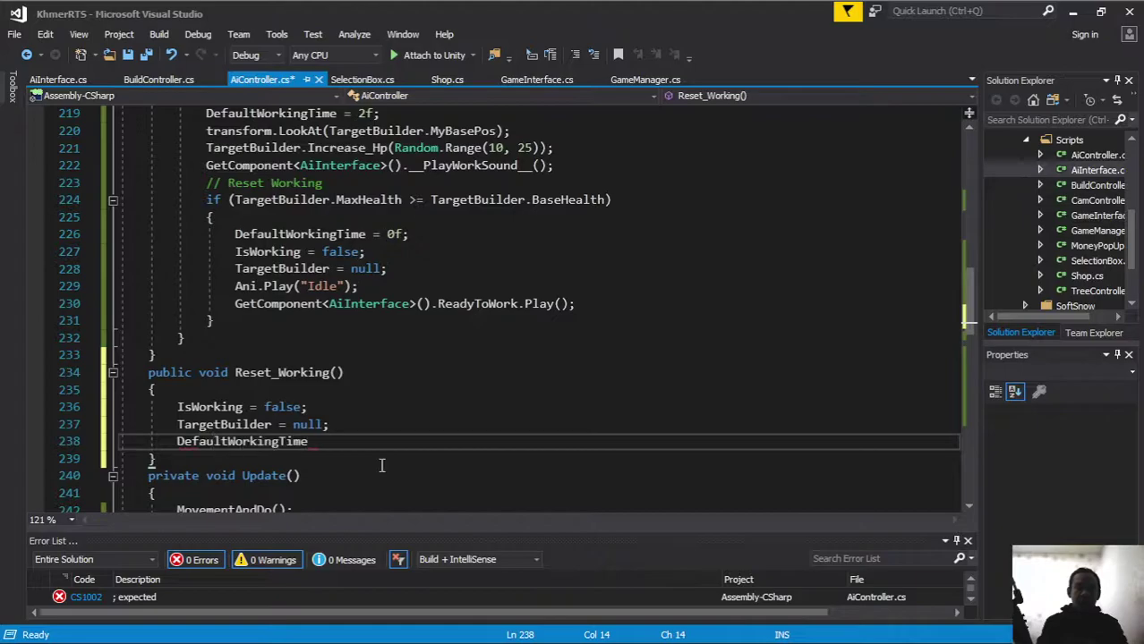
type(" = 0f;")
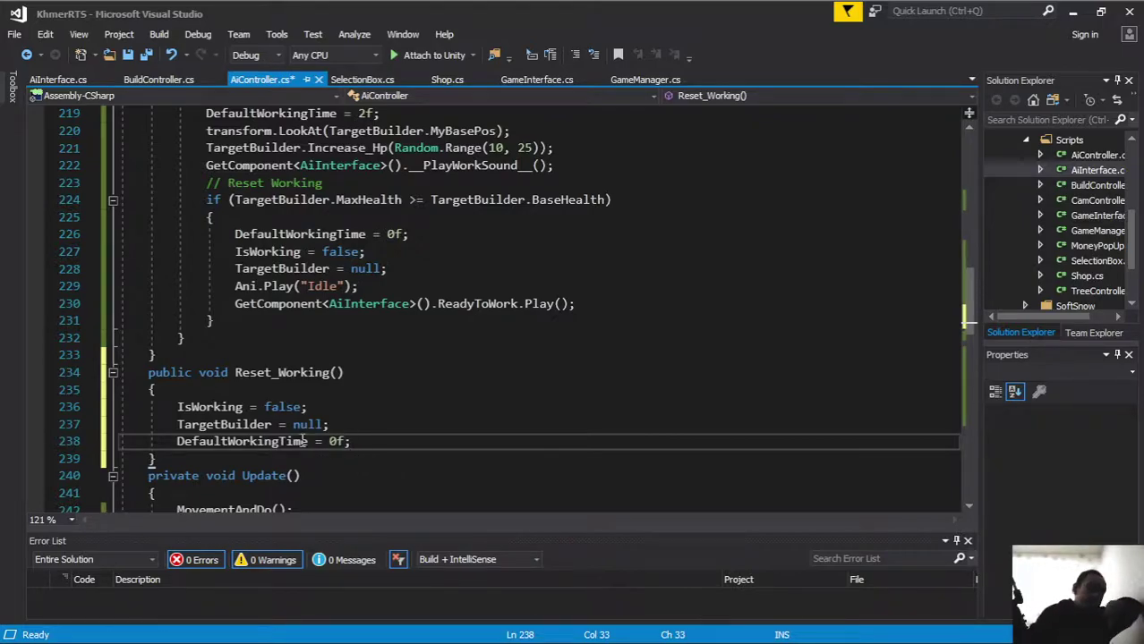
mouse_move(345, 373)
left_mouse_down()
mouse_move(150, 441)
mouse_move(152, 458)
left_mouse_up()
scroll(233, 368, "up", 4)
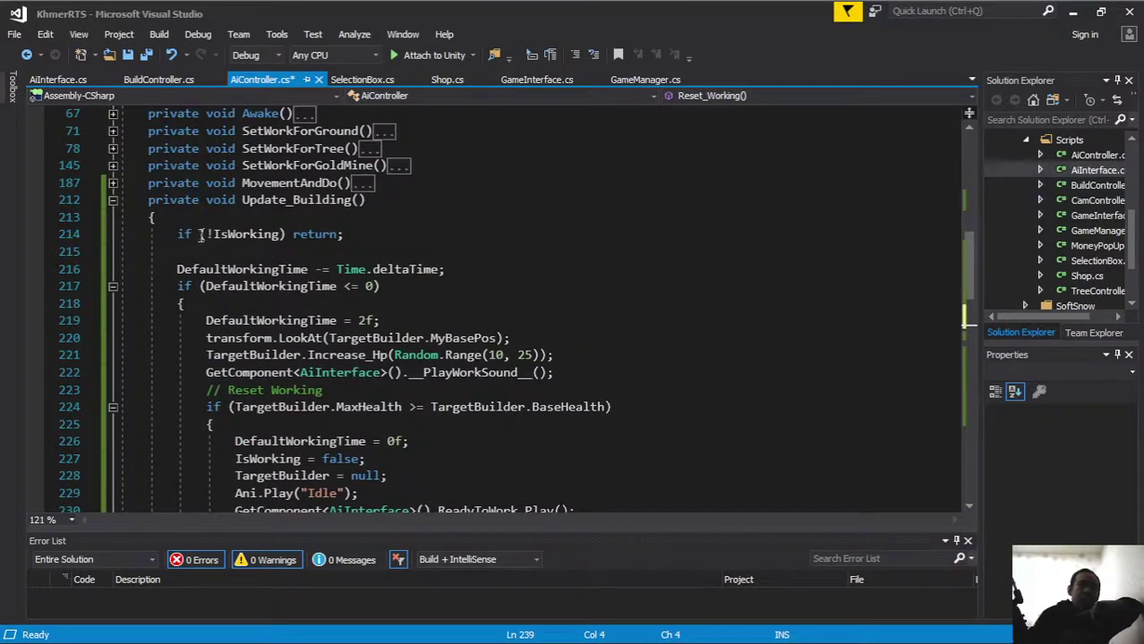
scroll(159, 208, "down", 2)
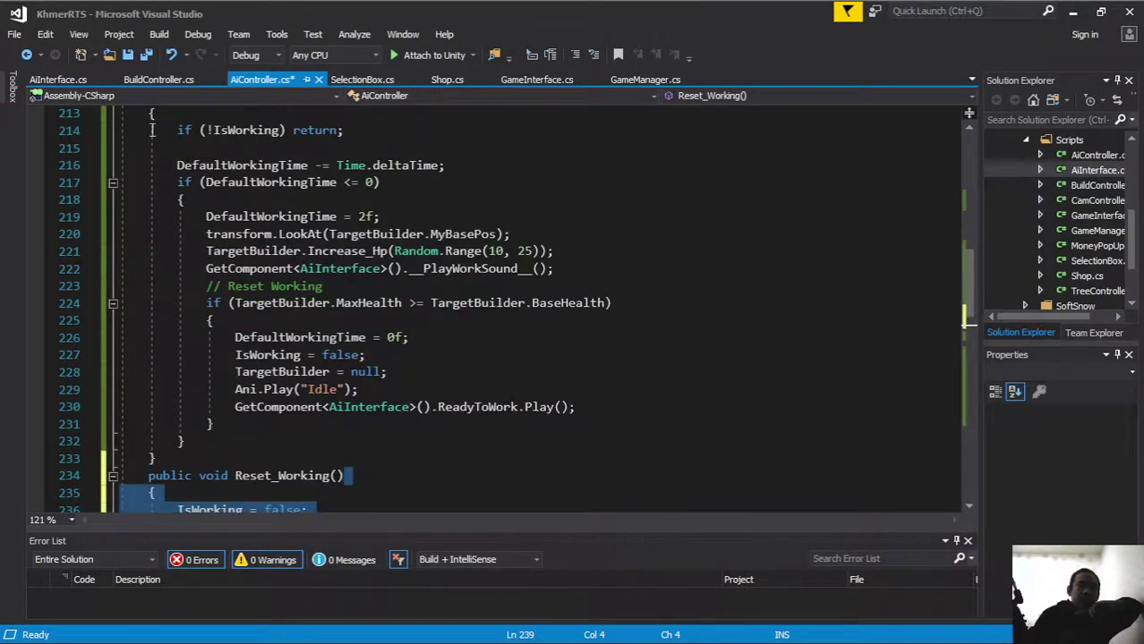
left_click_drag(152, 130, 343, 475)
left_click(373, 319)
scroll(373, 320, "up", 1)
scroll(373, 319, "down", 4)
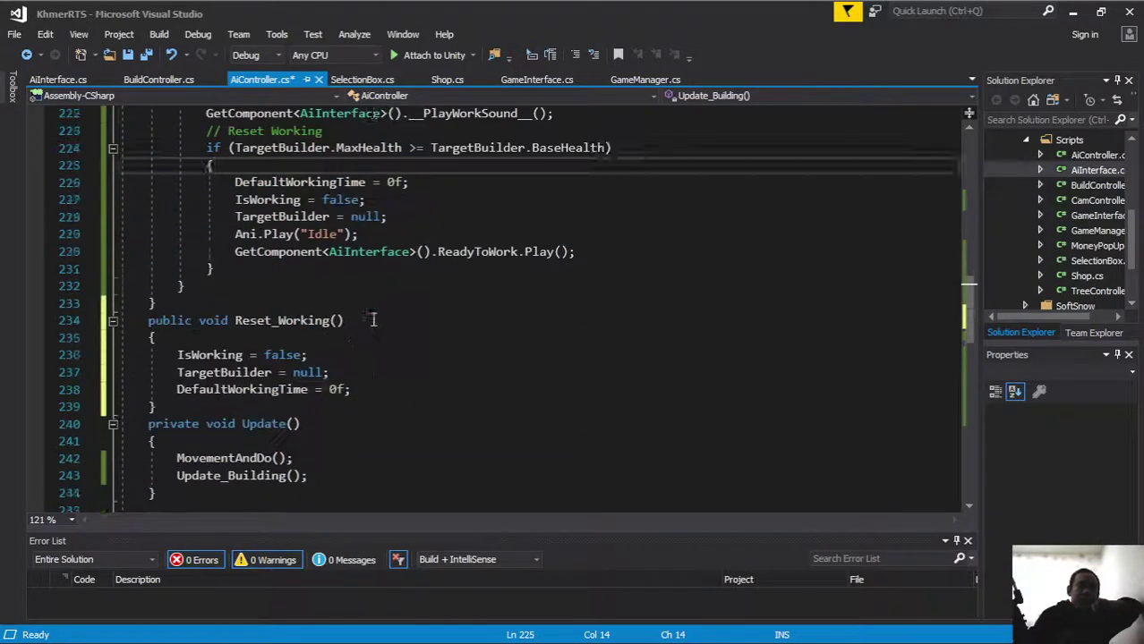
scroll(373, 320, "down", 1)
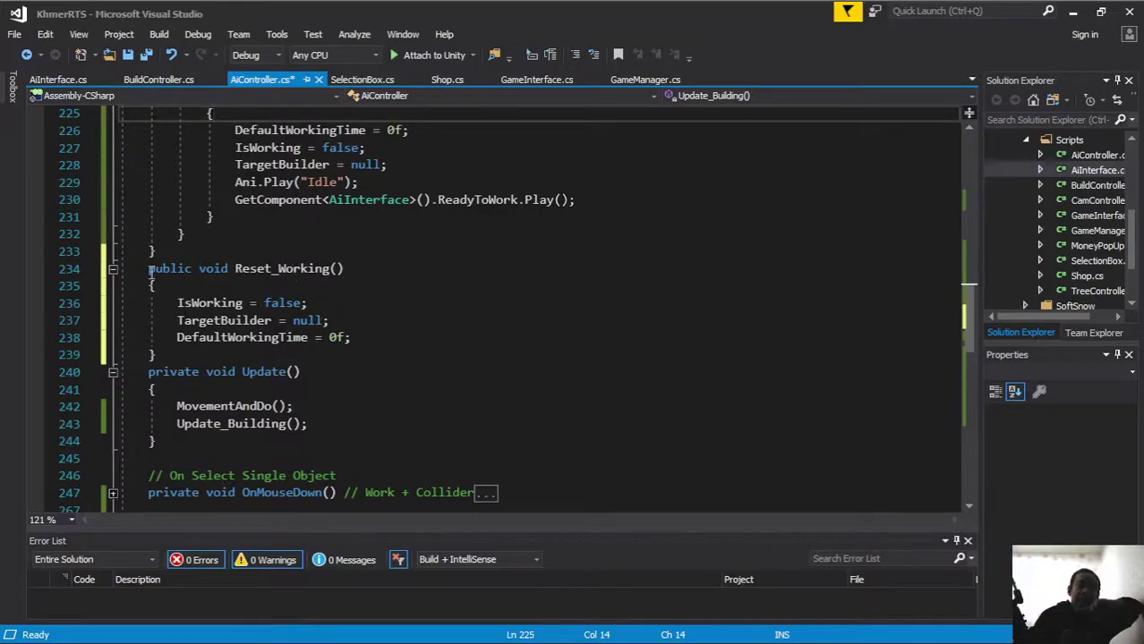
left_click_drag(145, 268, 348, 339)
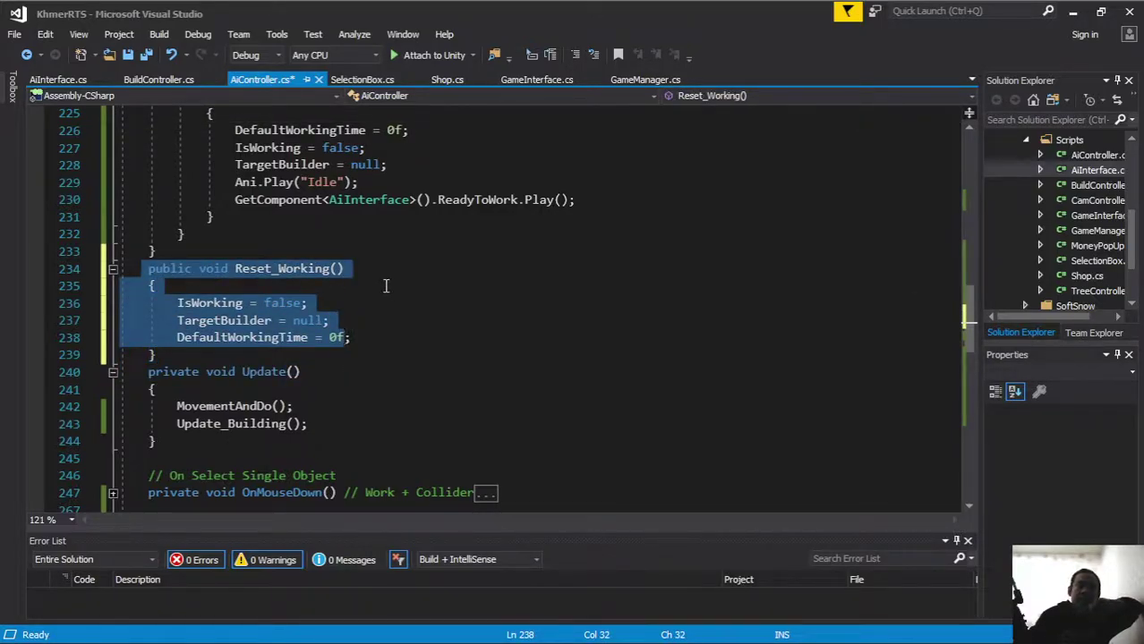
Switch to GameManager.cs and highlight the Ground case in GiveWork's order switch.
left_click(652, 80)
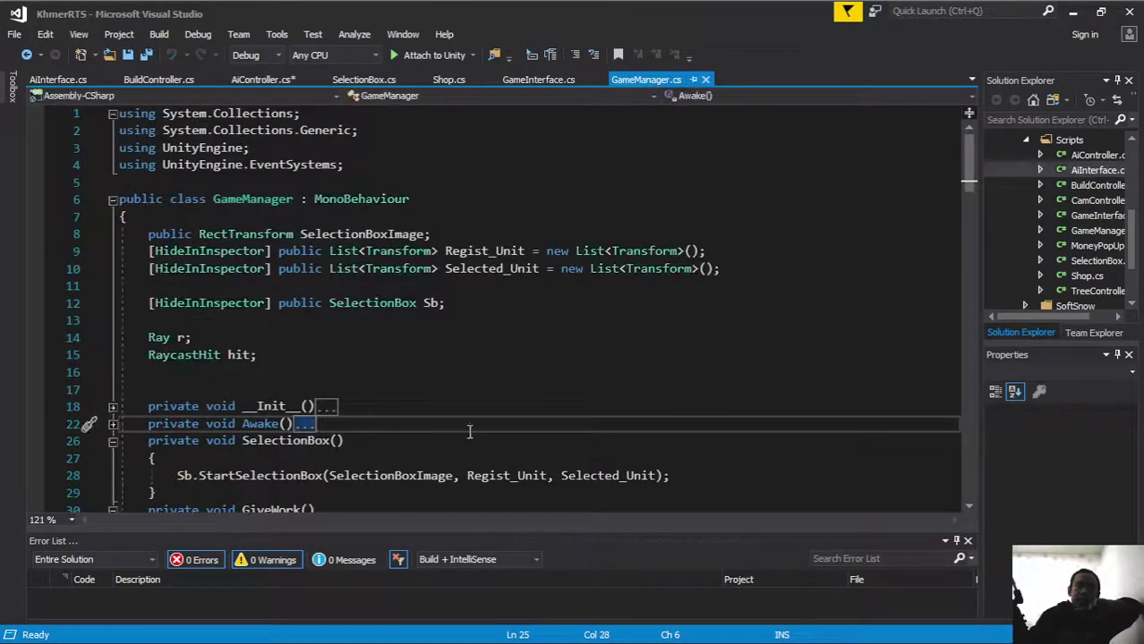
scroll(461, 415, "down", 3)
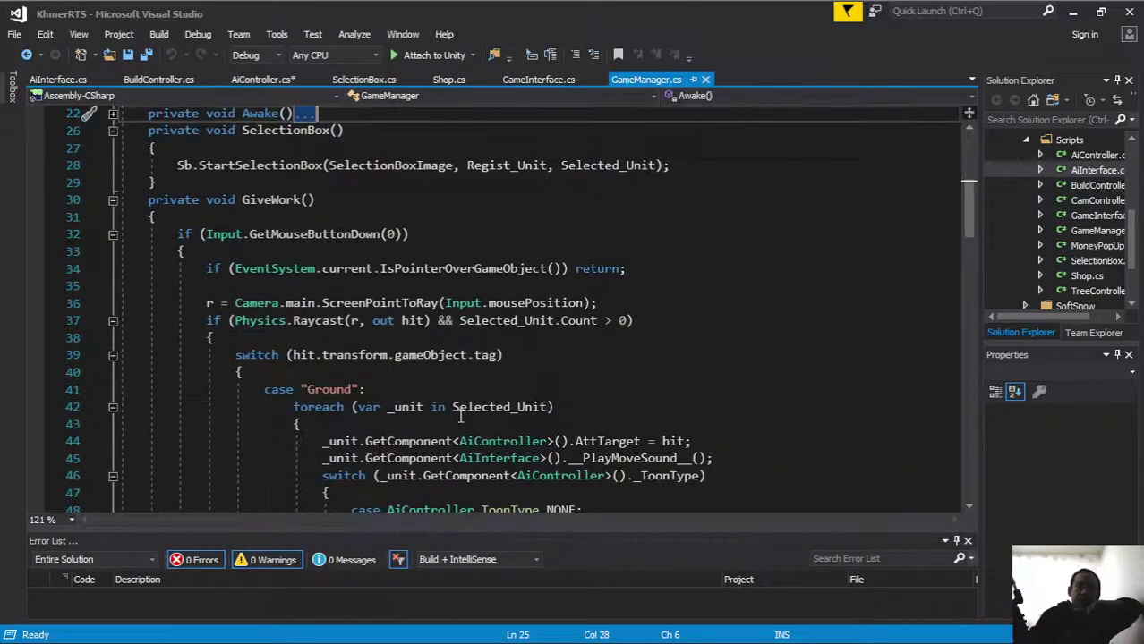
scroll(461, 414, "down", 3)
scroll(461, 415, "down", 3)
scroll(461, 416, "up", 3)
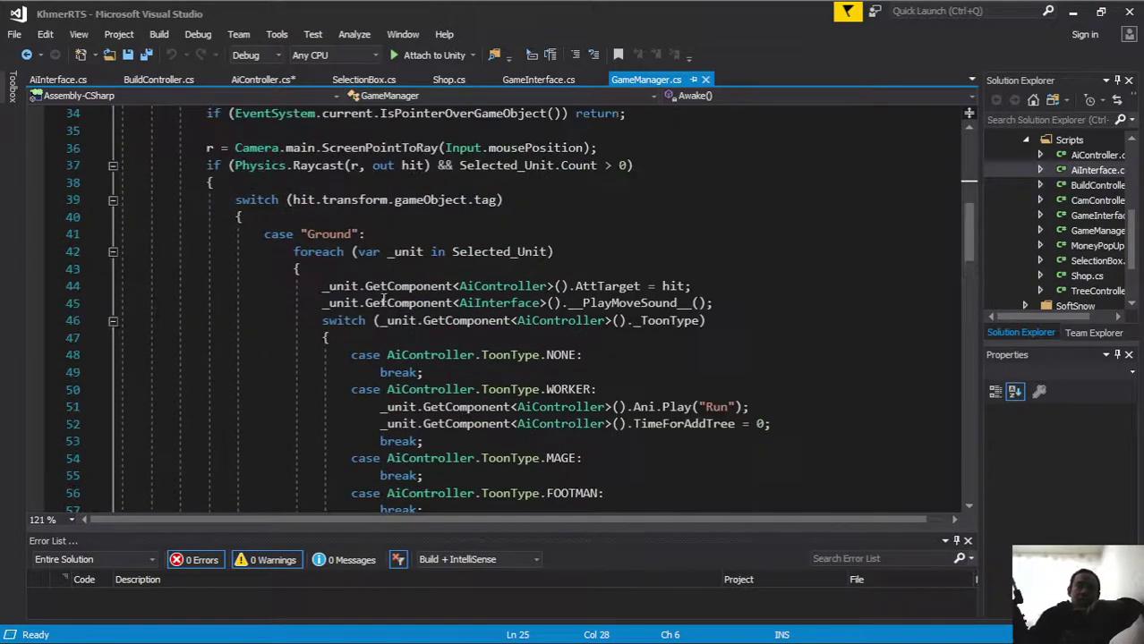
left_click_drag(264, 234, 438, 233)
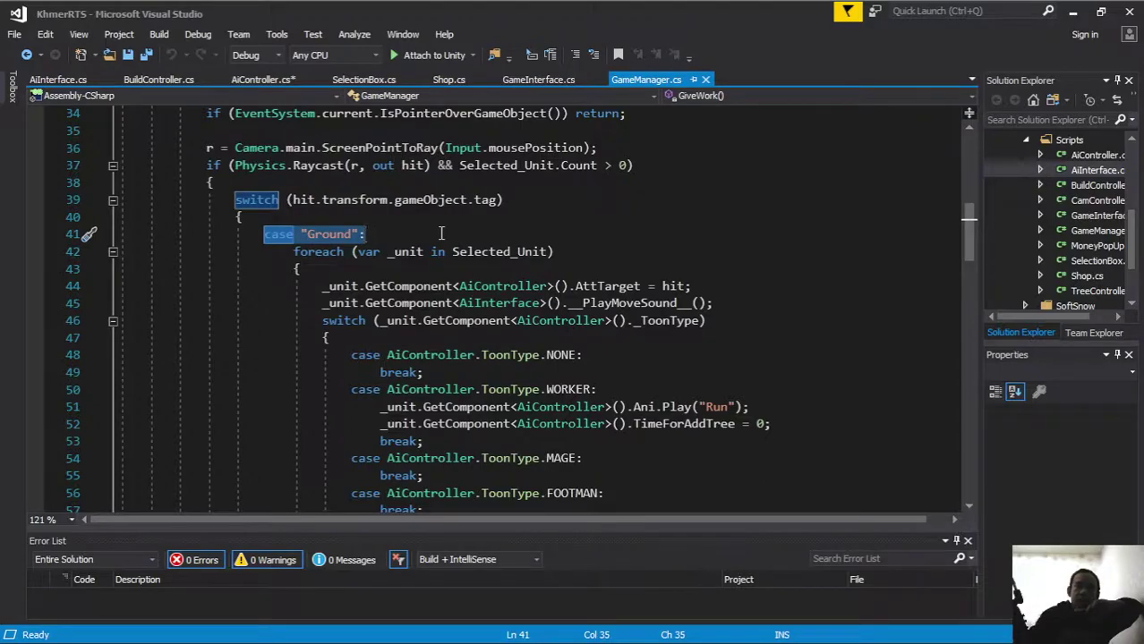
Review the Tree and GoldMine cases, then put the caret after the Ground worker's TimeForAddTree line.
scroll(442, 234, "down", 3)
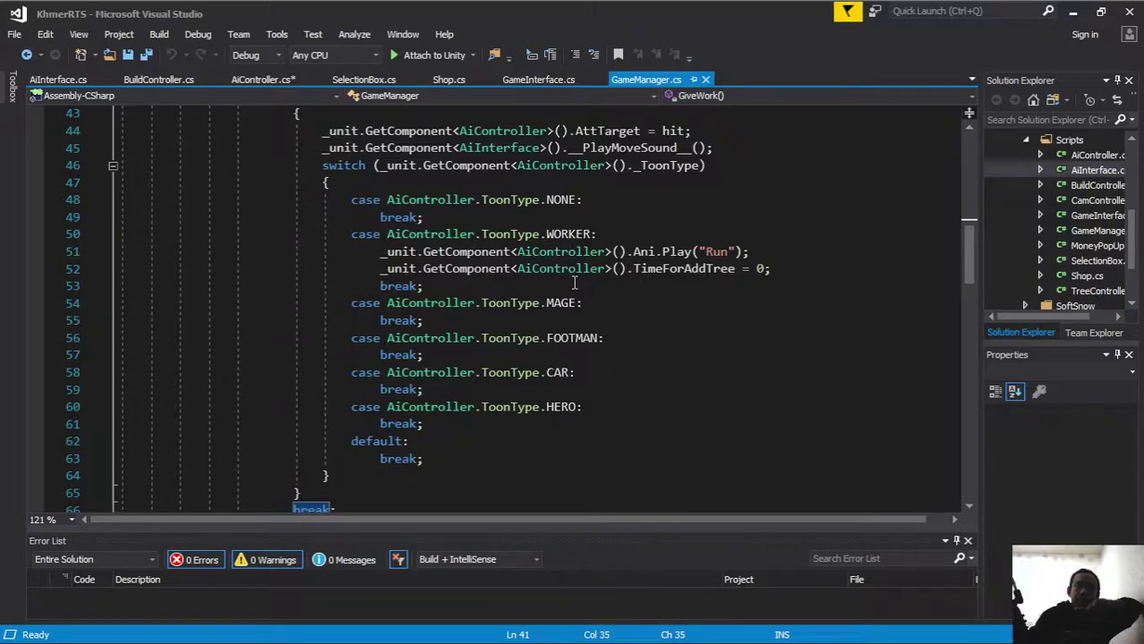
scroll(573, 283, "down", 6)
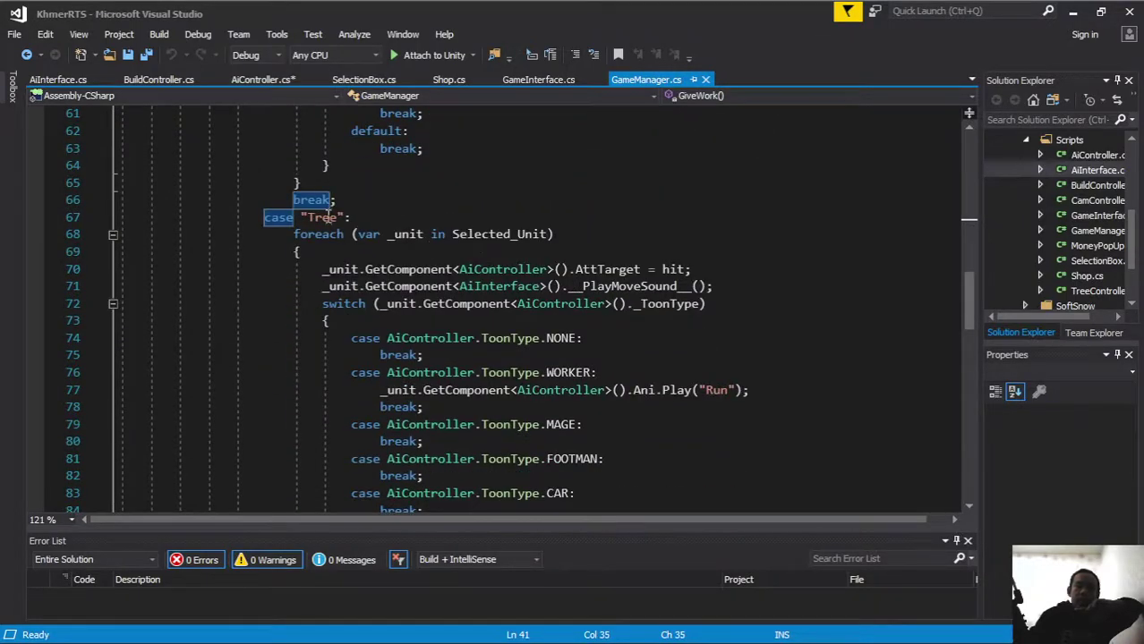
scroll(328, 216, "up", 6)
scroll(327, 216, "down", 6)
scroll(328, 217, "down", 2)
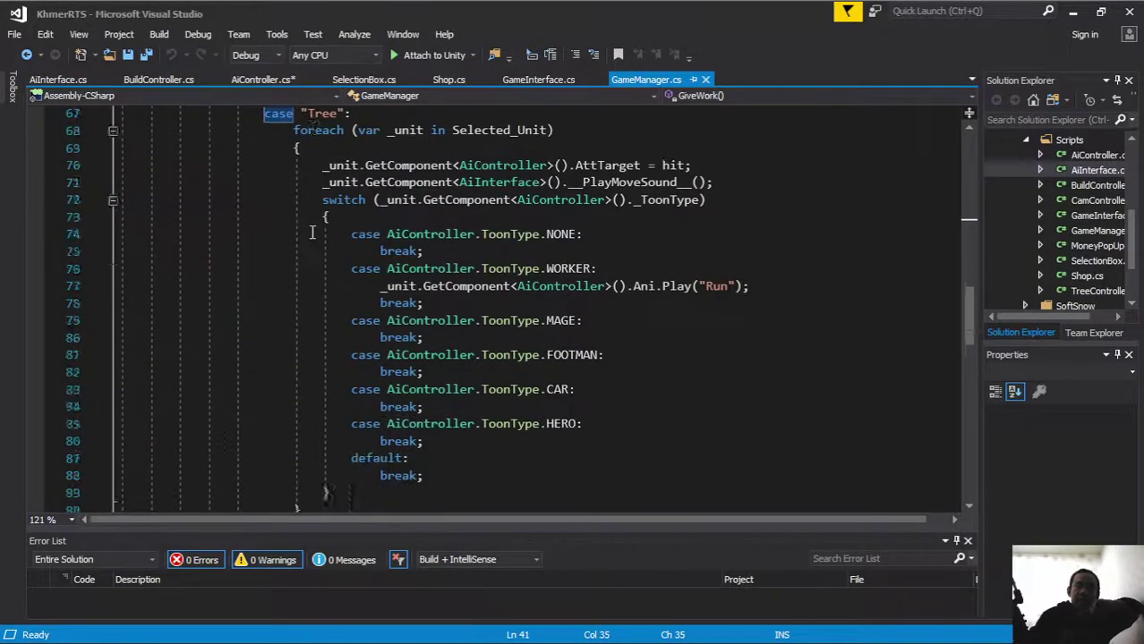
scroll(312, 233, "down", 6)
scroll(413, 234, "down", 1)
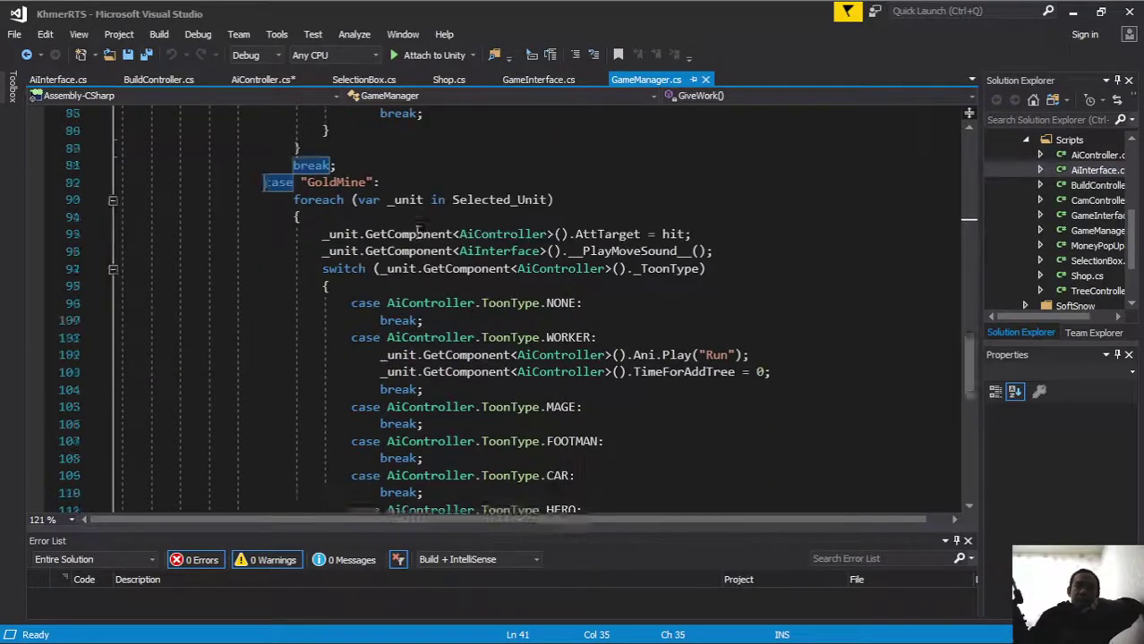
scroll(412, 234, "down", 7)
scroll(412, 234, "up", 6)
scroll(413, 235, "up", 3)
scroll(413, 234, "up", 5)
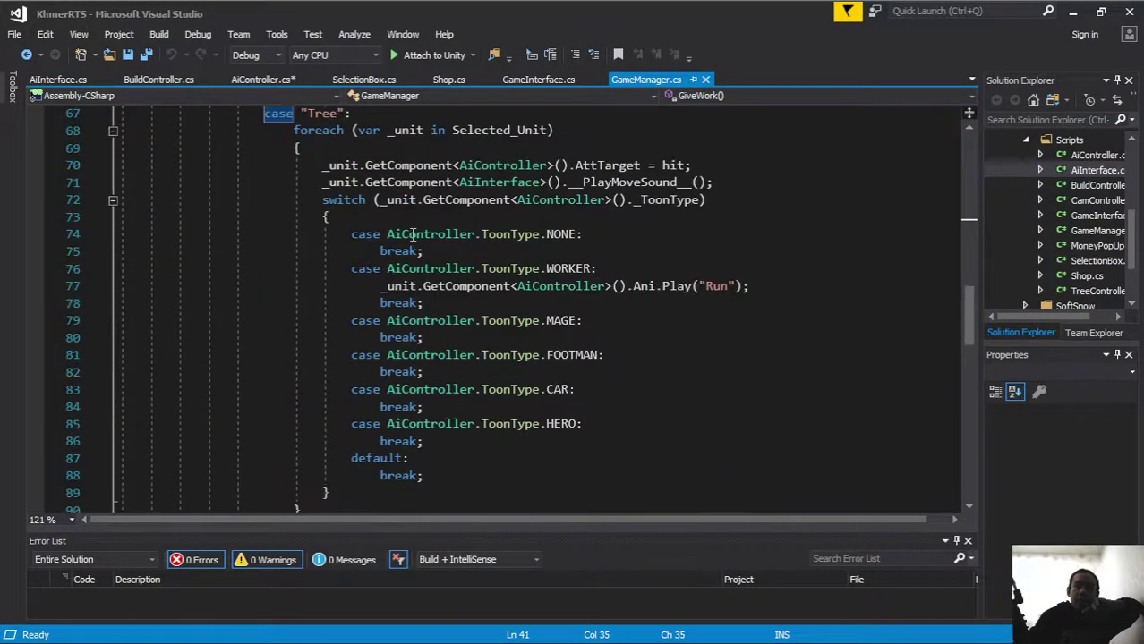
scroll(413, 235, "up", 3)
scroll(412, 235, "up", 3)
scroll(546, 204, "up", 5)
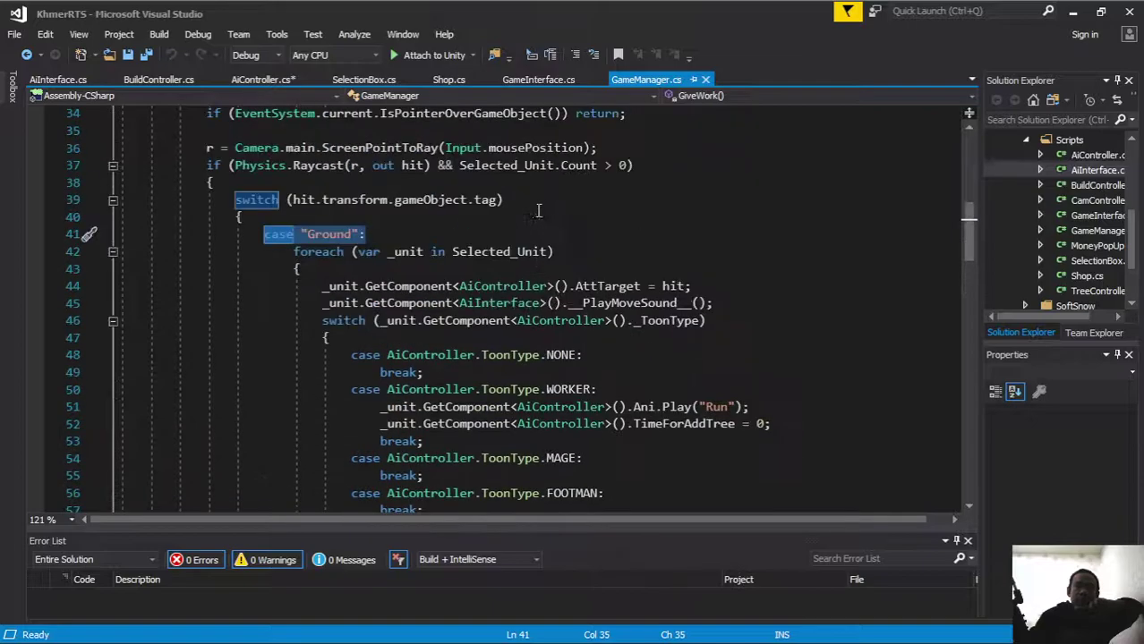
scroll(304, 247, "up", 2)
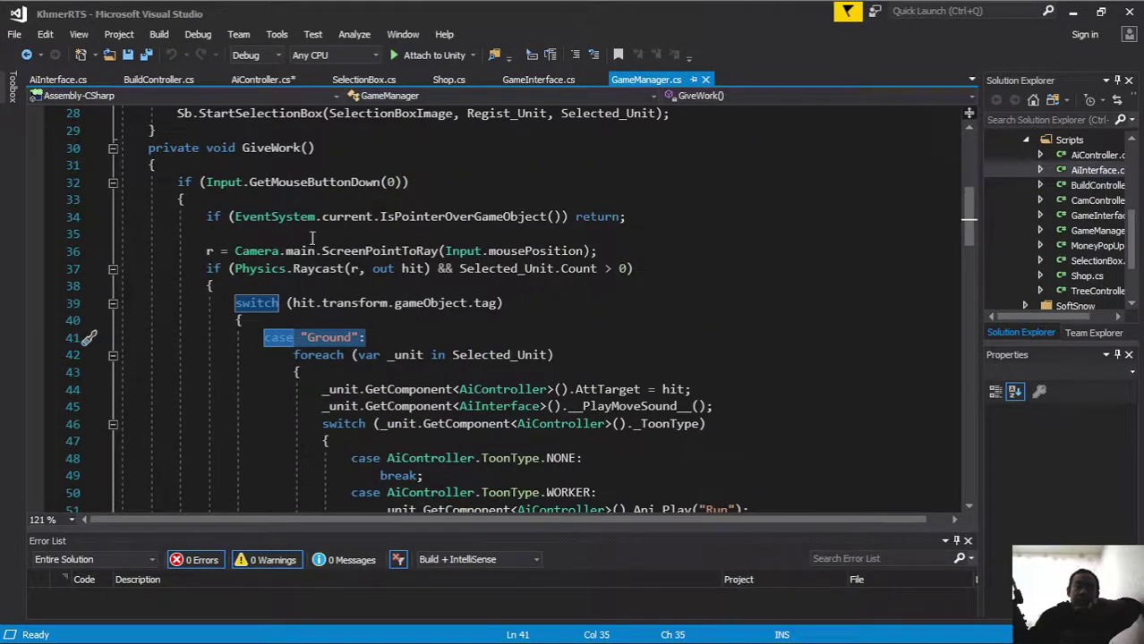
scroll(350, 269, "down", 2)
scroll(388, 247, "down", 2)
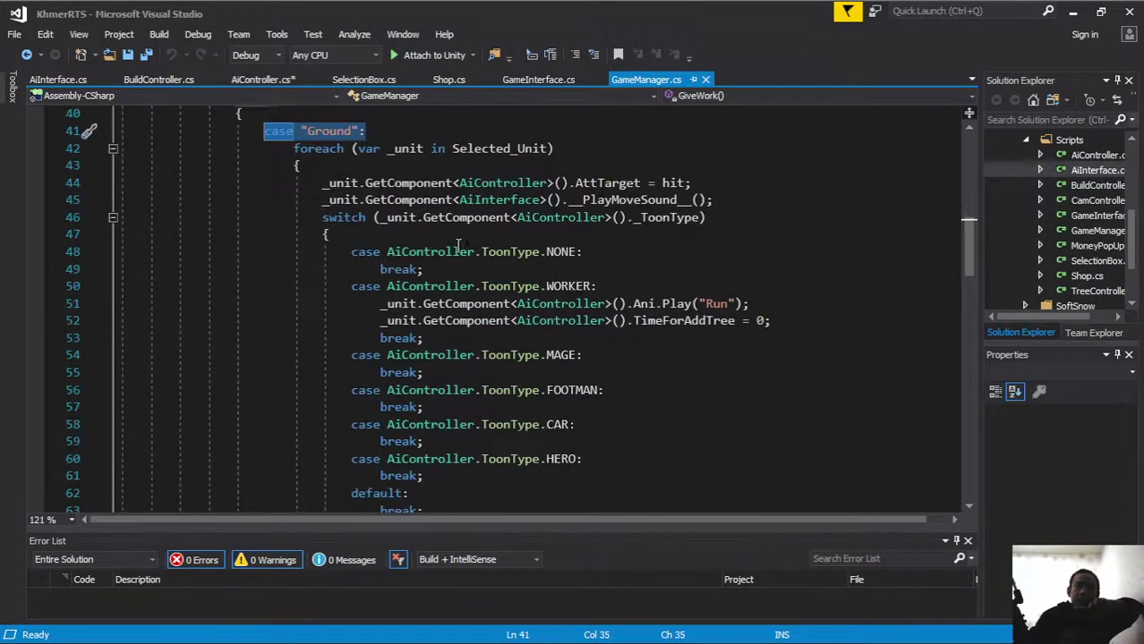
left_click(800, 318)
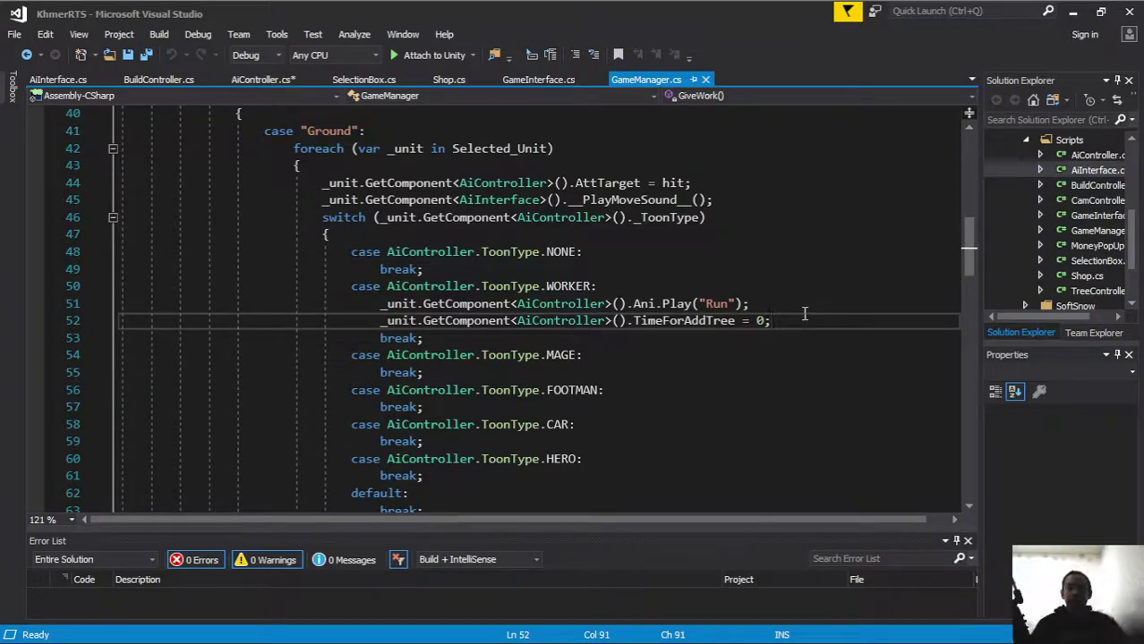
Add _unit.GetComponent<AiController>().Reset_Working(); below the Ground worker's TimeForAddTree reset.
key("Return")
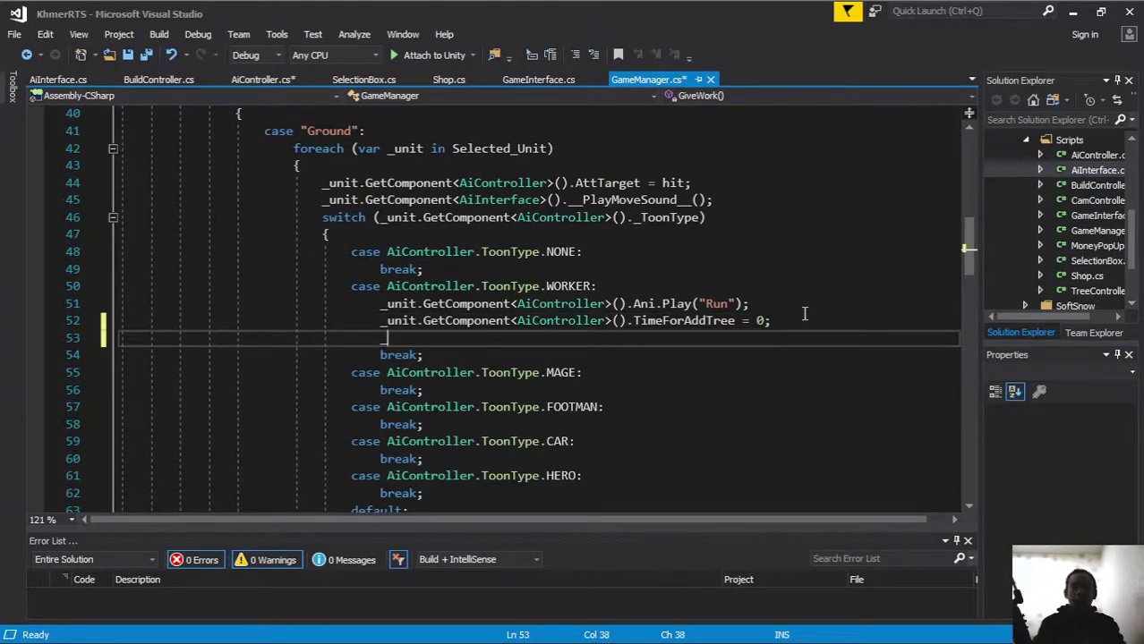
type("_unit.G")
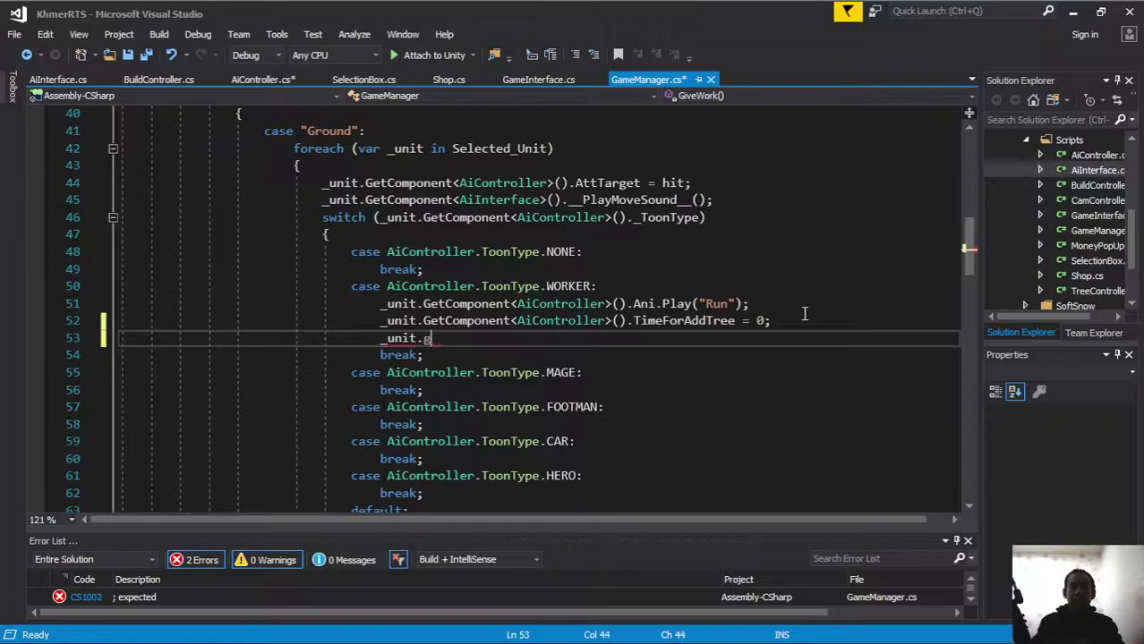
type("etComponent<")
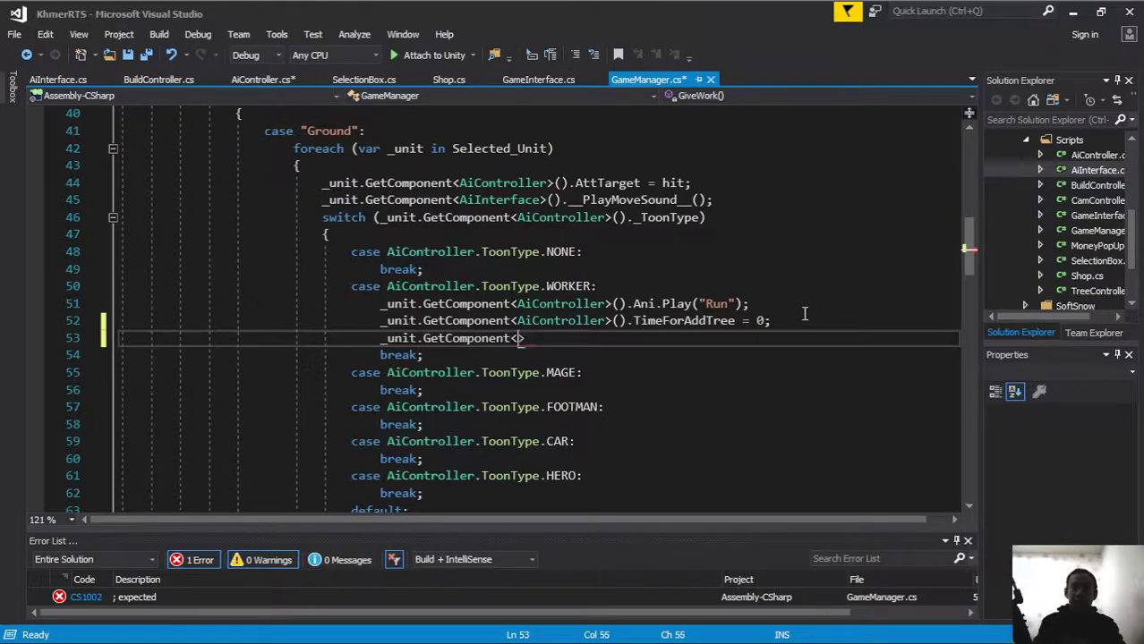
type("AiController>")
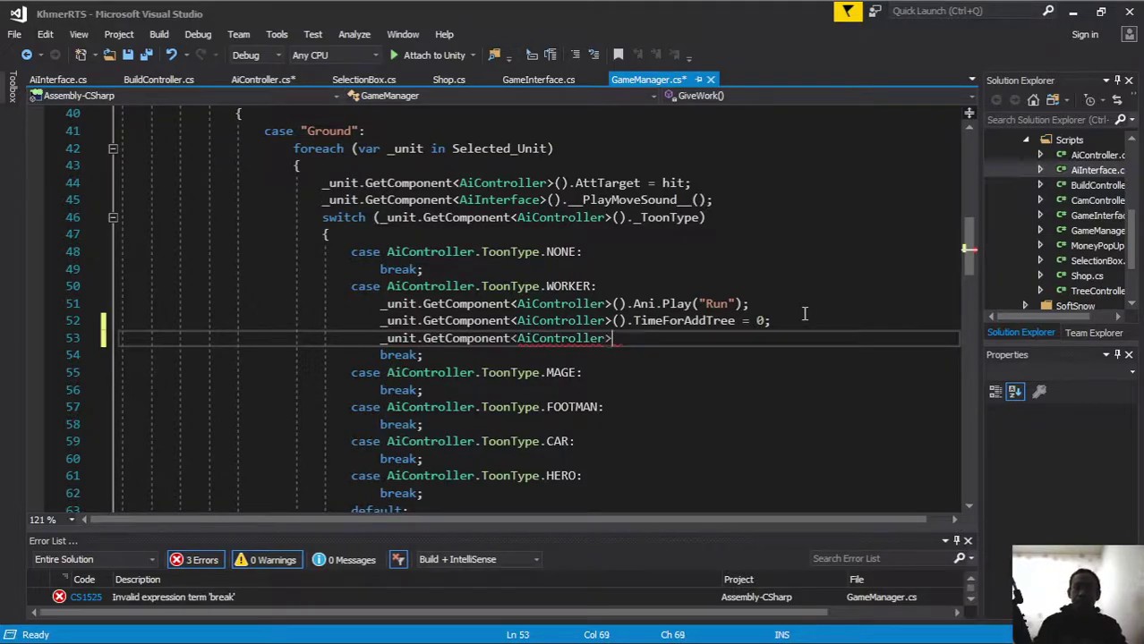
type("().")
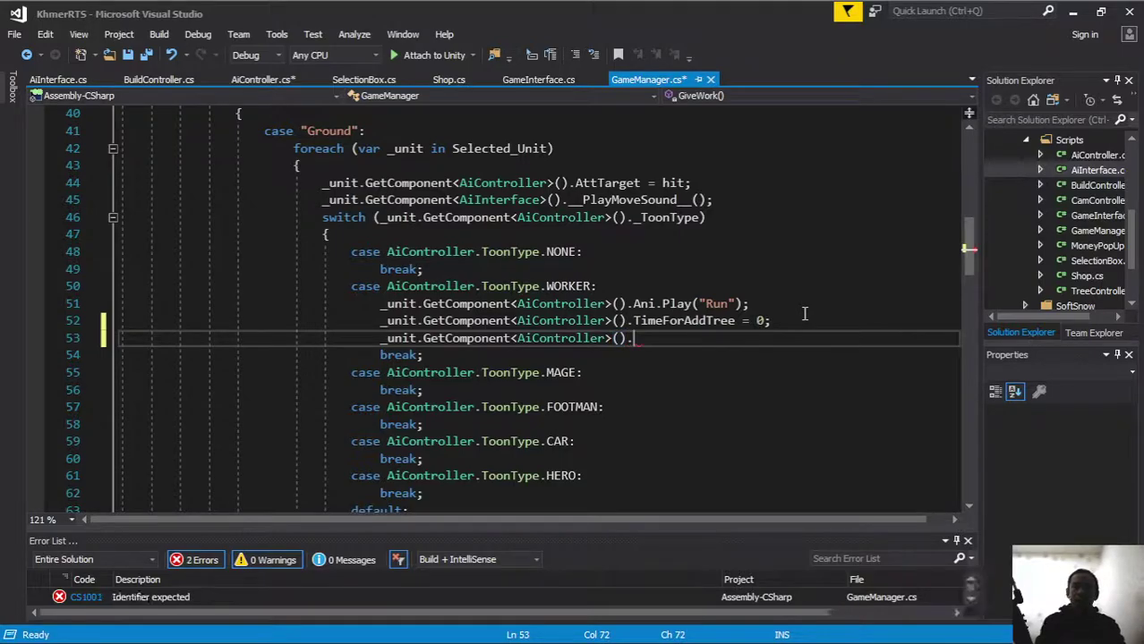
type("Rese")
type("t")
key("Tab")
type("();")
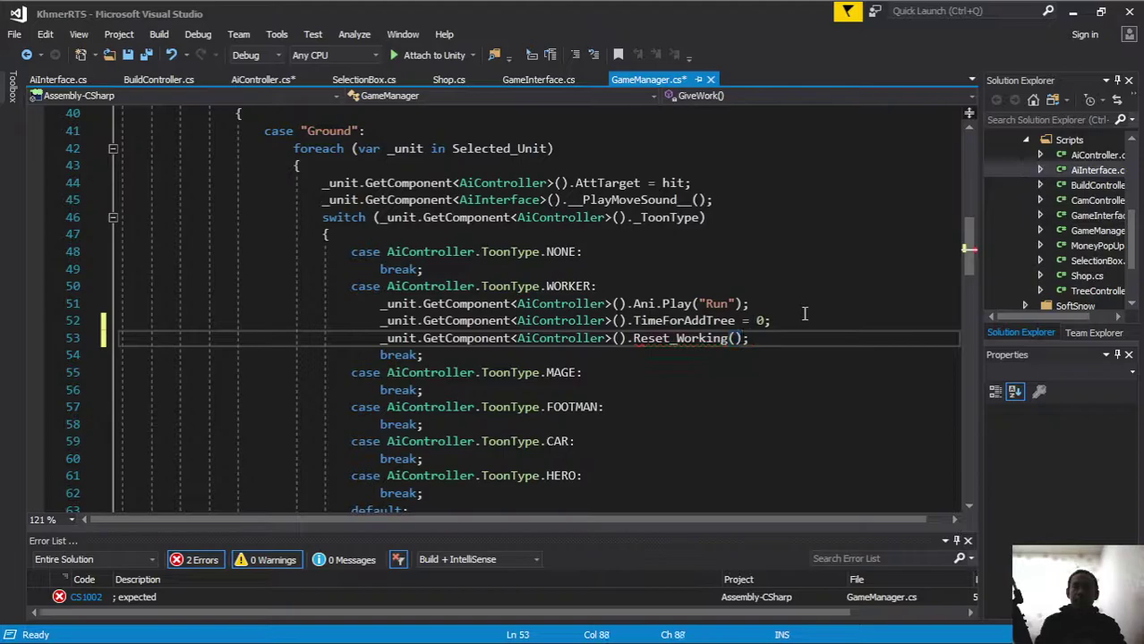
left_click_drag(767, 337, 383, 345)
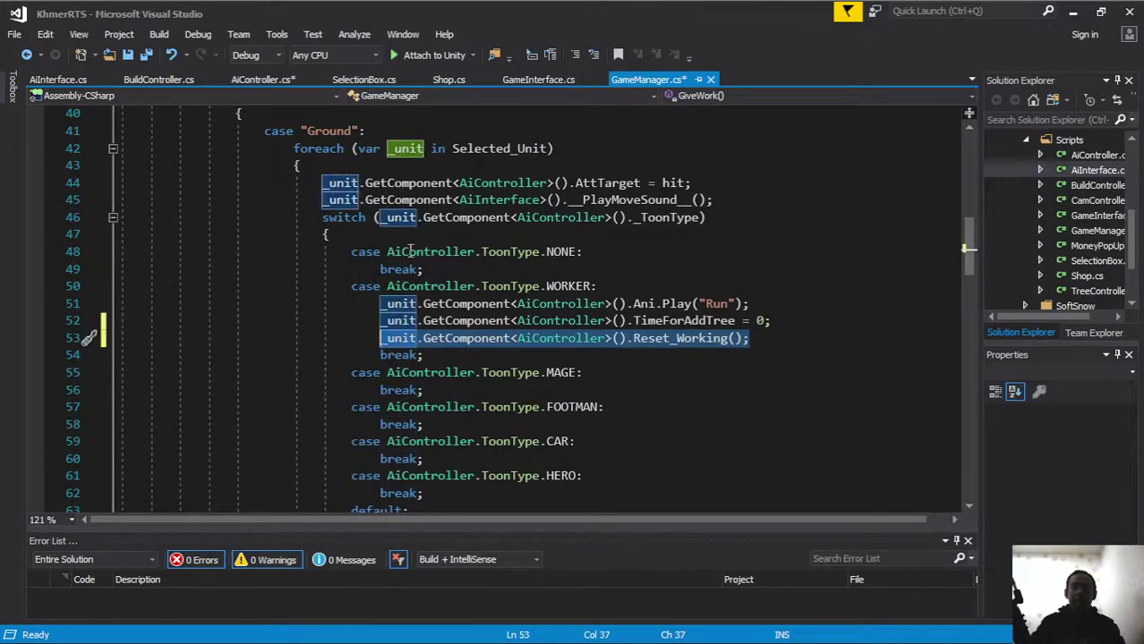
Move from the Ground case down to the Tree case label.
left_click(367, 131)
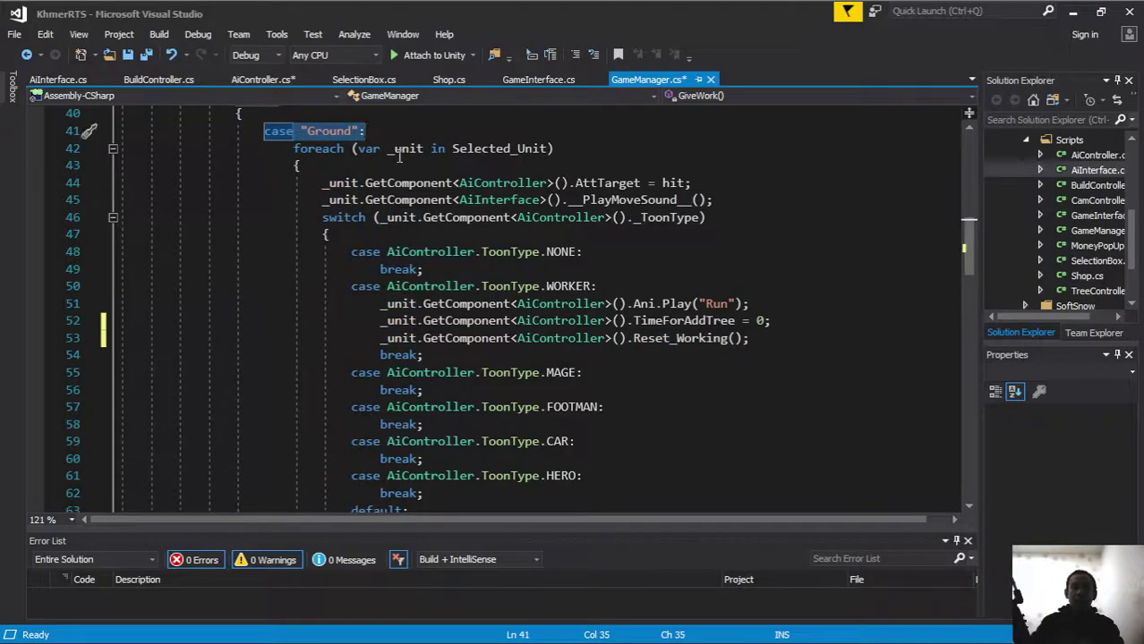
scroll(463, 223, "down", 6)
scroll(464, 223, "down", 1)
left_click_drag(290, 226, 394, 234)
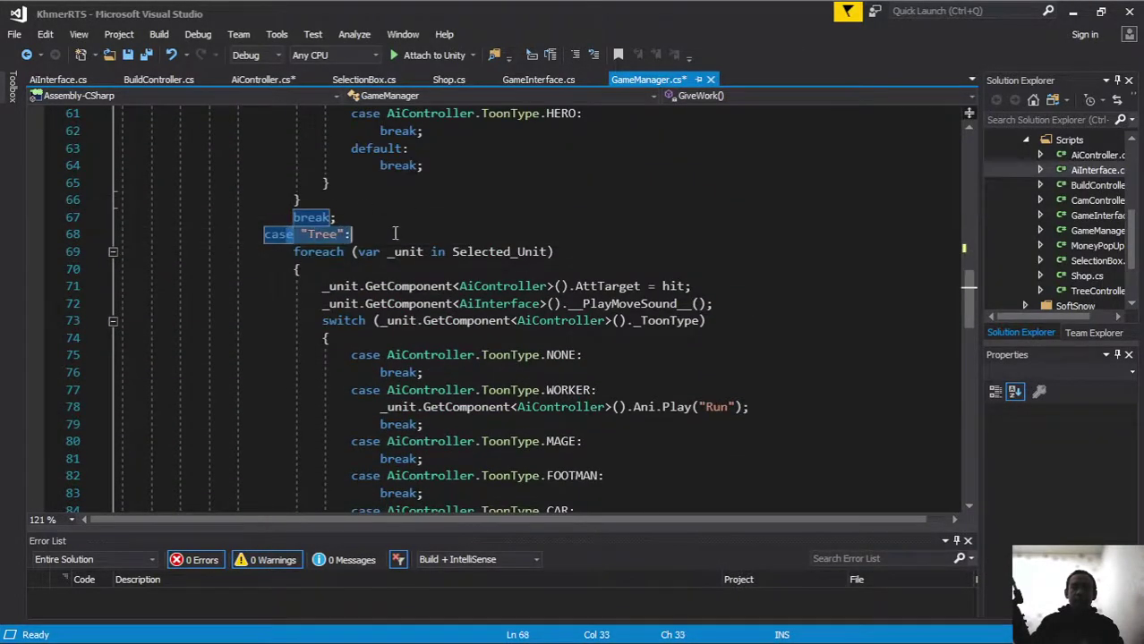
Paste the Reset_Working() call into the Tree case's worker branch after its Run call.
scroll(394, 234, "down", 3)
left_click(770, 251)
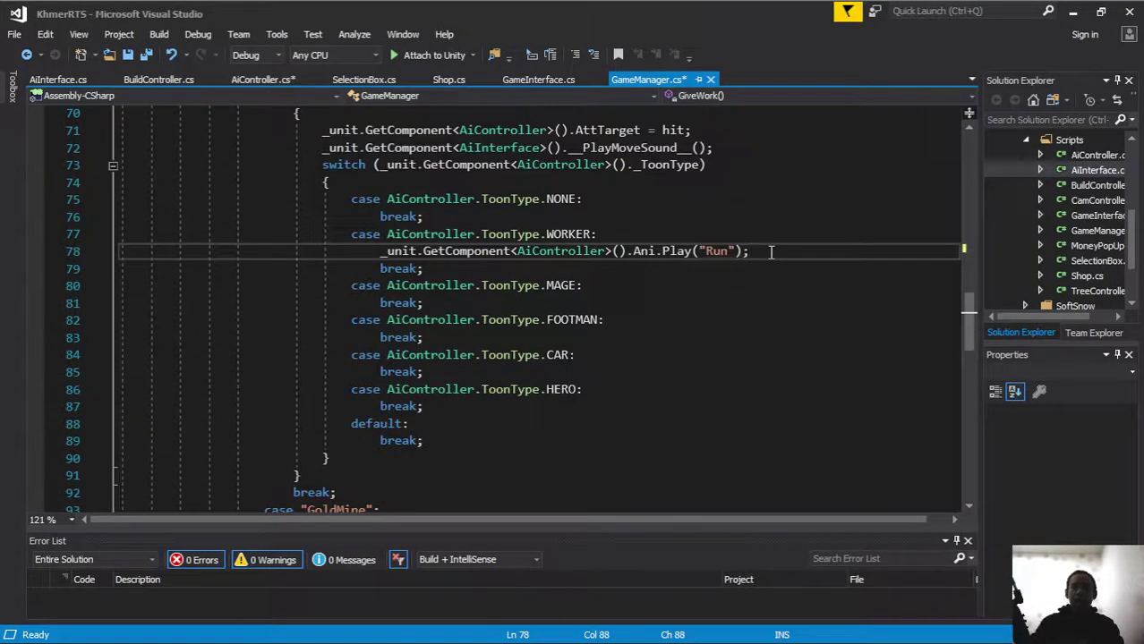
key("Return")
type("_unit.GetComponent<AiController>().Reset_Working();")
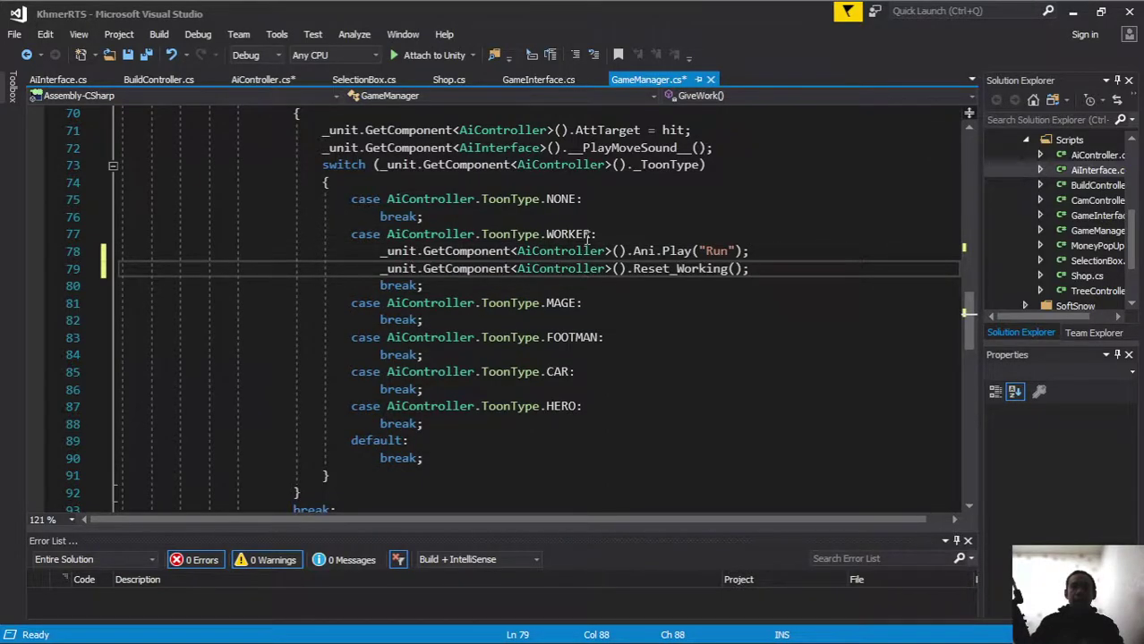
Paste the Reset_Working() call into the GoldMine worker branch after its TimeForAddTree line.
scroll(588, 237, "down", 3)
scroll(432, 222, "down", 3)
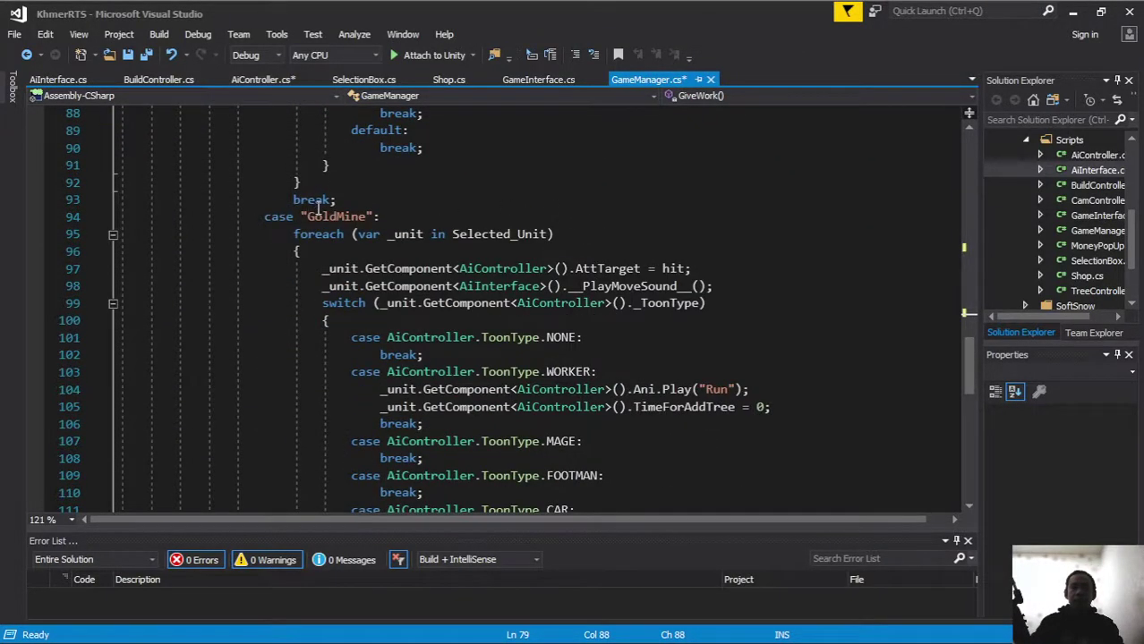
left_click(296, 217)
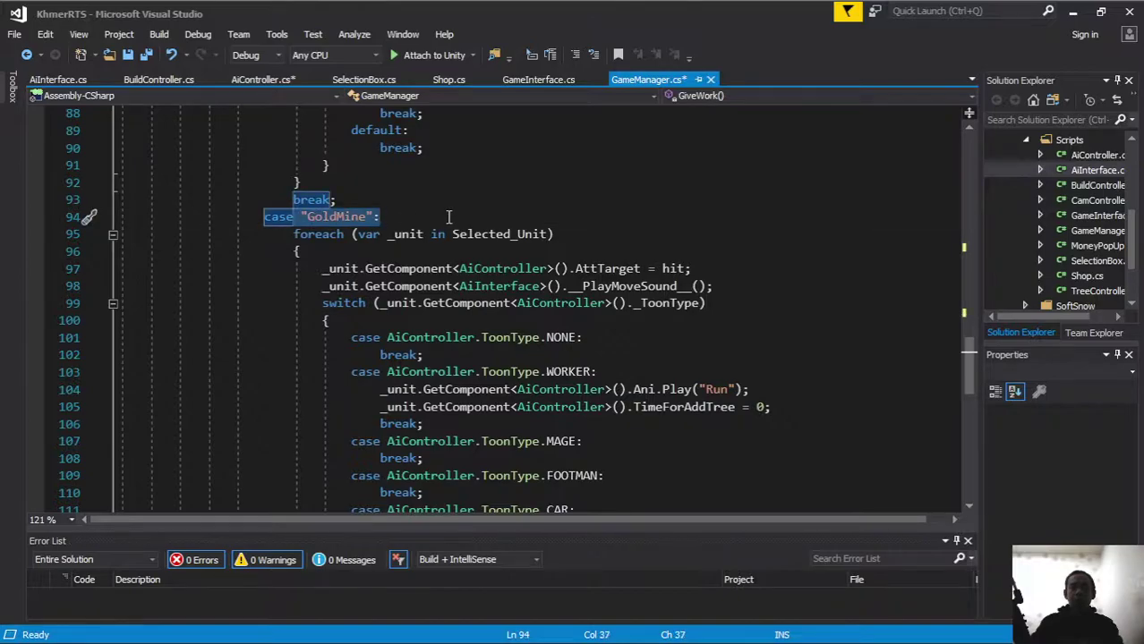
scroll(448, 269, "down", 2)
left_click(804, 306)
key("Return")
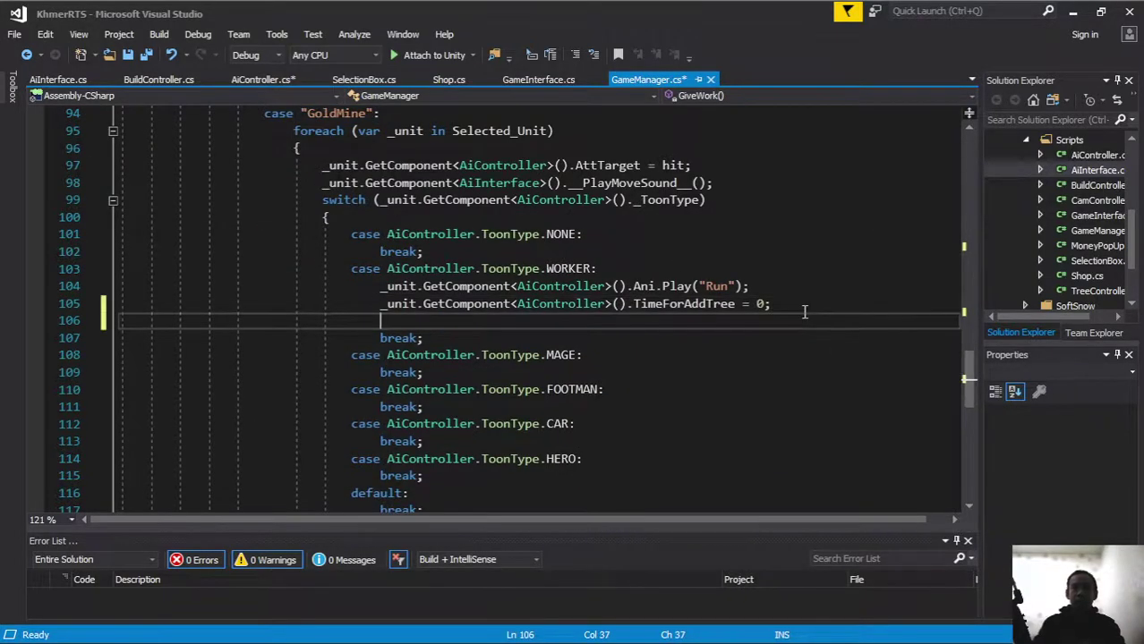
type("_unit.GetComponent<AiController>().Reset_Working();")
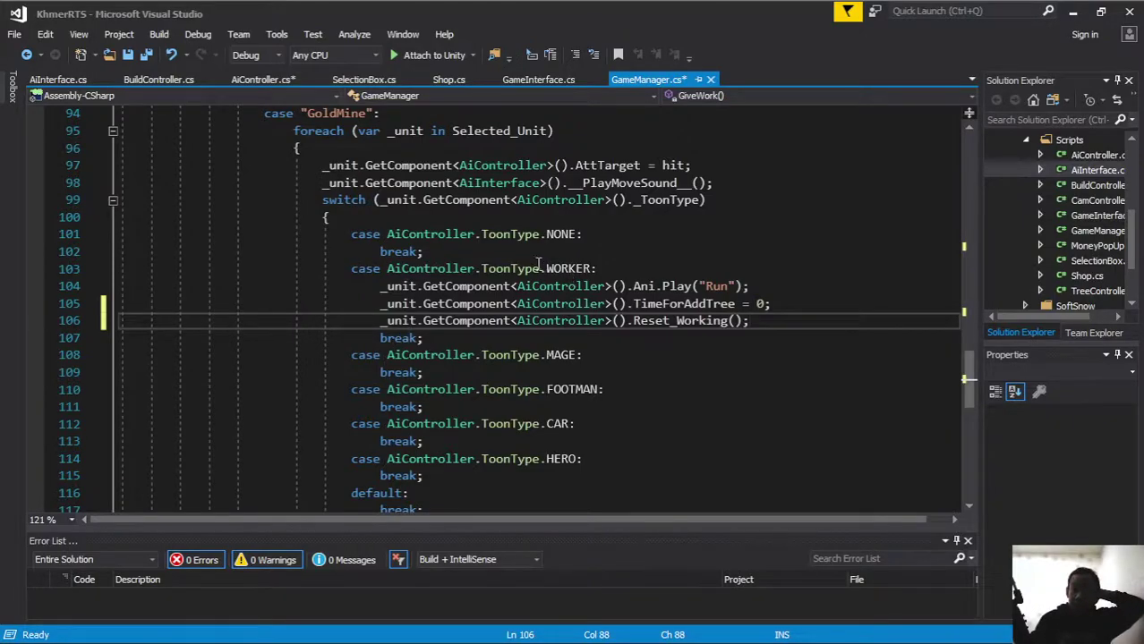
Review the Ground, Tree and GoldMine worker branches, then save GameManager.cs.
left_click_drag(541, 268, 597, 269)
scroll(673, 275, "up", 3)
scroll(671, 275, "up", 4)
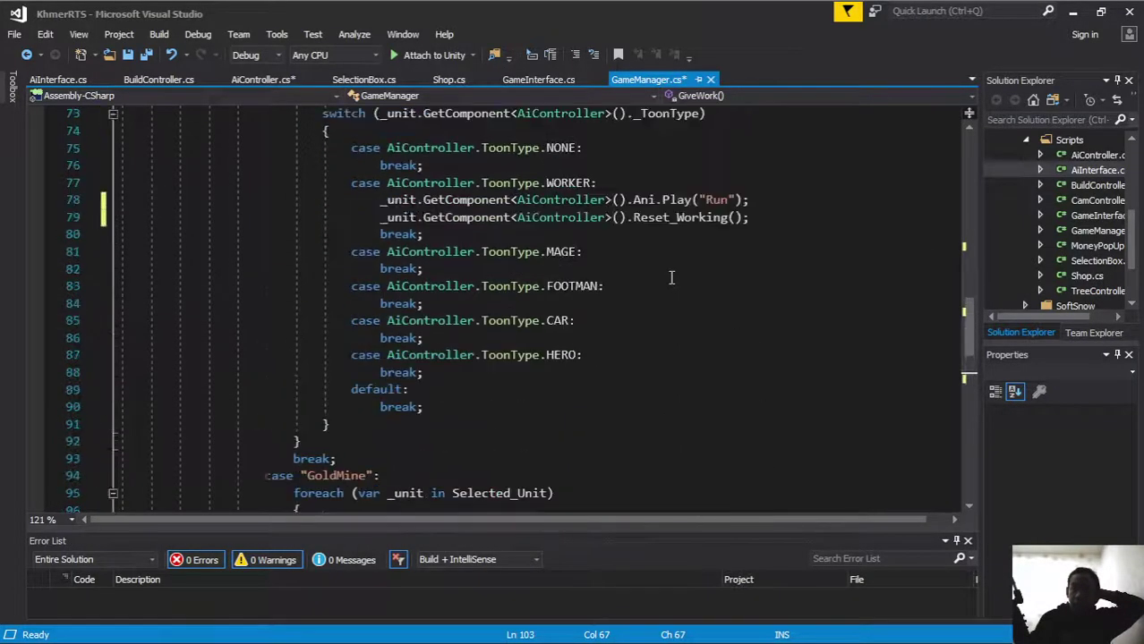
left_click_drag(512, 183, 598, 182)
scroll(614, 188, "up", 1)
scroll(374, 294, "down", 3)
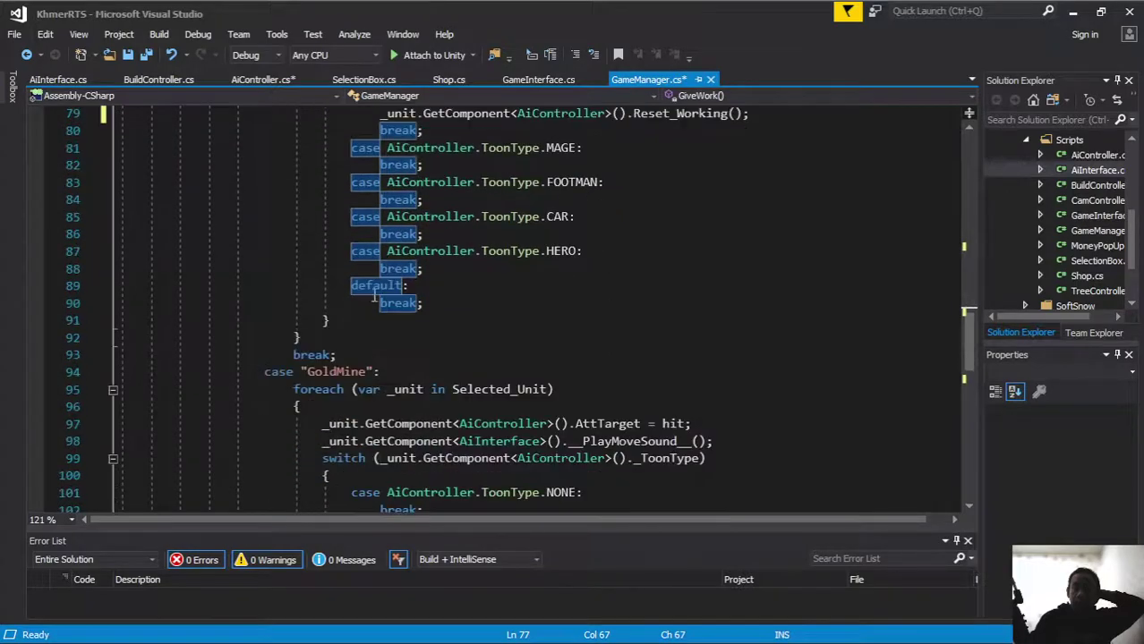
scroll(366, 367, "down", 5)
scroll(555, 268, "up", 5)
scroll(589, 297, "up", 5)
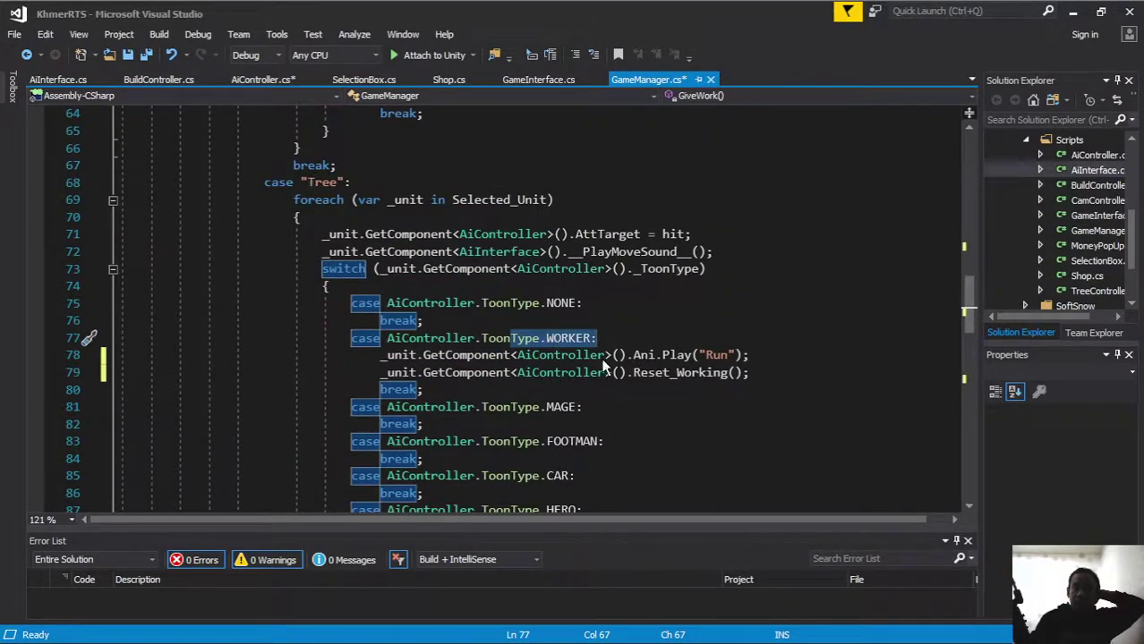
scroll(527, 288, "up", 7)
scroll(372, 224, "up", 2)
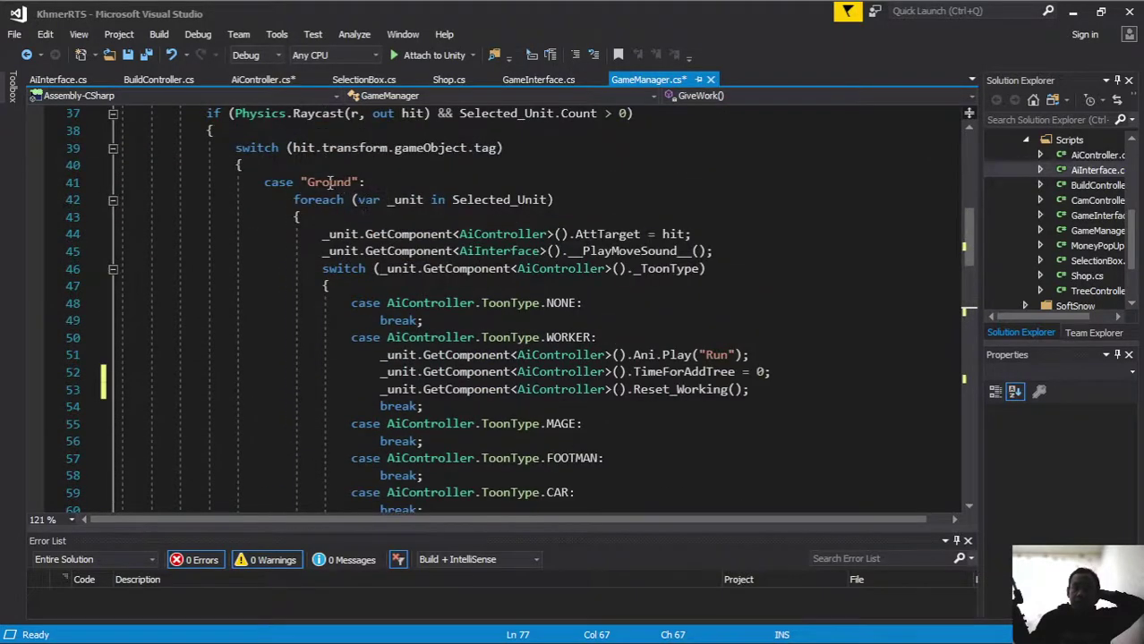
left_click_drag(302, 182, 366, 182)
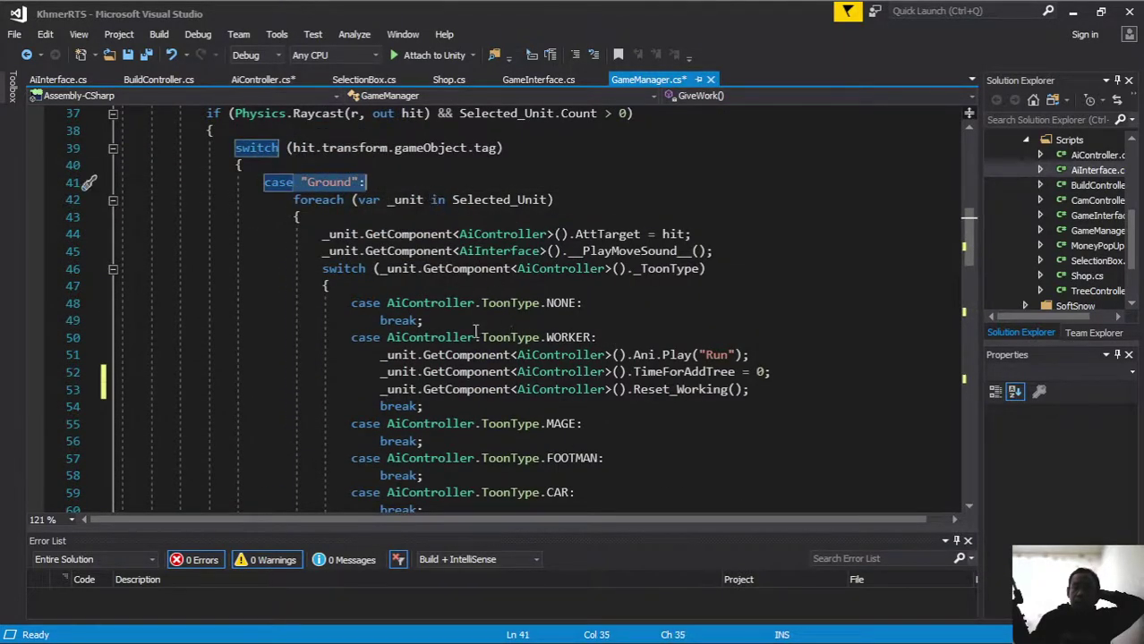
left_click_drag(475, 331, 750, 389)
scroll(597, 328, "down", 1)
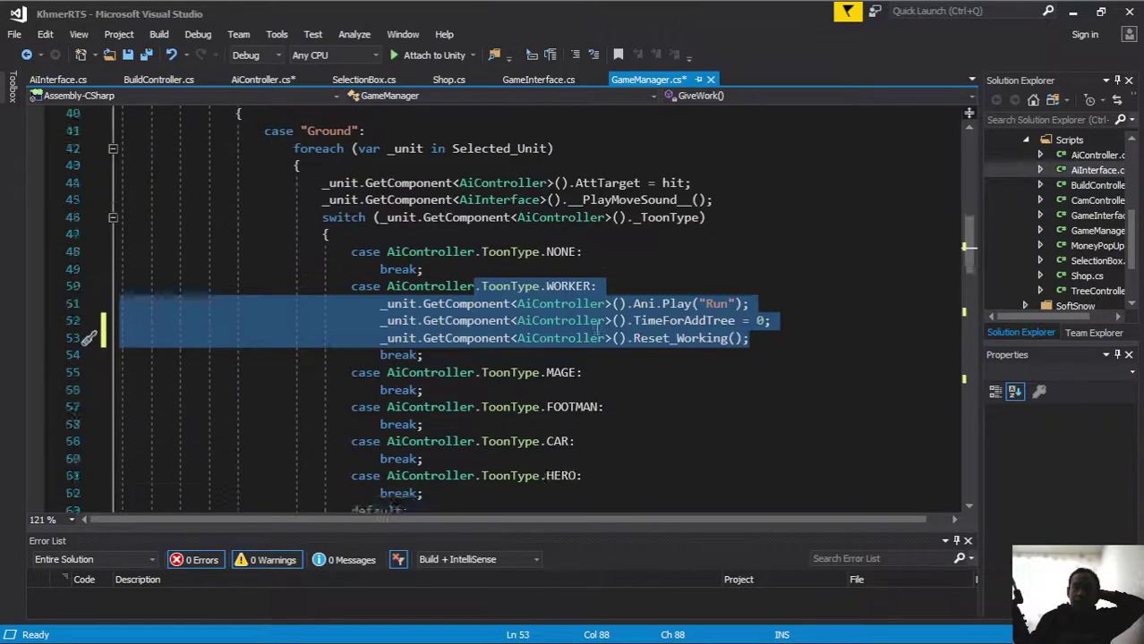
scroll(597, 328, "down", 4)
scroll(597, 329, "down", 4)
scroll(597, 328, "down", 2)
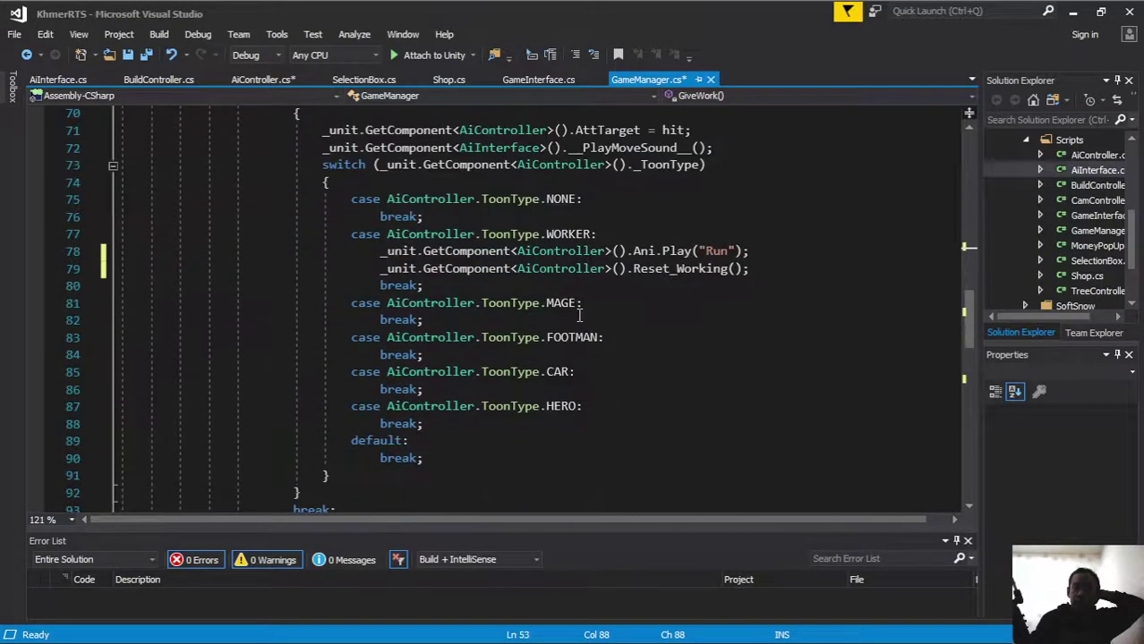
left_click(147, 54)
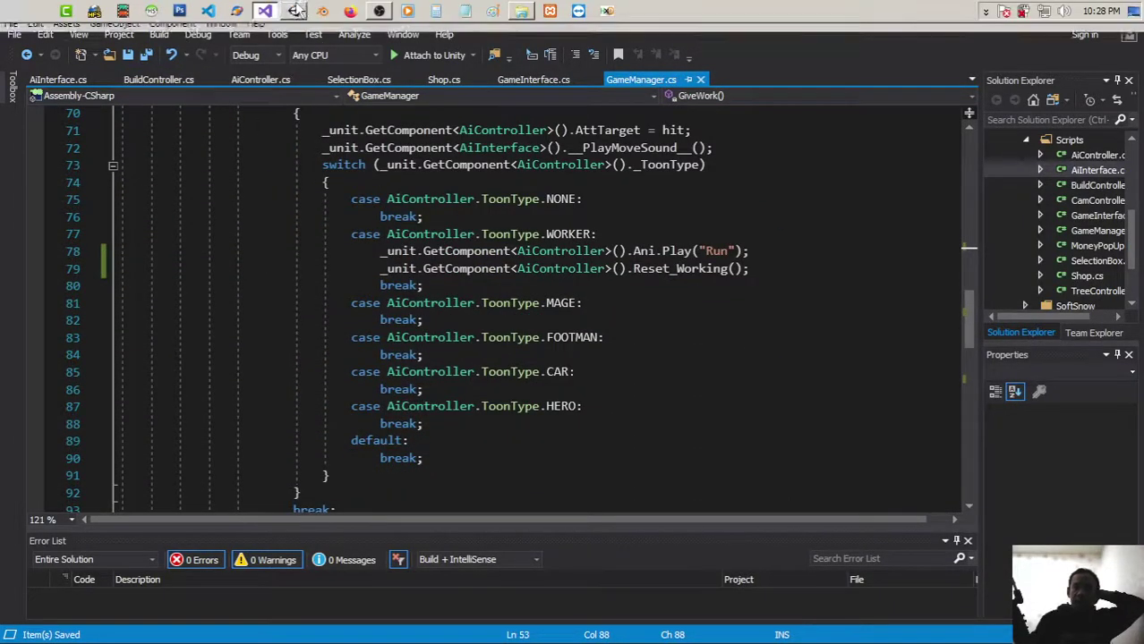
In Unity play mode, build a Smithy beside the worker.
left_click(296, 10)
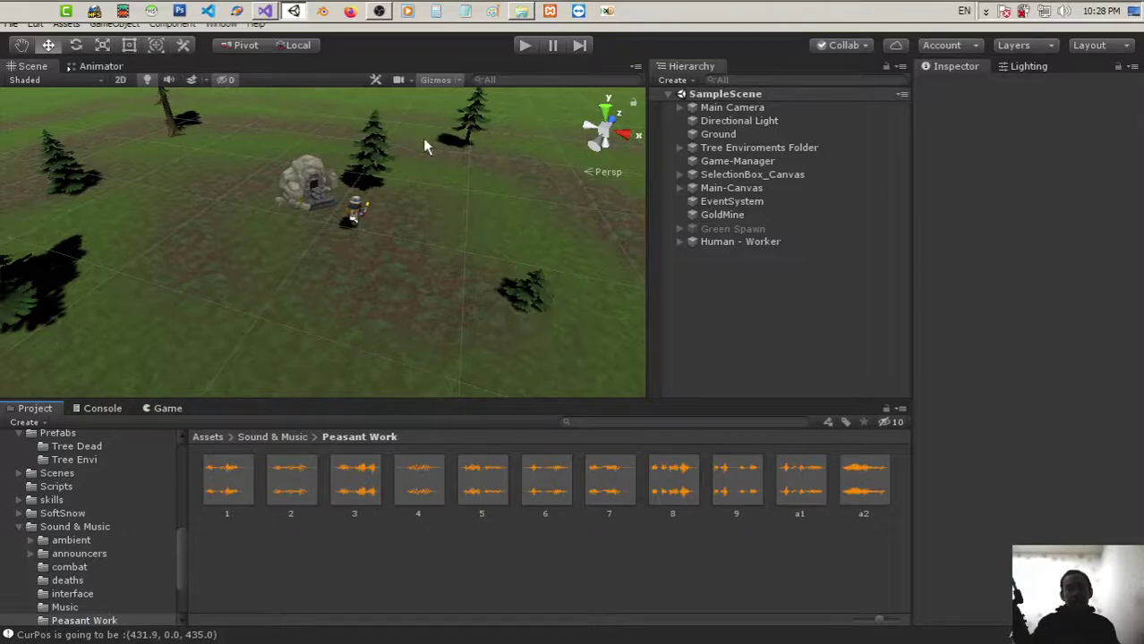
left_click(523, 46)
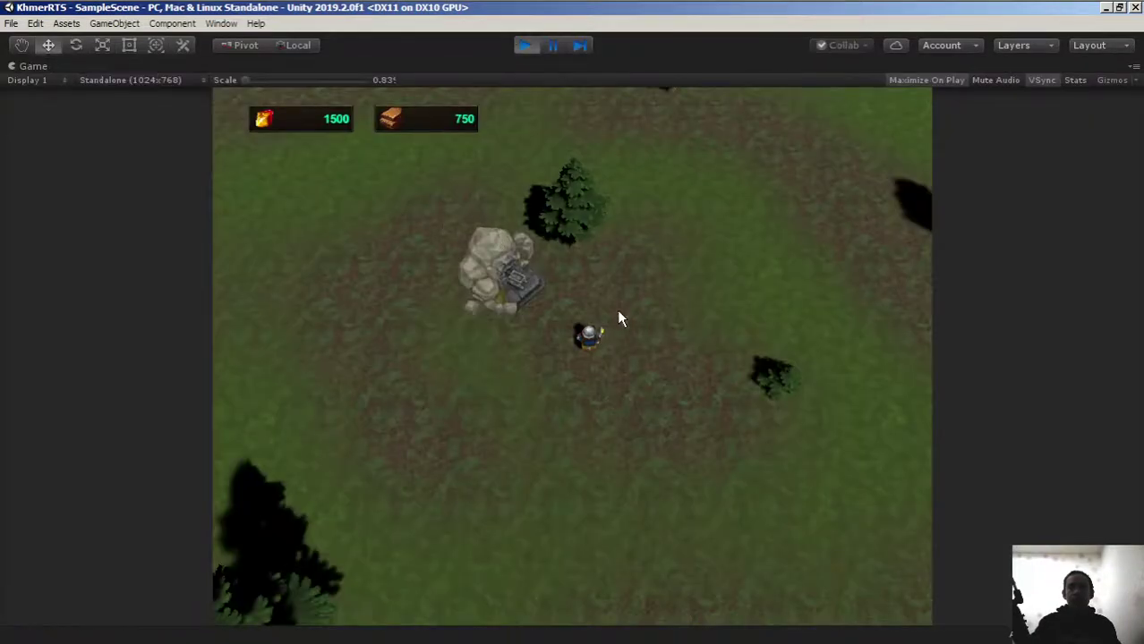
left_click(606, 338)
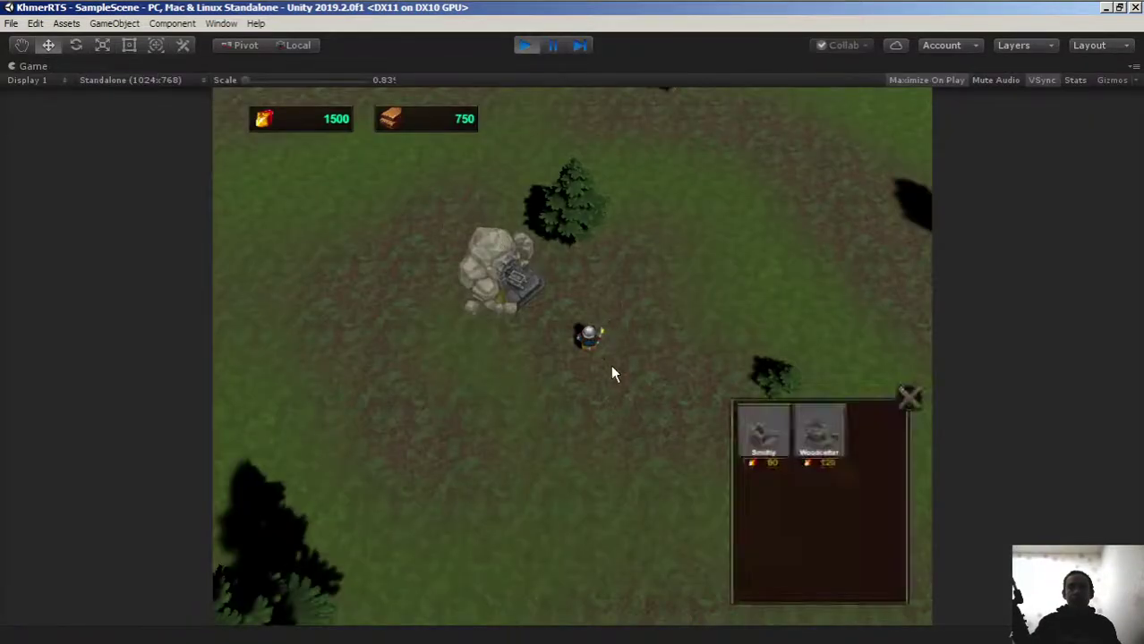
left_click(757, 445)
left_click(431, 422)
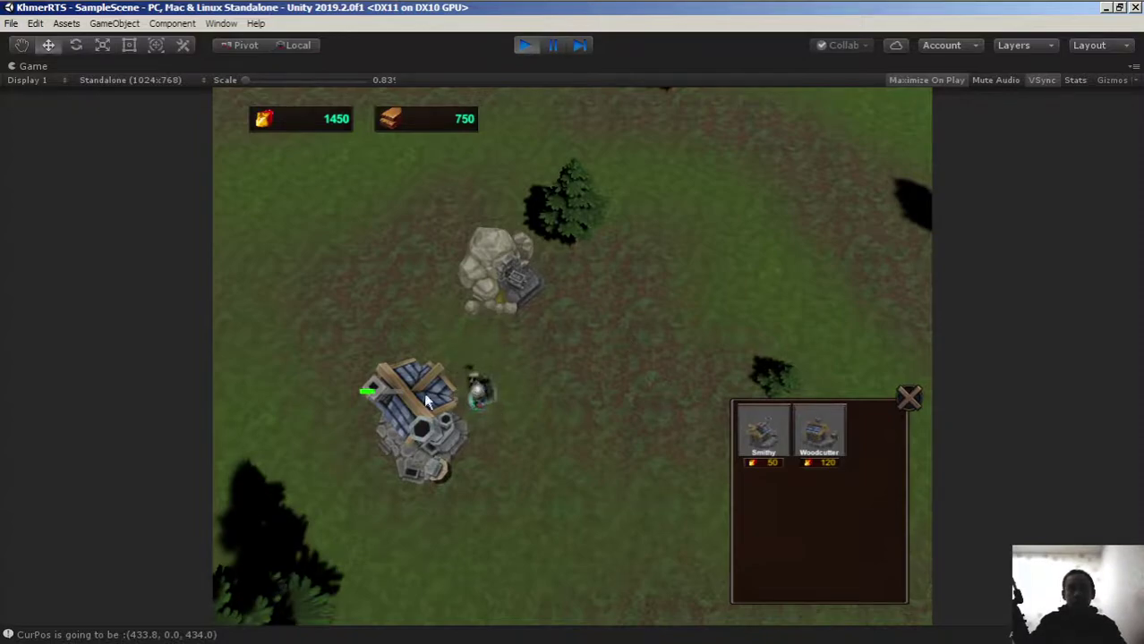
Order the worker to the gold mine, open ground, back by the Smithy, then toward a tree.
right_click(503, 288)
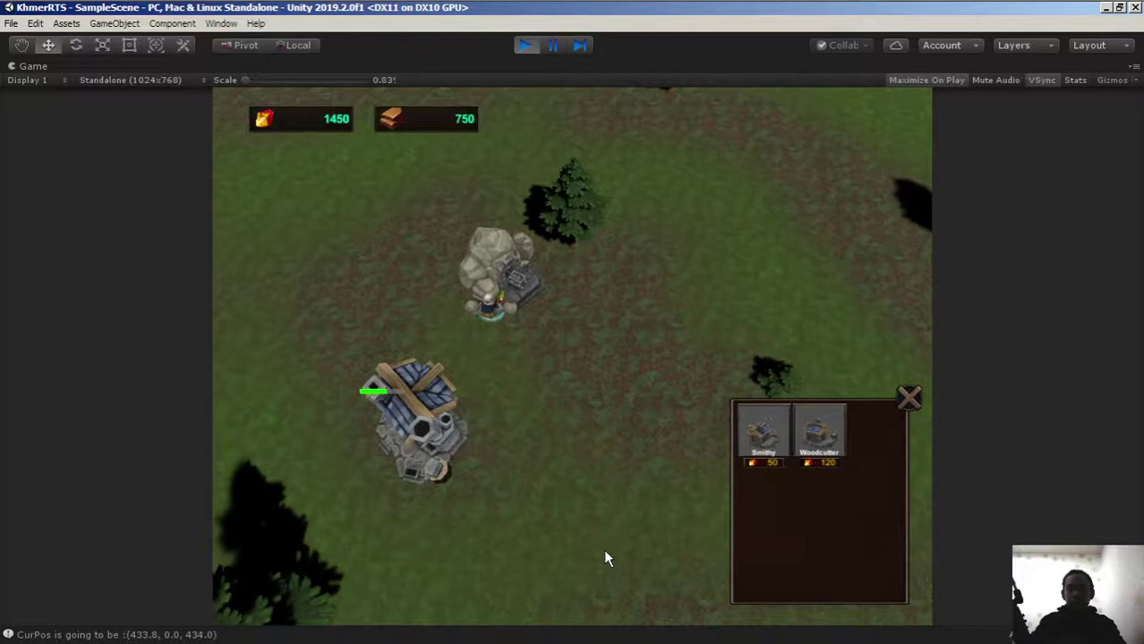
right_click(564, 345)
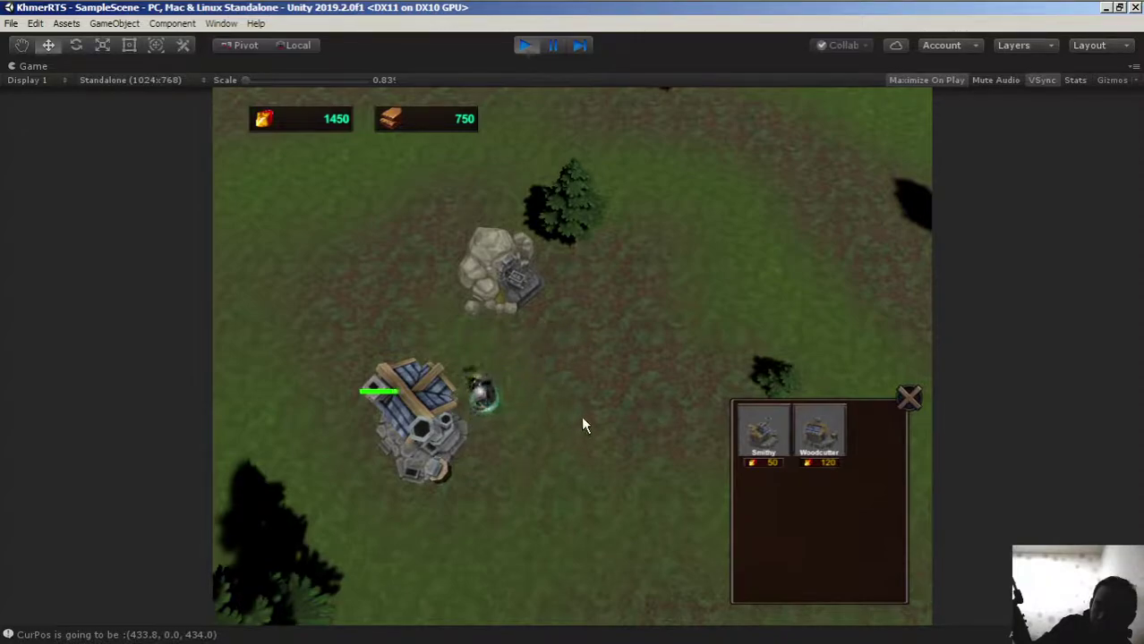
right_click(608, 342)
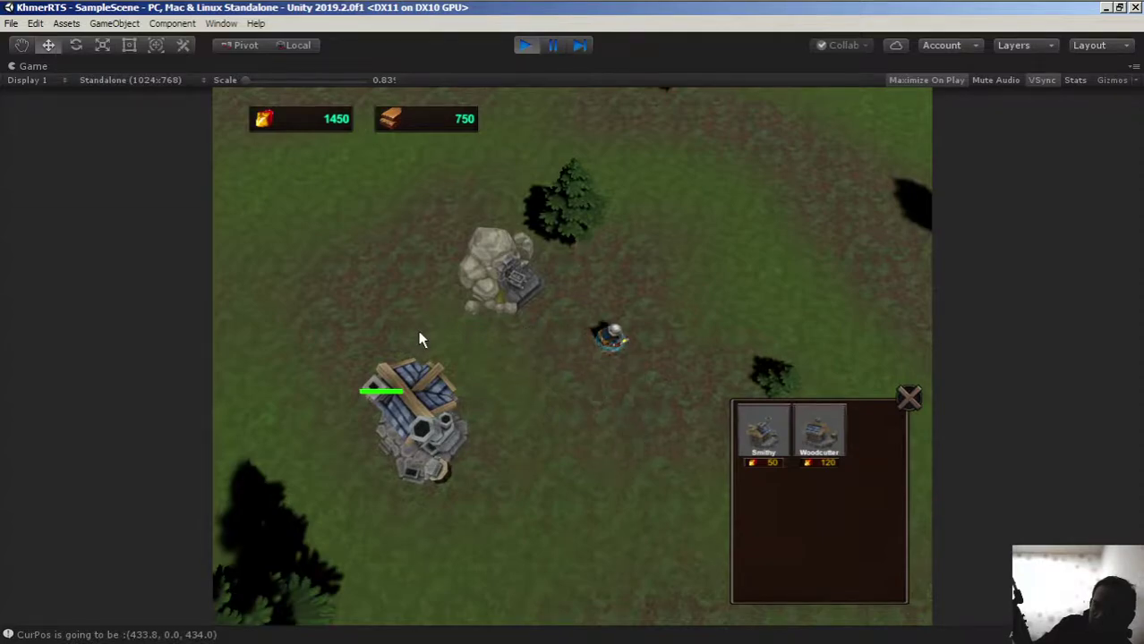
right_click(477, 424)
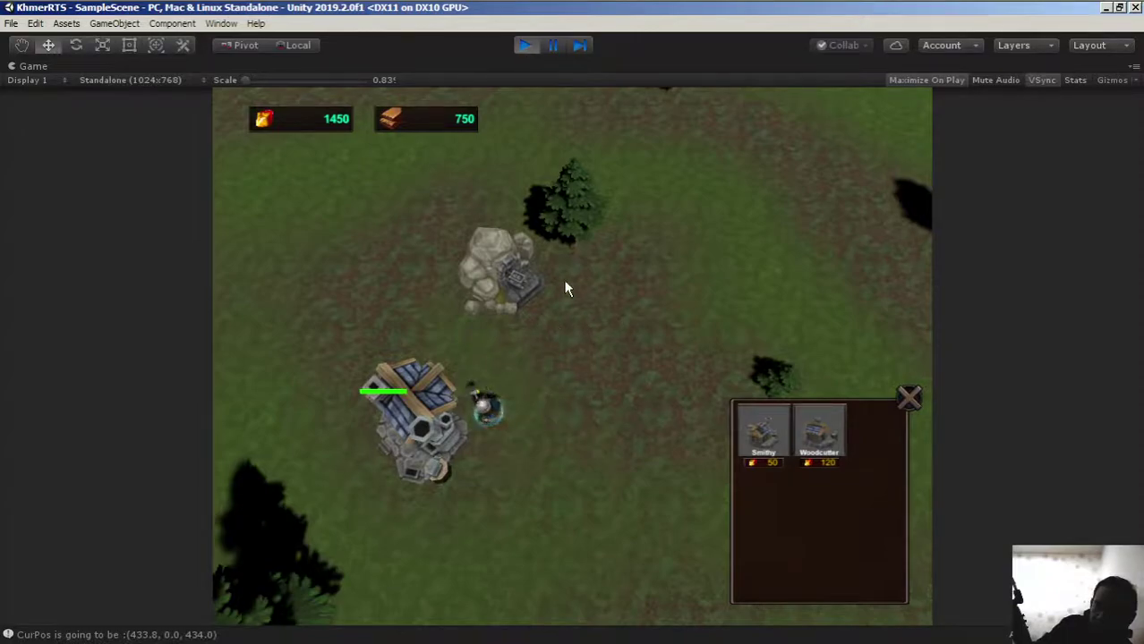
right_click(569, 223)
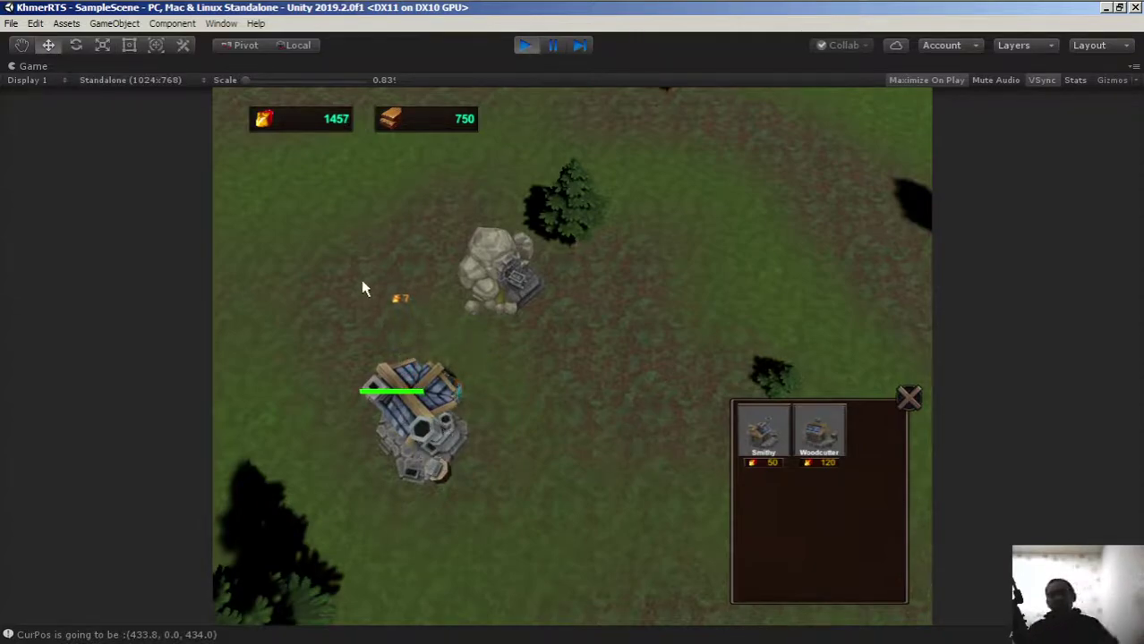
Stop play mode and review the Ground, Tree and GoldMine worker cases in GameManager.cs's GiveWork.
left_click(527, 45)
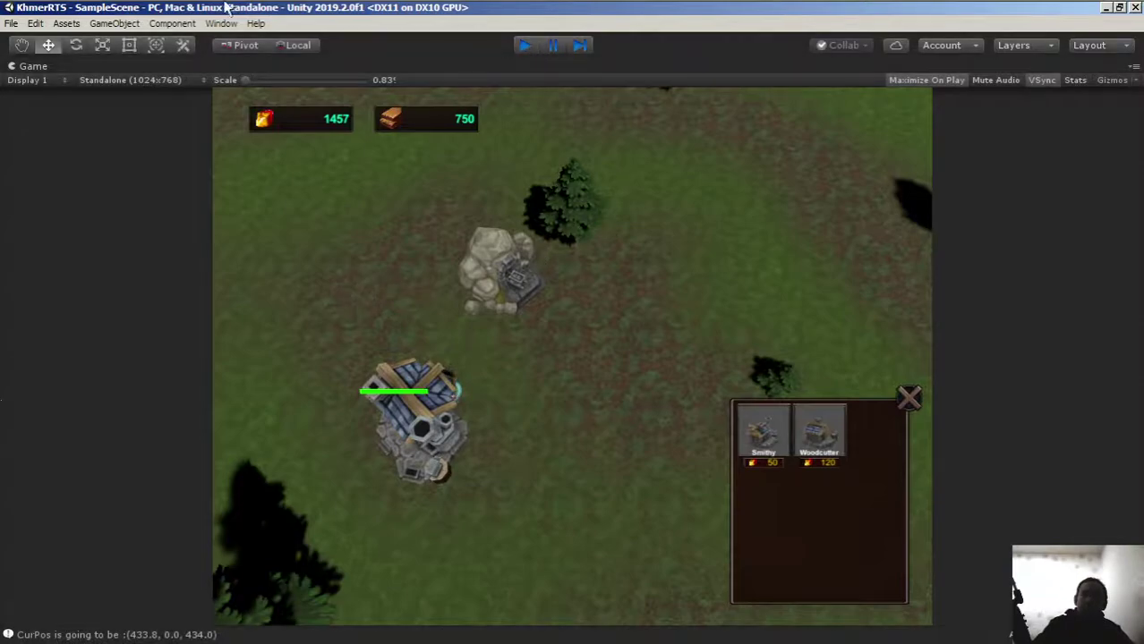
left_click(264, 10)
scroll(694, 215, "down", 3)
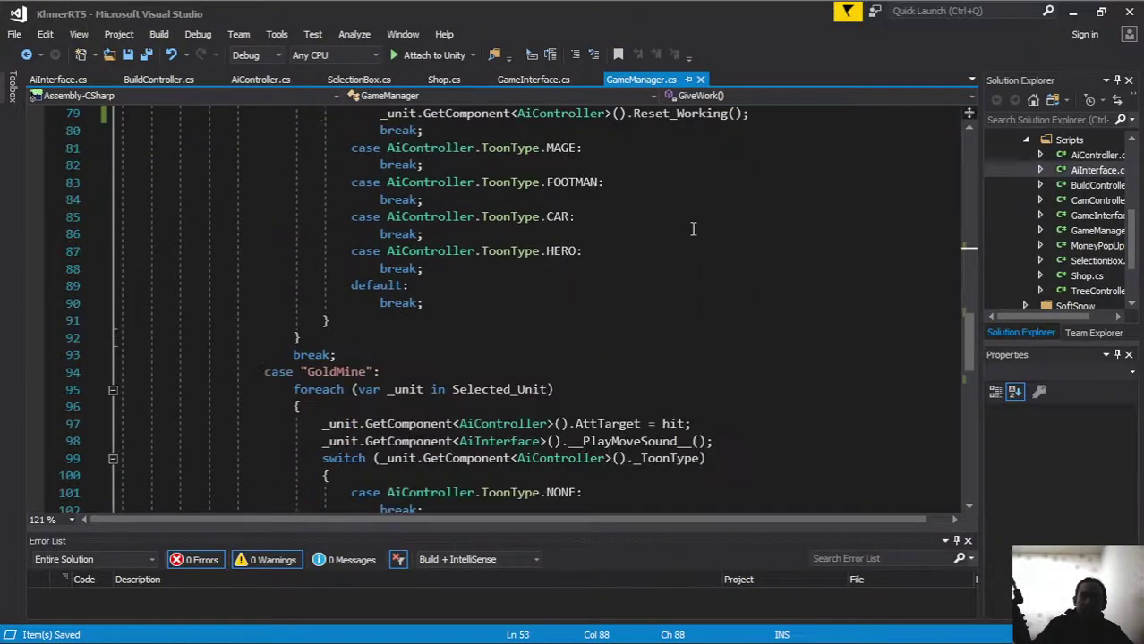
scroll(691, 216, "down", 4)
scroll(689, 219, "down", 3)
scroll(687, 218, "down", 2)
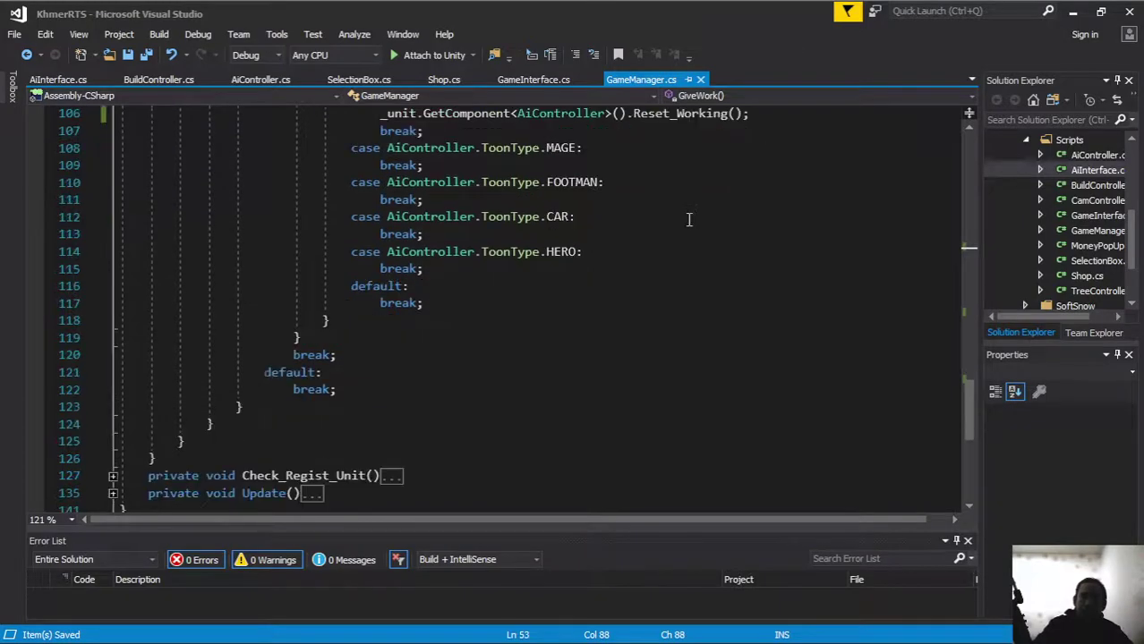
scroll(685, 217, "down", 4)
scroll(685, 217, "up", 7)
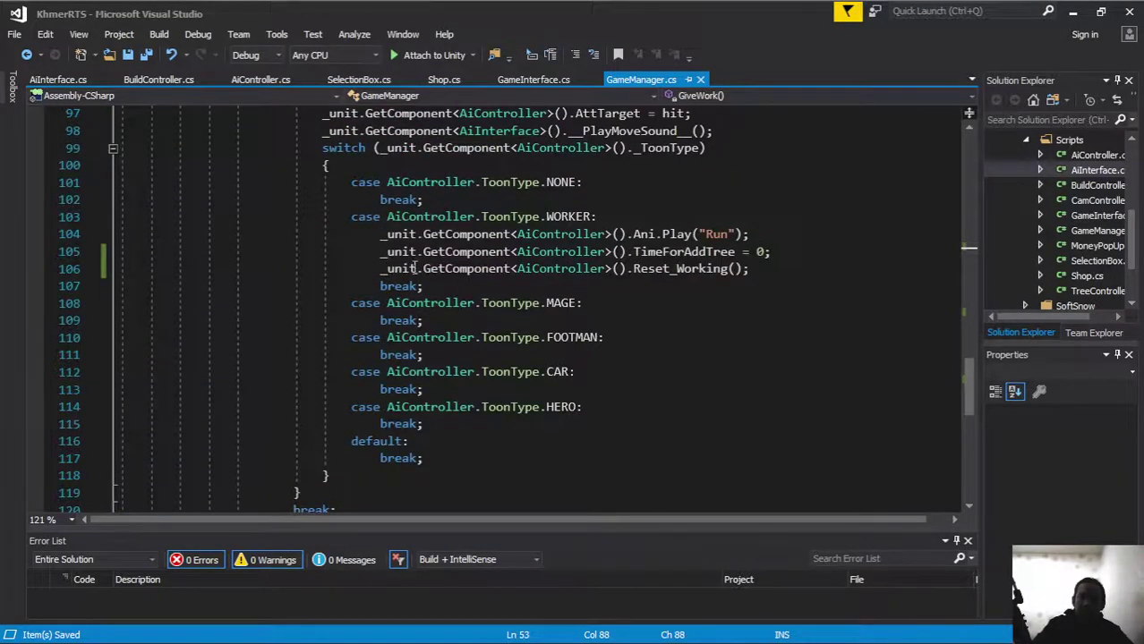
scroll(626, 255, "up", 3)
scroll(555, 247, "up", 4)
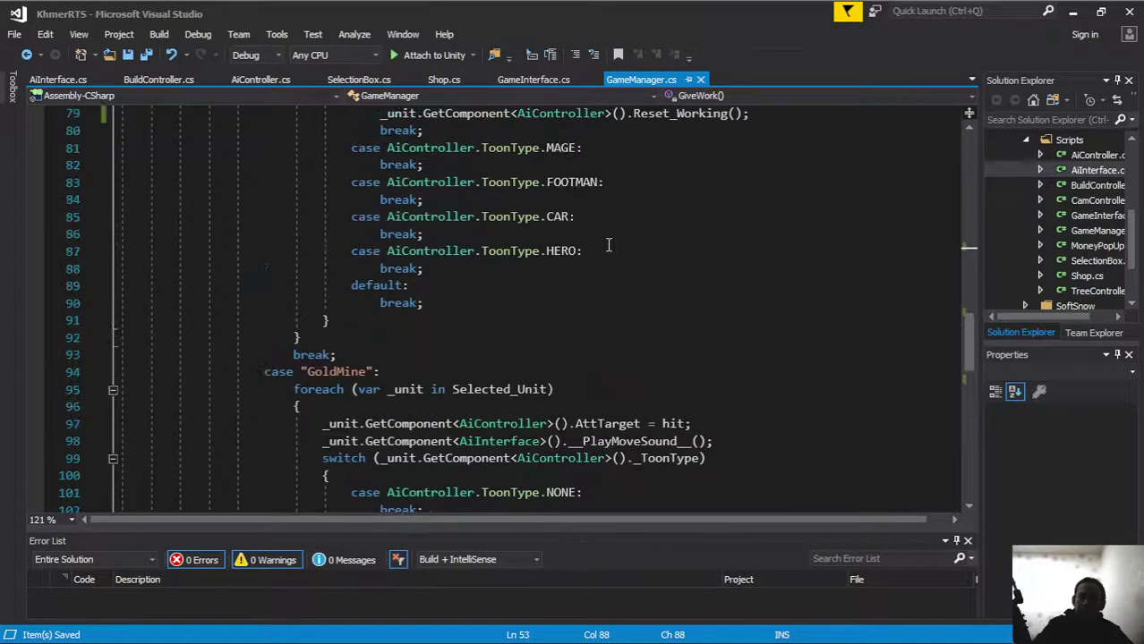
scroll(447, 255, "up", 3)
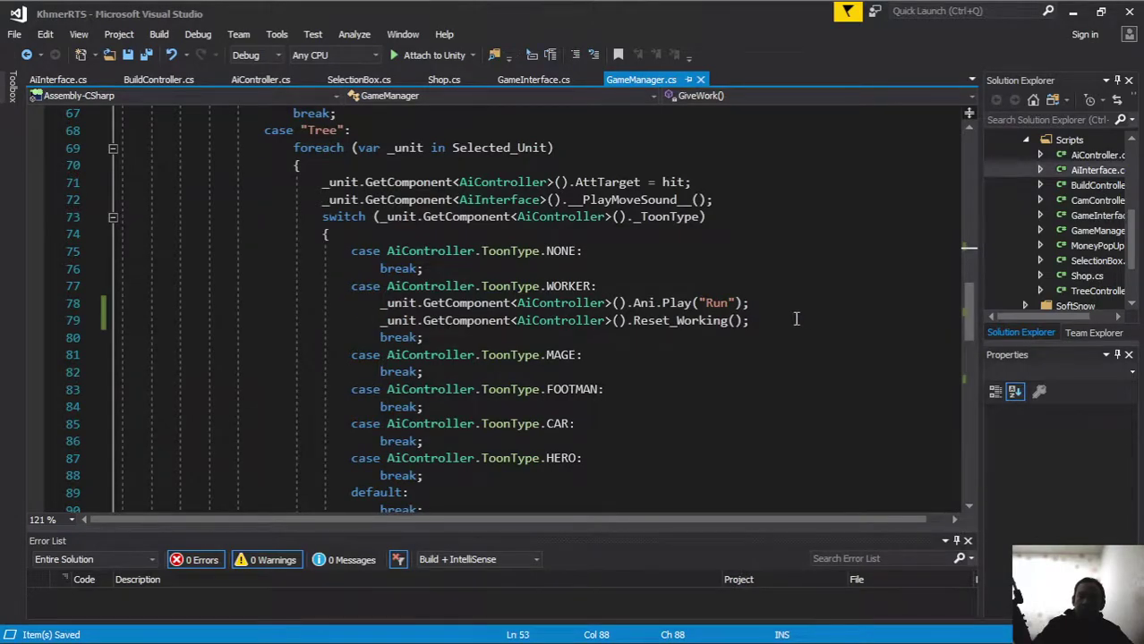
scroll(795, 320, "up", 3)
scroll(770, 313, "up", 2)
scroll(747, 309, "up", 3)
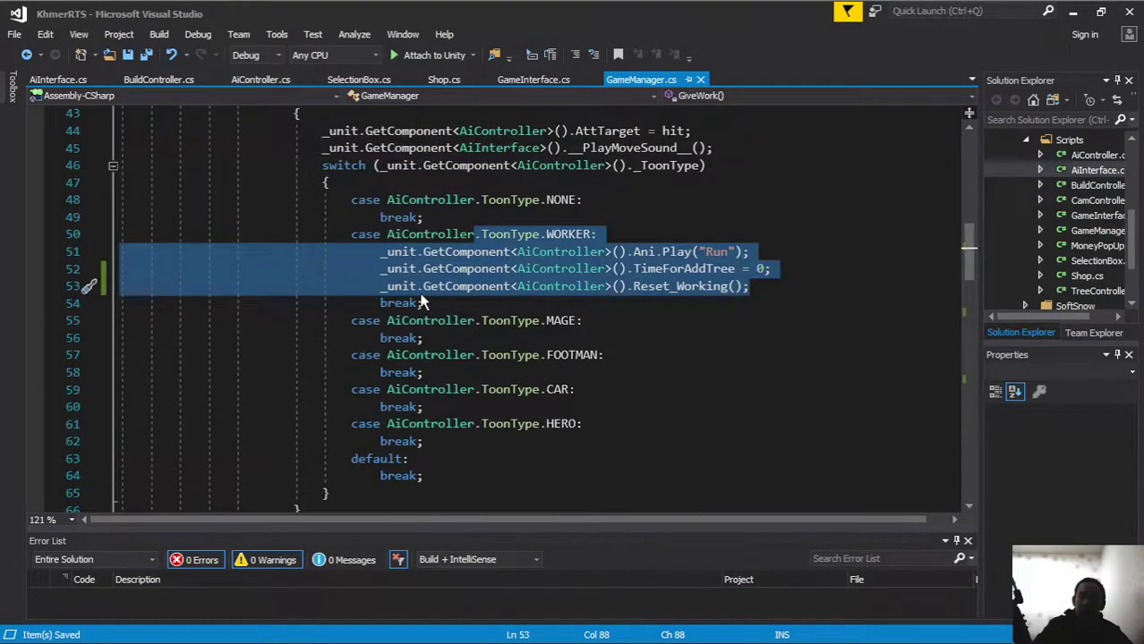
scroll(715, 302, "up", 2)
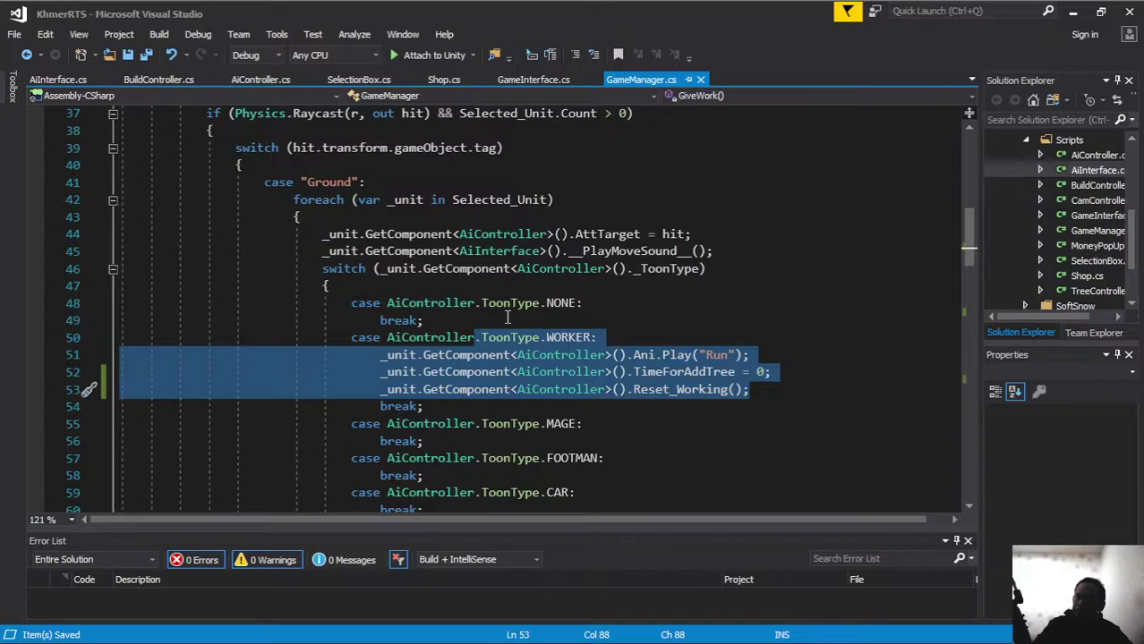
Insert a blank line after __PlayMoveSound__() in the Ground, Tree and GoldMine cases.
left_click(779, 250)
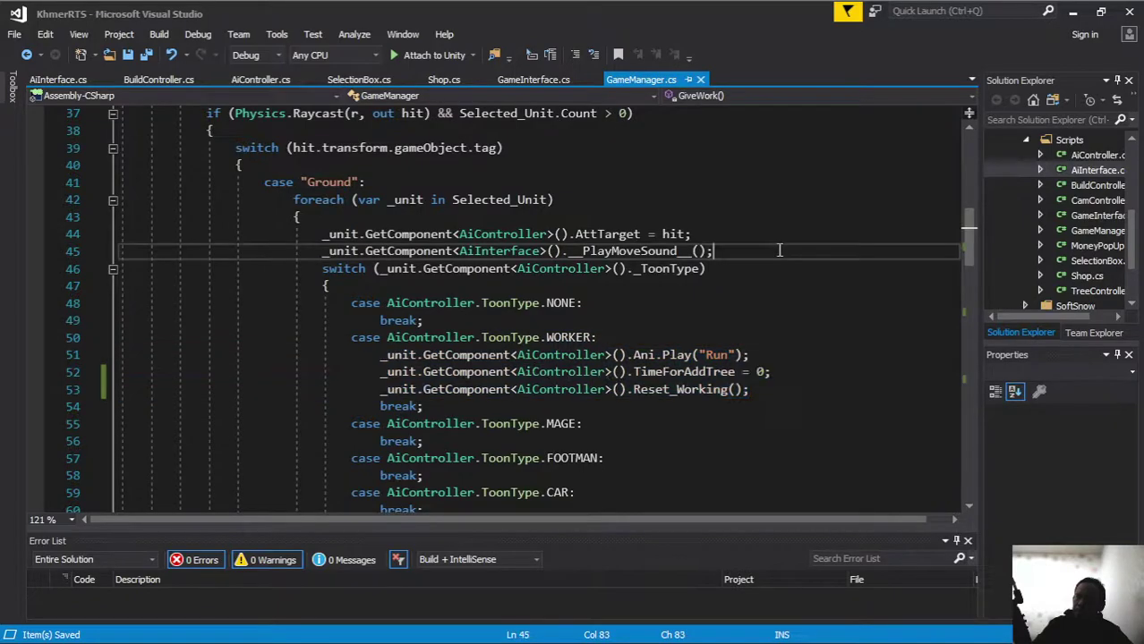
key("Return")
scroll(627, 233, "down", 5)
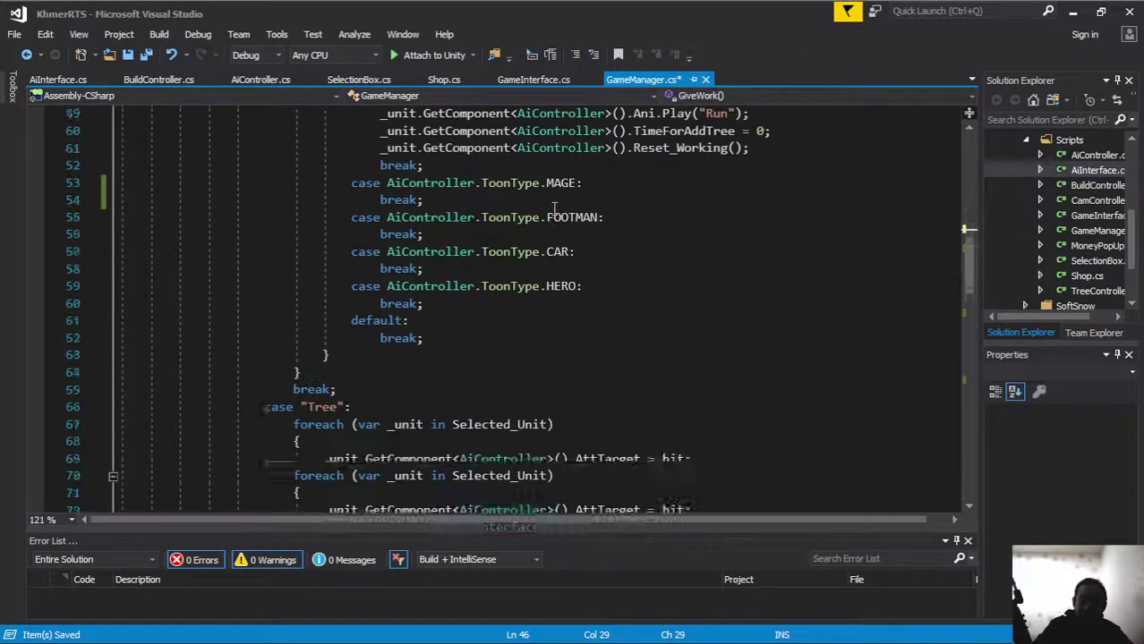
scroll(554, 208, "down", 3)
left_click(733, 320)
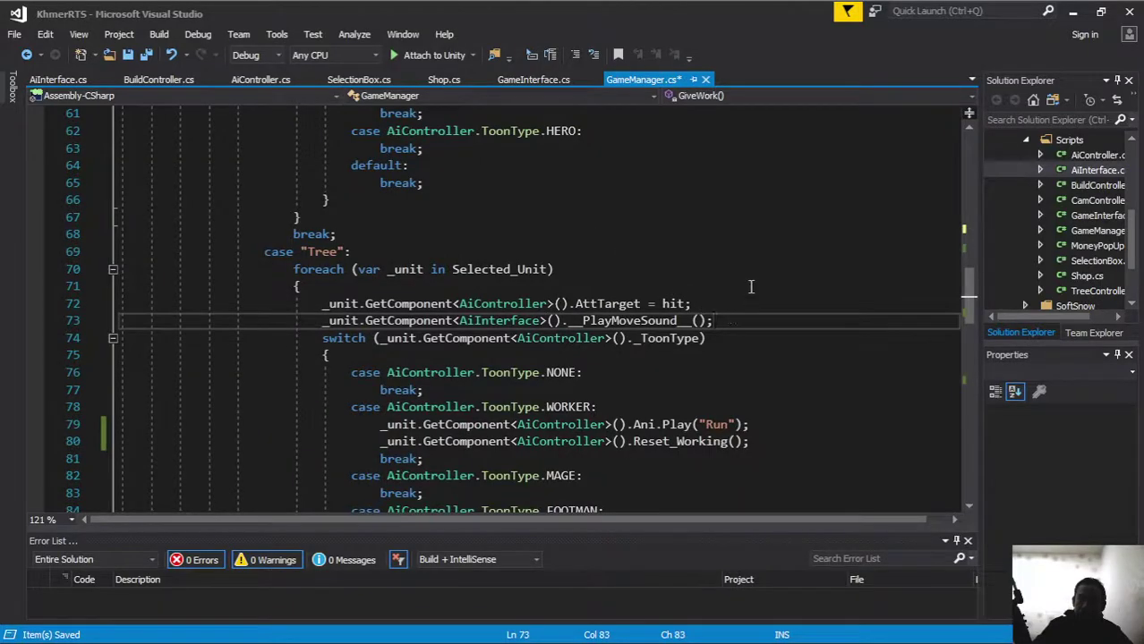
key("Return")
scroll(696, 295, "down", 7)
scroll(695, 294, "down", 4)
left_click(765, 217)
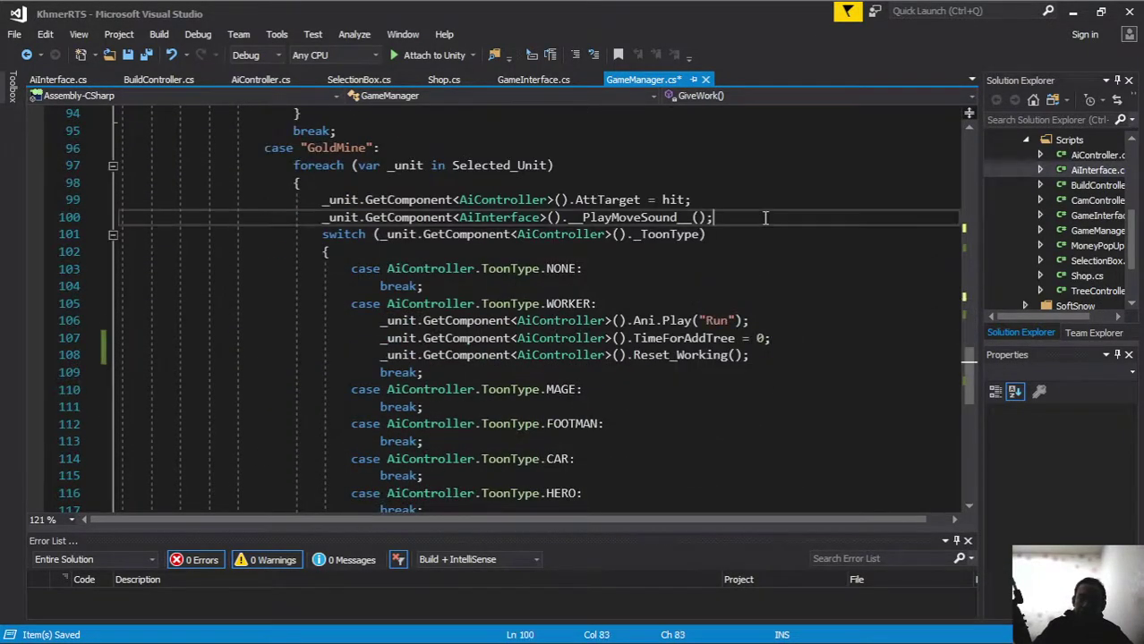
key("Return")
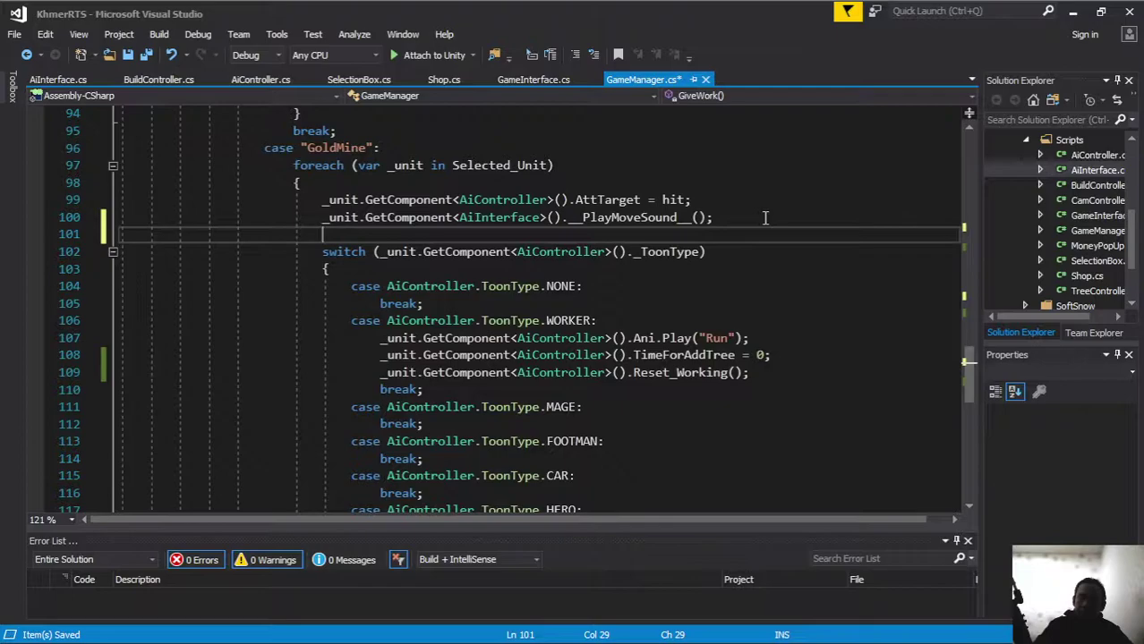
Save all scripts and return to Unity to reload them.
scroll(766, 217, "up", 6)
scroll(765, 218, "up", 5)
scroll(761, 217, "up", 1)
scroll(756, 218, "up", 3)
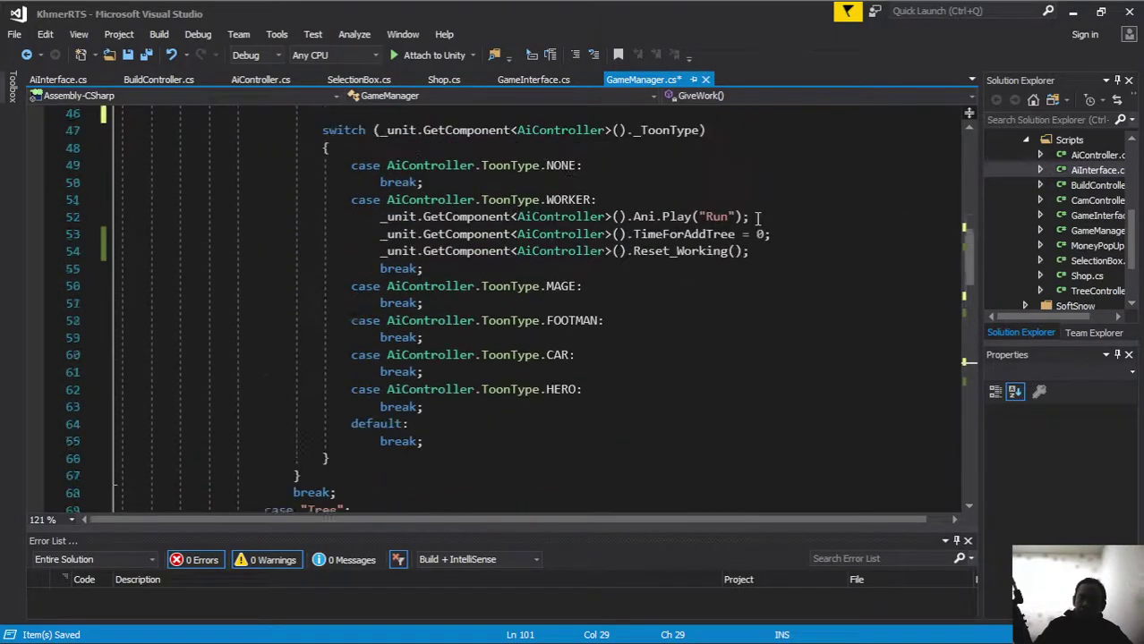
scroll(756, 217, "up", 4)
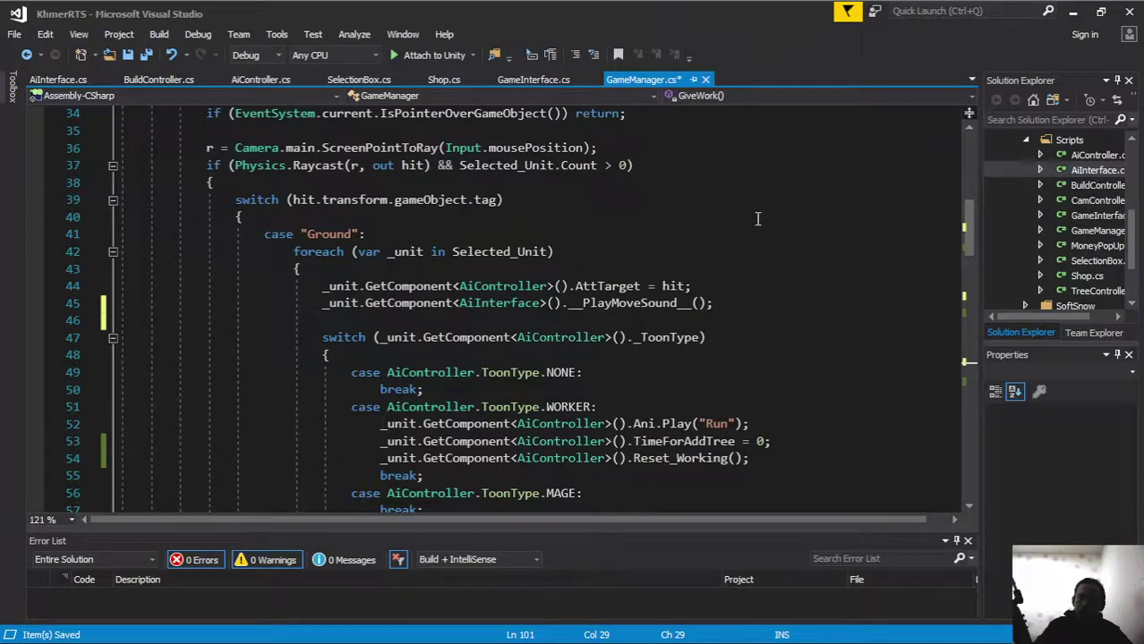
scroll(757, 218, "down", 4)
scroll(757, 218, "down", 3)
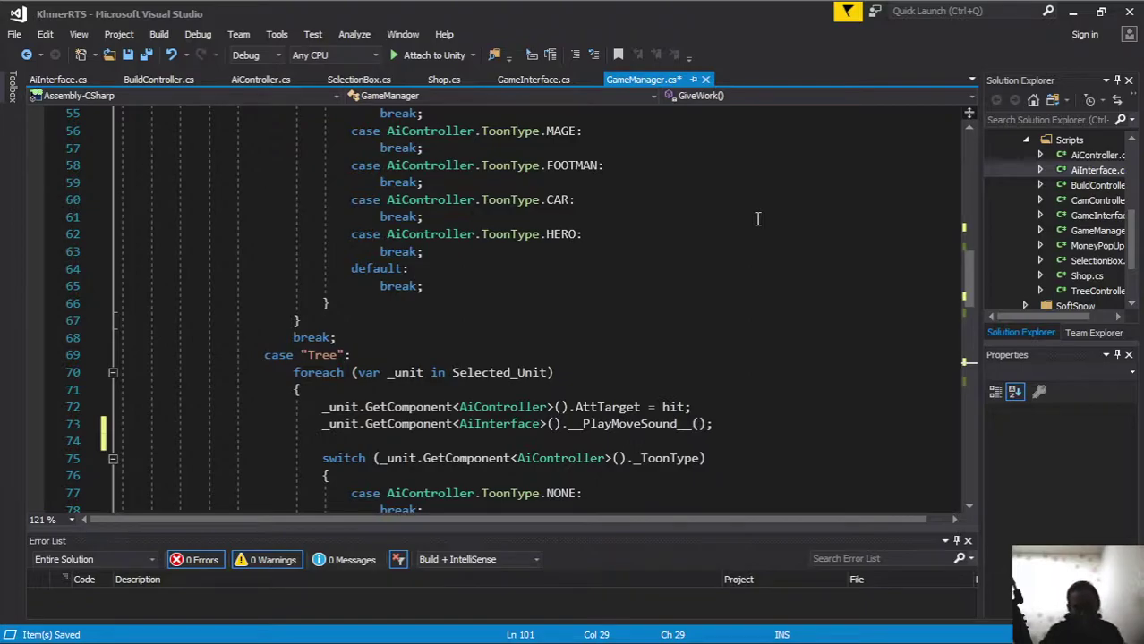
left_click(148, 55)
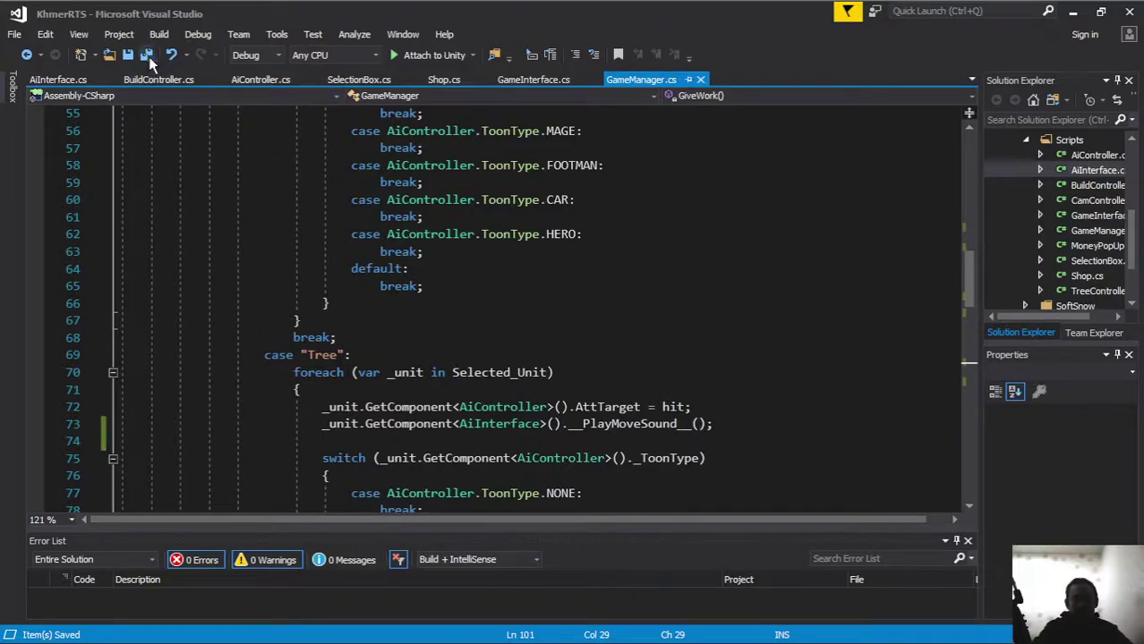
key("alt+Tab")
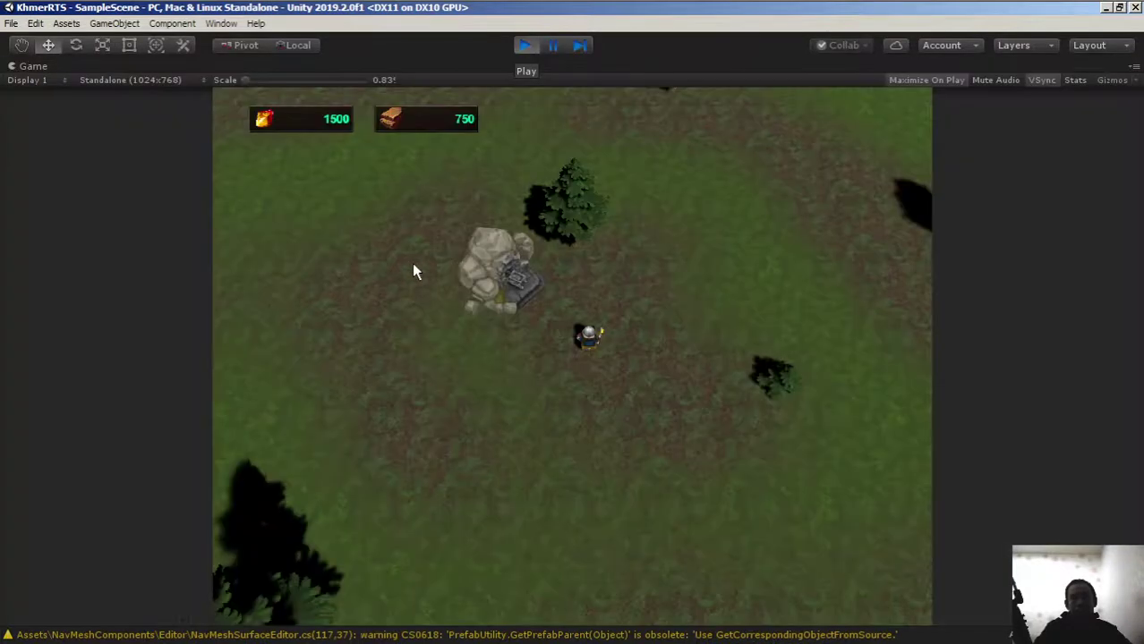
Start play mode and build a Smithy on the field for 50 gold.
left_click(578, 349)
right_click(550, 392)
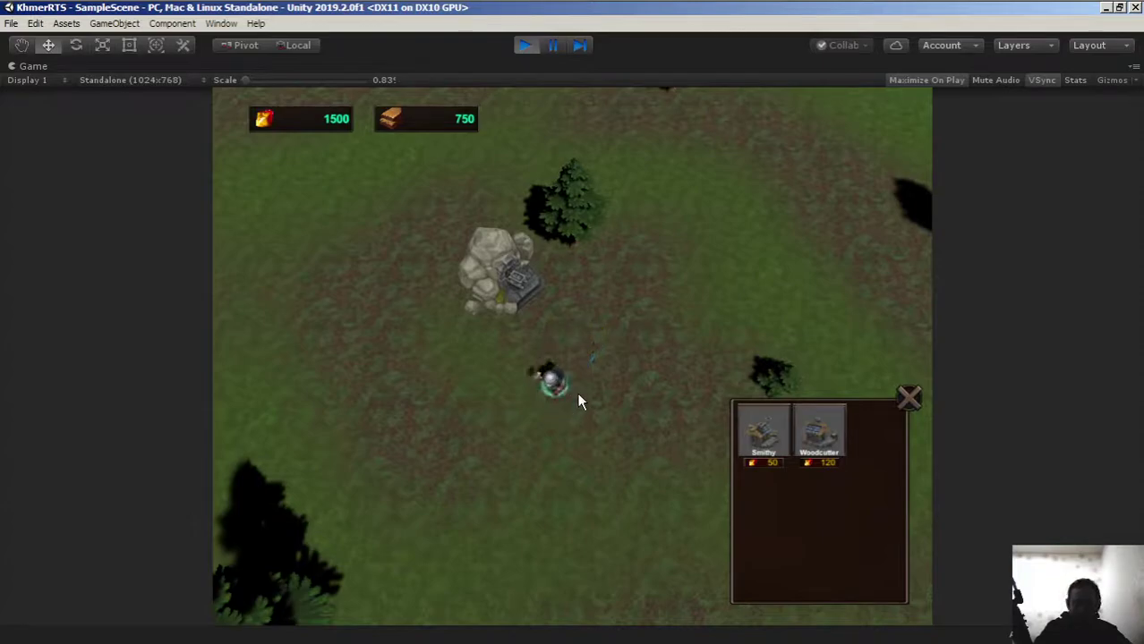
left_click(756, 456)
left_click(428, 504)
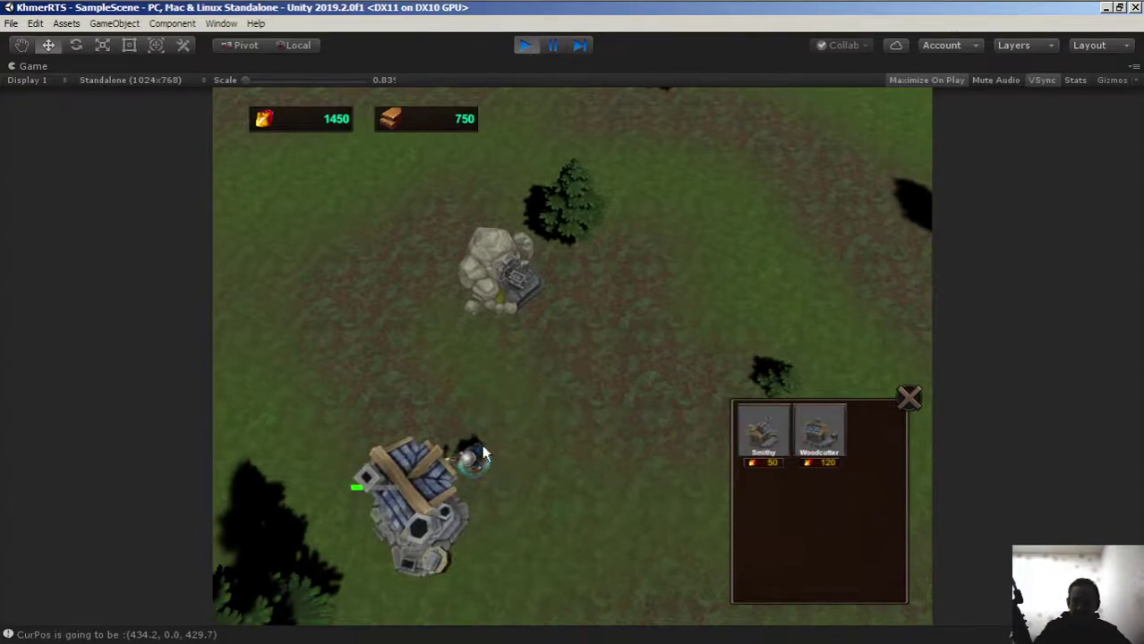
left_click(601, 340)
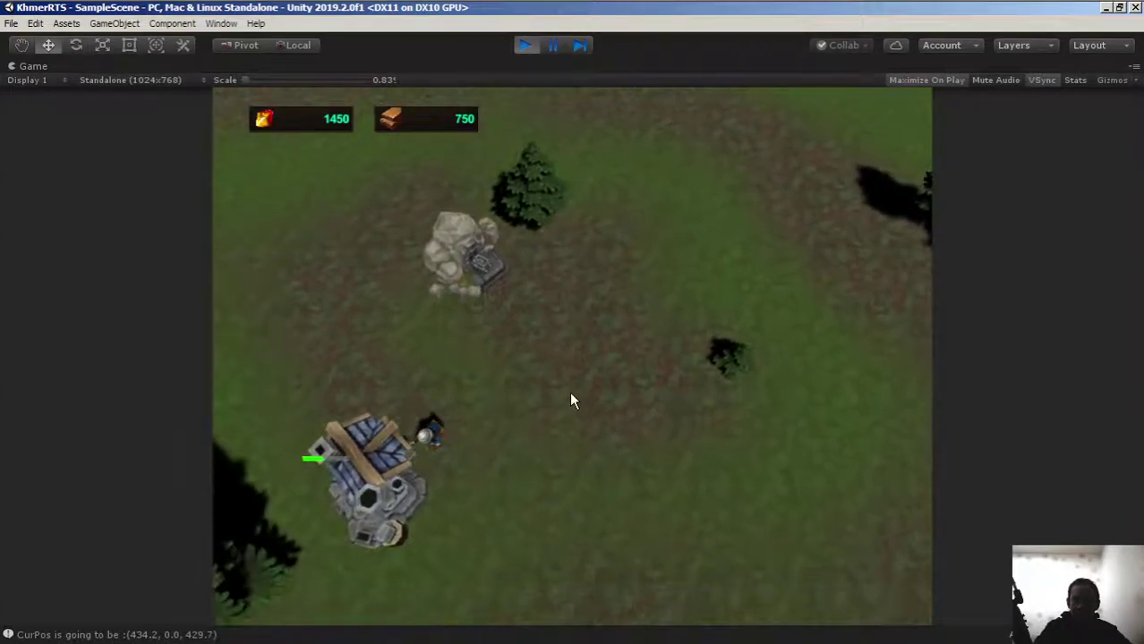
Send the worker onto ground, to the gold mine and back to ground, then stop play mode.
left_click(428, 434)
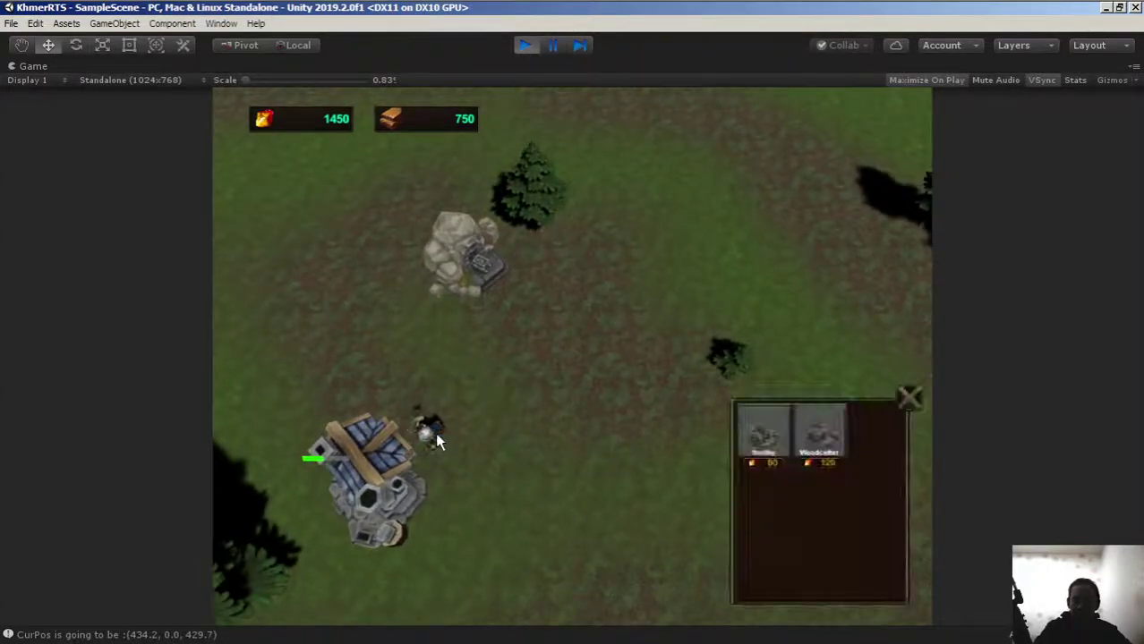
right_click(571, 400)
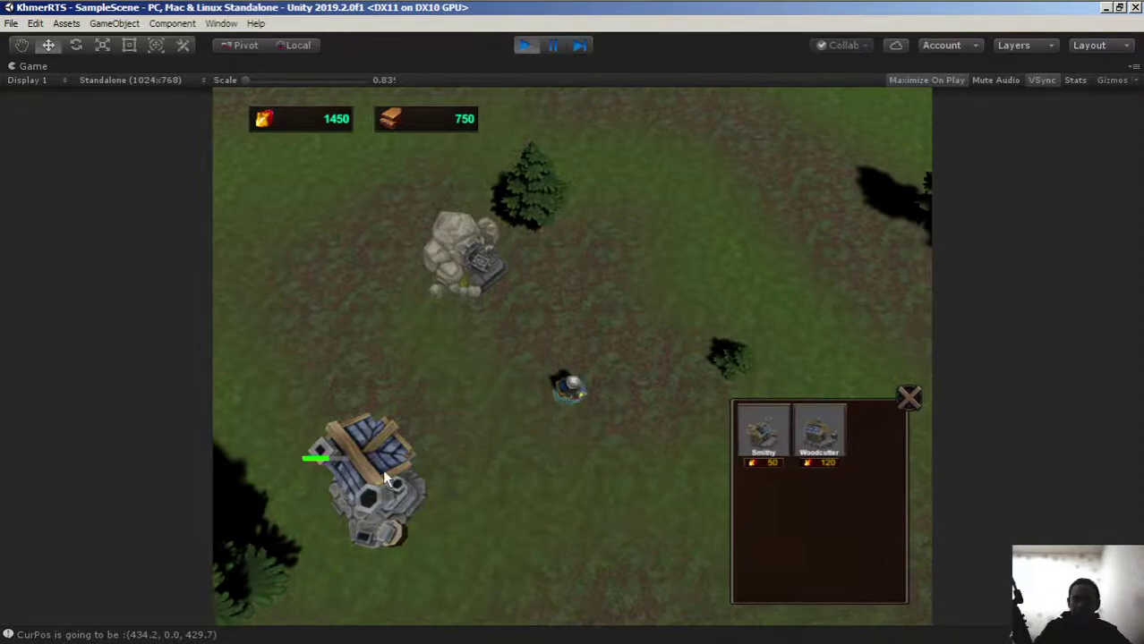
right_click(429, 454)
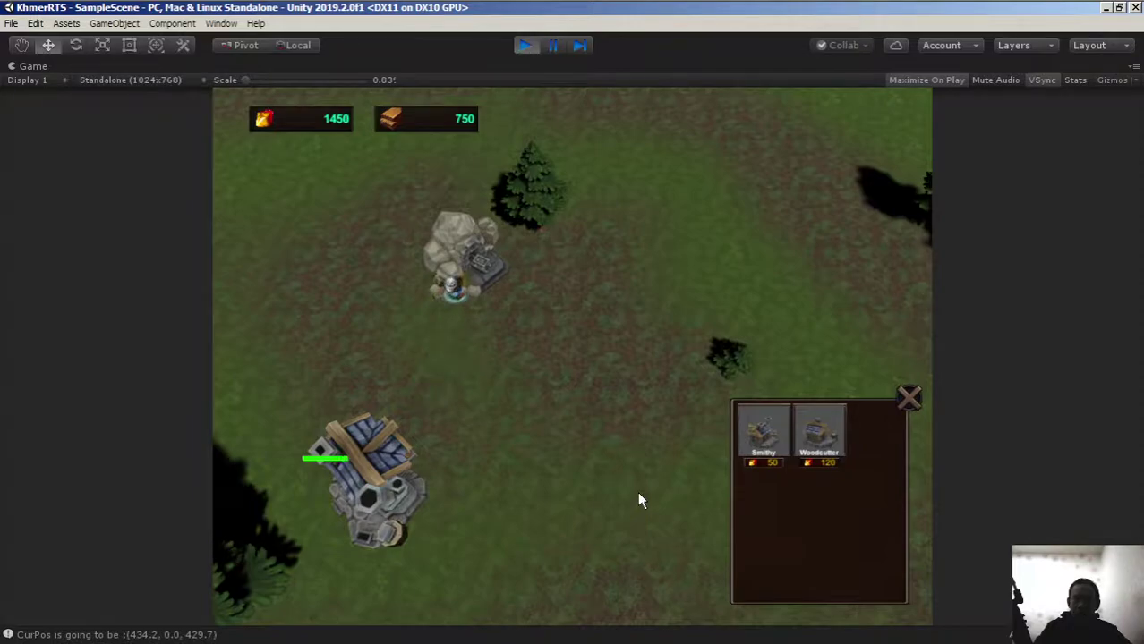
right_click(460, 395)
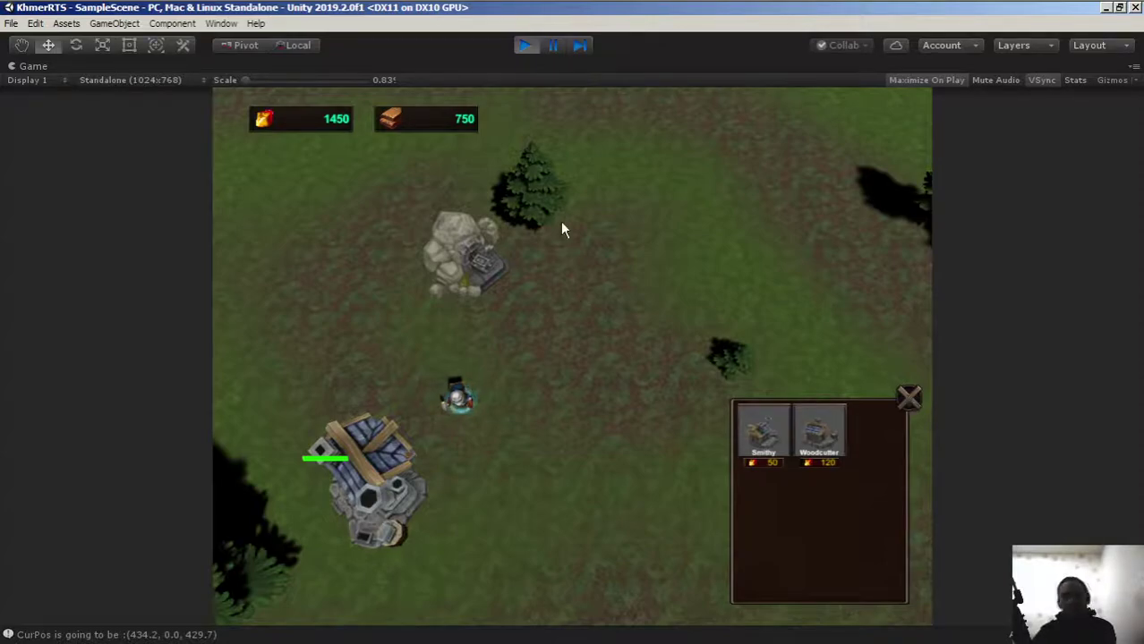
left_click(526, 46)
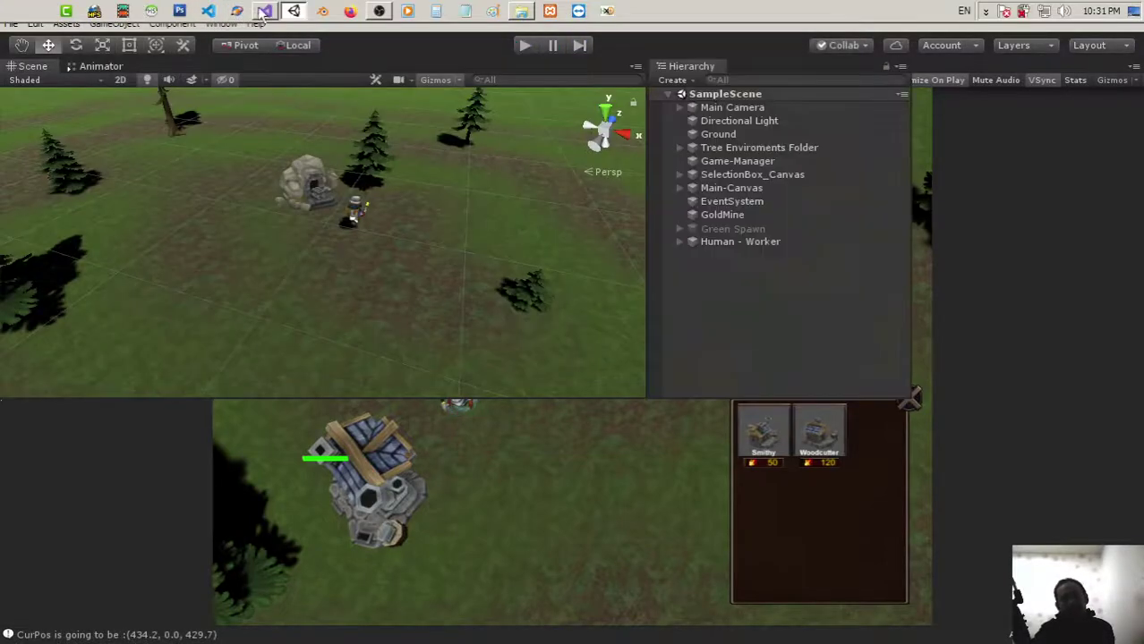
Show AiController.cs's Reset_Working and highlight its DefaultWorkingTime = 0f; line.
key("alt+Tab")
scroll(573, 183, "up", 2)
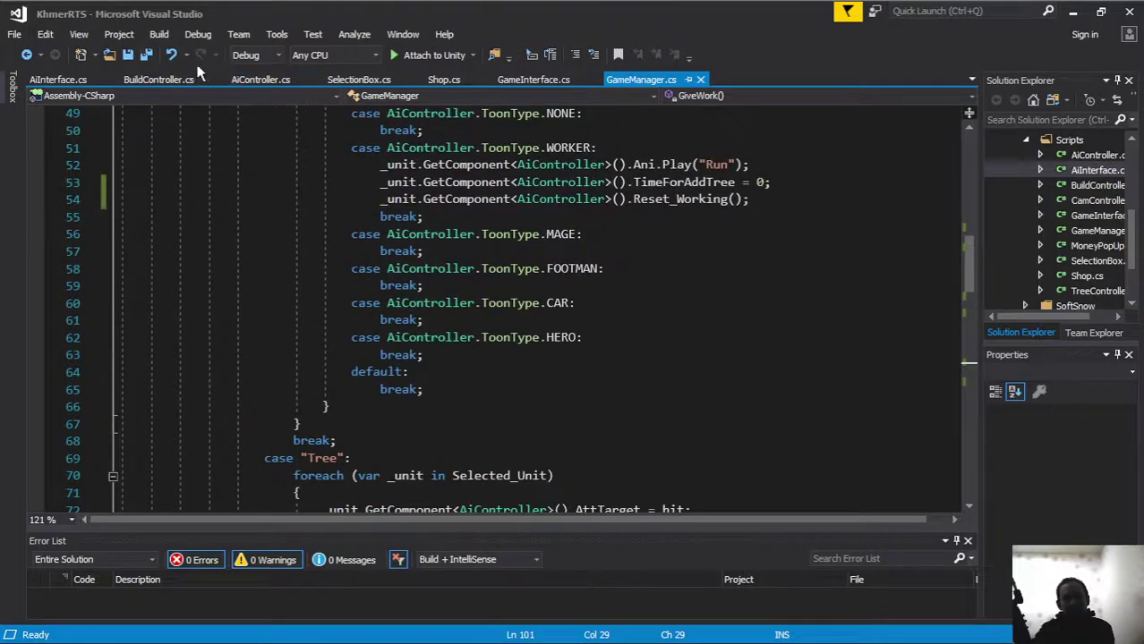
left_click(293, 79)
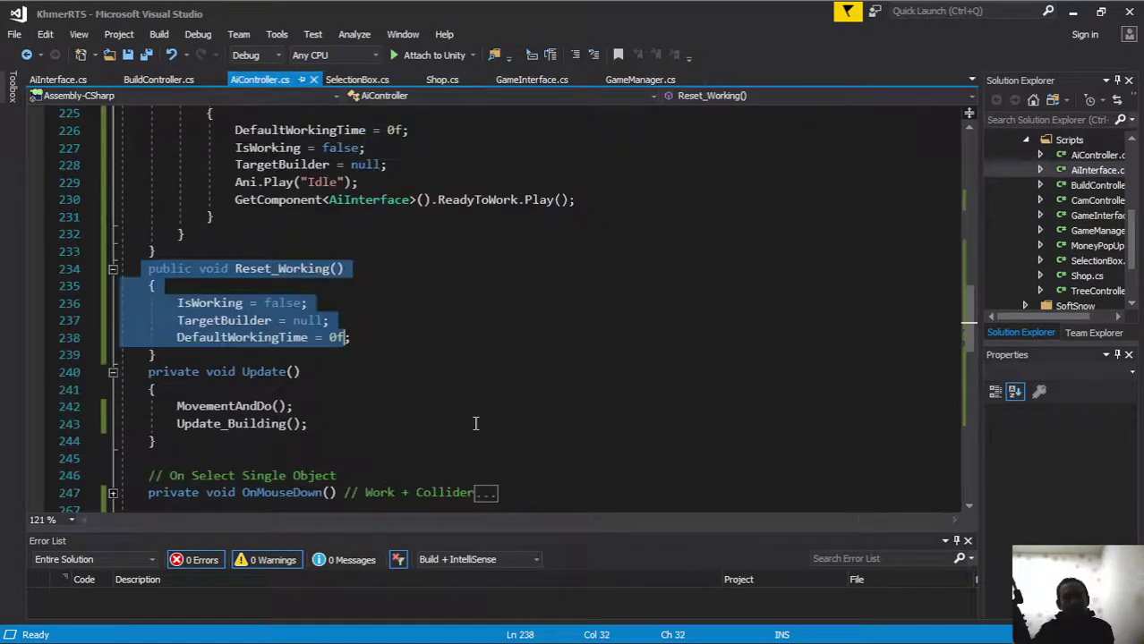
left_click(308, 322)
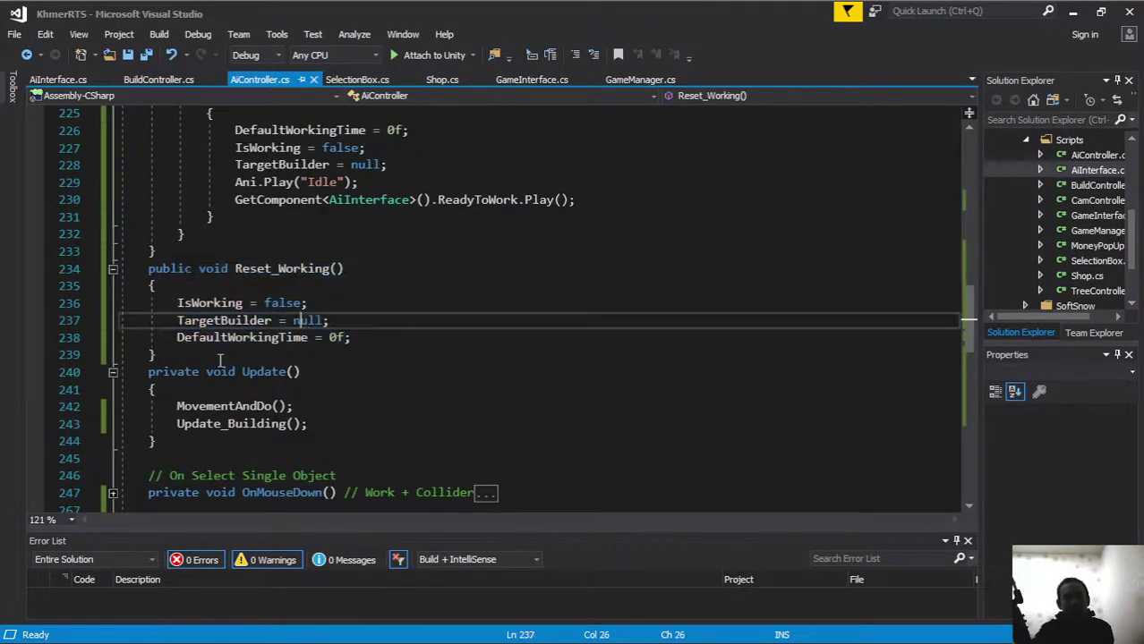
left_click_drag(176, 337, 382, 336)
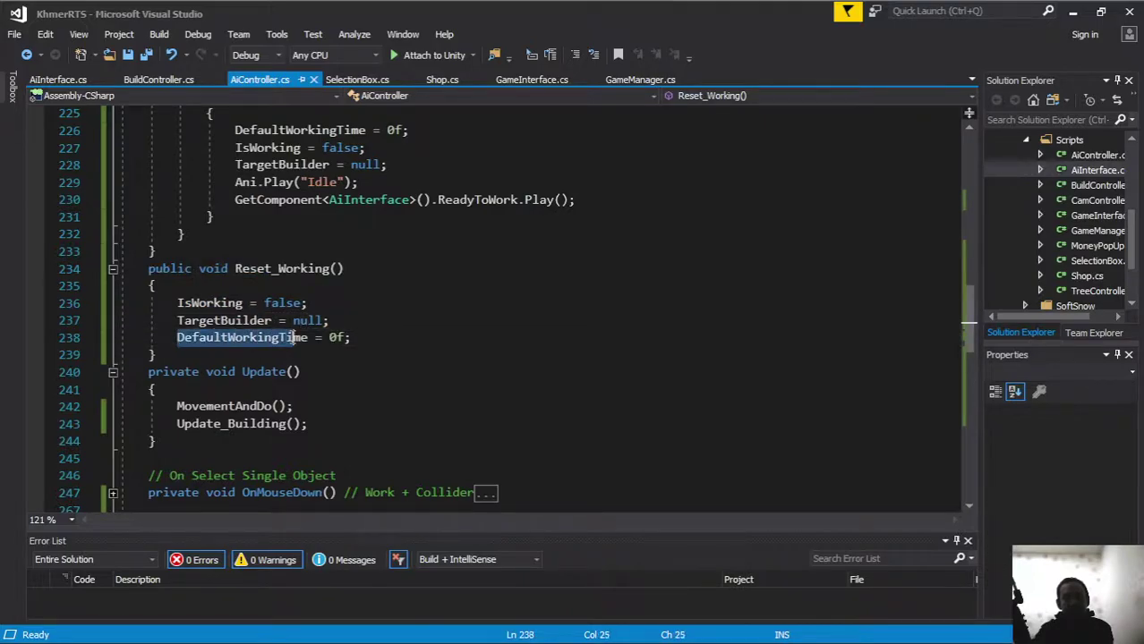
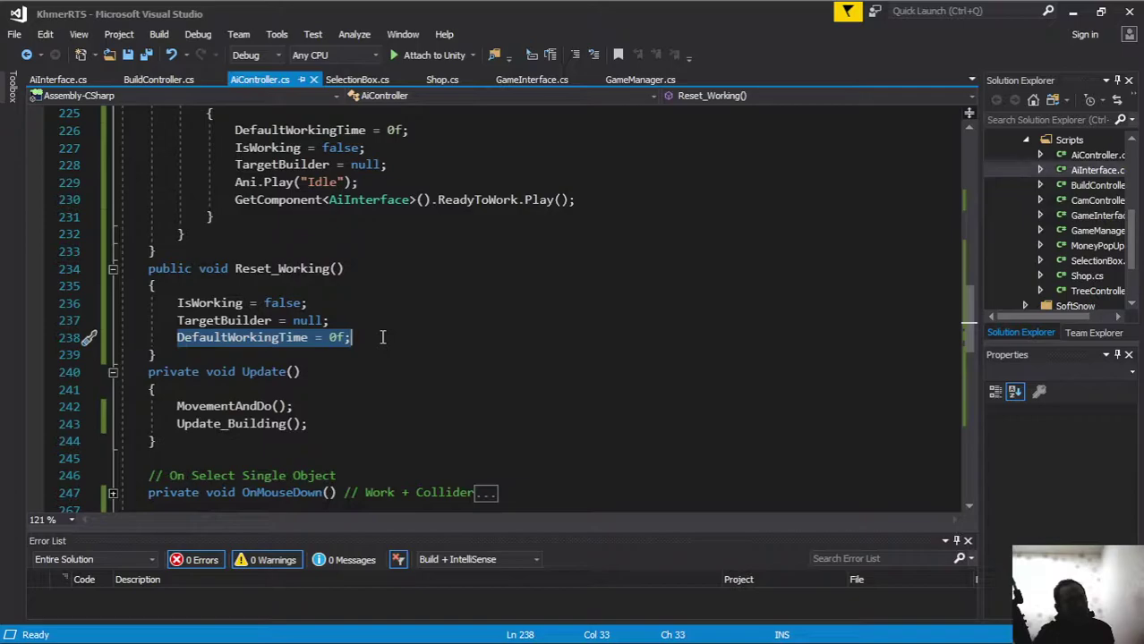
Save all scripts, keeping DefaultWorkingTime reset to 0f in Reset_Working.
left_click(382, 336)
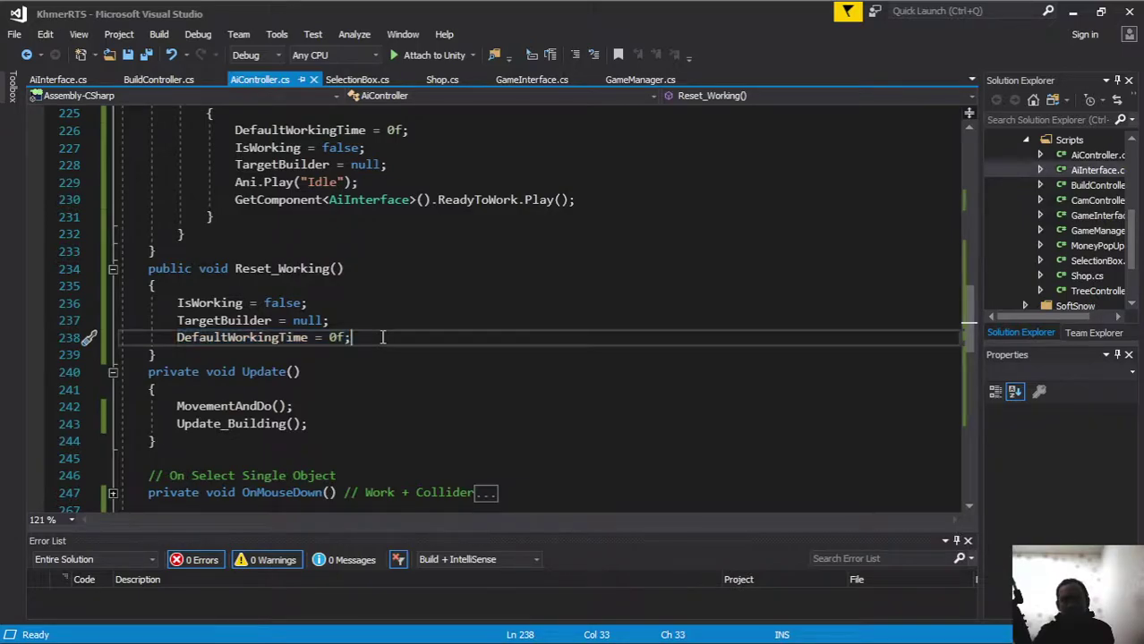
left_click(148, 55)
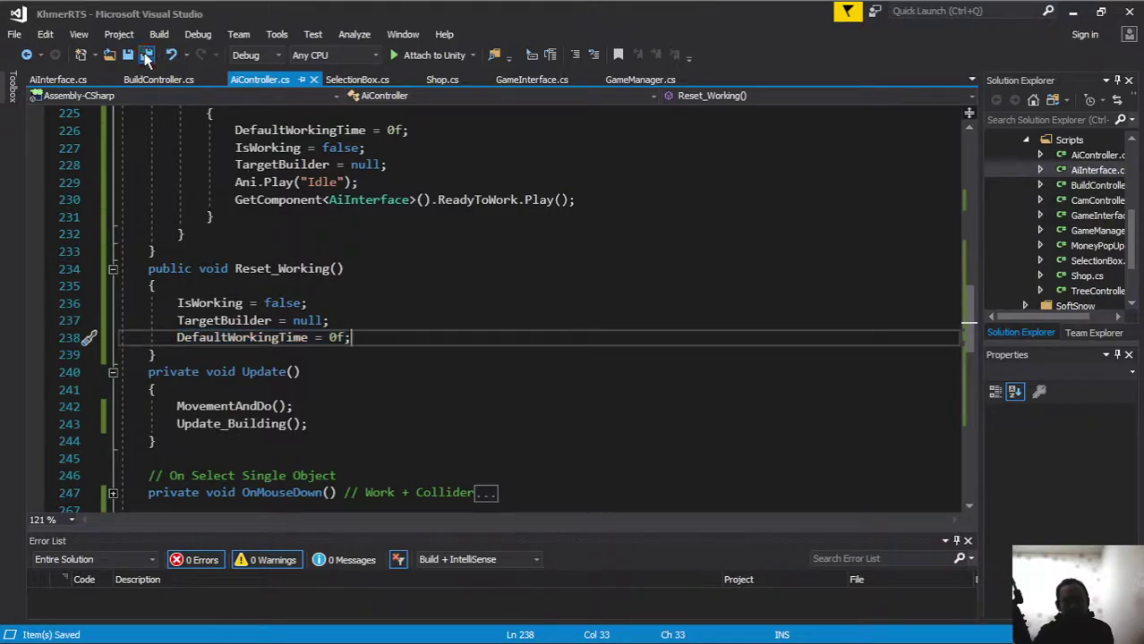
left_click(439, 436)
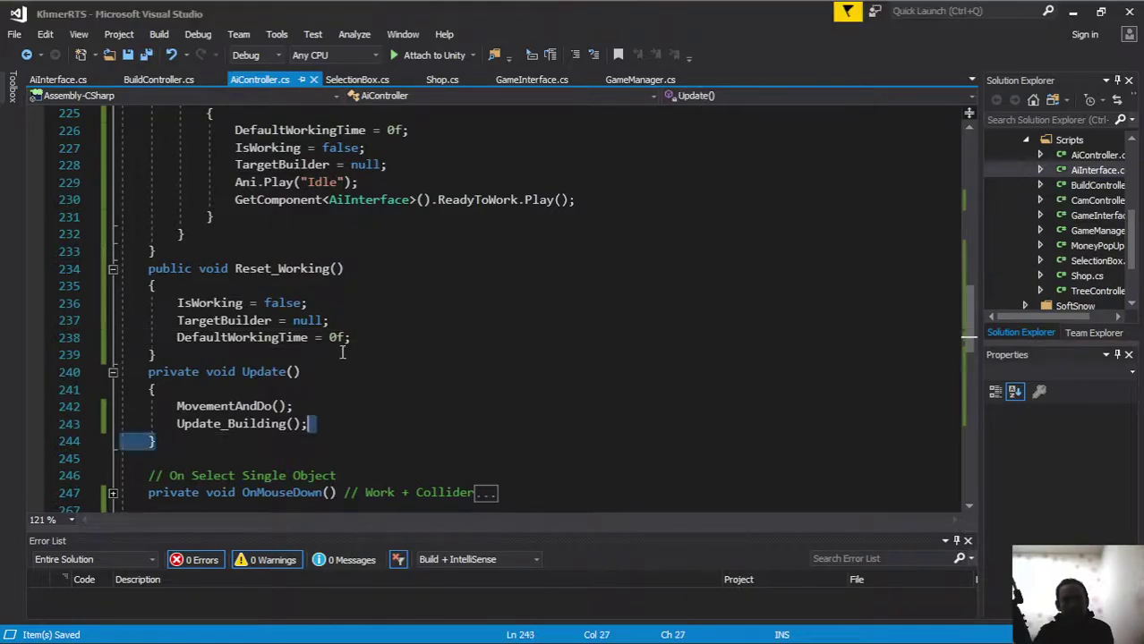
left_click(337, 338)
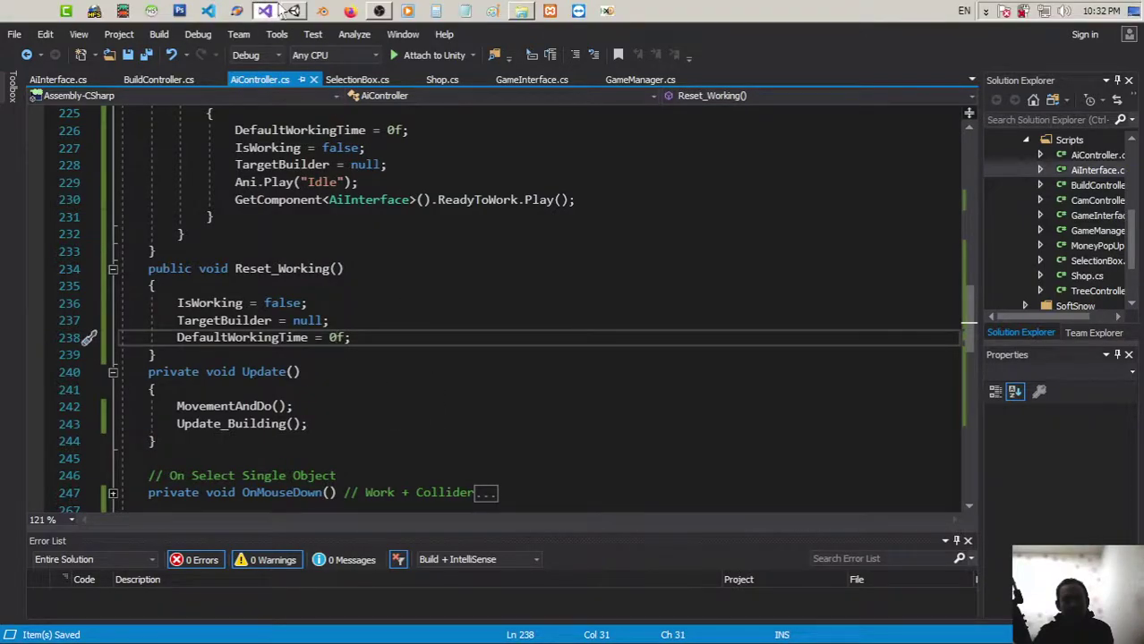
Play the game, have the worker place a Woodcutter, and order the worker away and back to it.
left_click(293, 9)
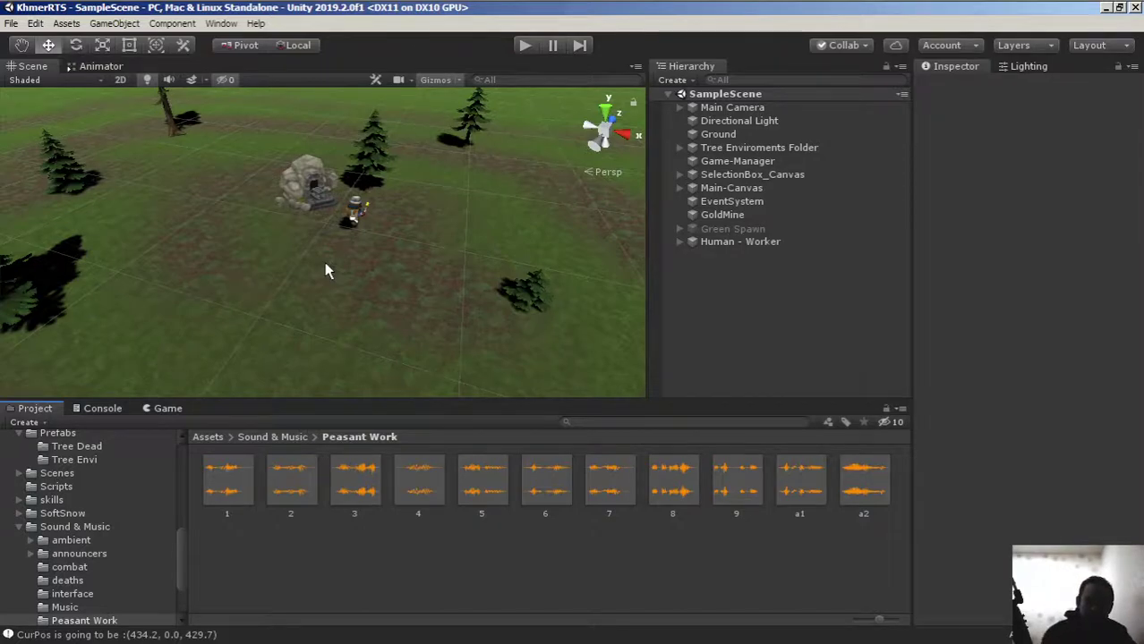
left_click(523, 50)
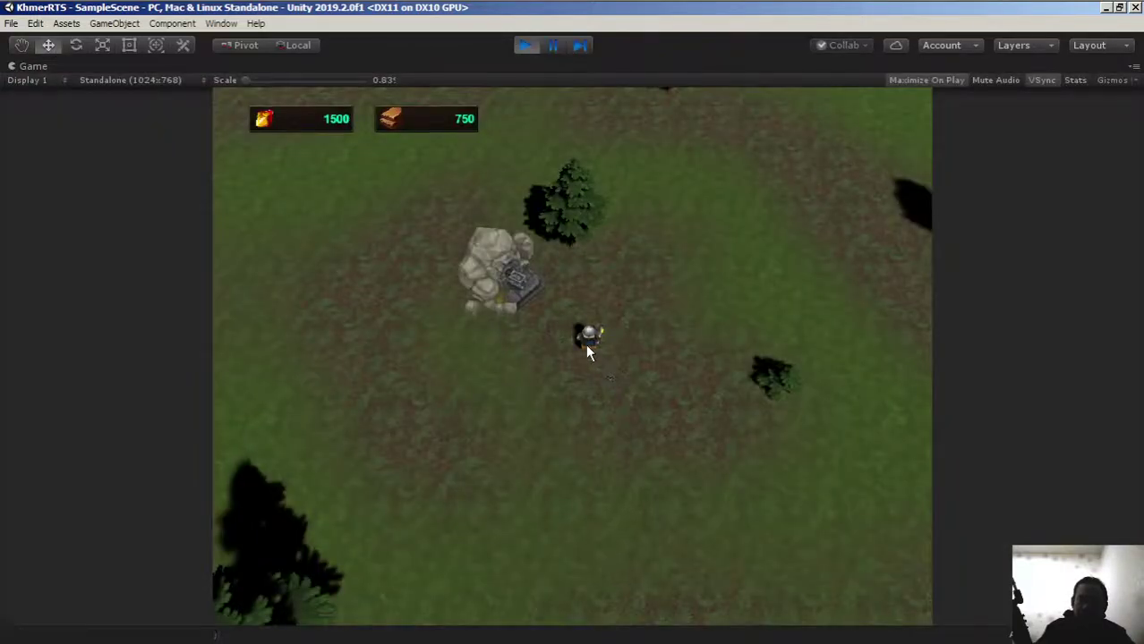
left_click(587, 348)
left_click(812, 437)
left_click(577, 458)
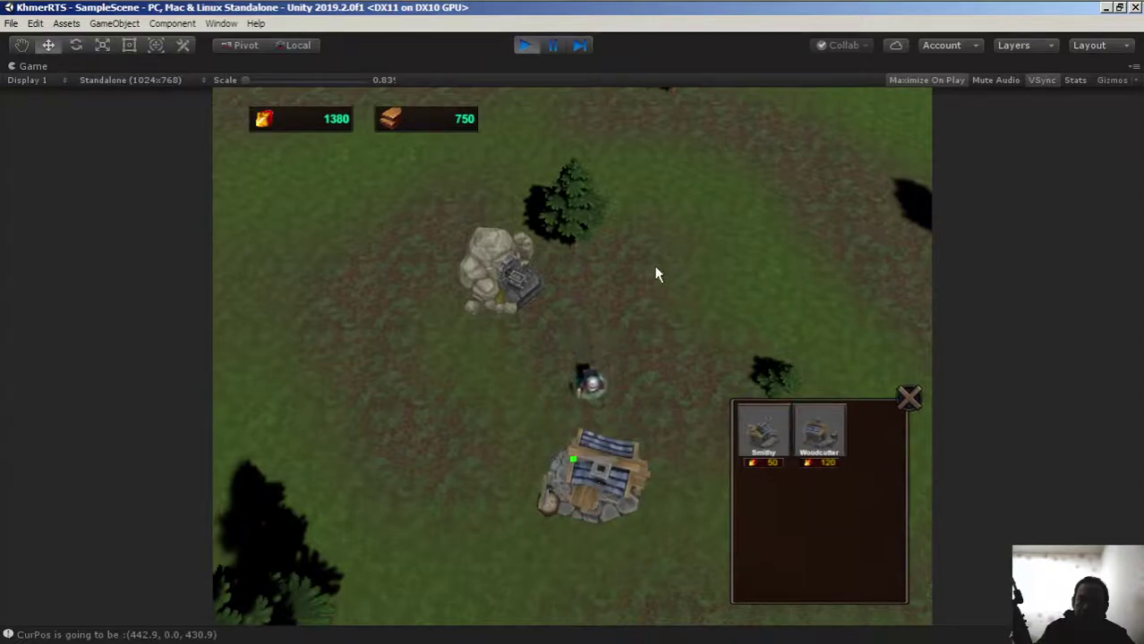
right_click(619, 349)
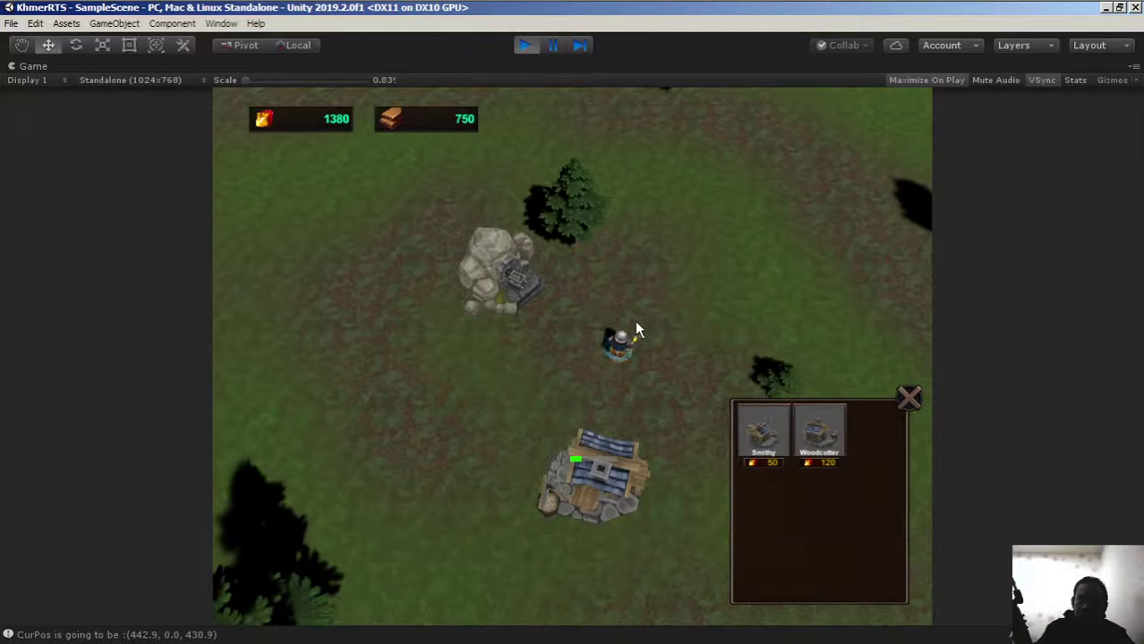
right_click(612, 428)
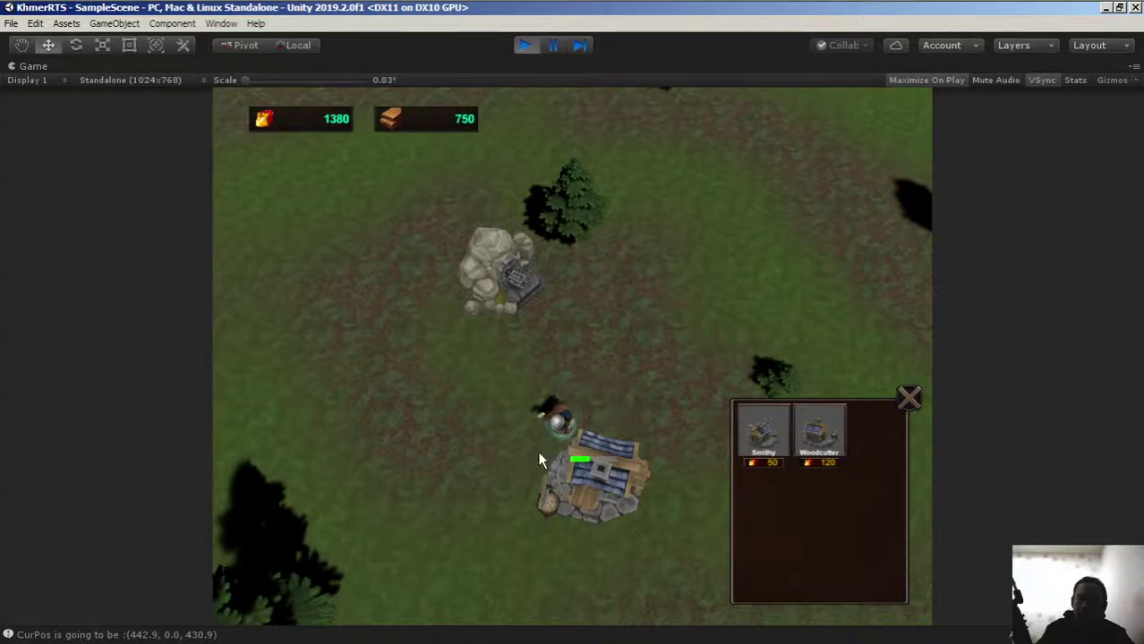
Send the worker repeatedly between the gold mine rock and the woodcutter, then stop the game.
right_click(501, 265)
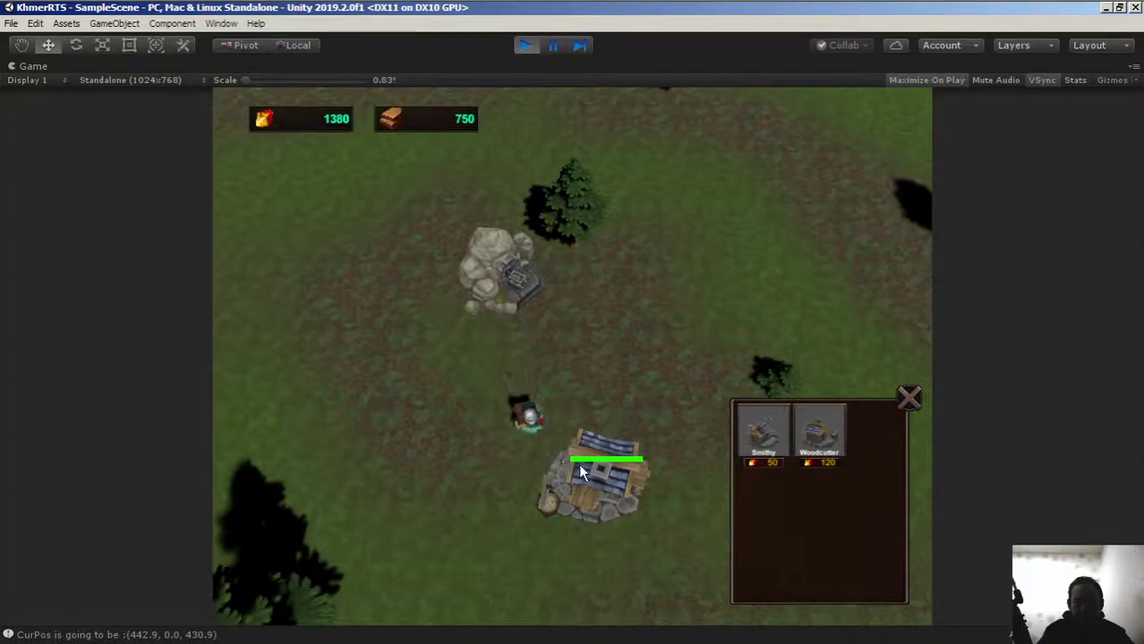
right_click(436, 466)
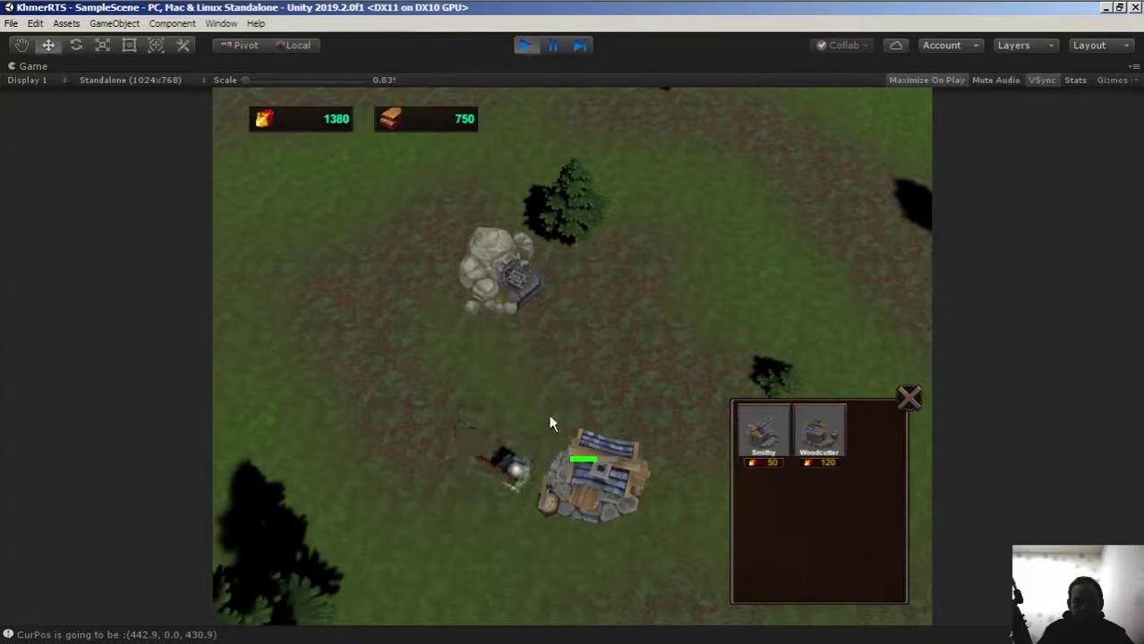
right_click(504, 321)
right_click(483, 451)
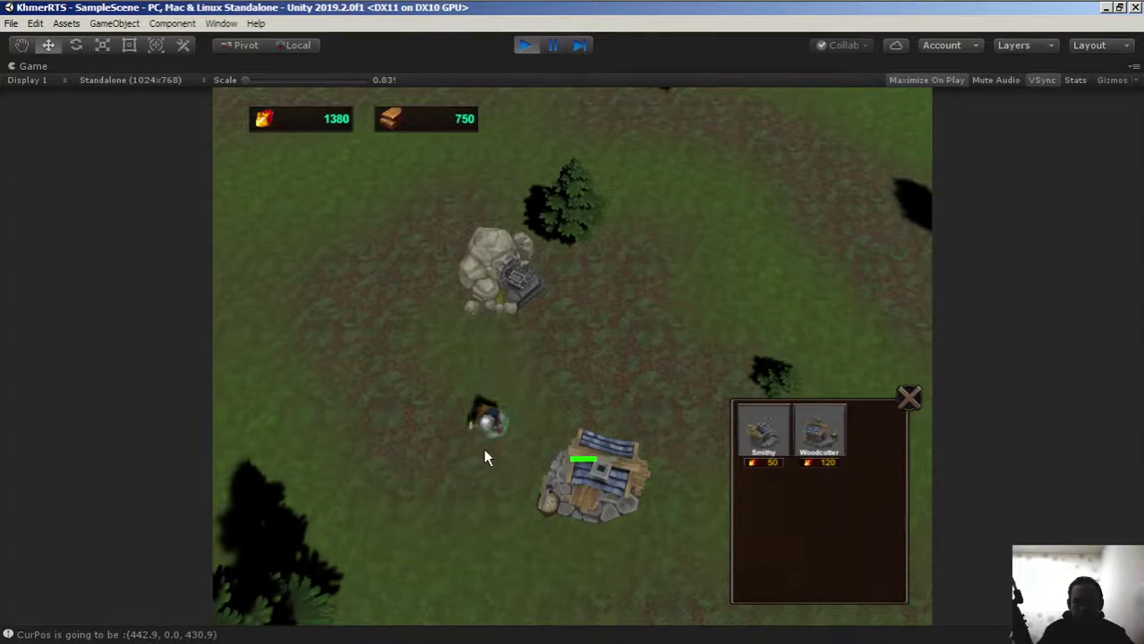
right_click(518, 371)
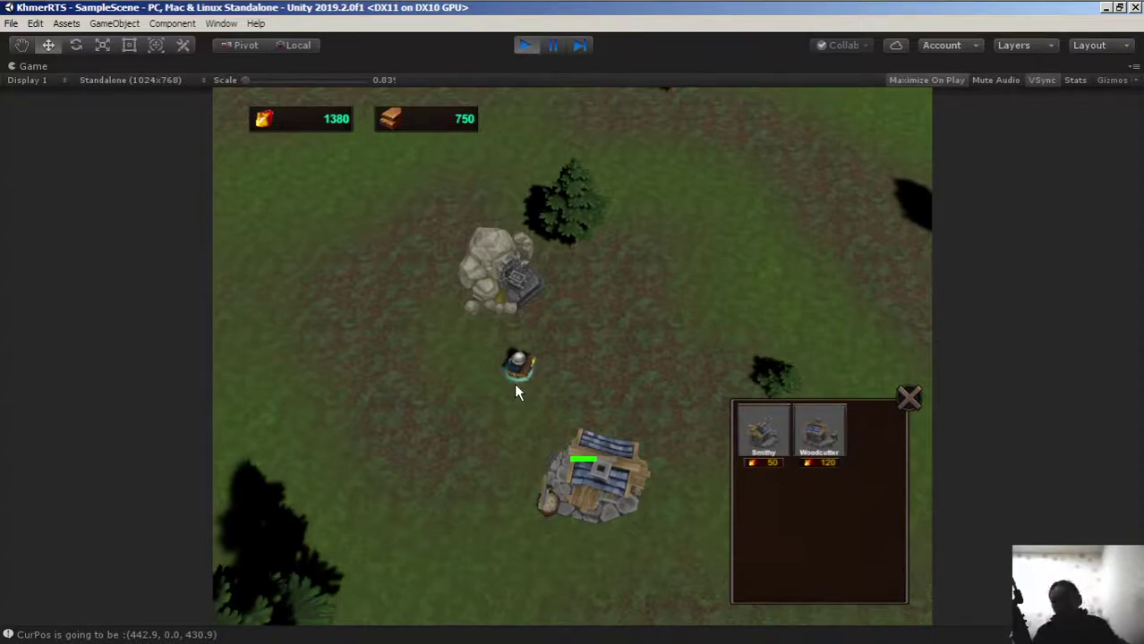
left_click(524, 46)
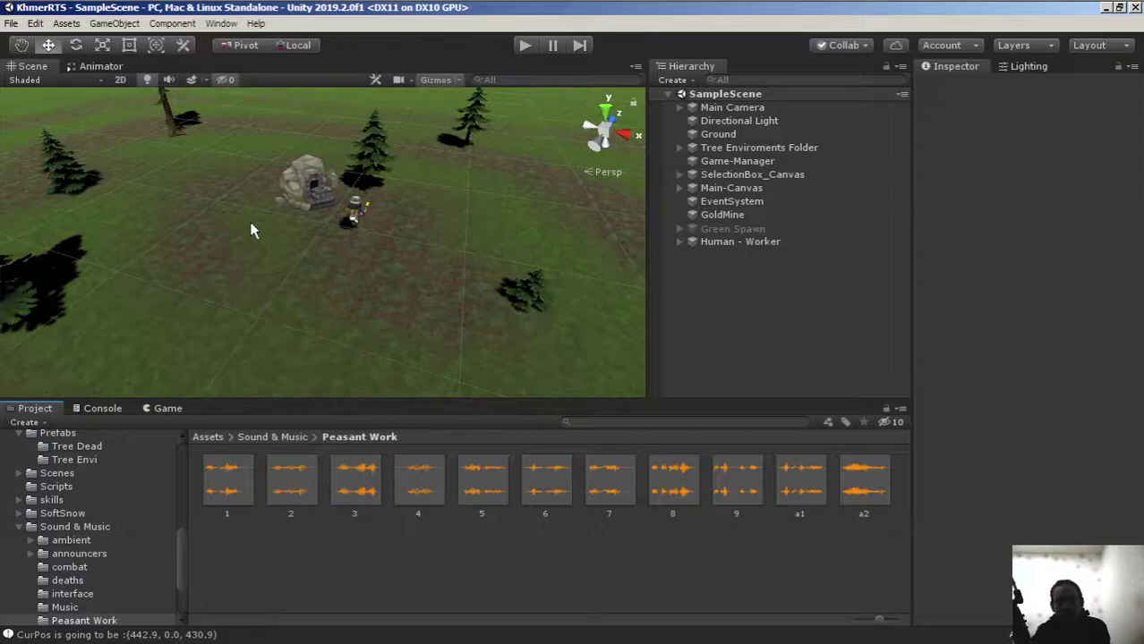
Play, have the worker place a Smithy left of it, deselect, and stop after the out-of-range error.
left_click(528, 46)
left_click(525, 49)
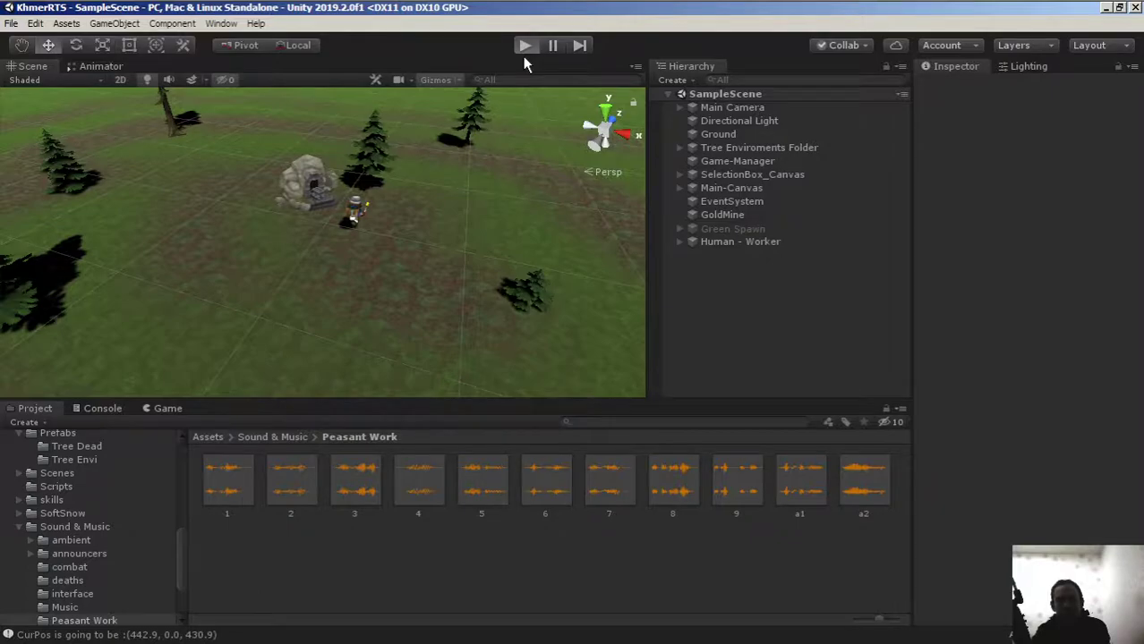
left_click(524, 50)
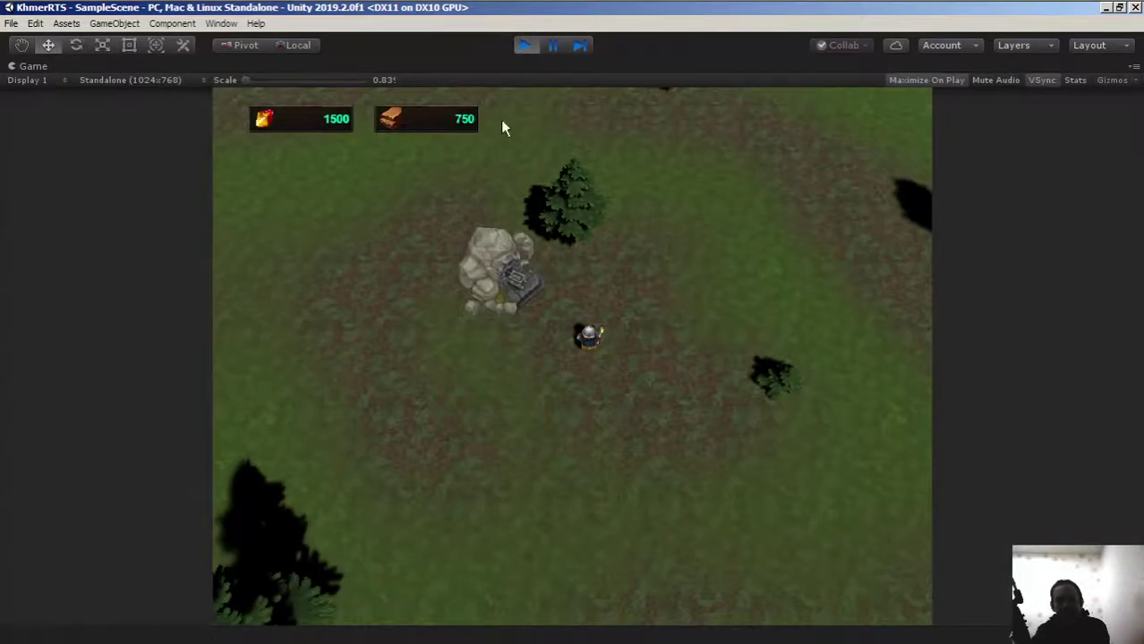
left_click(588, 333)
left_click(760, 434)
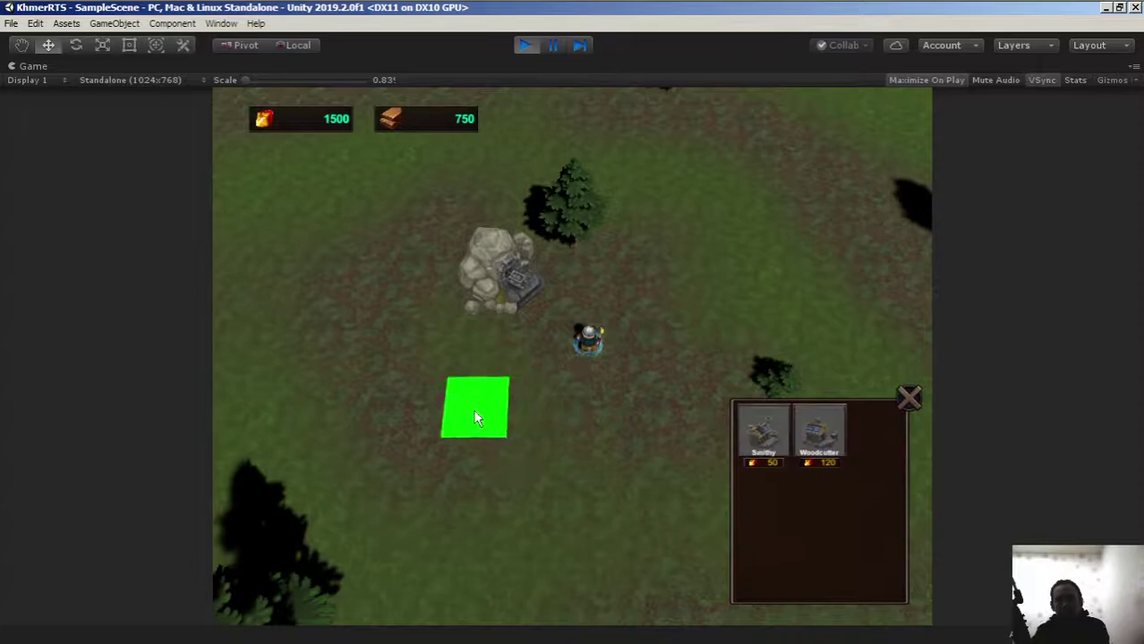
left_click(475, 407)
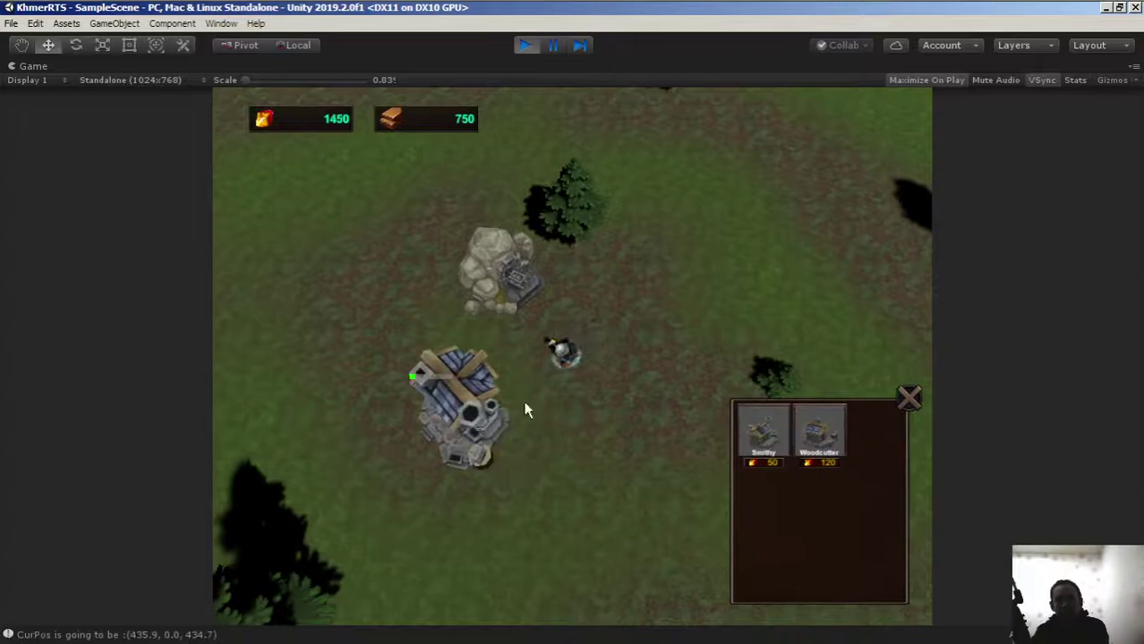
left_click(448, 383)
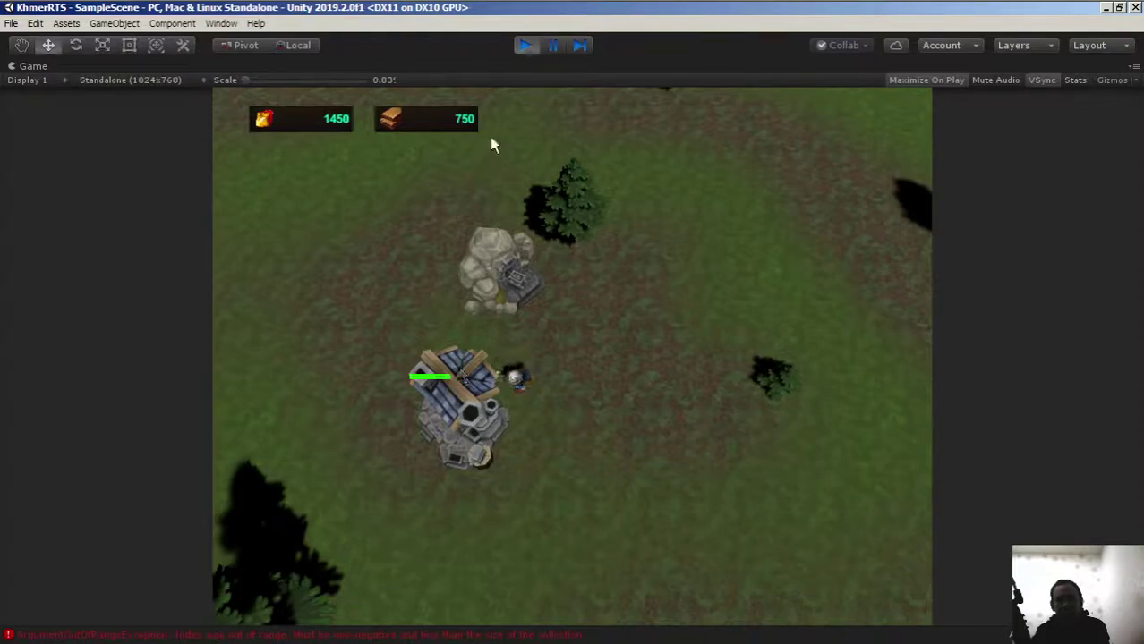
left_click(526, 47)
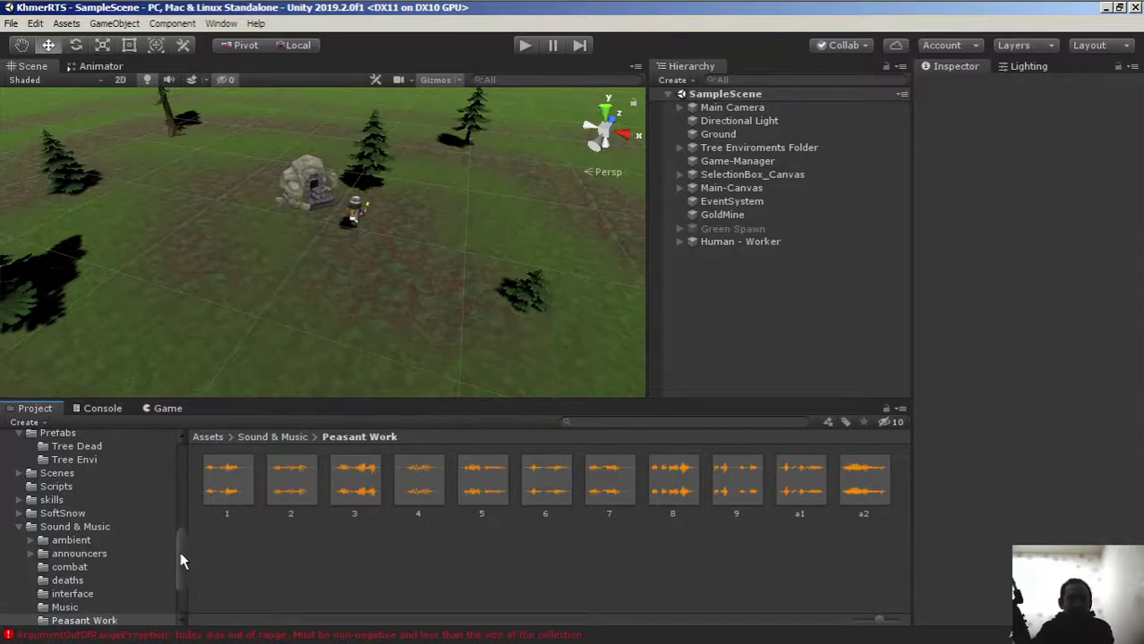
Open the smithy prefab from Bitgem_RTS_Pack/Human_Buildings/Prefabs for editing.
left_click_drag(180, 552, 177, 449)
left_click(57, 504)
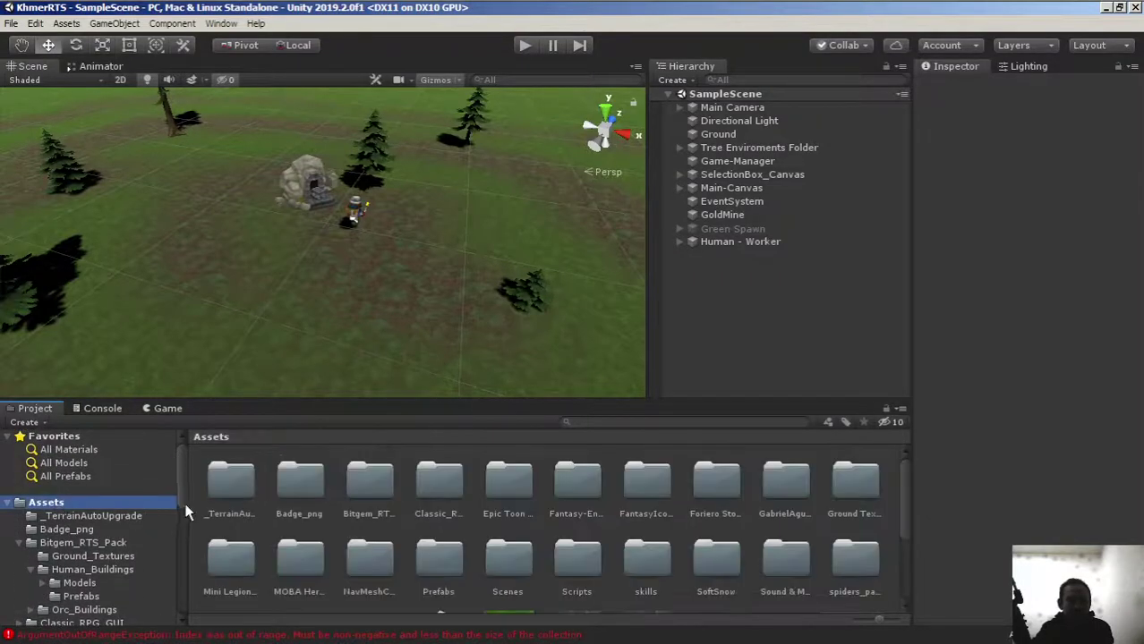
left_click(75, 546)
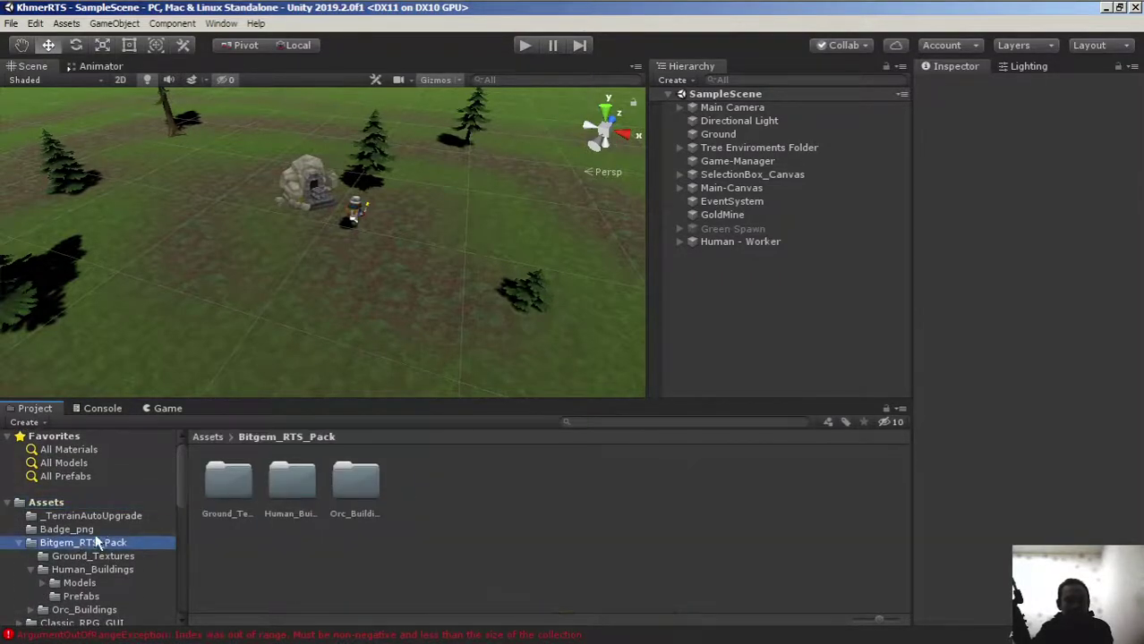
left_click(95, 596)
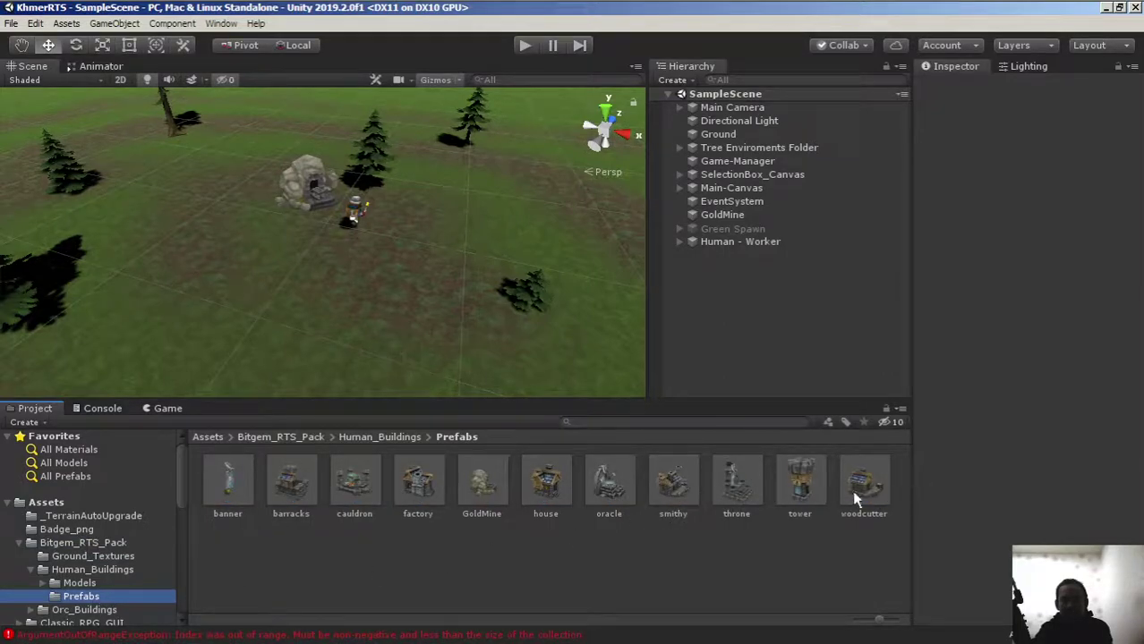
left_click(676, 492)
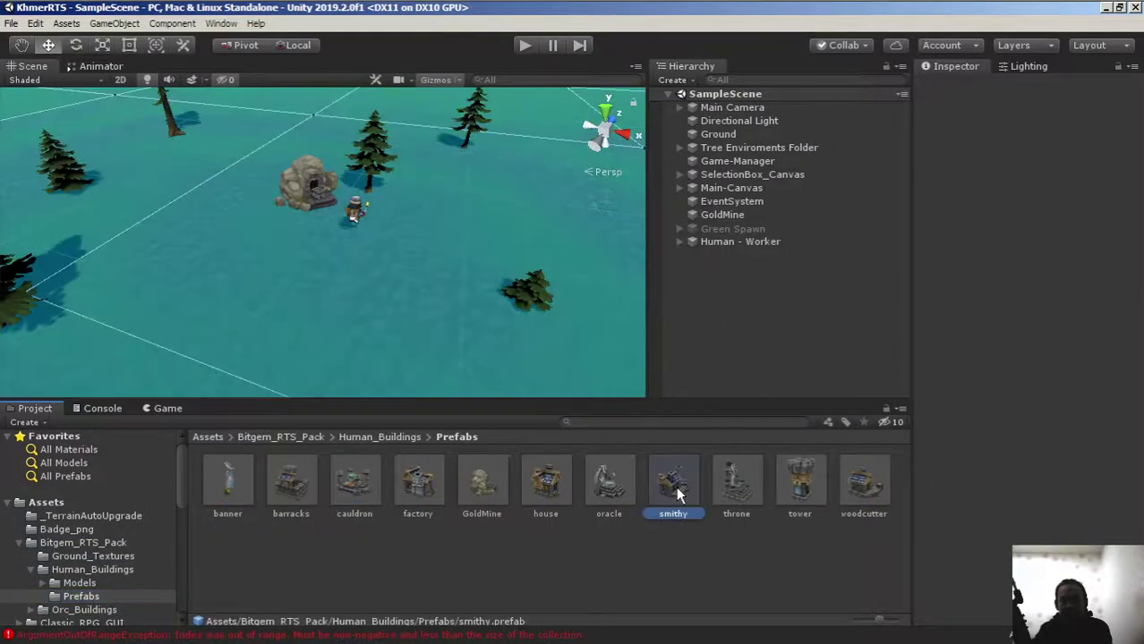
double_click(666, 488)
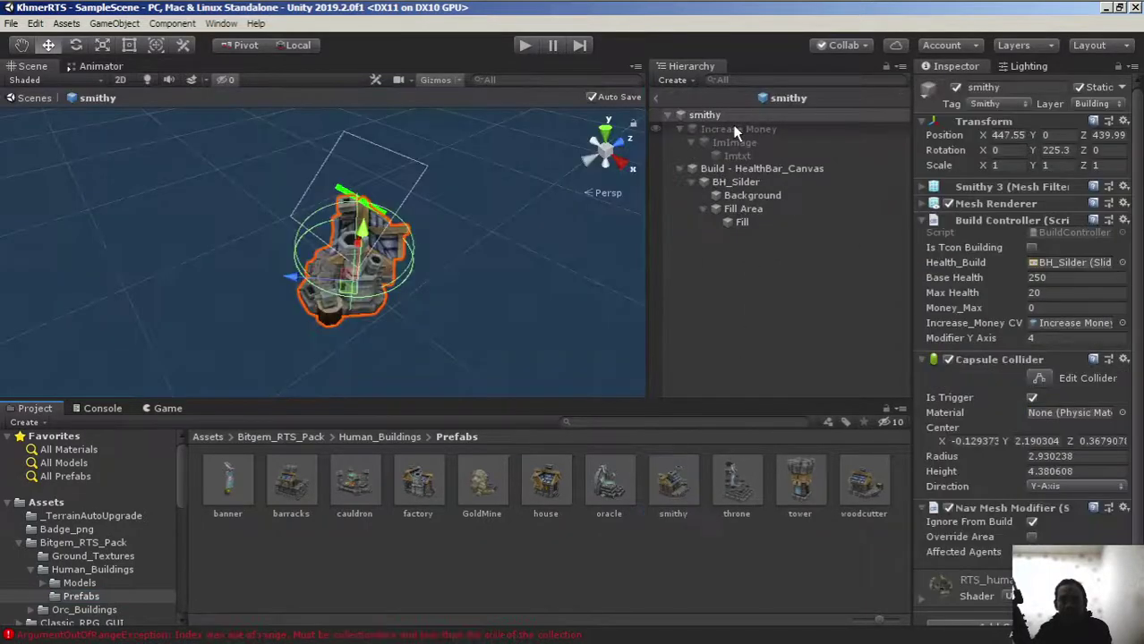
Turn off Interactable on the smithy's BH_Silder Slider component.
left_click(736, 182)
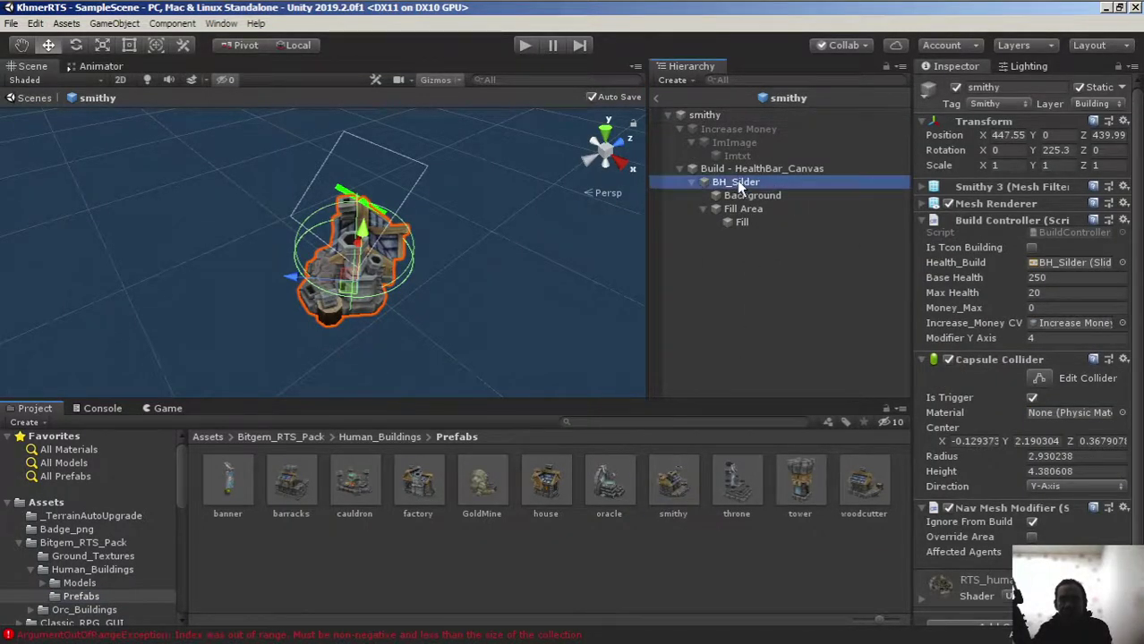
left_click_drag(1140, 175, 1140, 225)
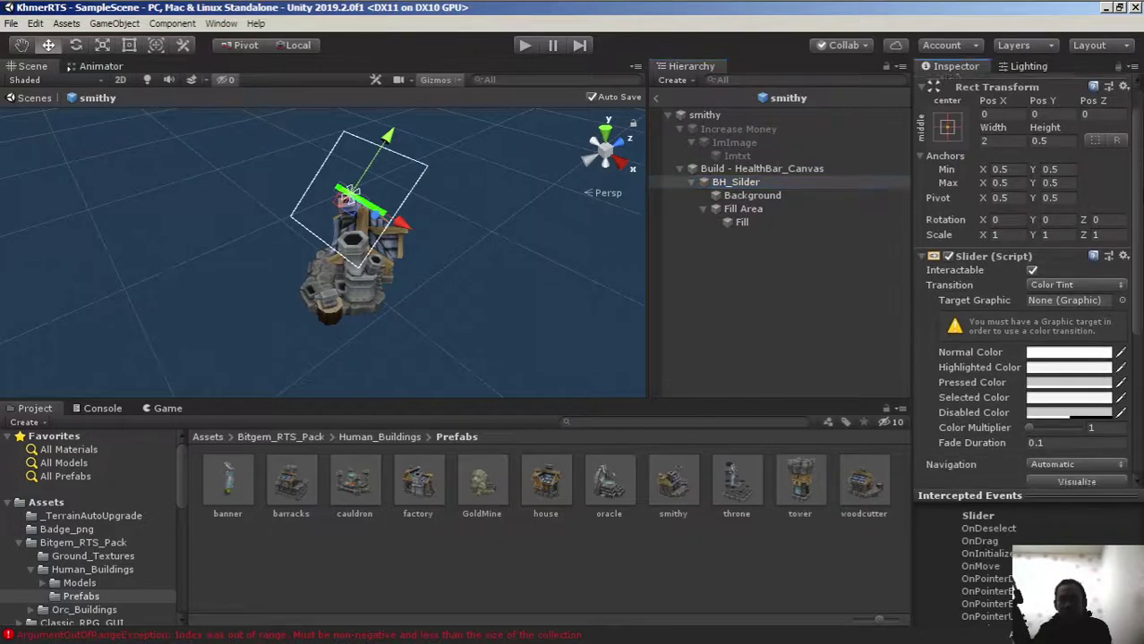
scroll(1000, 171, "down", 1)
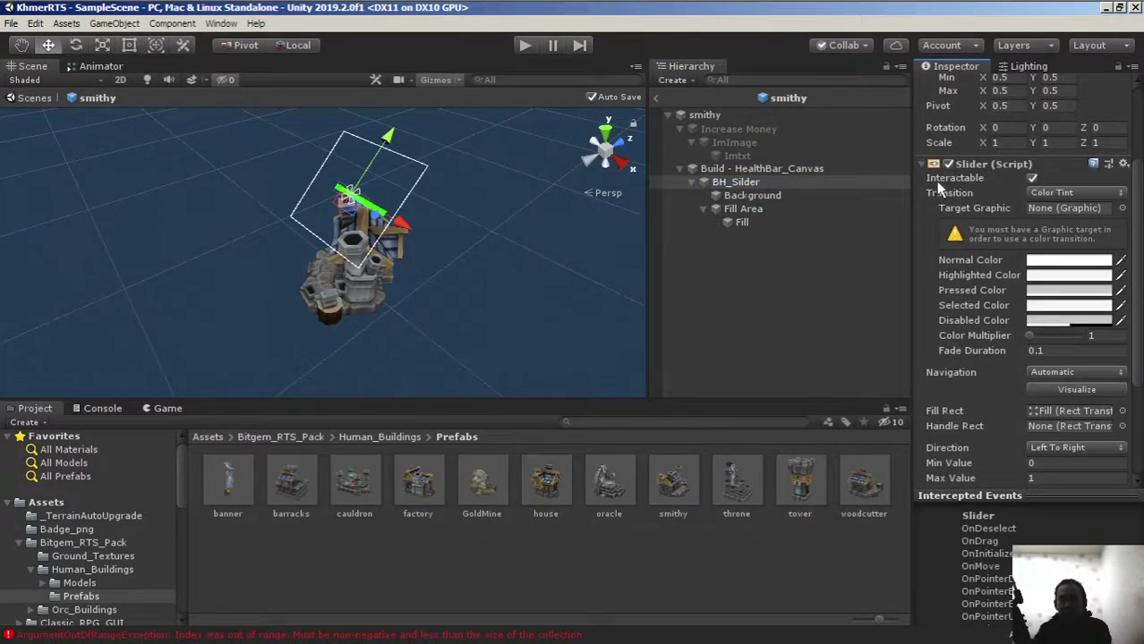
left_click(1034, 178)
Turn off Interactable on the woodcutter prefab's BH_Silder slider, then go back to SampleScene.
double_click(861, 484)
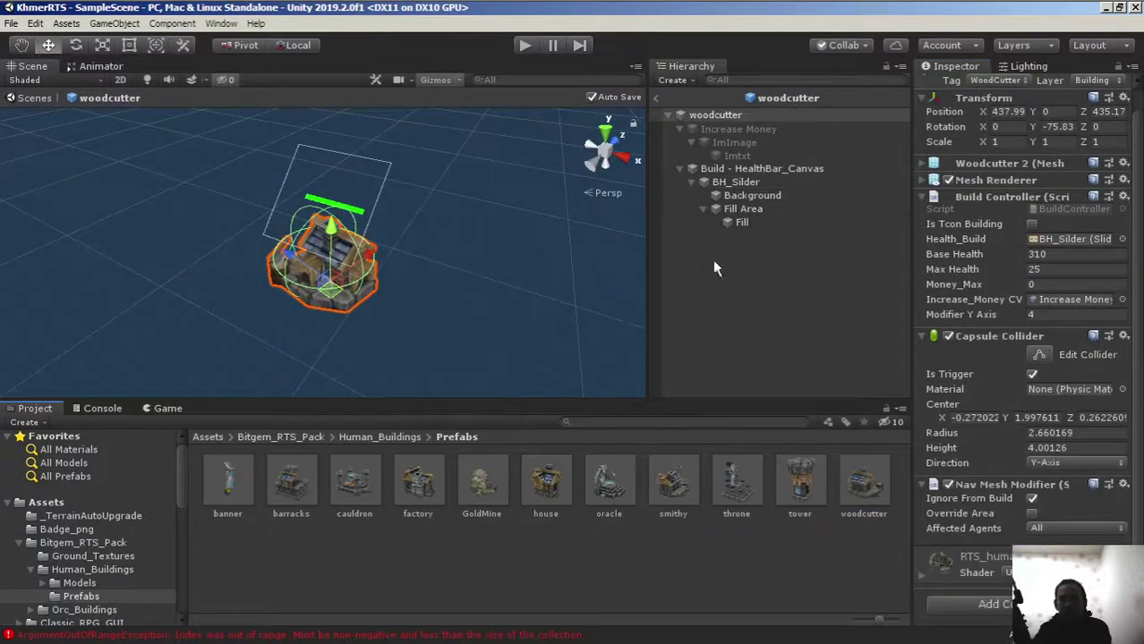
left_click(747, 183)
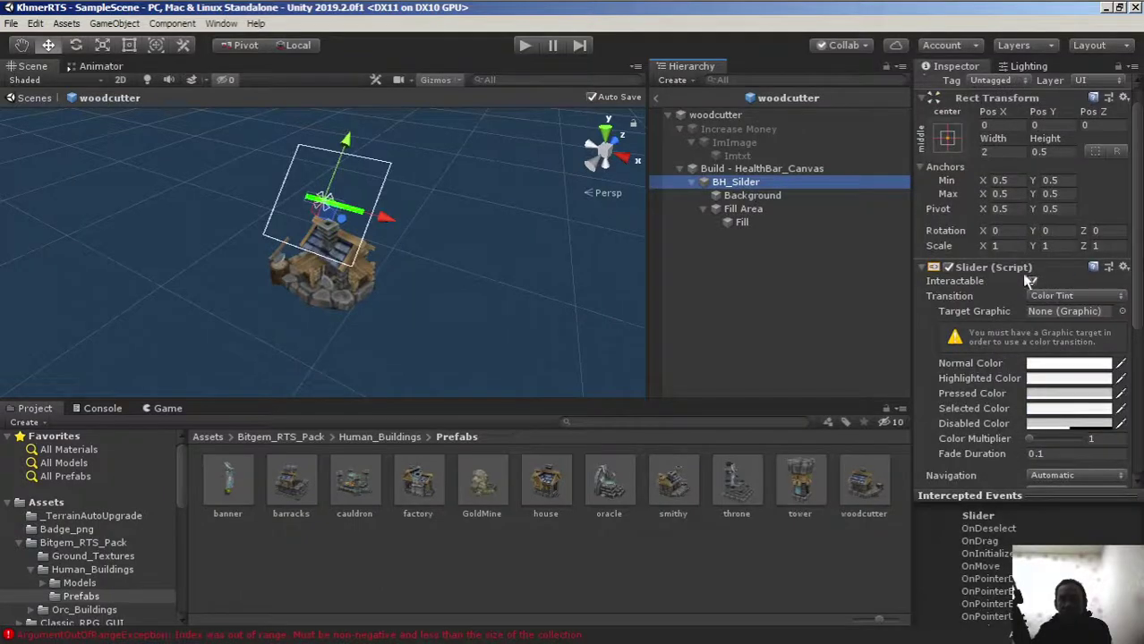
left_click_drag(1141, 230, 1141, 267)
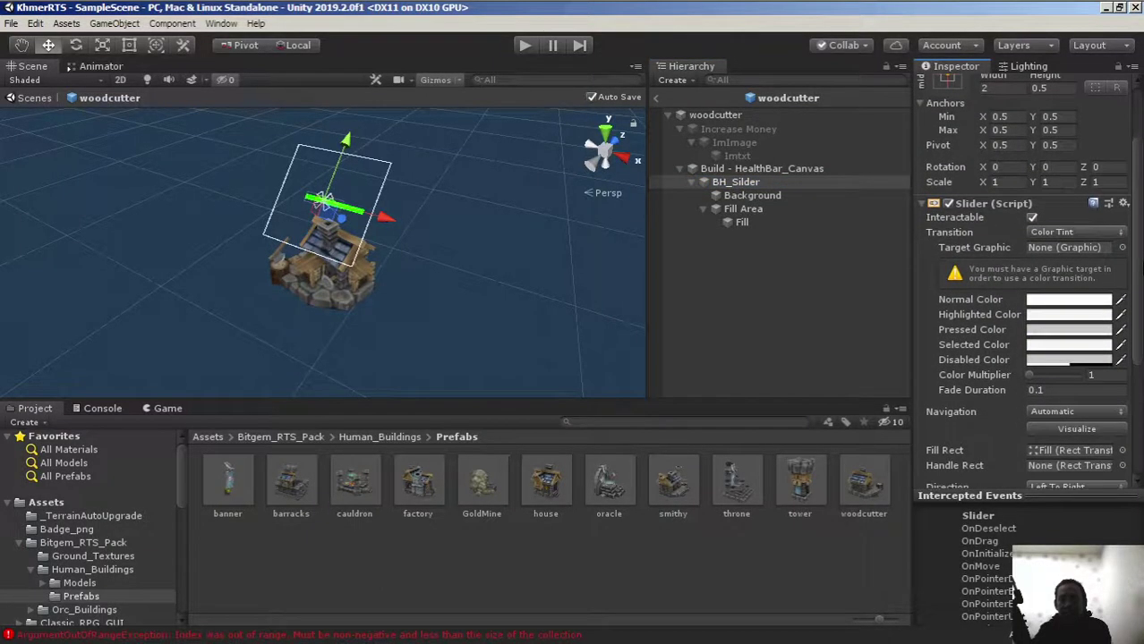
left_click(1034, 220)
left_click(655, 99)
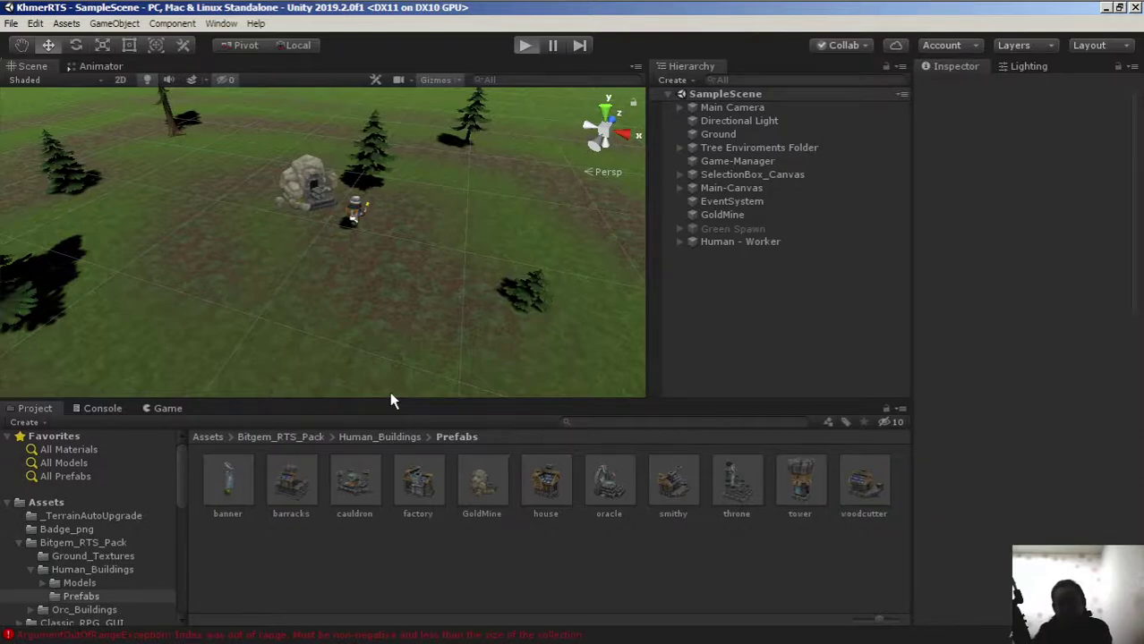
key("ctrl+p")
left_click(587, 340)
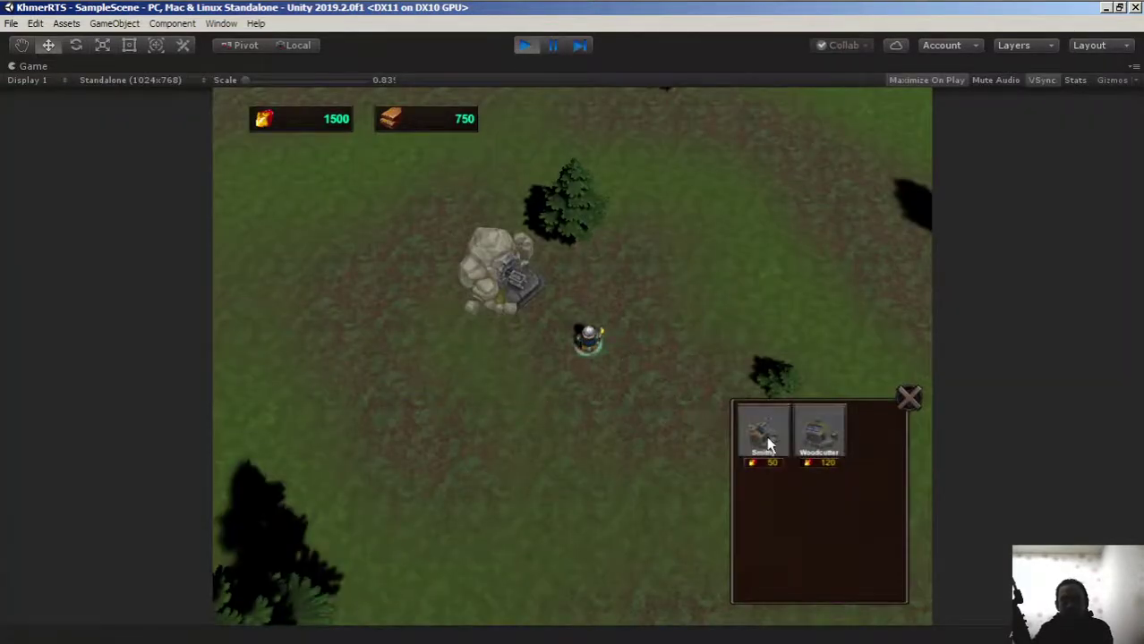
left_click(763, 432)
left_click(501, 396)
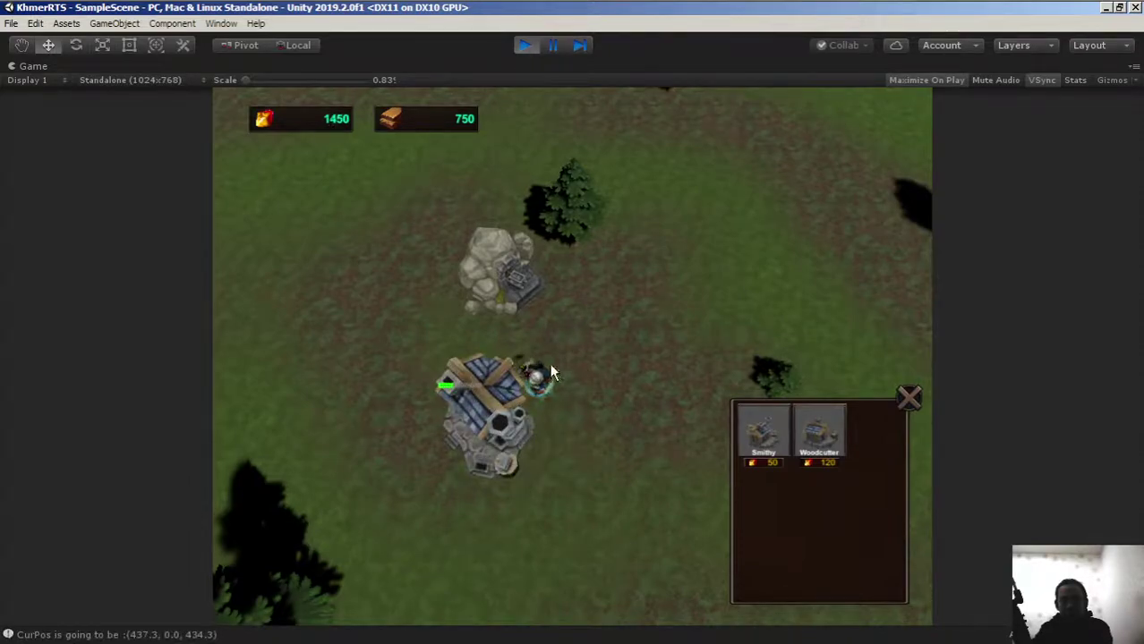
right_click(633, 419)
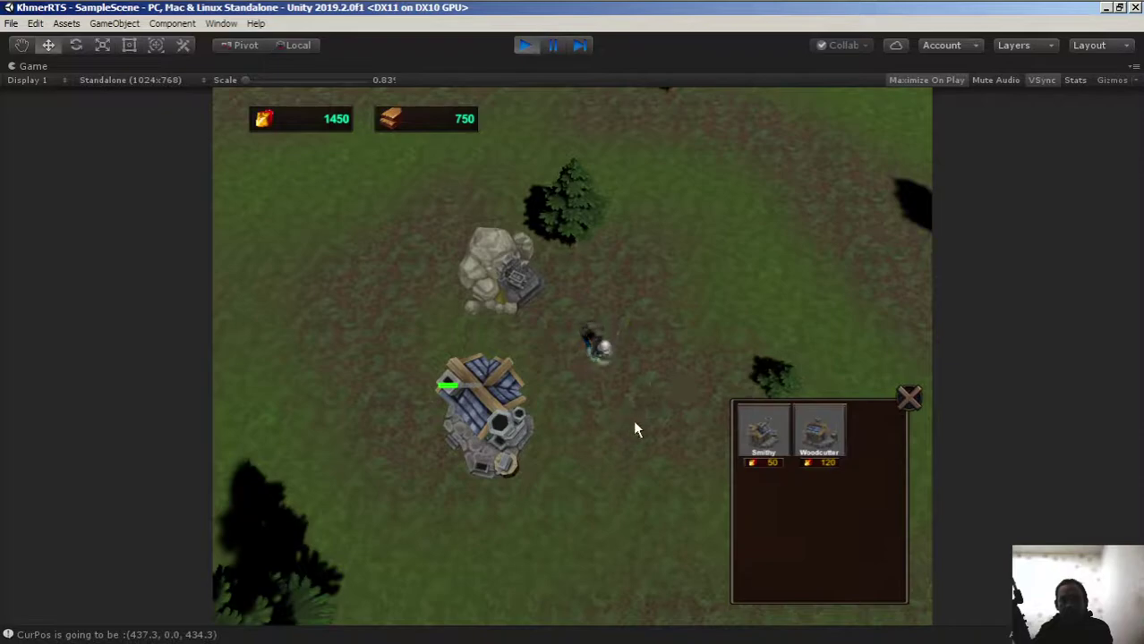
left_click(821, 452)
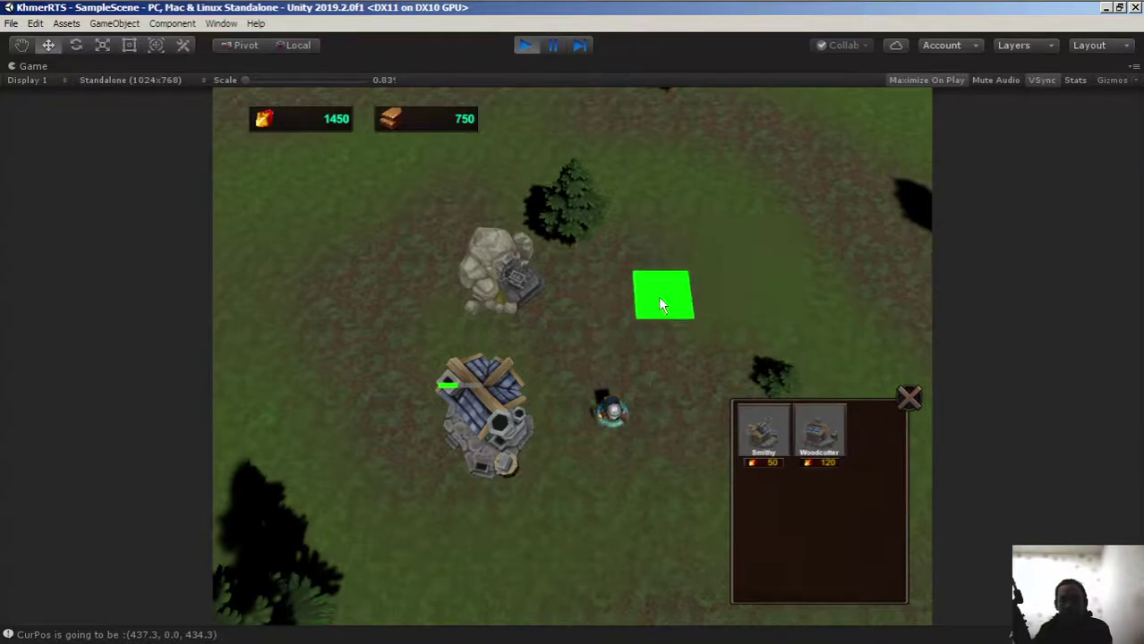
left_click(663, 293)
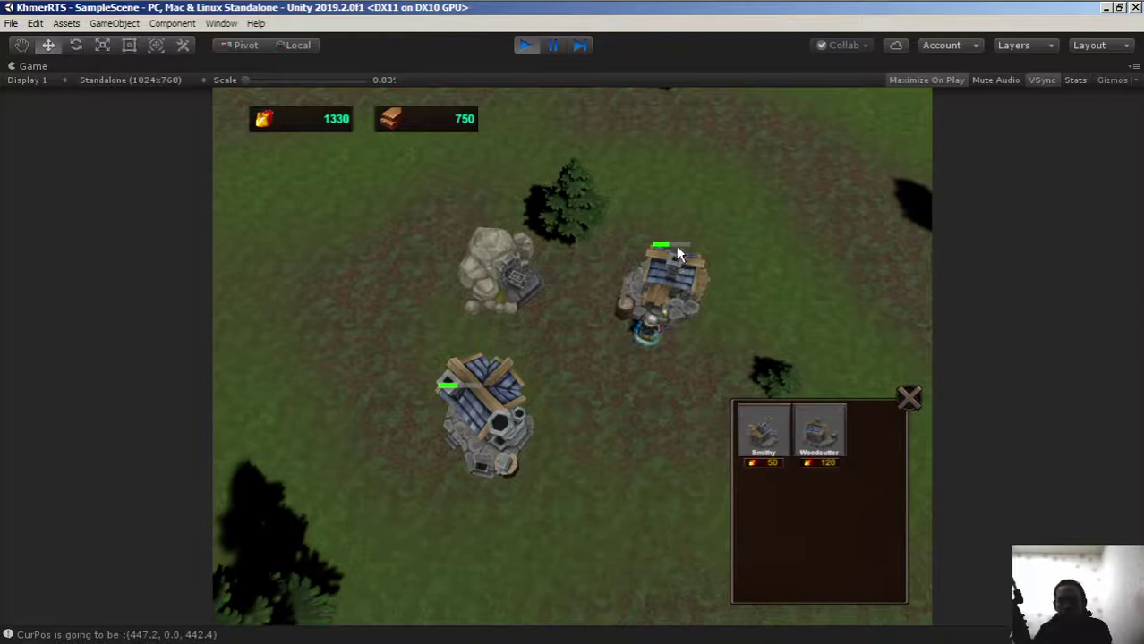
left_click(523, 45)
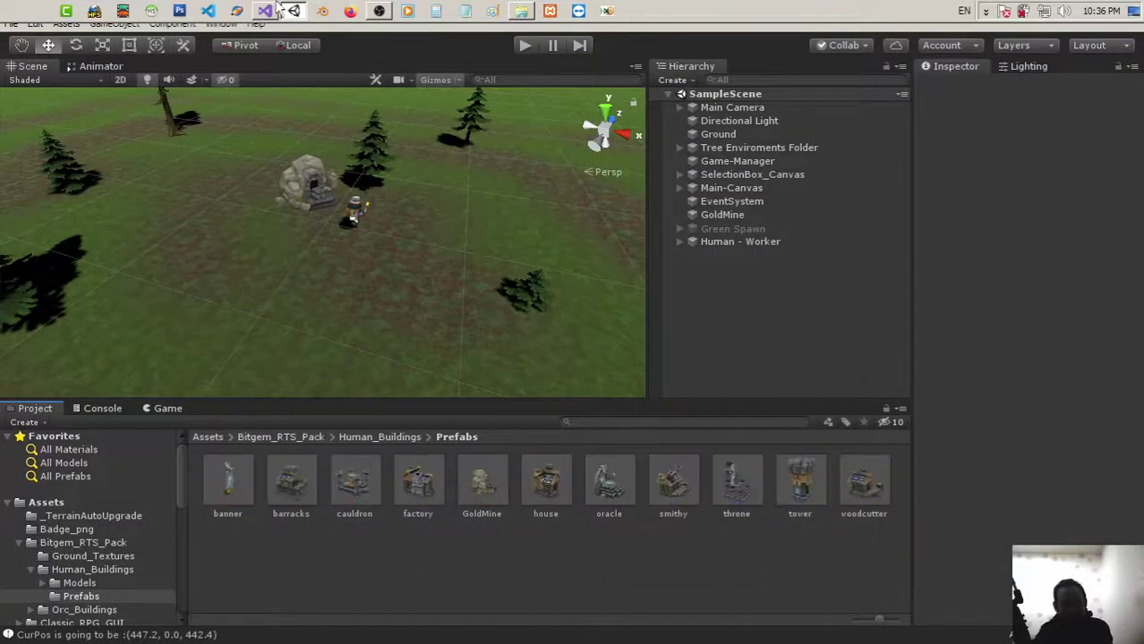
Add an empty private void Reset_Working_CallBack() method below Reset_Working.
left_click(267, 11)
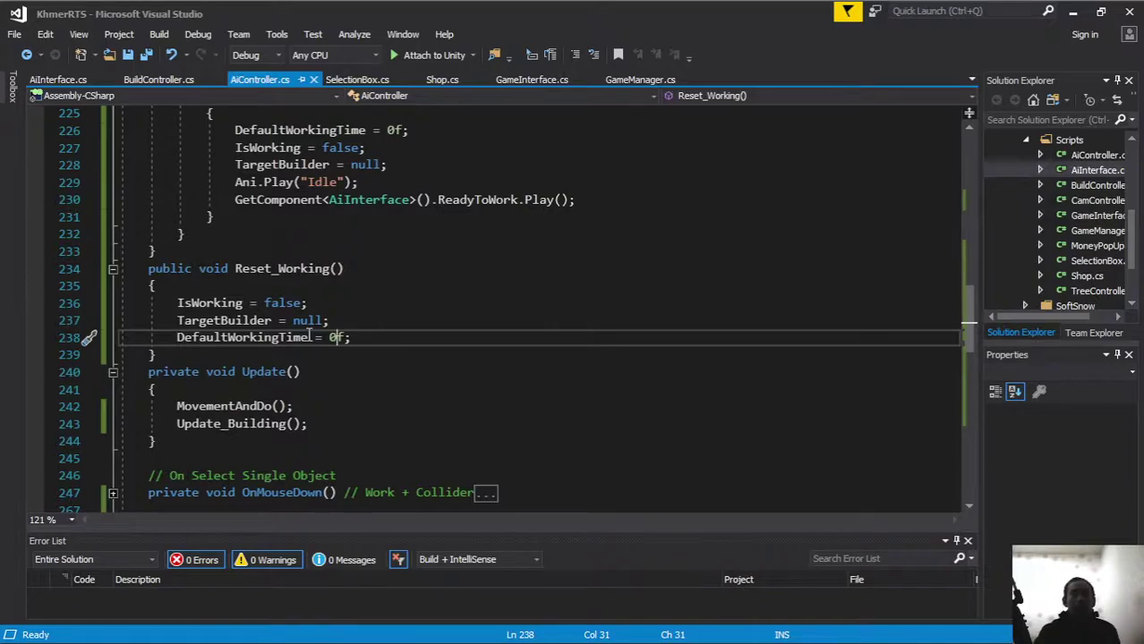
left_click(261, 269)
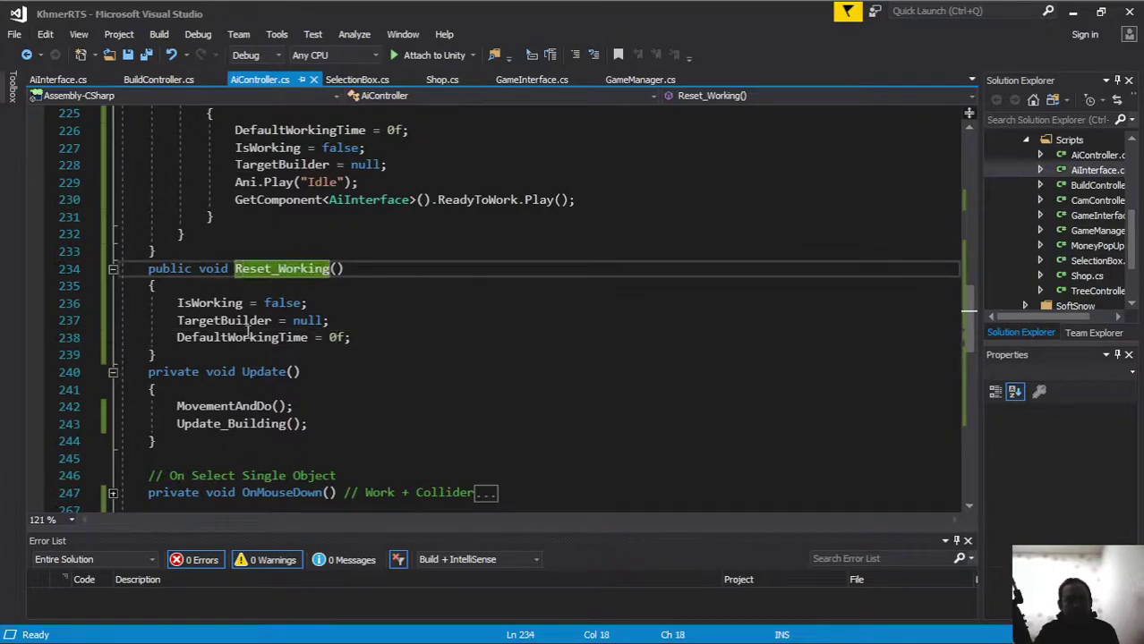
left_click(201, 346)
key("Down")
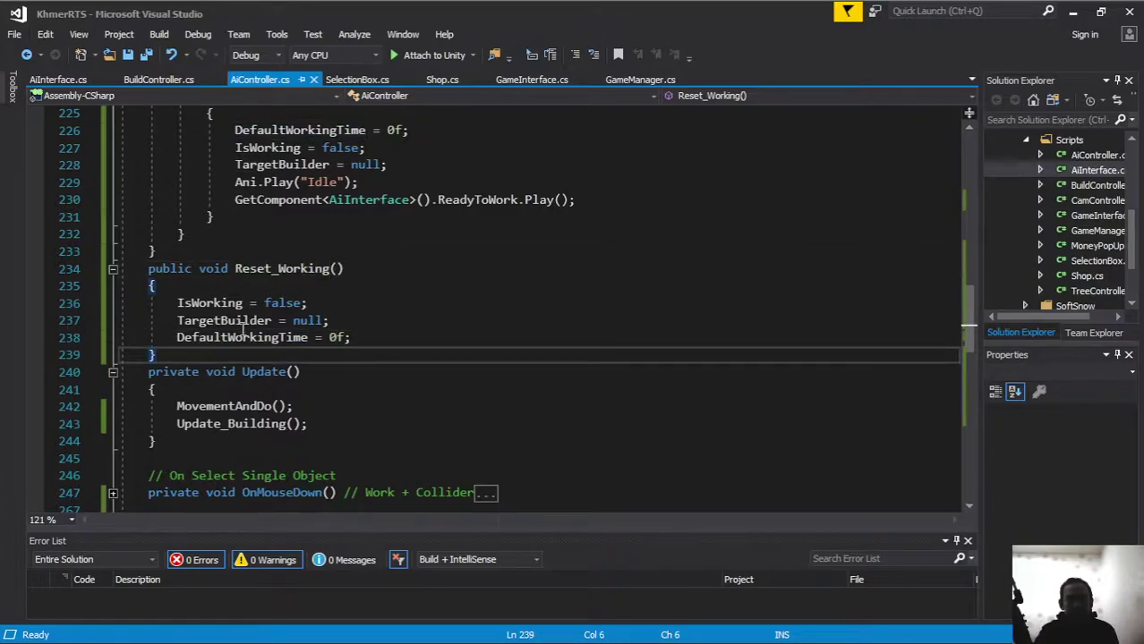
key("Return")
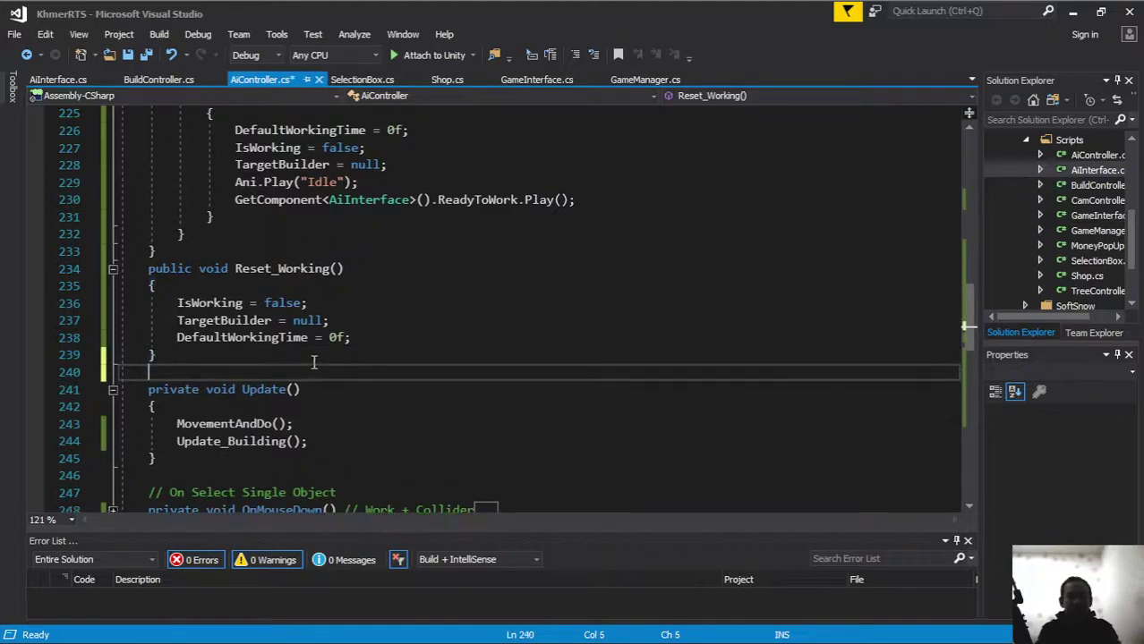
type("private")
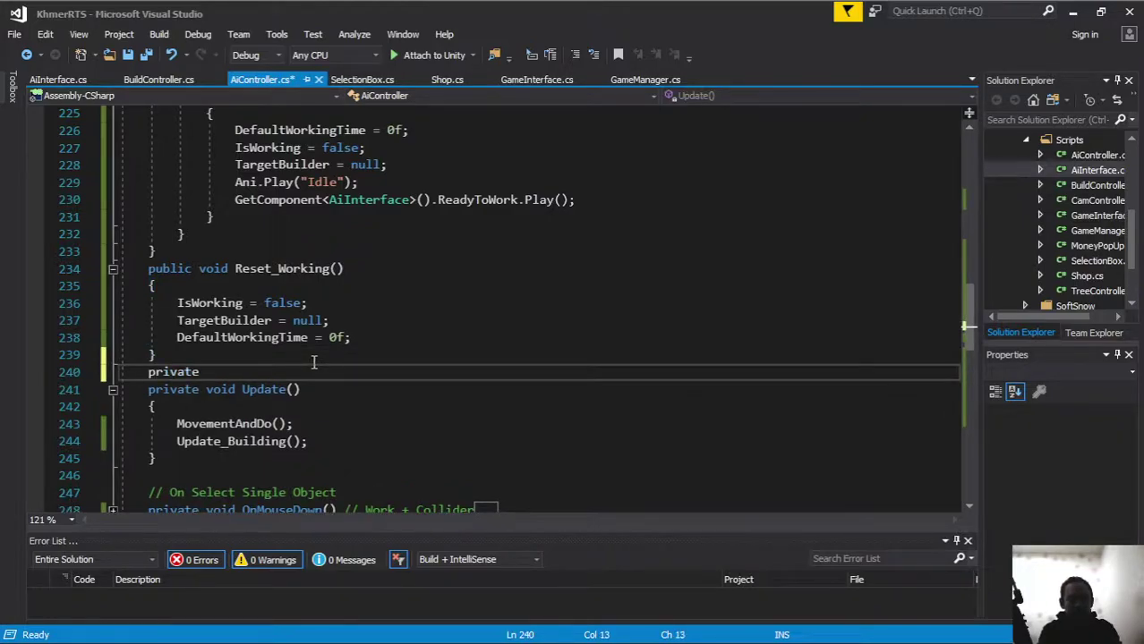
type(" void Reset")
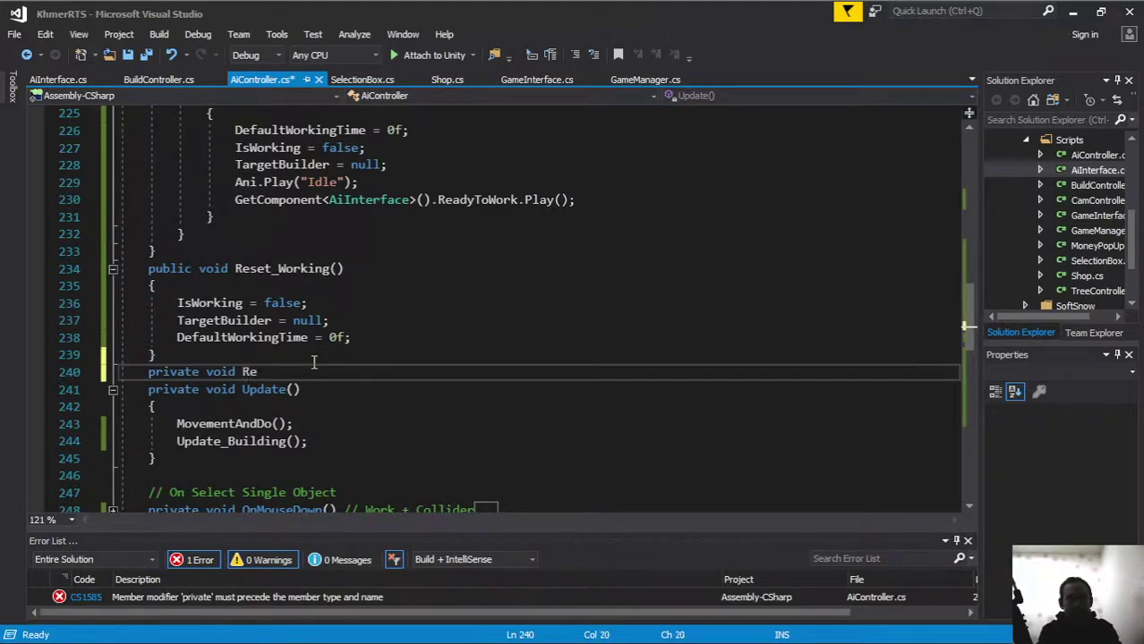
type("_")
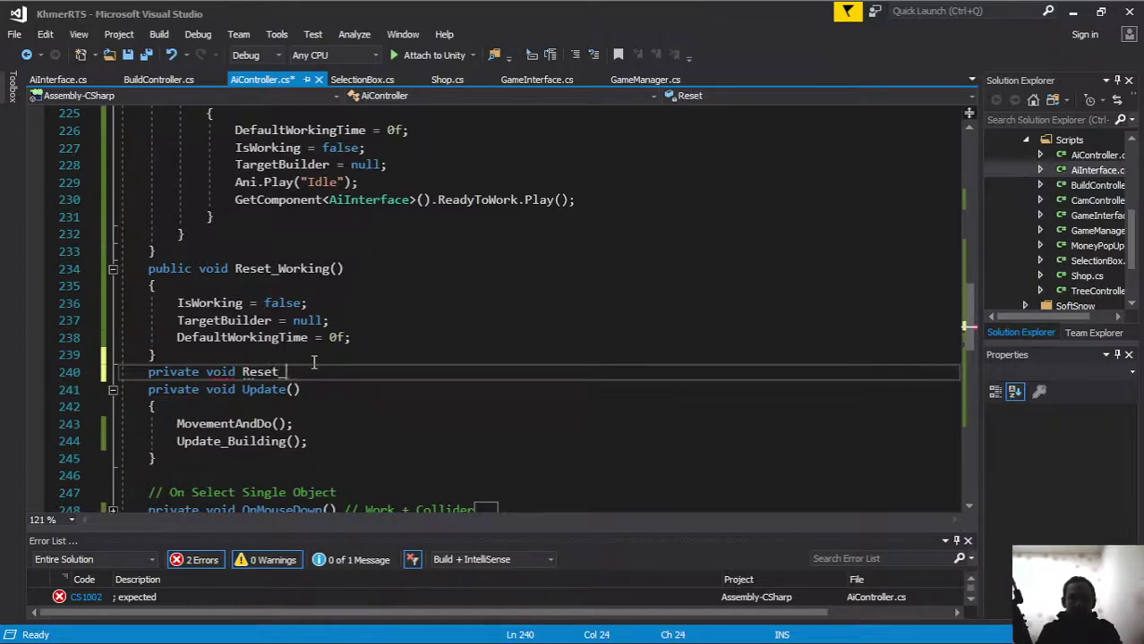
type("Working_")
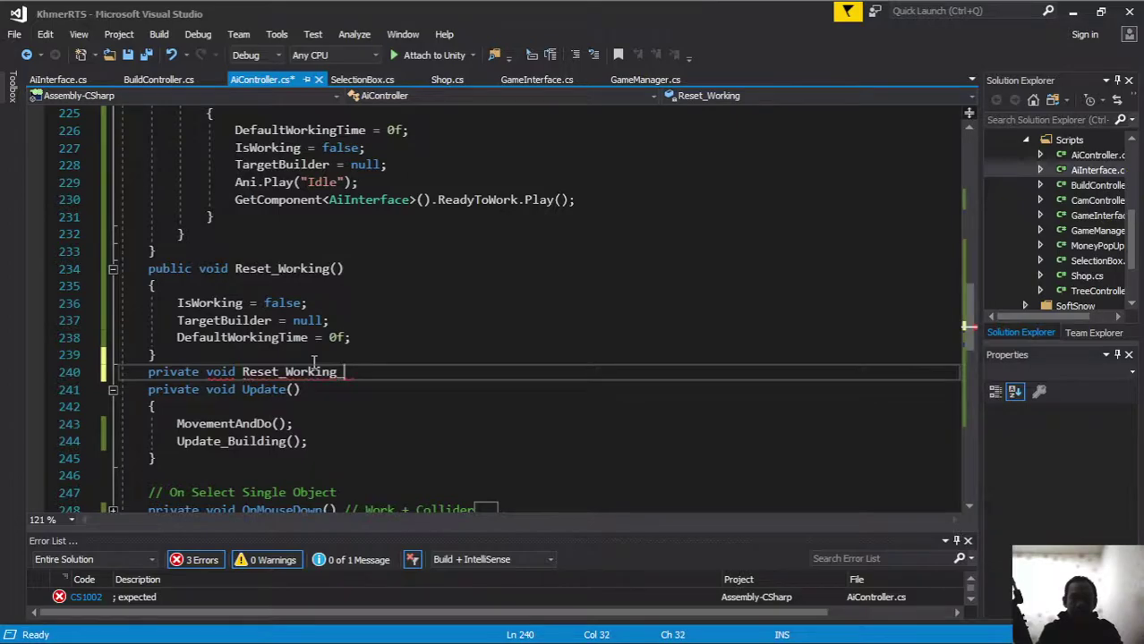
type("CallBack()")
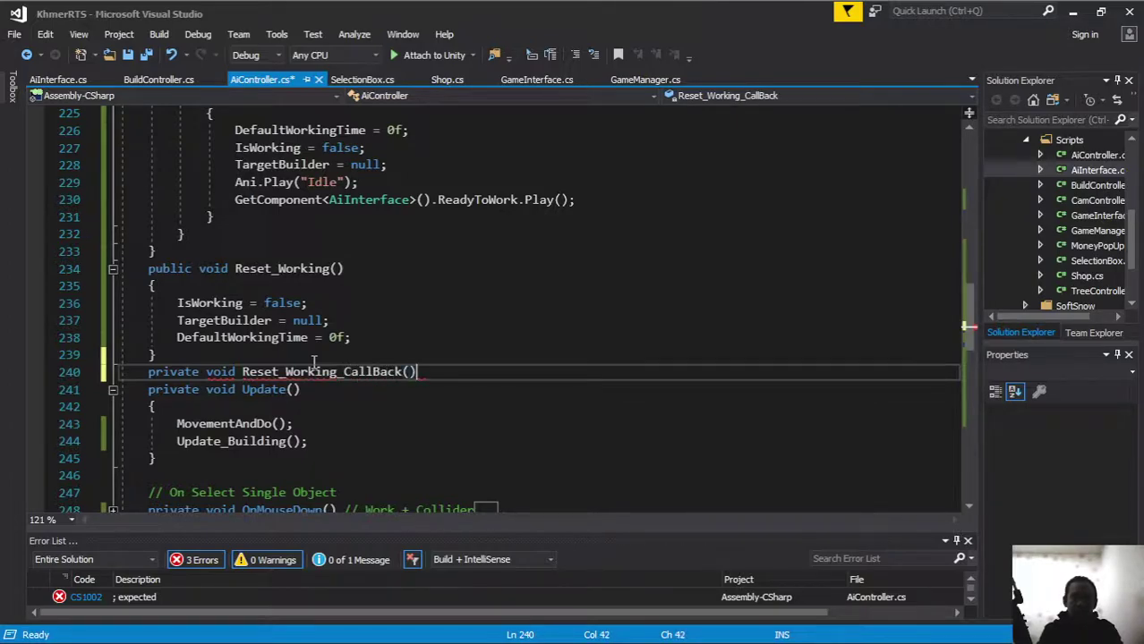
key("Return")
type("{")
key("Return")
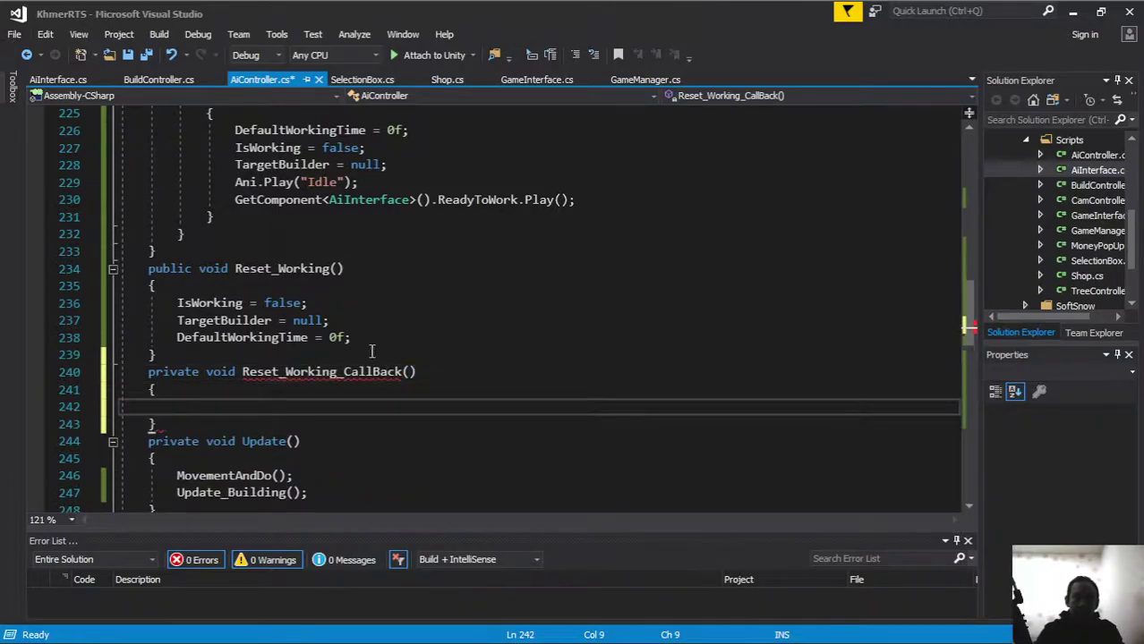
Move the three reset assignments from Reset_Working into Reset_Working_CallBack.
left_click_drag(351, 338, 177, 302)
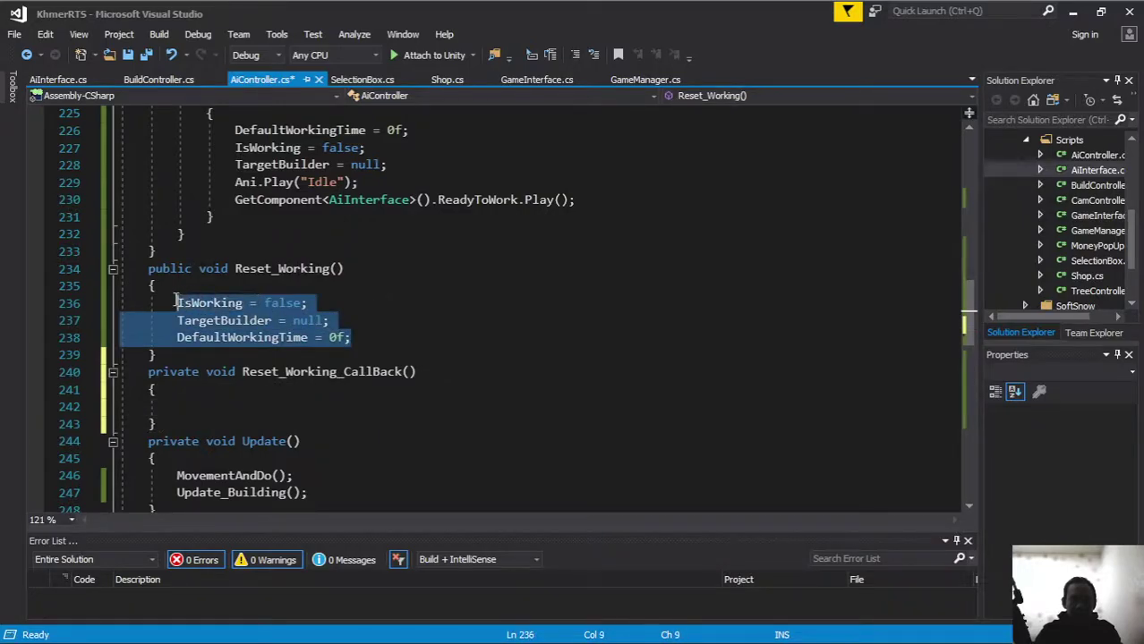
key("ctrl+x")
left_click(205, 373)
key("ctrl+v")
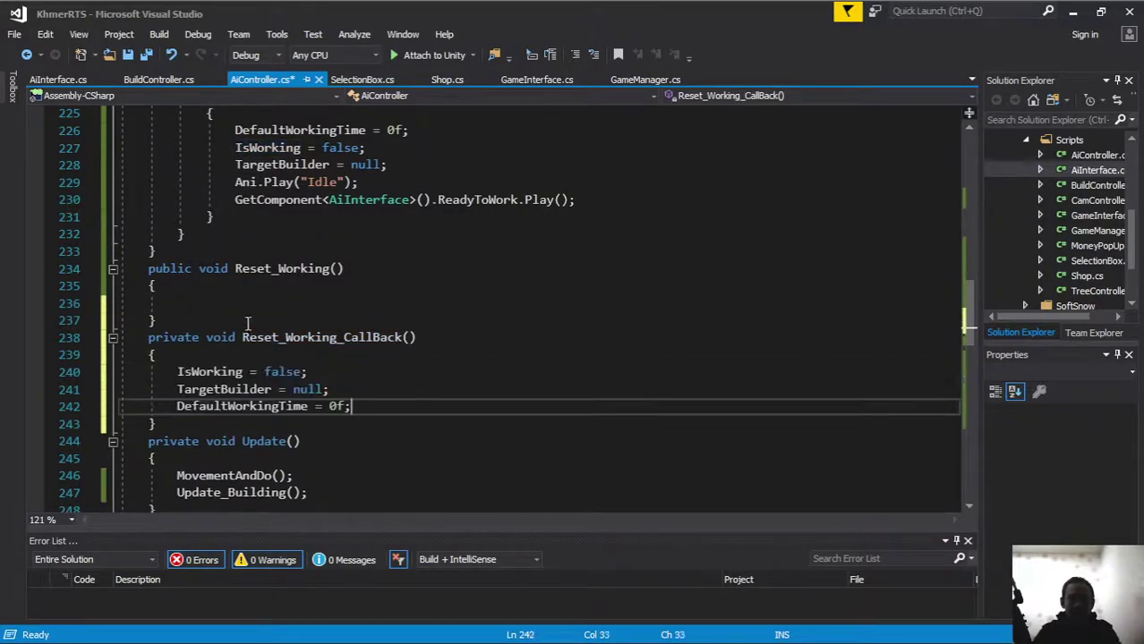
Write Invoke("Reset_Working_CallBack" into the now-empty Reset_Working body.
left_click(246, 304)
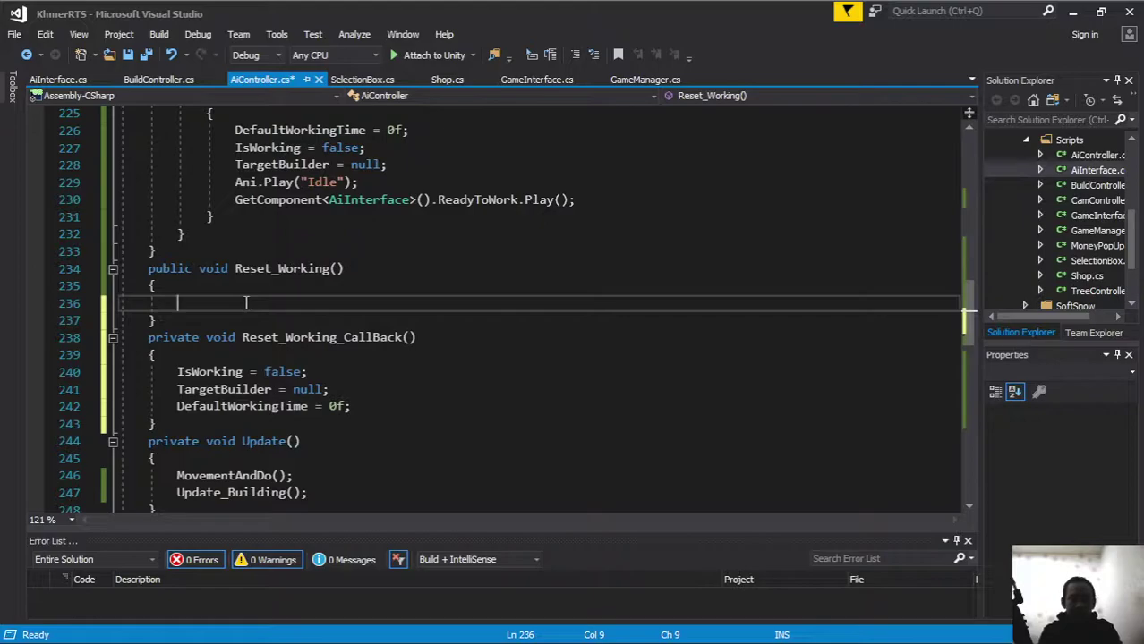
type("inv")
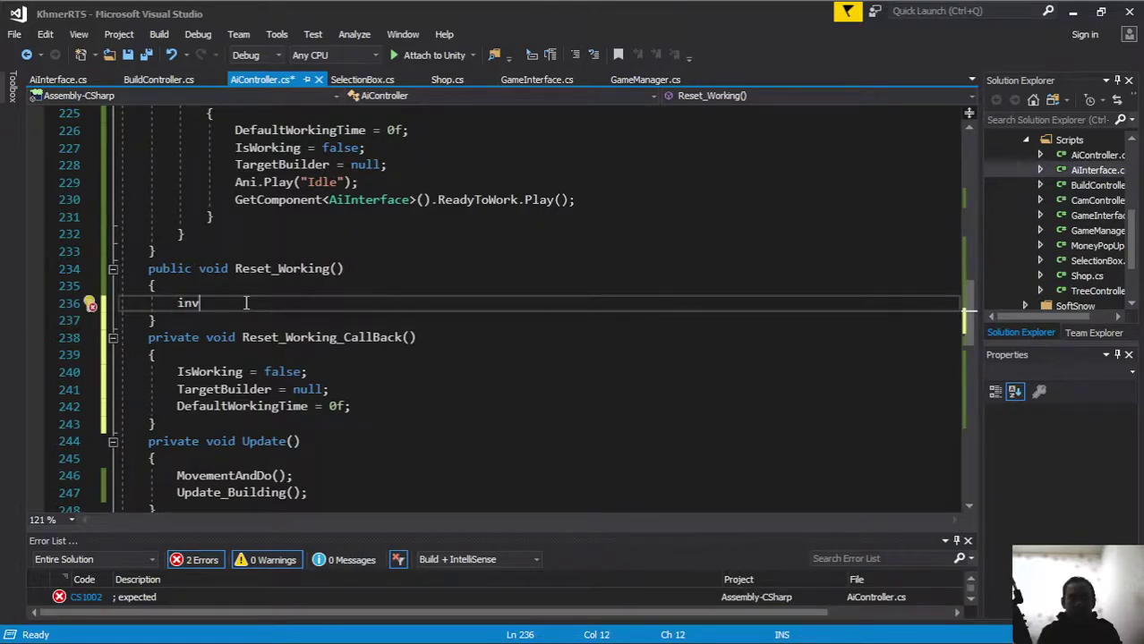
key("Tab")
type("(")
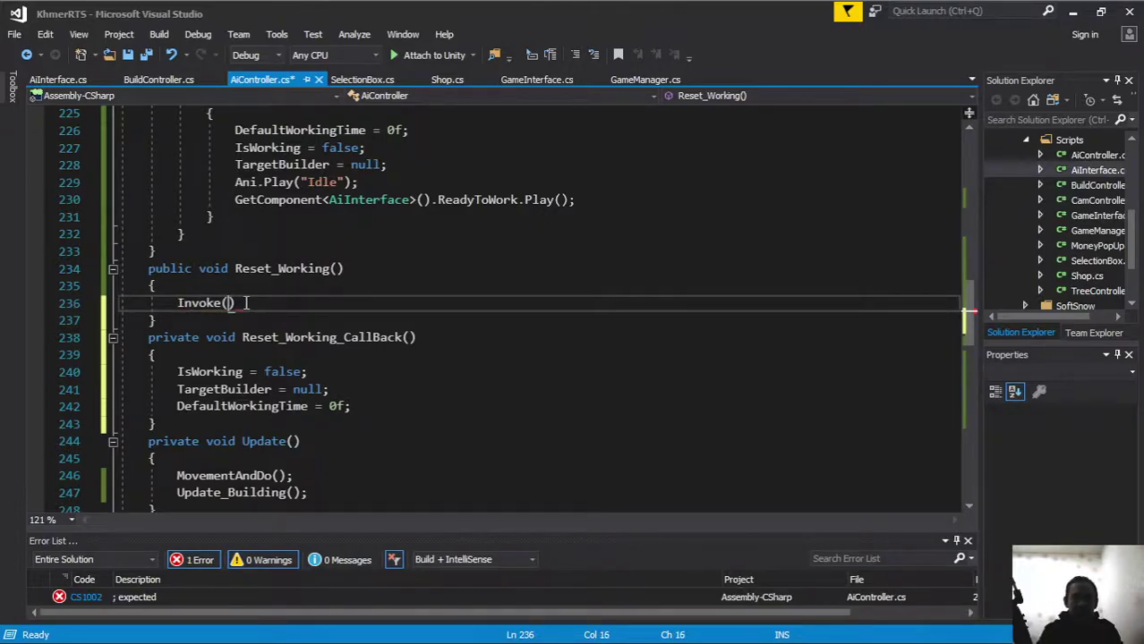
type("\"\"")
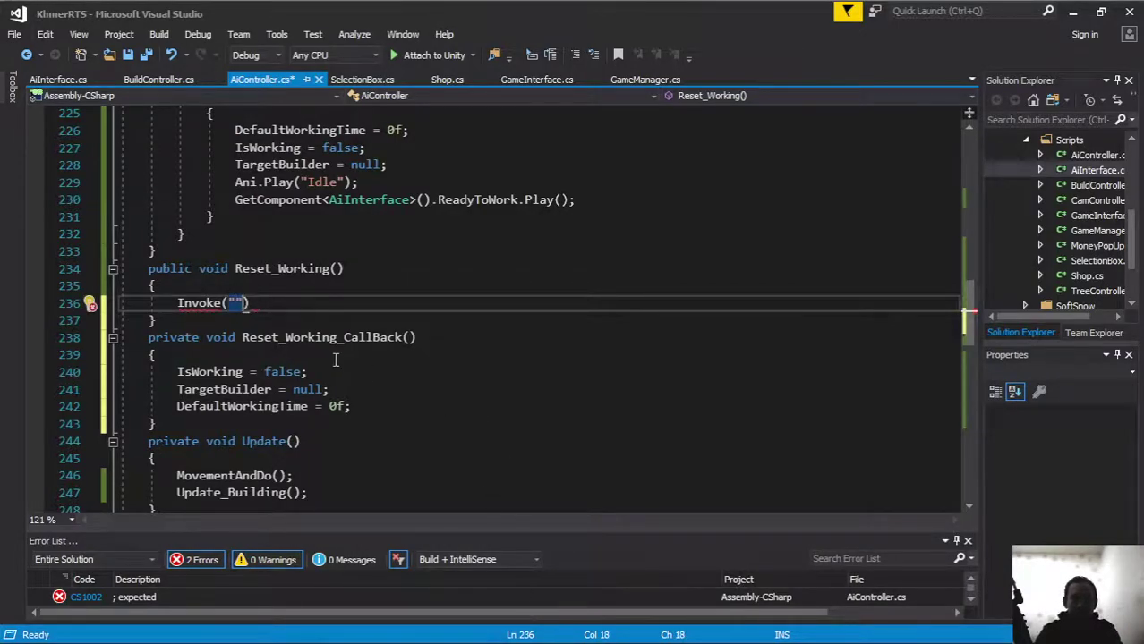
left_click(334, 356)
double_click(278, 338)
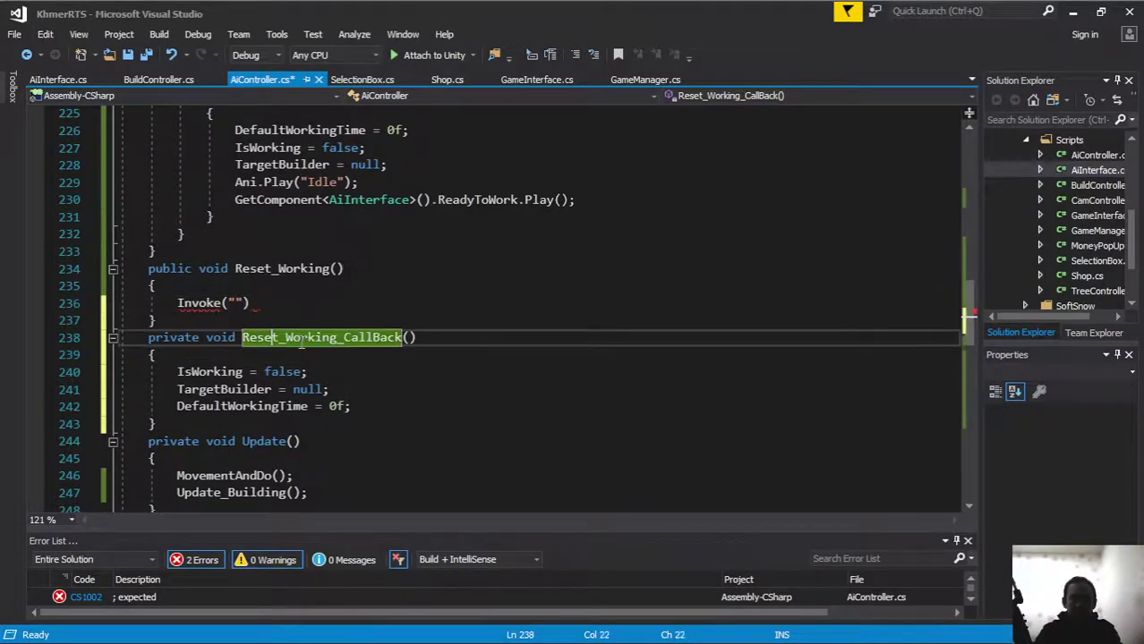
key("ctrl+c")
left_click(236, 302)
key("ctrl+v")
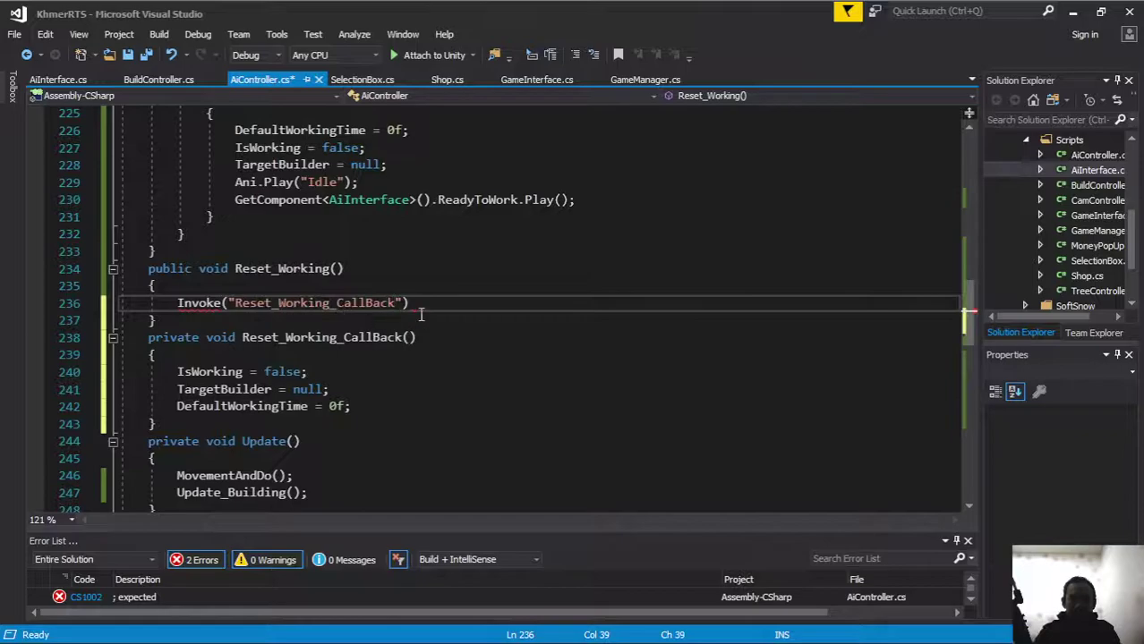
Give the Invoke call a 0.2f delay, end it with a semicolon, and save AiController.cs.
type(", ")
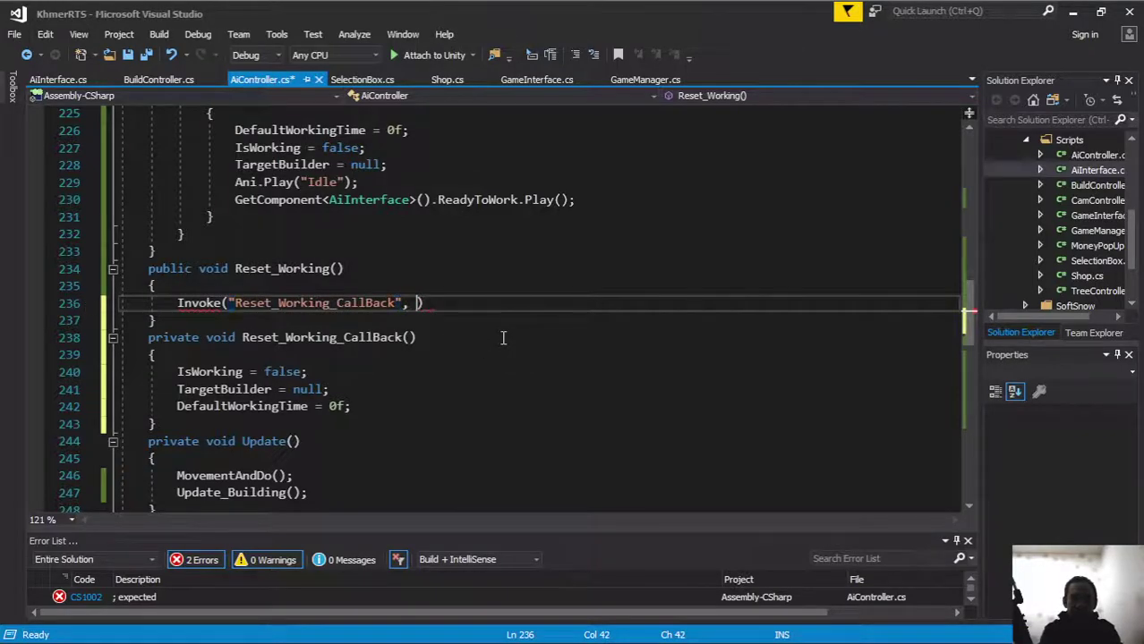
type("0.4f")
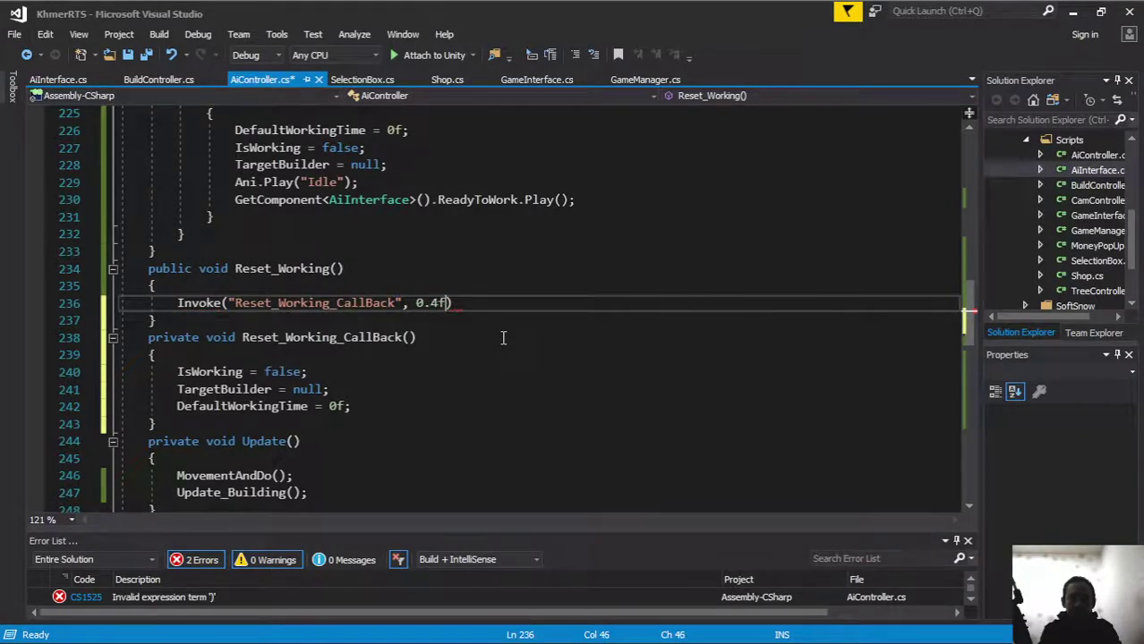
key("BackSpace")
key("BackSpace")
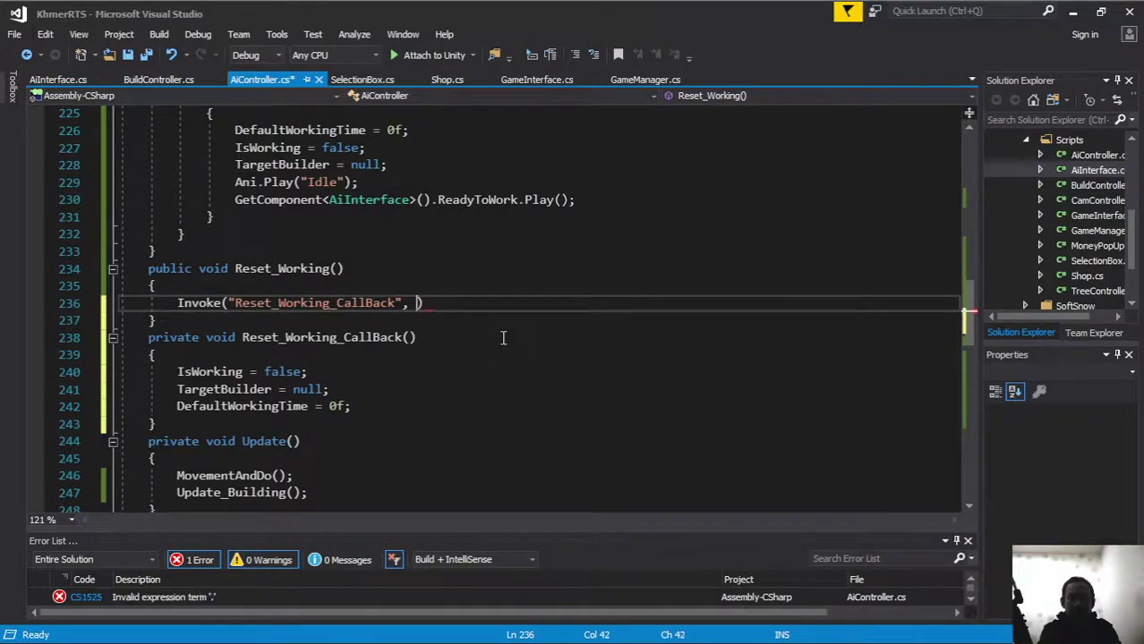
type("0")
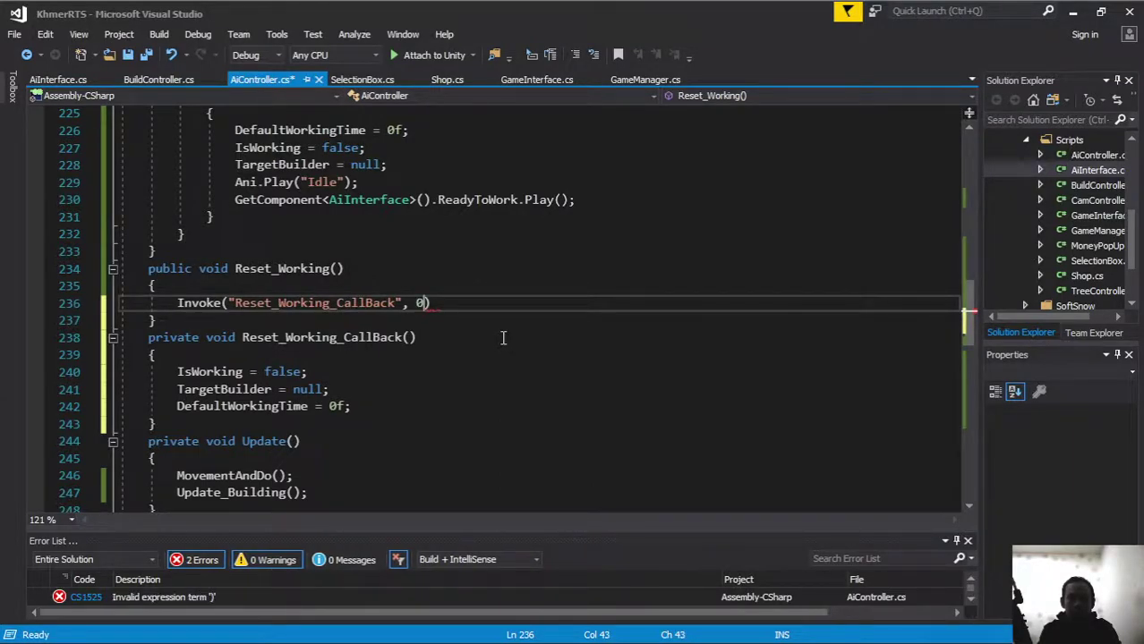
type(".2f")
key("End")
type(";")
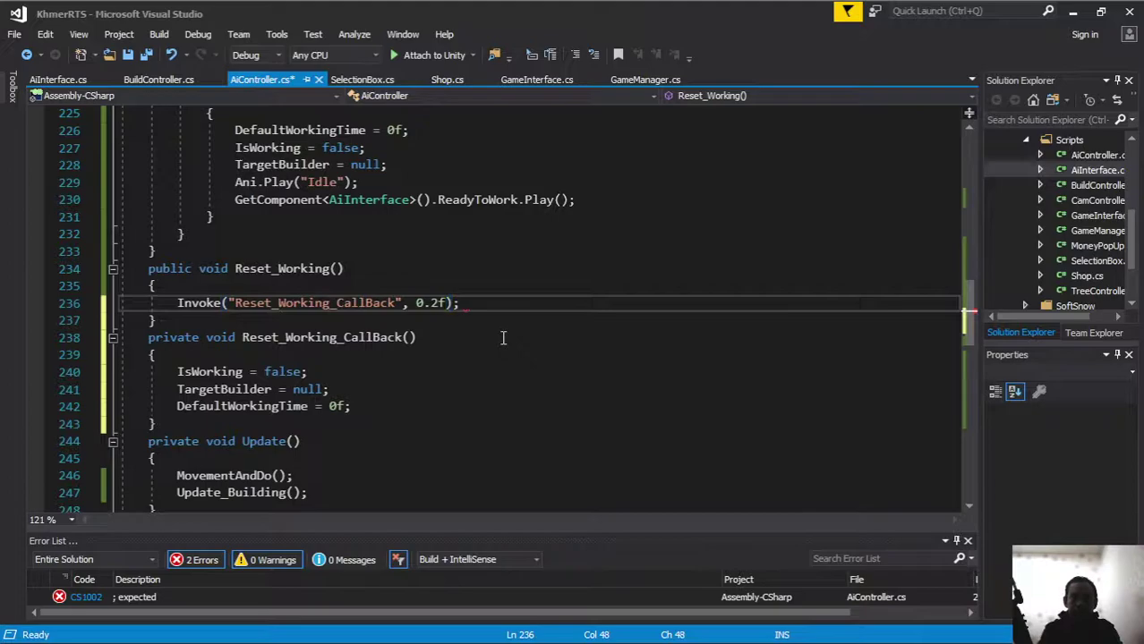
key("ctrl+s")
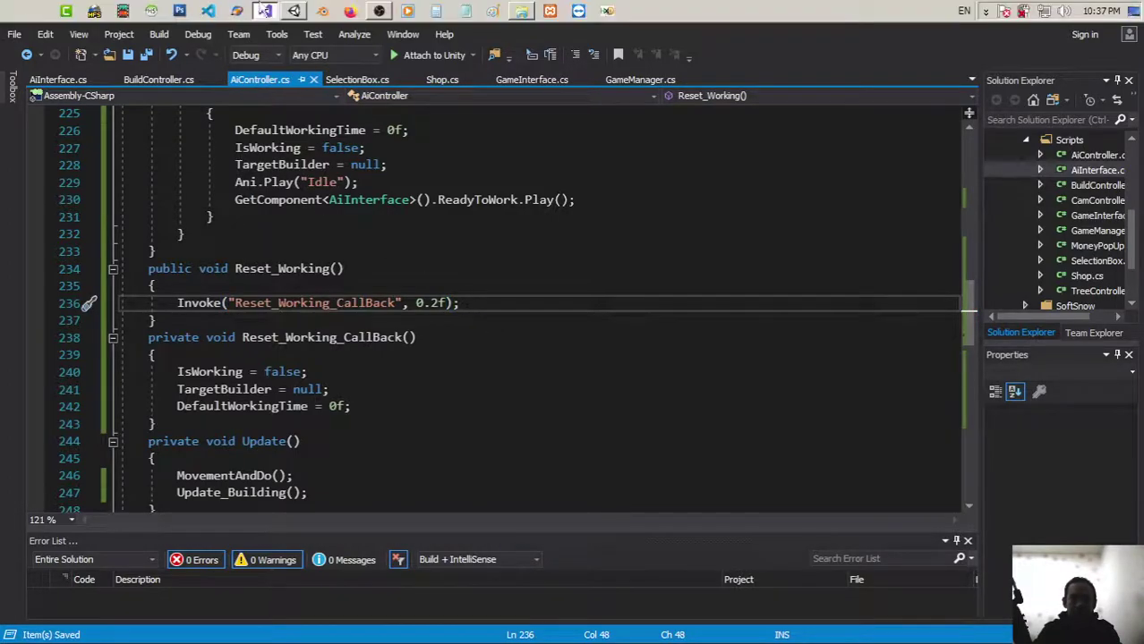
Back in Unity, play, place a building next to the worker, send it to the gold mine, and stop.
key("alt+Tab")
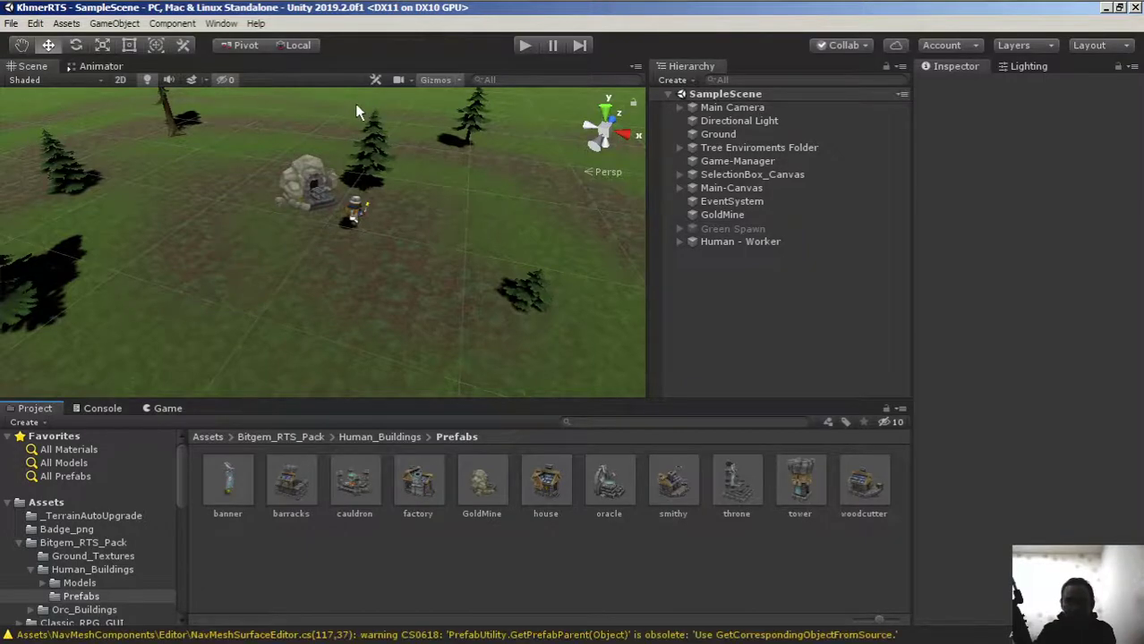
left_click(522, 46)
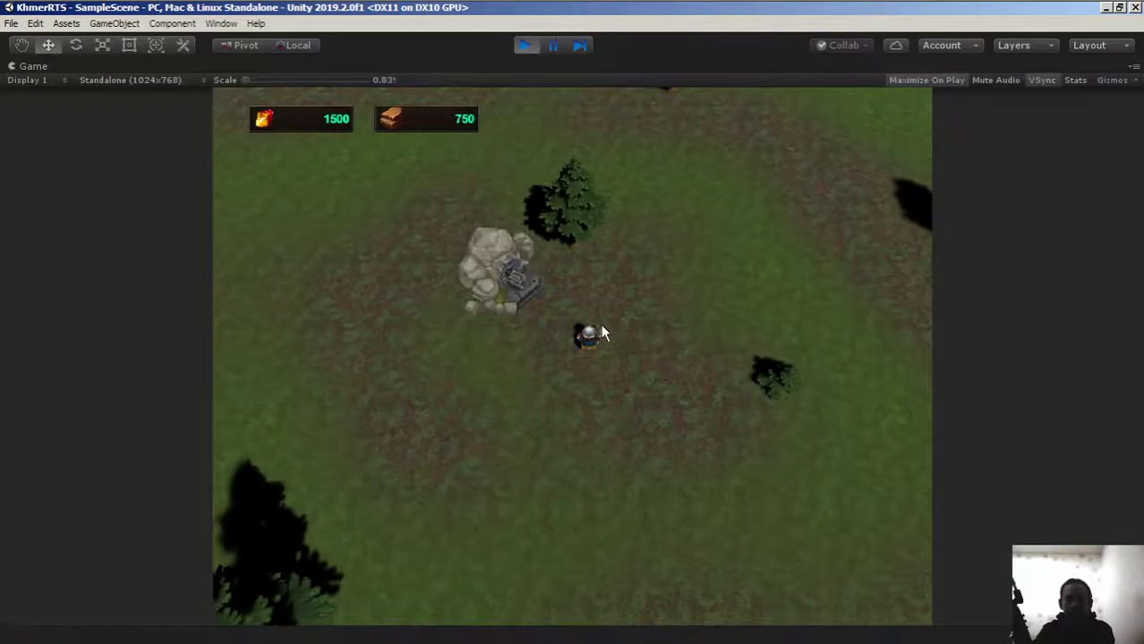
left_click(591, 337)
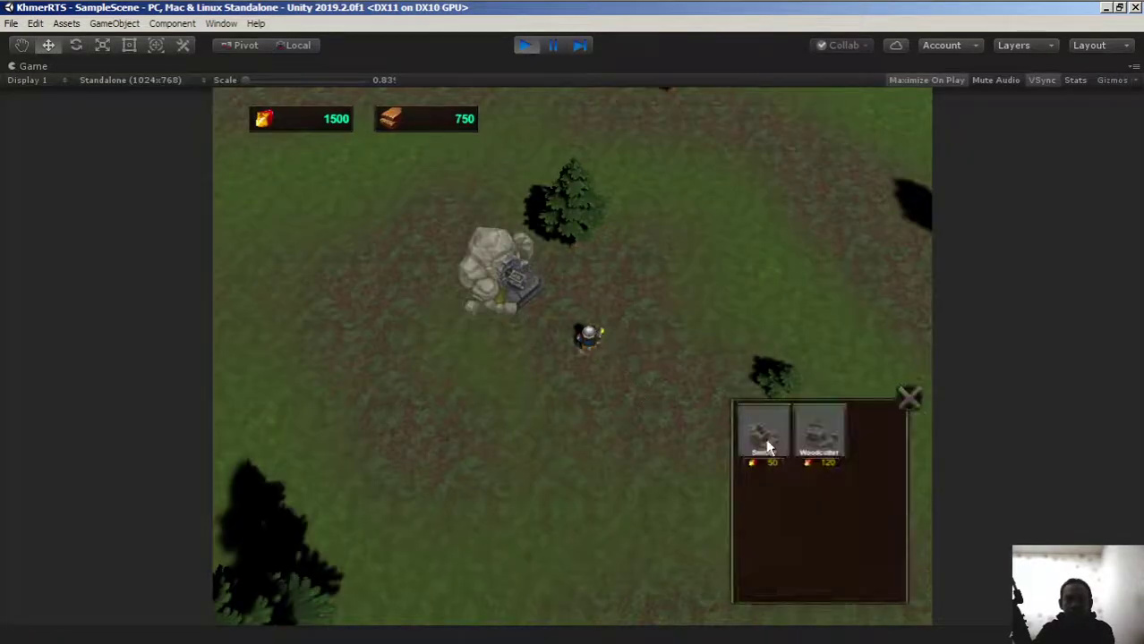
left_click(480, 420)
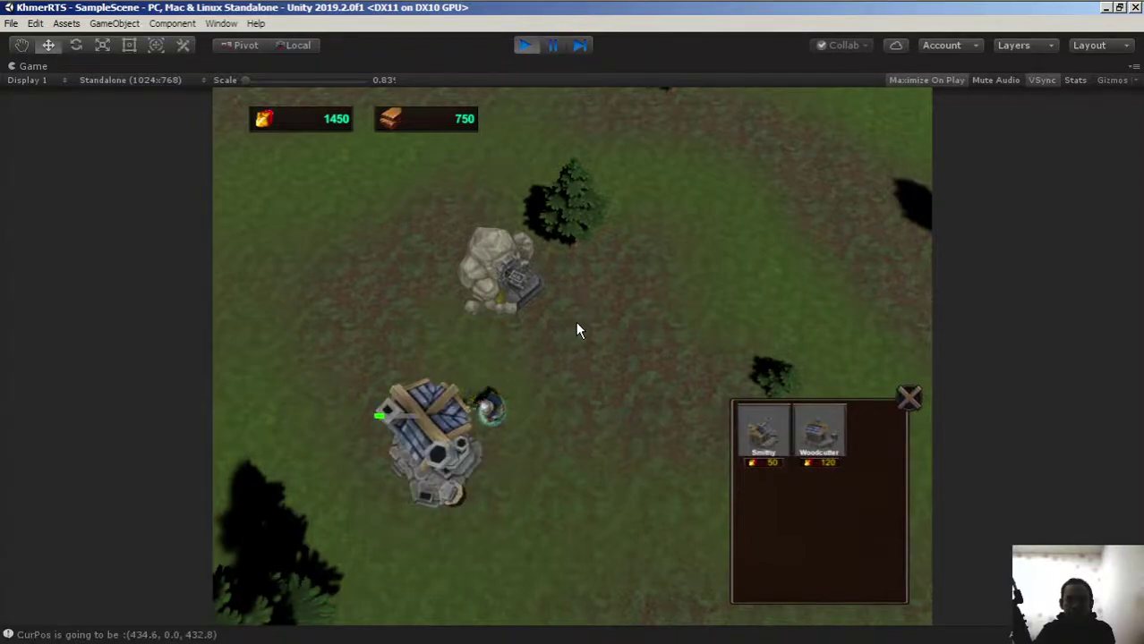
right_click(496, 271)
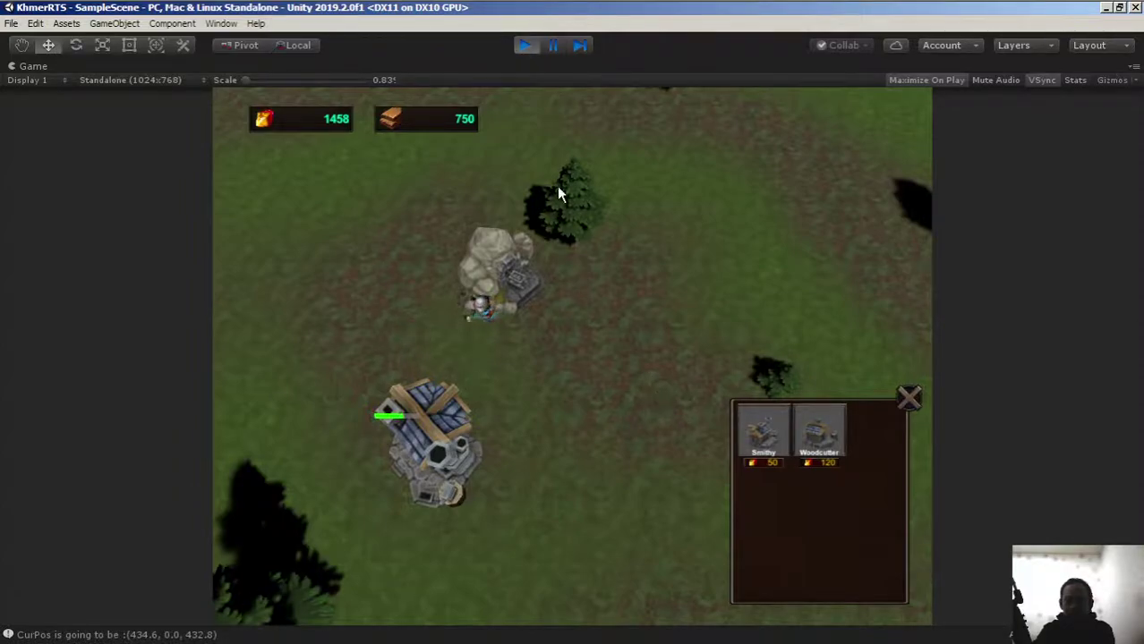
left_click(523, 48)
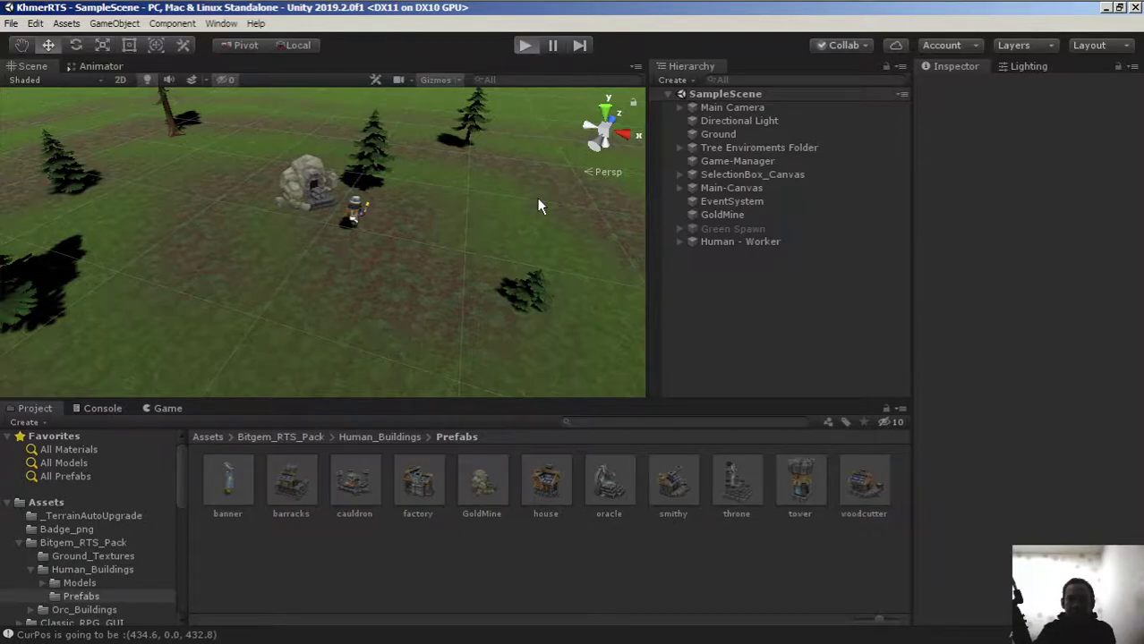
Replay placing a Smithy below the worker, order it to the gold mine and back, then stop and return to Visual Studio.
key("ctrl+p")
left_click(588, 337)
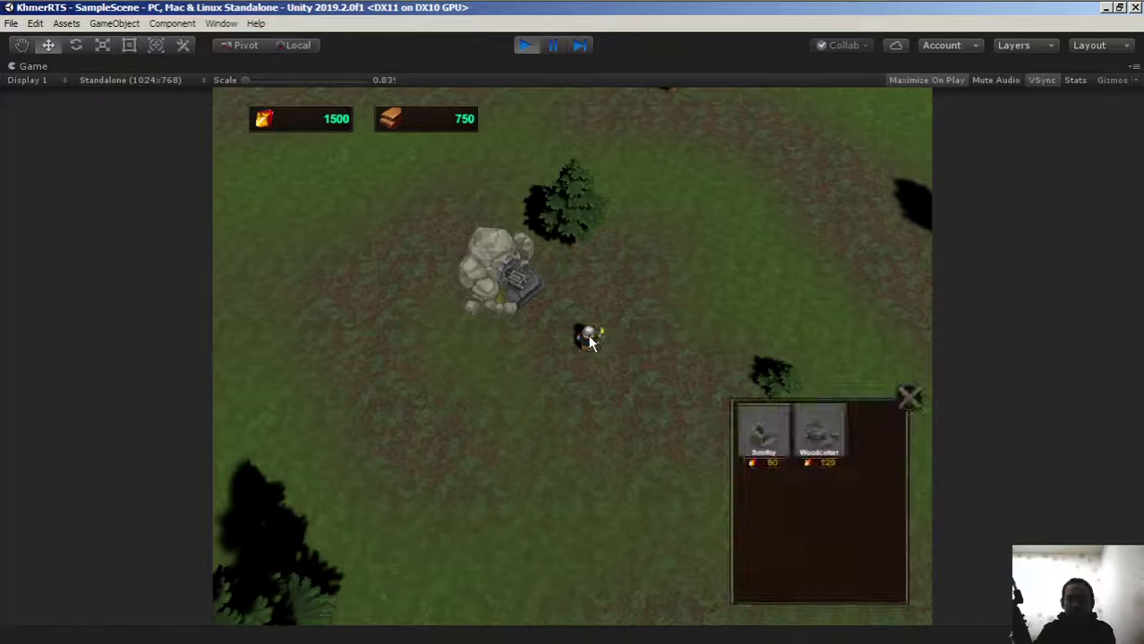
left_click(749, 444)
left_click(644, 532)
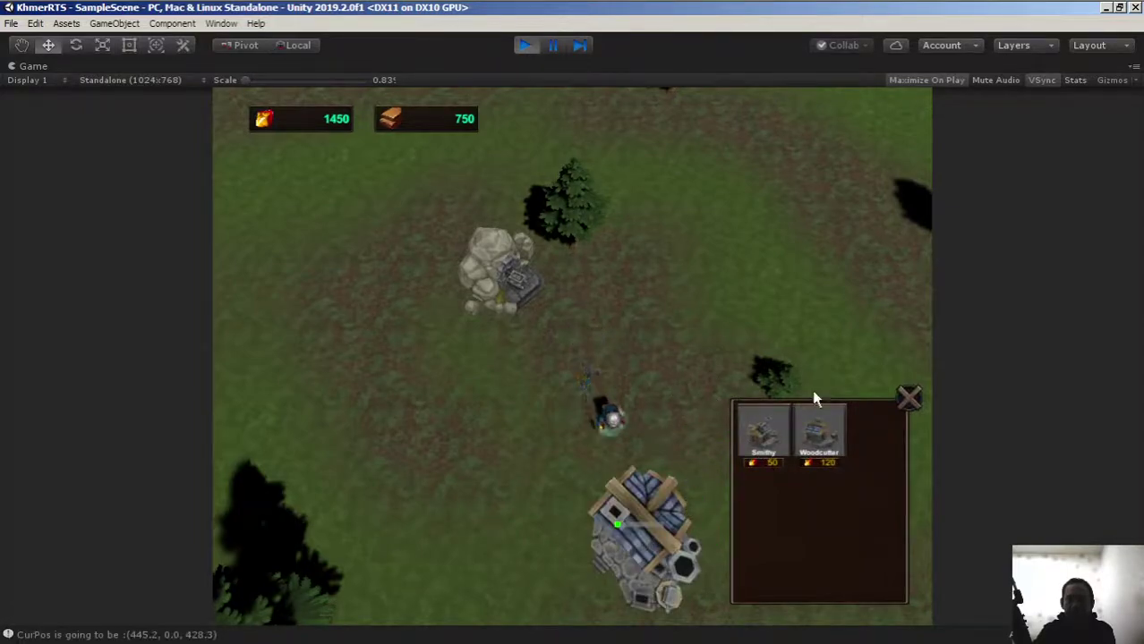
key("s")
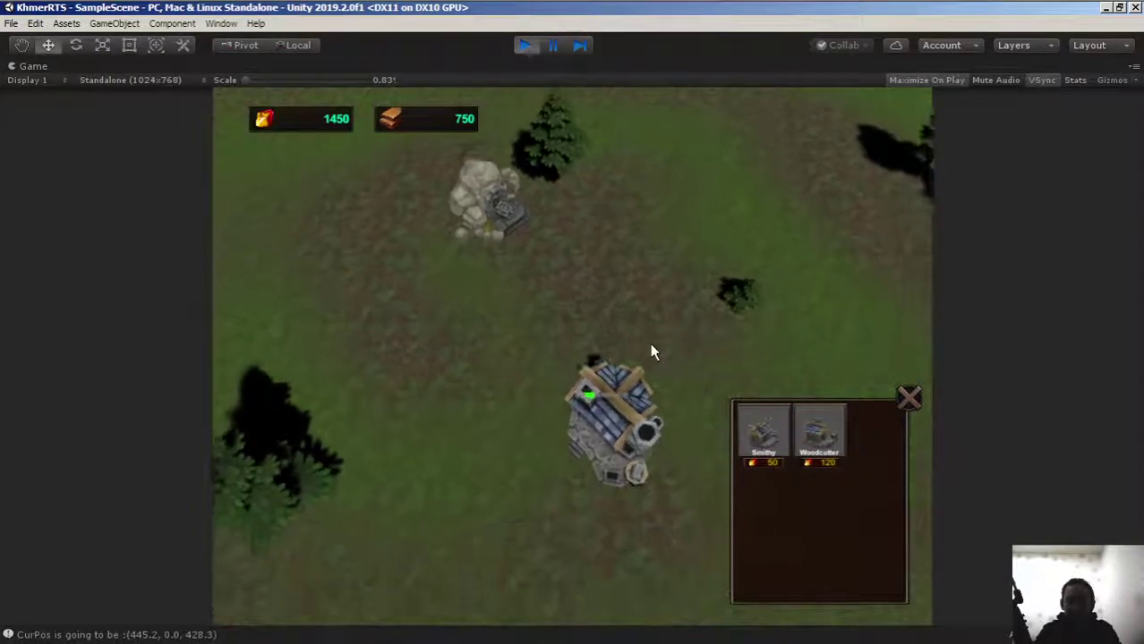
middle_click_drag(651, 352, 600, 376)
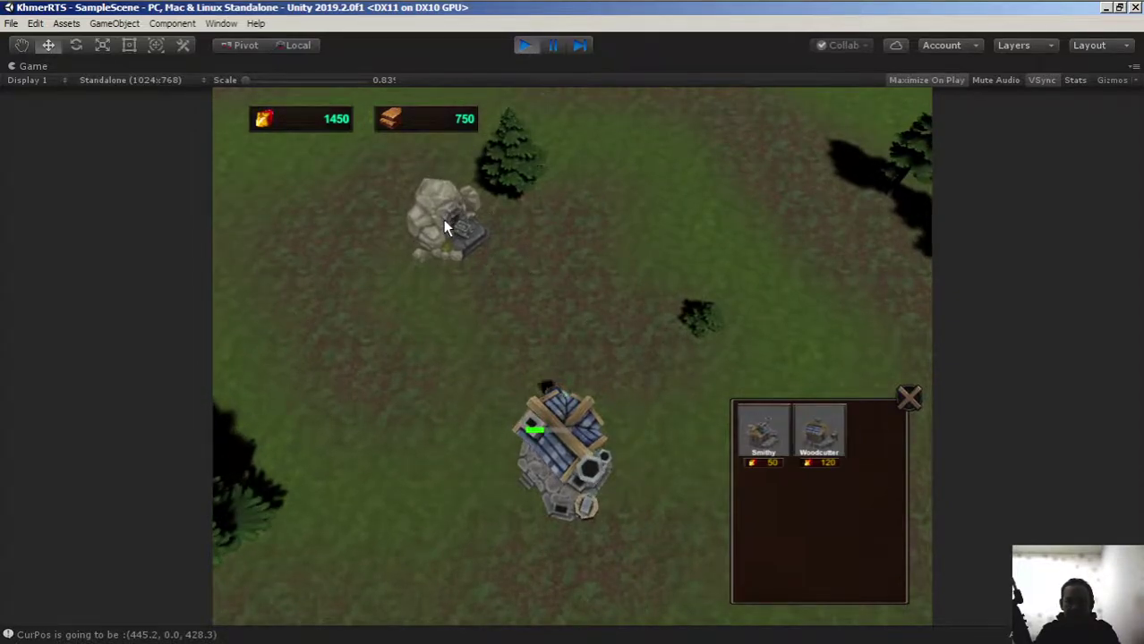
right_click(443, 219)
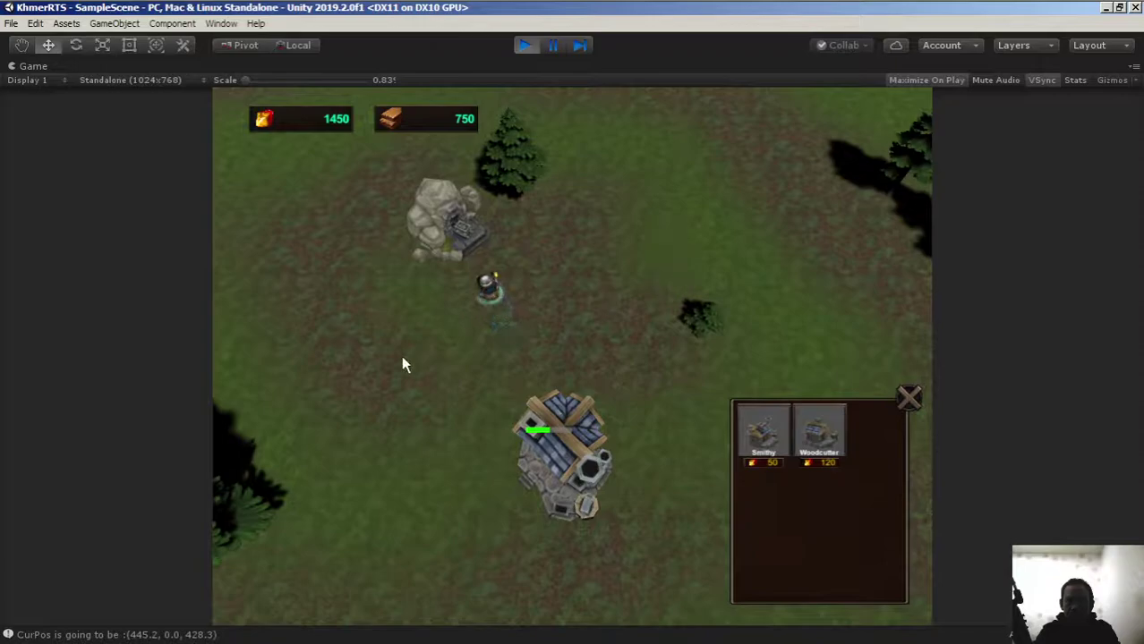
right_click(377, 351)
right_click(444, 226)
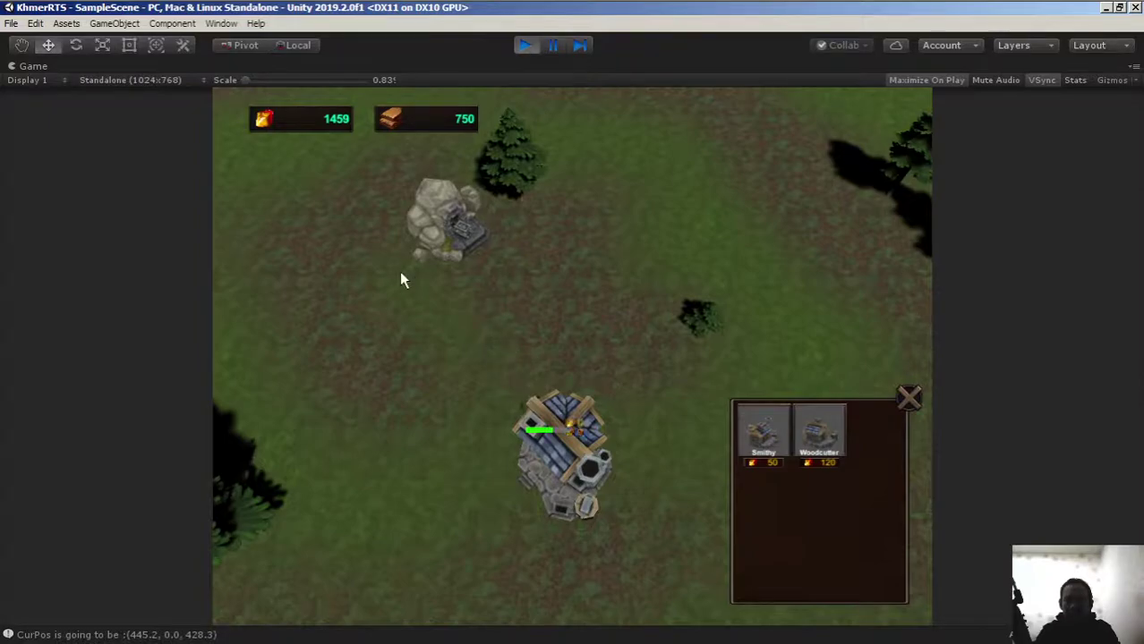
left_click(524, 45)
left_click(267, 11)
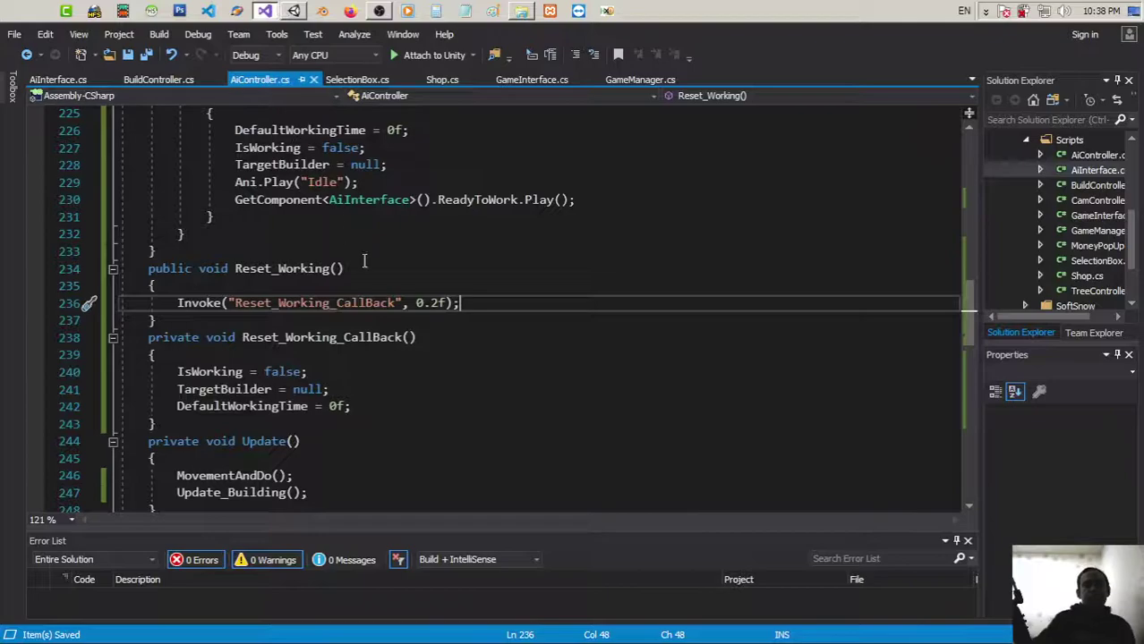
Change the Invoke delay from 0.2f to 0.1f, save all, and switch back to Unity.
left_click(439, 302)
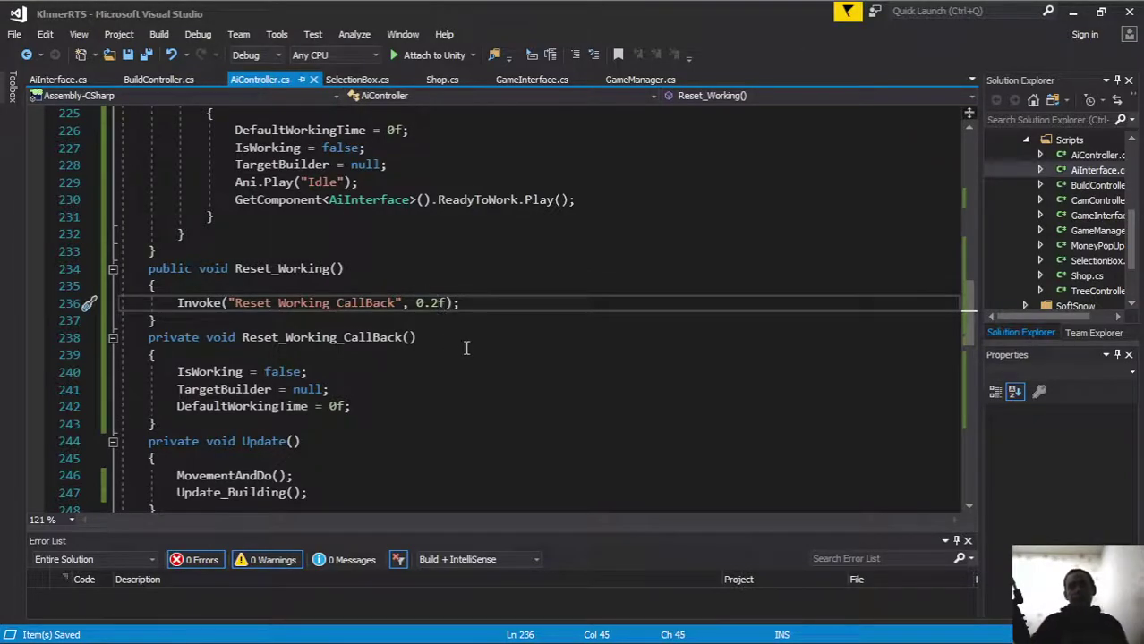
type("1")
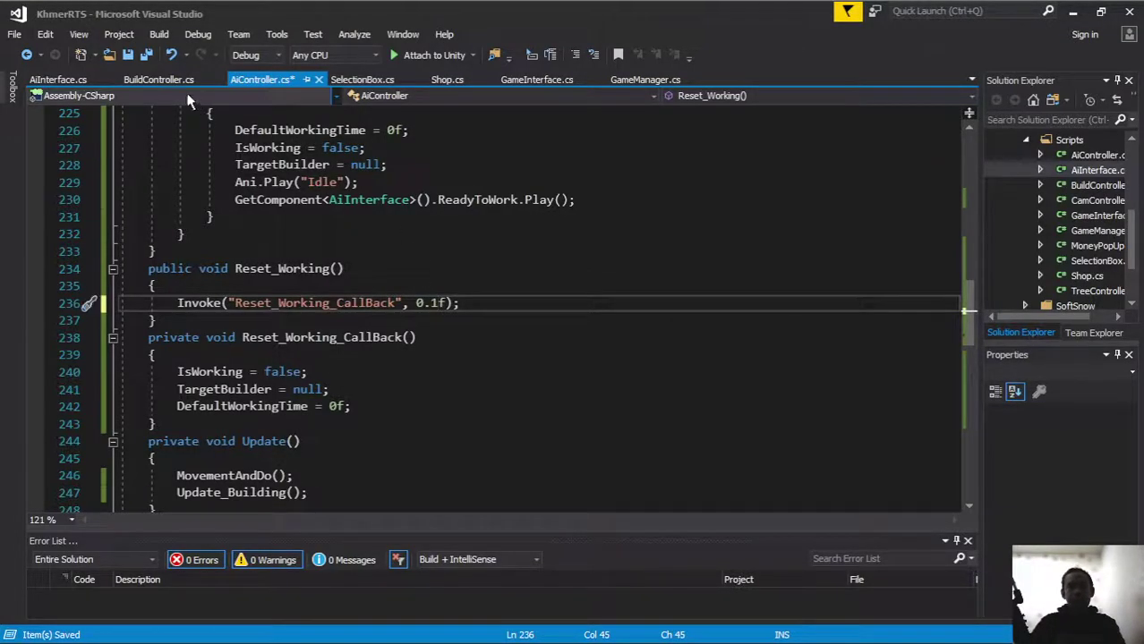
left_click(148, 54)
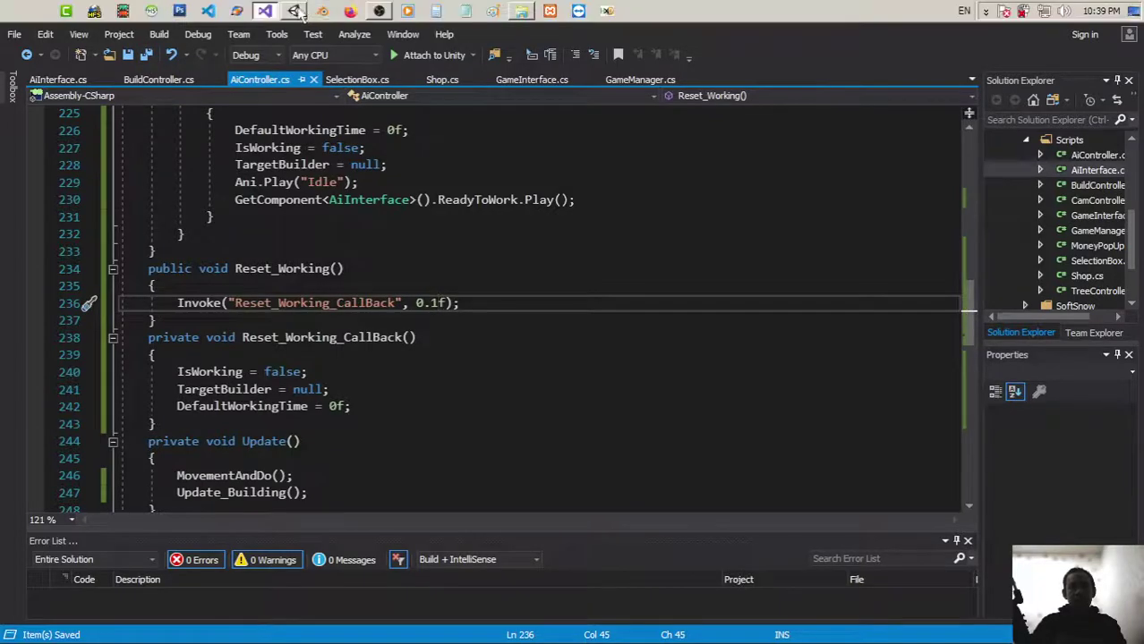
key("alt+Tab")
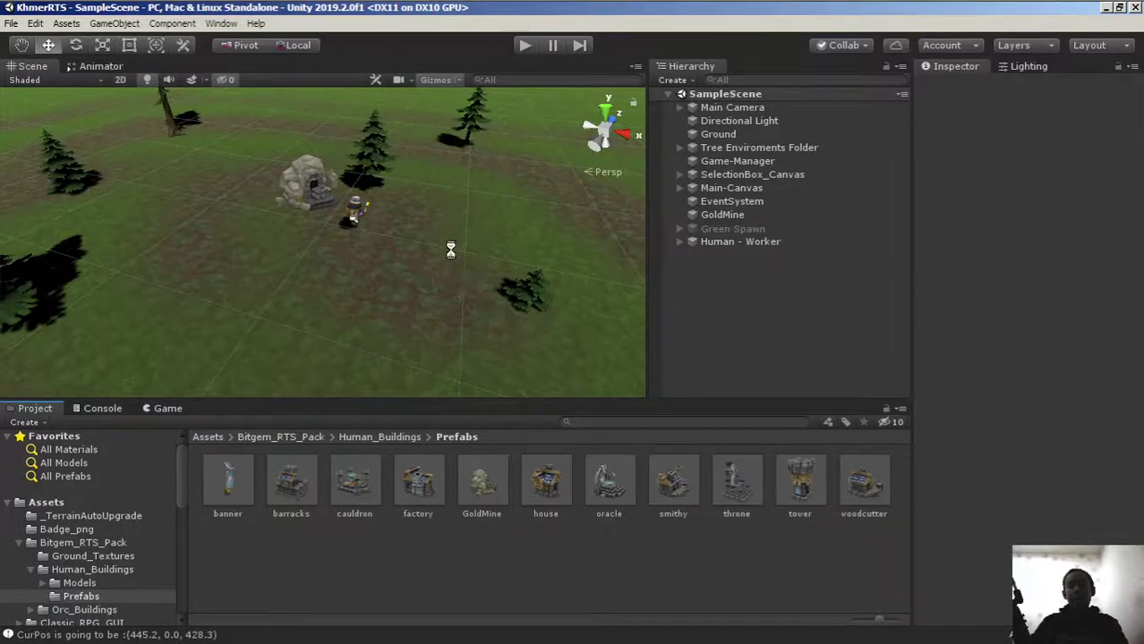
Play, place a Smithy with the worker, send it to the gold mine, stop, and go back to Visual Studio.
left_click(526, 46)
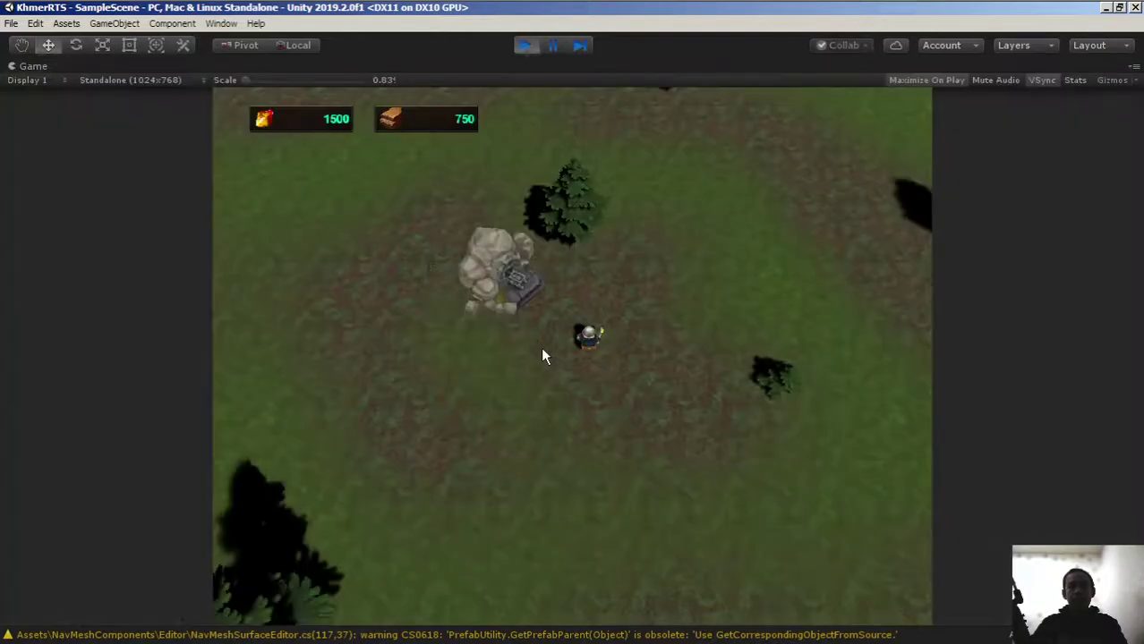
left_click(584, 338)
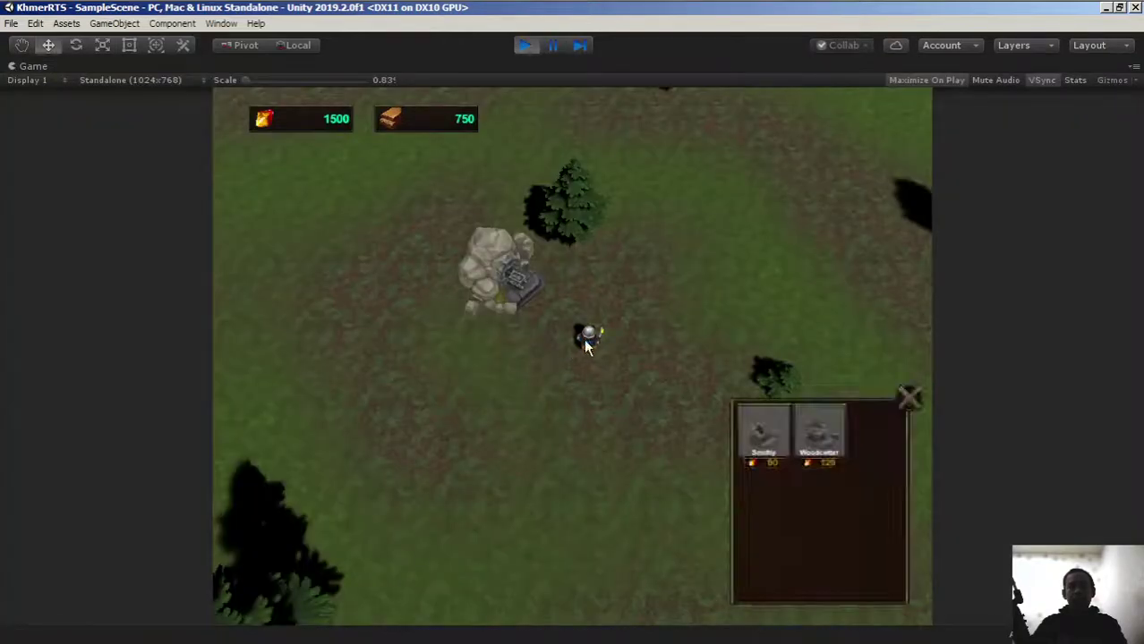
left_click(775, 437)
left_click(618, 519)
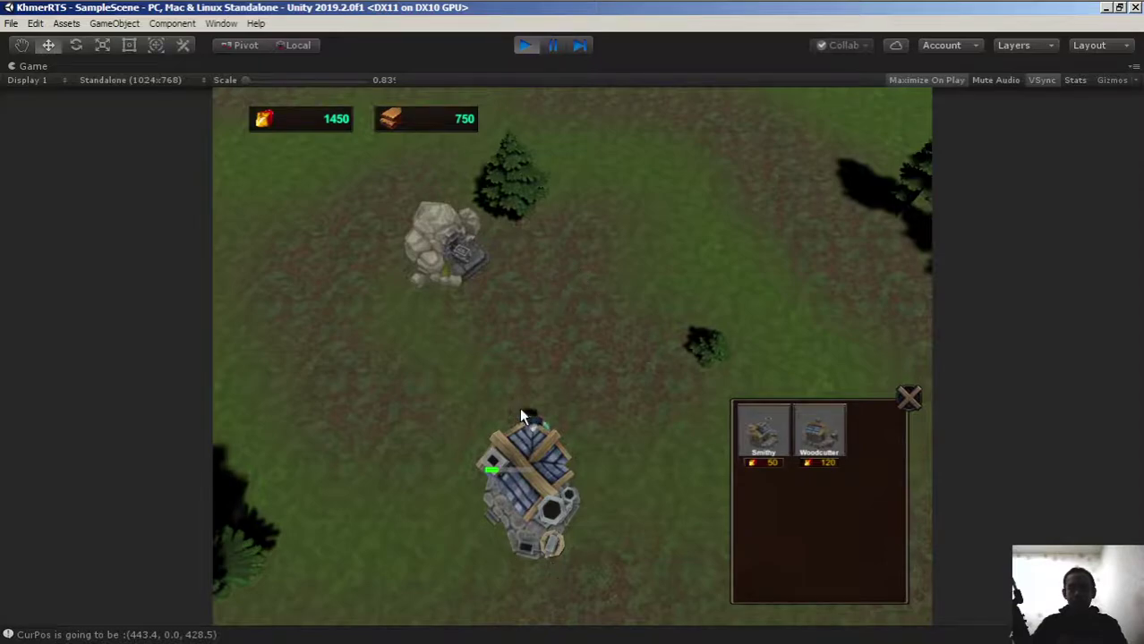
right_click(449, 249)
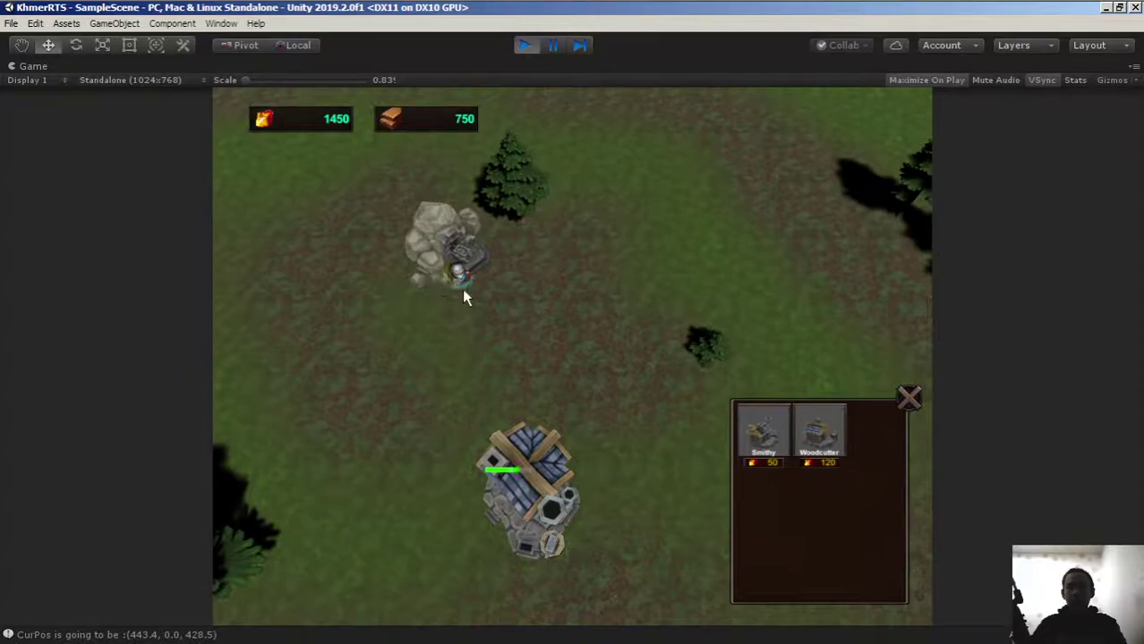
left_click(527, 44)
left_click(265, 11)
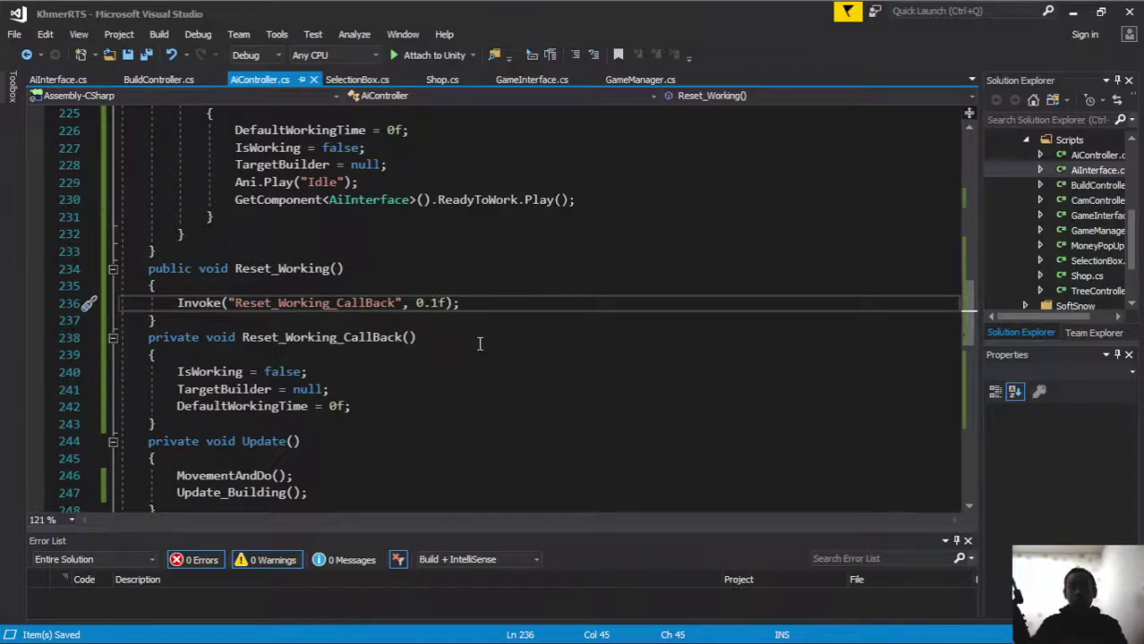
Restore the Reset_Working Invoke delay on line 236 to 0.2f and save AiController.cs.
key("BackSpace")
type("2")
left_click(148, 56)
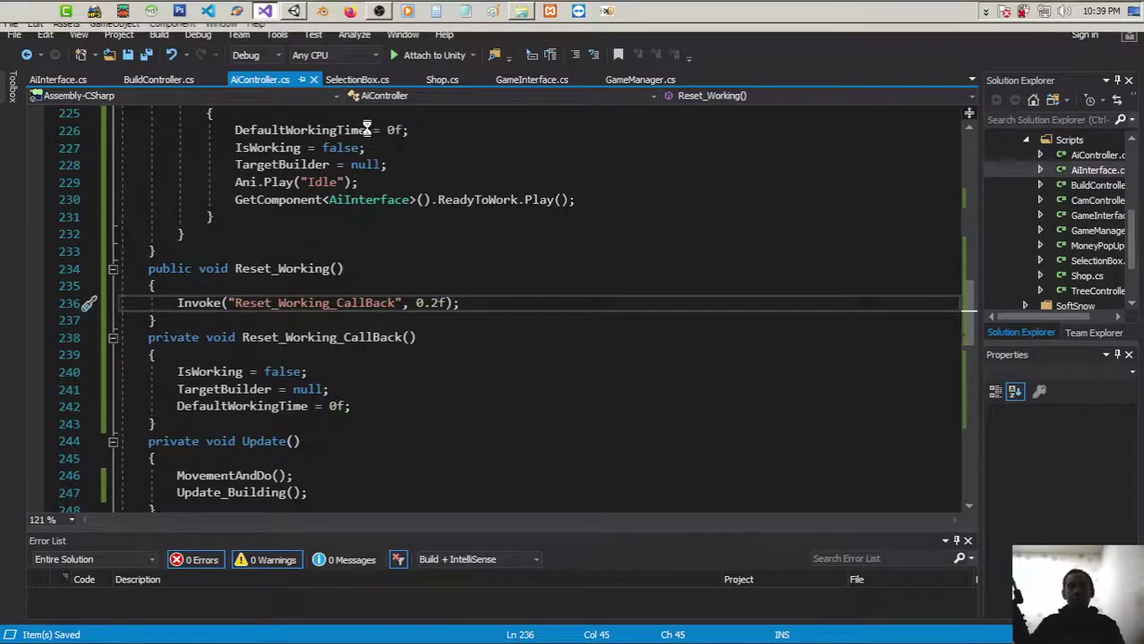
key("alt+Tab")
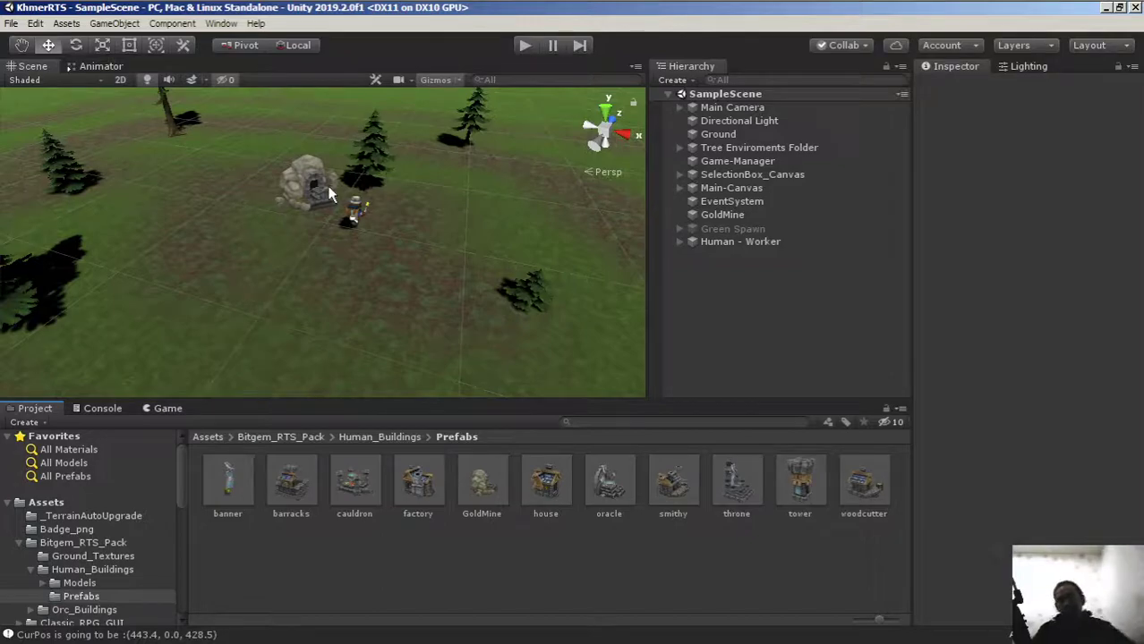
Start Play mode and have the selected worker place a Smithy below it.
left_click(525, 48)
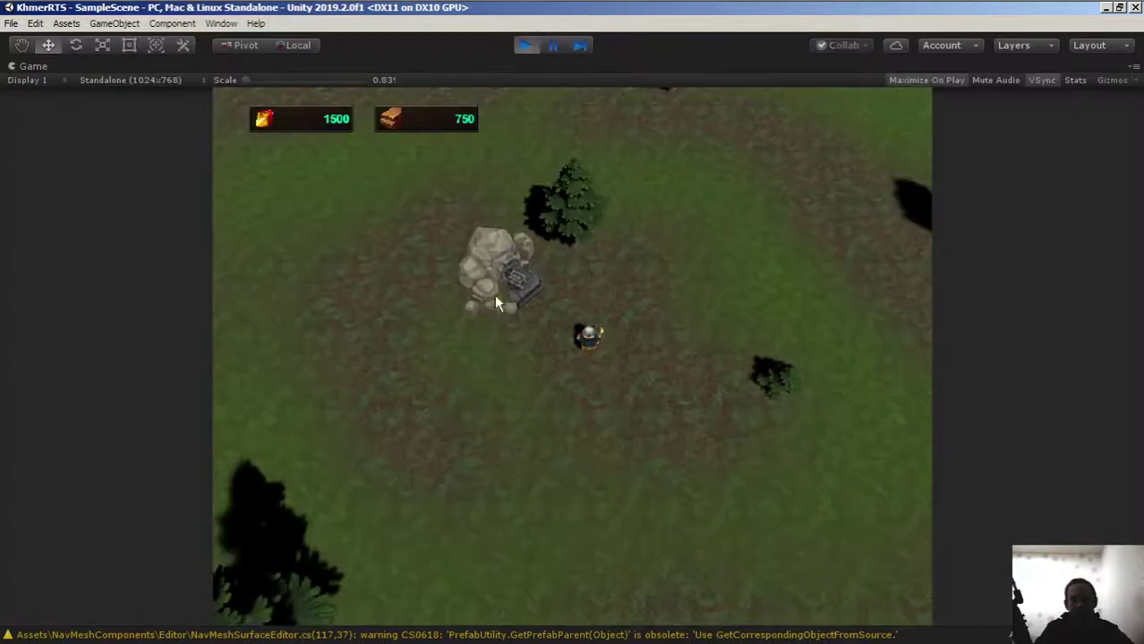
left_click(600, 338)
left_click(763, 434)
left_click(533, 523)
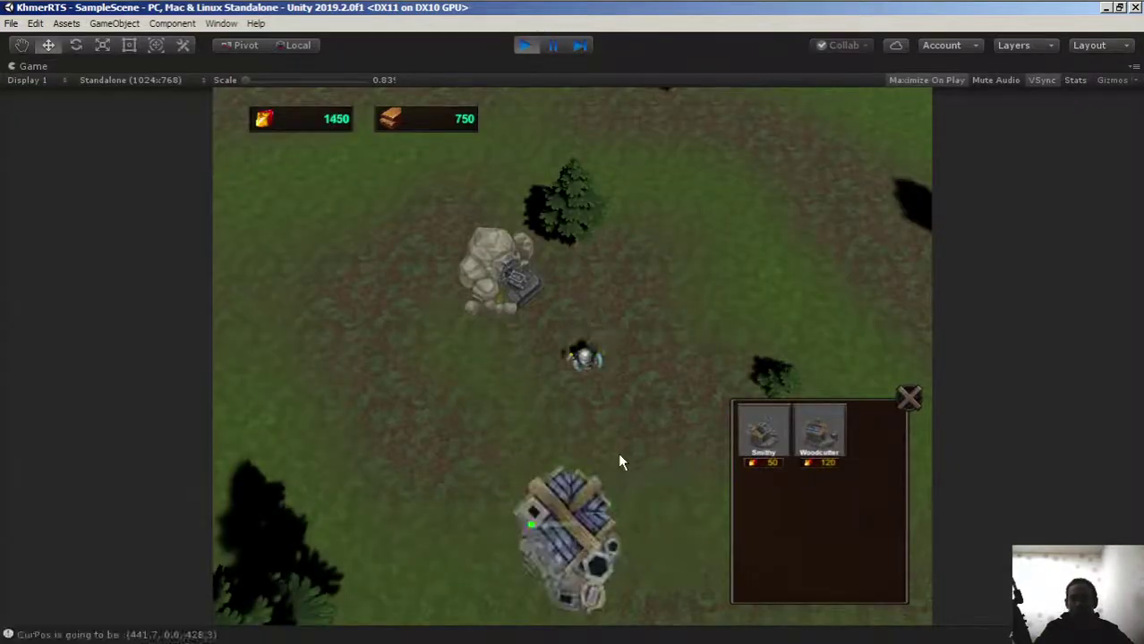
Watch the worker resume mining gold, move it to an open spot, then stop the game.
middle_click_drag(652, 414, 611, 408)
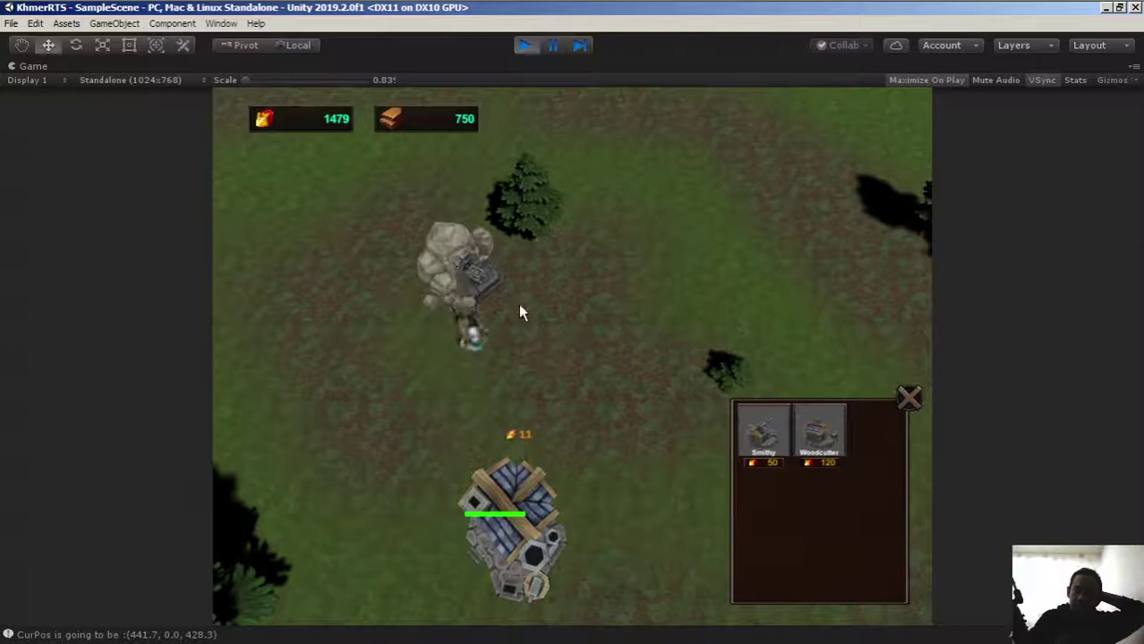
right_click(575, 321)
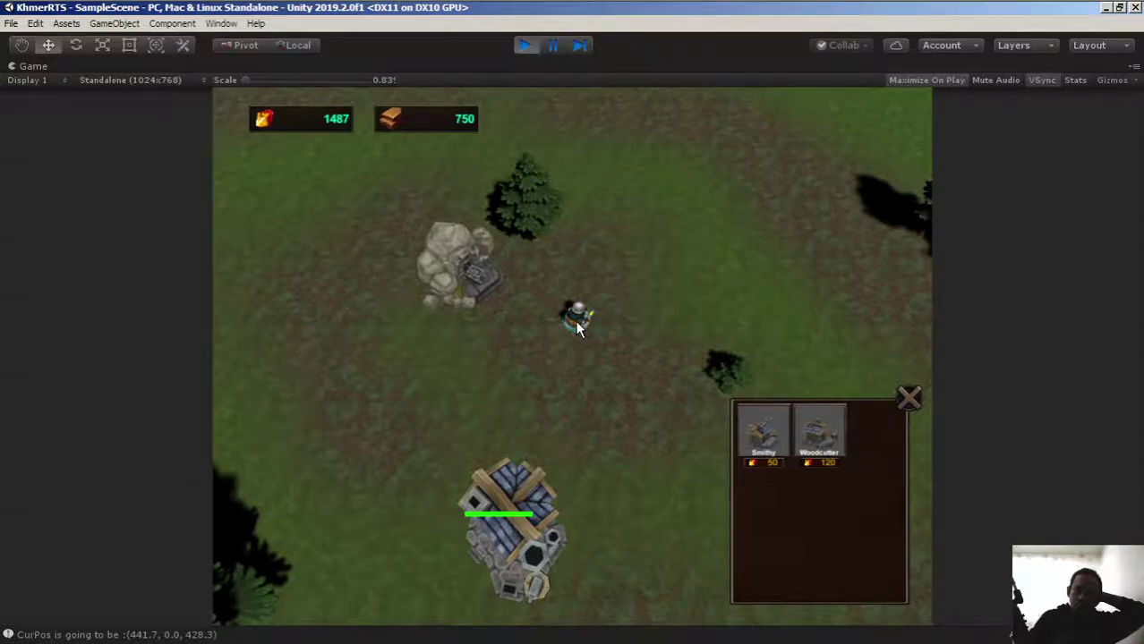
left_click(524, 45)
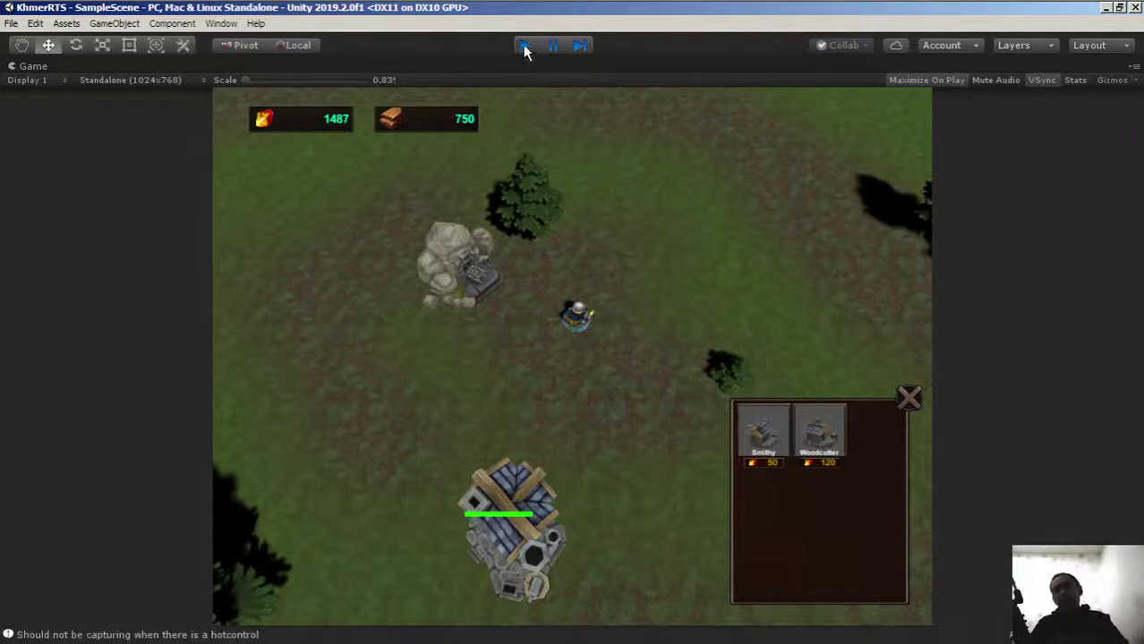